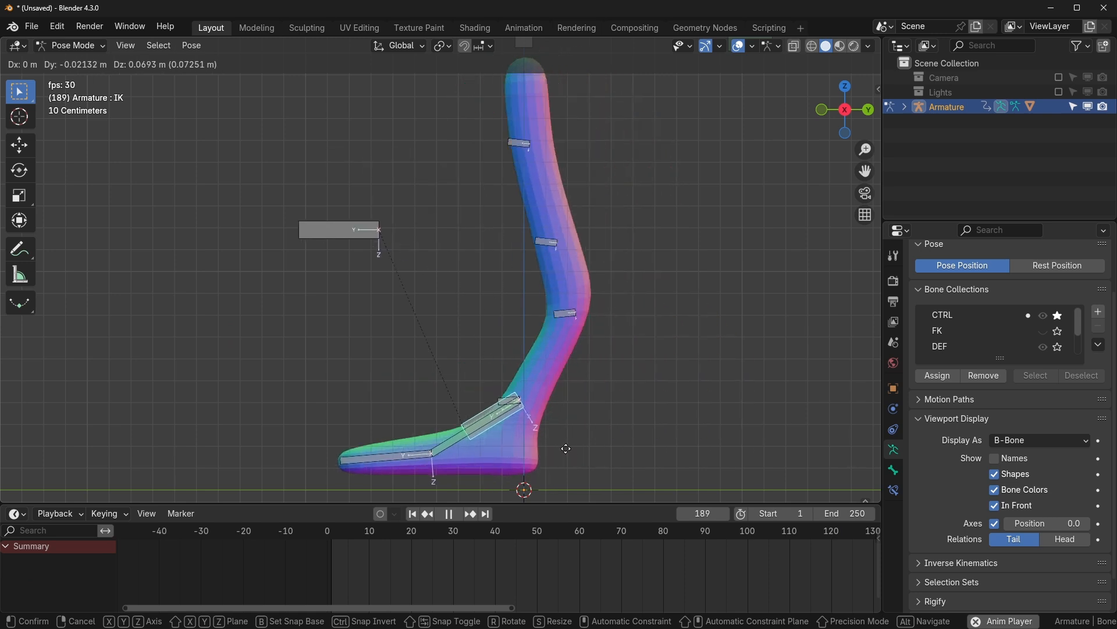
# - Leave the finished IK leg demo for a new empty scene with only a camera and lights
pyautogui.keyDown('alt'); pyautogui.scroll(-5, 385, 338); pyautogui.keyUp('alt')
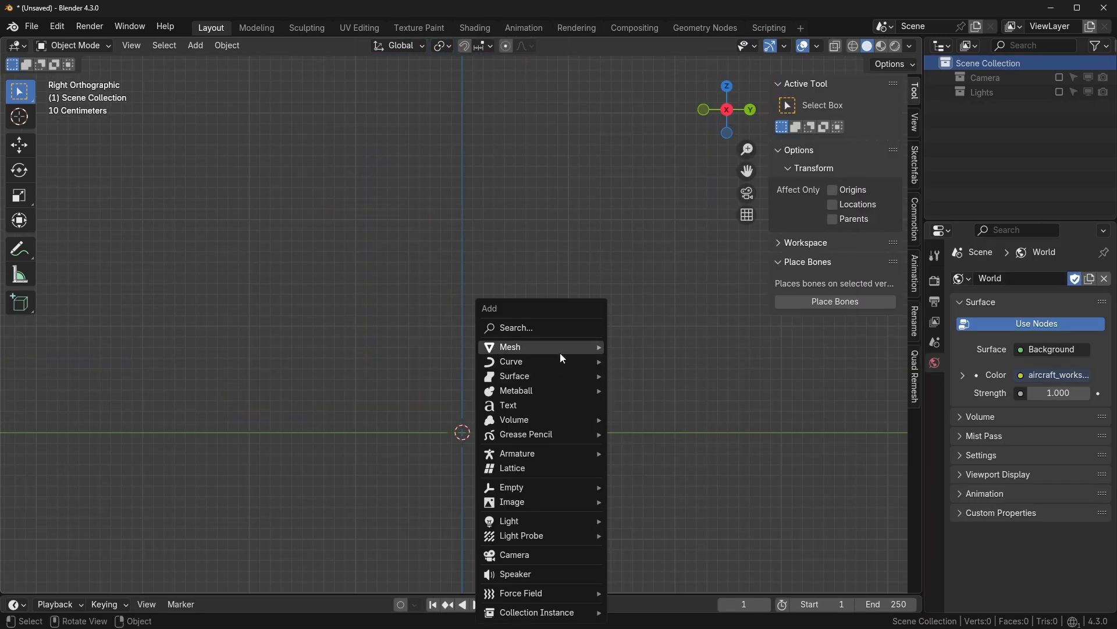
# - Add a cube and, in Edit Mode, raise it 1 m so it sits on the ground
pyautogui.moveTo(560, 353)
pyautogui.click(642, 365)
pyautogui.press('Tab')
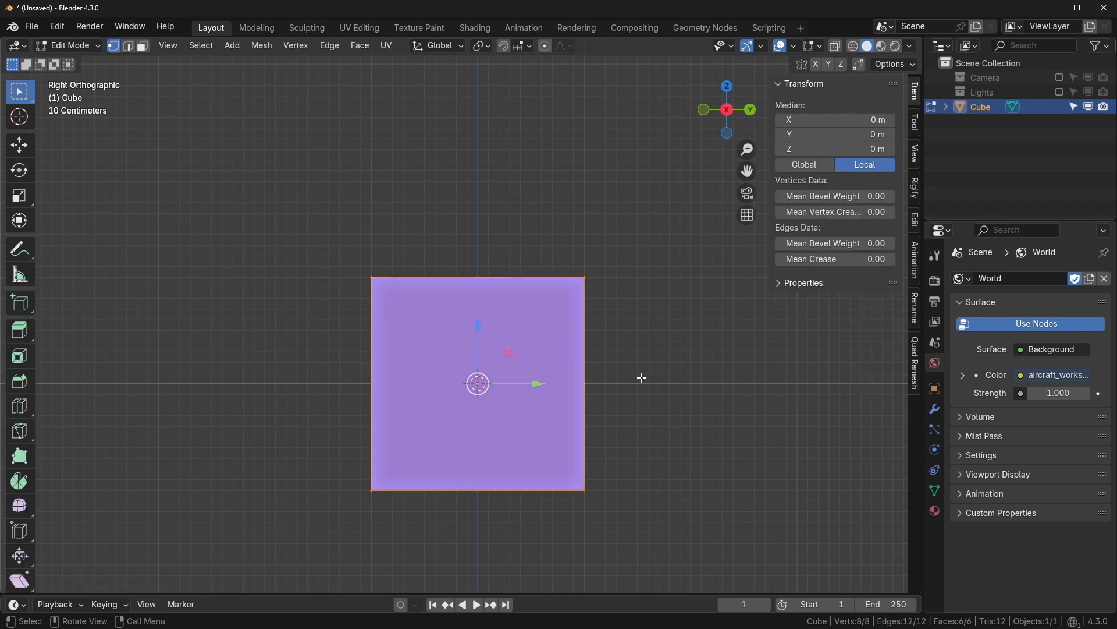
pyautogui.write('gz1')
pyautogui.press('Return')
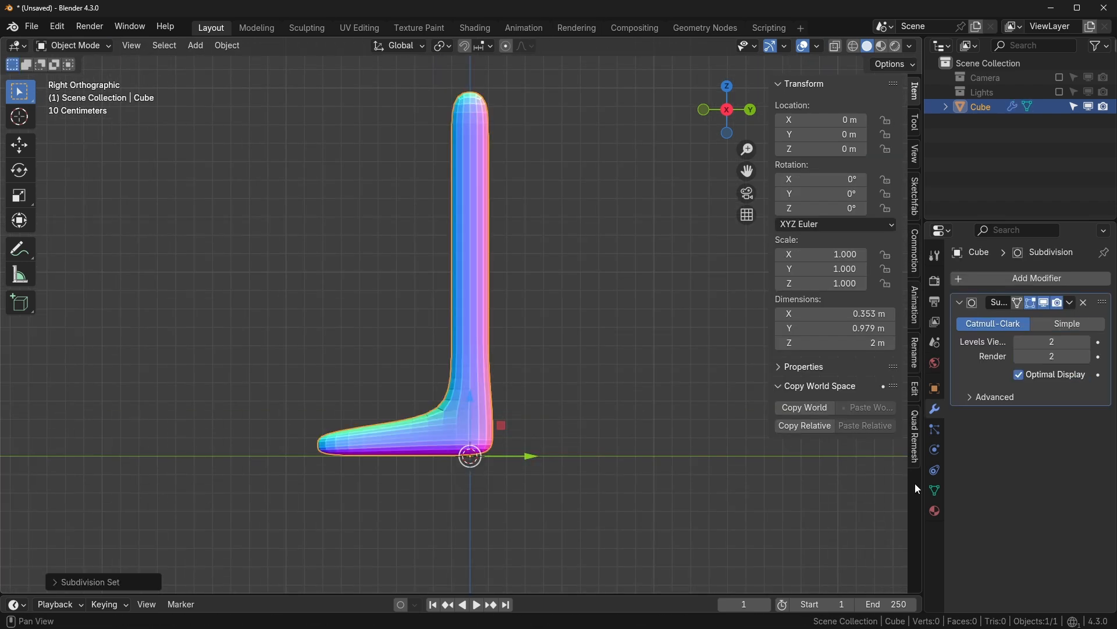
# - Clear the selection and bring up the Add menu
pyautogui.keyDown('shift'); pyautogui.moveTo(538, 399); pyautogui.dragTo(559, 401, button='middle'); pyautogui.keyUp('shift')
pyautogui.click(559, 400)
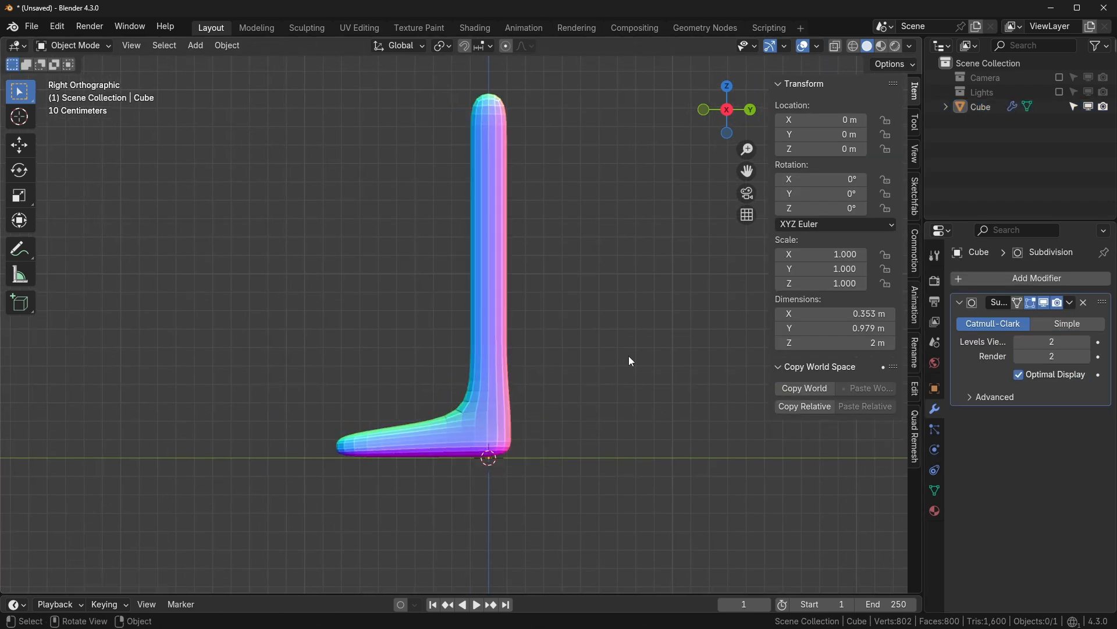
pyautogui.hotkey('shift', 'a')
pyautogui.moveTo(630, 361)
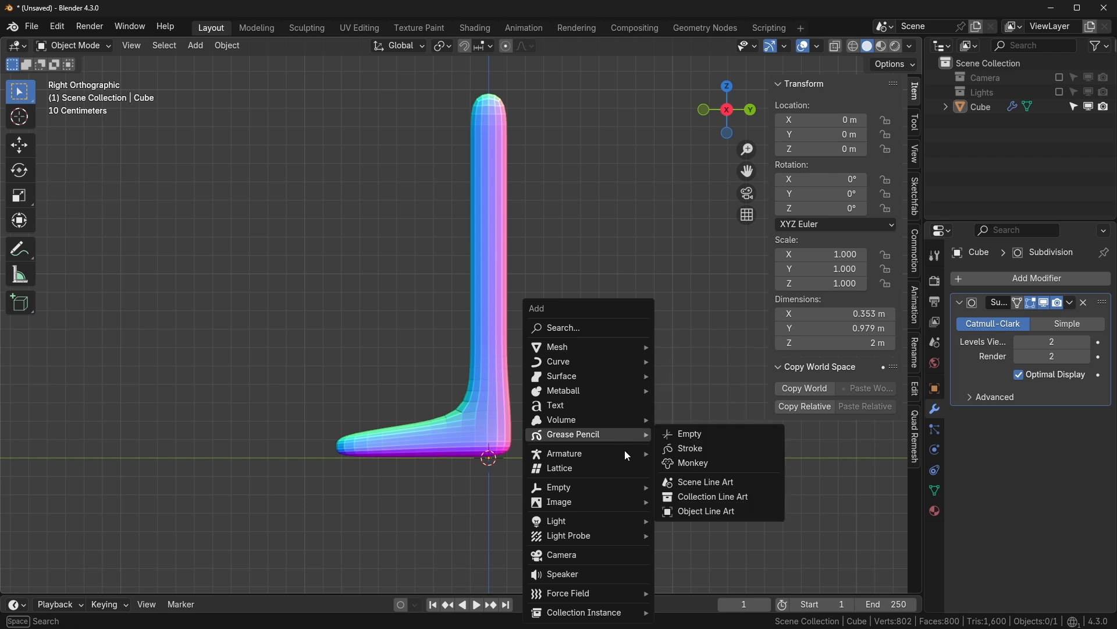
# - Add a single-bone armature and expand its Viewport Display data settings
pyautogui.moveTo(619, 455)
pyautogui.click(706, 452)
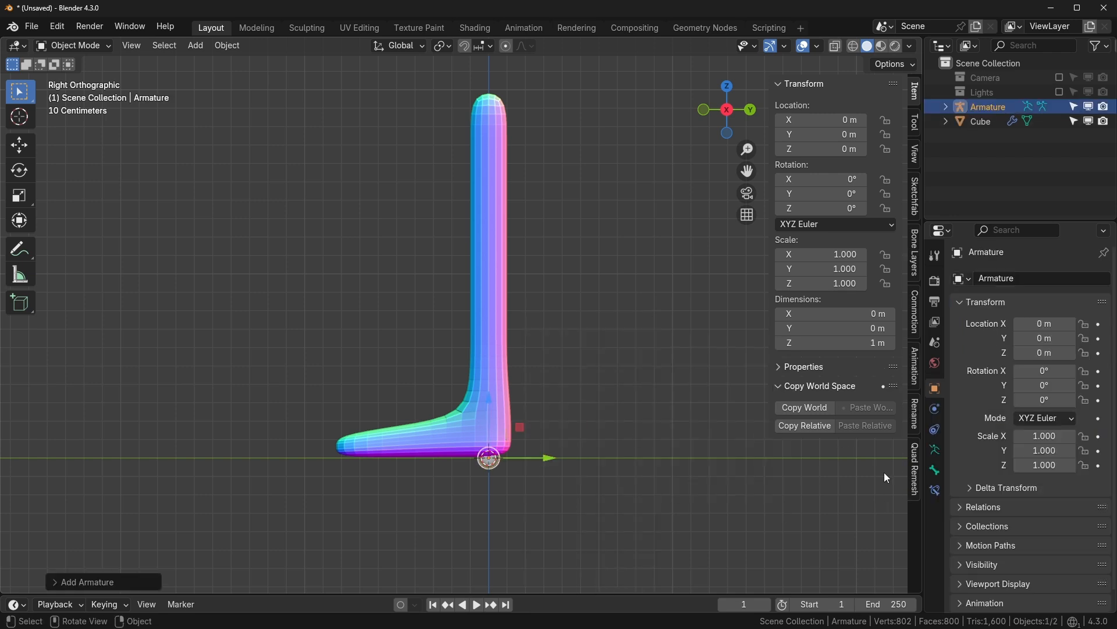
pyautogui.click(936, 451)
pyautogui.scroll(-1, 961, 509)
pyautogui.click(962, 508)
# - Turn on In Front and Axes for the bone, then enter Edit Mode
pyautogui.scroll(-5, 962, 507)
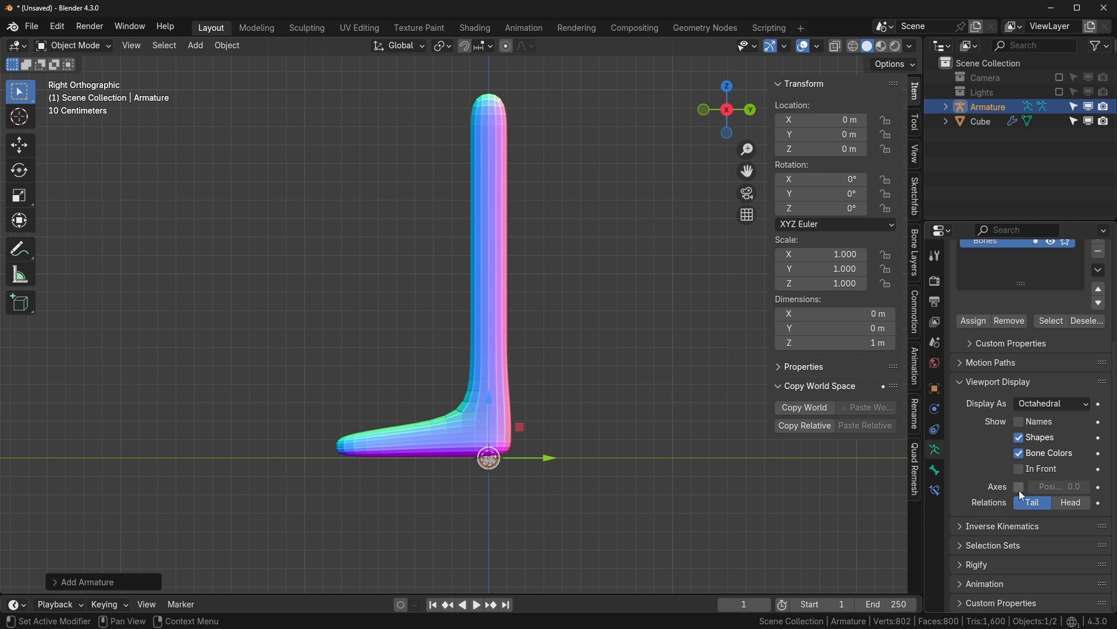
pyautogui.click(1021, 472)
pyautogui.keyDown('shift'); pyautogui.moveTo(603, 467); pyautogui.dragTo(632, 473, button='middle'); pyautogui.keyUp('shift')
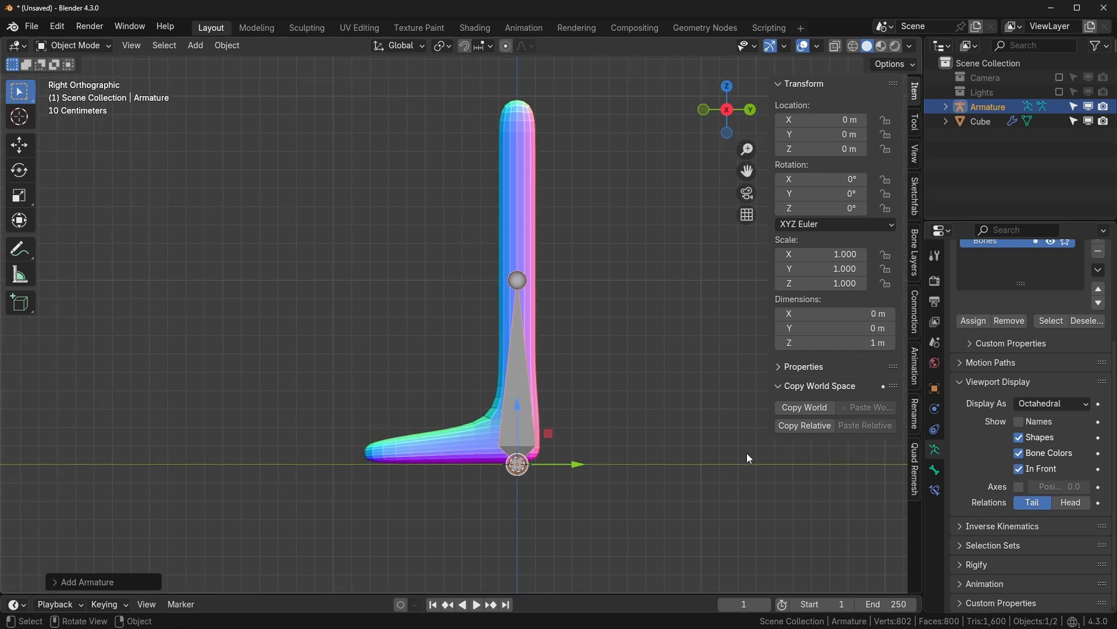
pyautogui.click(1018, 487)
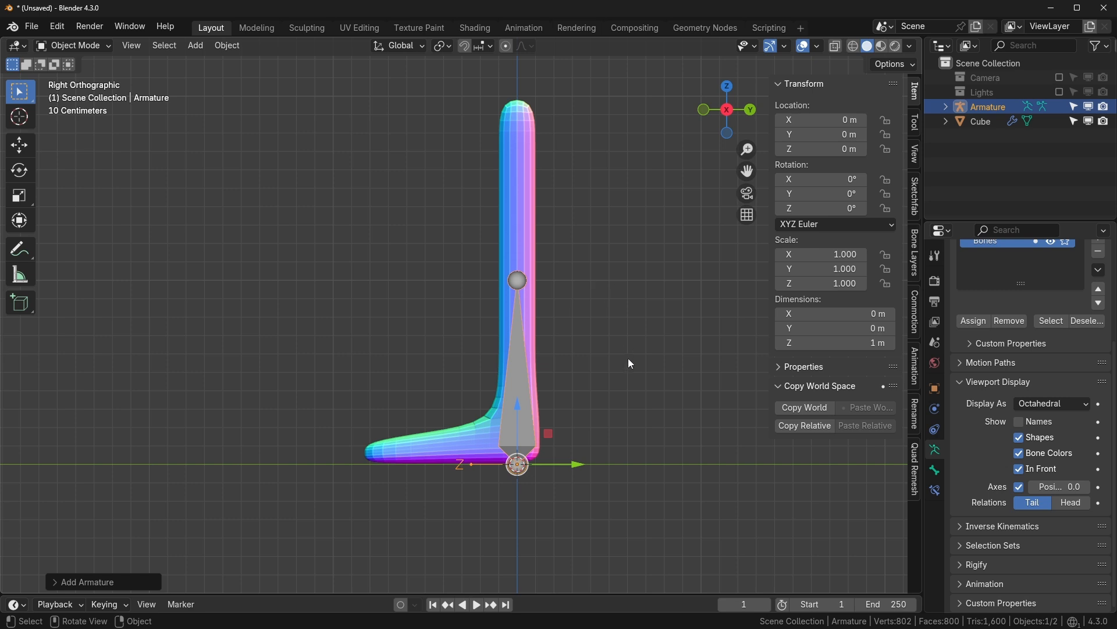
pyautogui.press('Tab')
# - Flip the bone 180° so it points downward and set its roll to 0
pyautogui.press('a')
pyautogui.write('r')
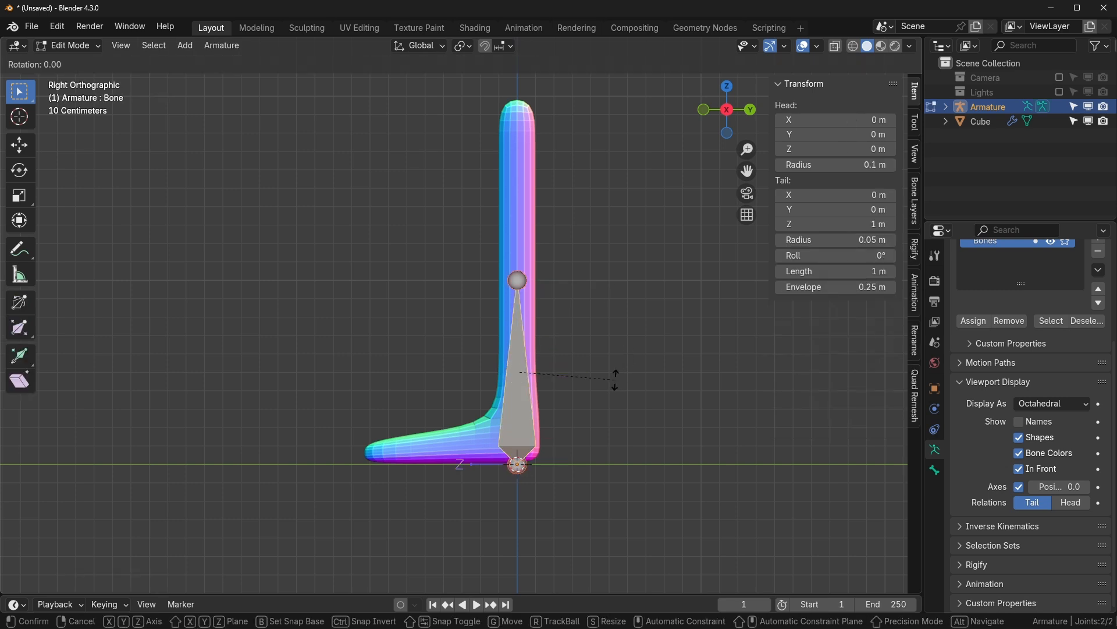
pyautogui.write('180')
pyautogui.press('Return')
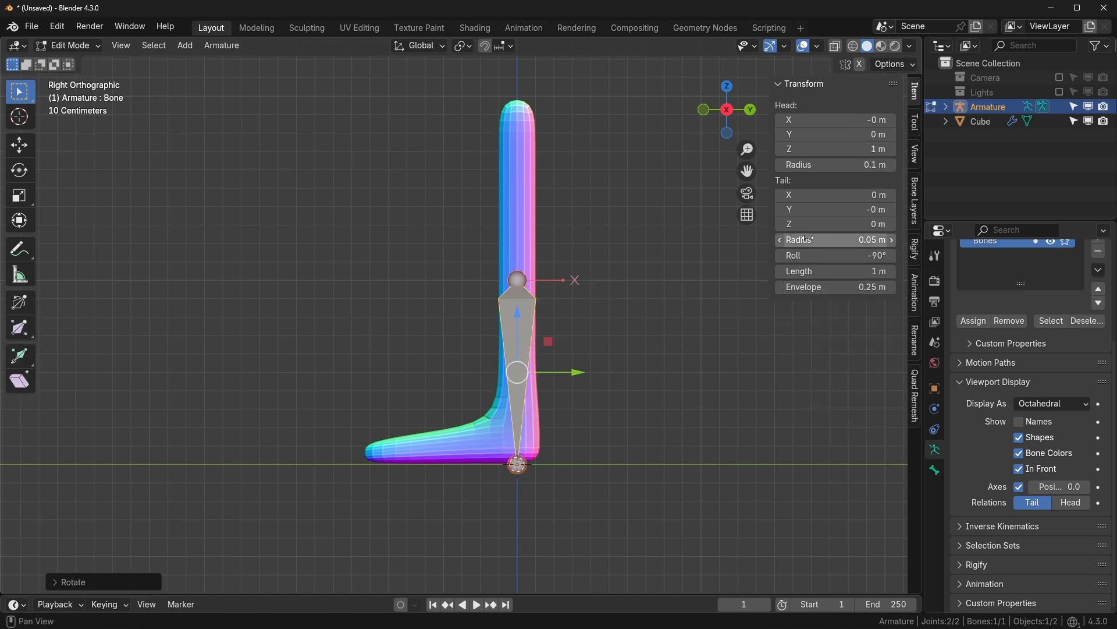
pyautogui.doubleClick(836, 255)
pyautogui.write('0')
pyautogui.press('Return')
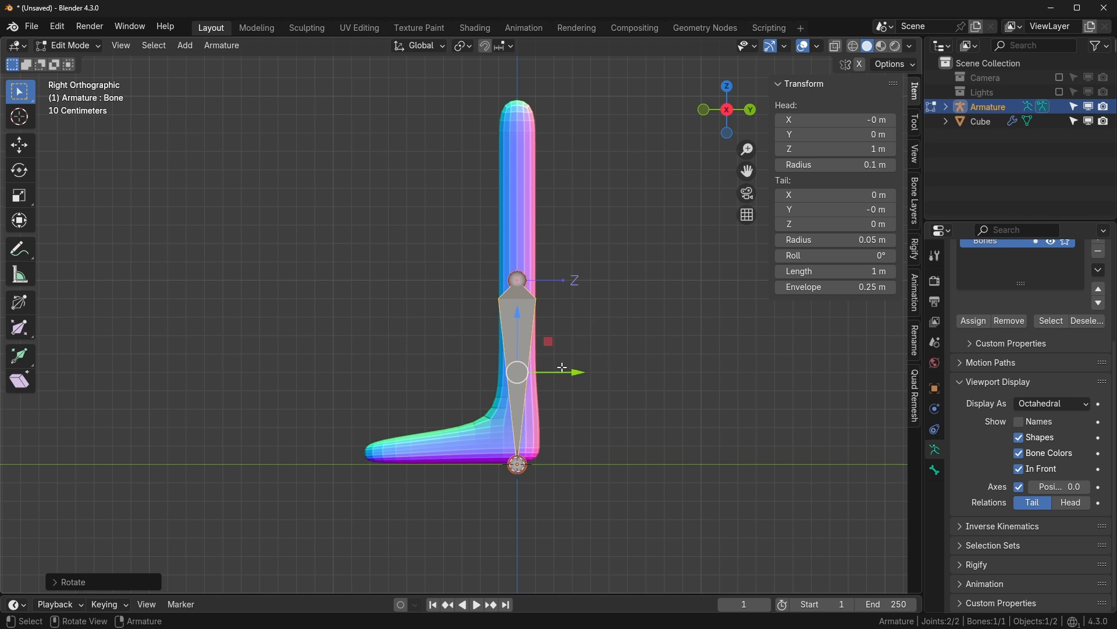
# - Move the bone up along Z until its head sits at 3.0256 m above the leg
pyautogui.press('g')
pyautogui.press('z')
pyautogui.click(540, 170)
pyautogui.scroll(-2, 540, 170)
pyautogui.keyDown('shift'); pyautogui.moveTo(540, 170); pyautogui.dragTo(547, 231, button='middle'); pyautogui.keyUp('shift')
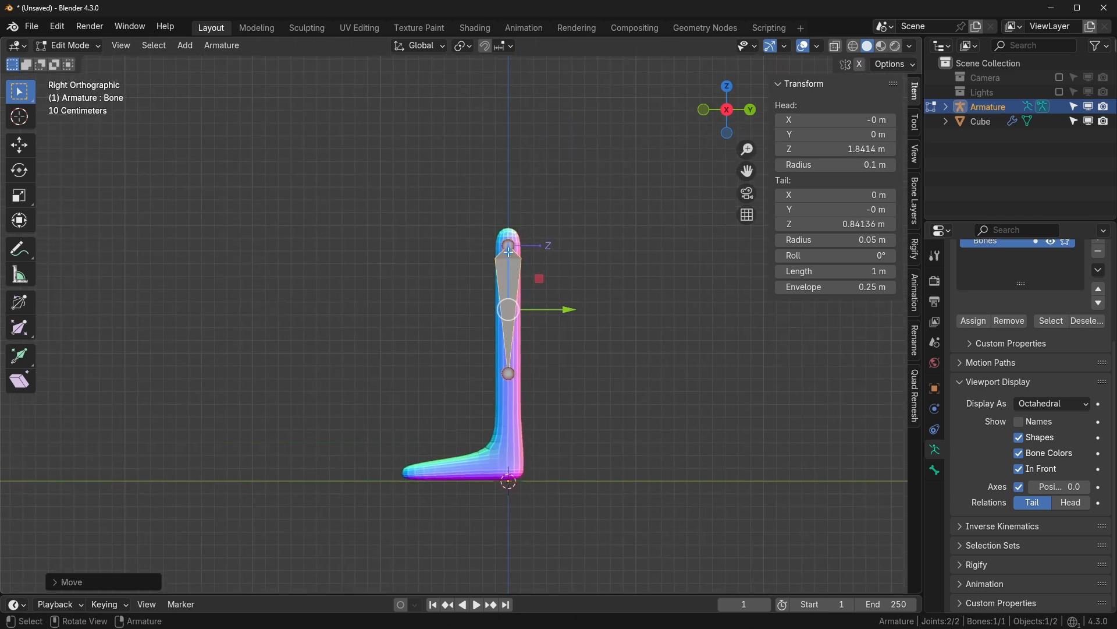
pyautogui.press('g')
pyautogui.press('z')
pyautogui.click(527, 96)
pyautogui.scroll(1, 399, 215)
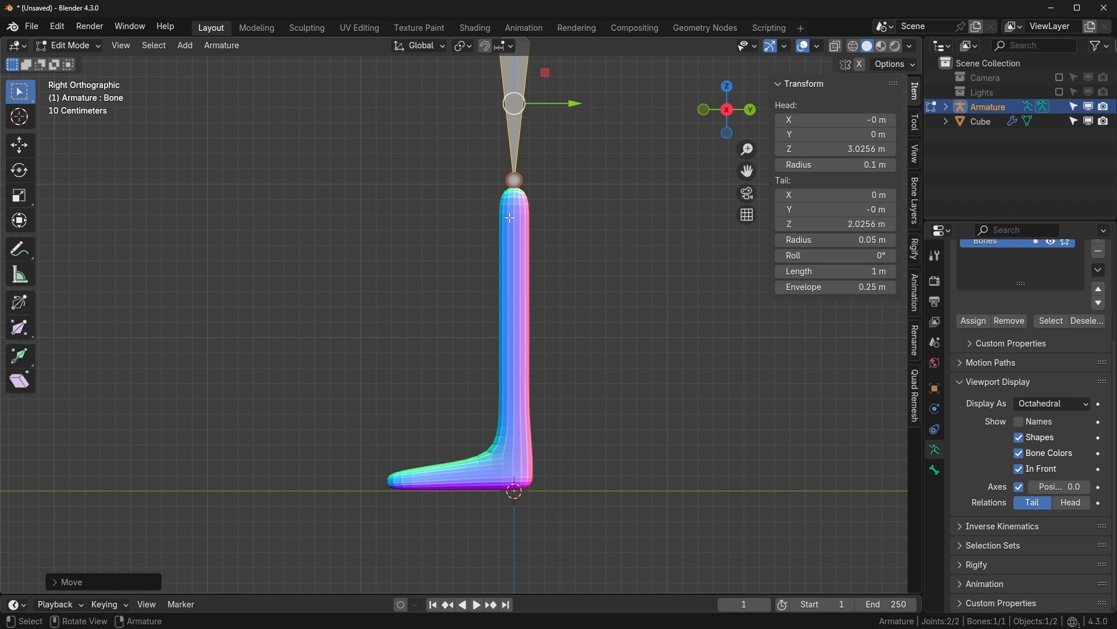
# - Extrude bones down the leg into the foot, subdivide the leg bone, and lower the knee joint
pyautogui.click(521, 185)
pyautogui.press('e')
pyautogui.rightClick(505, 314)
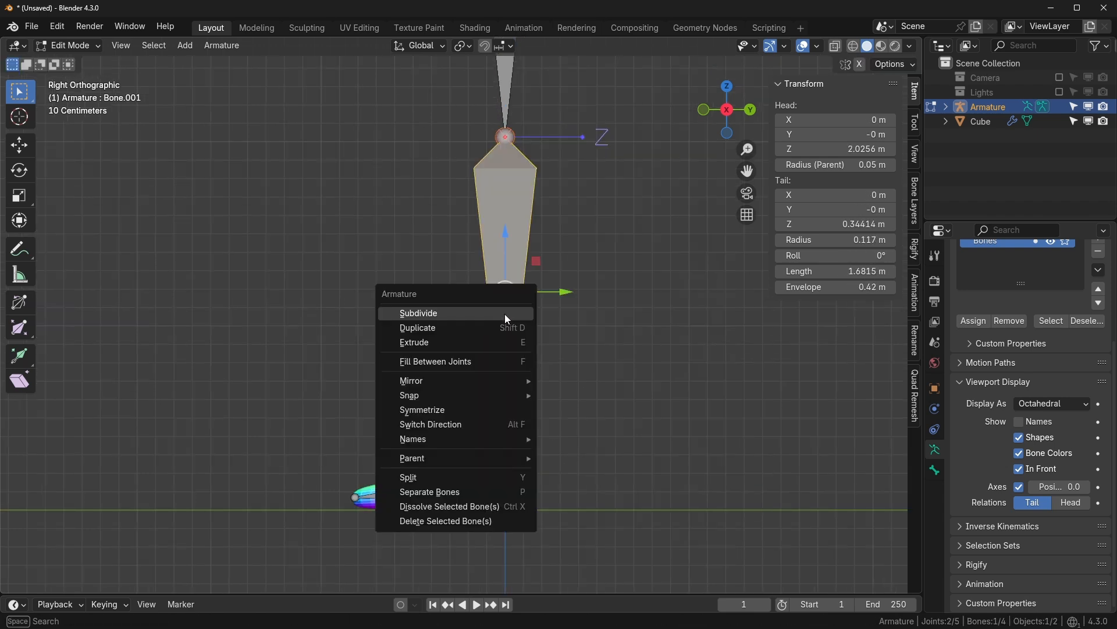
pyautogui.click(507, 319)
pyautogui.keyDown('shift'); pyautogui.moveTo(508, 278); pyautogui.dragTo(508, 220, button='middle'); pyautogui.keyUp('shift')
pyautogui.click(510, 227)
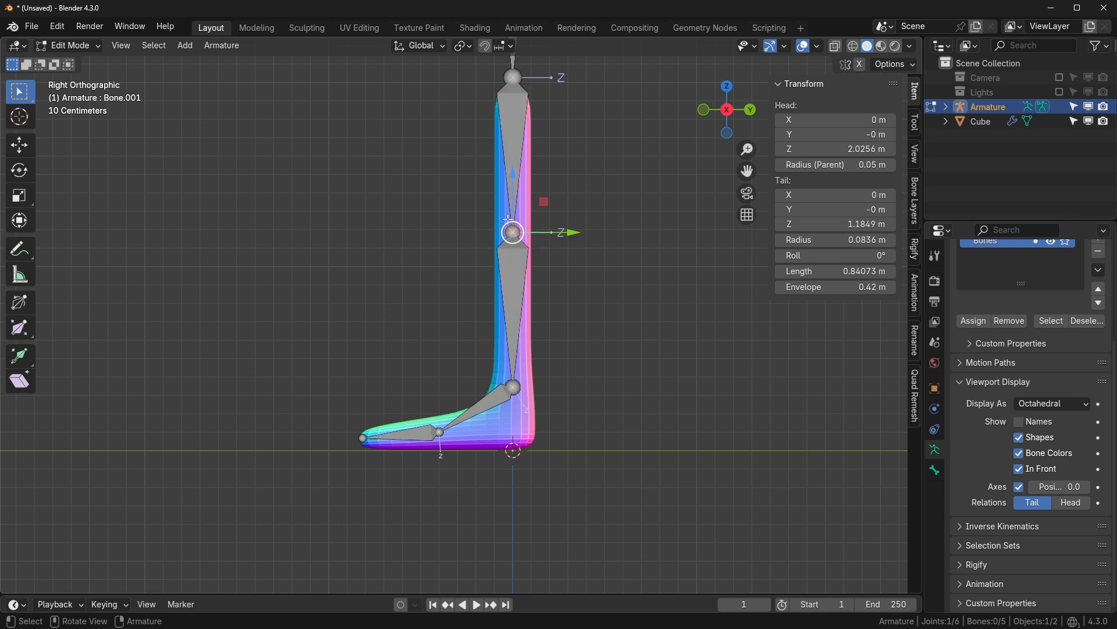
pyautogui.moveTo(512, 177)
pyautogui.mouseDown()
pyautogui.moveTo(512, 200)
pyautogui.moveTo(513, 189)
pyautogui.mouseUp()
# - Rename the armature's Bones collection to ORG
pyautogui.keyDown('shift'); pyautogui.moveTo(470, 299); pyautogui.dragTo(471, 324, button='middle'); pyautogui.keyUp('shift')
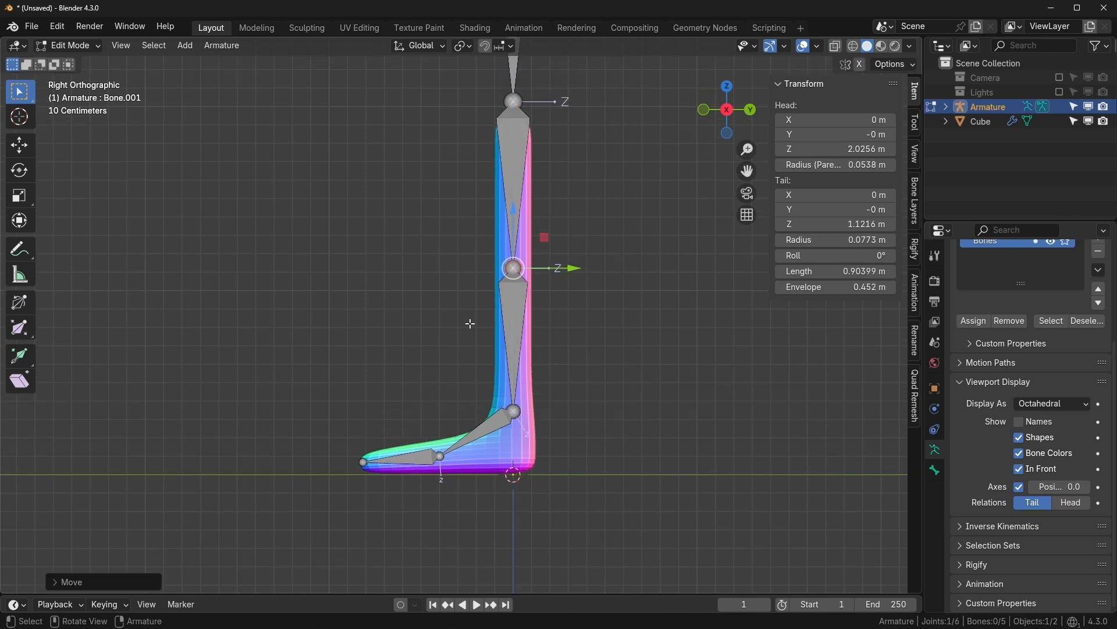
pyautogui.scroll(2, 618, 433)
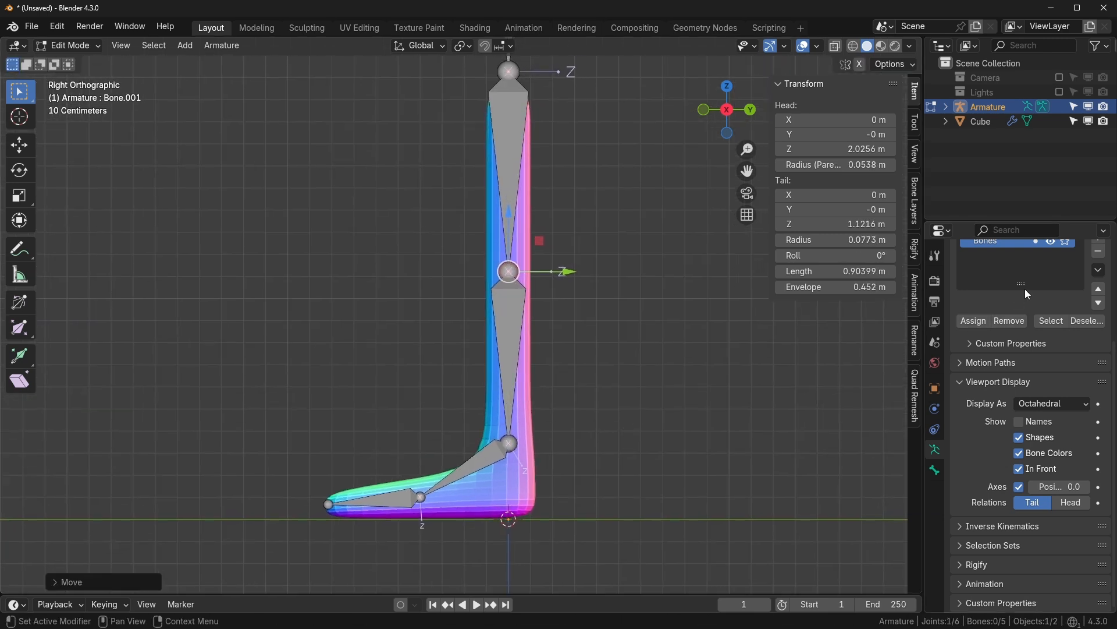
pyautogui.scroll(2, 1024, 291)
pyautogui.keyDown('shift'); pyautogui.moveTo(651, 359); pyautogui.dragTo(670, 378, button='middle'); pyautogui.keyUp('shift')
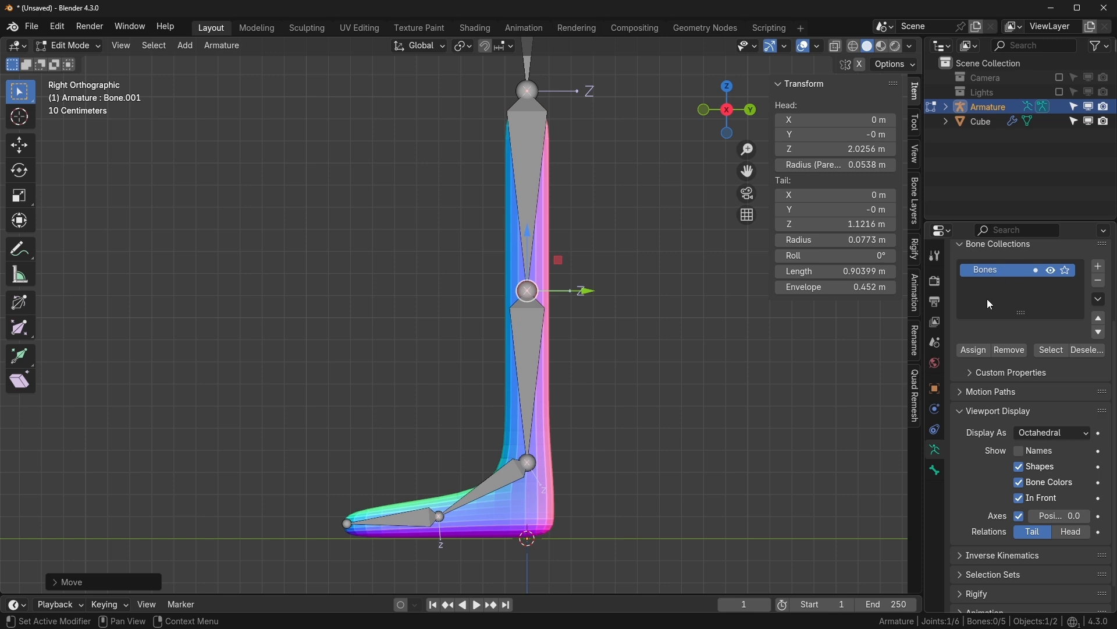
pyautogui.scroll(2, 1034, 239)
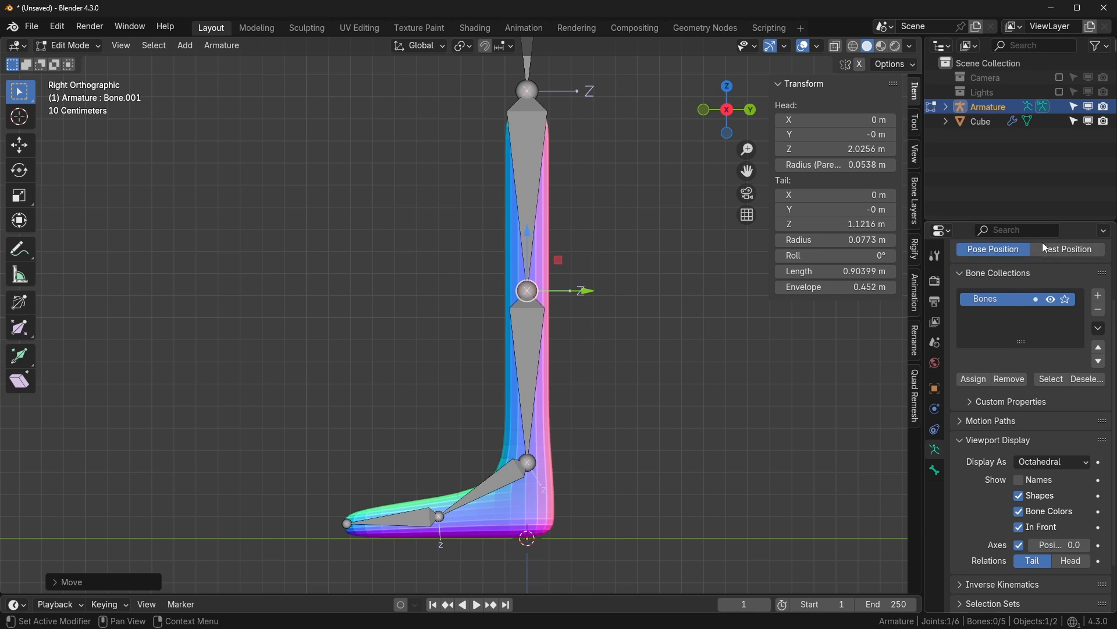
pyautogui.scroll(2, 1034, 384)
pyautogui.doubleClick(990, 329)
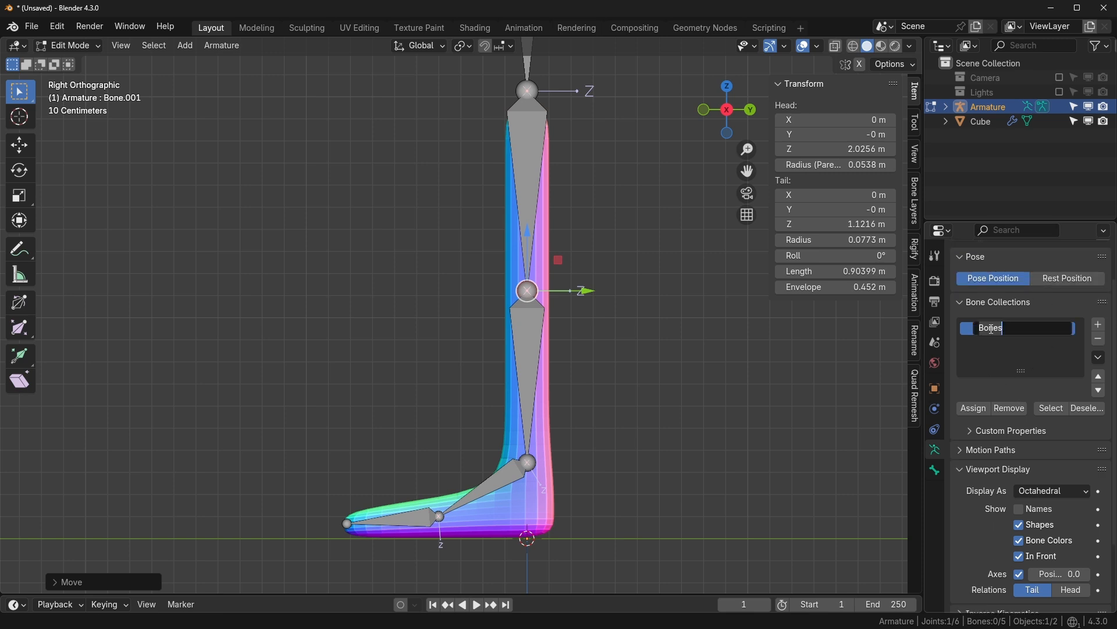
pyautogui.write('ORG')
pyautogui.press('Return')
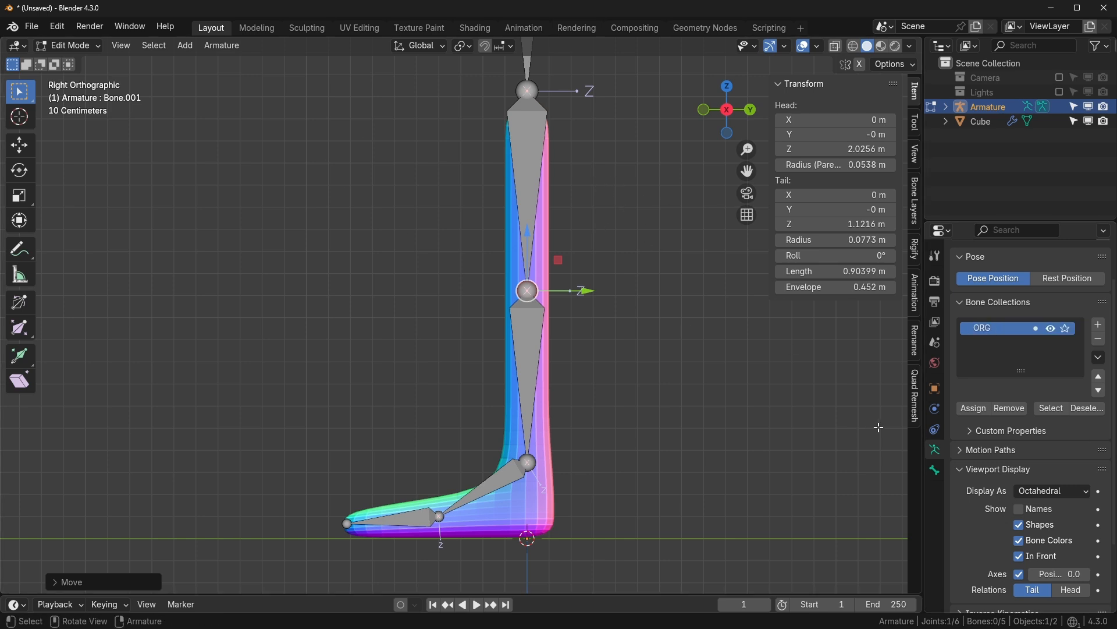
# - Select the shin, foot, toe and upper leg bones and view the Bone properties
pyautogui.press('a')
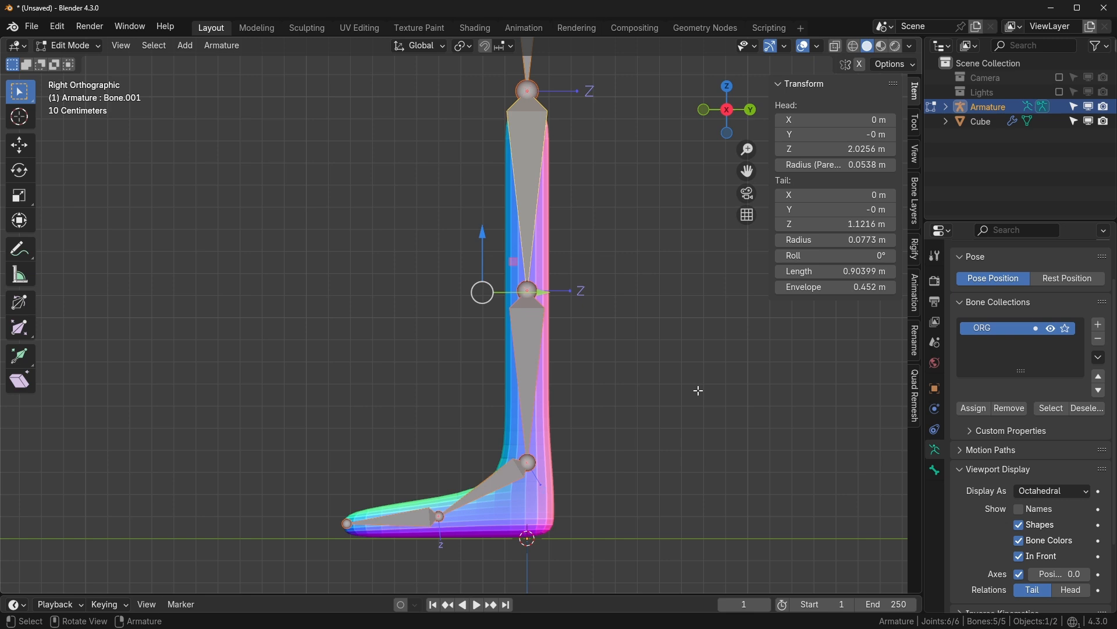
pyautogui.click(935, 470)
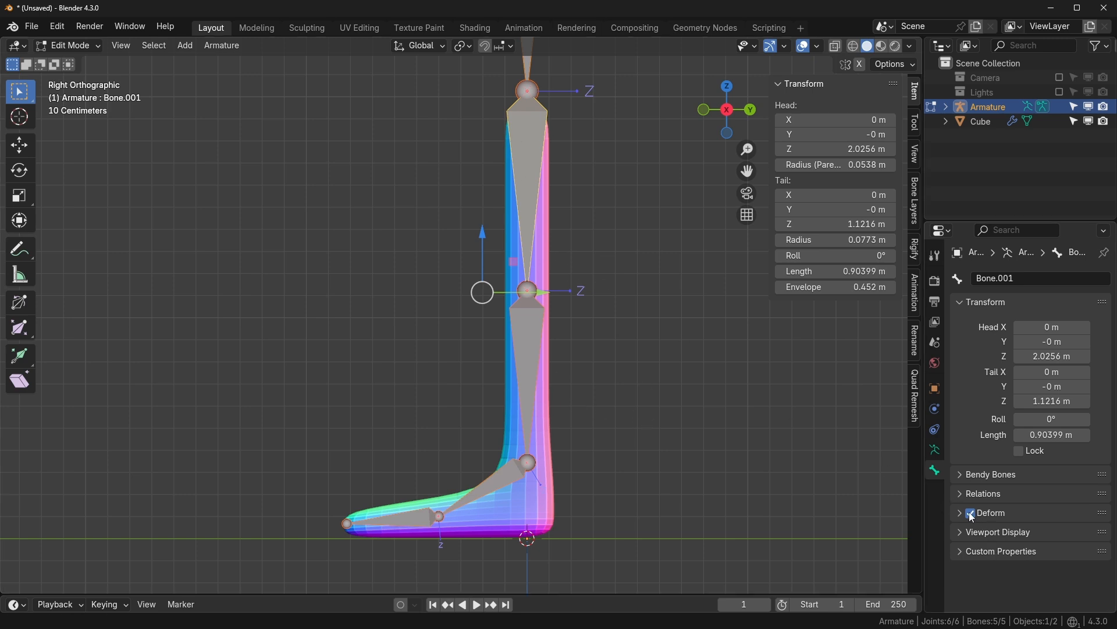
pyautogui.click(529, 369)
pyautogui.click(503, 496)
pyautogui.click(407, 524)
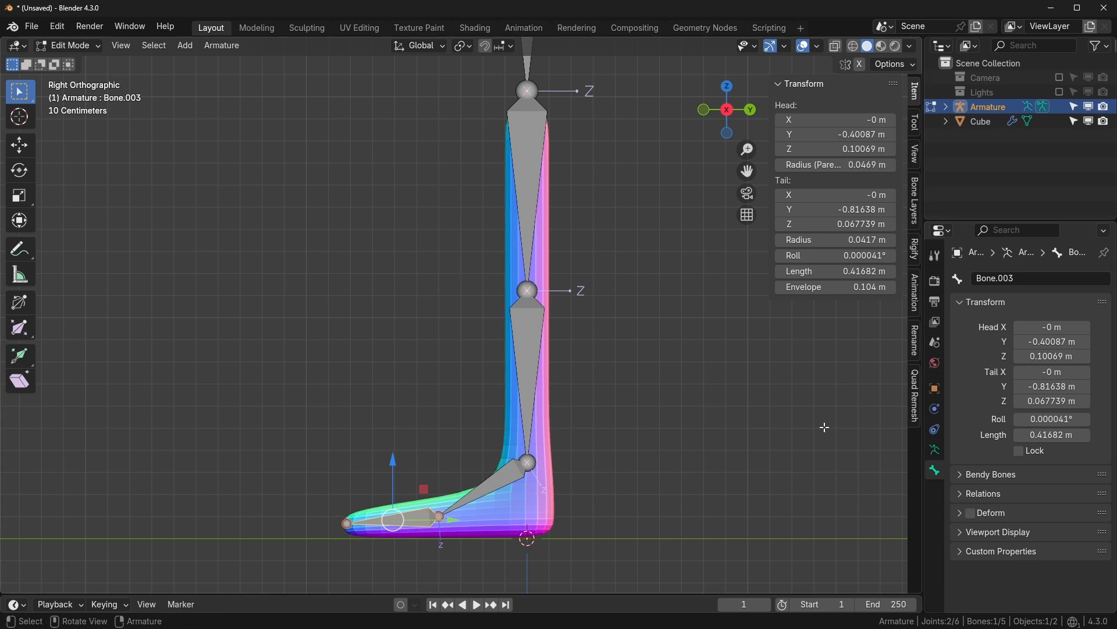
pyautogui.click(530, 175)
# - Box-select the three lower leg bones plus the upper bone and show the armature's bone collections
pyautogui.keyDown('shift'); pyautogui.moveTo(594, 204); pyautogui.dragTo(598, 217, button='middle'); pyautogui.keyUp('shift')
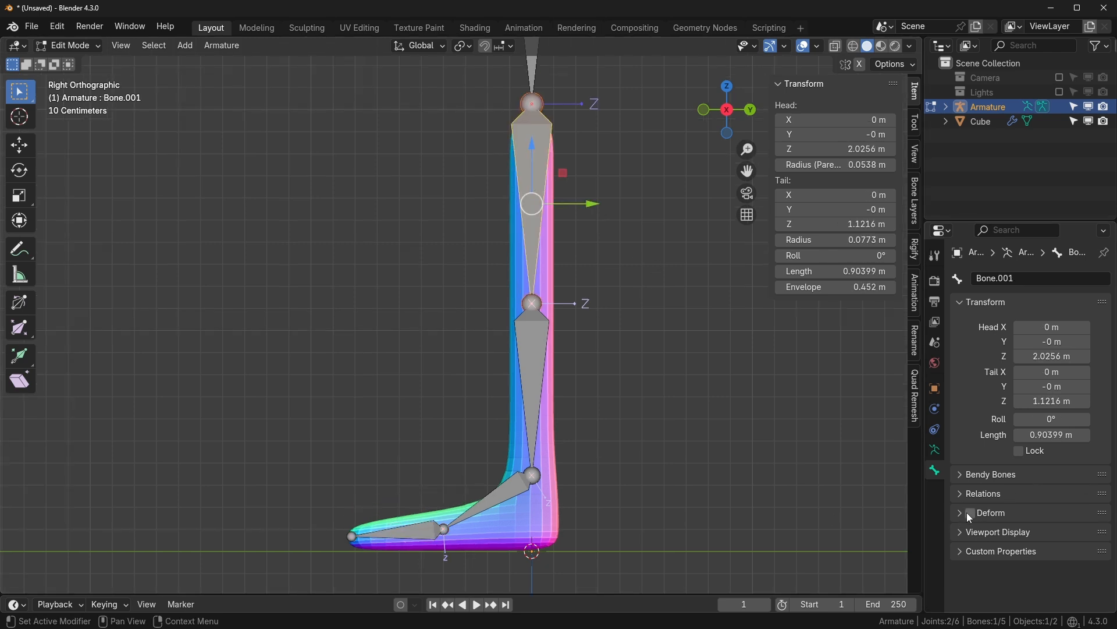
pyautogui.scroll(-1, 688, 386)
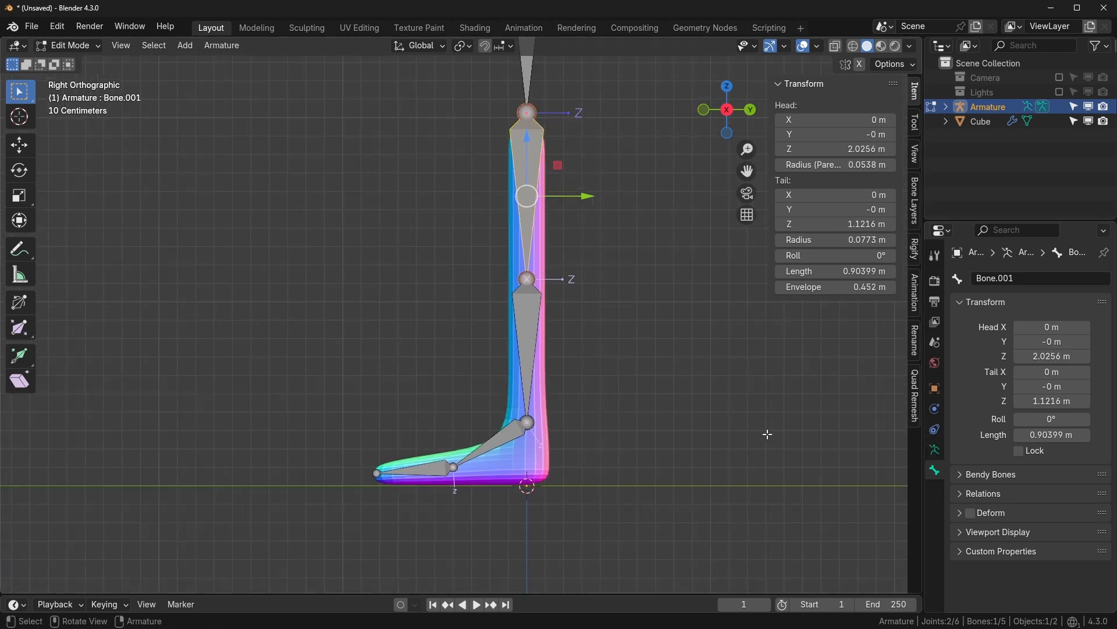
pyautogui.scroll(-2, 767, 433)
pyautogui.moveTo(306, 229); pyautogui.dragTo(632, 443)
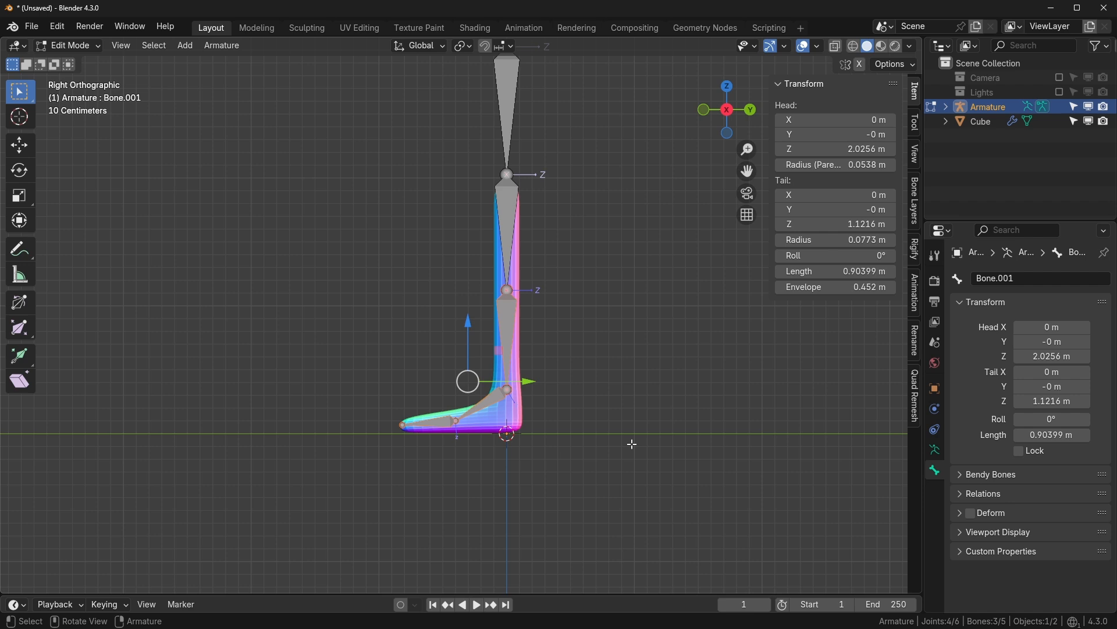
pyautogui.keyDown('shift'); pyautogui.click(502, 250); pyautogui.keyUp('shift')
pyautogui.scroll(2, 611, 445)
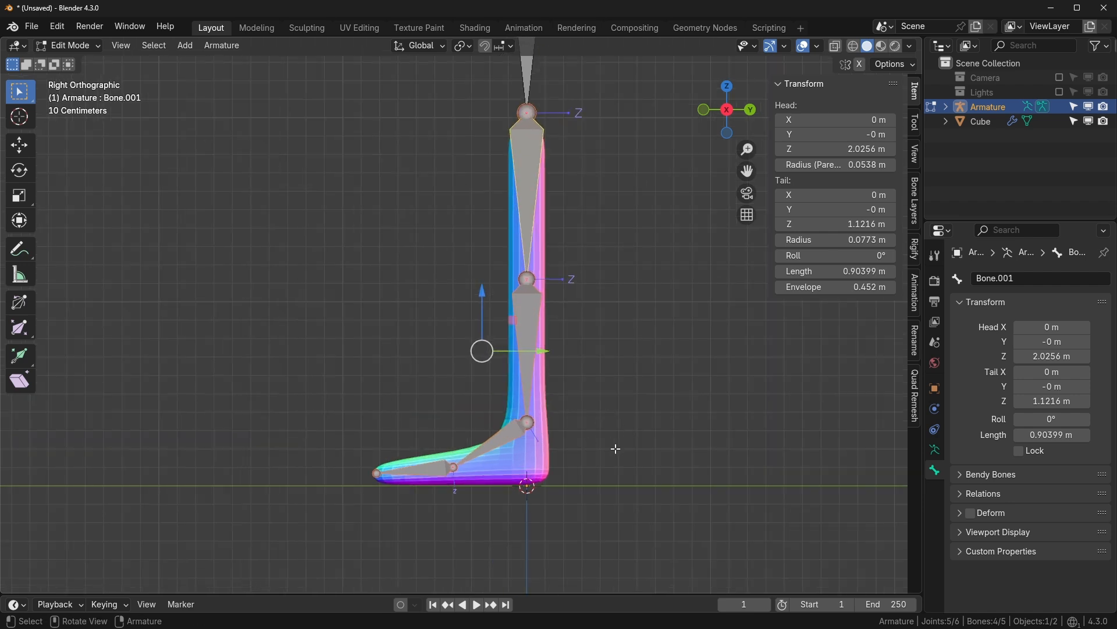
pyautogui.click(936, 450)
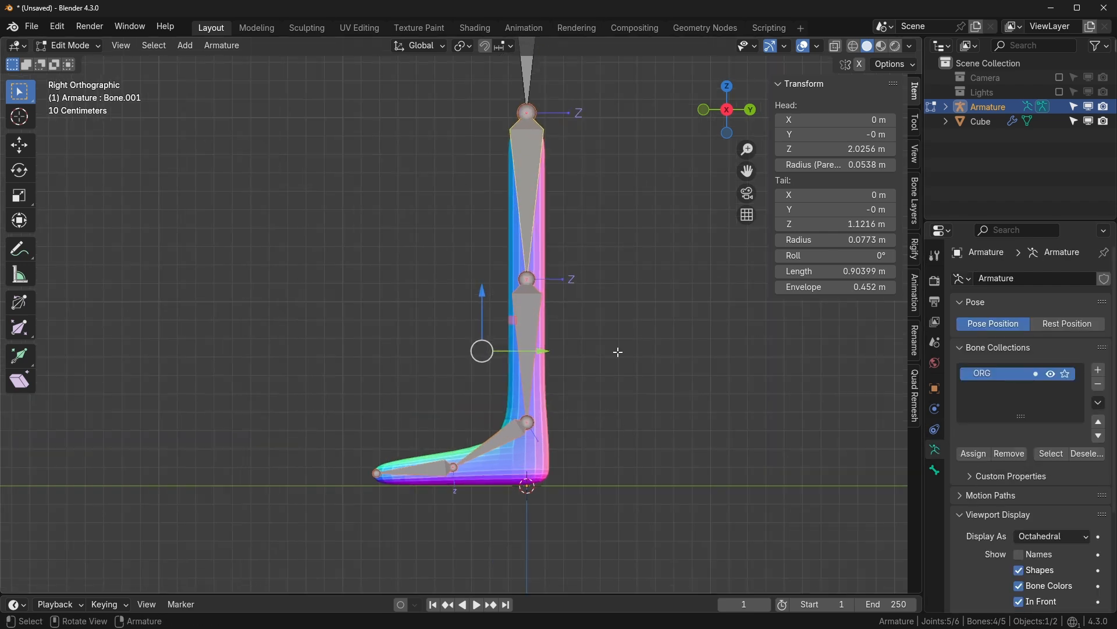
# - Duplicate the selected leg bones, leaving the copies exactly in place
pyautogui.hotkey('shift', 'd')
pyautogui.press('Escape')
pyautogui.press('g')
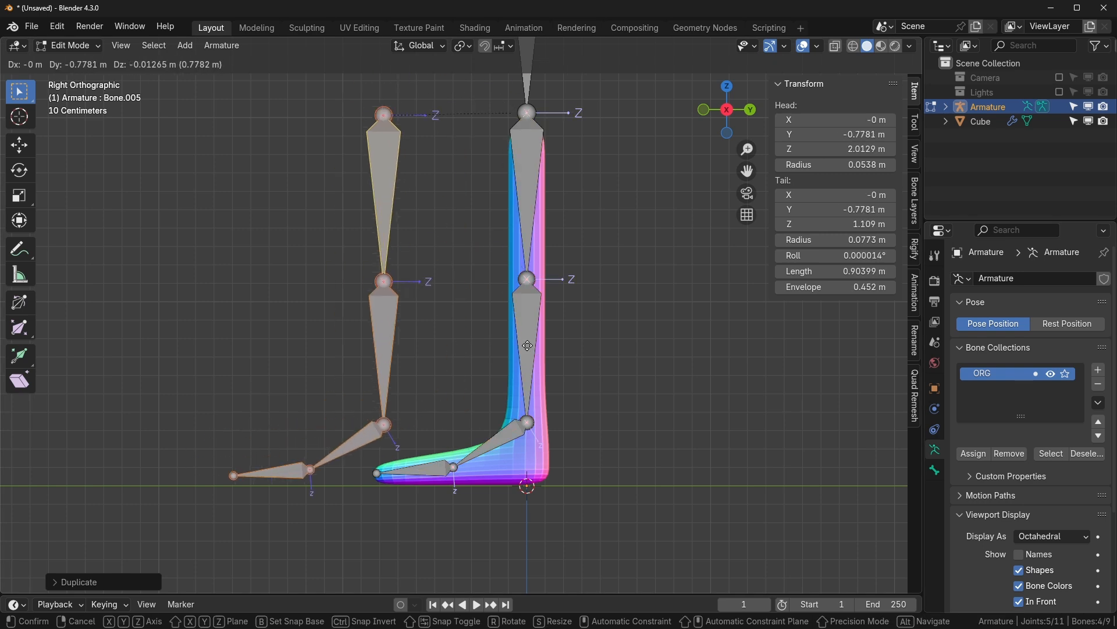
pyautogui.press('Escape')
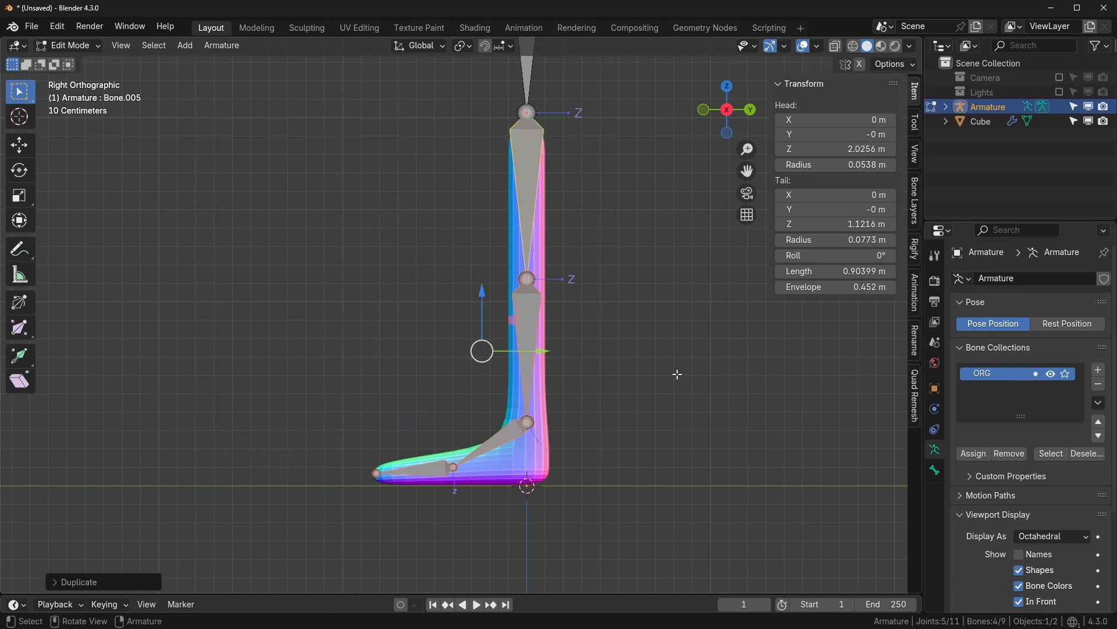
# - Assign the copies to a new Bones collection, remove them from ORG, and hide both collections
pyautogui.click(1099, 369)
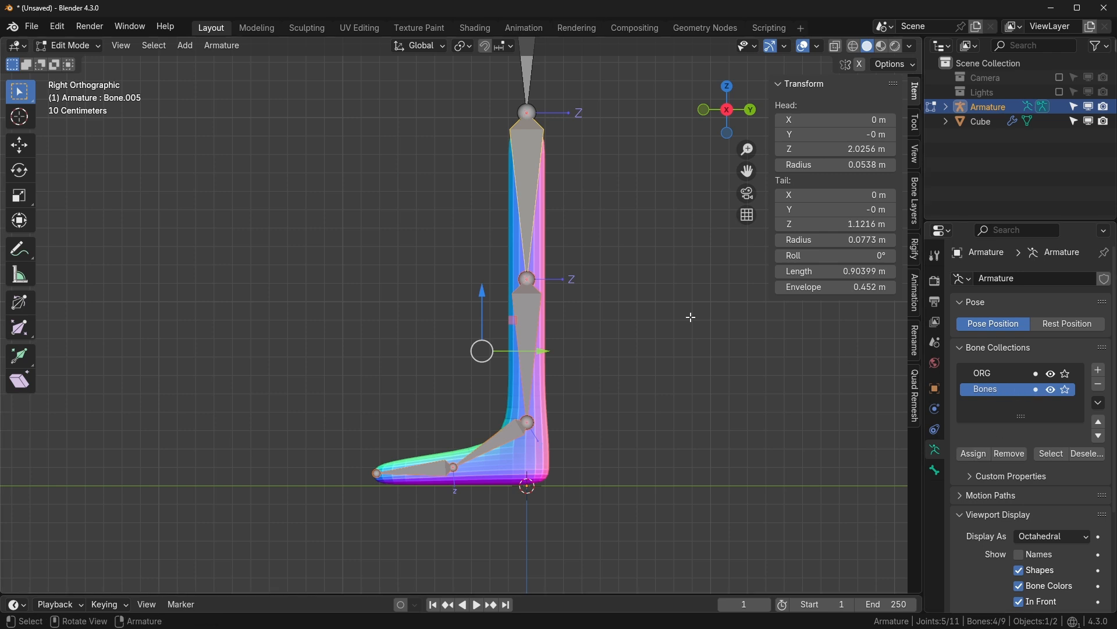
pyautogui.click(997, 373)
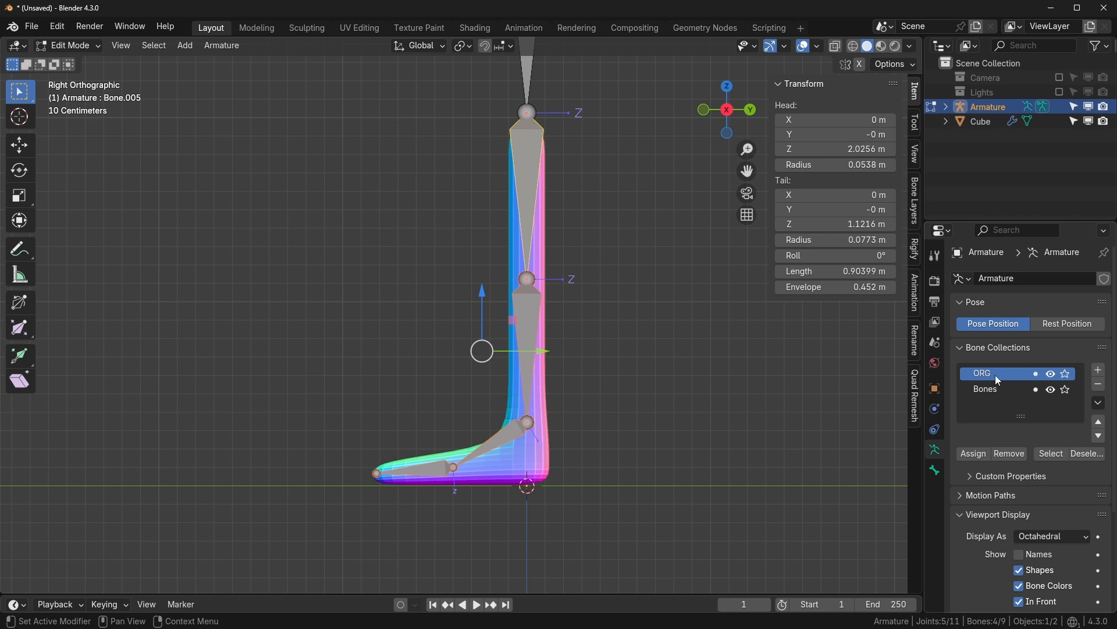
pyautogui.click(1012, 454)
pyautogui.moveTo(1051, 373); pyautogui.dragTo(1055, 394)
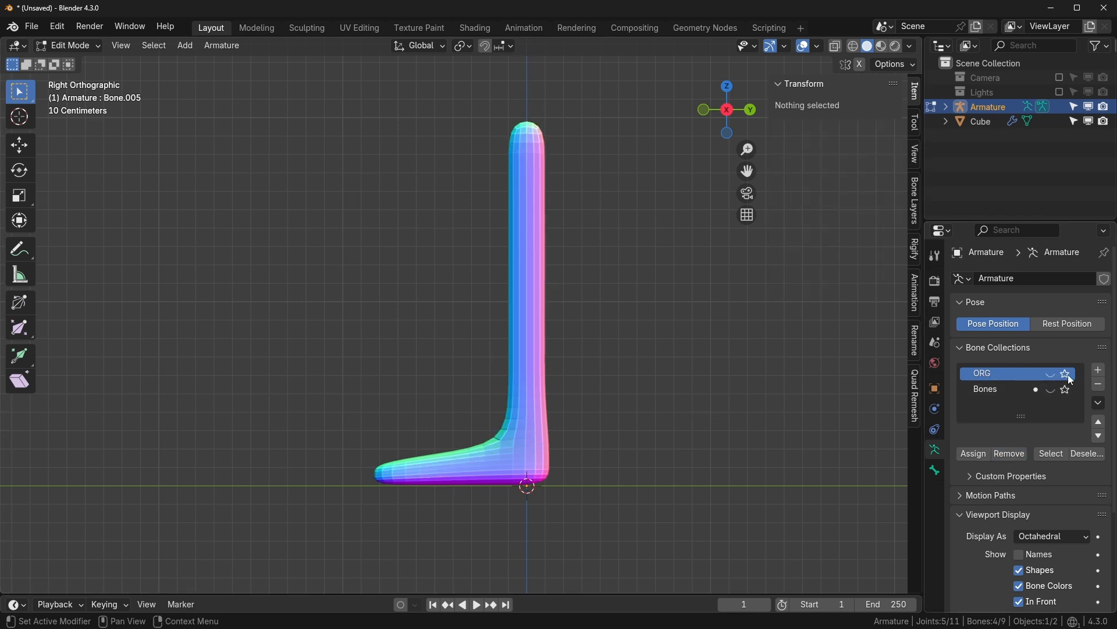
# - Turn ORG's visibility back on and keep the Bones collection's eye icon off
pyautogui.click(1051, 387)
pyautogui.click(1051, 387)
pyautogui.click(1051, 373)
pyautogui.keyDown('shift'); pyautogui.moveTo(715, 355); pyautogui.dragTo(732, 388, button='middle'); pyautogui.keyUp('shift')
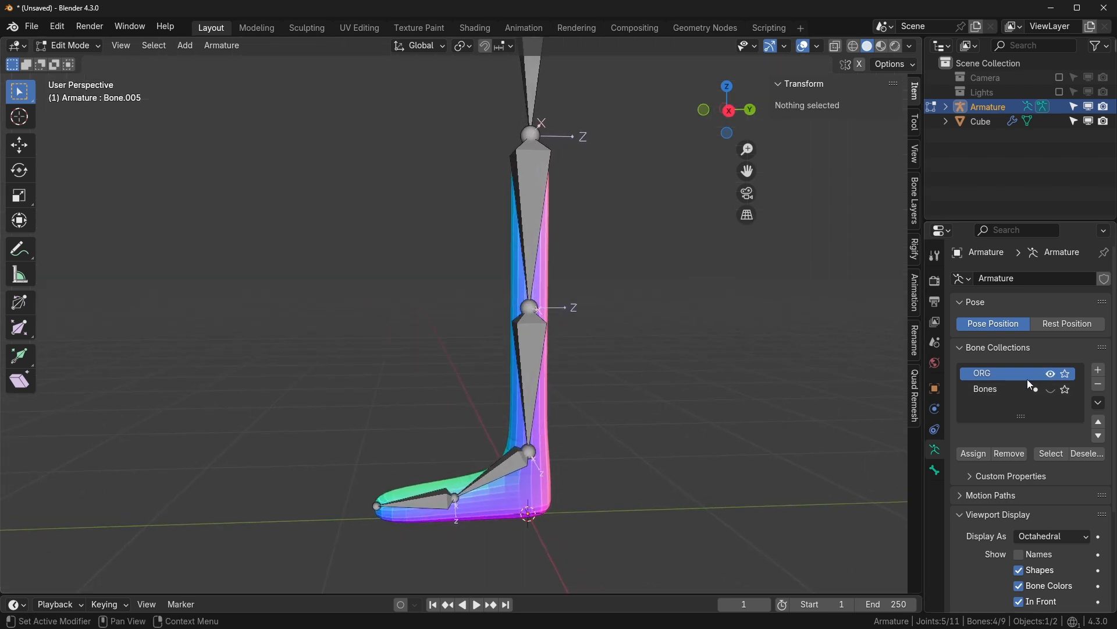
pyautogui.click(1051, 389)
pyautogui.click(545, 186)
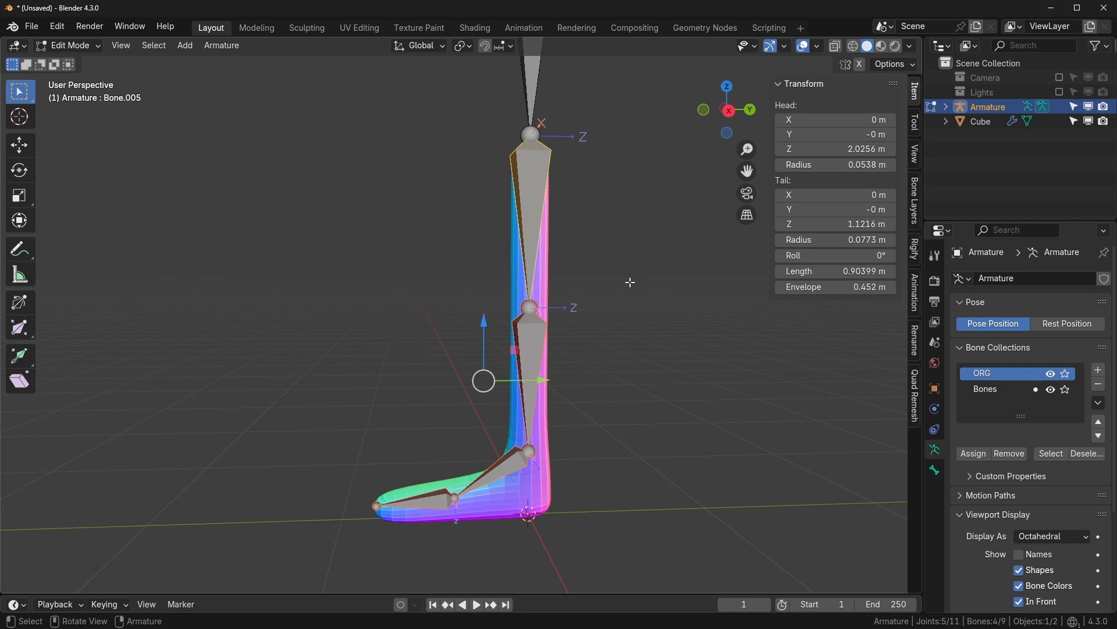
pyautogui.moveTo(630, 282); pyautogui.dragTo(635, 278, button='middle')
pyautogui.click(1051, 389)
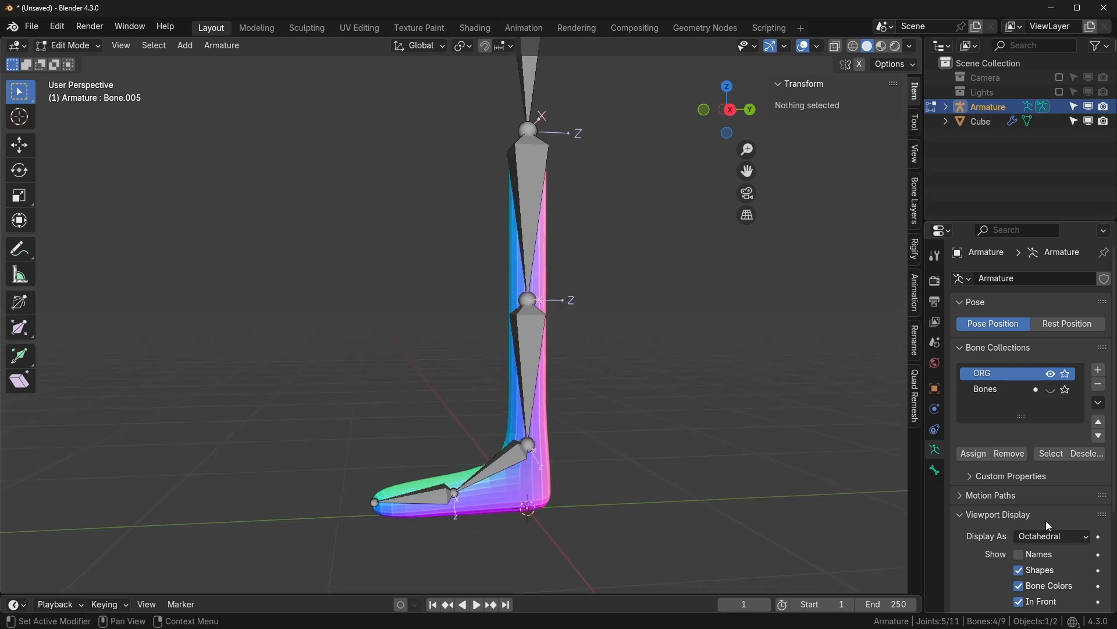
# - Set the armature's Display As option to B-Bone
pyautogui.click(1075, 537)
pyautogui.click(1048, 581)
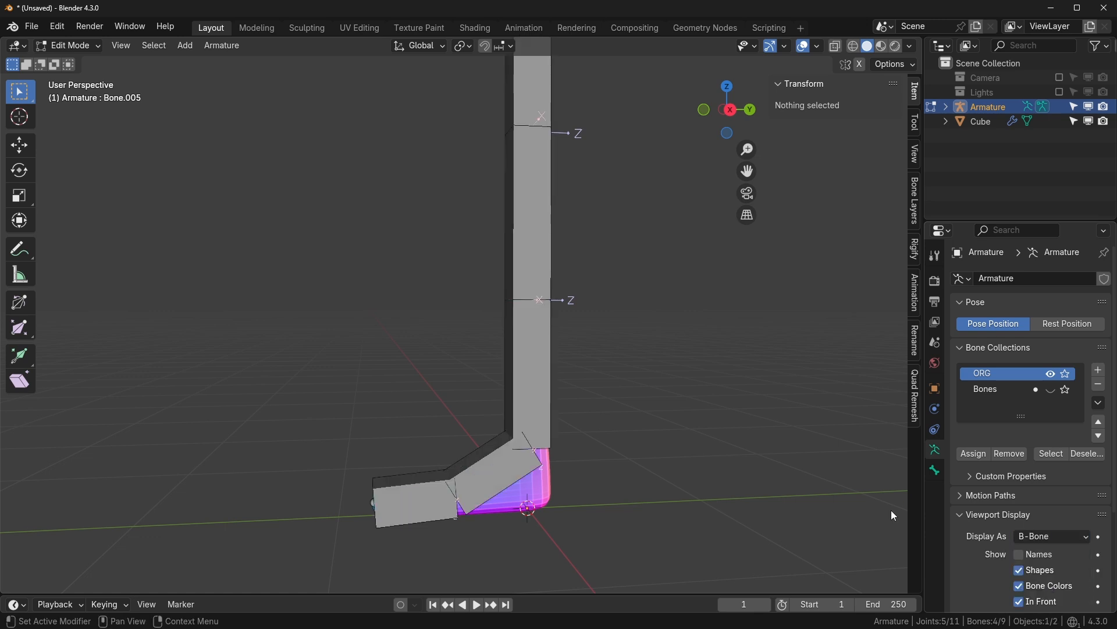
pyautogui.moveTo(894, 516); pyautogui.dragTo(745, 444, button='middle')
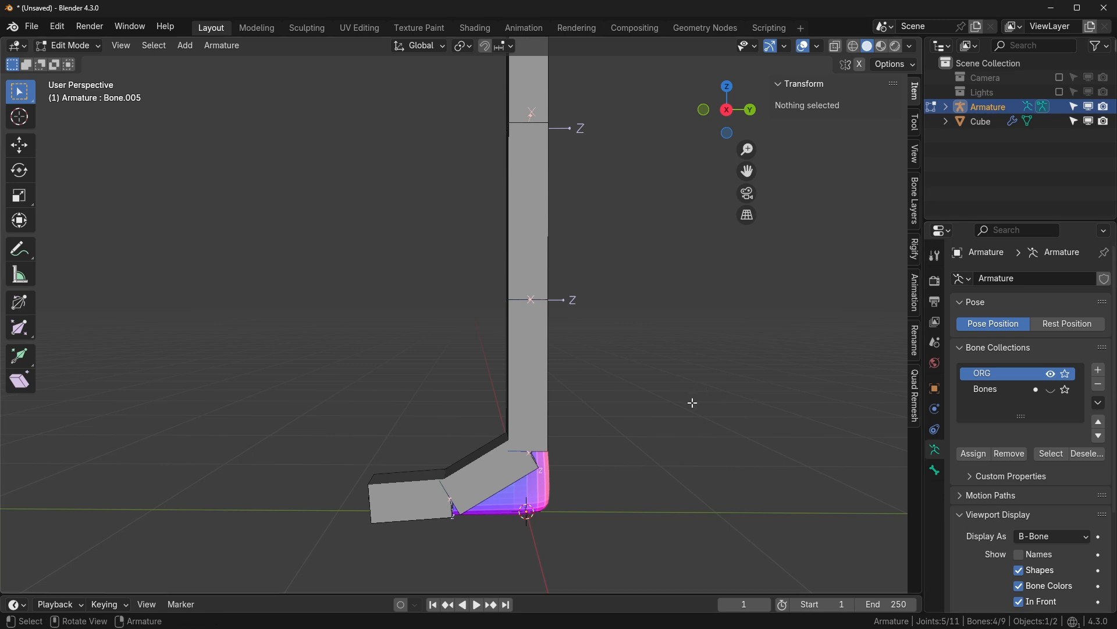
pyautogui.moveTo(691, 401); pyautogui.dragTo(642, 413, button='middle')
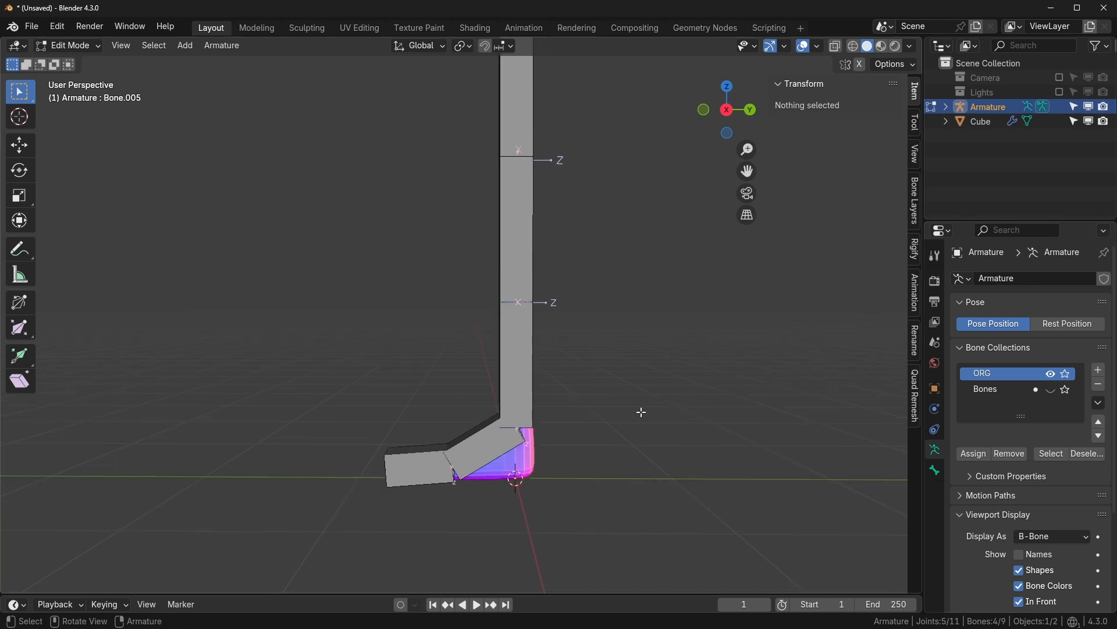
# - Hide the ORG collection and show the Bones collection instead
pyautogui.click(1052, 375)
pyautogui.click(1053, 389)
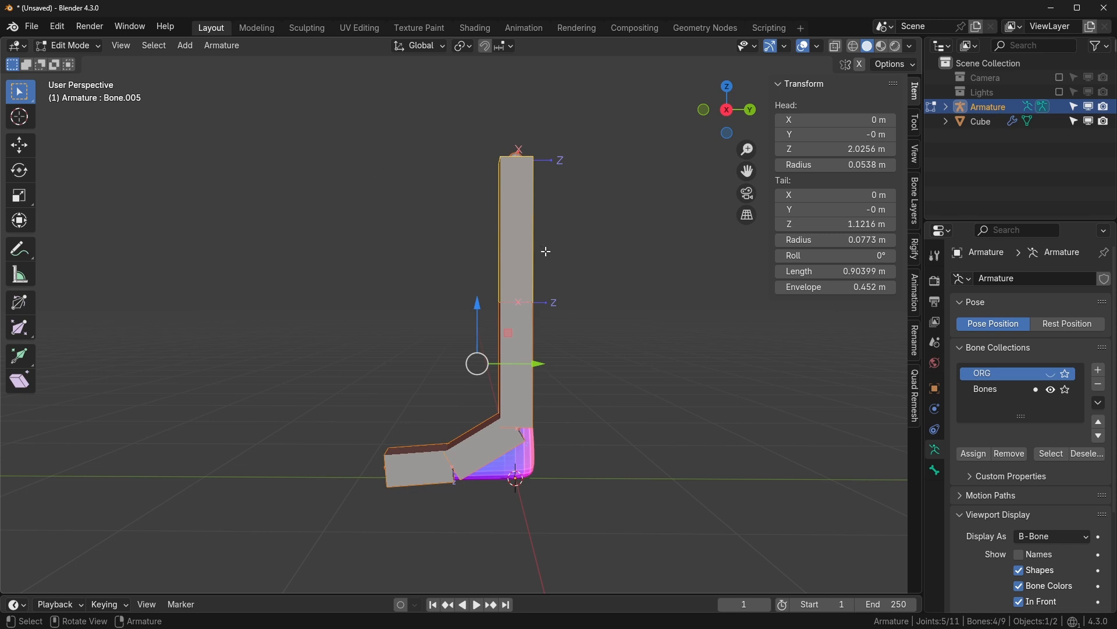
pyautogui.press('q')
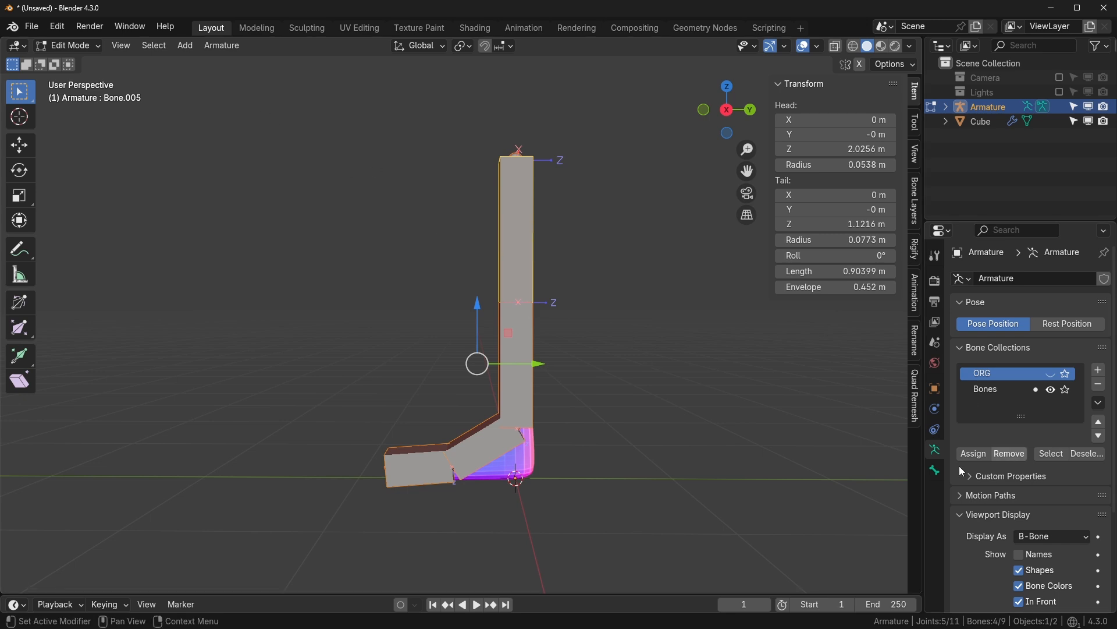
pyautogui.click(936, 471)
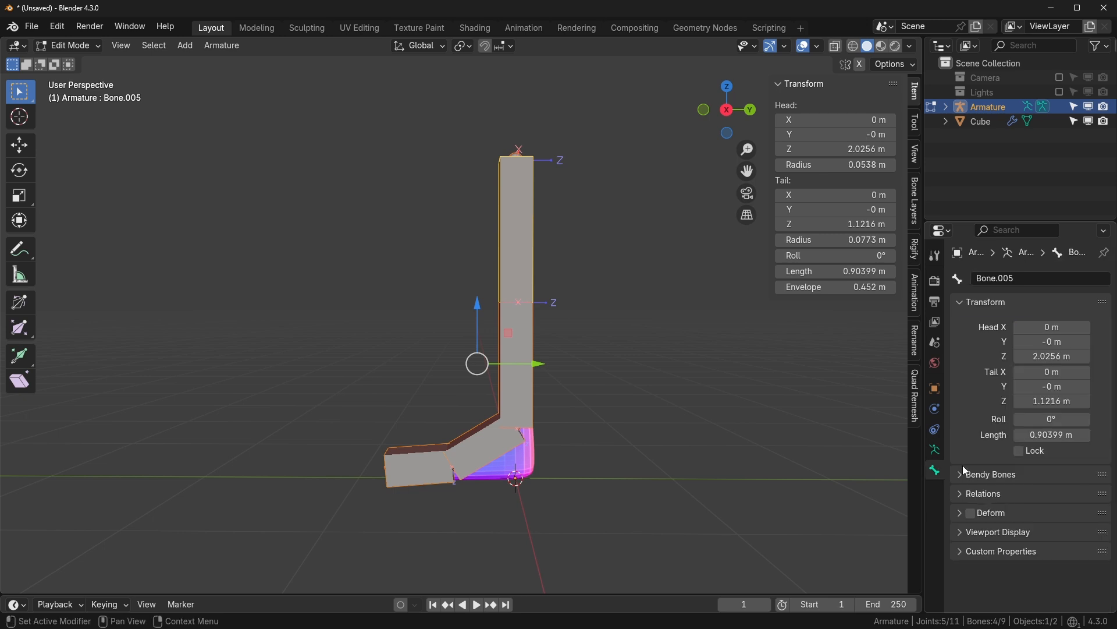
pyautogui.click(978, 478)
pyautogui.scroll(-3, 992, 500)
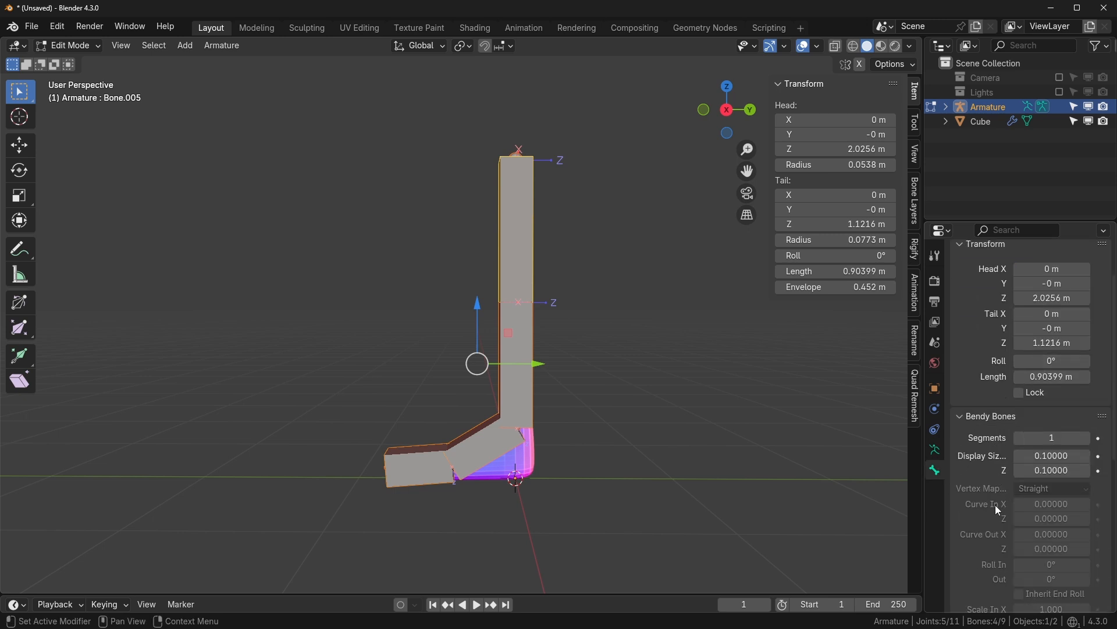
pyautogui.click(963, 418)
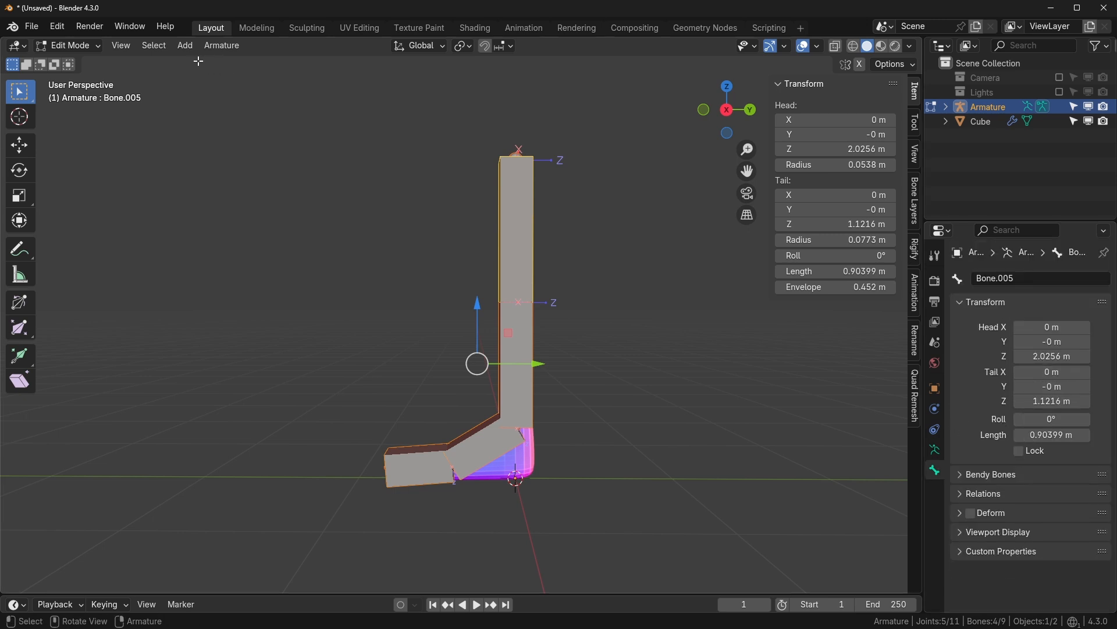
pyautogui.click(223, 45)
pyautogui.moveTo(313, 61)
pyautogui.hotkey('ctrl', 'shift', 's')
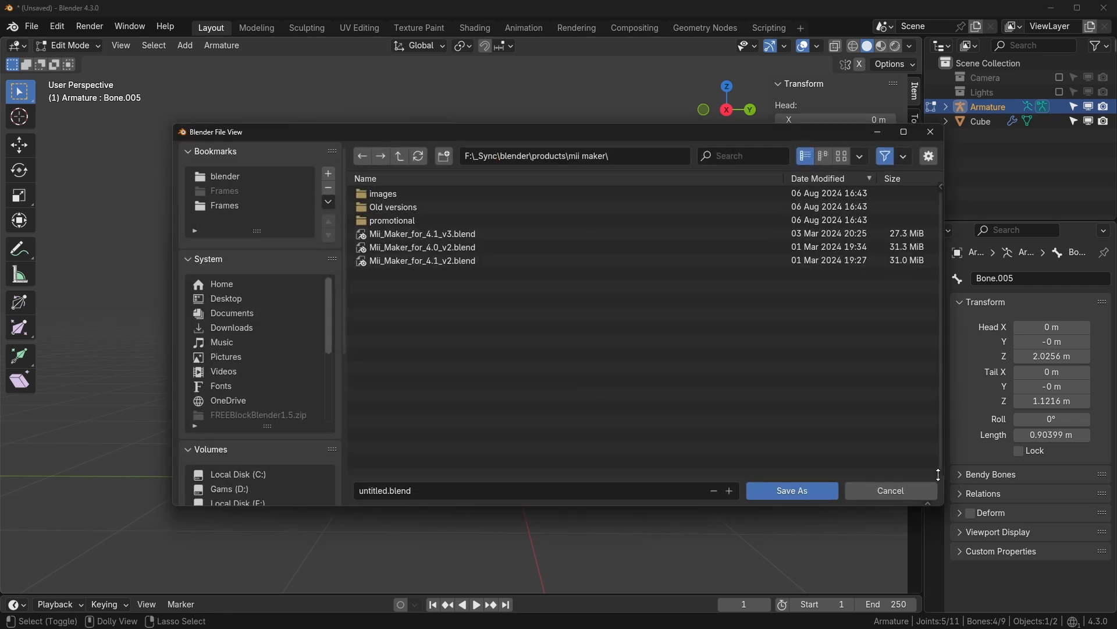
pyautogui.click(873, 490)
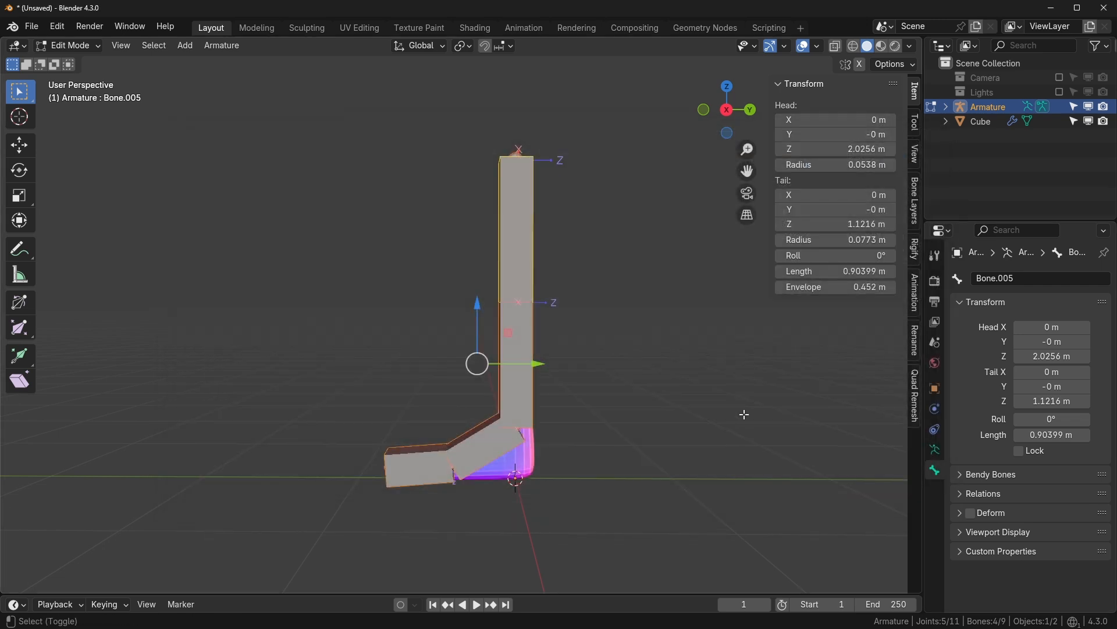
pyautogui.scroll(2, 587, 369)
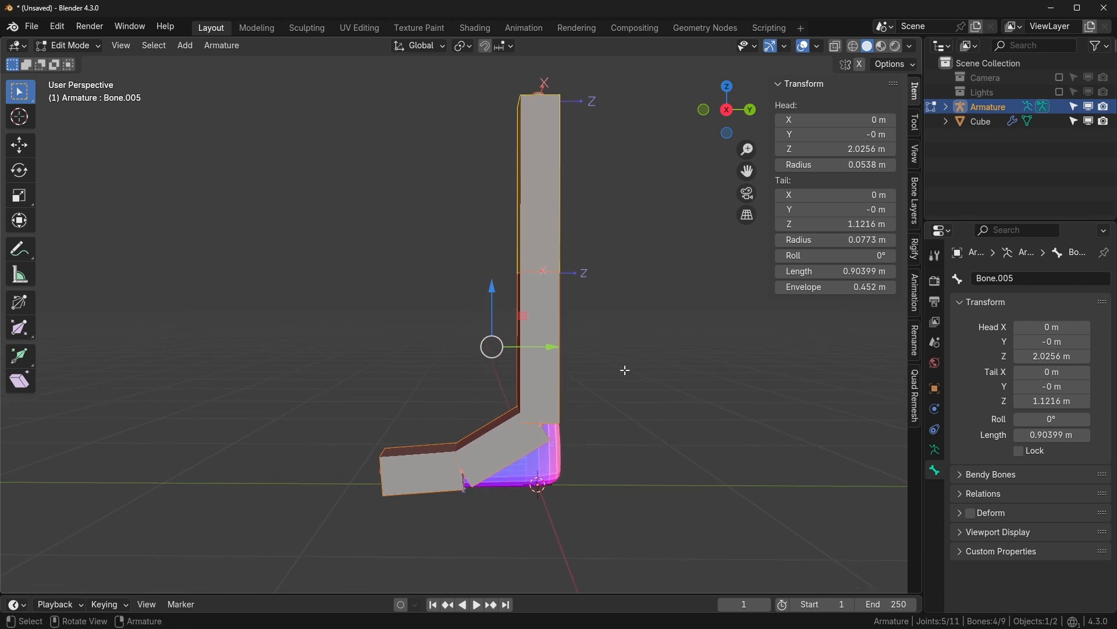
pyautogui.press('q')
# - Thin the B-Bones with Scale BBone, reveal ORG again, and enable X-ray
pyautogui.click(657, 363)
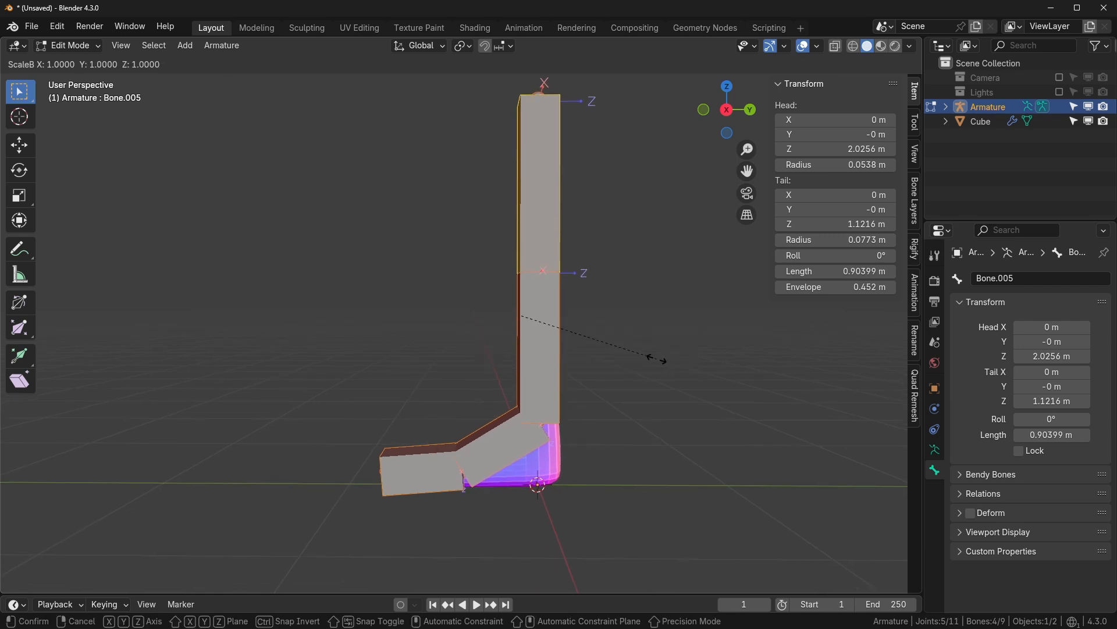
pyautogui.click(541, 323)
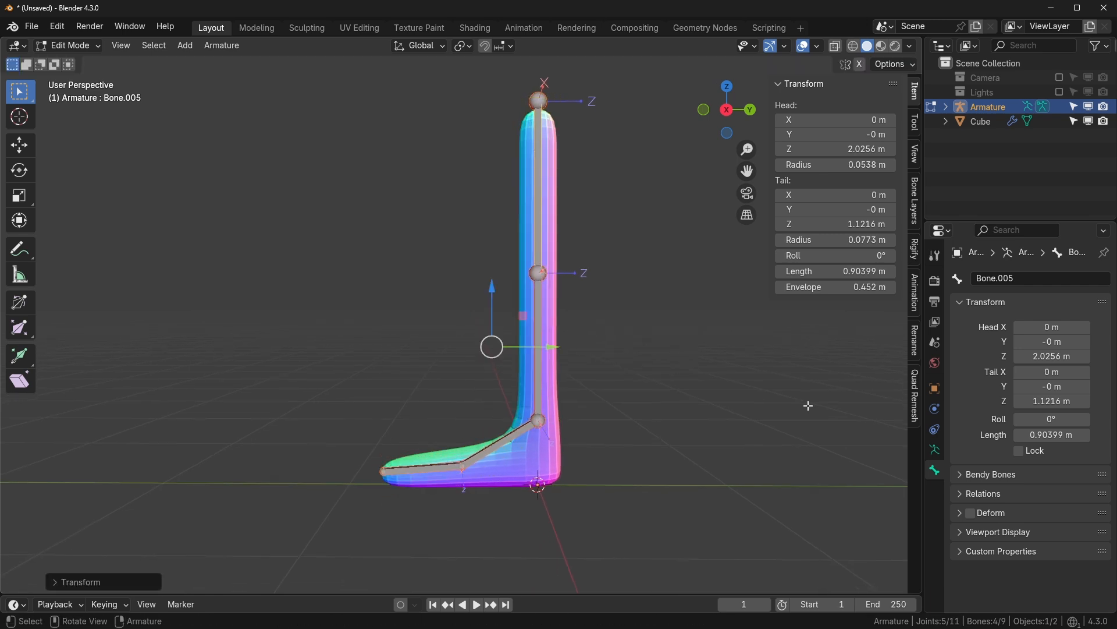
pyautogui.click(936, 449)
pyautogui.click(1051, 374)
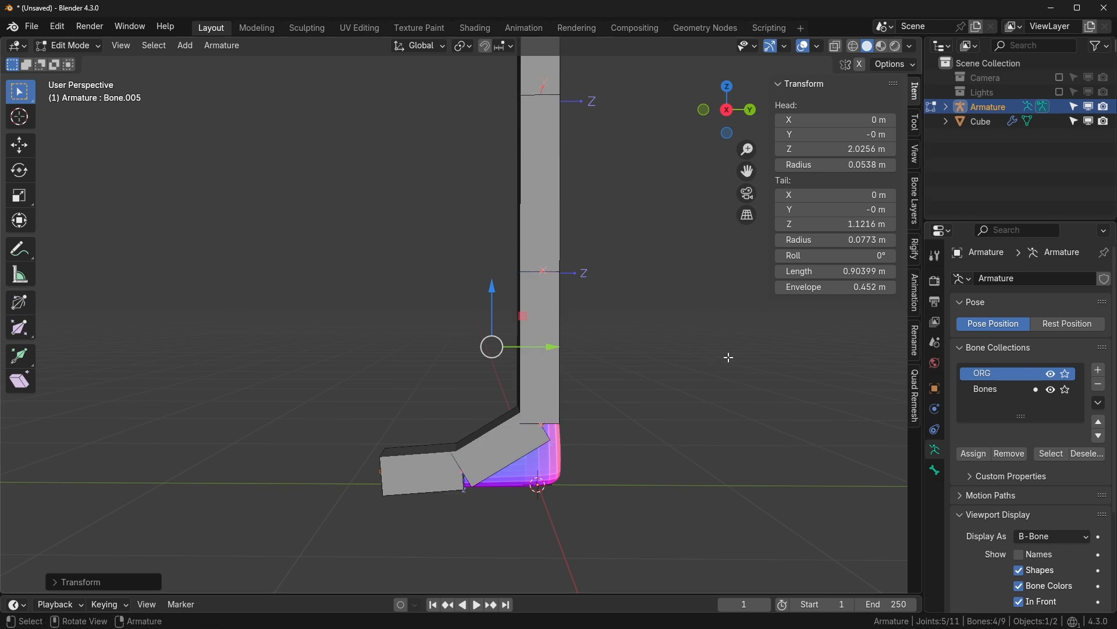
pyautogui.click(836, 45)
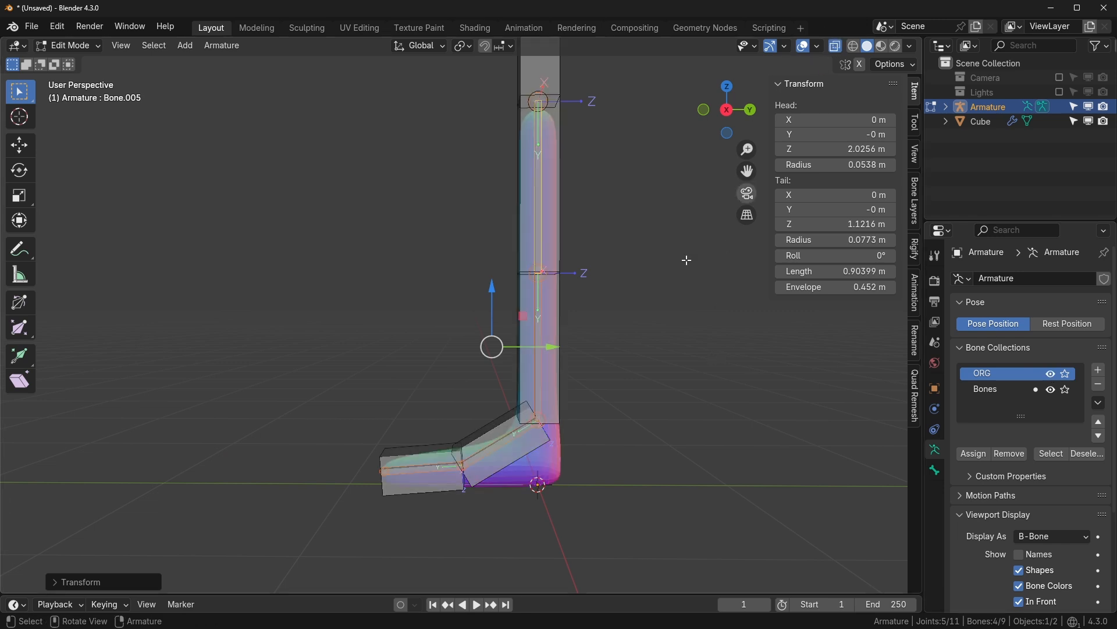
pyautogui.moveTo(646, 367); pyautogui.dragTo(696, 408, button='middle')
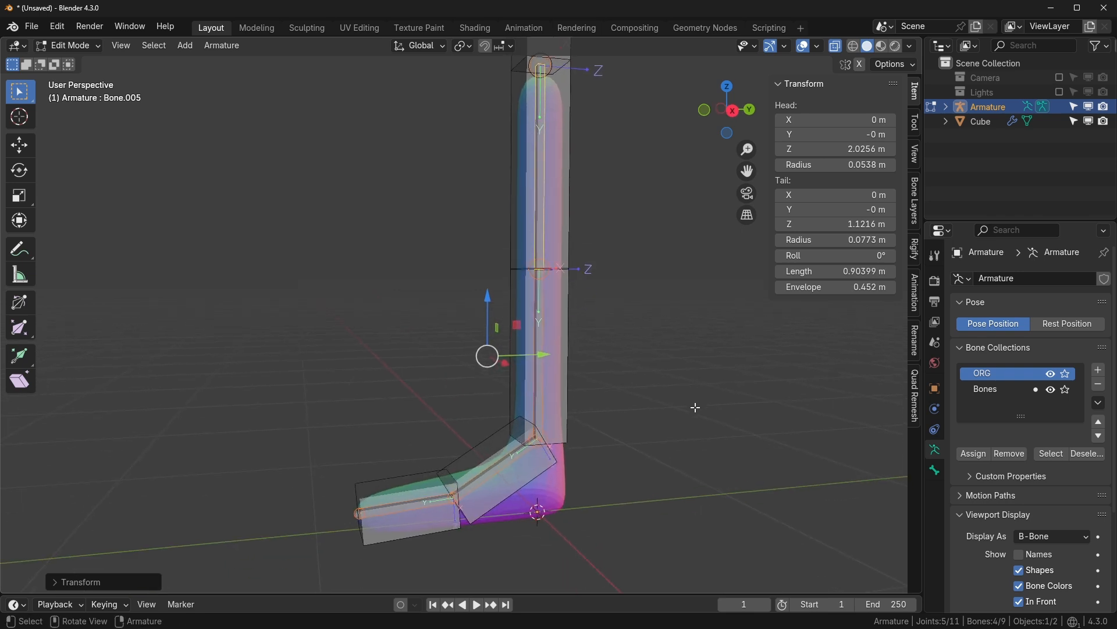
# - Rename the Bones collection to DEF
pyautogui.doubleClick(996, 389)
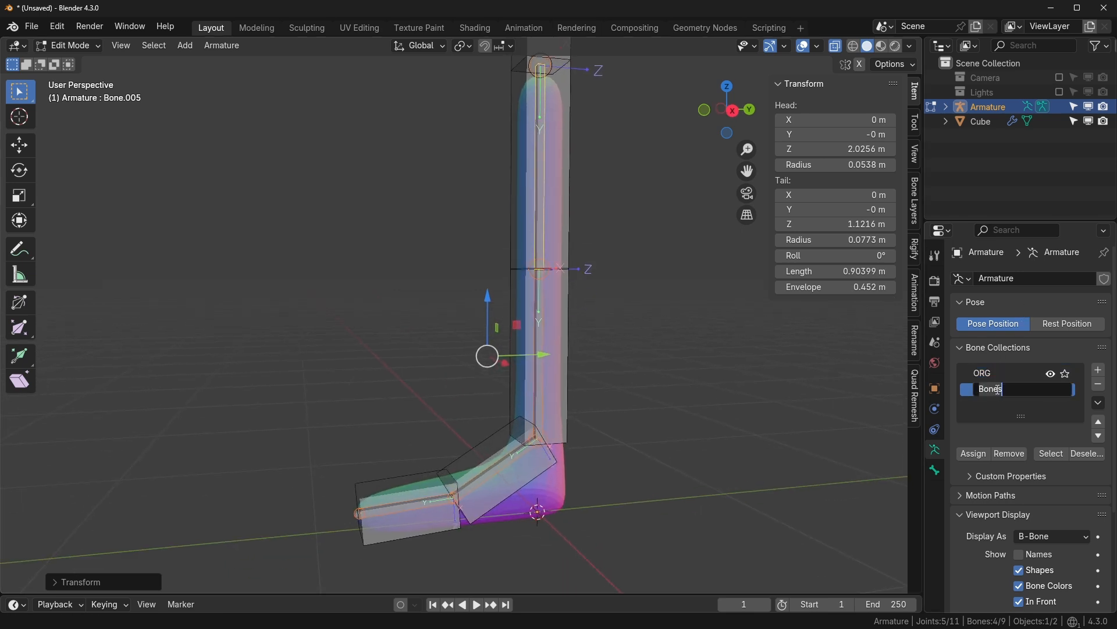
pyautogui.write('def')
pyautogui.press('BackSpace')
pyautogui.press('BackSpace')
pyautogui.press('BackSpace')
pyautogui.write('DEF')
pyautogui.press('Return')
# - Hide ORG, select the deform bones inside the leg, and show their bone properties
pyautogui.click(1051, 374)
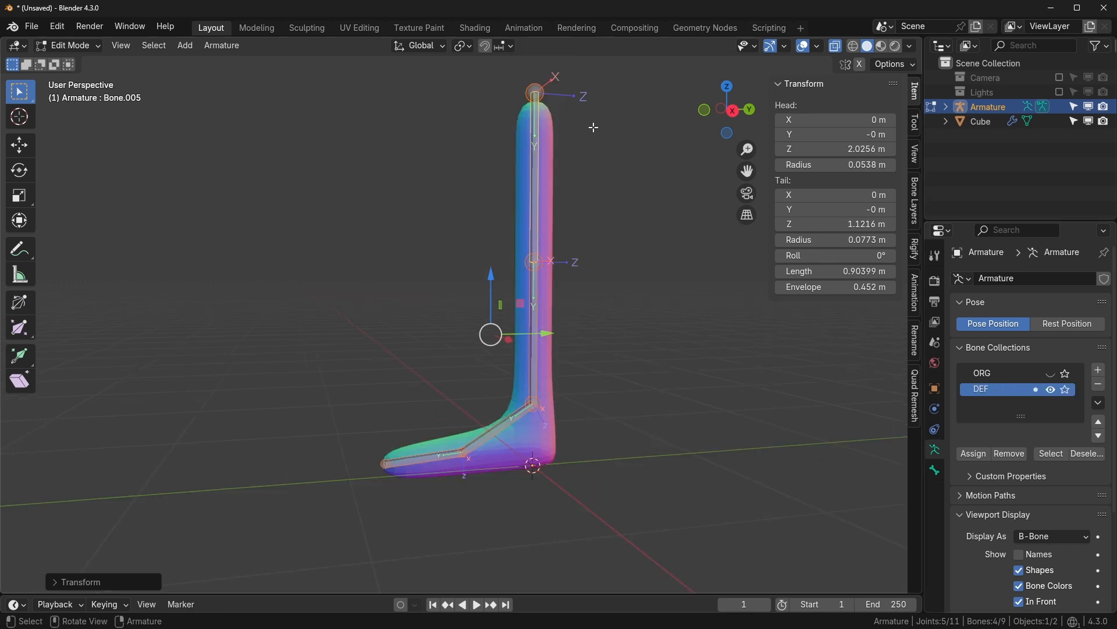
pyautogui.moveTo(595, 151); pyautogui.dragTo(415, 474)
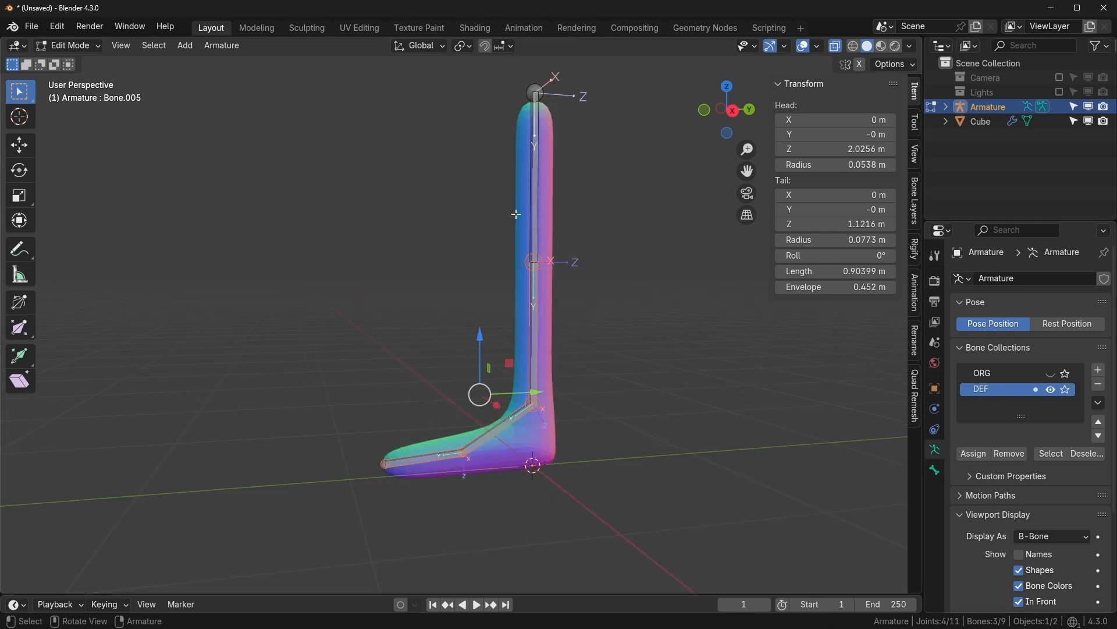
pyautogui.keyDown('shift'); pyautogui.click(536, 218); pyautogui.keyUp('shift')
pyautogui.click(935, 470)
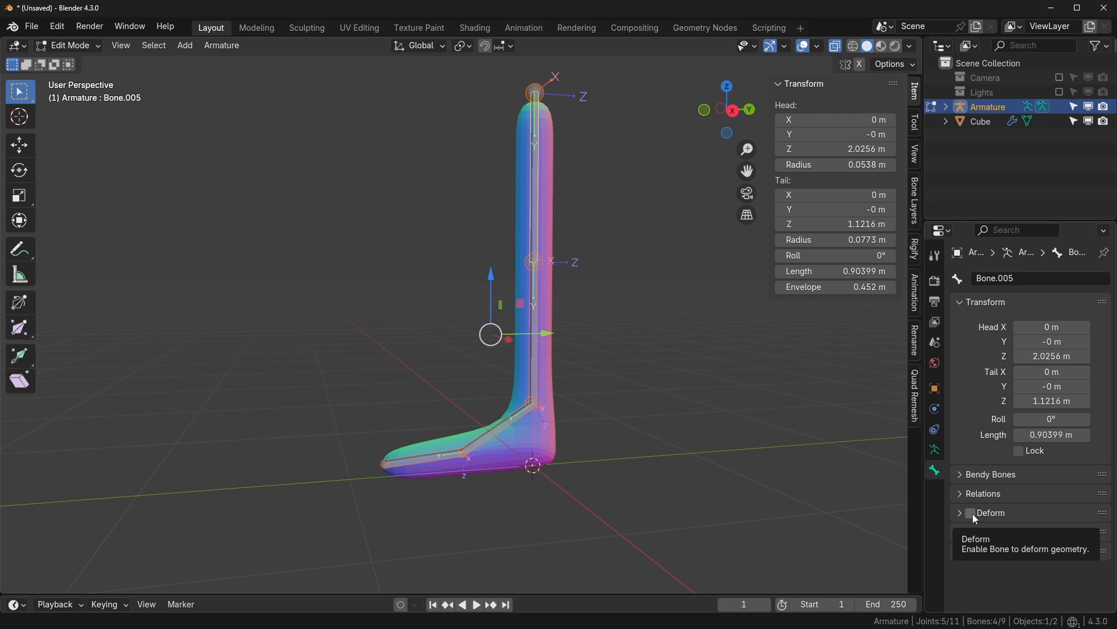
pyautogui.click(972, 514)
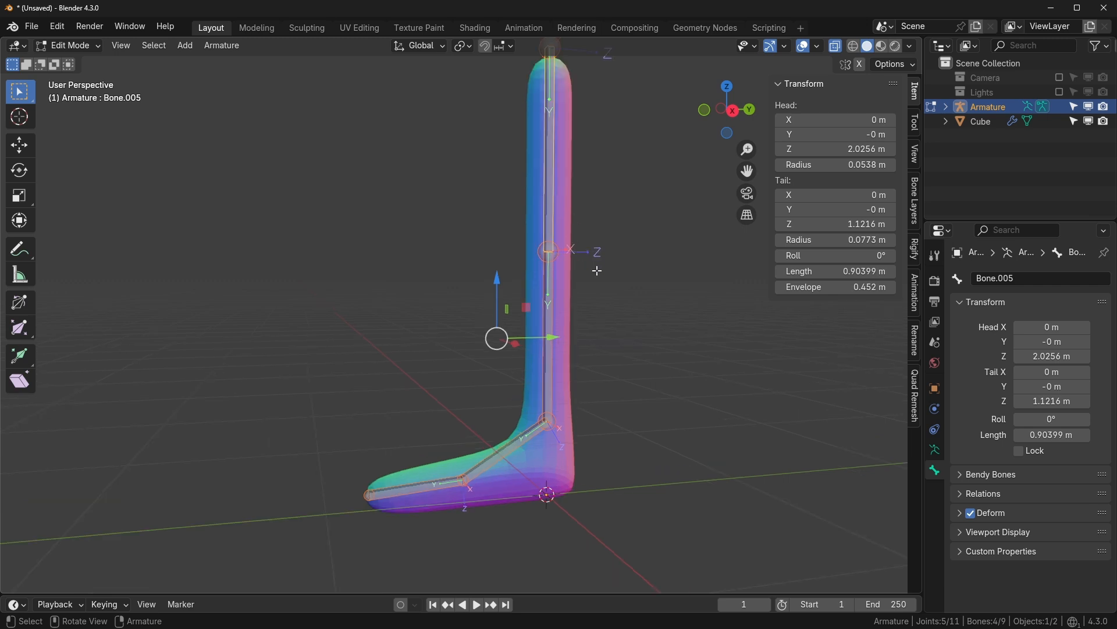
pyautogui.moveTo(584, 265); pyautogui.dragTo(545, 419, button='middle')
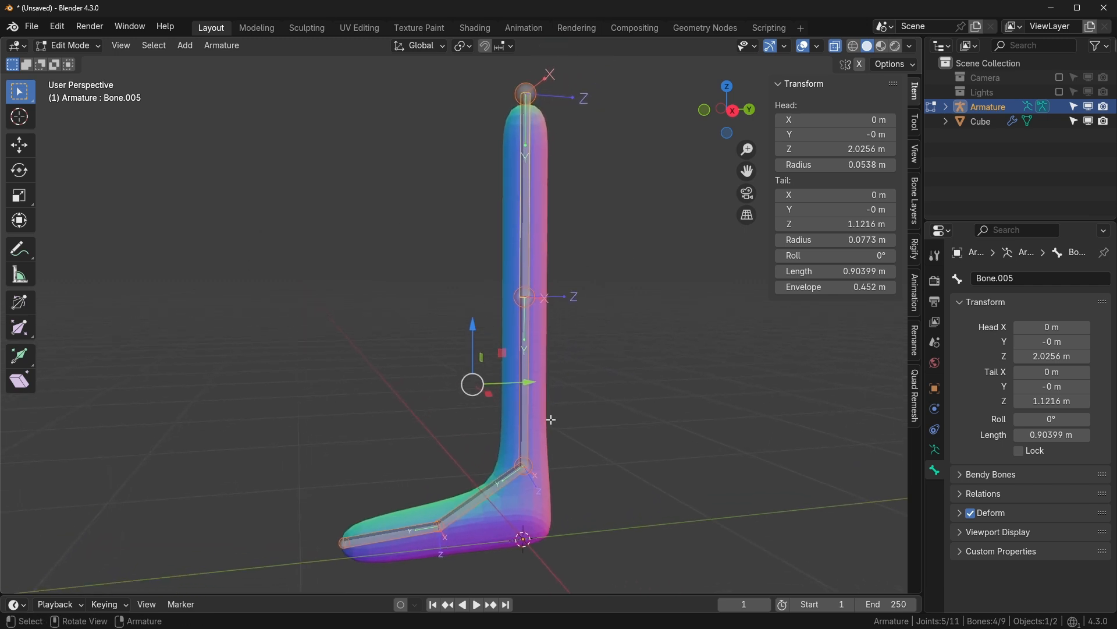
pyautogui.moveTo(566, 509); pyautogui.dragTo(565, 474, button='middle')
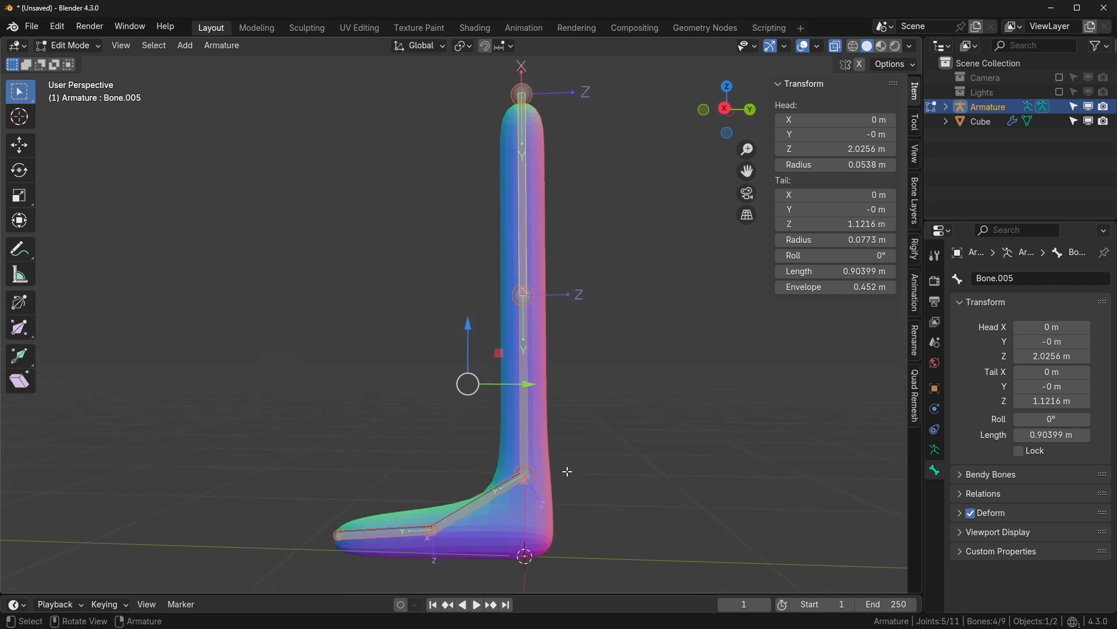
# - In the Numpad 3 side view, subdivide the lower vertical leg bone into two bones
pyautogui.press('KP_3')
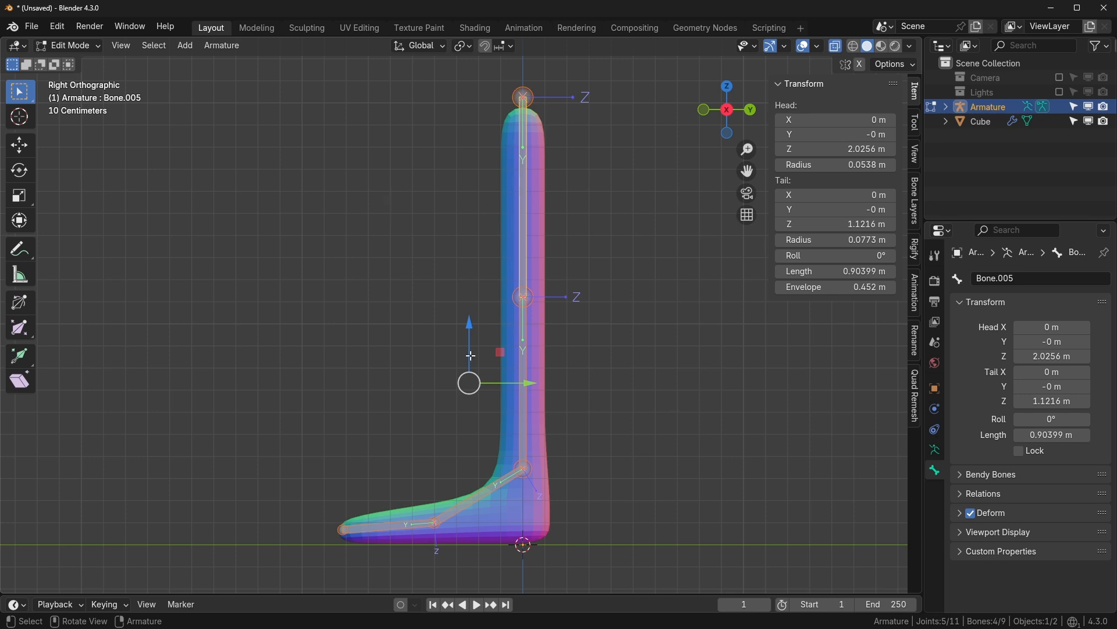
pyautogui.click(527, 241)
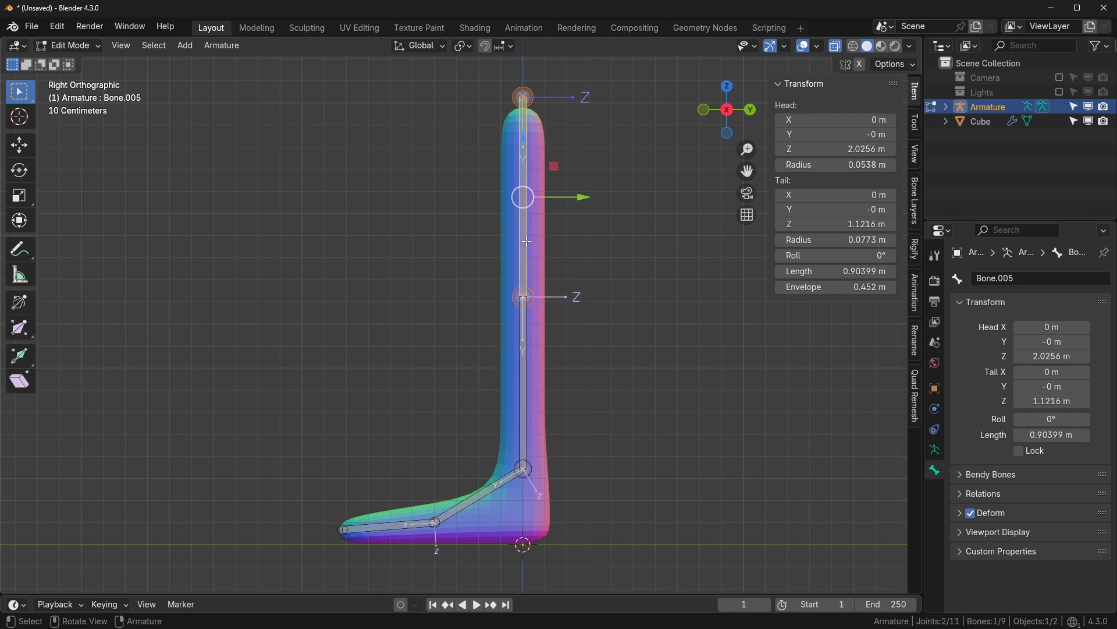
pyautogui.click(528, 354)
pyautogui.rightClick(461, 233)
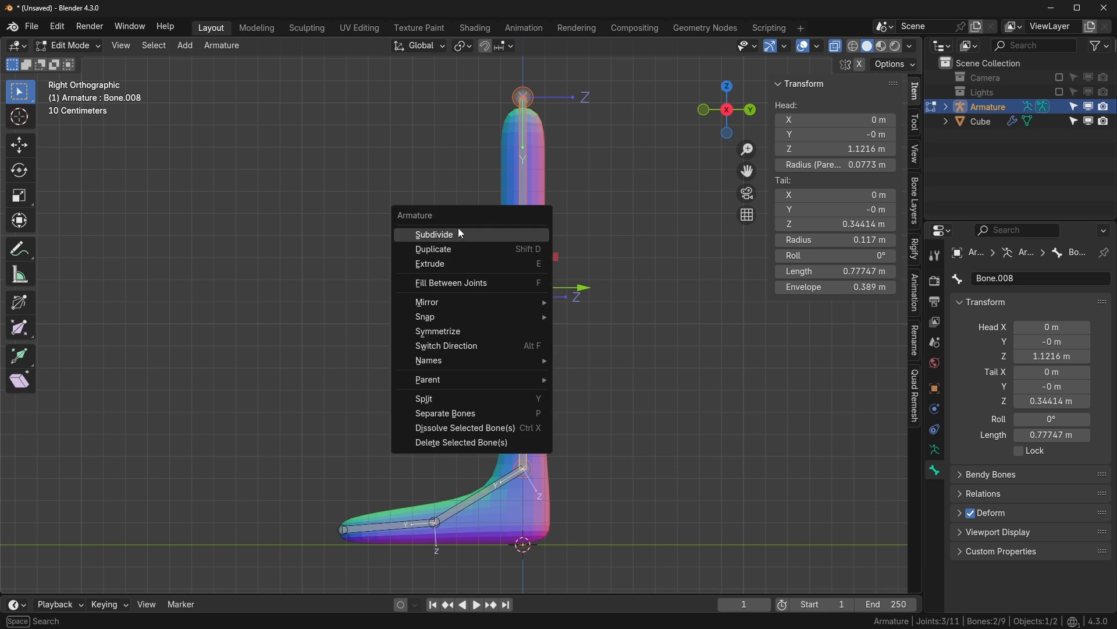
pyautogui.click(460, 234)
# - Test-move the new leg joints, then undo so the leg chain stays straight
pyautogui.click(489, 191)
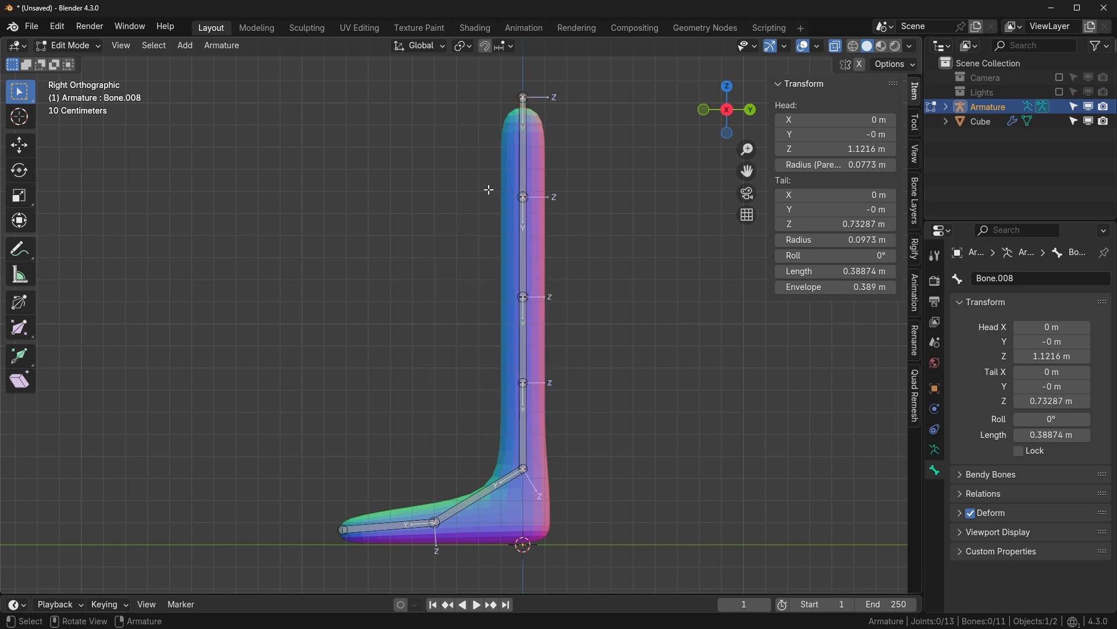
pyautogui.click(523, 197)
pyautogui.press('g')
pyautogui.press('Escape')
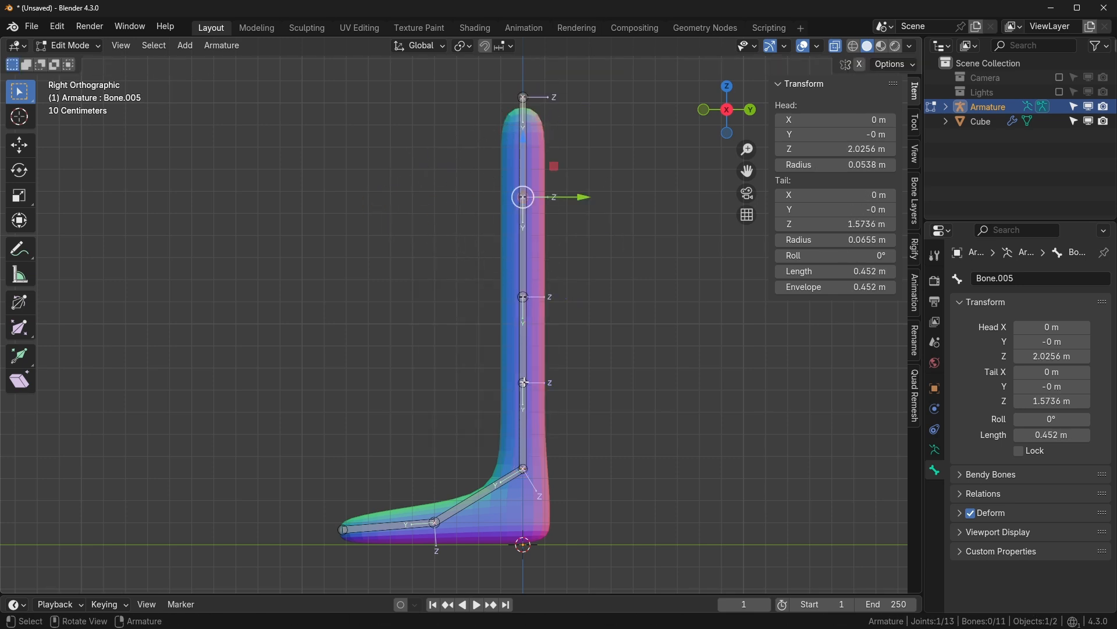
pyautogui.click(523, 382)
pyautogui.press('g')
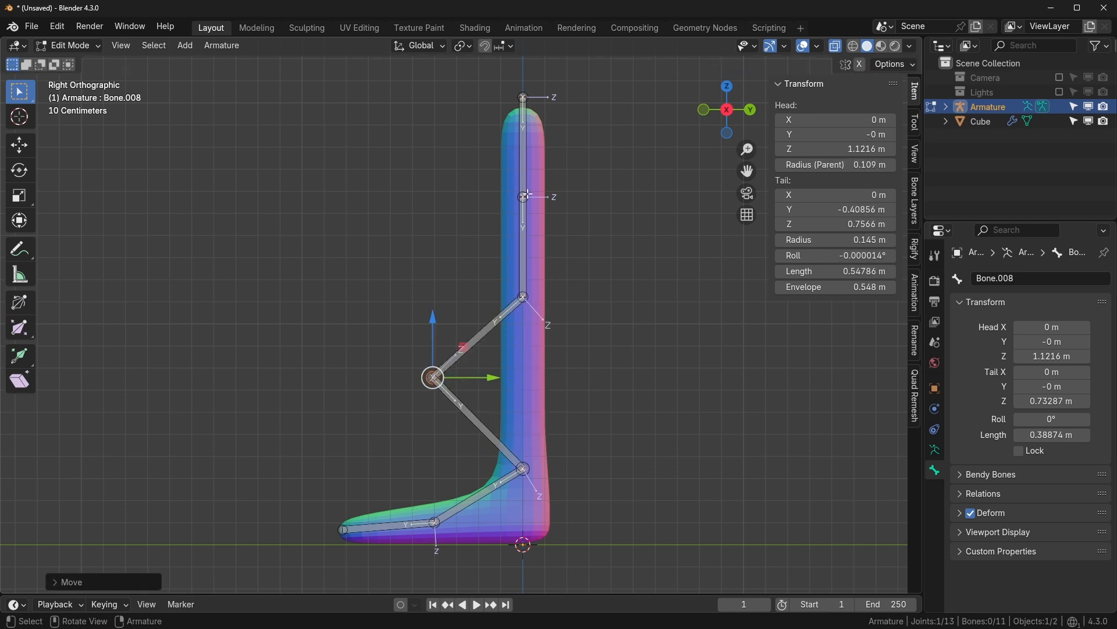
pyautogui.moveTo(525, 197); pyautogui.dragTo(635, 208)
pyautogui.hotkey('ctrl', 'z')
pyautogui.hotkey('ctrl', 'z')
pyautogui.hotkey('ctrl', 'z')
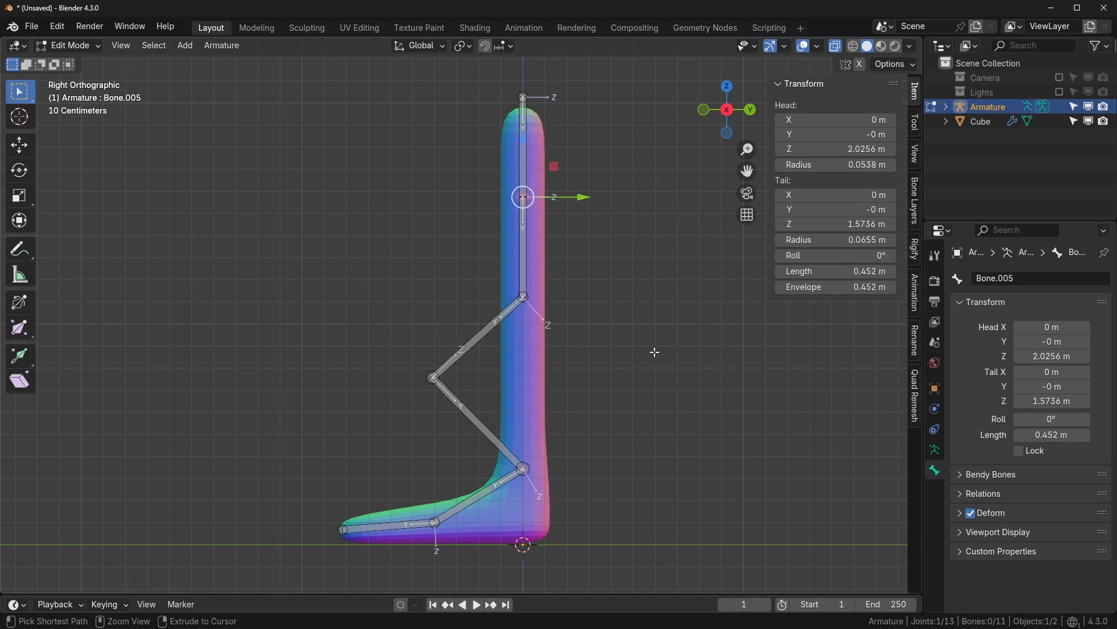
pyautogui.moveTo(654, 352); pyautogui.dragTo(675, 356, button='middle')
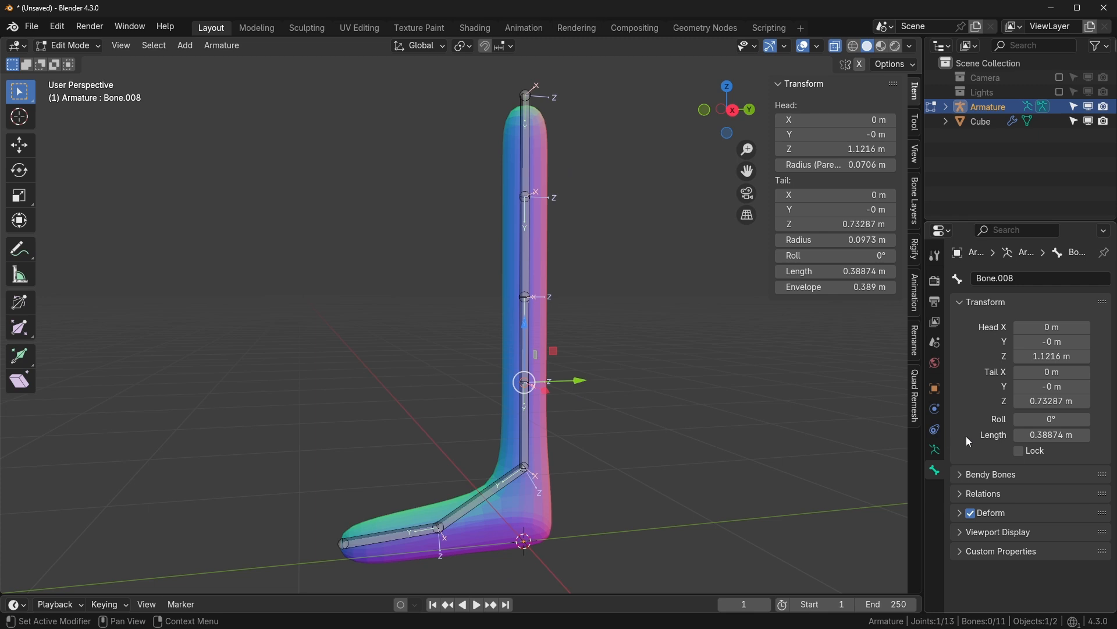
# - In Bone Collections, hide the DEF collection and make ORG active and visible
pyautogui.click(936, 450)
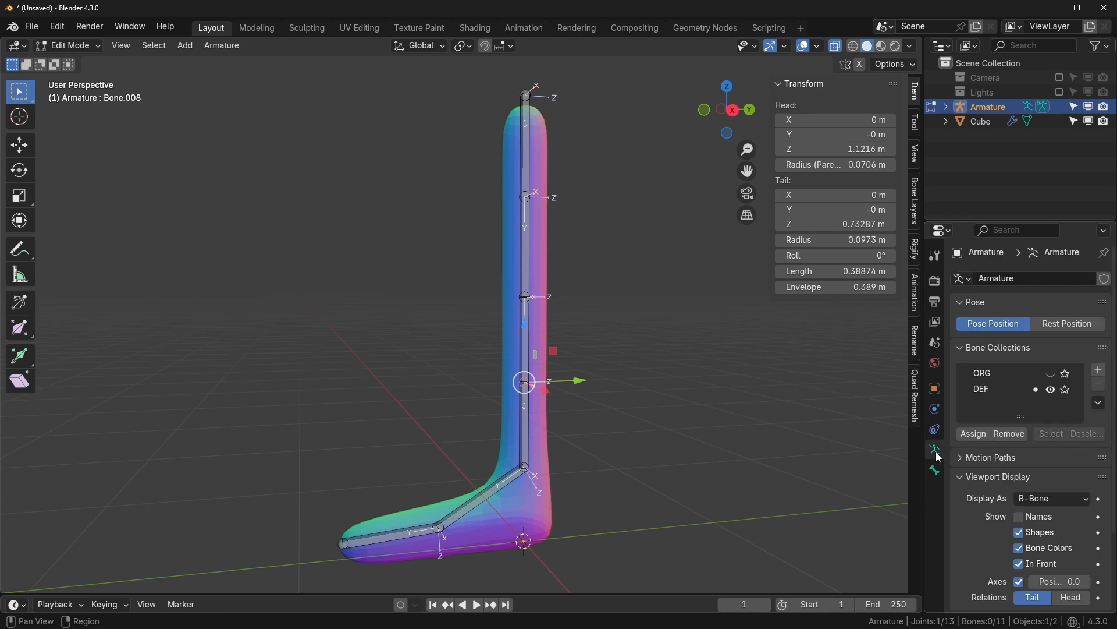
pyautogui.click(1052, 390)
pyautogui.click(1053, 390)
pyautogui.click(1007, 374)
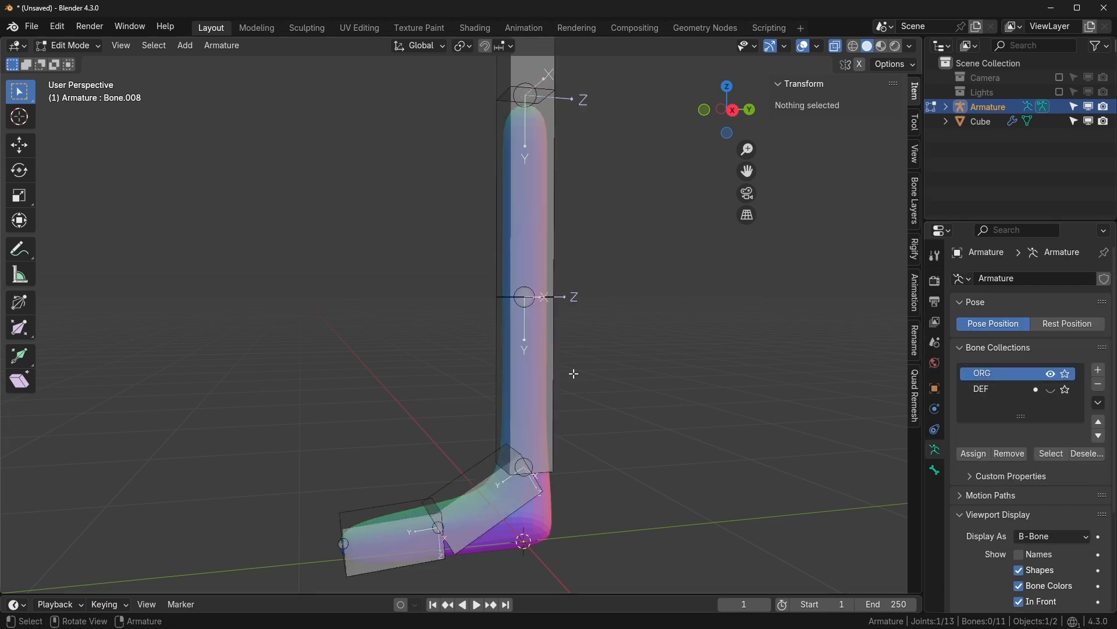
pyautogui.scroll(-3, 627, 385)
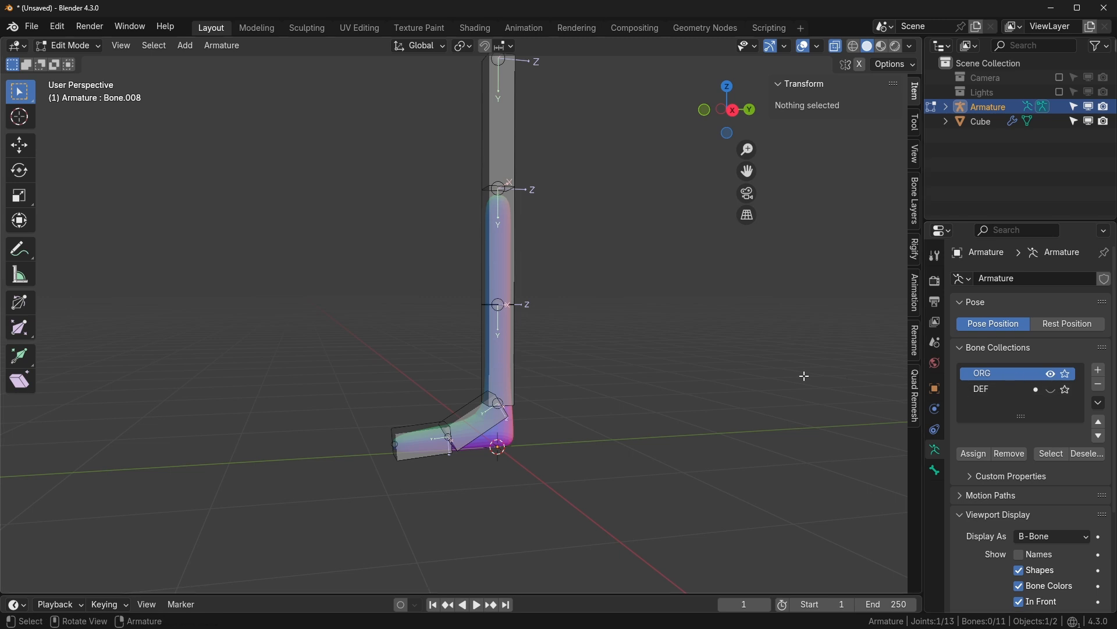
pyautogui.keyDown('shift'); pyautogui.moveTo(655, 360); pyautogui.dragTo(652, 409, button='middle'); pyautogui.keyUp('shift')
# - Duplicate all five ORG bones in place with Shift+D, then hide ORG
pyautogui.press('a')
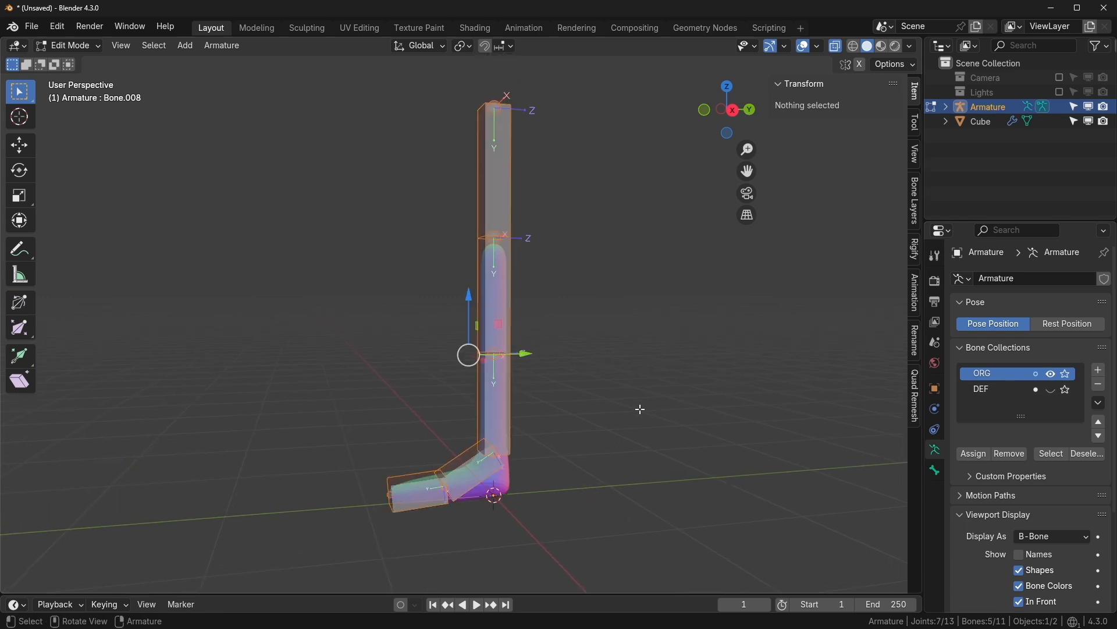
pyautogui.hotkey('shift', 'd')
pyautogui.press('Escape')
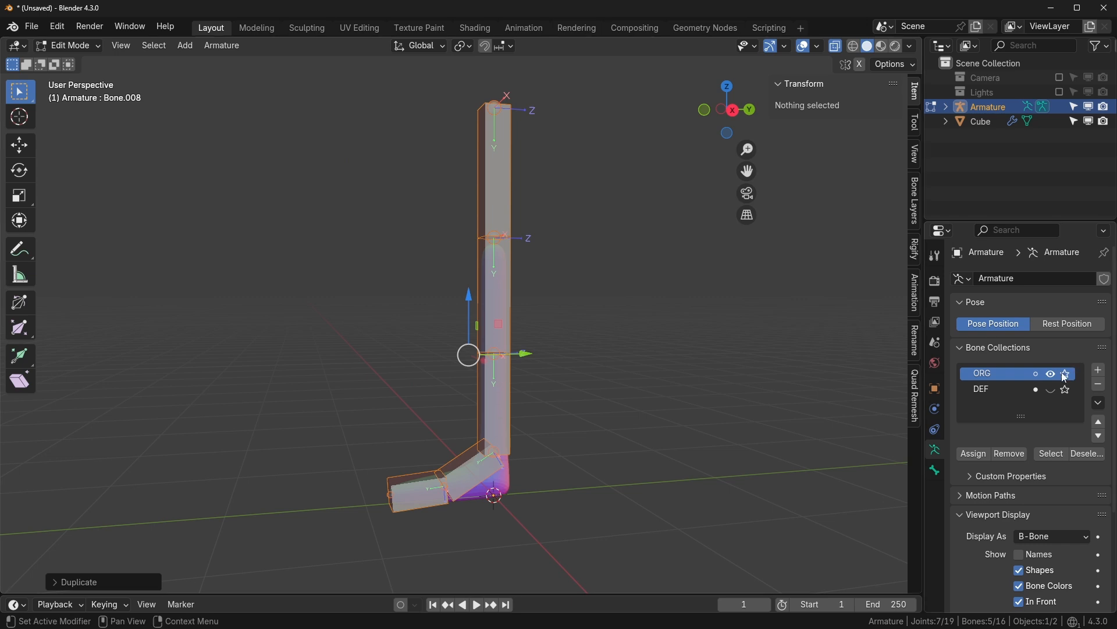
pyautogui.click(1052, 374)
# - Show ORG again and add a new bone collection named IK
pyautogui.click(1051, 374)
pyautogui.click(1099, 370)
pyautogui.doubleClick(993, 389)
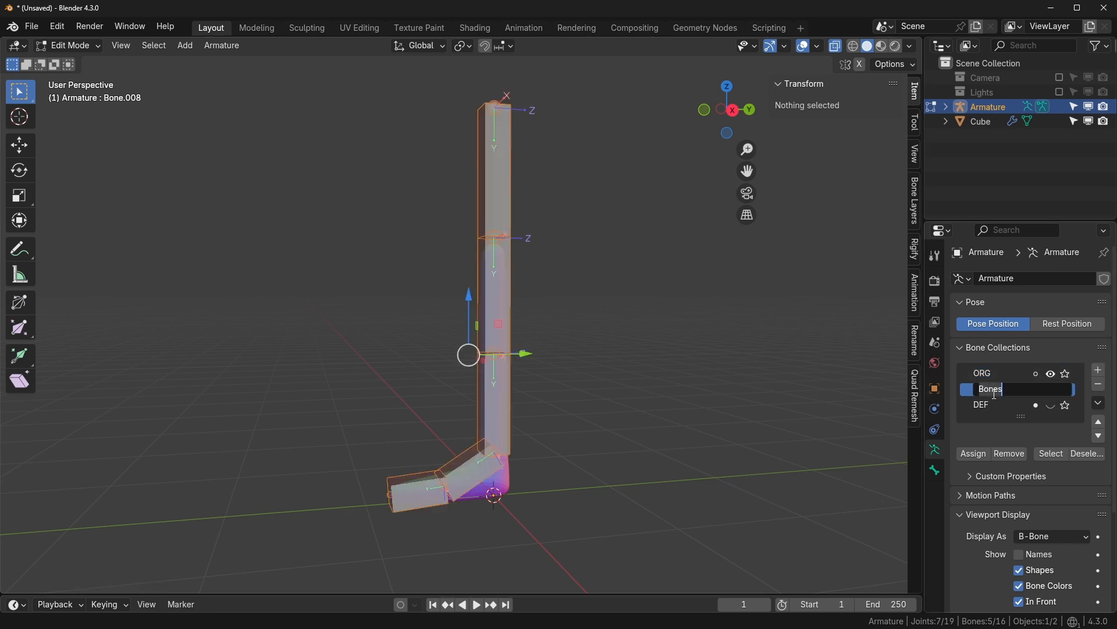
pyautogui.write('IK')
pyautogui.press('Return')
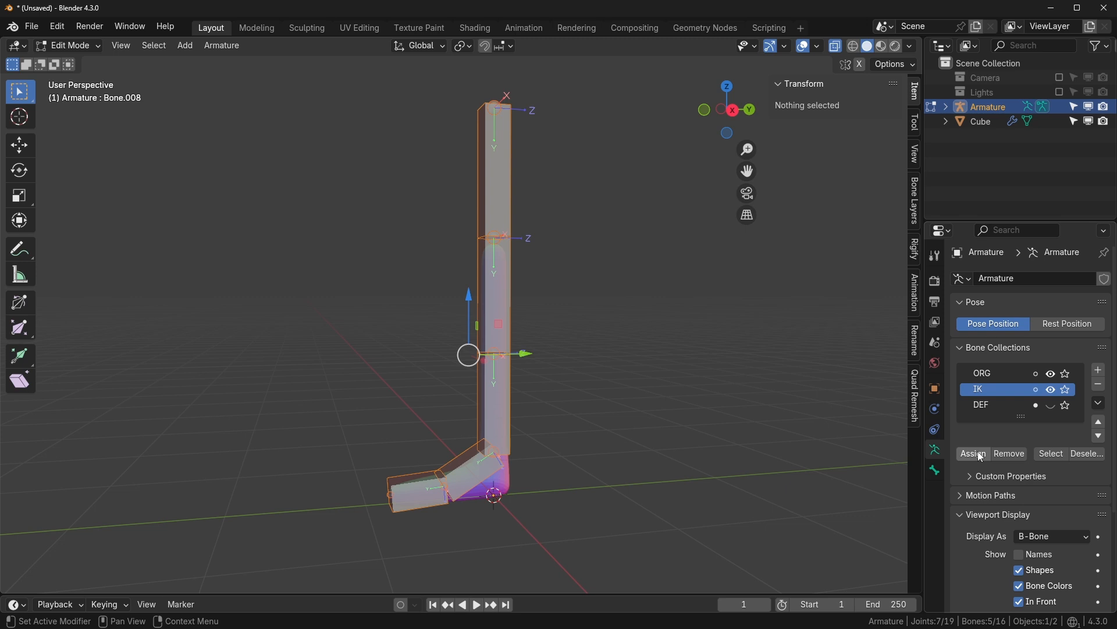
# - Remove the duplicated bones from the ORG collection, then return to Object Mode
pyautogui.click(1000, 406)
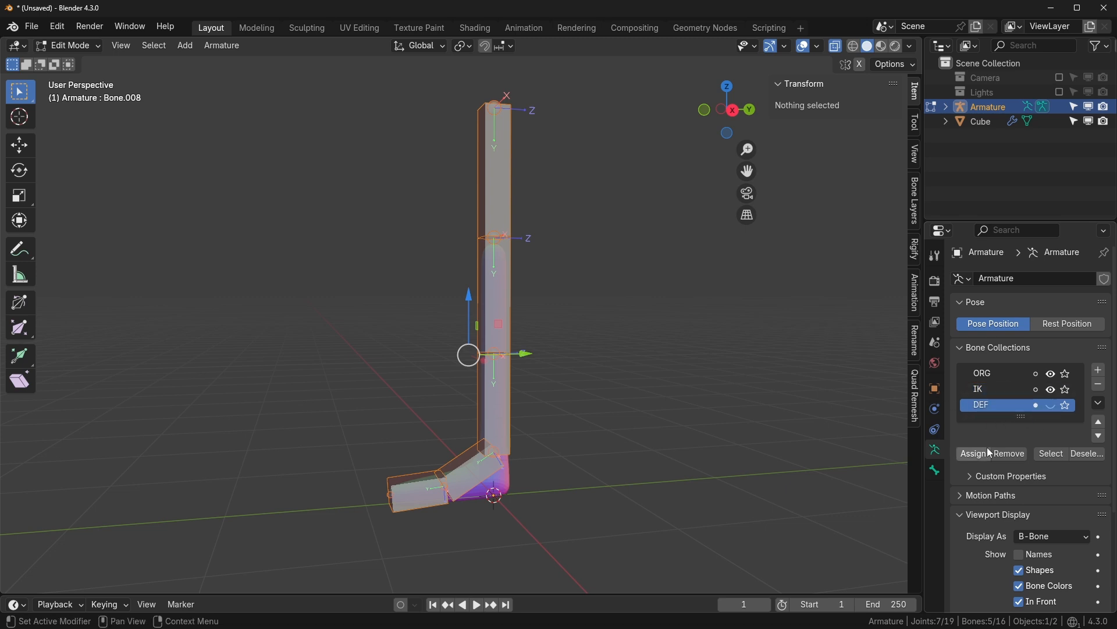
pyautogui.click(1011, 455)
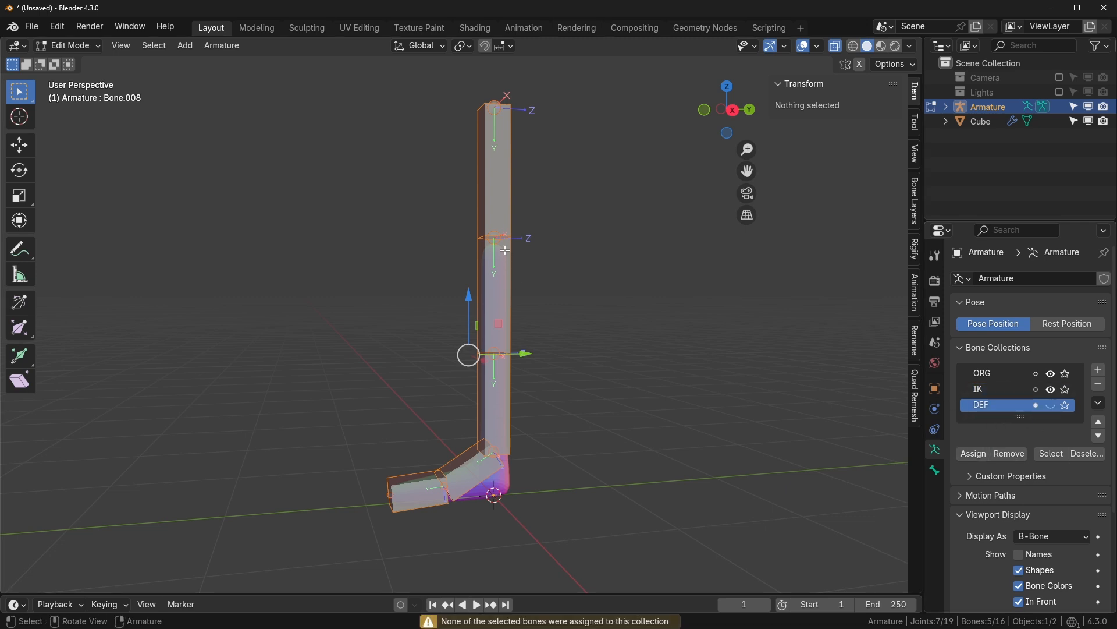
pyautogui.keyDown('shift'); pyautogui.click(500, 176); pyautogui.keyUp('shift')
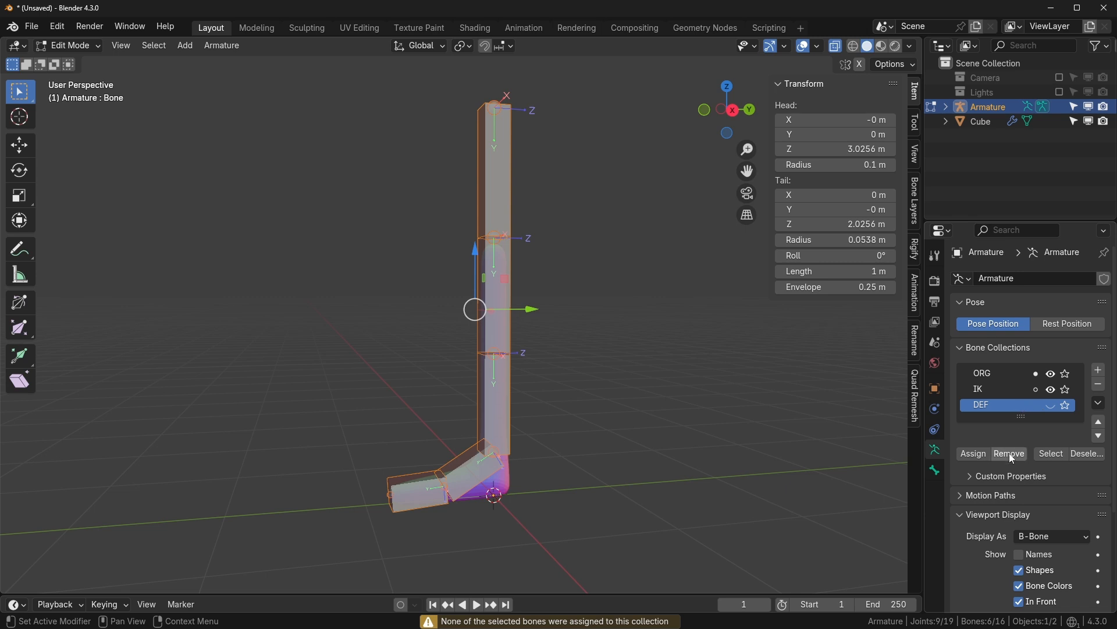
pyautogui.click(997, 389)
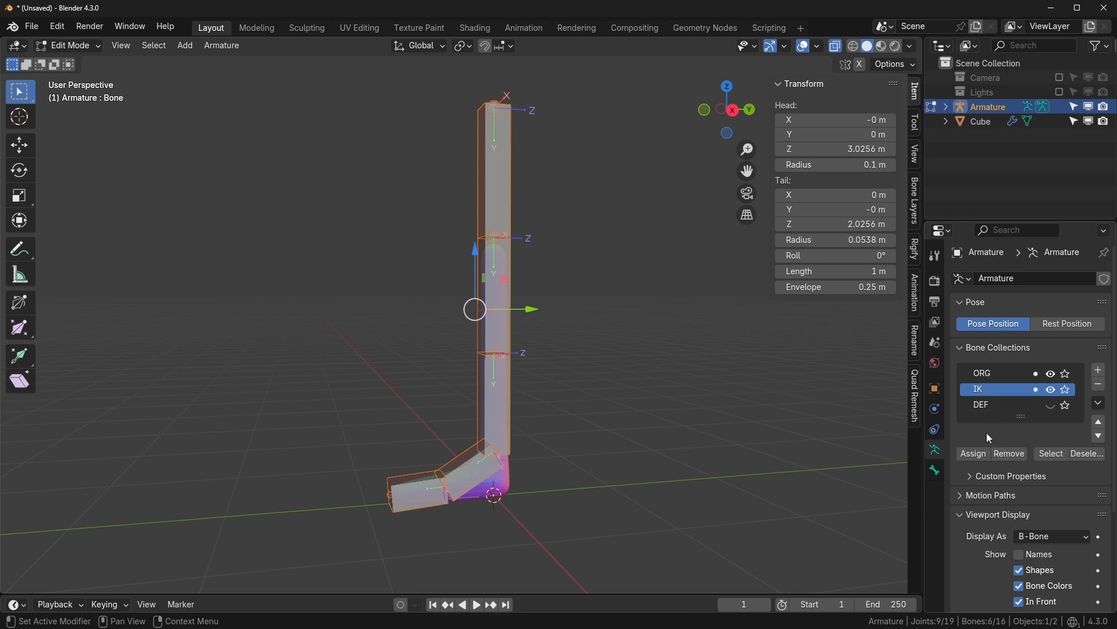
pyautogui.click(1010, 374)
pyautogui.click(1014, 457)
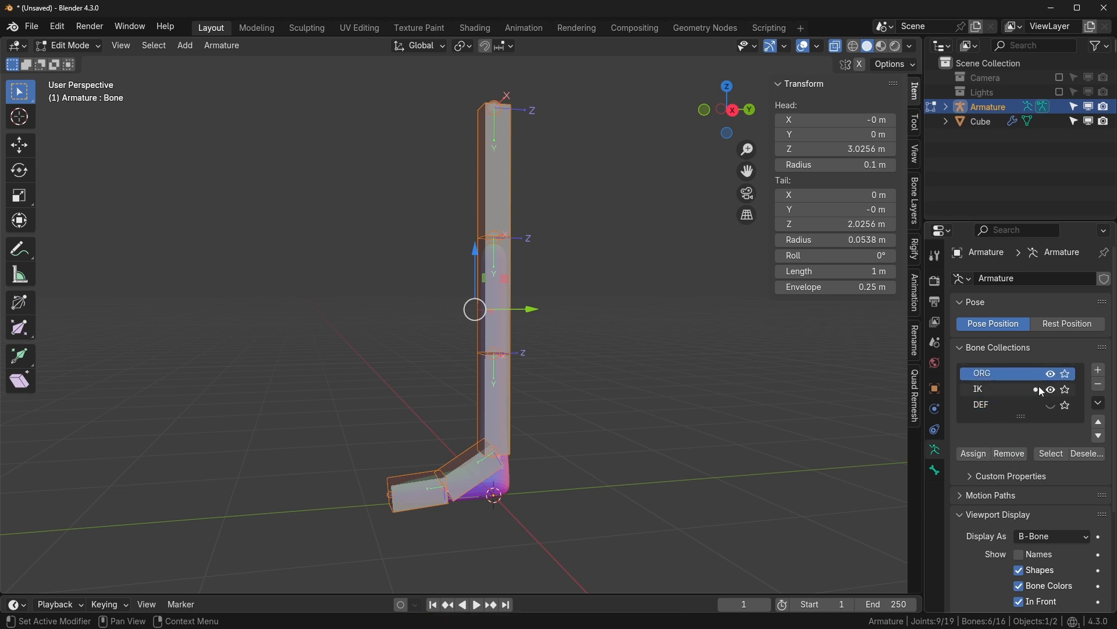
pyautogui.scroll(1, 686, 393)
pyautogui.scroll(-1, 685, 394)
pyautogui.press('Tab')
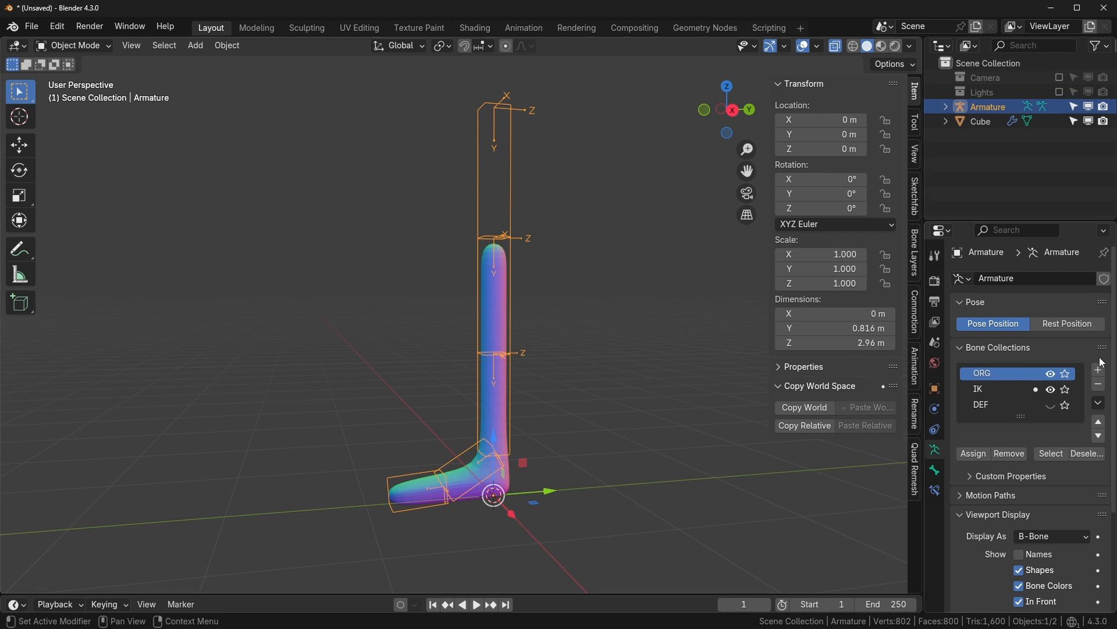
# - Toggle solo on ORG off and solo the IK collection, making IK active
pyautogui.click(1050, 390)
pyautogui.click(1066, 374)
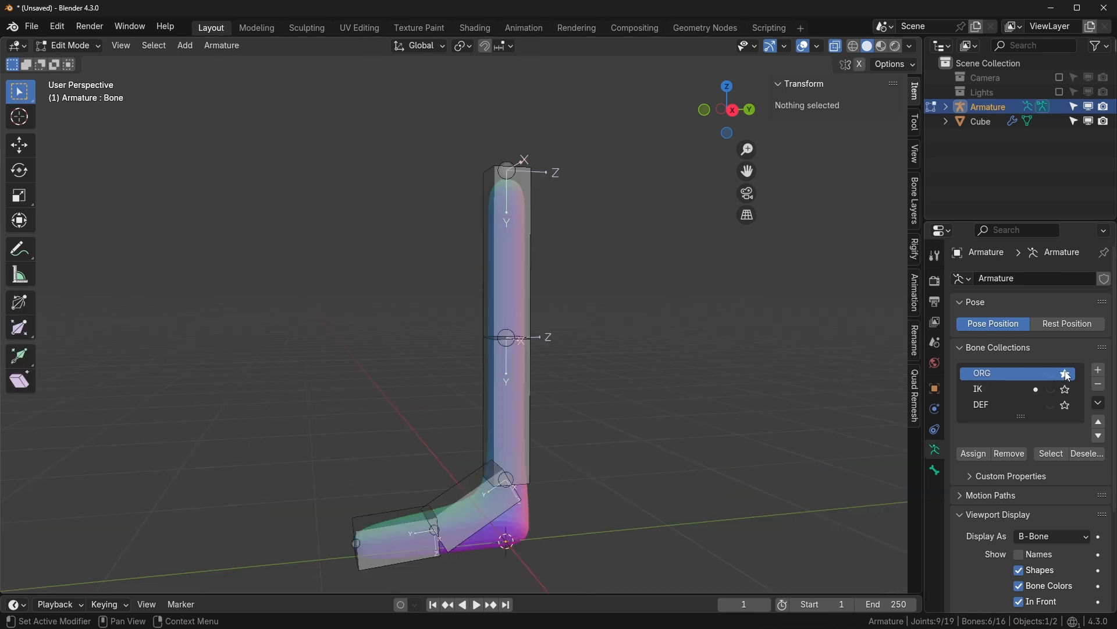
pyautogui.click(1066, 375)
pyautogui.click(1066, 375)
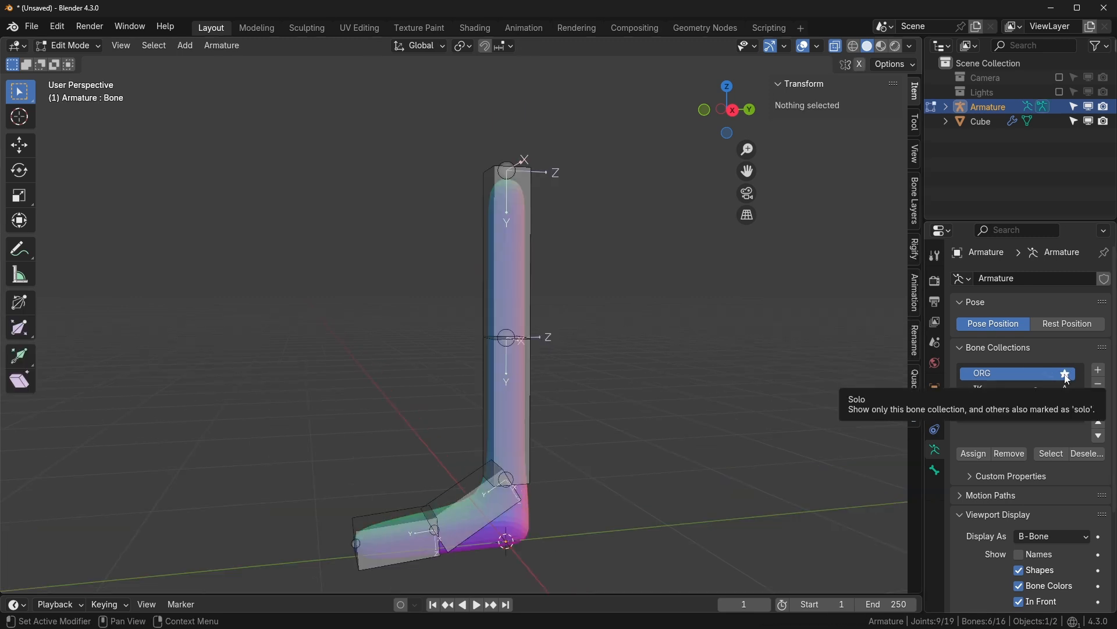
pyautogui.click(1067, 377)
pyautogui.click(1065, 391)
pyautogui.click(986, 390)
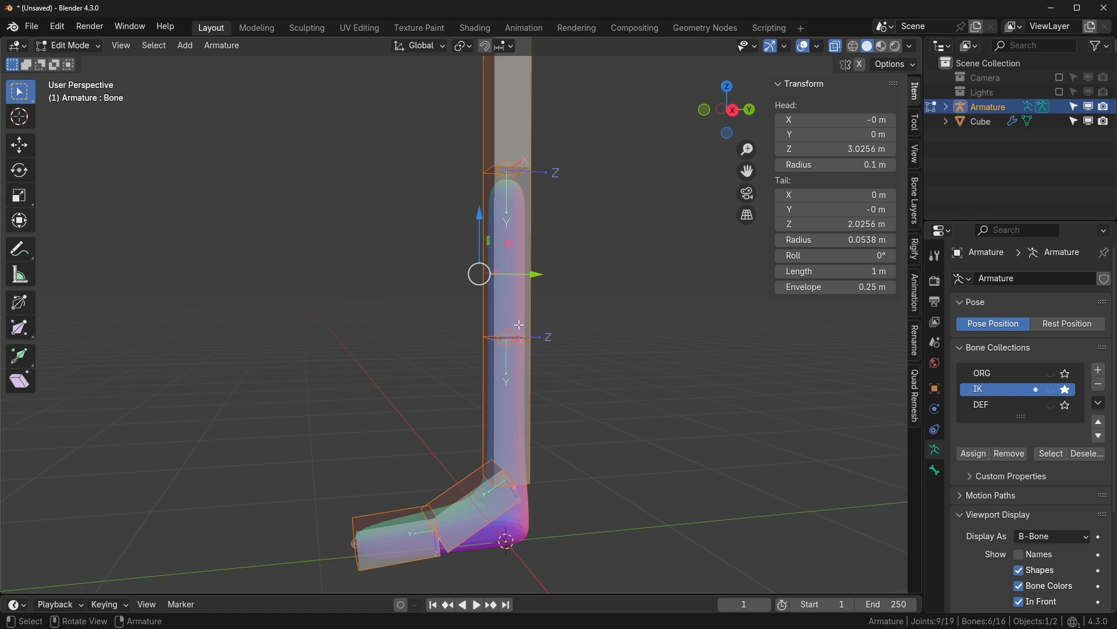
# - Make the IK bones thinner using Scale BBone from Quick Favorites
pyautogui.click(512, 298)
pyautogui.press('q')
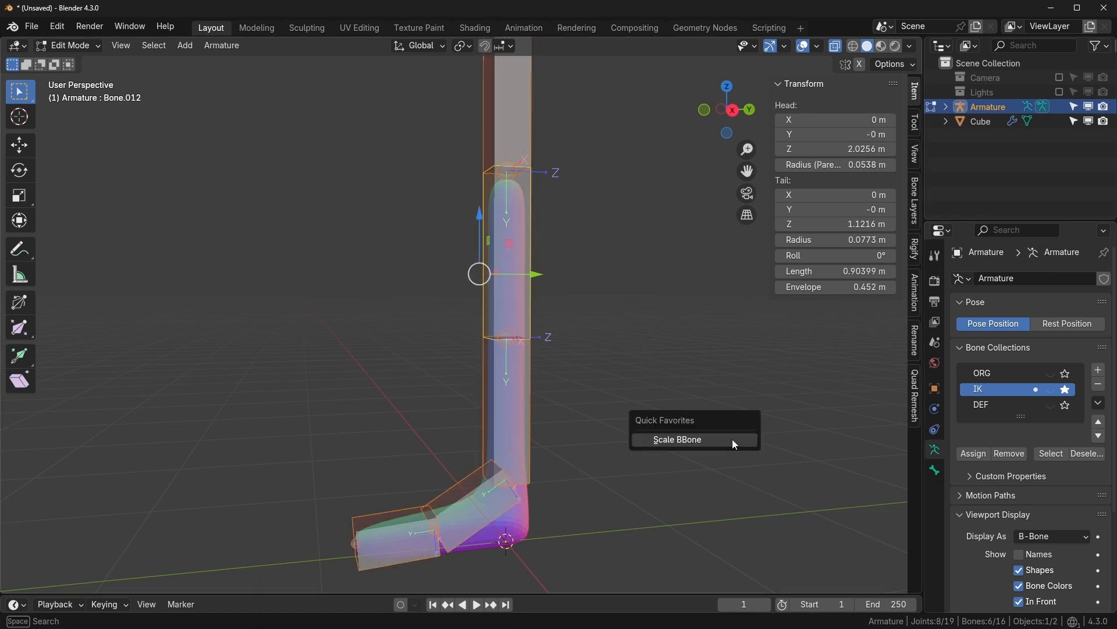
pyautogui.click(221, 45)
pyautogui.moveTo(253, 68)
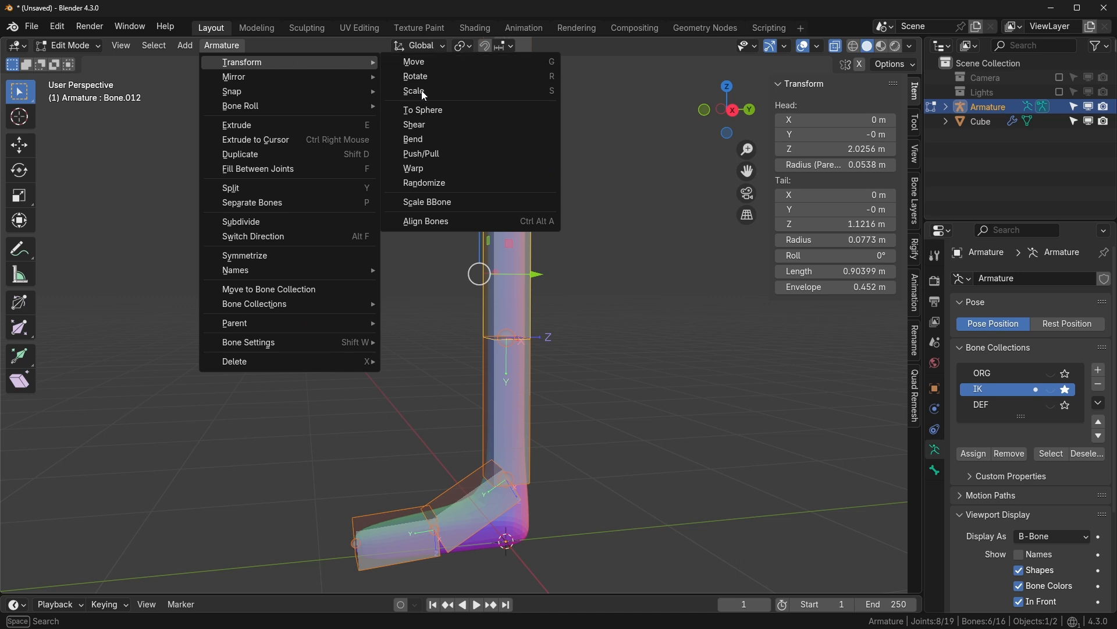
pyautogui.rightClick(445, 202)
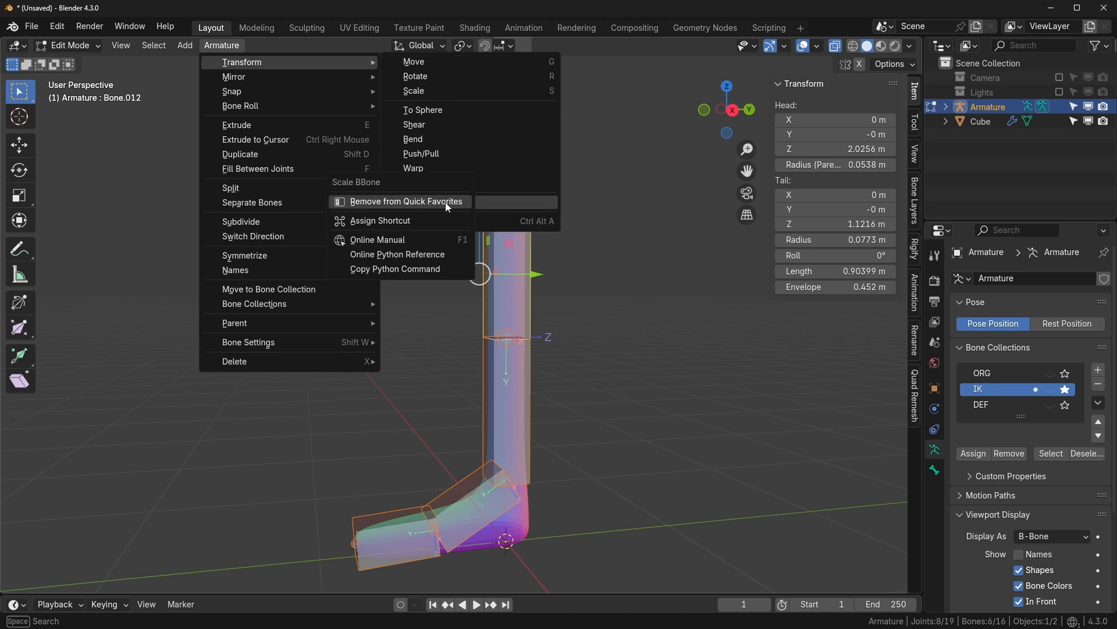
pyautogui.press('q')
pyautogui.click(609, 320)
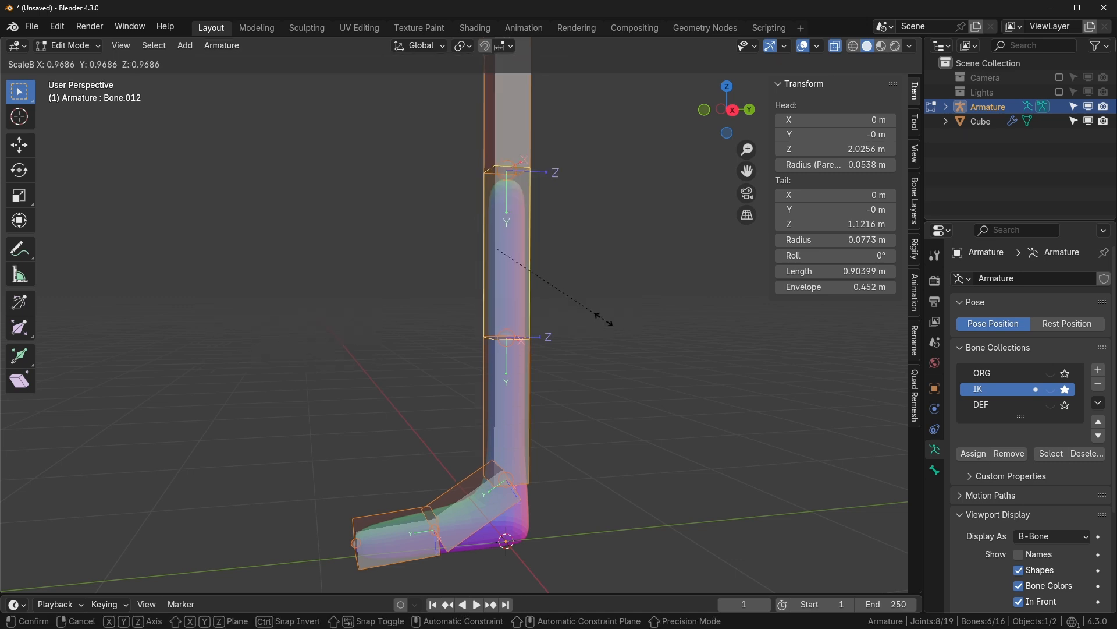
pyautogui.click(537, 281)
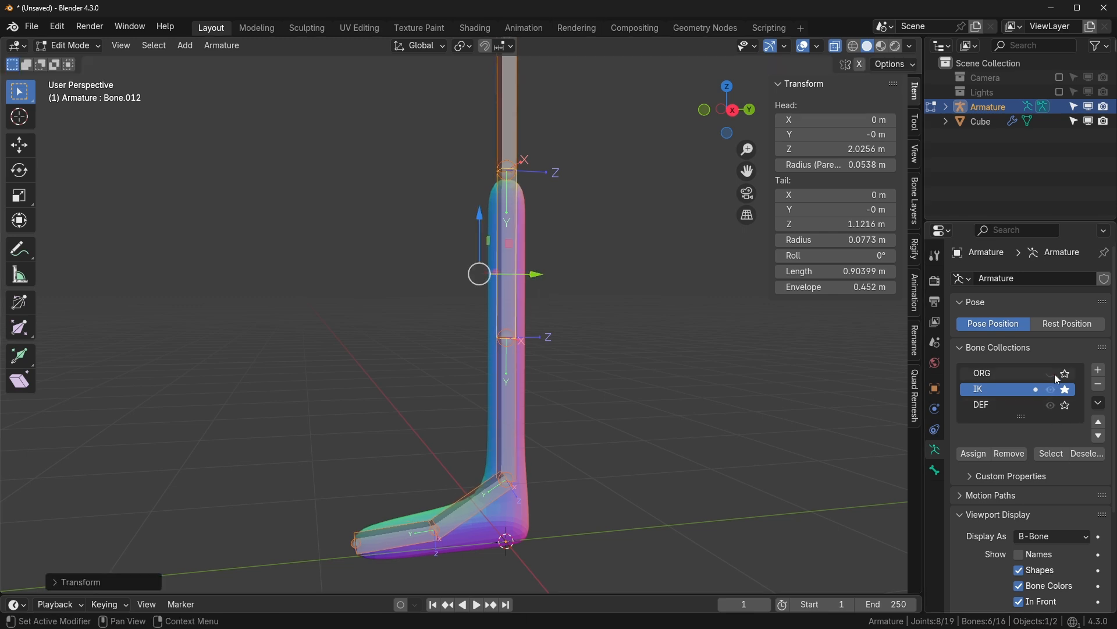
# - Toggle all bone collections' visibility, reshow IK, and switch to the right side view
pyautogui.moveTo(1055, 374); pyautogui.dragTo(1051, 404)
pyautogui.scroll(1, 669, 415)
pyautogui.click(1051, 389)
pyautogui.press('KP_3')
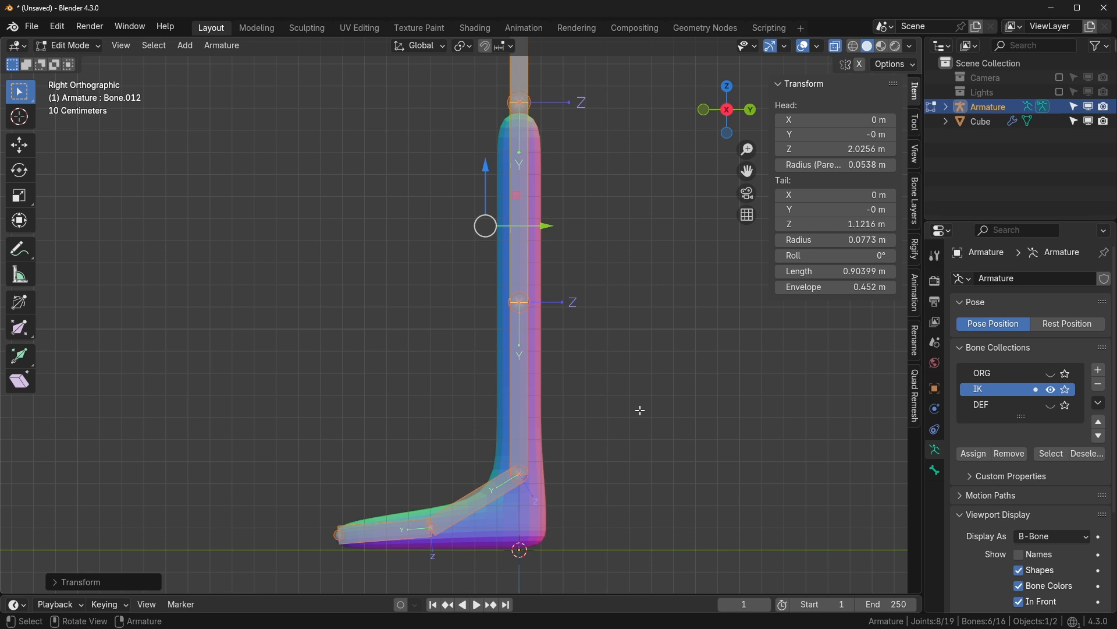
pyautogui.scroll(-2, 632, 402)
pyautogui.scroll(1, 622, 396)
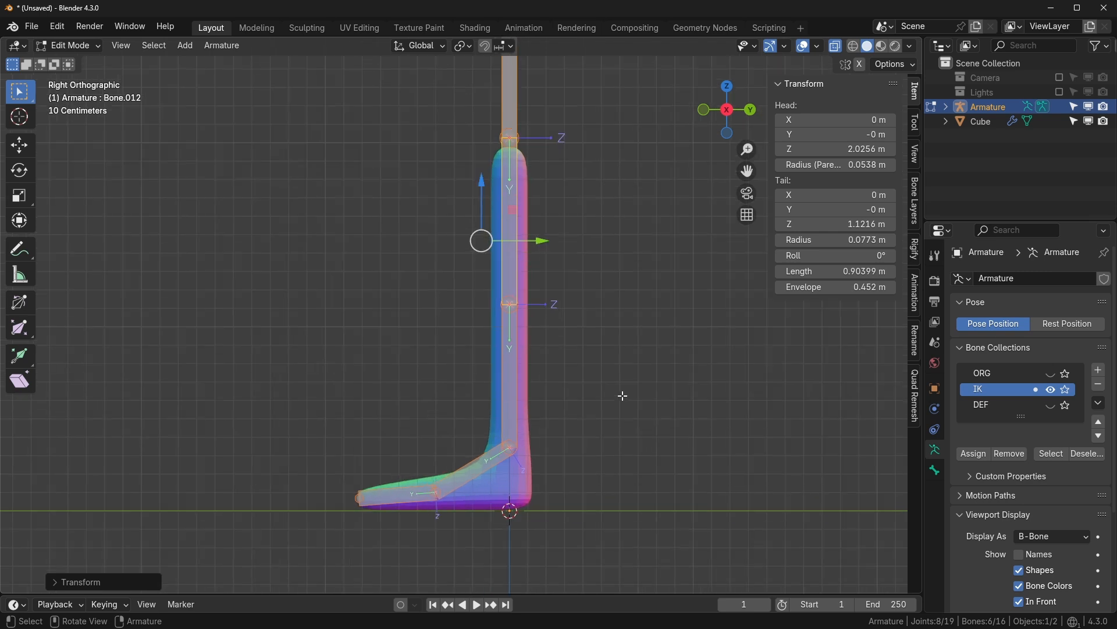
# - Hide IK, show the DEF deform bones, orbit, and return to Object Mode
pyautogui.click(1051, 389)
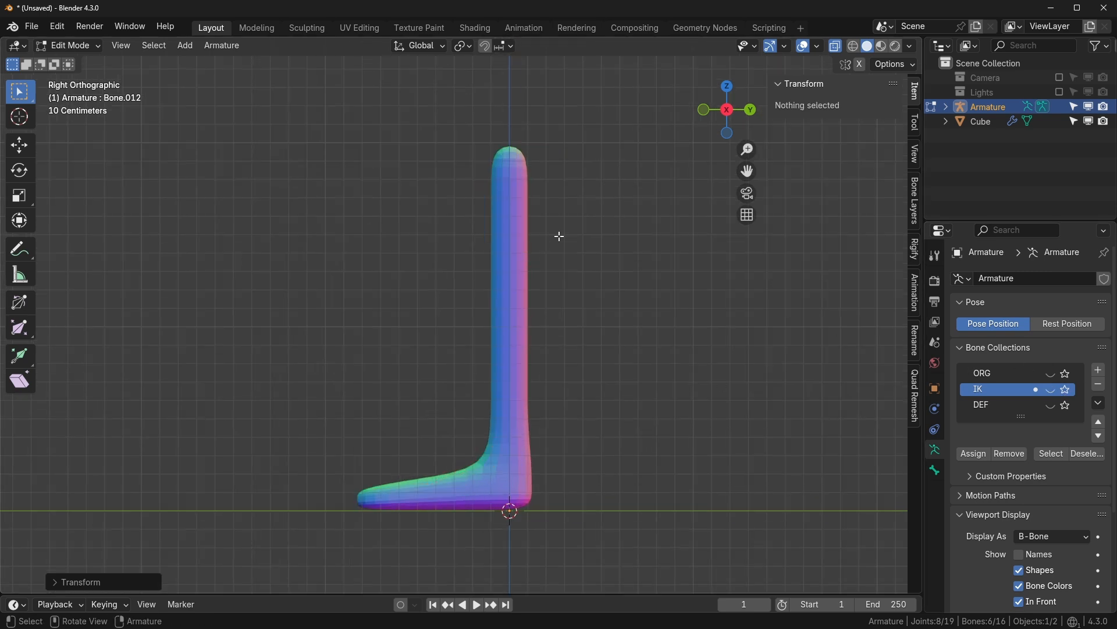
pyautogui.click(1053, 406)
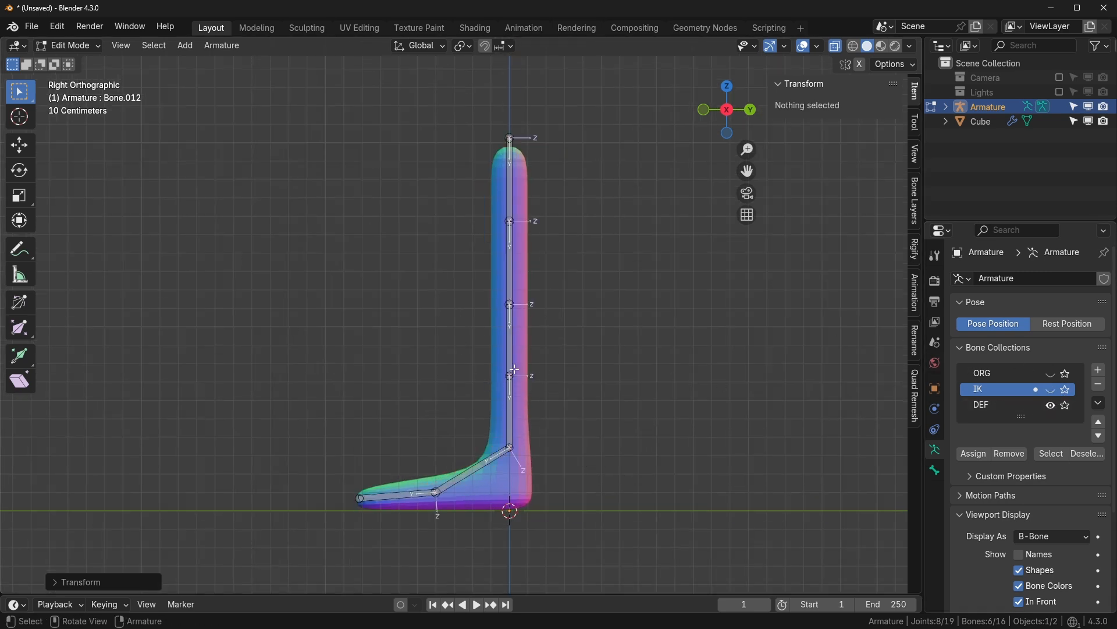
pyautogui.moveTo(525, 355); pyautogui.dragTo(549, 449, button='middle')
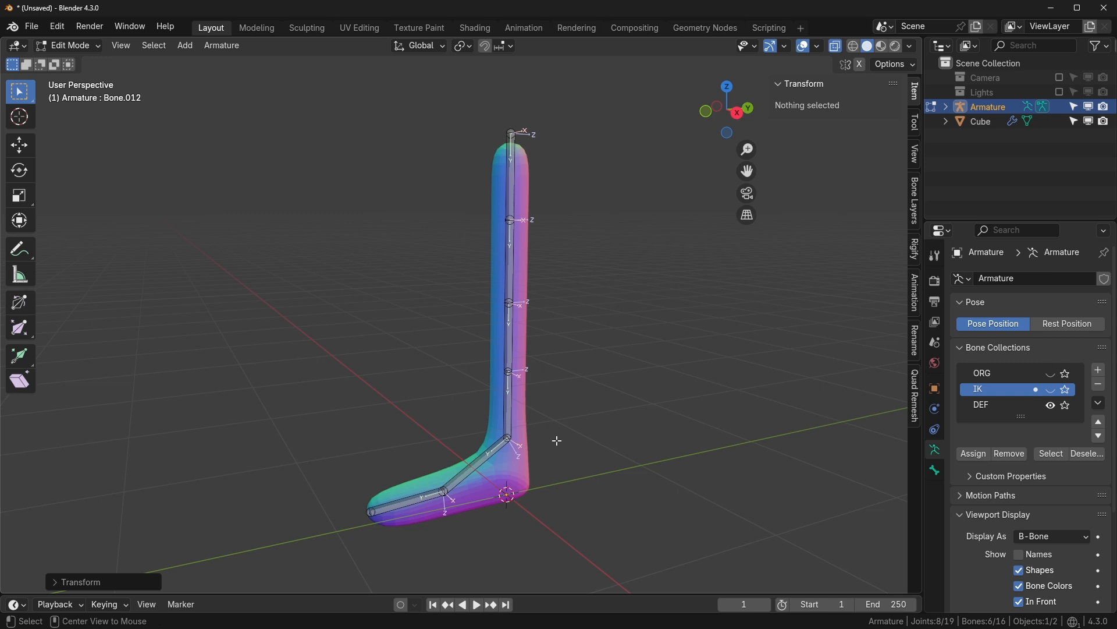
pyautogui.press('Tab')
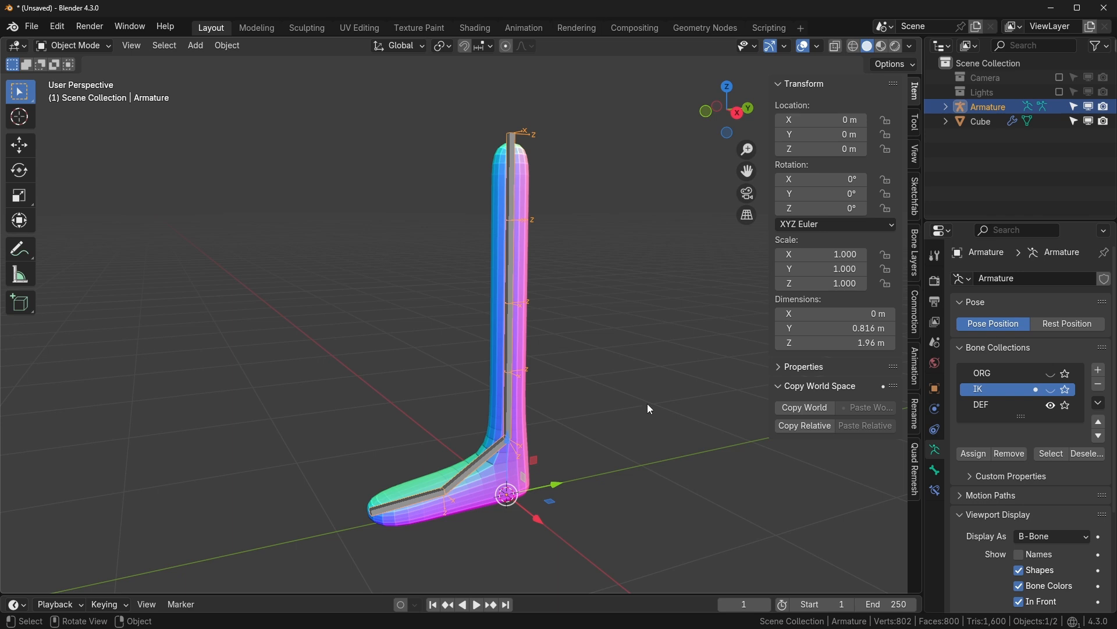
# - Parent the leg mesh to the armature with automatic weights
pyautogui.moveTo(630, 441); pyautogui.dragTo(552, 422, button='middle')
pyautogui.click(509, 442)
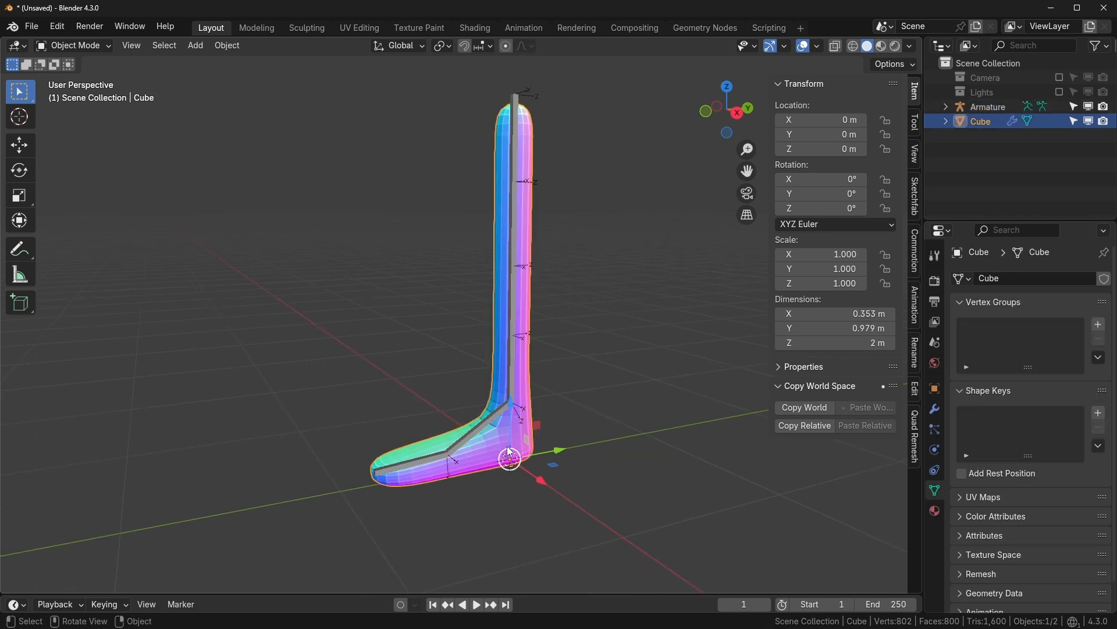
pyautogui.keyDown('shift'); pyautogui.click(491, 420); pyautogui.keyUp('shift')
pyautogui.hotkey('ctrl', 'p')
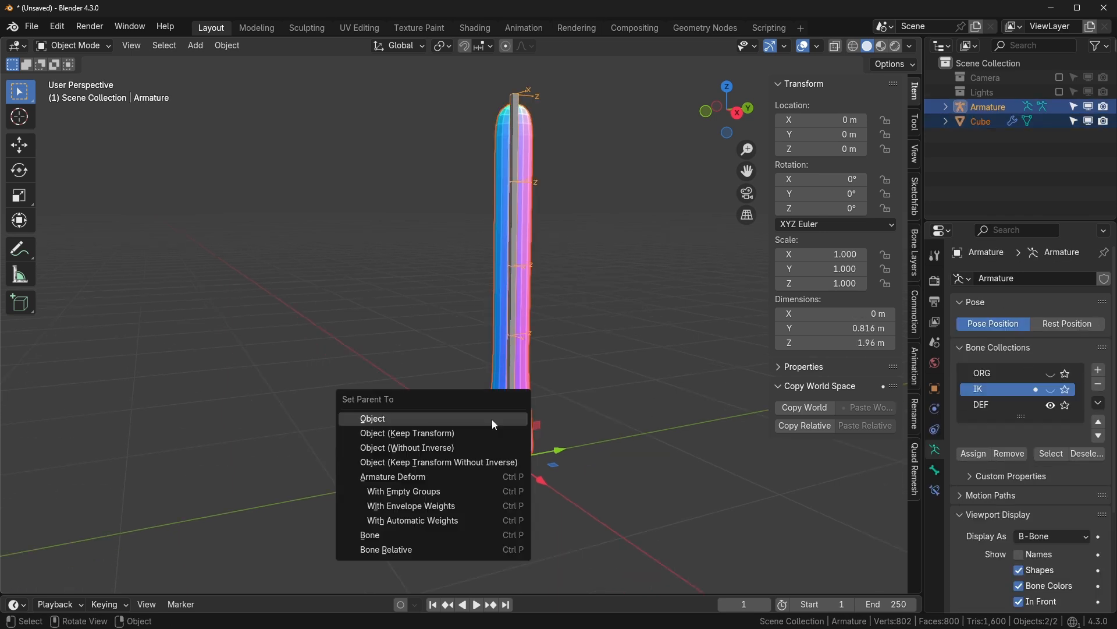
pyautogui.click(438, 521)
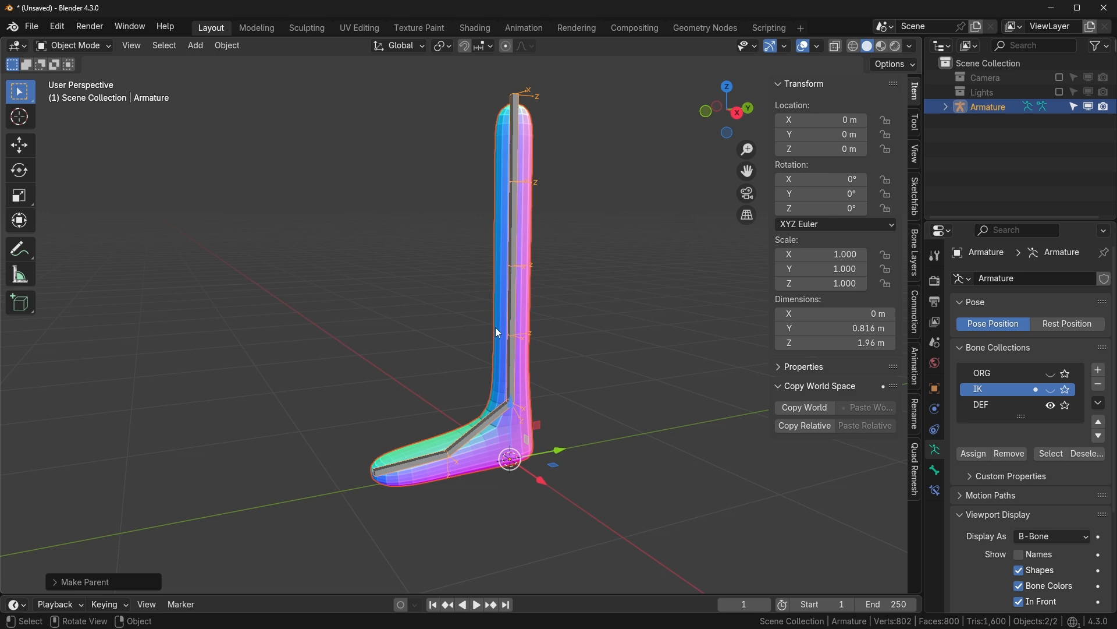
pyautogui.hotkey('ctrl', 'Tab')
pyautogui.hotkey('ctrl', 'Tab')
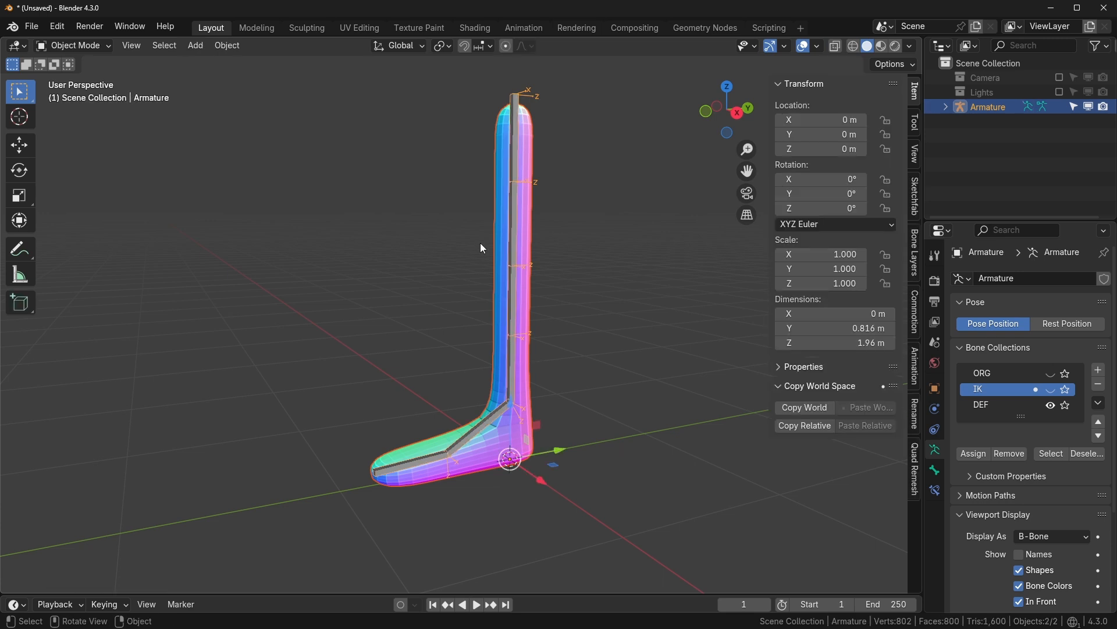
# - Move the Armature modifier above Subdivision in the leg mesh's modifier stack
pyautogui.click(528, 221)
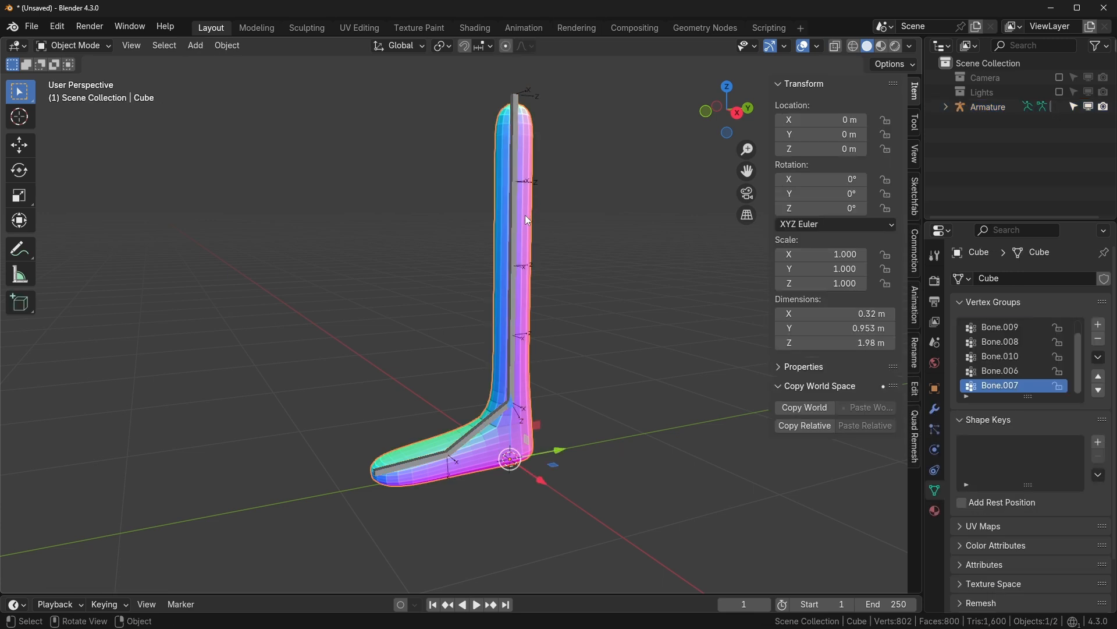
pyautogui.click(935, 409)
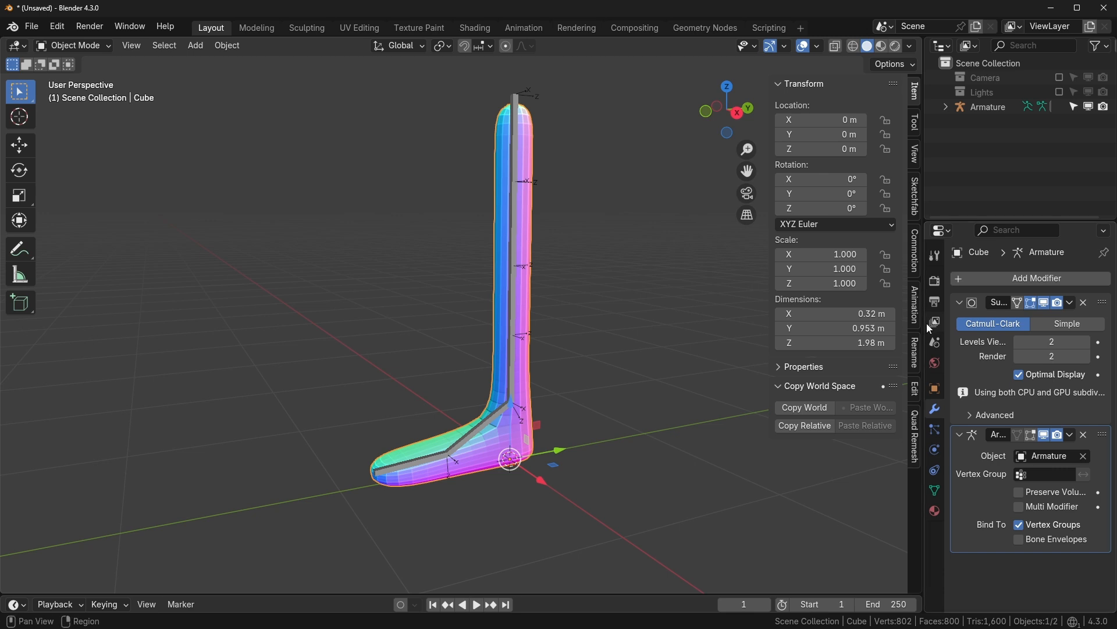
pyautogui.moveTo(927, 323); pyautogui.dragTo(886, 323)
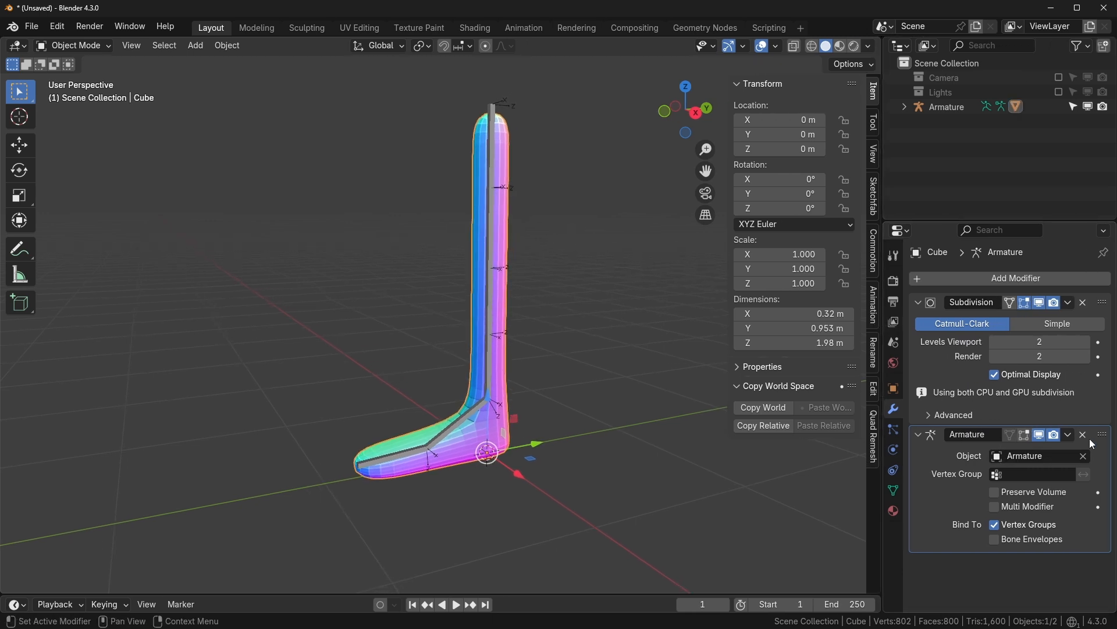
pyautogui.moveTo(1106, 436); pyautogui.dragTo(1103, 302)
pyautogui.click(926, 434)
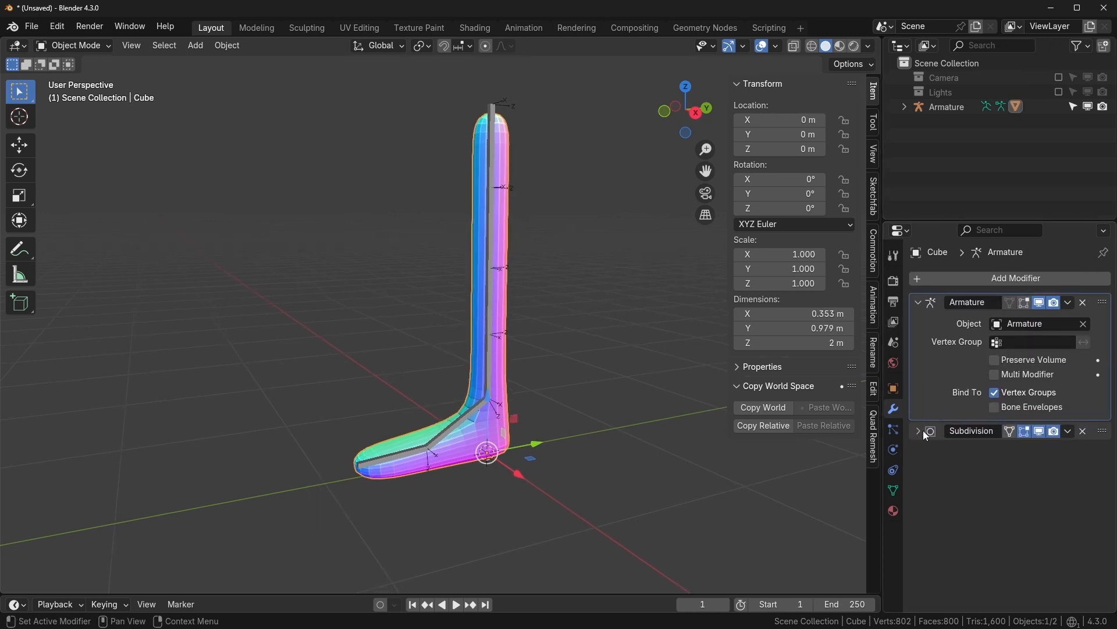
pyautogui.click(1042, 432)
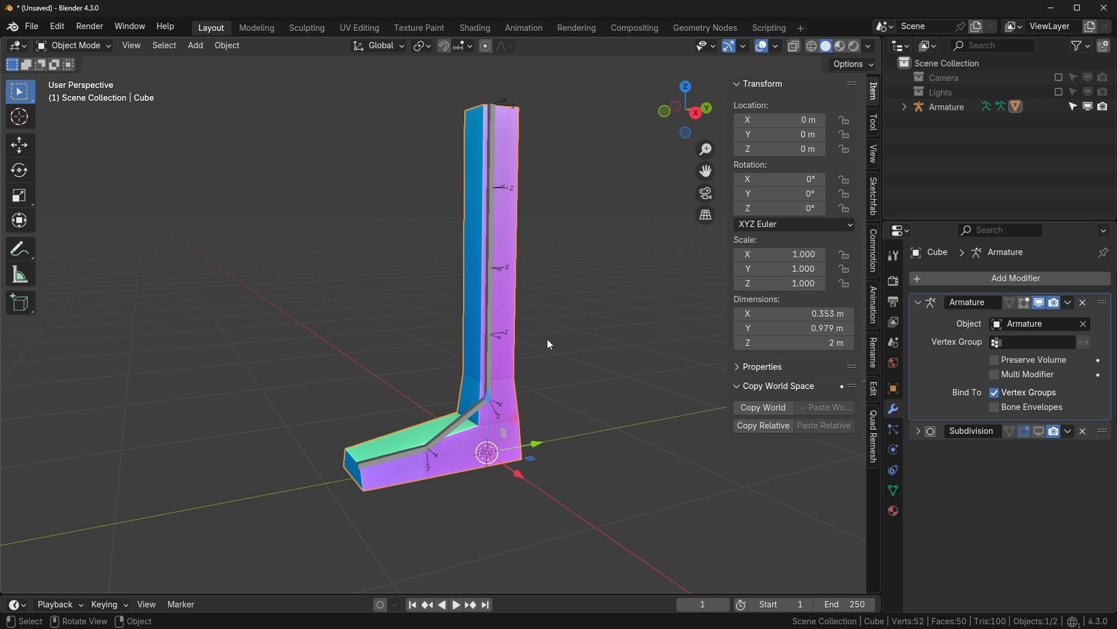
pyautogui.click(1040, 431)
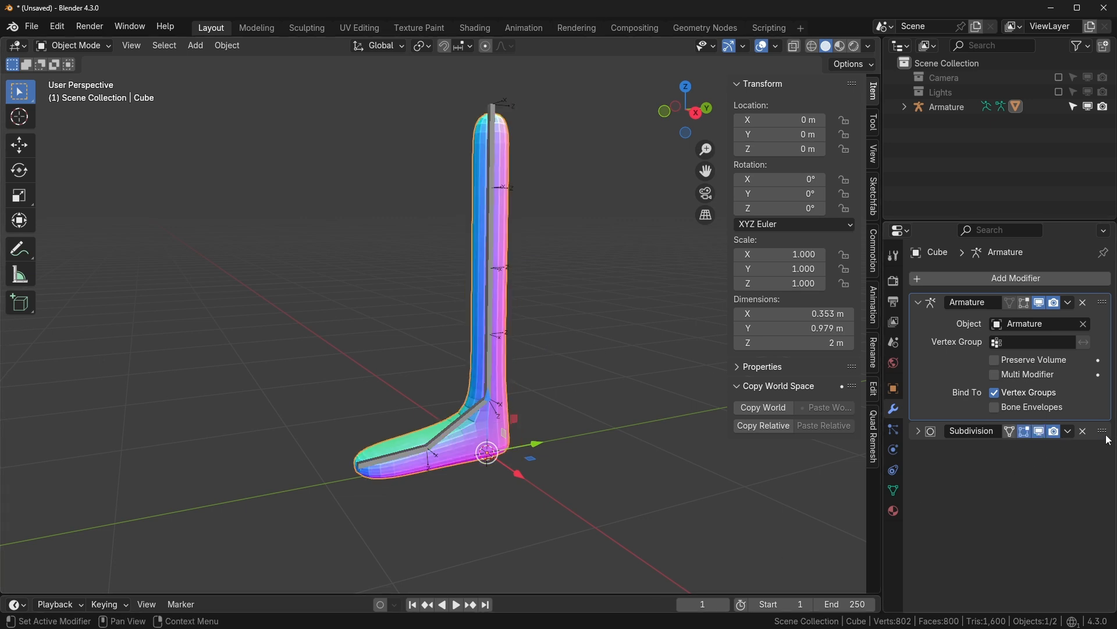
pyautogui.moveTo(1102, 435); pyautogui.dragTo(1090, 457)
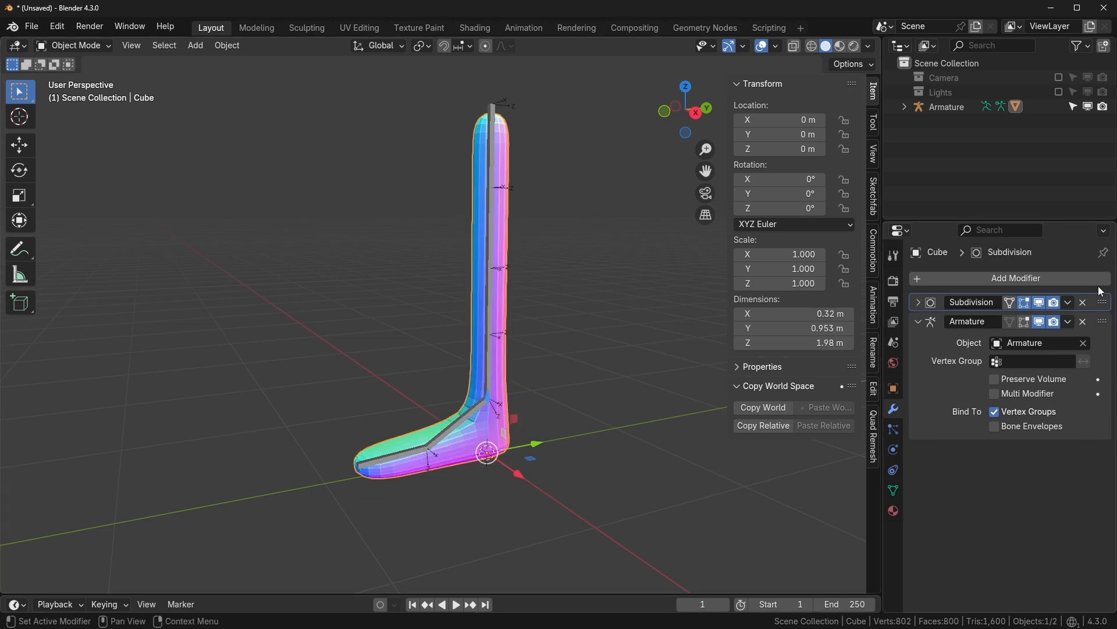
pyautogui.moveTo(498, 366); pyautogui.dragTo(457, 356, button='middle')
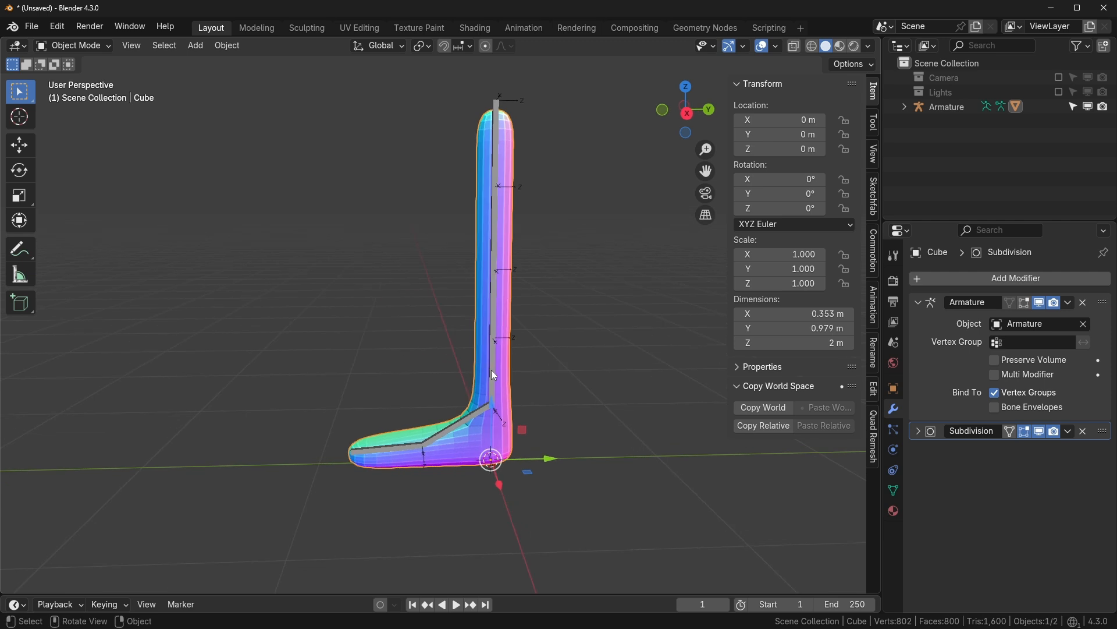
pyautogui.click(492, 369)
# - In Pose Mode, rotate the top bone Bone.005 to swing the whole leg forward
pyautogui.press('KP_3')
pyautogui.hotkey('ctrl', 'Tab')
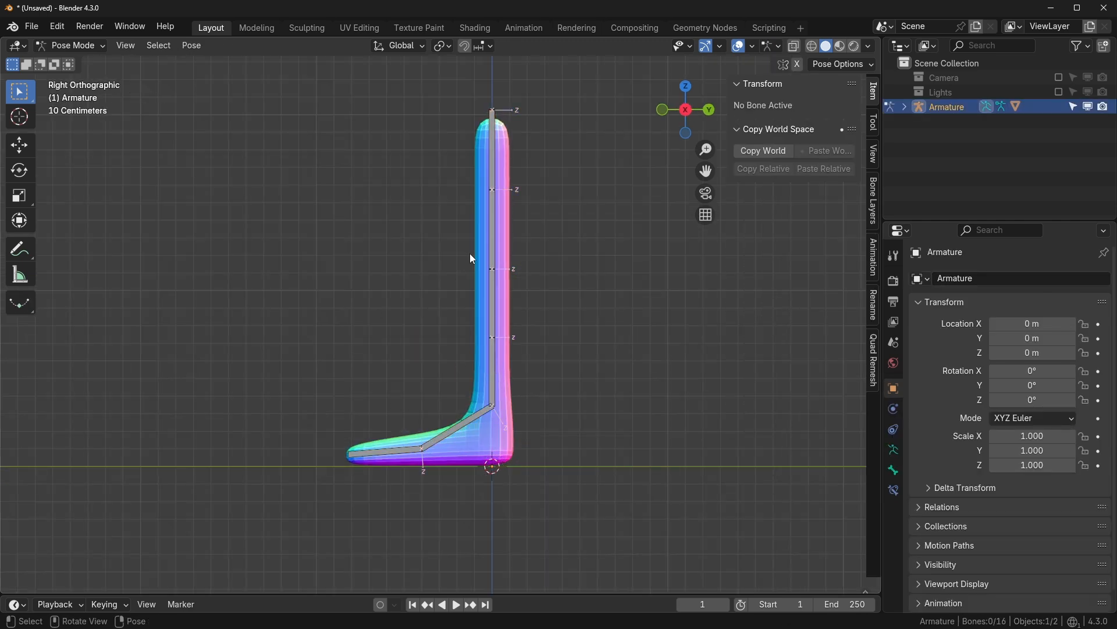
pyautogui.click(490, 223)
pyautogui.press('r')
pyautogui.rightClick(534, 310)
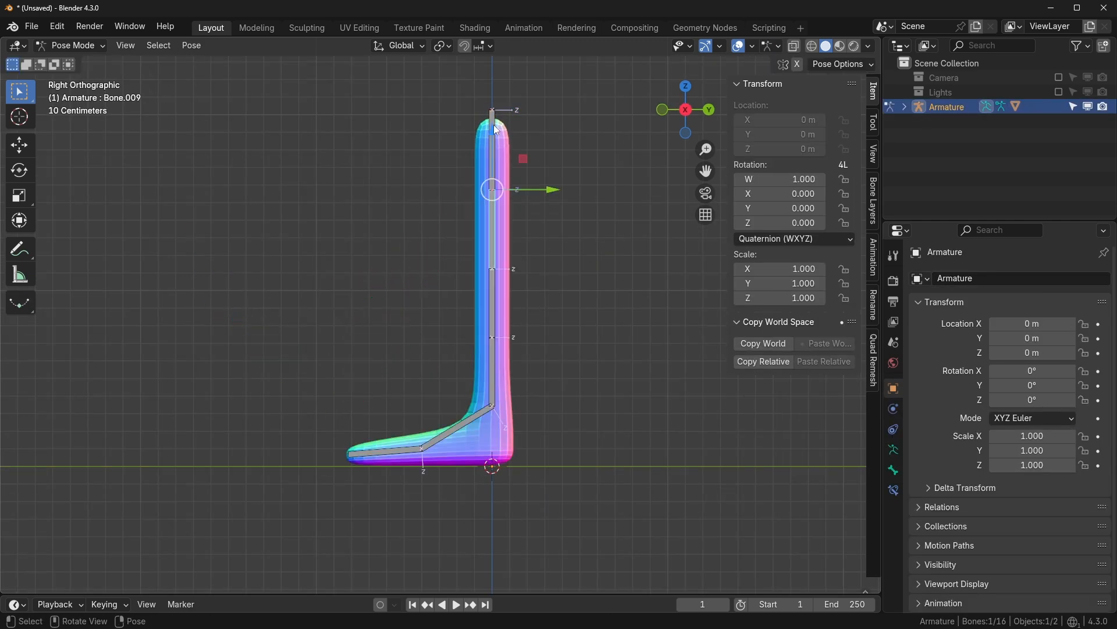
pyautogui.click(493, 125)
pyautogui.press('r')
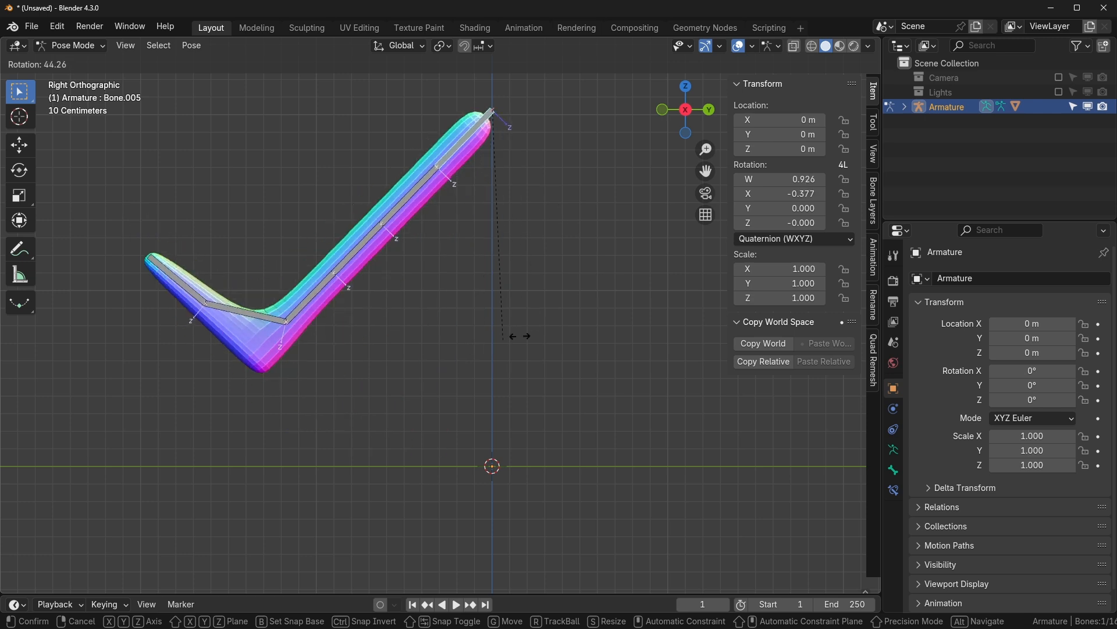
pyautogui.click(557, 278)
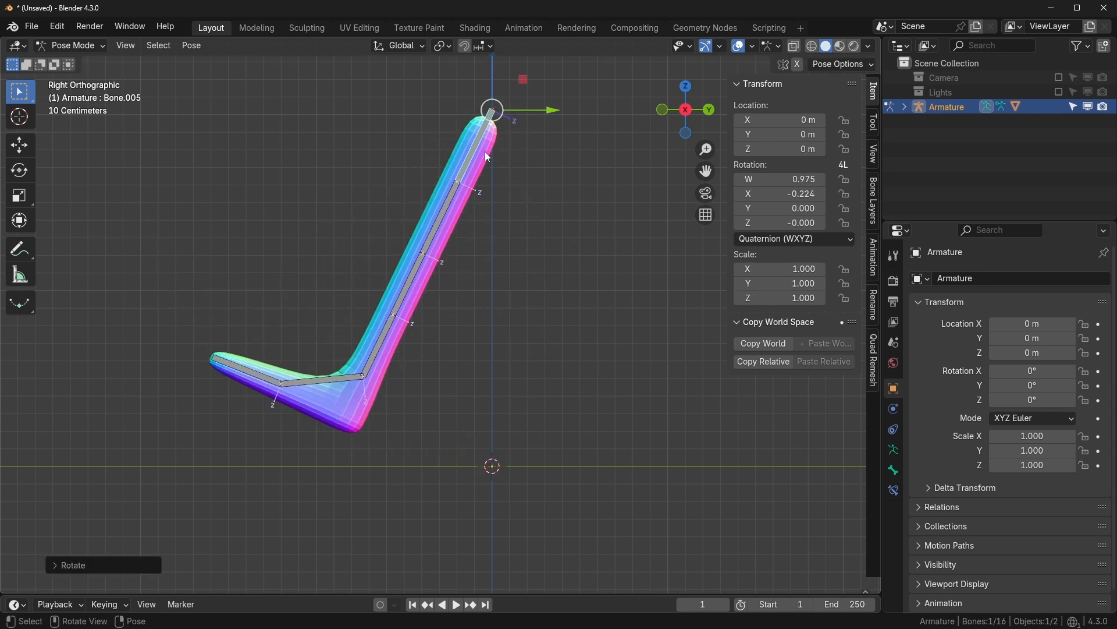
pyautogui.press('r')
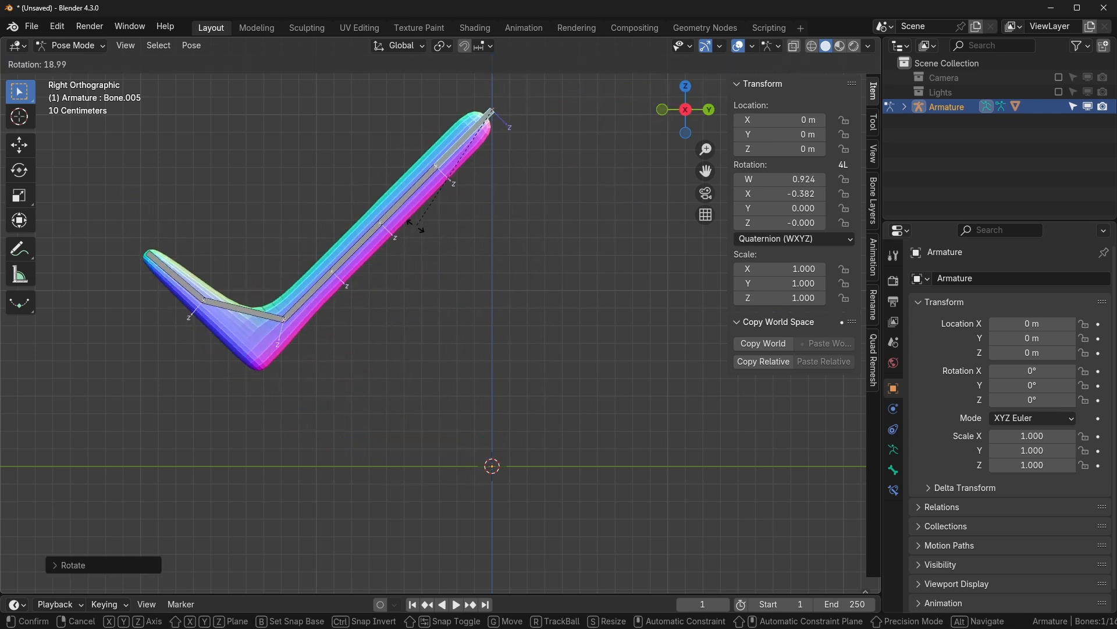
pyautogui.click(423, 211)
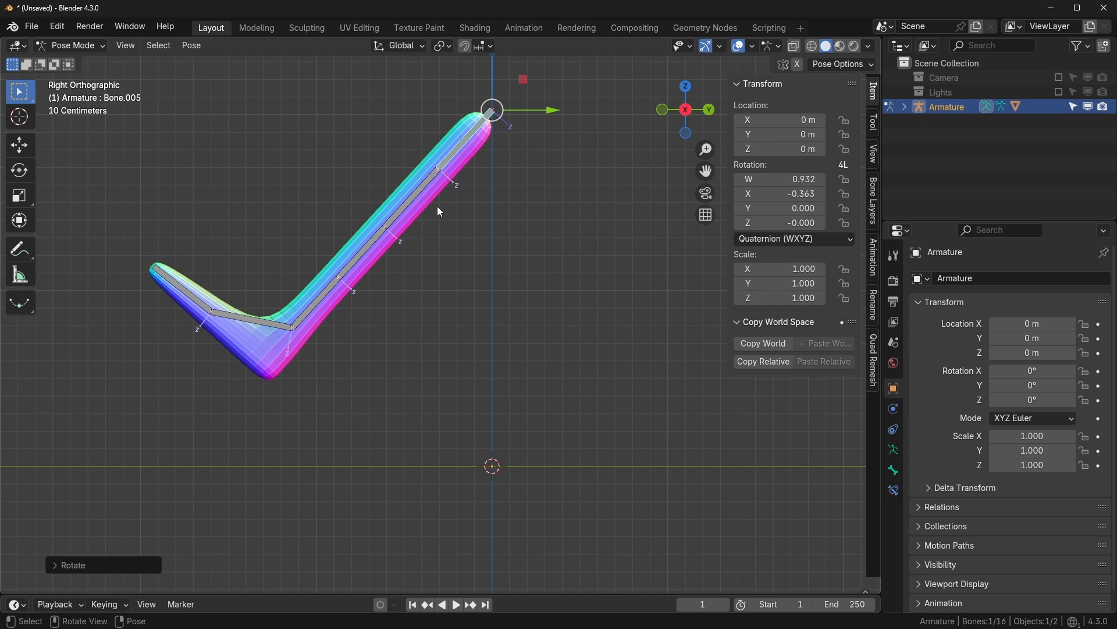
# - Rotate the lower leg bones, including Bone.008 and Bone.007, to bend the knee and foot
pyautogui.click(428, 191)
pyautogui.press('r')
pyautogui.click(504, 253)
pyautogui.click(427, 299)
pyautogui.press('r')
pyautogui.click(344, 315)
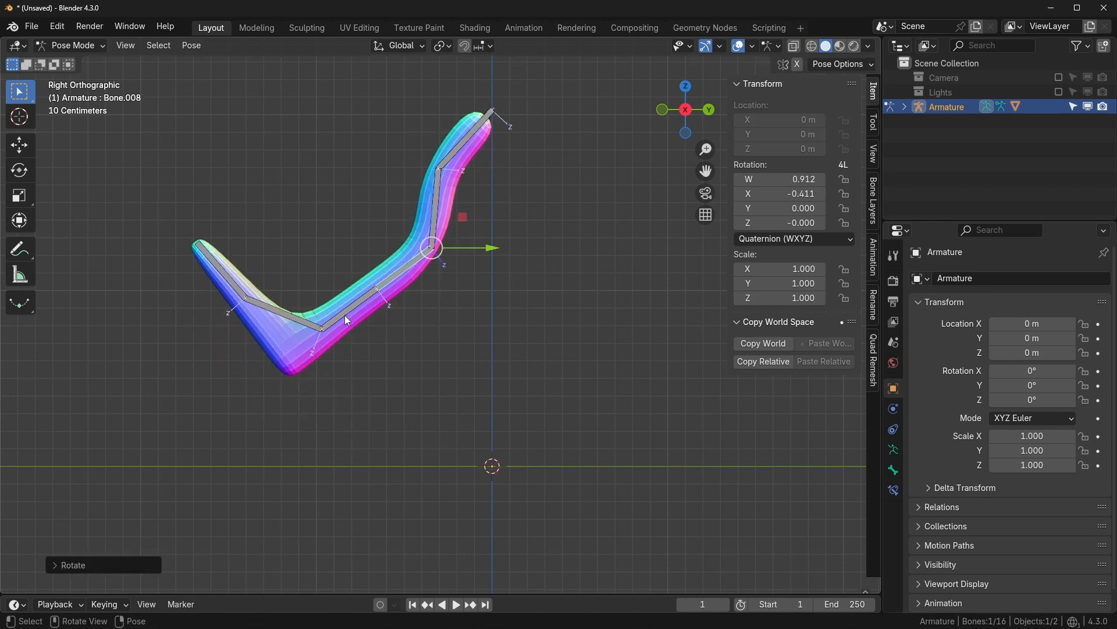
pyautogui.click(344, 316)
pyautogui.press('r')
pyautogui.click(384, 335)
pyautogui.click(361, 378)
pyautogui.press('r')
pyautogui.click(351, 362)
pyautogui.click(269, 335)
pyautogui.press('r')
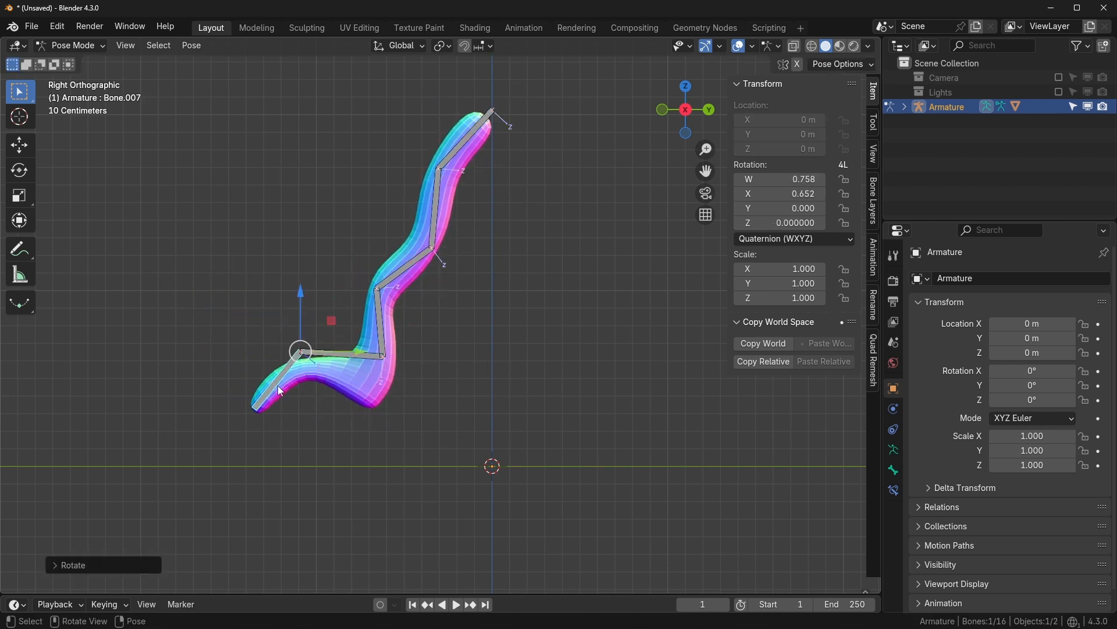
# - Select all bones and clear their rotations with Alt+R to straighten the leg
pyautogui.press('a')
pyautogui.hotkey('alt', 'r')
pyautogui.click(621, 361)
pyautogui.keyDown('shift'); pyautogui.moveTo(521, 287); pyautogui.dragTo(568, 341, button='middle'); pyautogui.keyUp('shift')
pyautogui.scroll(1, 569, 340)
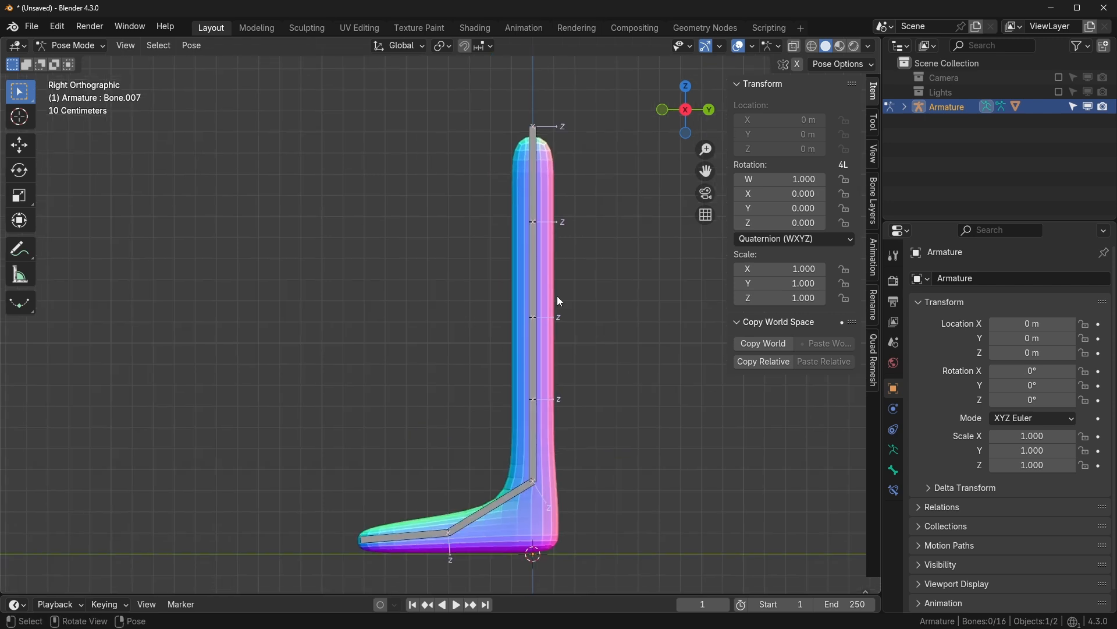
# - Show the IK bone collection, then enter Edit Mode on the leg in side view with X-ray on and the knee joint selected
pyautogui.click(893, 450)
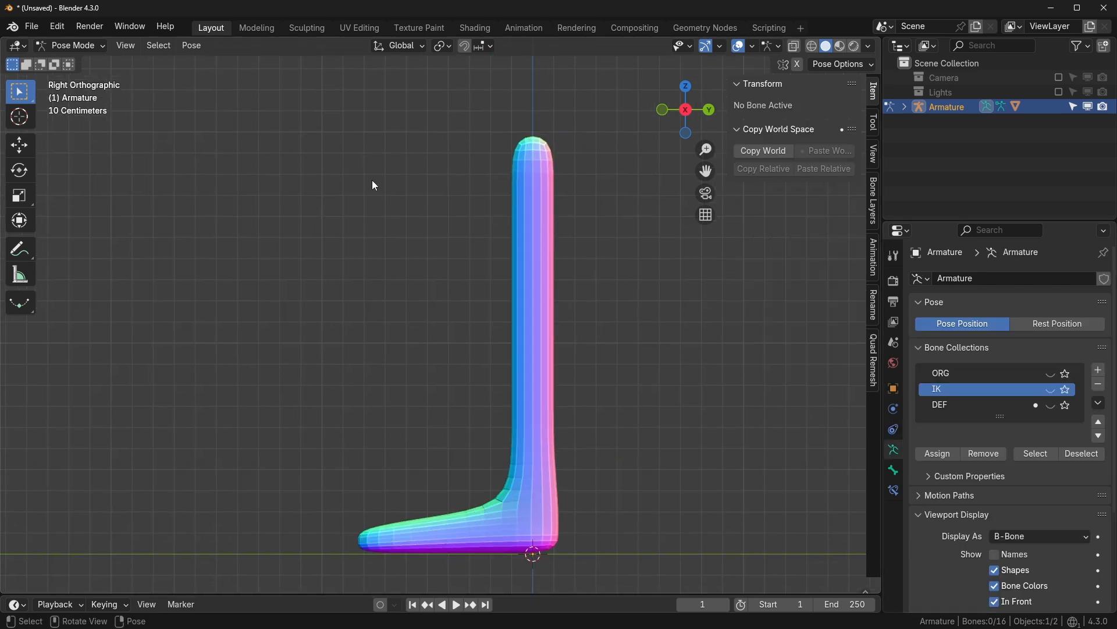
pyautogui.click(1051, 389)
pyautogui.keyDown('shift'); pyautogui.moveTo(515, 330); pyautogui.dragTo(532, 316, button='middle'); pyautogui.keyUp('shift')
pyautogui.click(534, 317)
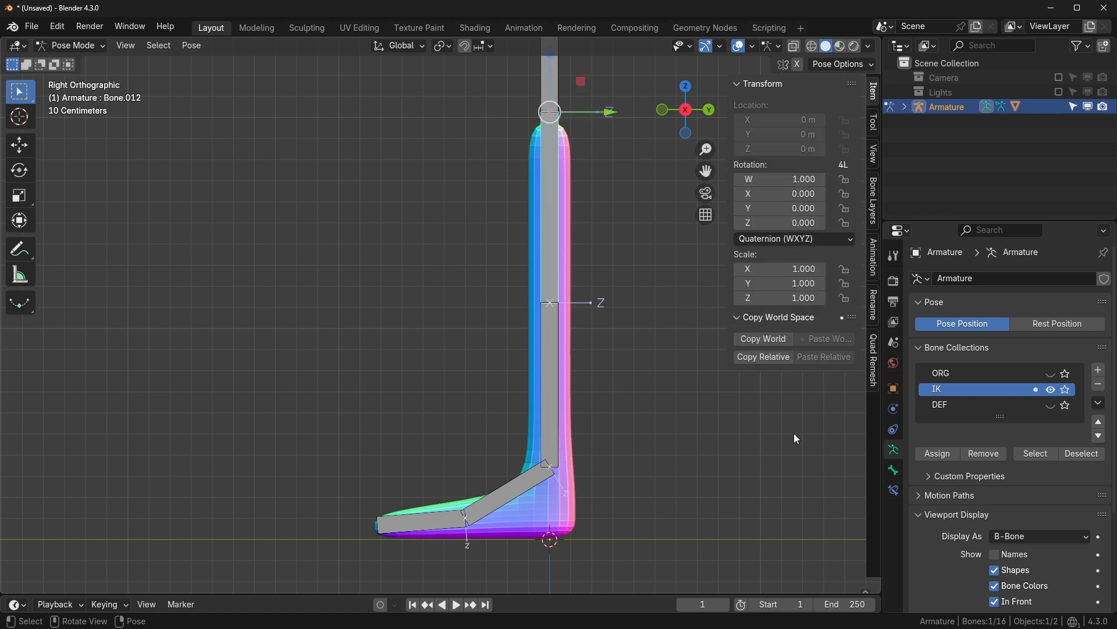
pyautogui.click(895, 471)
pyautogui.scroll(-2, 962, 479)
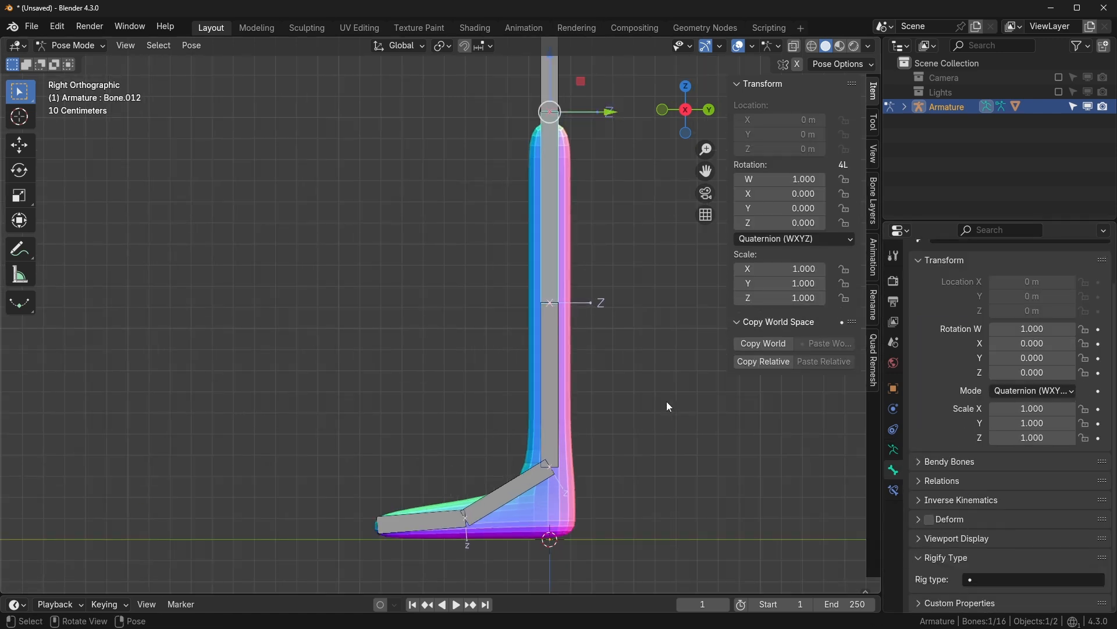
pyautogui.press('Tab')
pyautogui.moveTo(666, 401); pyautogui.dragTo(633, 369, button='middle')
pyautogui.press('KP_3')
pyautogui.scroll(2, 627, 369)
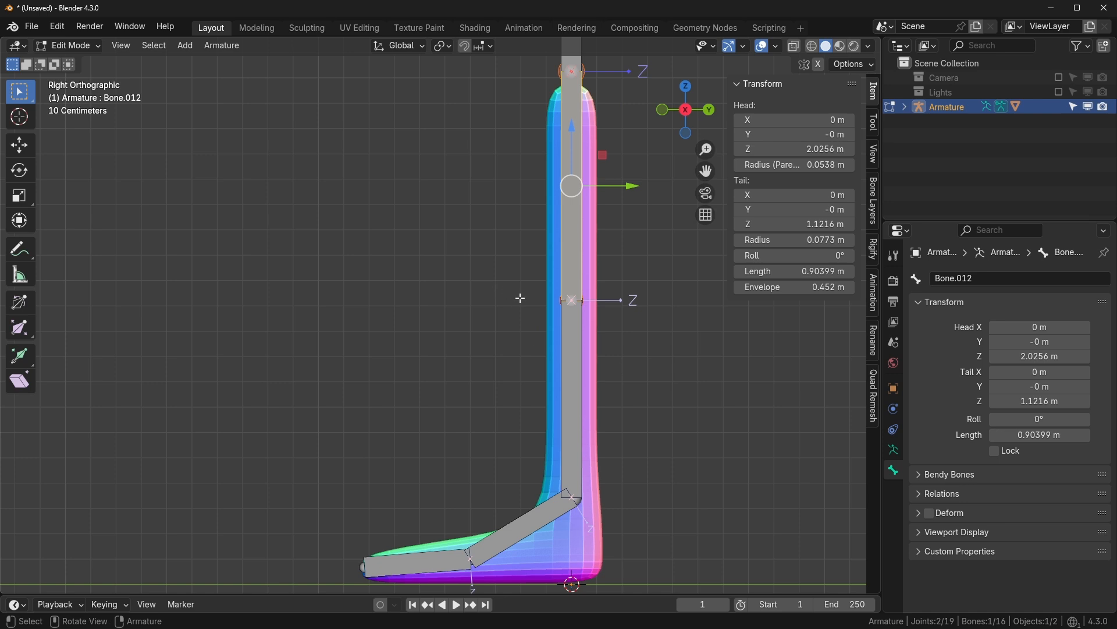
pyautogui.click(556, 303)
pyautogui.hotkey('alt', 'z')
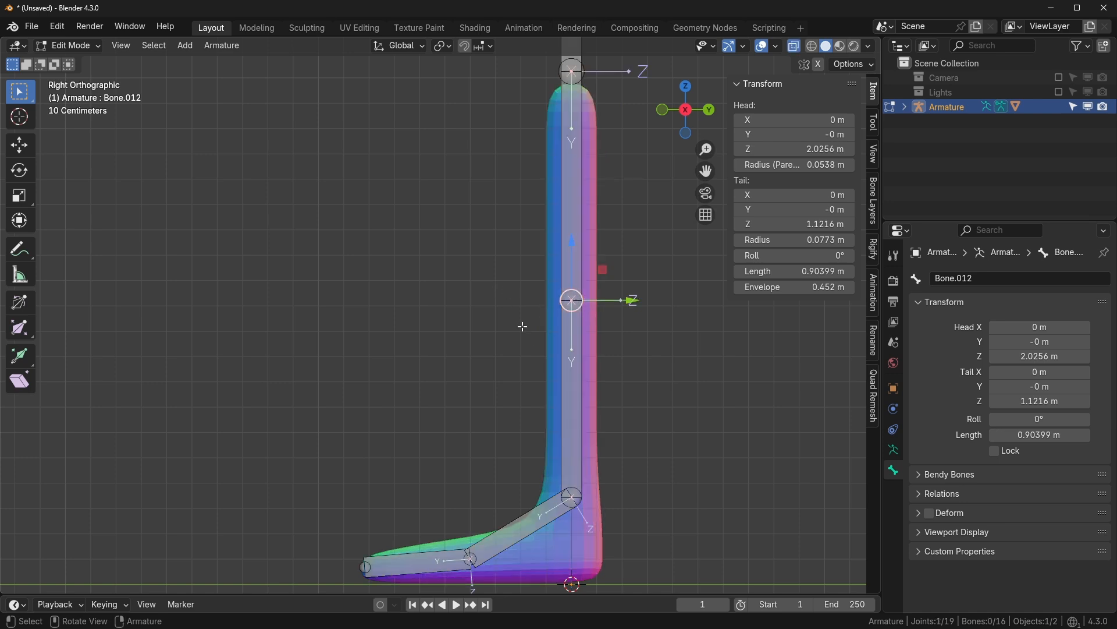
# - Extrude a bone along Y from the knee, clear its parent, and move it back along Y
pyautogui.press('e')
pyautogui.press('y')
pyautogui.click(437, 315)
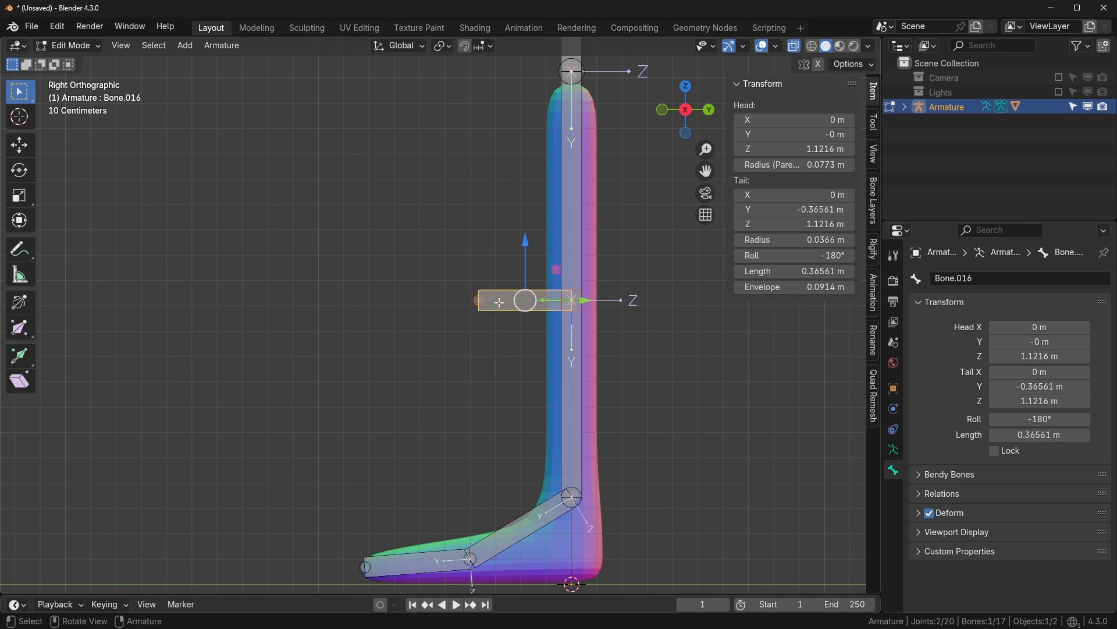
pyautogui.hotkey('alt', 'p')
pyautogui.click(491, 304)
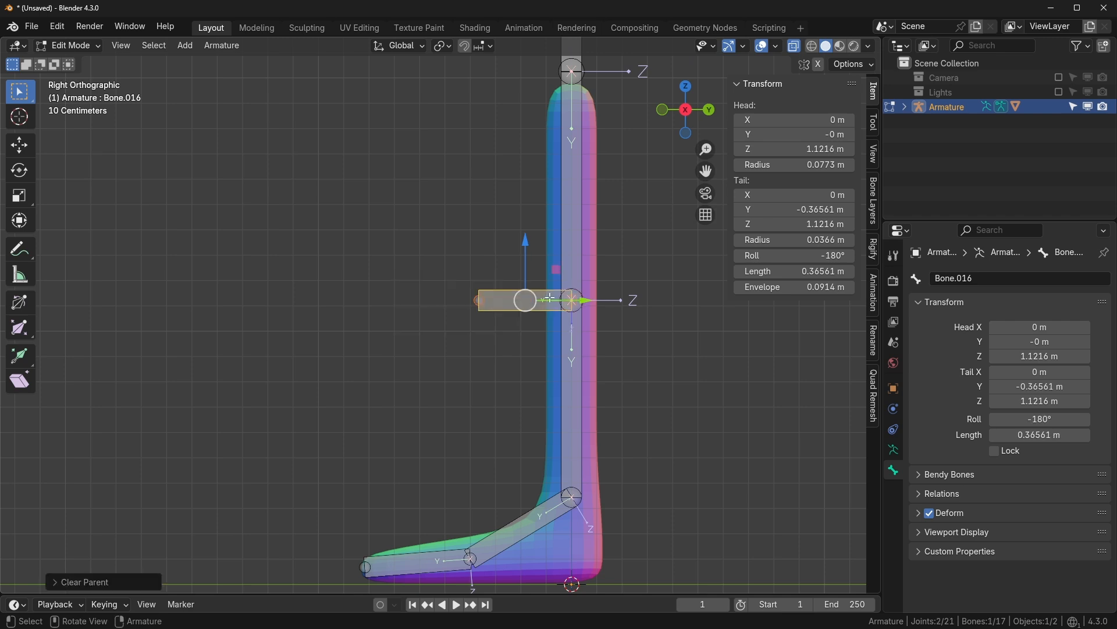
pyautogui.press('g')
pyautogui.press('y')
pyautogui.click(385, 299)
pyautogui.keyDown('shift'); pyautogui.moveTo(536, 514); pyautogui.dragTo(568, 457, button='middle'); pyautogui.keyUp('shift')
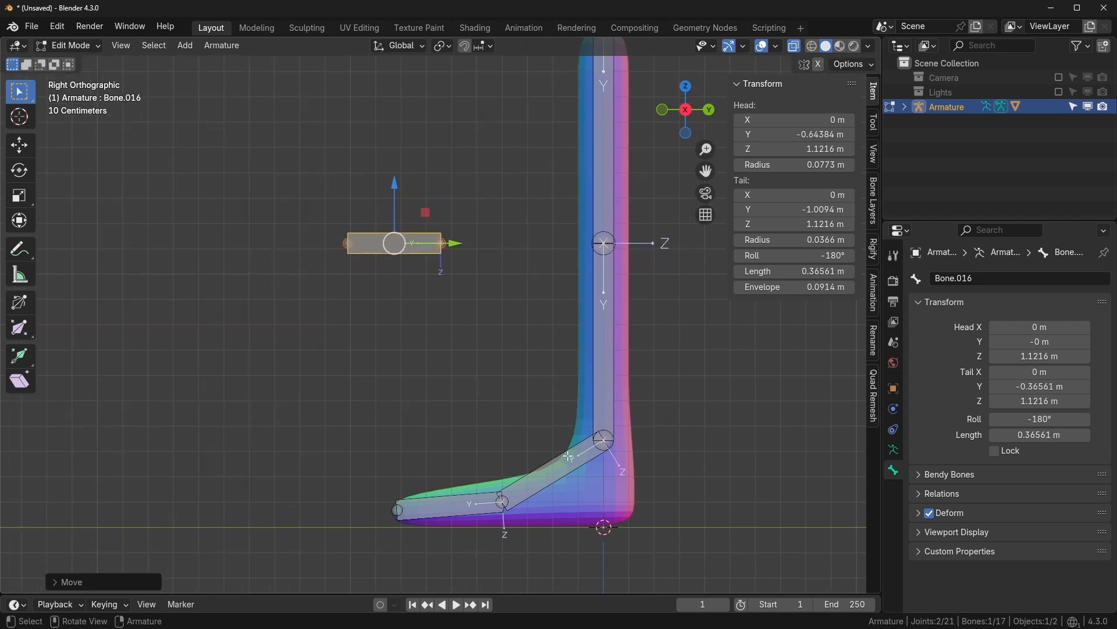
# - Duplicate the angled foot bone, shorten the copy to 0.286 m, make it thinner, and clear its parent
pyautogui.click(568, 457)
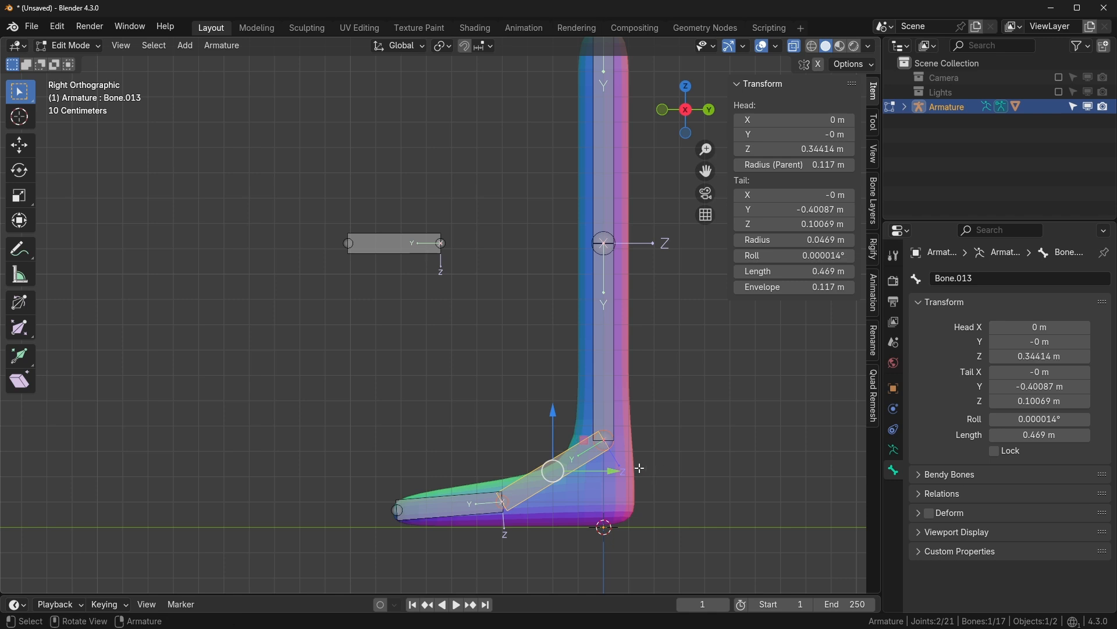
pyautogui.hotkey('shift', 'd')
pyautogui.rightClick(591, 420)
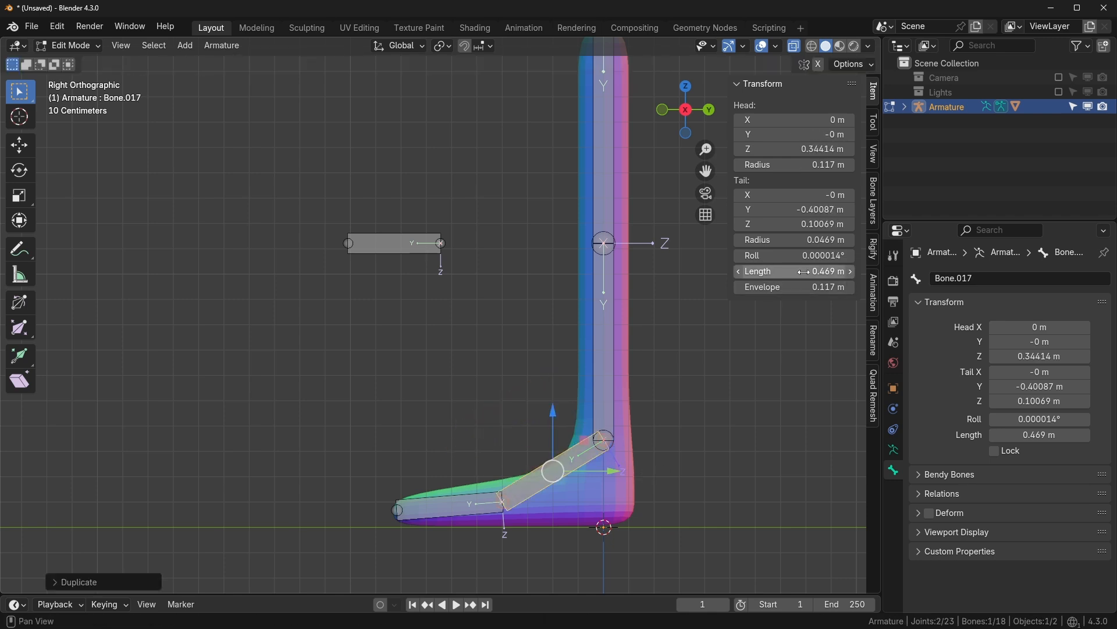
pyautogui.moveTo(794, 271); pyautogui.dragTo(724, 413)
pyautogui.press('q')
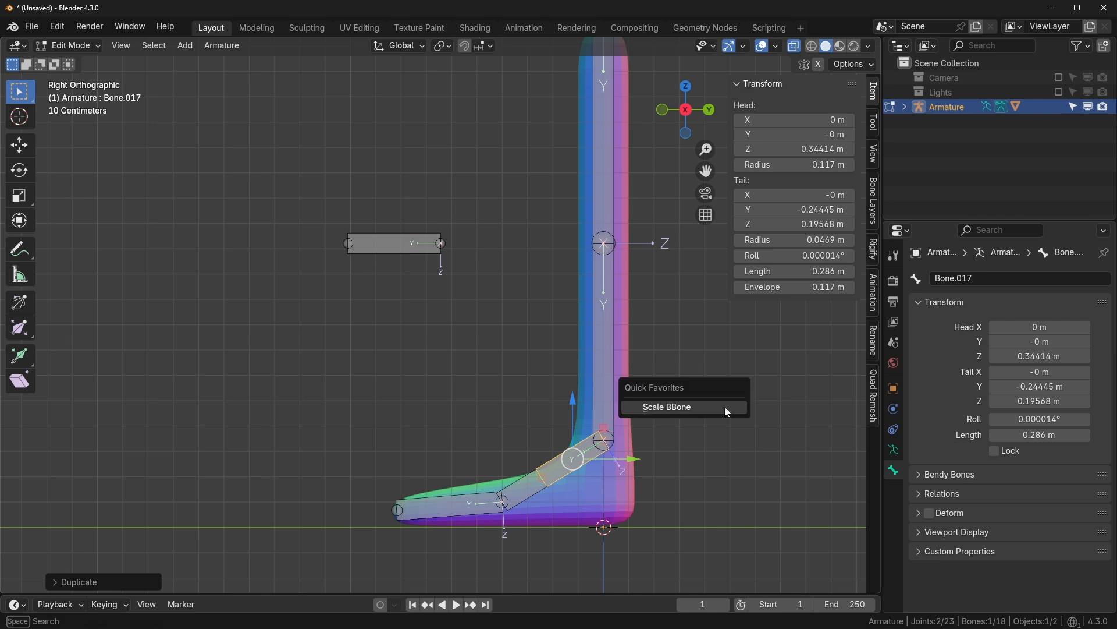
pyautogui.click(725, 407)
pyautogui.click(641, 425)
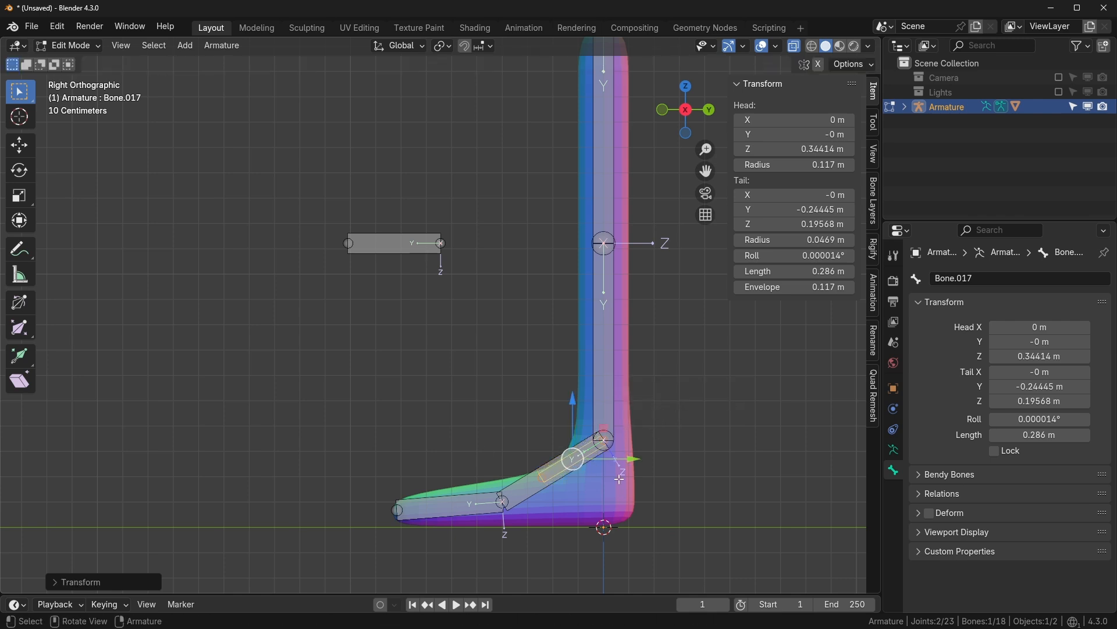
pyautogui.scroll(1, 489, 448)
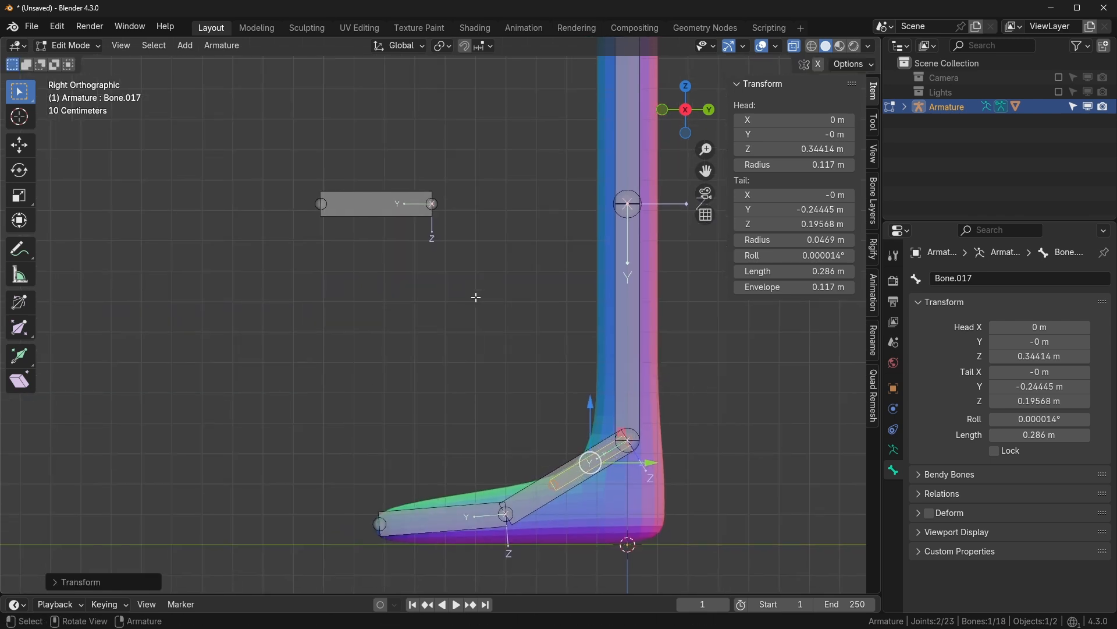
pyautogui.hotkey('alt', 'p')
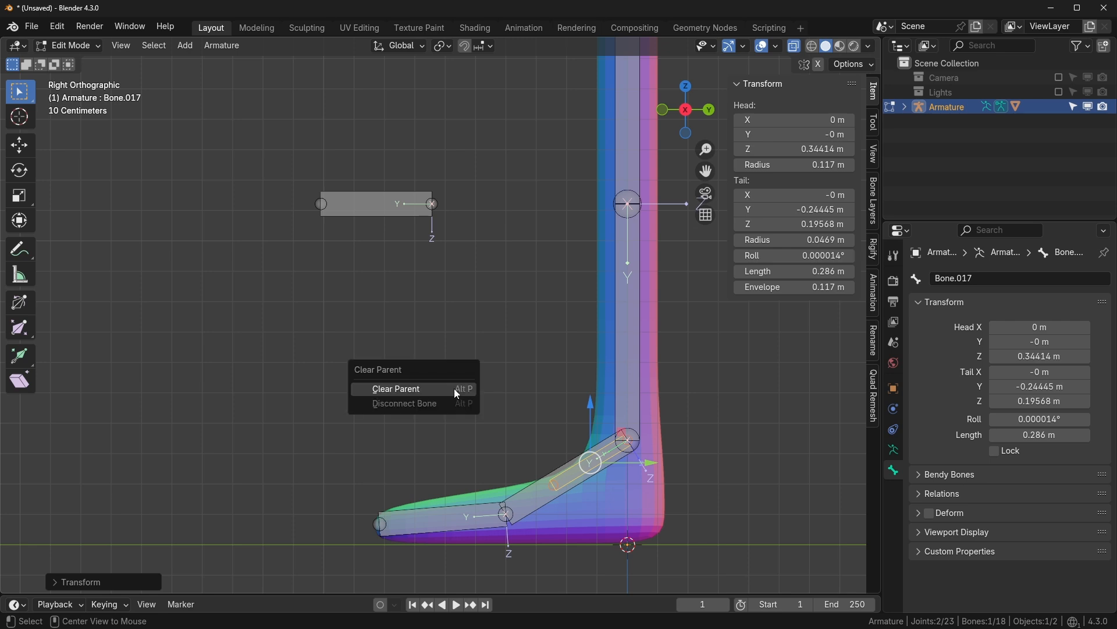
pyautogui.click(455, 389)
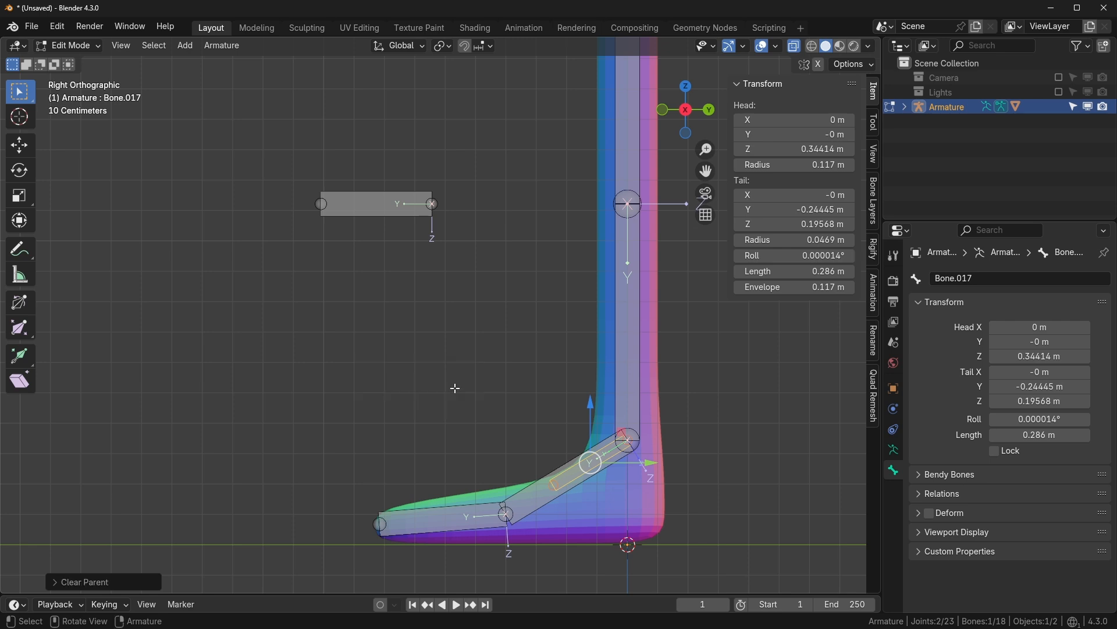
# - Hide the original foot bone and parent the knee-level bone to the short foot copy with Keep Offset, then return to Pose Mode
pyautogui.click(405, 202)
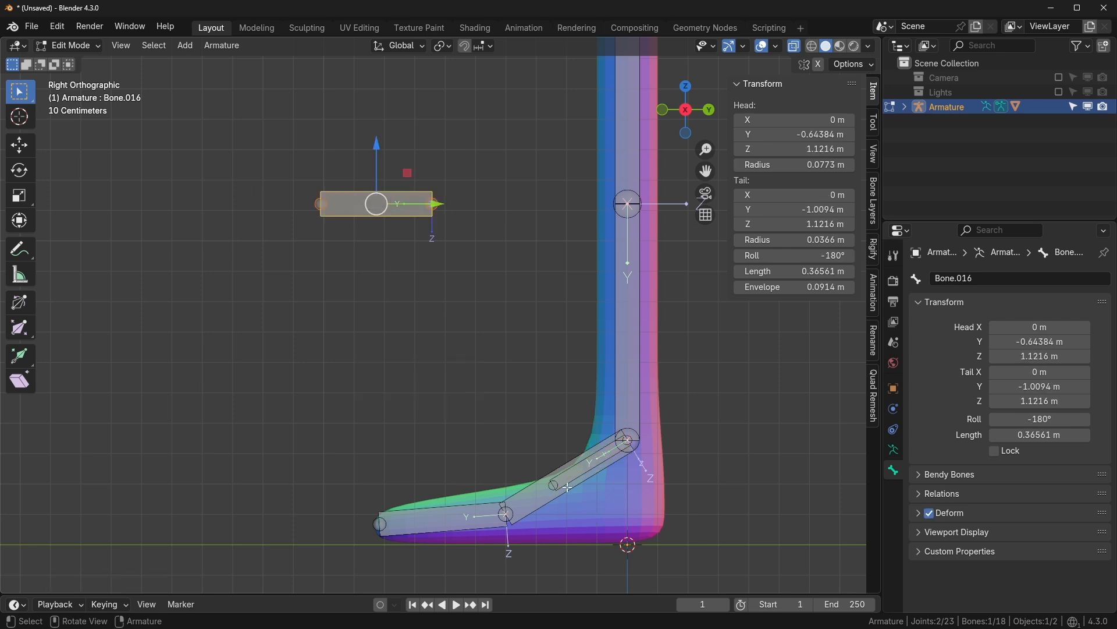
pyautogui.click(517, 484)
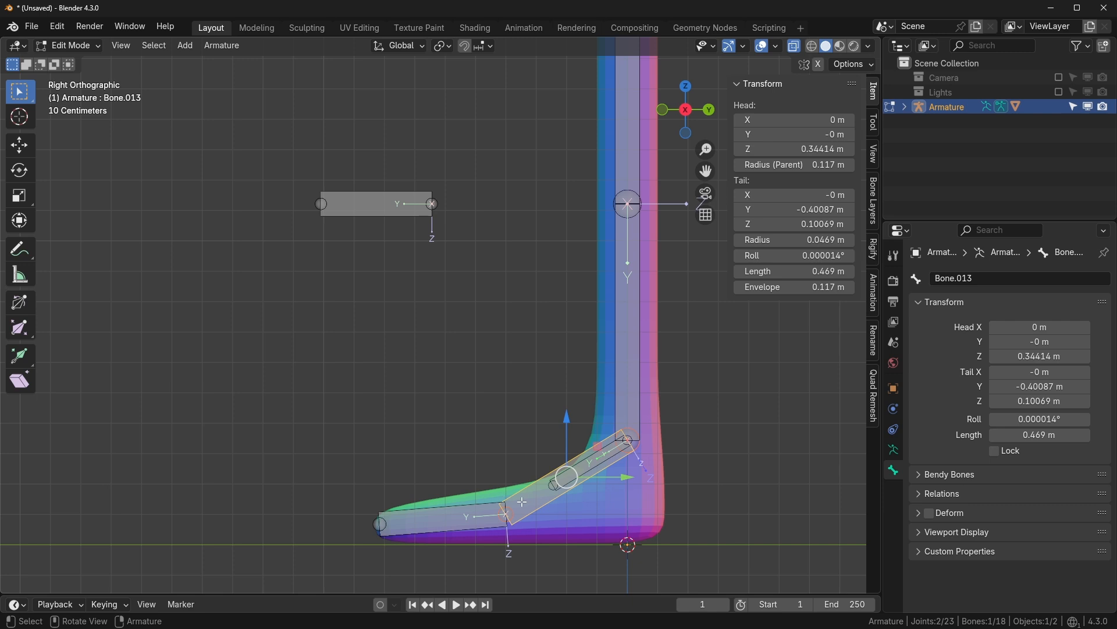
pyautogui.press('h')
pyautogui.click(377, 204)
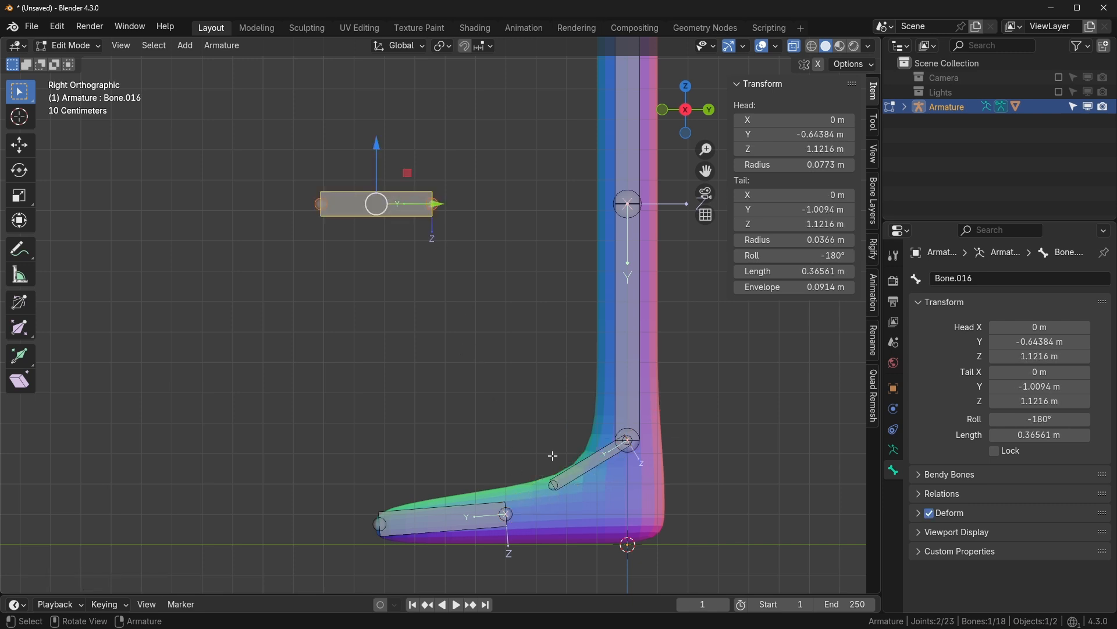
pyautogui.keyDown('shift'); pyautogui.click(562, 477); pyautogui.keyUp('shift')
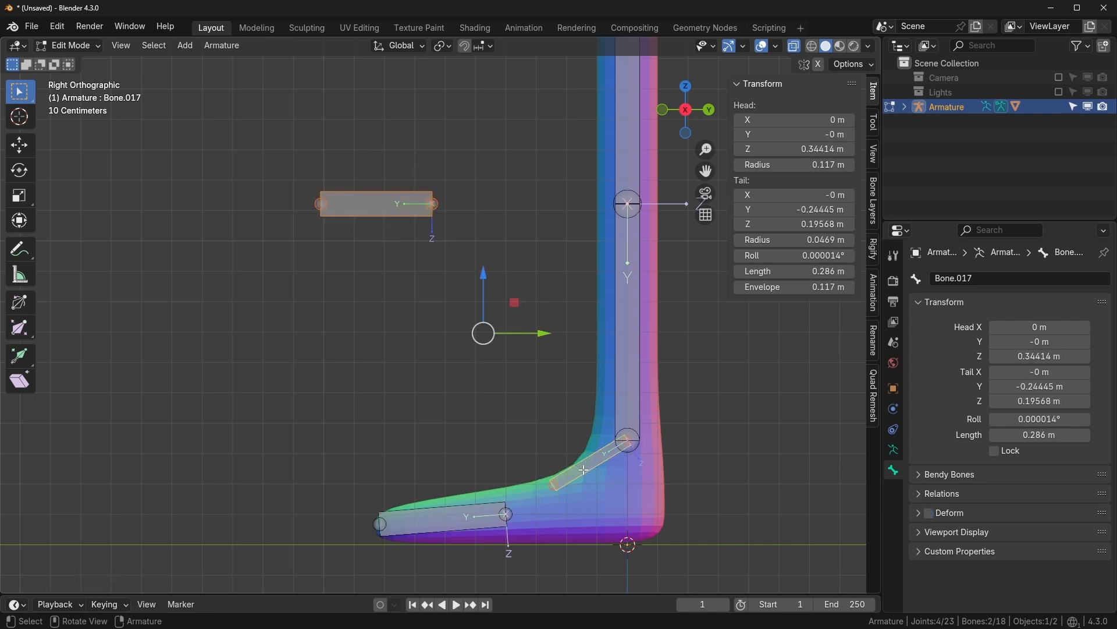
pyautogui.hotkey('ctrl', 'p')
pyautogui.click(583, 469)
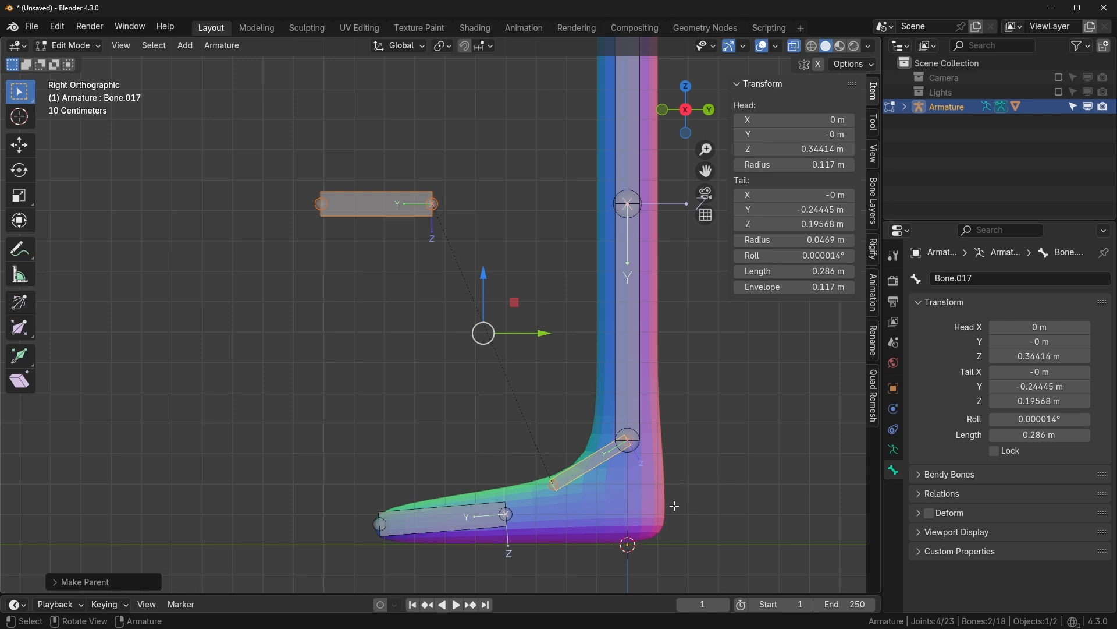
pyautogui.hotkey('ctrl', 'Tab')
pyautogui.press('g')
pyautogui.press('Escape')
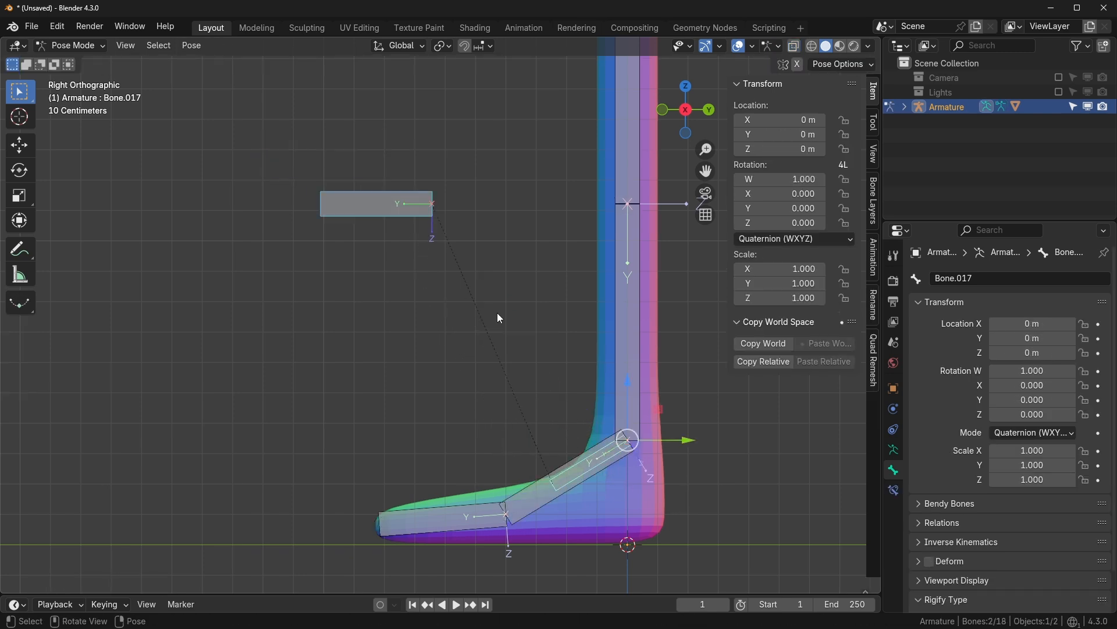
# - Add an IK constraint from the shin bone to the short foot control bone
pyautogui.press('g')
pyautogui.press('Escape')
pyautogui.click(604, 457)
pyautogui.click(603, 458)
pyautogui.keyDown('shift'); pyautogui.click(630, 336); pyautogui.keyUp('shift')
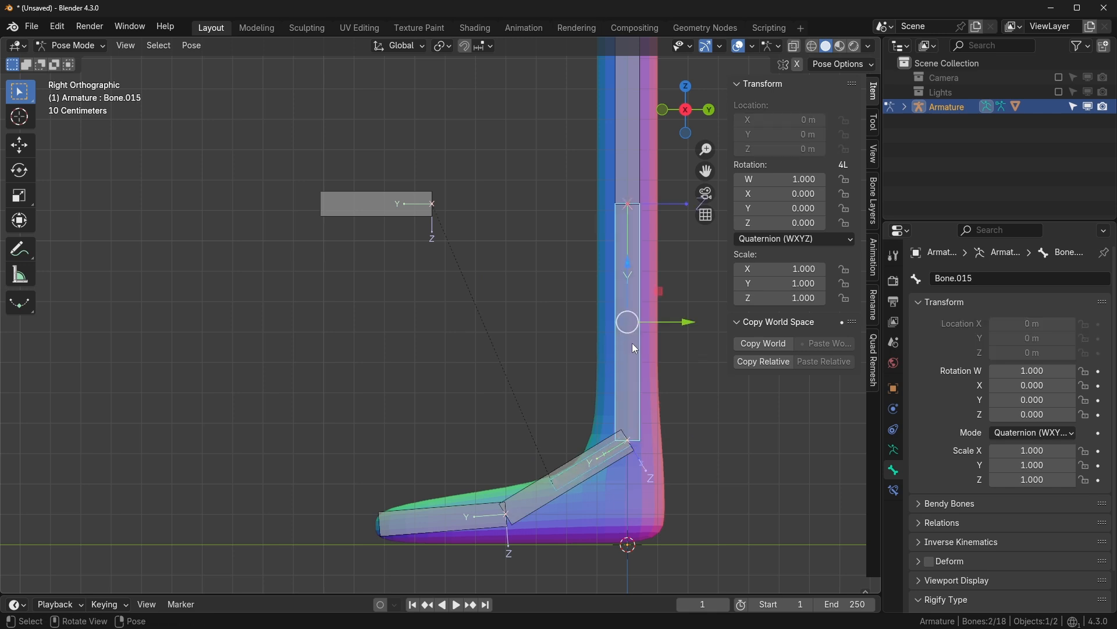
pyautogui.hotkey('shift', 'i')
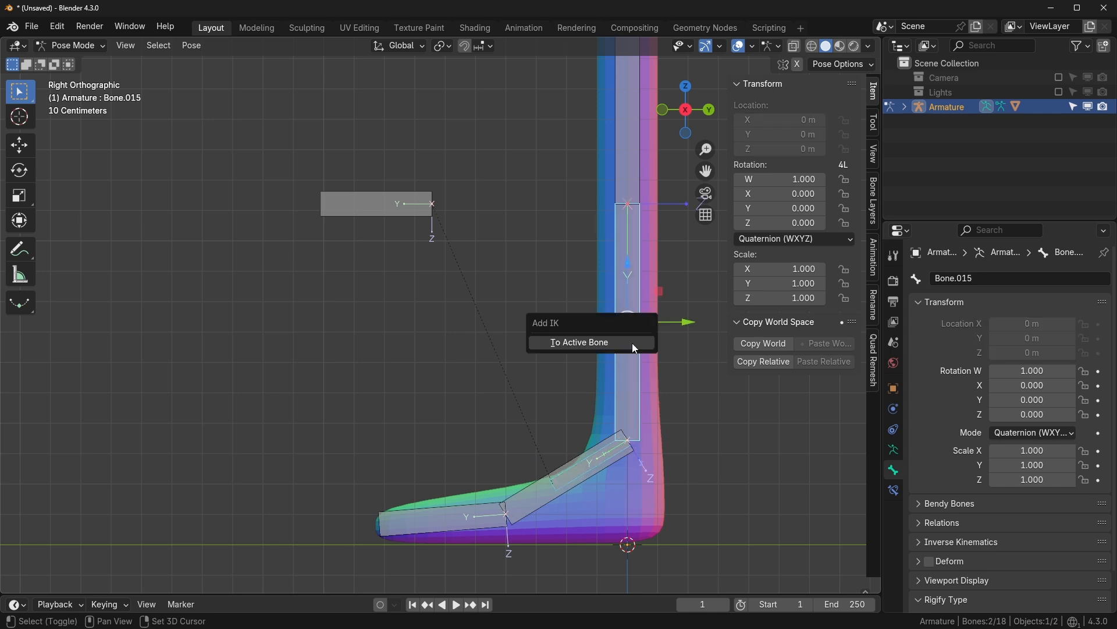
pyautogui.click(634, 344)
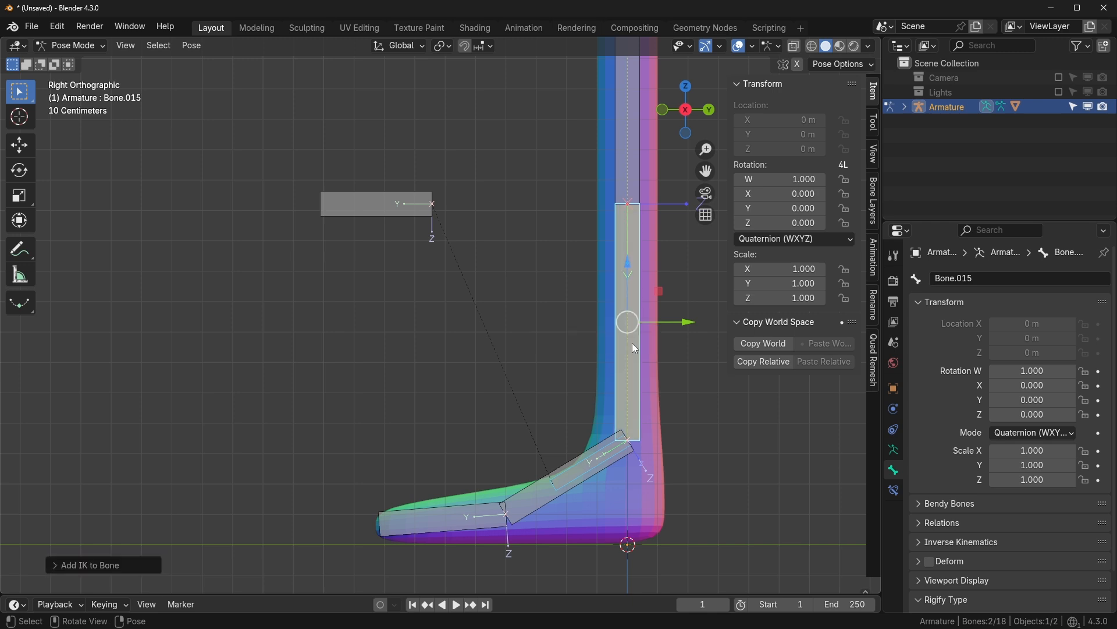
# - Move the foot control to test the leg bending, then view the shin bone's constraints
pyautogui.click(613, 472)
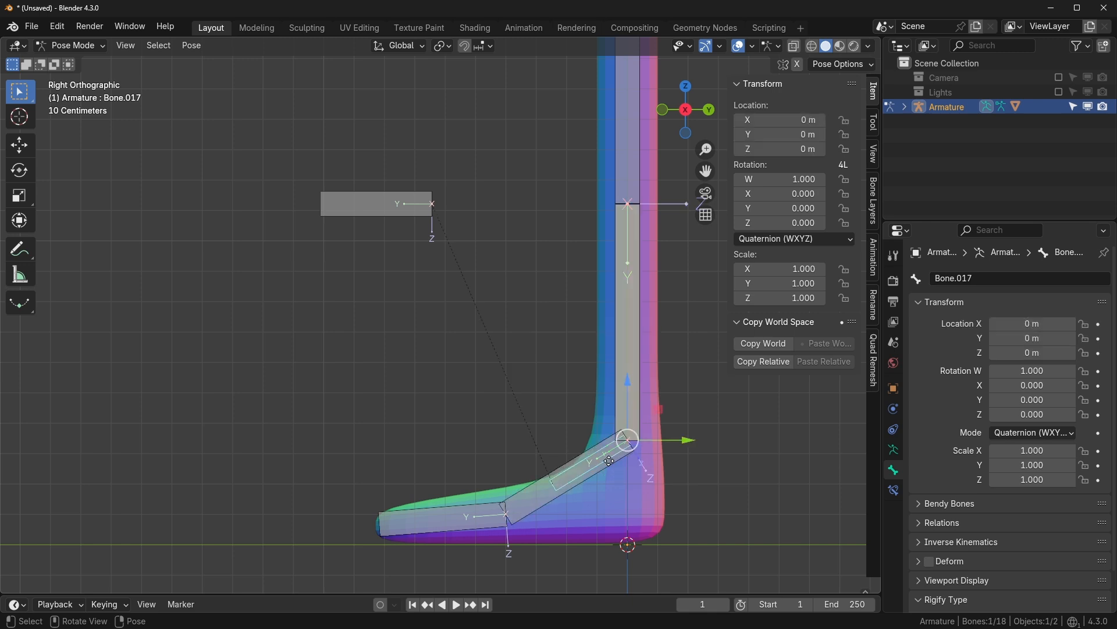
pyautogui.moveTo(616, 457); pyautogui.dragTo(458, 416)
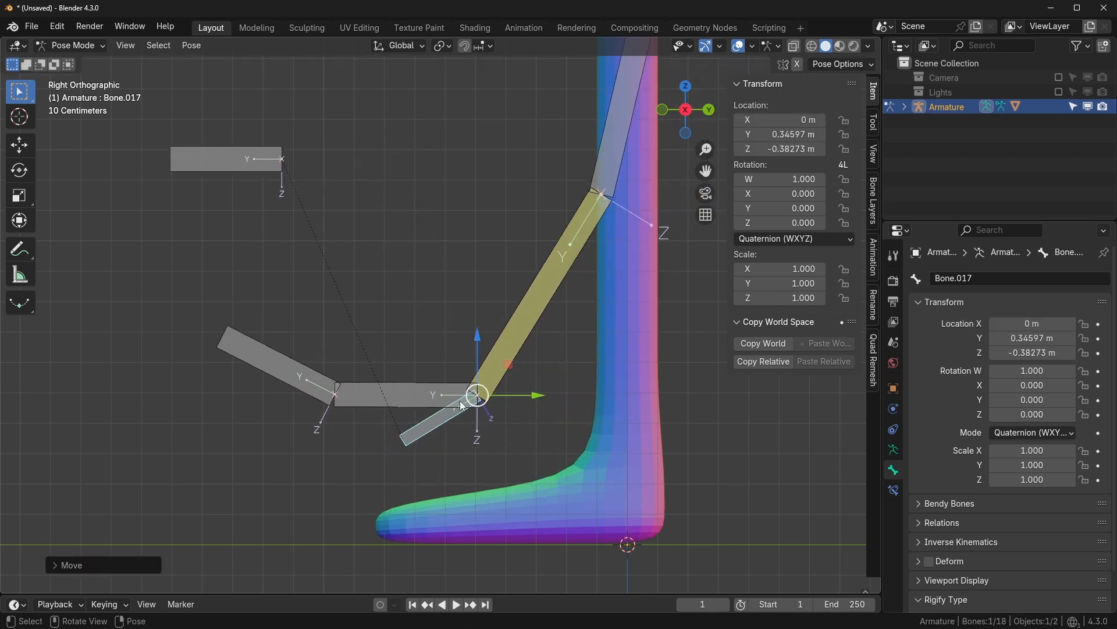
pyautogui.scroll(-2, 454, 368)
pyautogui.keyDown('shift'); pyautogui.moveTo(456, 367); pyautogui.dragTo(457, 439, button='middle'); pyautogui.keyUp('shift')
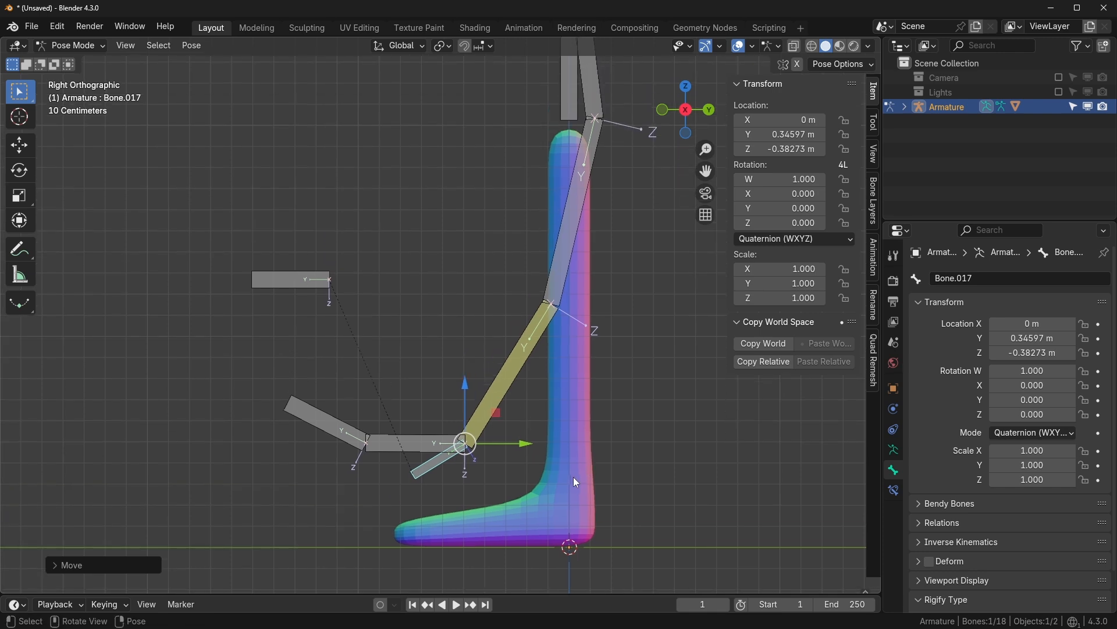
pyautogui.press('g')
pyautogui.click(537, 464)
pyautogui.press('g')
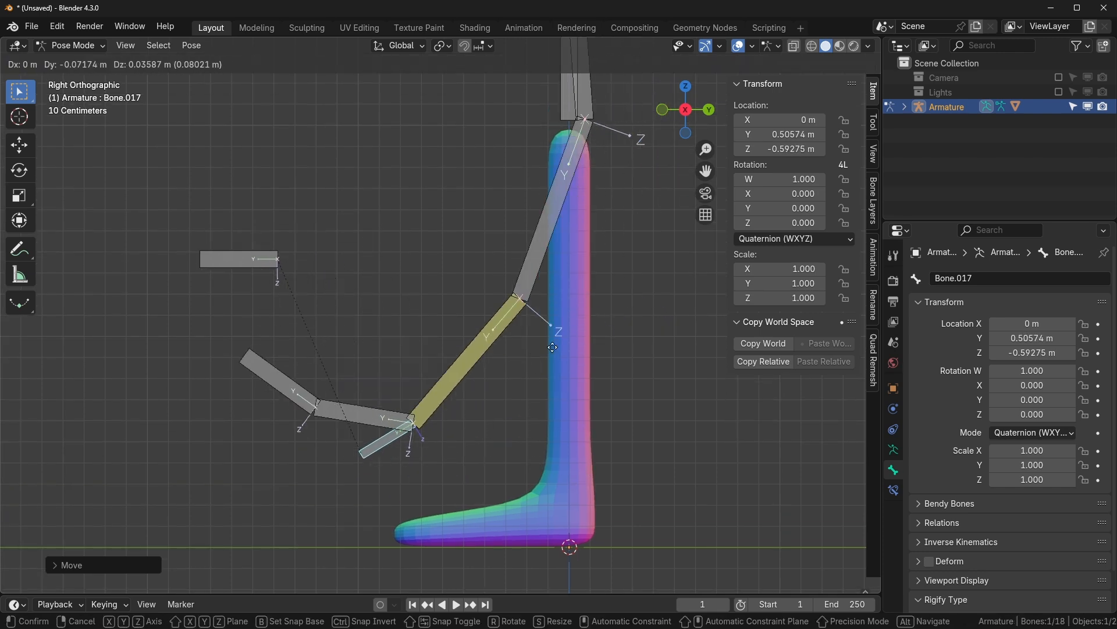
pyautogui.rightClick(565, 140)
pyautogui.click(473, 351)
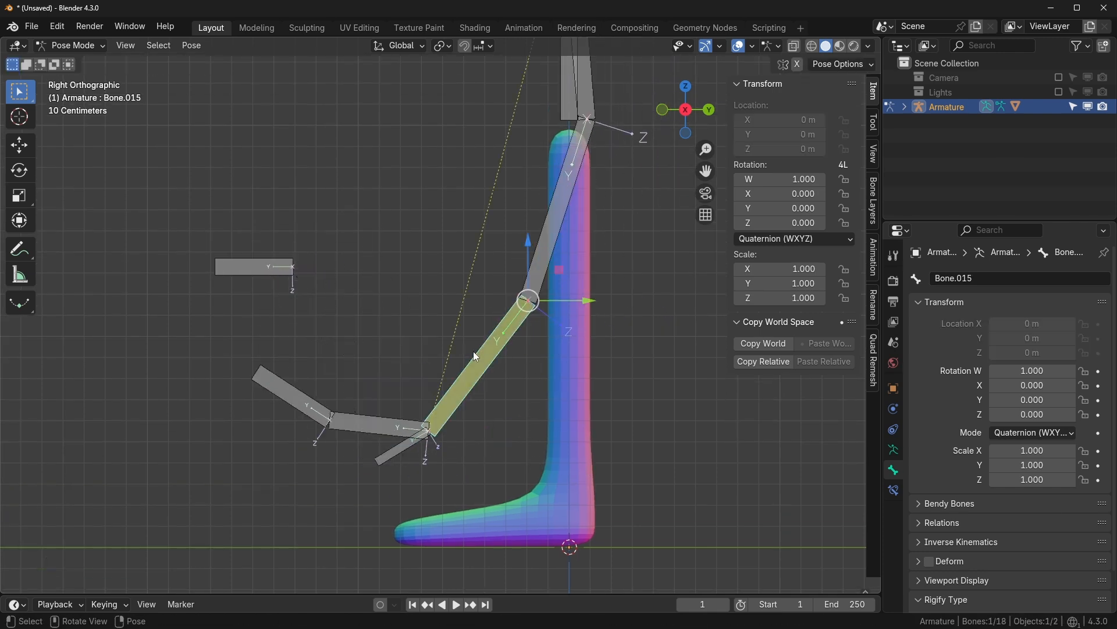
pyautogui.click(895, 490)
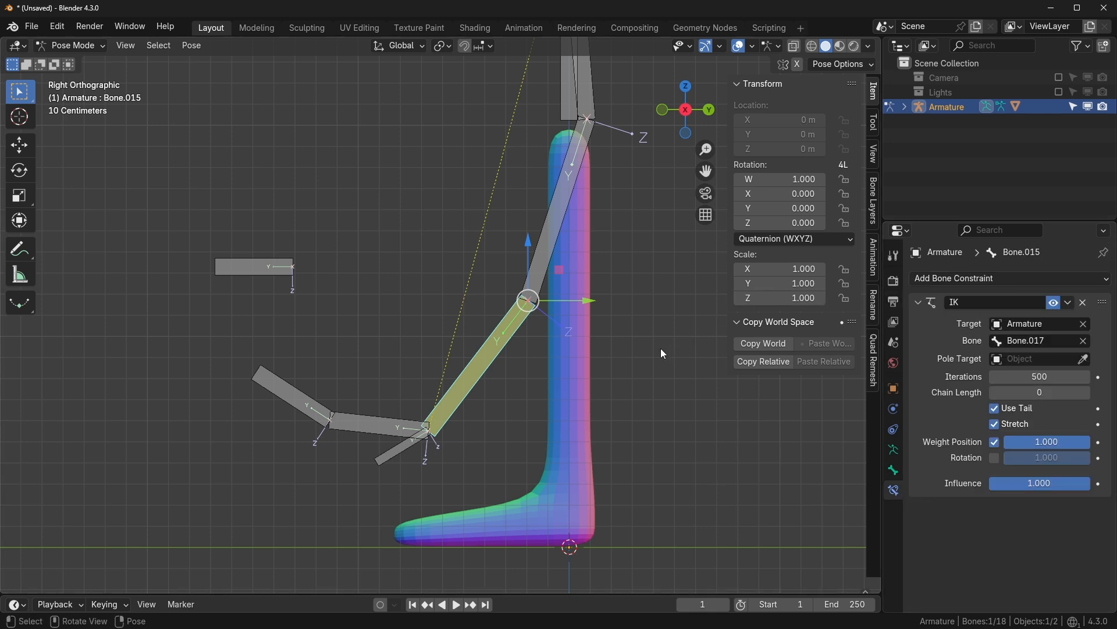
# - Set Bone.015's IK Chain Length to 1 and drag target Bone.017 upward to test it
pyautogui.click(1012, 278)
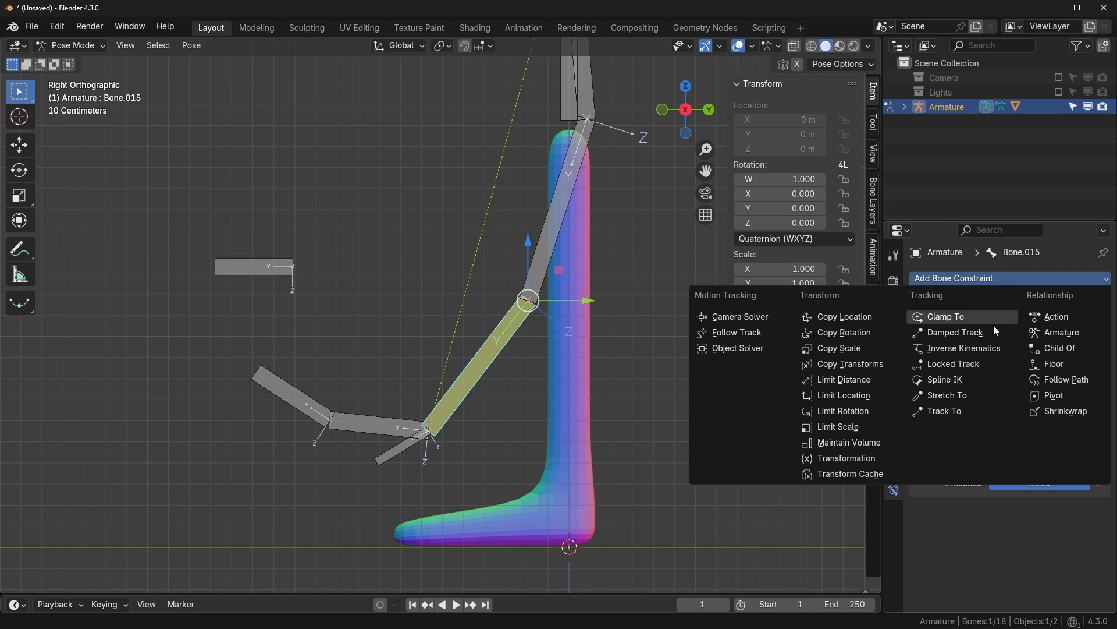
pyautogui.press('Escape')
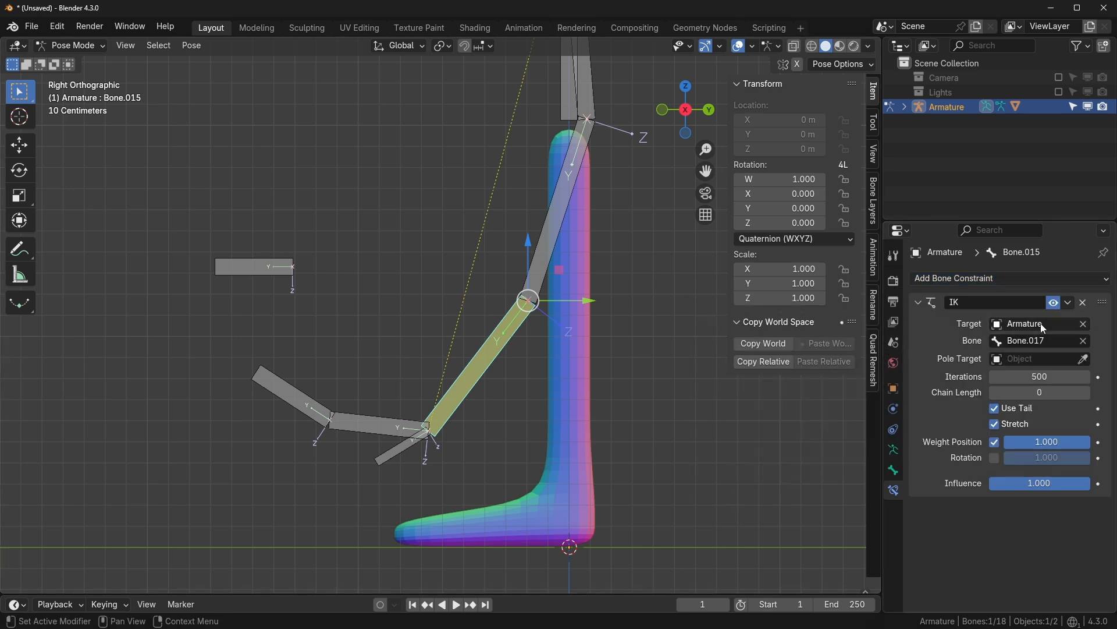
pyautogui.scroll(2, 592, 429)
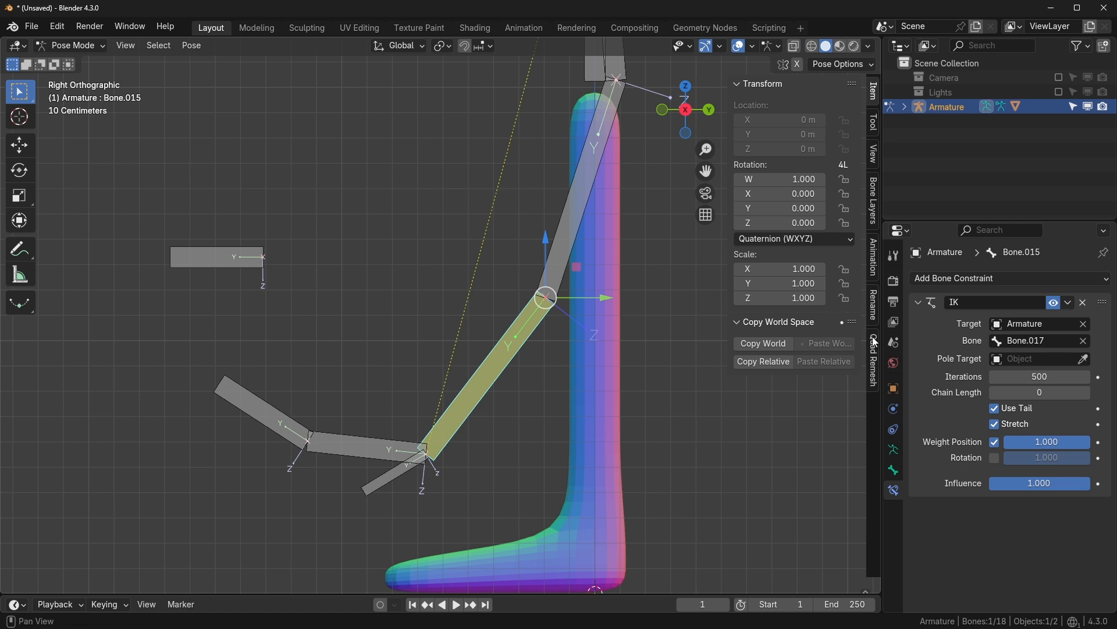
pyautogui.scroll(-1, 650, 347)
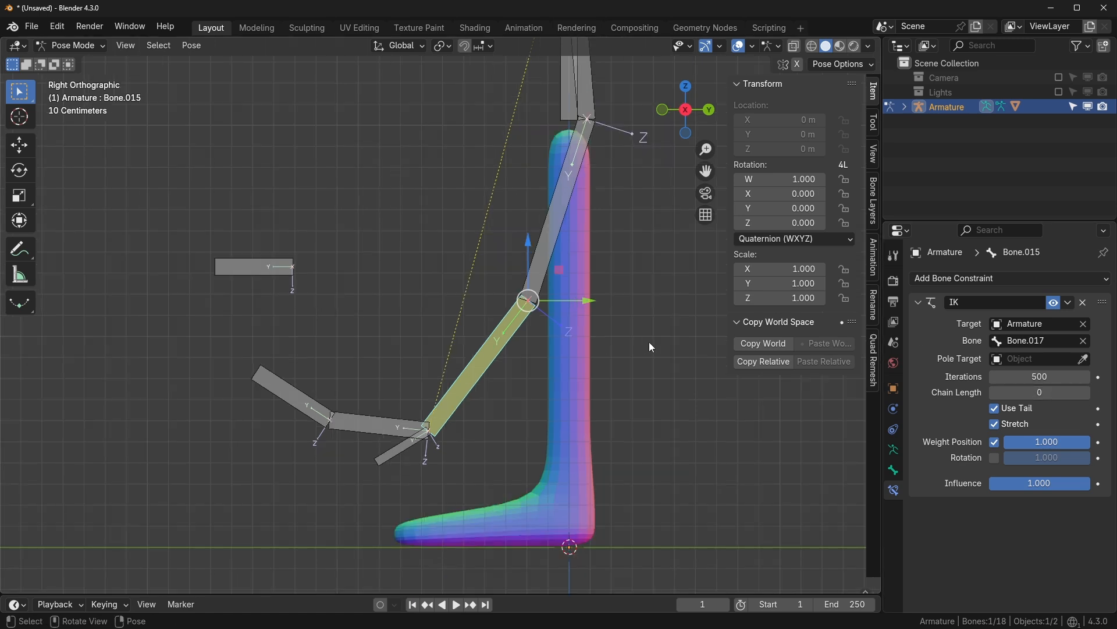
pyautogui.scroll(-1, 602, 340)
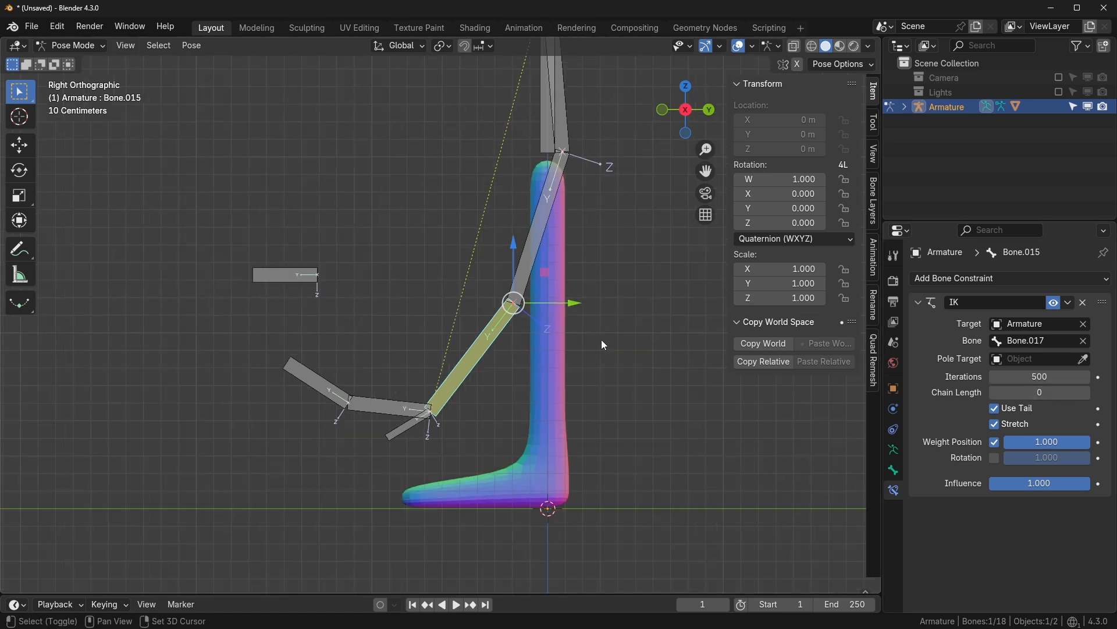
pyautogui.keyDown('shift'); pyautogui.moveTo(499, 386); pyautogui.dragTo(502, 427, button='middle'); pyautogui.keyUp('shift')
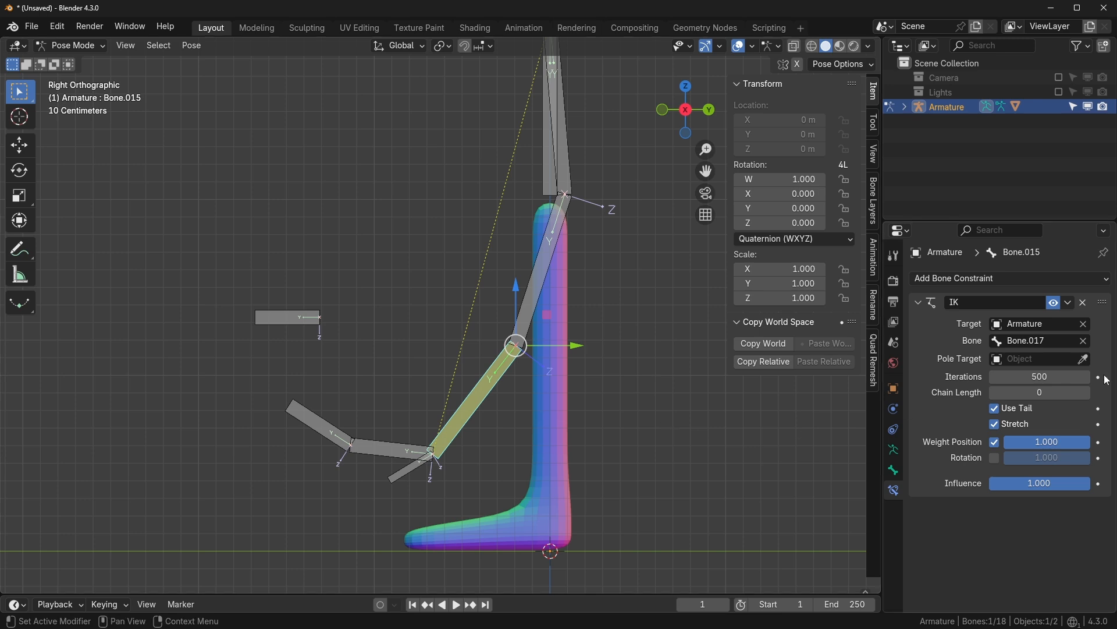
pyautogui.click(1085, 392)
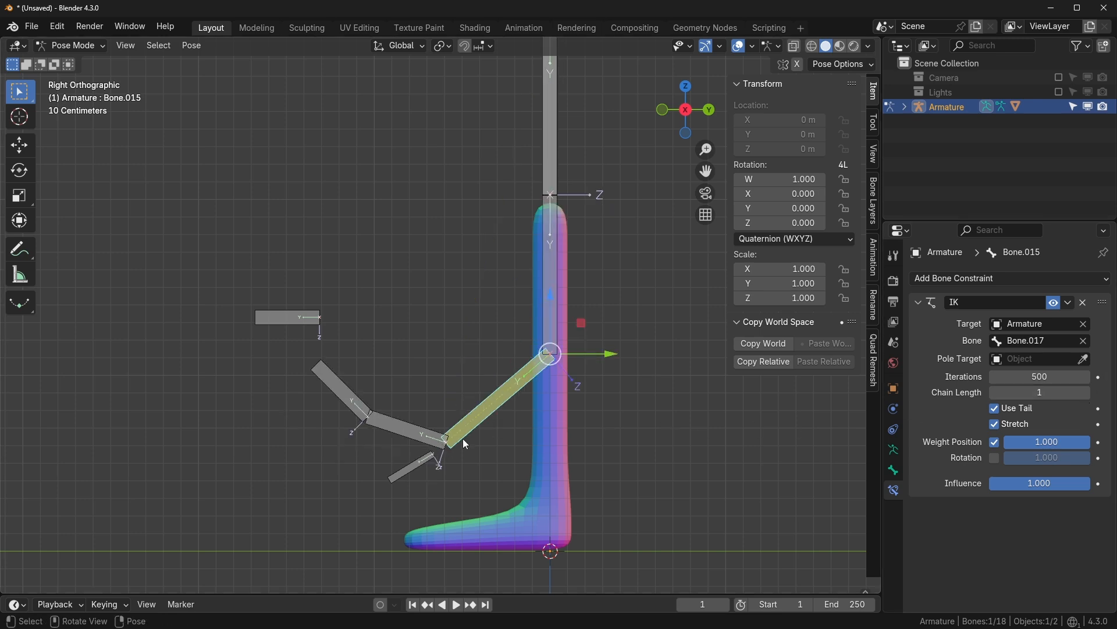
pyautogui.click(424, 465)
pyautogui.moveTo(424, 465); pyautogui.dragTo(495, 358)
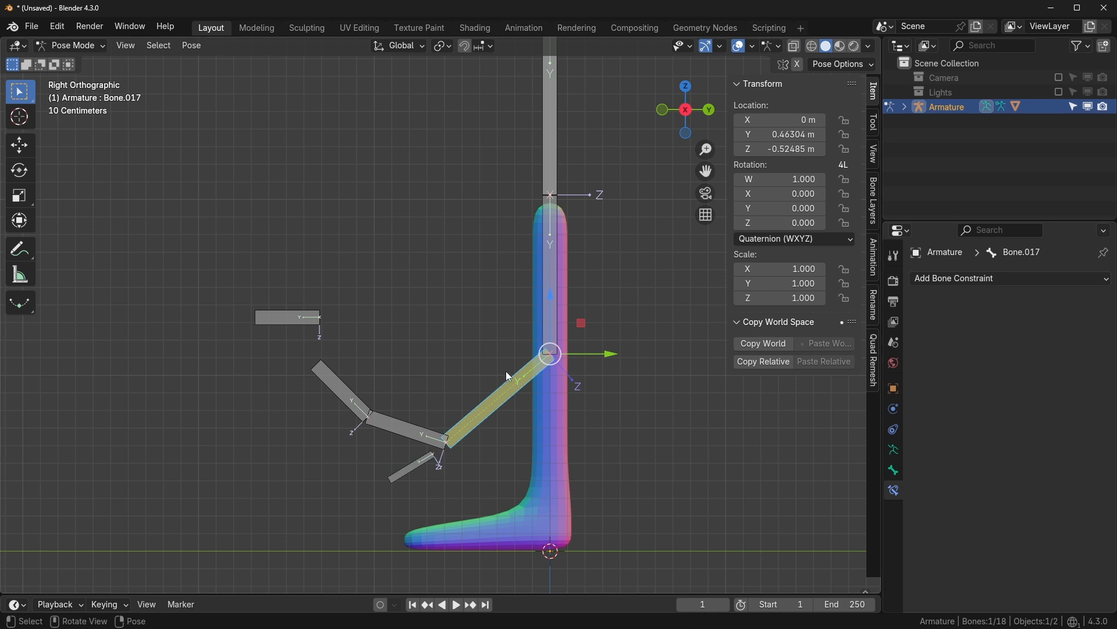
# - Move target bone Bone.017 up and left to Y 0.24107 m, Z -0.58913 m
pyautogui.click(505, 372)
pyautogui.click(1085, 393)
pyautogui.click(414, 461)
pyautogui.press('g')
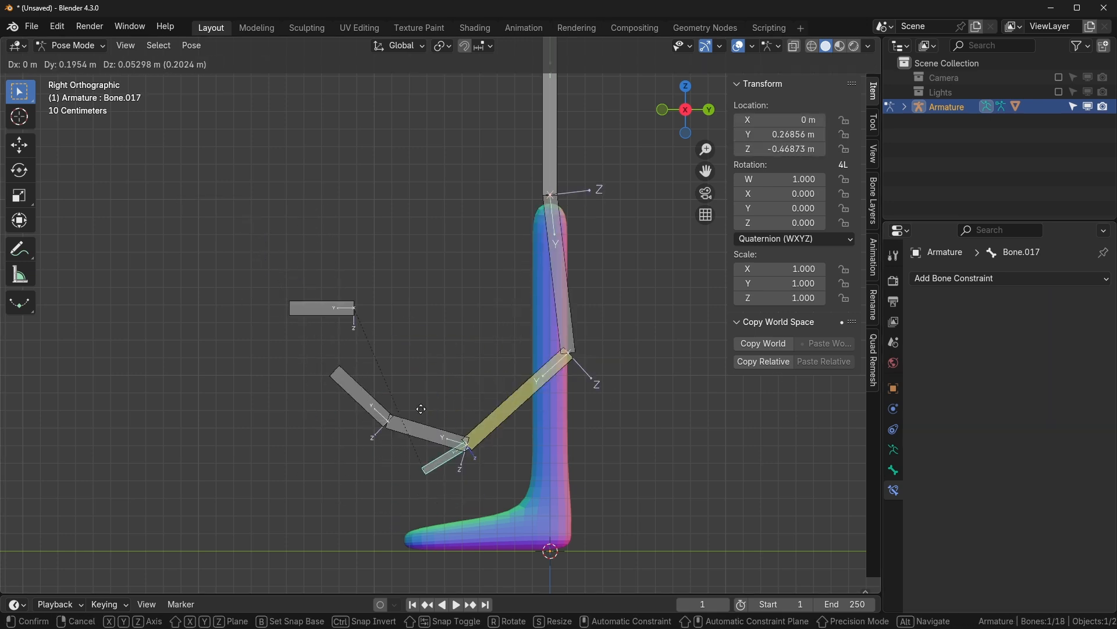
pyautogui.click(495, 476)
pyautogui.scroll(2, 494, 476)
pyautogui.hotkey('ctrl', 'z')
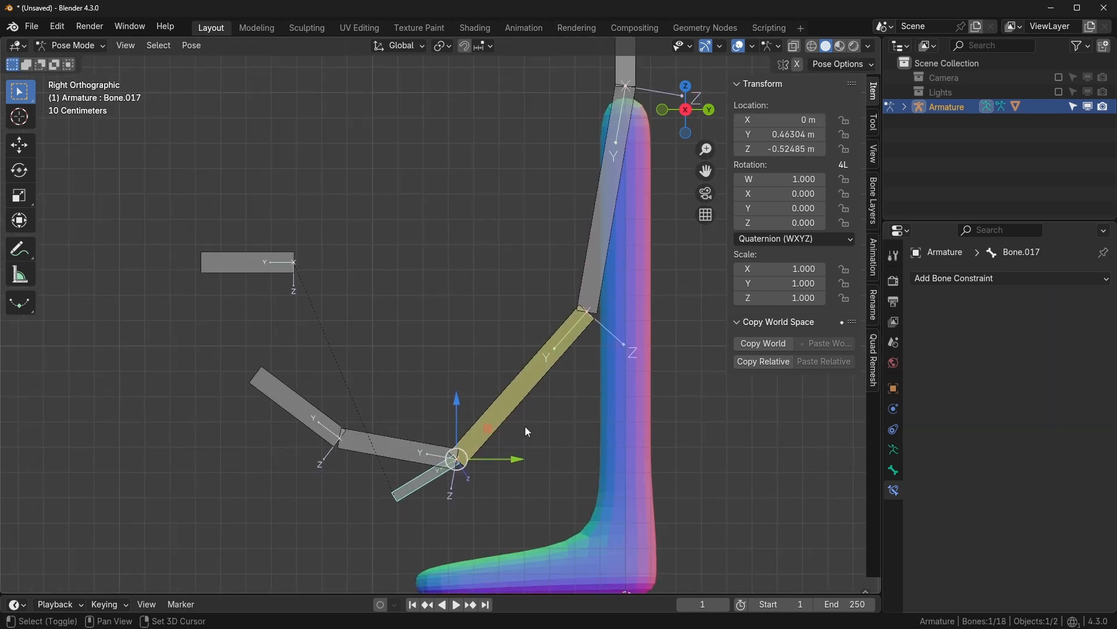
pyautogui.press('g')
pyautogui.click(525, 426)
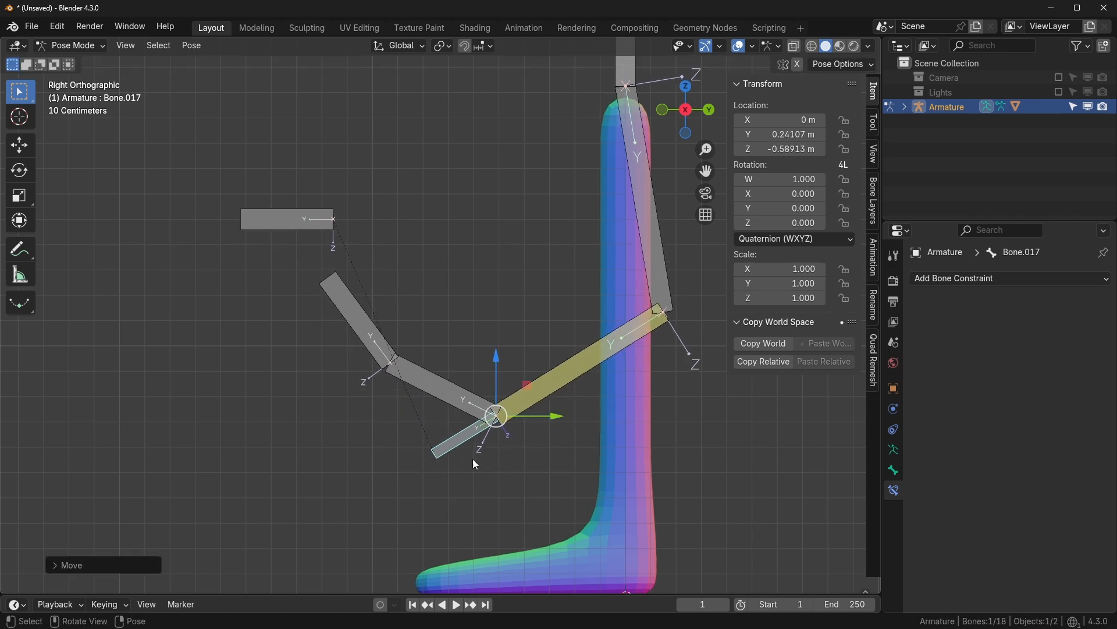
# - Trial-rotate Bone.017, then select it together with middle bone Bone.013
pyautogui.press('r')
pyautogui.press('Escape')
pyautogui.click(453, 396)
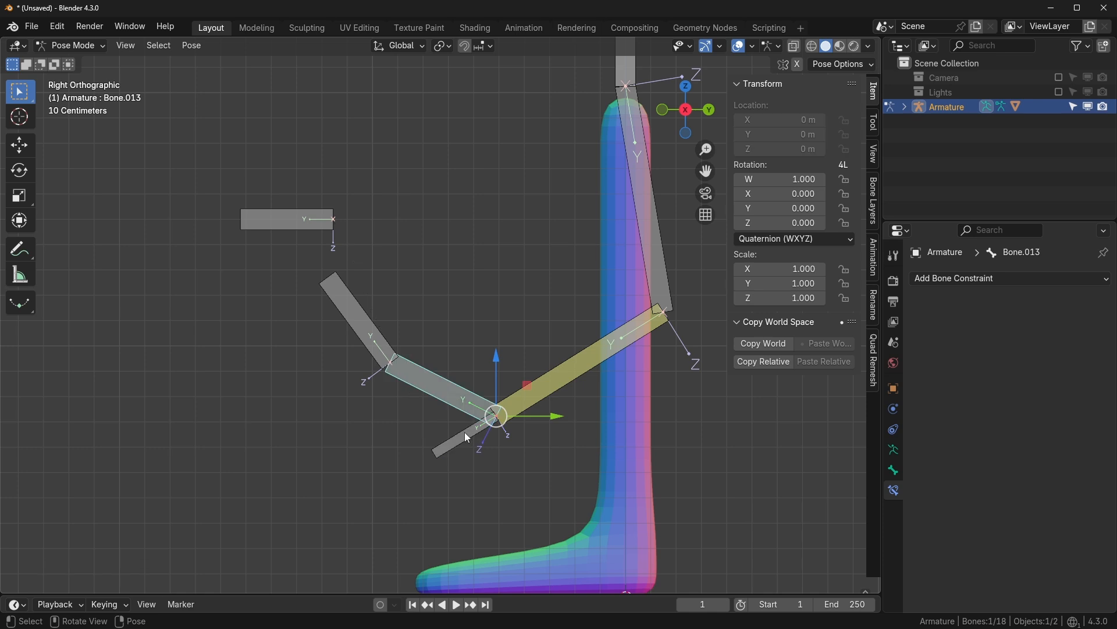
pyautogui.click(464, 433)
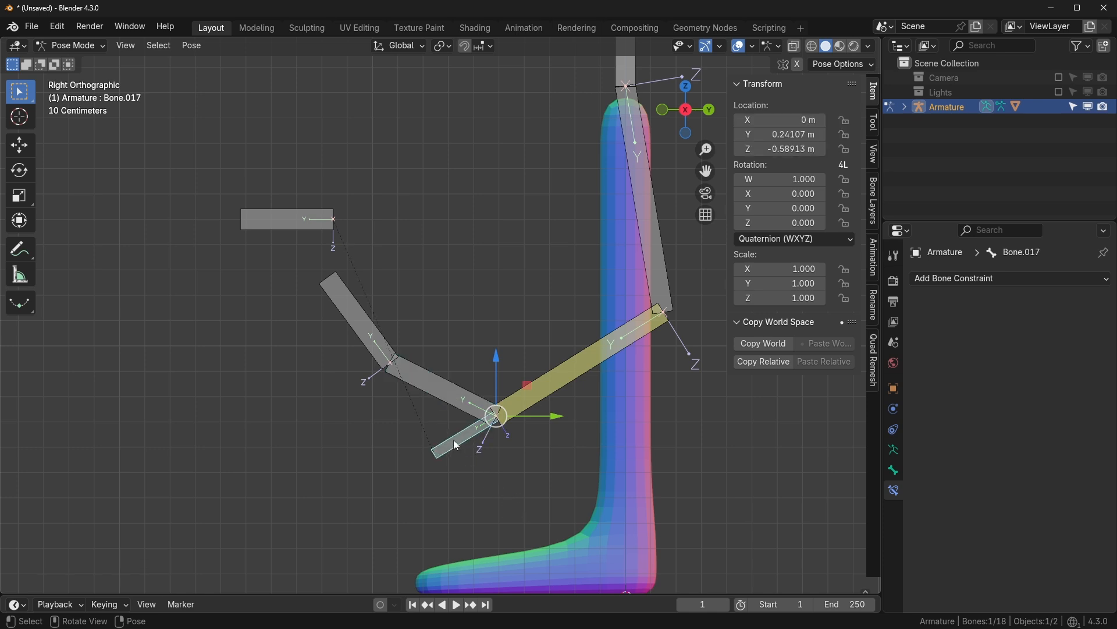
pyautogui.keyDown('shift'); pyautogui.click(446, 389); pyautogui.keyUp('shift')
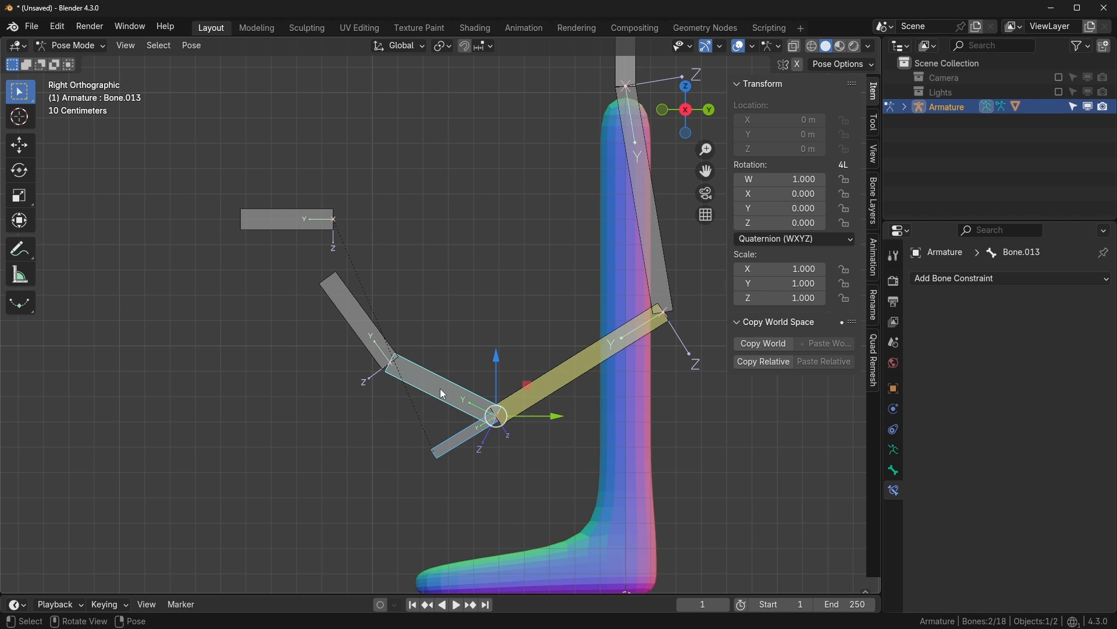
# - Add a Copy Rotation constraint on Bone.013 targeting Bone.017, then trial-rotate Bone.017
pyautogui.hotkey('ctrl', 'shift', 'c')
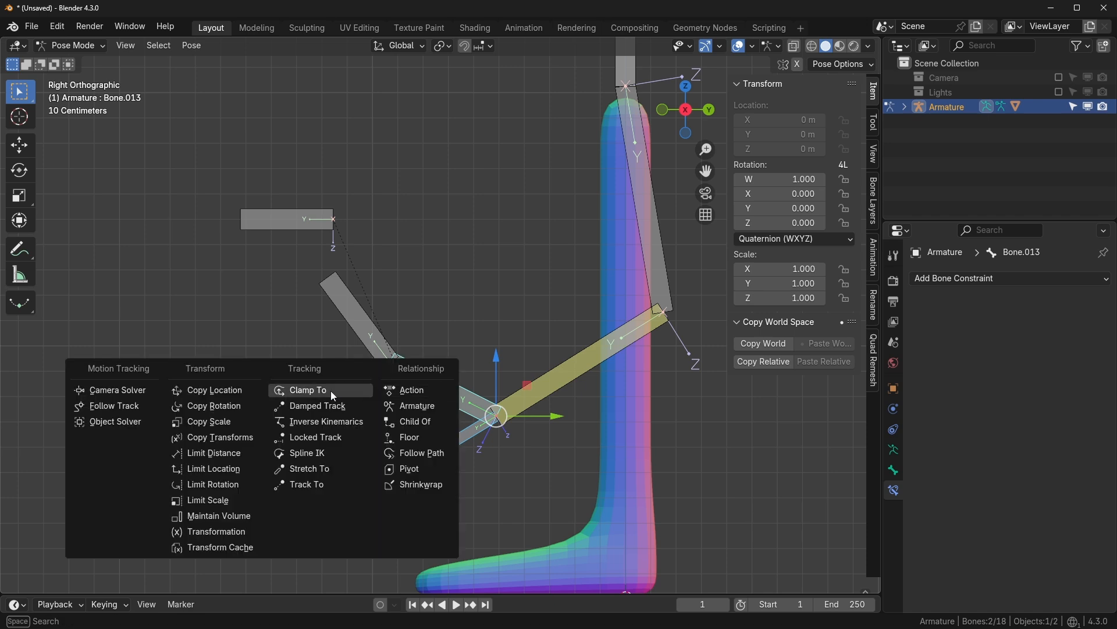
pyautogui.click(240, 403)
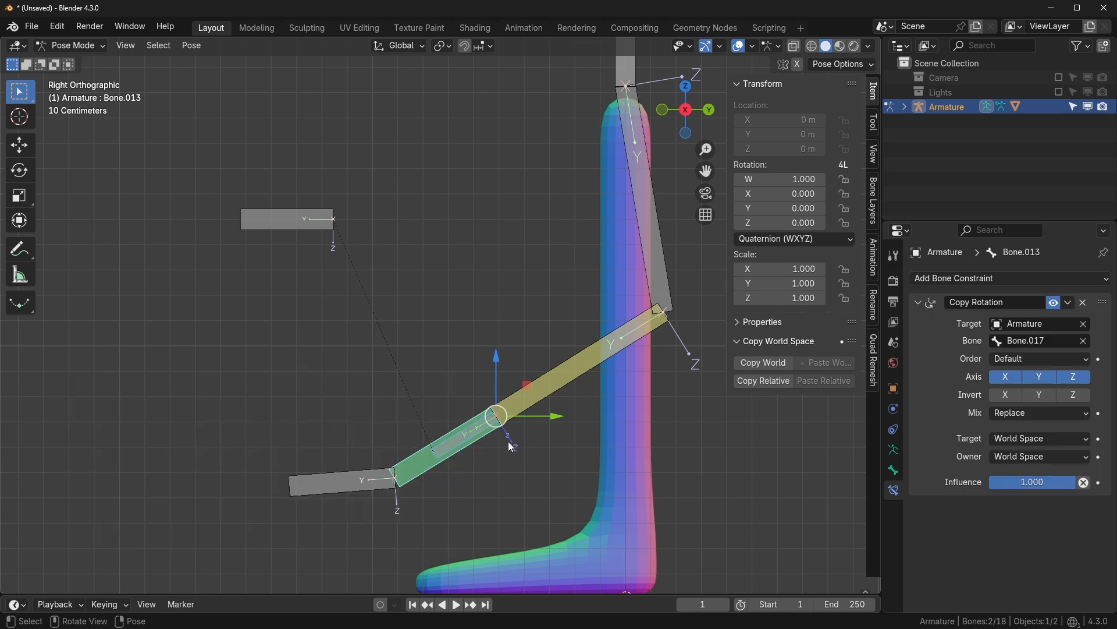
pyautogui.scroll(2, 477, 451)
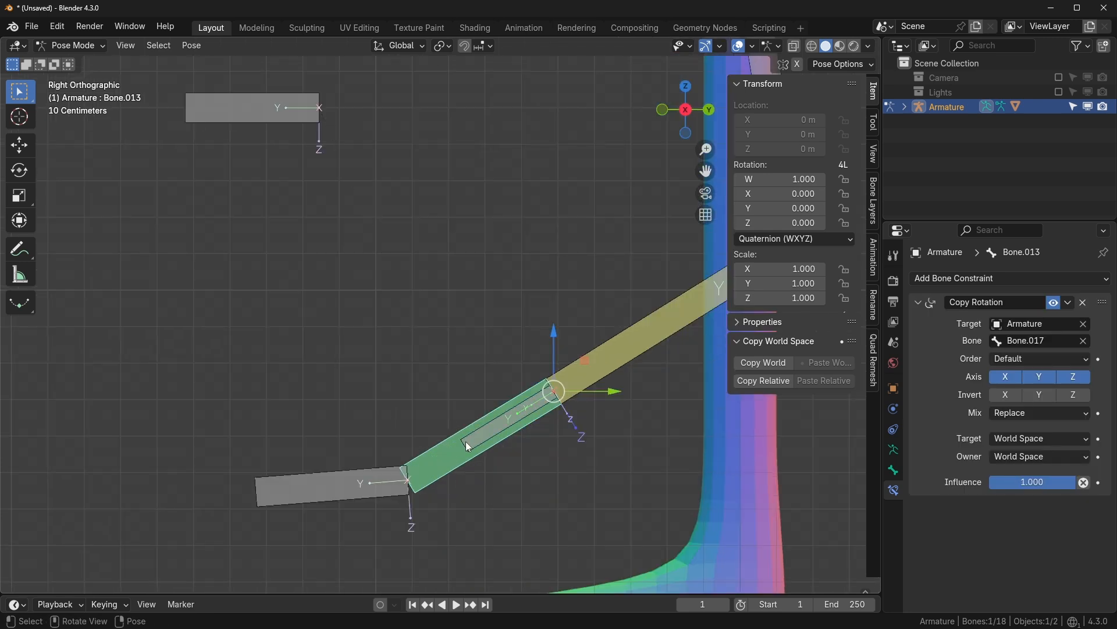
pyautogui.click(466, 441)
pyautogui.press('r')
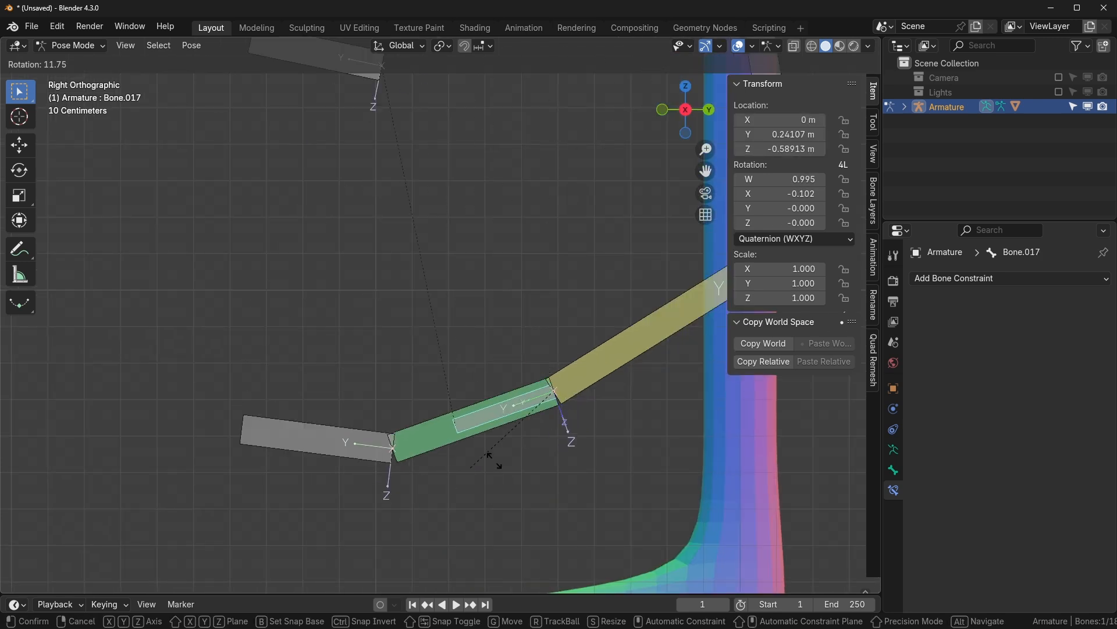
pyautogui.press('Escape')
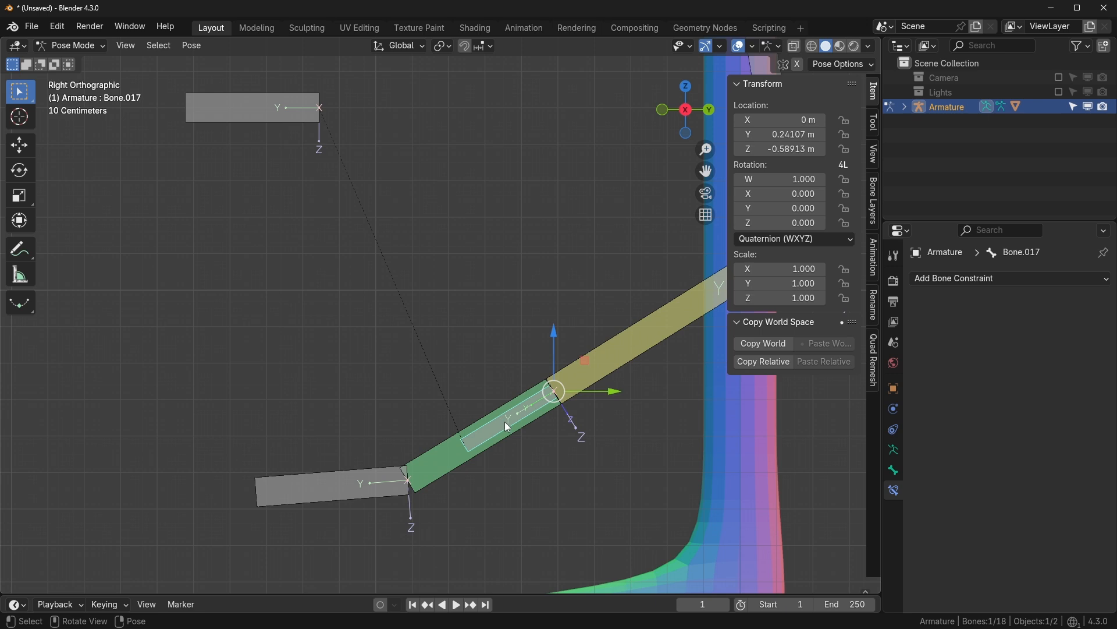
pyautogui.scroll(-2, 512, 424)
pyautogui.scroll(1, 503, 440)
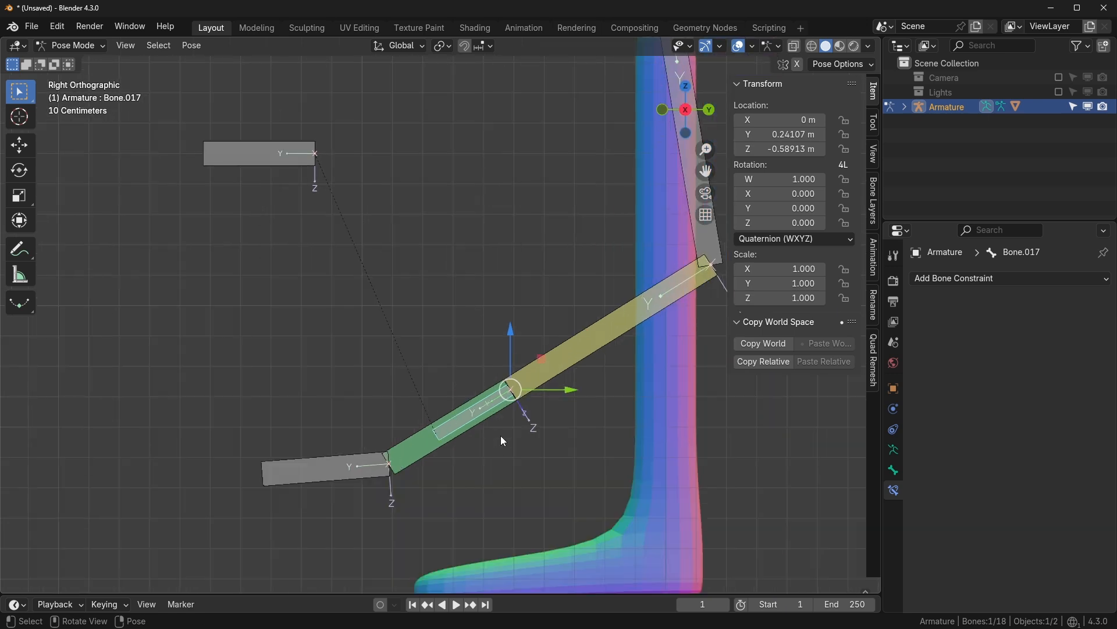
# - Rename Bone.017 to 'IK' and Bone.016 to 'Target'
pyautogui.press('F2')
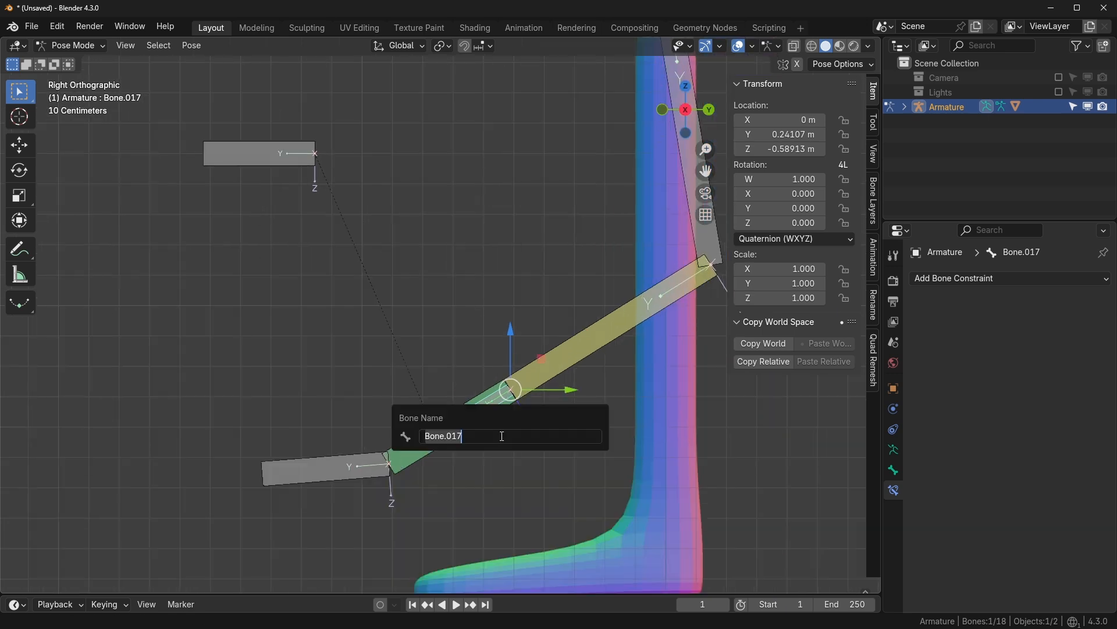
pyautogui.write('IK')
pyautogui.press('Return')
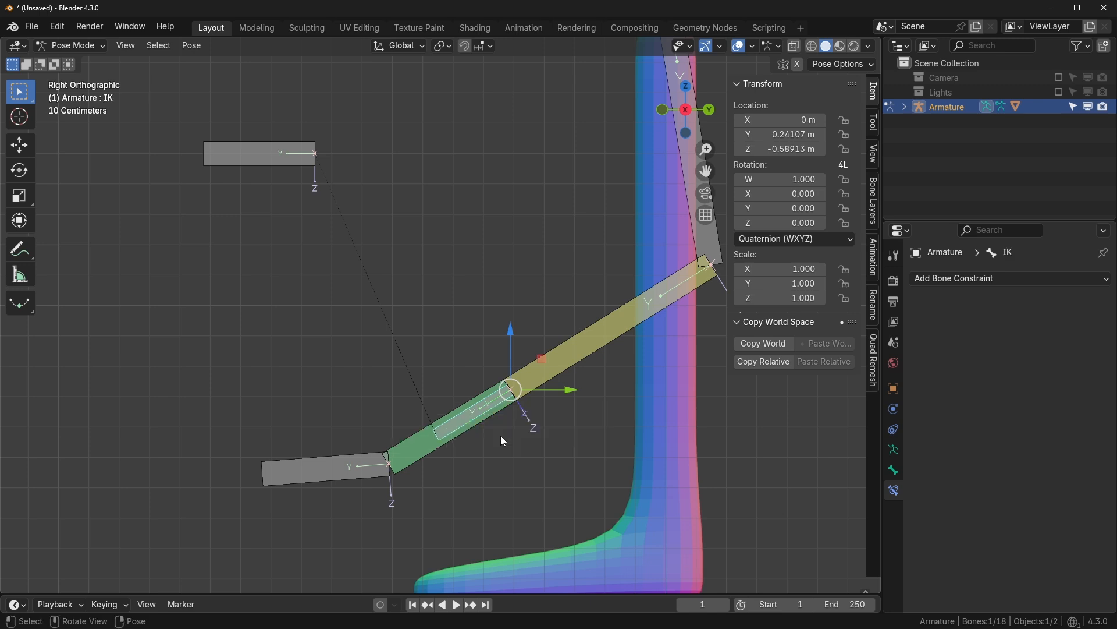
pyautogui.click(272, 160)
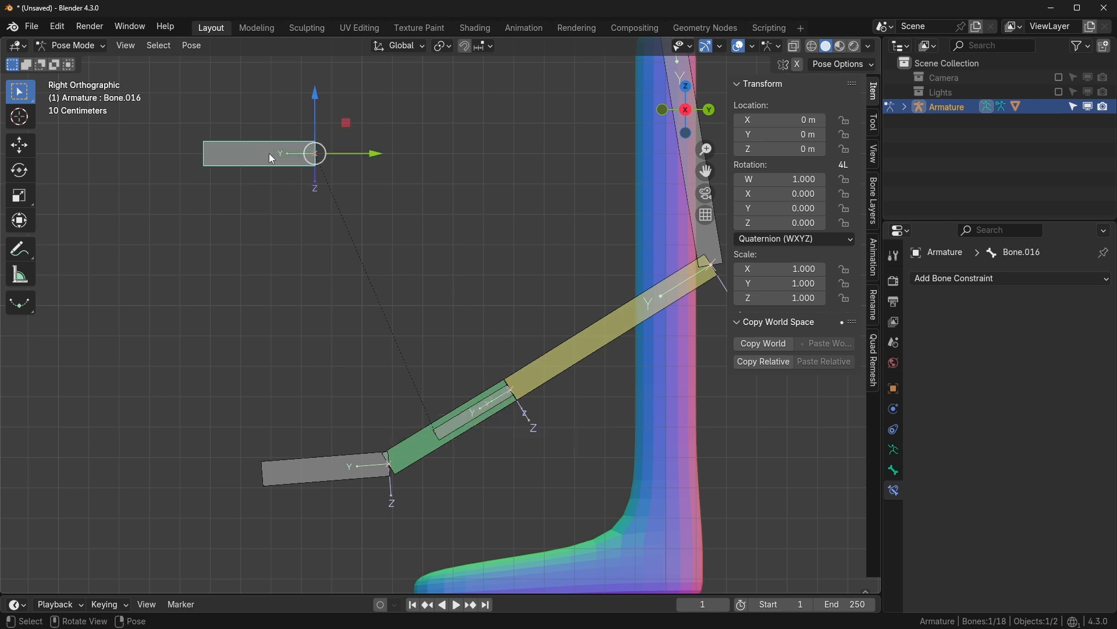
pyautogui.press('F2')
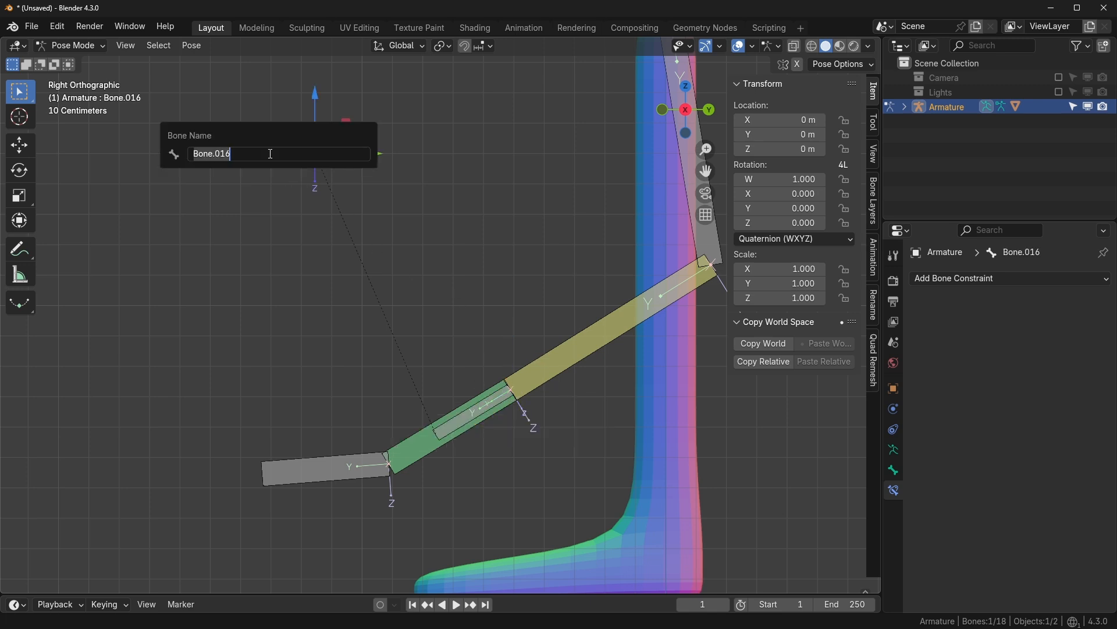
pyautogui.write('Targe')
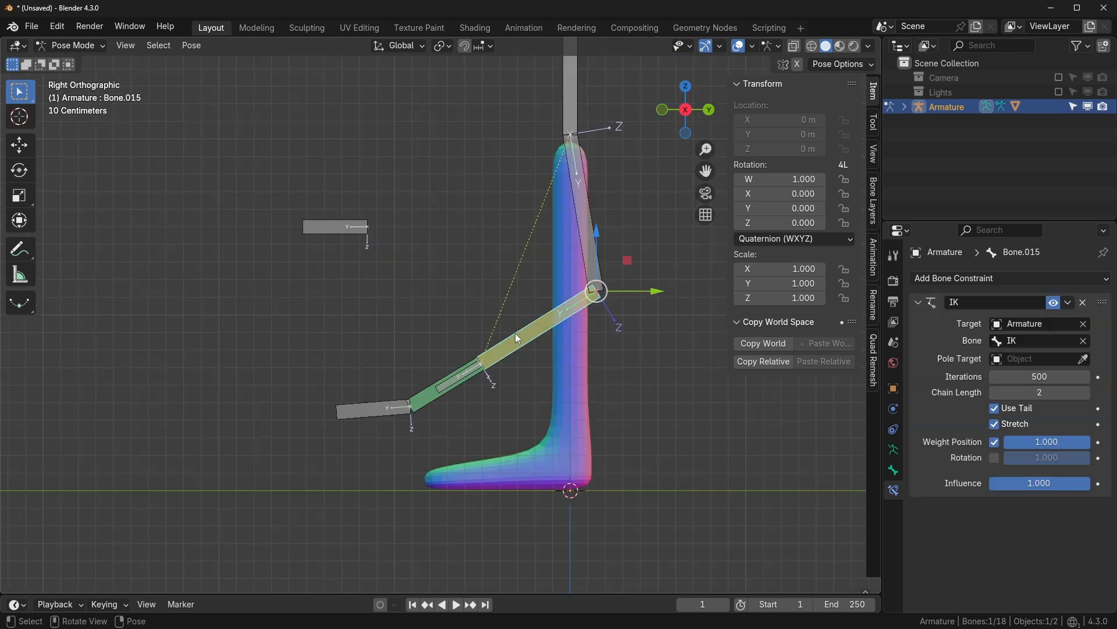
# - Move the IK bone to Y 0.49451 m, Z -1.1924 m, then select Bone.015
pyautogui.click(458, 377)
pyautogui.click(462, 376)
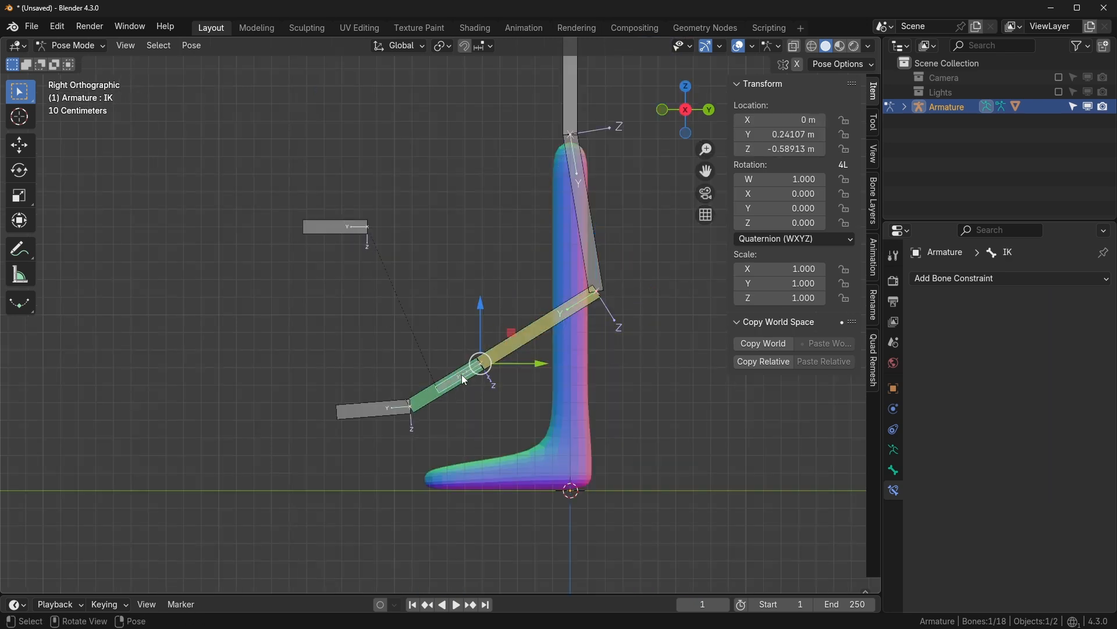
pyautogui.press('g')
pyautogui.click(367, 313)
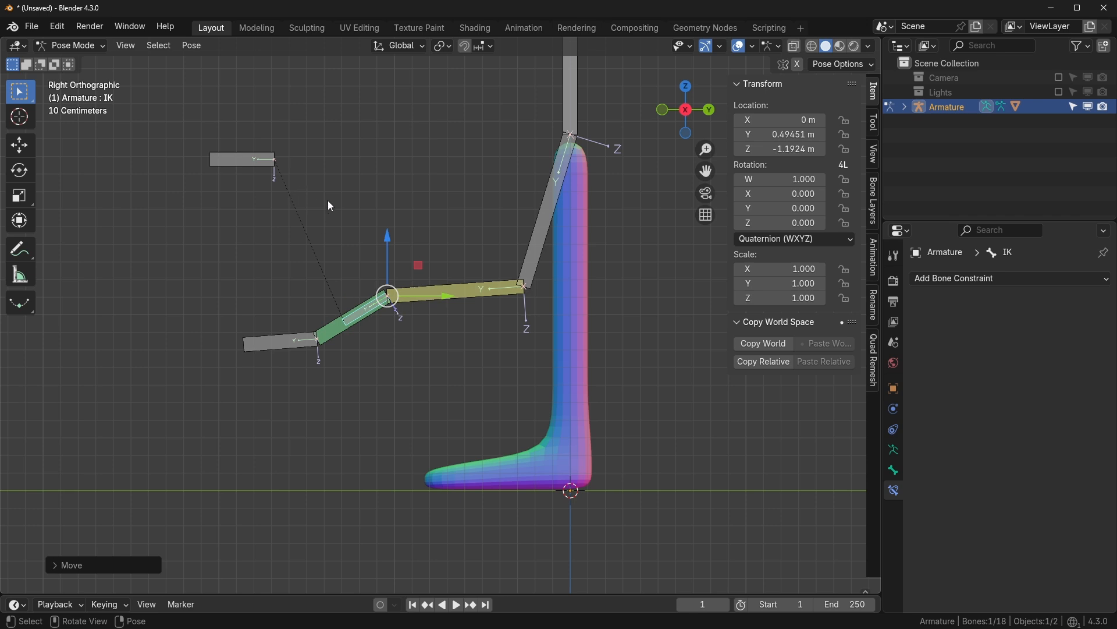
pyautogui.click(456, 288)
pyautogui.scroll(1, 490, 298)
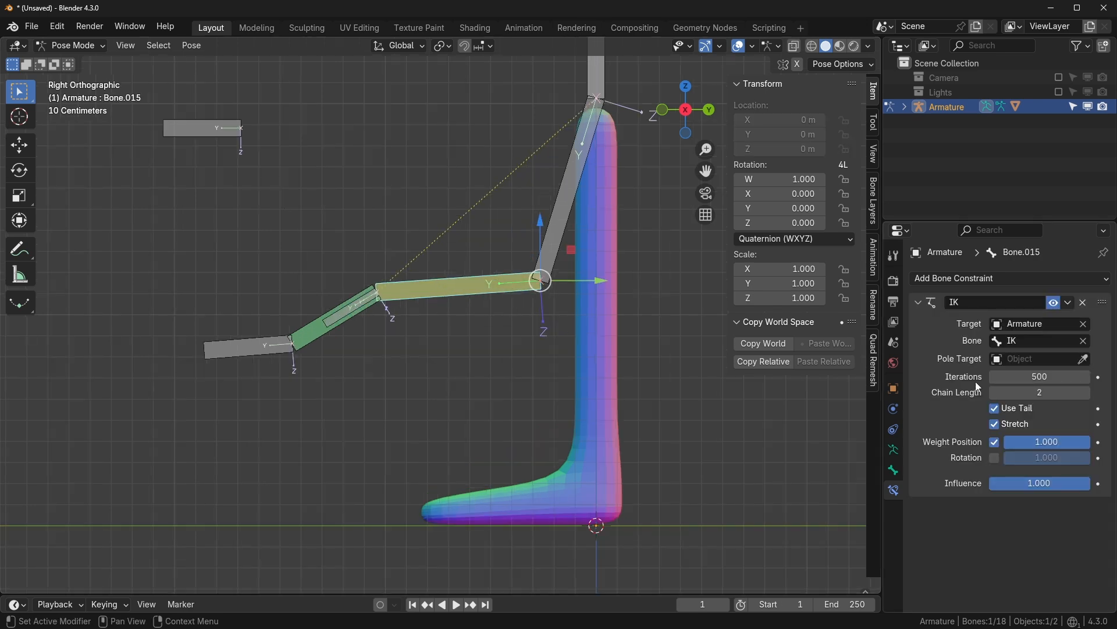
# - Set the IK constraint's Pole Target to the Armature with the Target bone
pyautogui.click(1036, 360)
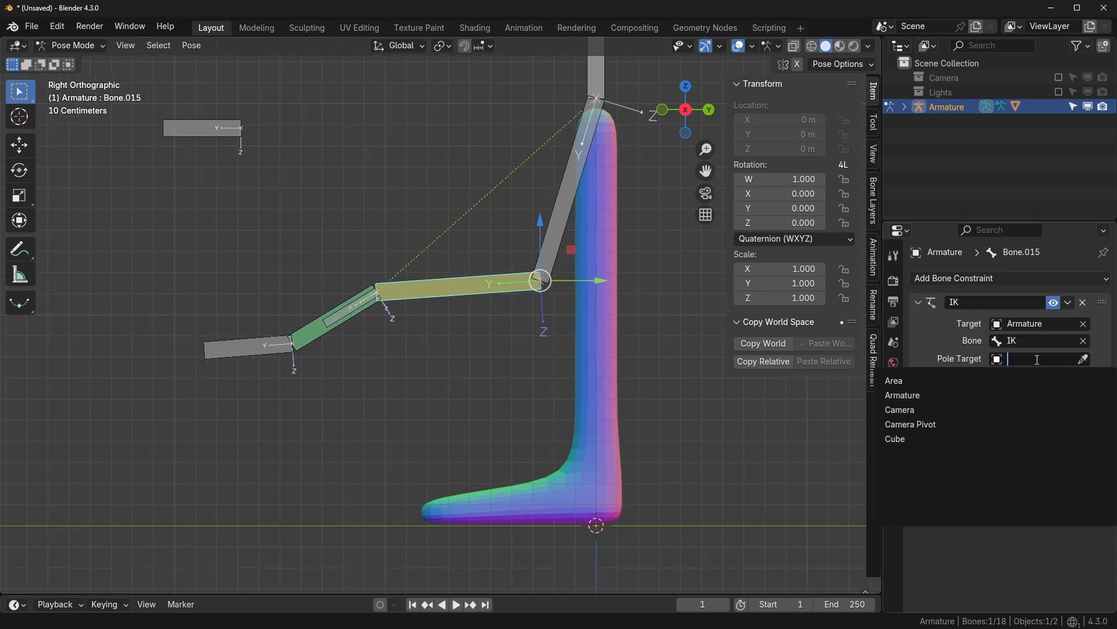
pyautogui.click(915, 396)
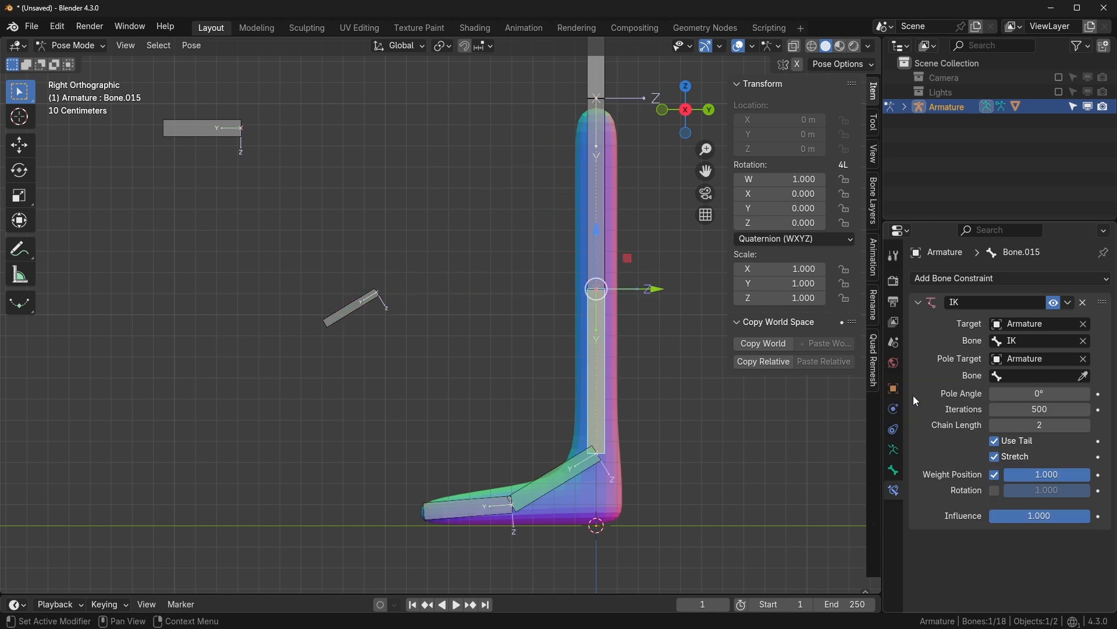
pyautogui.click(1056, 377)
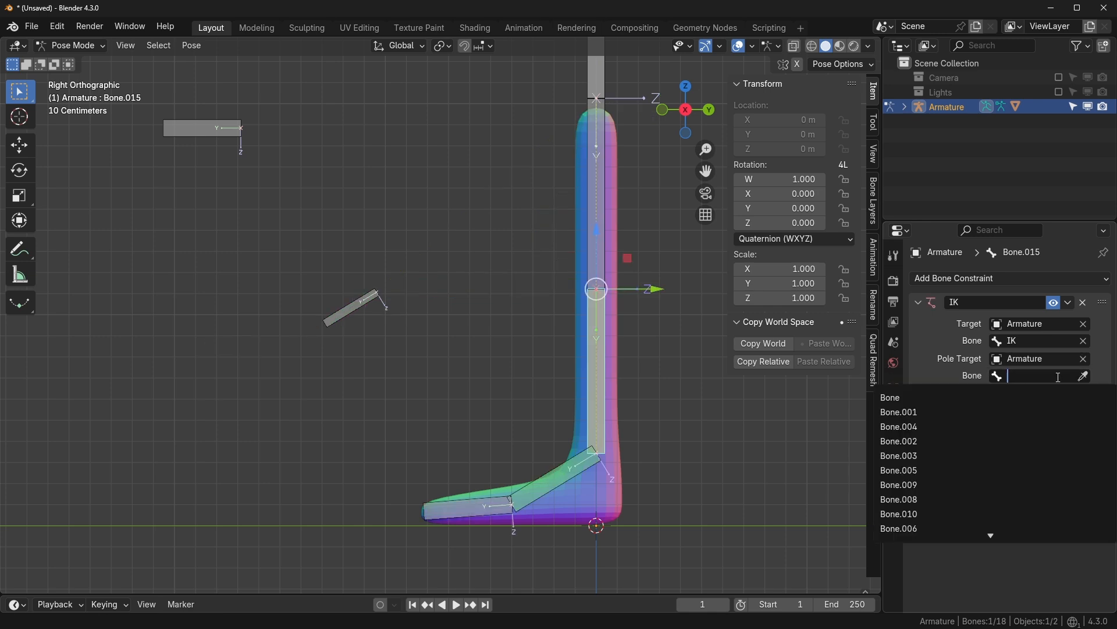
pyautogui.write('targ')
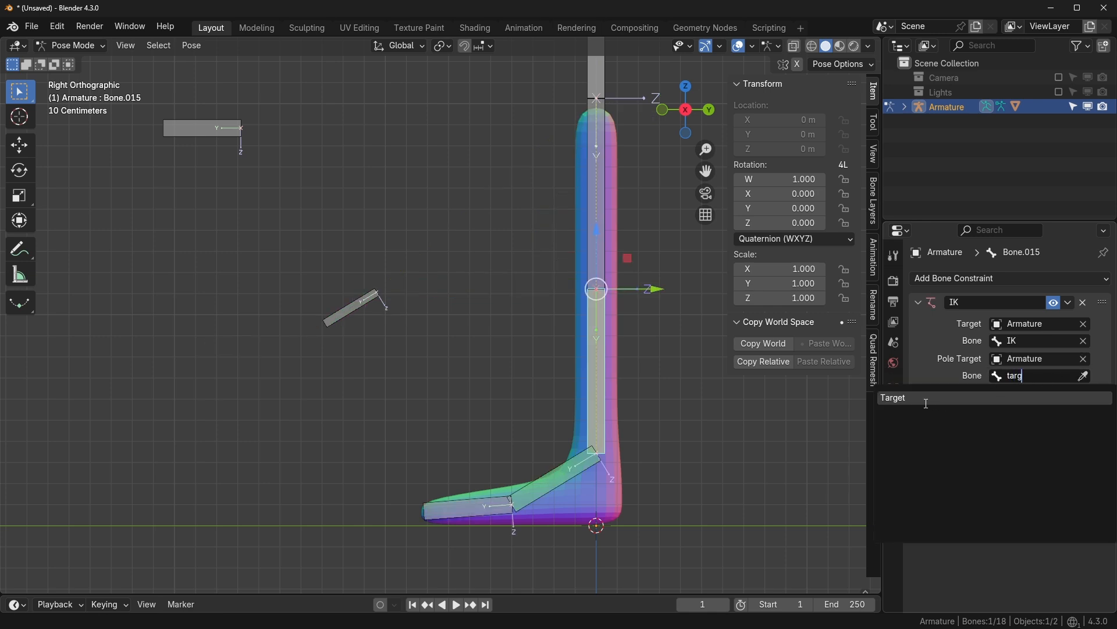
pyautogui.click(923, 403)
# - Move the IK bone down-left to test the leg, then enter Edit Mode
pyautogui.click(333, 318)
pyautogui.press('g')
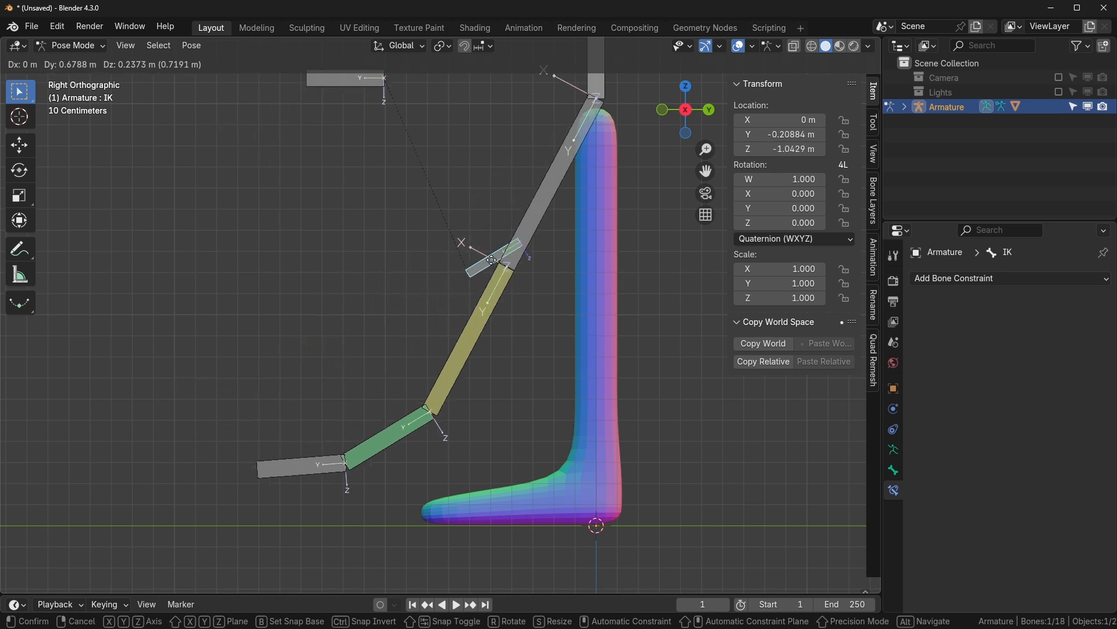
pyautogui.click(351, 307)
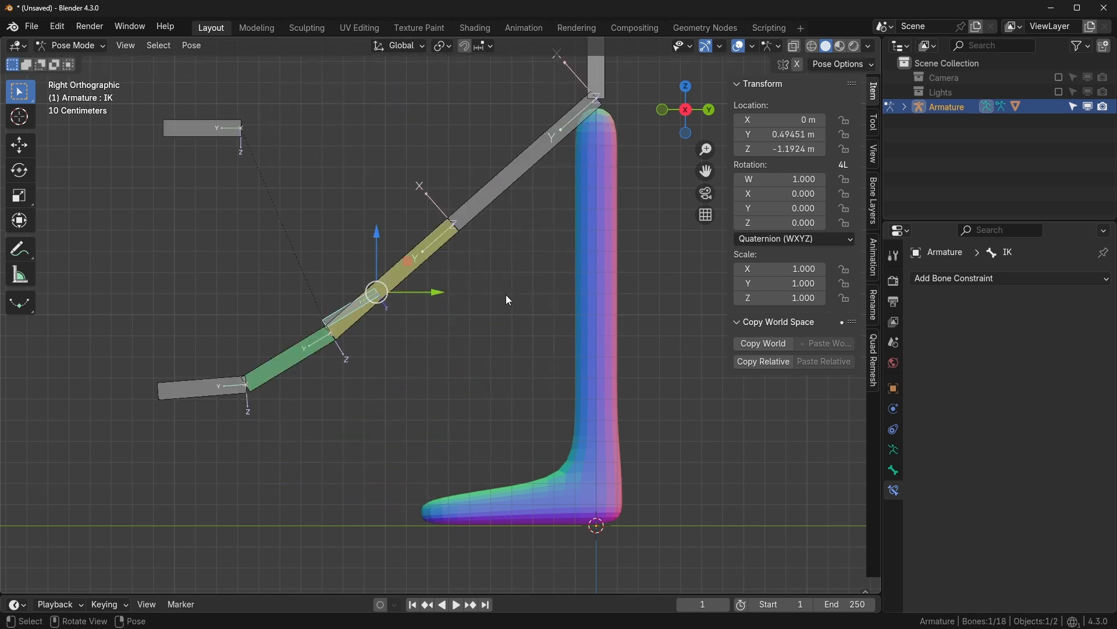
pyautogui.press('Tab')
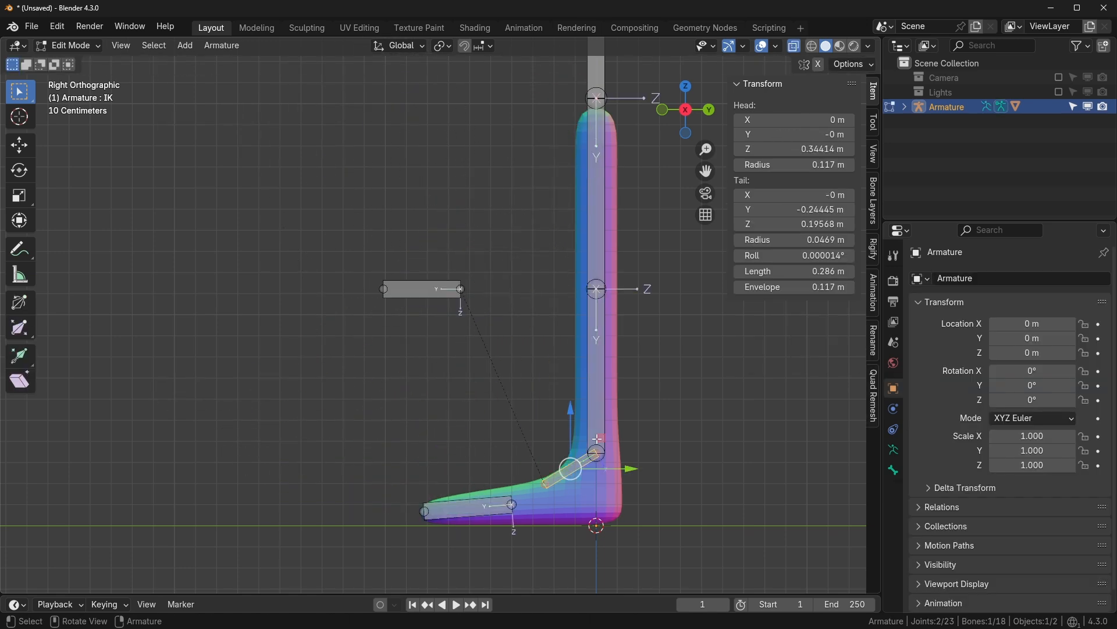
# - Nudge Bone.012's tail forward to Y -0.003219 m, then return to Pose Mode
pyautogui.scroll(1, 612, 364)
pyautogui.keyDown('shift'); pyautogui.moveTo(615, 354); pyautogui.dragTo(551, 347, button='middle'); pyautogui.keyUp('shift')
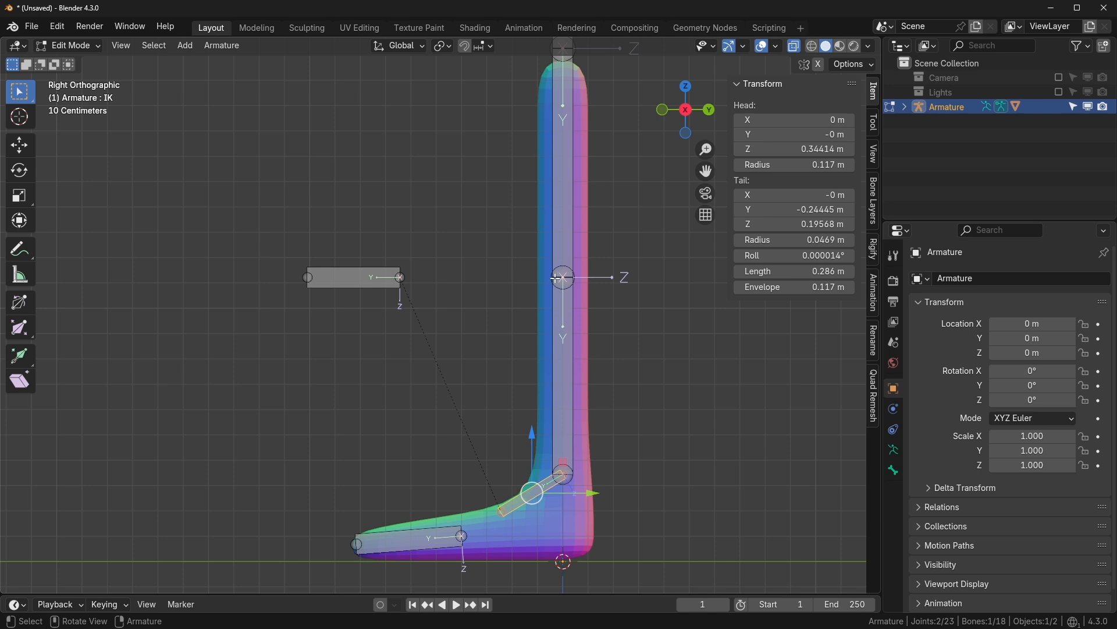
pyautogui.click(556, 278)
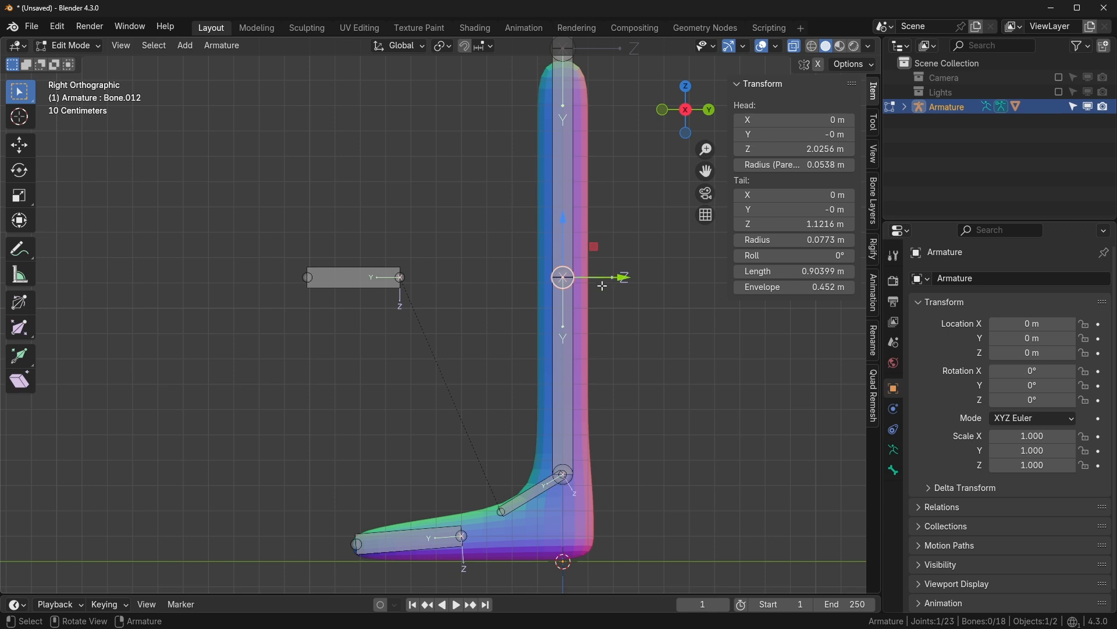
pyautogui.moveTo(621, 278); pyautogui.dragTo(618, 277)
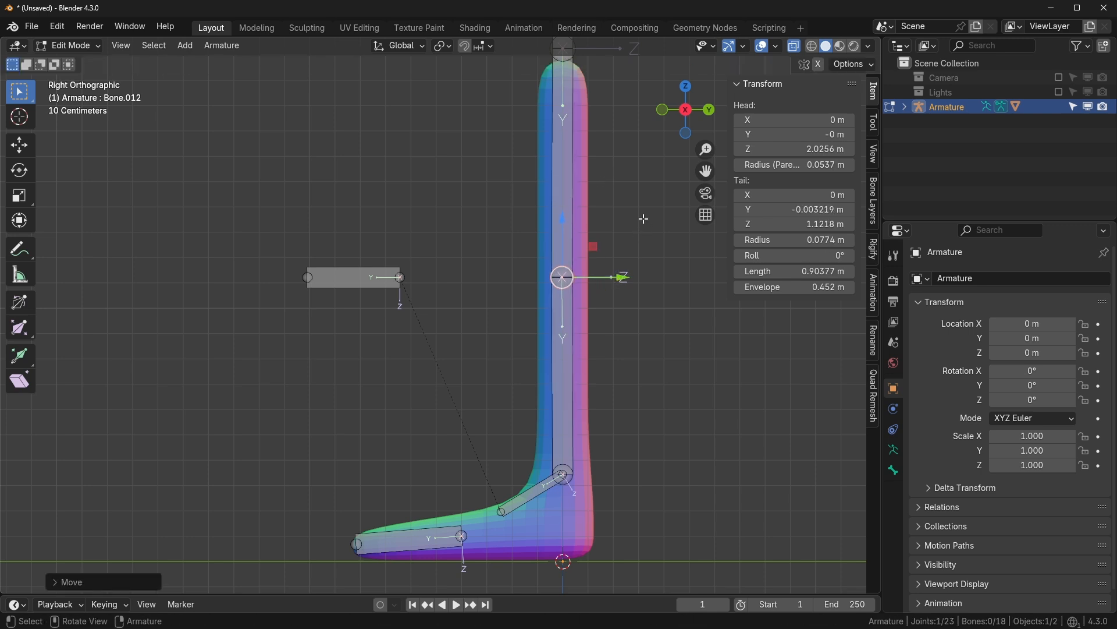
pyautogui.hotkey('ctrl', 'Tab')
# - Move the IK control bone up and to the right
pyautogui.click(288, 290)
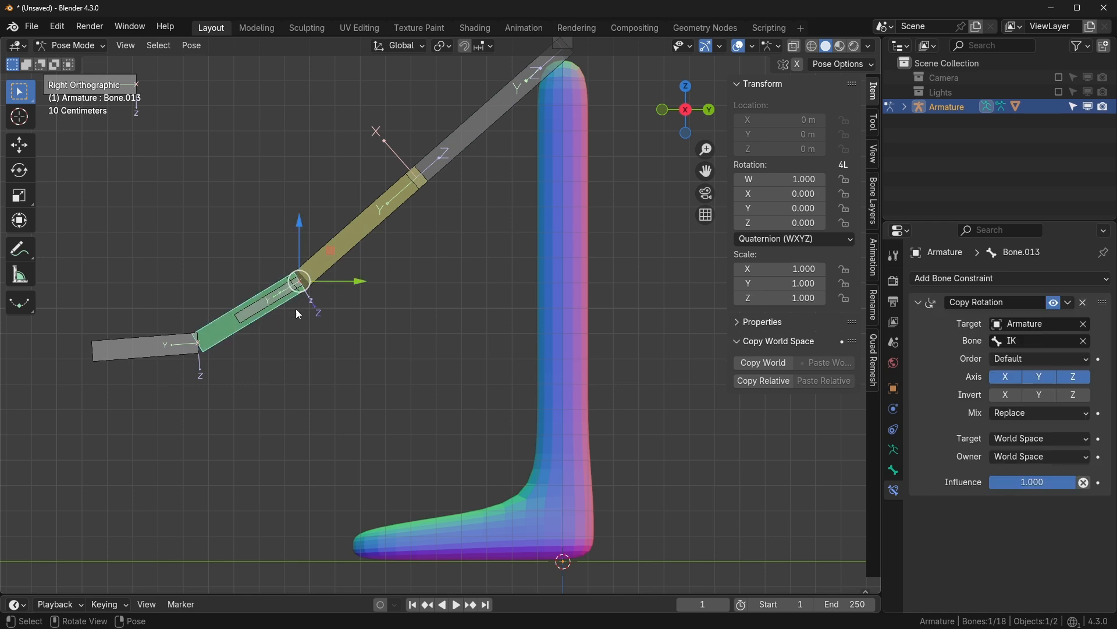
pyautogui.scroll(-2, 296, 308)
pyautogui.click(308, 312)
pyautogui.press('g')
pyautogui.click(438, 296)
pyautogui.moveTo(439, 301); pyautogui.dragTo(482, 251, button='middle')
# - Set Bone.015's IK constraint pole angle to -90°
pyautogui.click(424, 237)
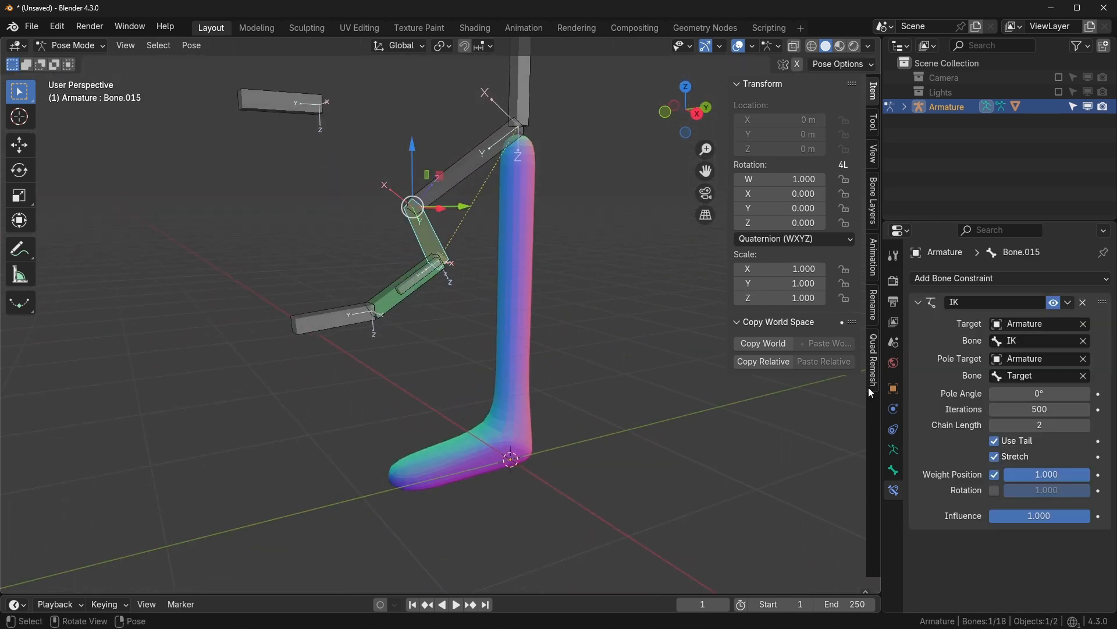
pyautogui.moveTo(728, 398); pyautogui.dragTo(748, 404, button='middle')
pyautogui.moveTo(1072, 391); pyautogui.dragTo(992, 392)
pyautogui.click(1047, 396)
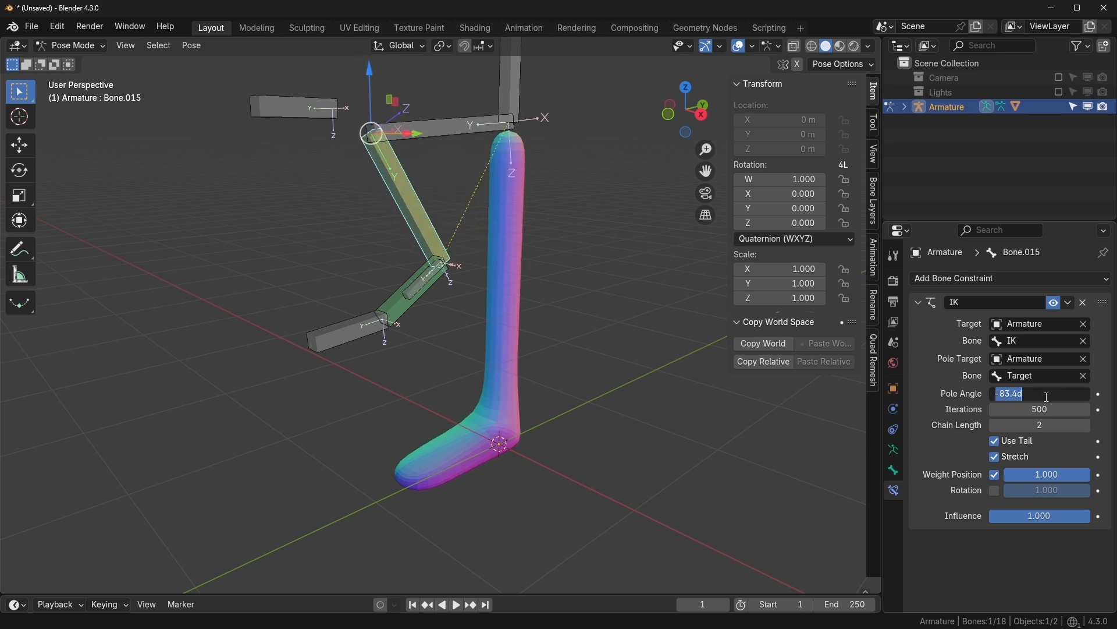
pyautogui.write('-90')
pyautogui.press('Return')
# - In Edit Mode, test a roll on thigh bone Bone.012, then cancel it to keep 0°
pyautogui.moveTo(325, 315); pyautogui.dragTo(292, 285, button='middle')
pyautogui.press('KP_3')
pyautogui.scroll(2, 509, 218)
pyautogui.click(516, 214)
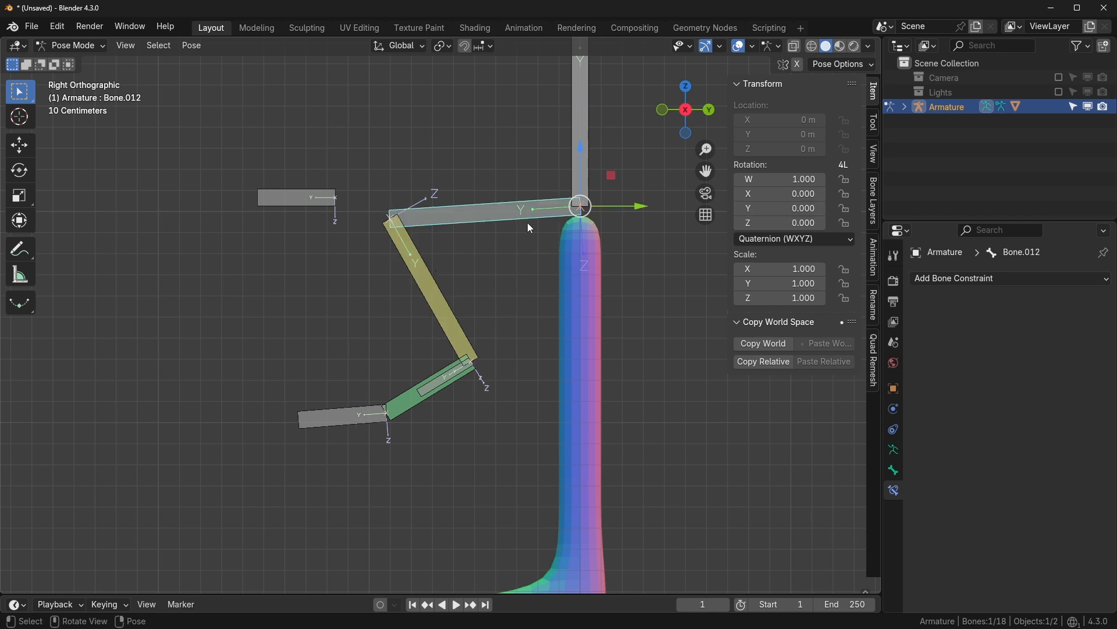
pyautogui.press('Tab')
pyautogui.moveTo(795, 256); pyautogui.dragTo(864, 256)
pyautogui.rightClick(794, 256)
pyautogui.keyDown('shift'); pyautogui.moveTo(594, 406); pyautogui.dragTo(583, 272, button='middle'); pyautogui.keyUp('shift')
pyautogui.keyDown('shift'); pyautogui.moveTo(581, 113); pyautogui.dragTo(580, 168, button='middle'); pyautogui.keyUp('shift')
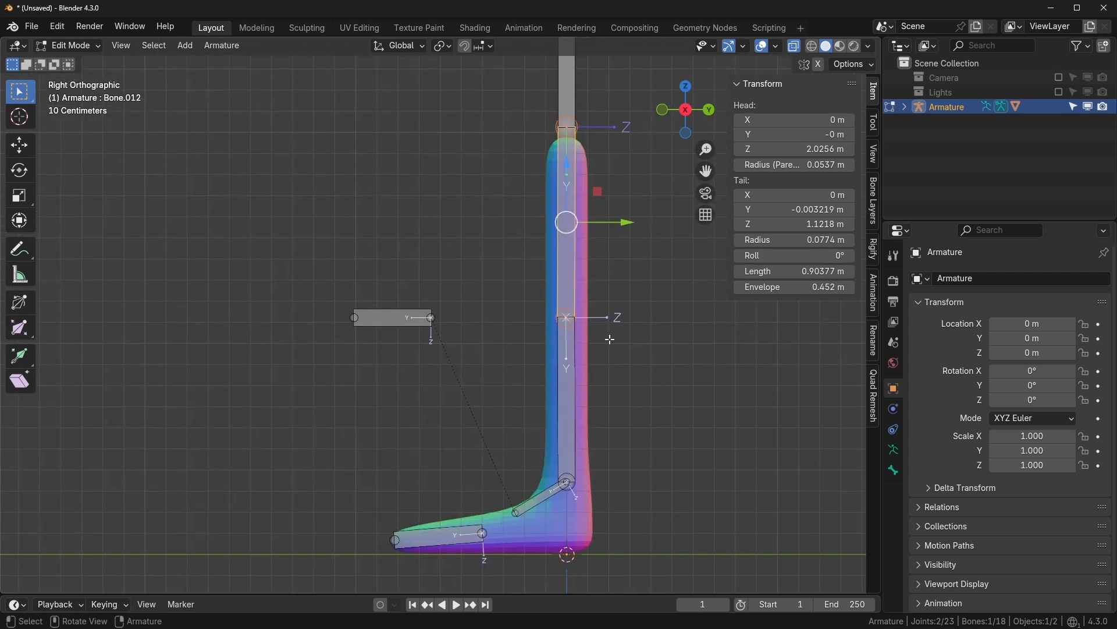
pyautogui.moveTo(666, 292); pyautogui.dragTo(448, 238, button='middle')
# - Back in Pose Mode, try a -137.3° pole angle, then revert to -90°
pyautogui.press('Tab')
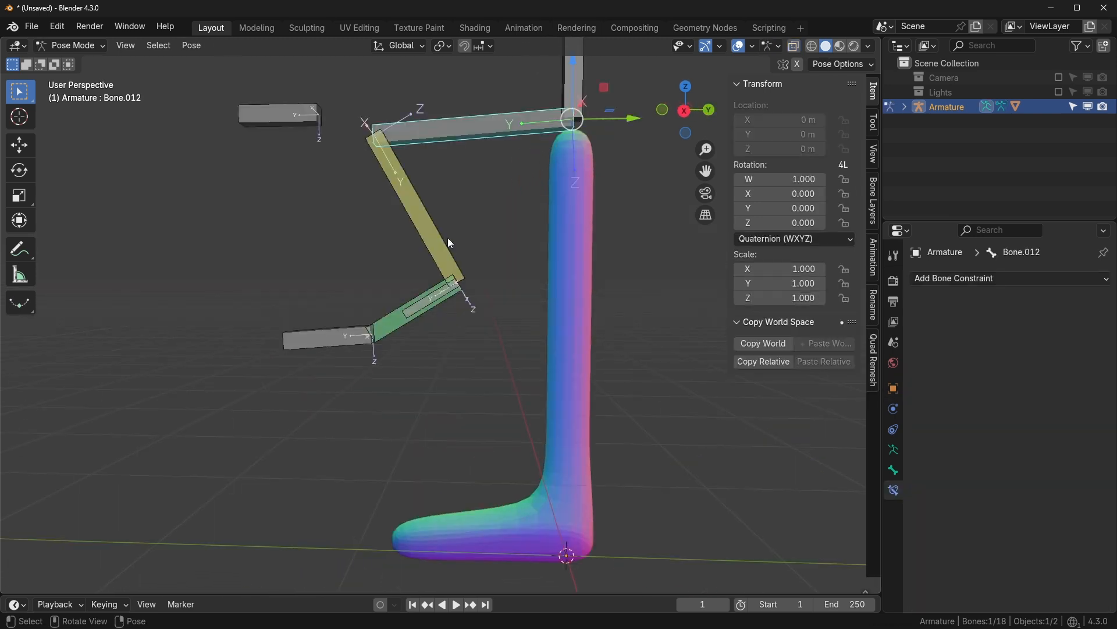
pyautogui.click(448, 238)
pyautogui.moveTo(1007, 393); pyautogui.dragTo(908, 393)
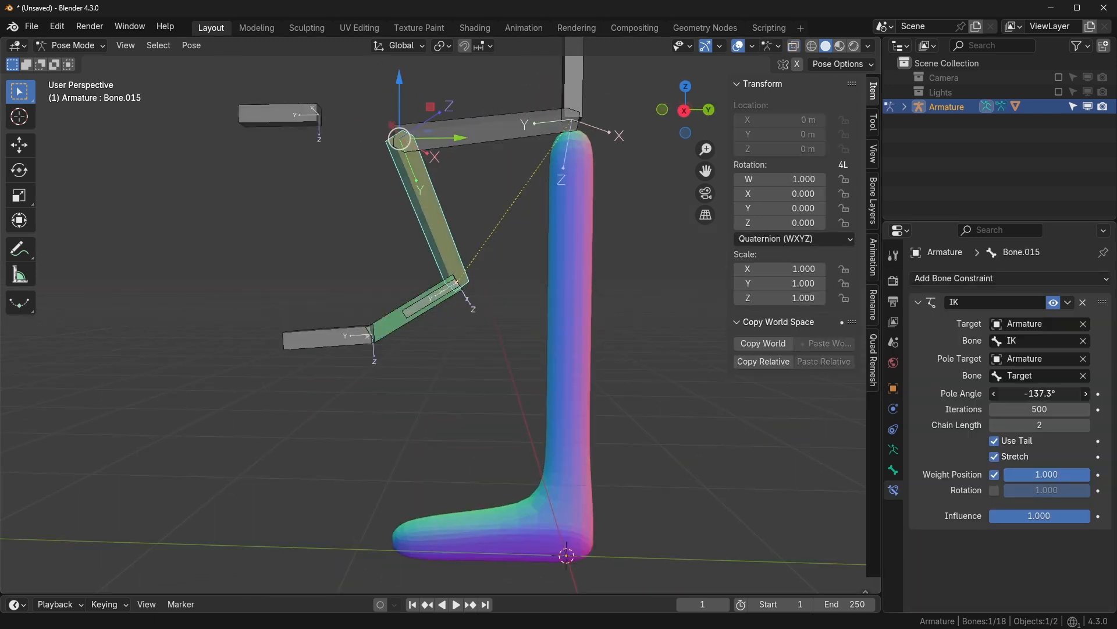
pyautogui.press('Escape')
# - Select the overlapping copy-rotation and IK control bones at the foot
pyautogui.keyDown('shift'); pyautogui.moveTo(262, 114); pyautogui.dragTo(334, 184, button='middle'); pyautogui.keyUp('shift')
pyautogui.keyDown('shift'); pyautogui.moveTo(575, 313); pyautogui.dragTo(579, 245, button='middle'); pyautogui.keyUp('shift')
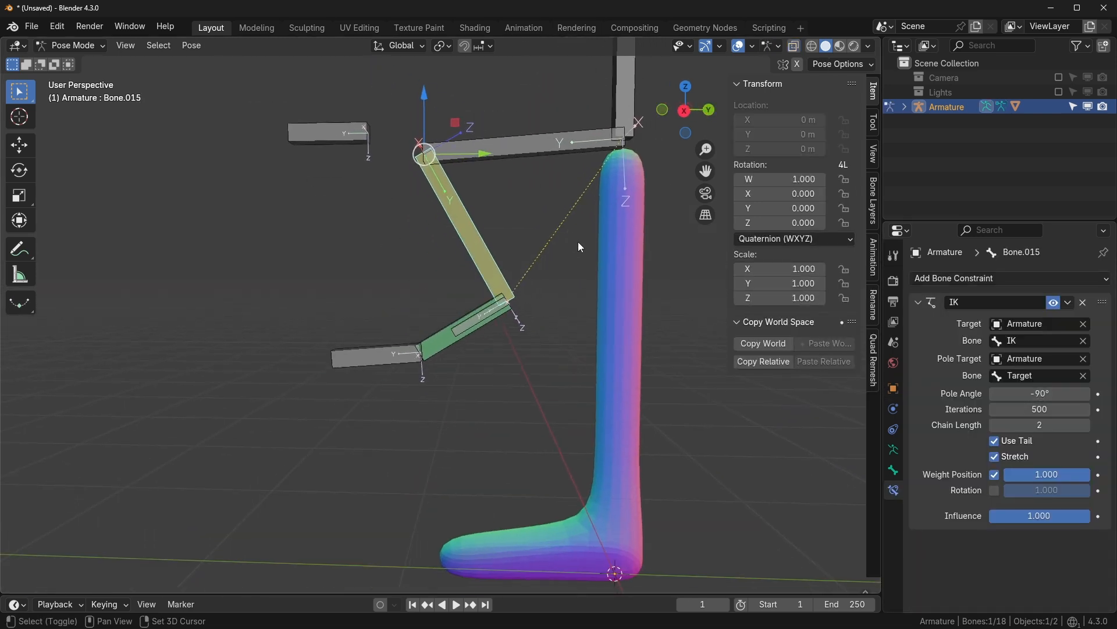
pyautogui.click(487, 312)
pyautogui.click(488, 312)
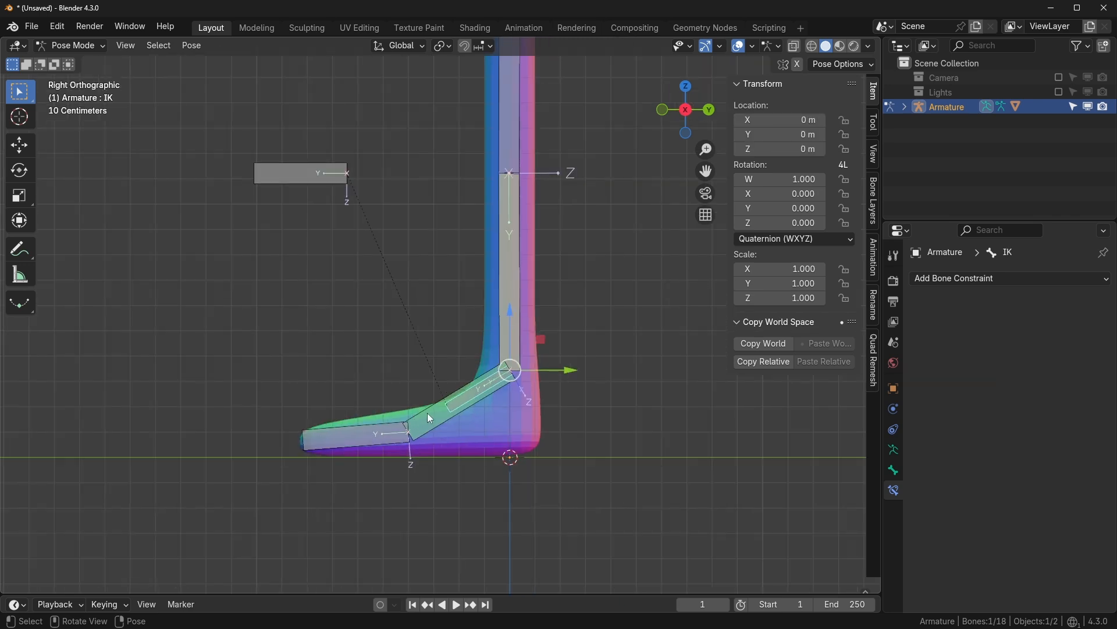
pyautogui.click(427, 412)
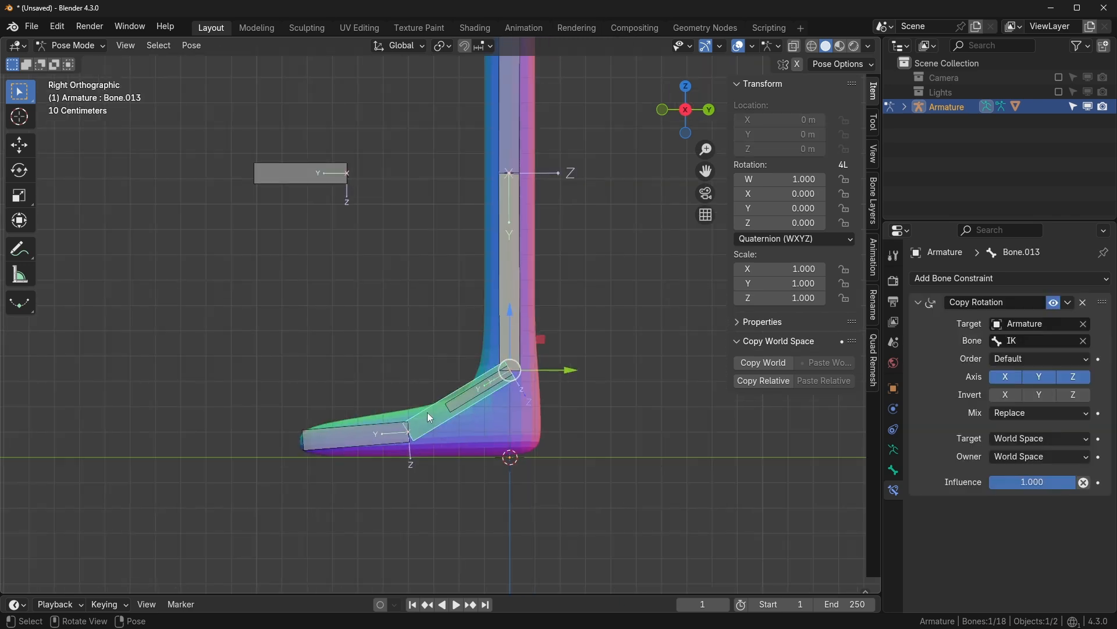
# - Select the angled foot bone and switch the armature into Edit Mode
pyautogui.click(336, 423)
pyautogui.keyDown('shift'); pyautogui.moveTo(563, 250); pyautogui.dragTo(519, 239, button='middle'); pyautogui.keyUp('shift')
pyautogui.click(523, 241)
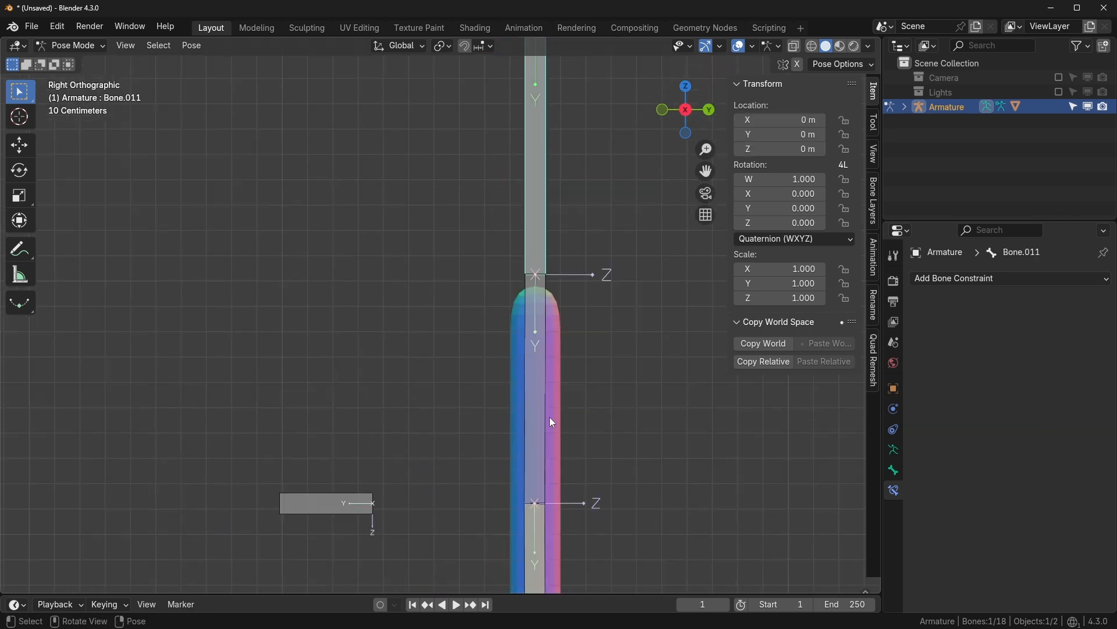
pyautogui.scroll(-2, 552, 414)
pyautogui.keyDown('shift'); pyautogui.moveTo(582, 485); pyautogui.dragTo(587, 270, button='middle'); pyautogui.keyUp('shift')
pyautogui.scroll(5, 573, 373)
pyautogui.keyDown('shift'); pyautogui.moveTo(581, 416); pyautogui.dragTo(581, 321, button='middle'); pyautogui.keyUp('shift')
pyautogui.click(516, 419)
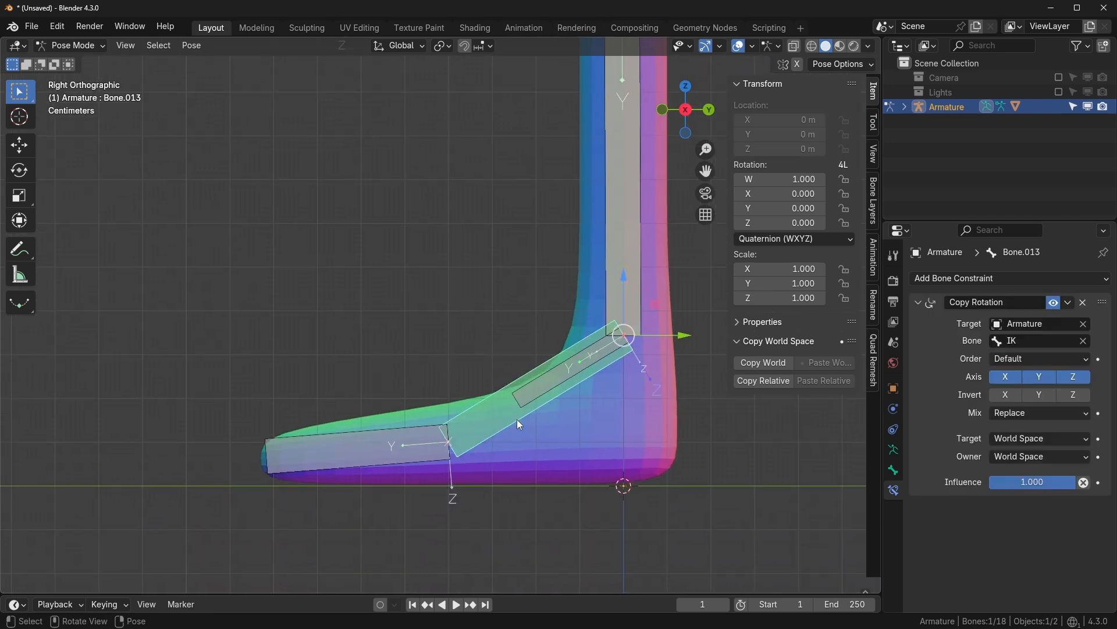
pyautogui.press('Tab')
pyautogui.scroll(-1, 506, 424)
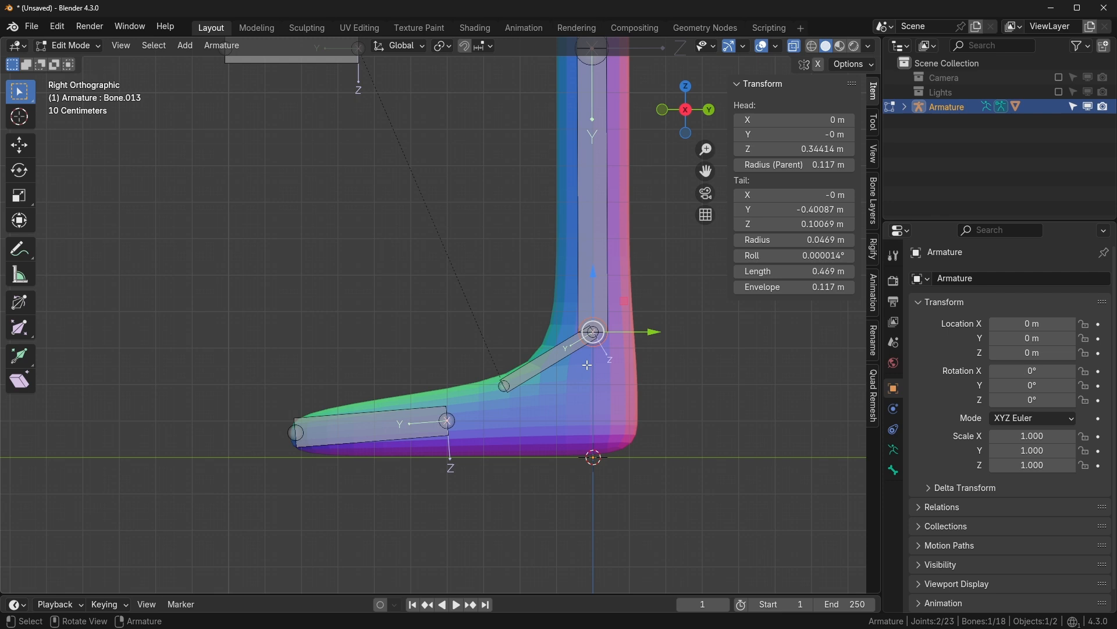
# - Reveal the hidden bone with Alt+H and delete that duplicate bone
pyautogui.hotkey('alt', 'h')
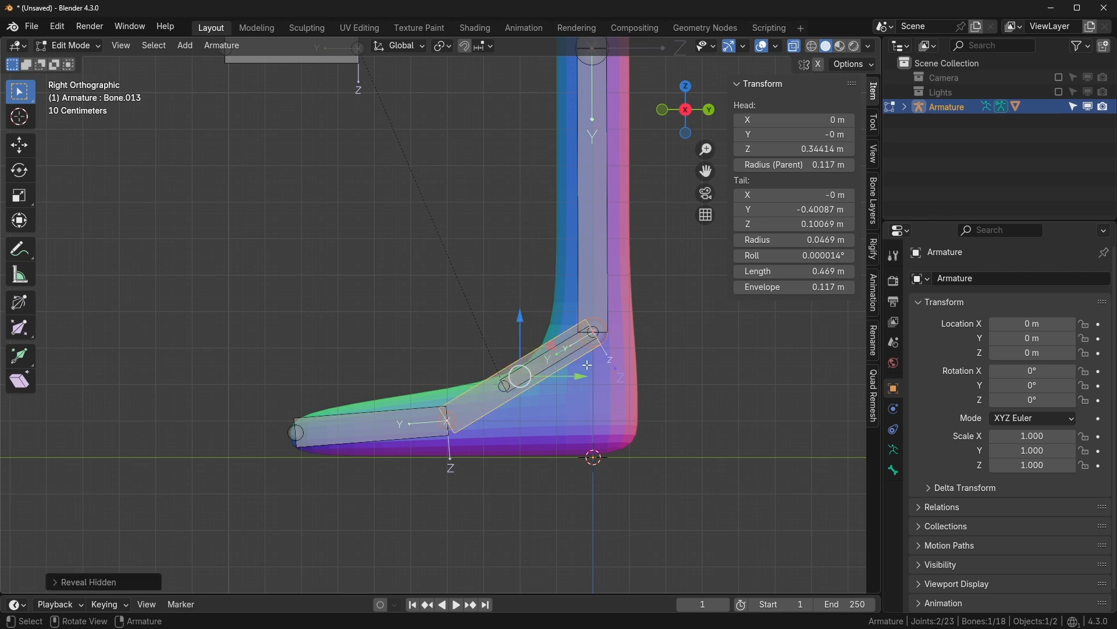
pyautogui.click(490, 411)
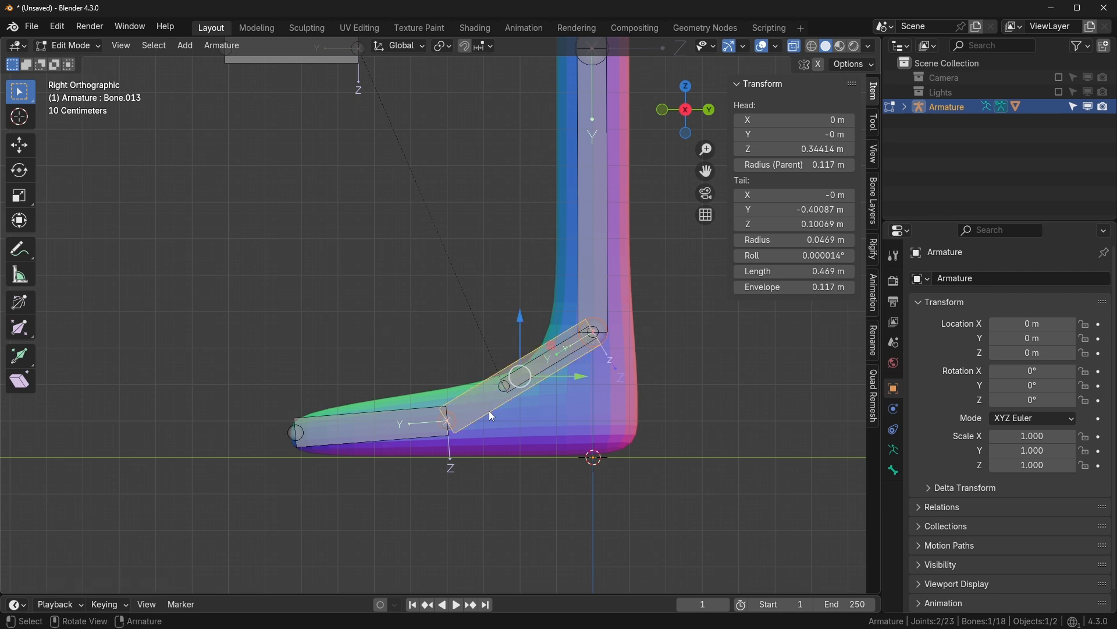
pyautogui.press('x')
pyautogui.click(438, 411)
# - Delete the horizontal toe bone Bone.014
pyautogui.click(385, 424)
pyautogui.press('x')
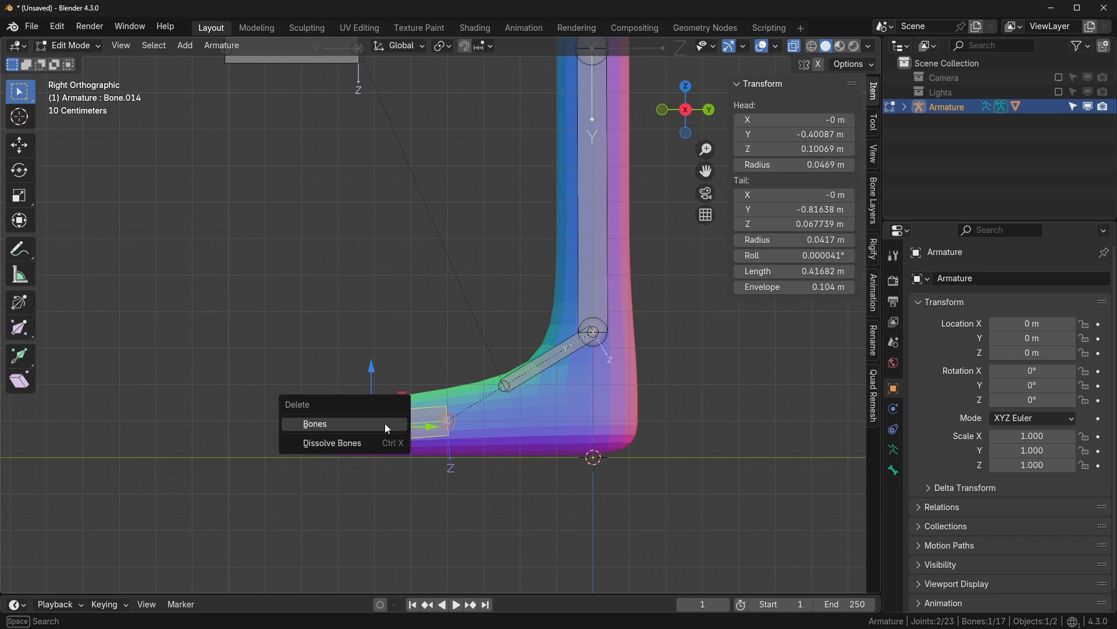
pyautogui.click(385, 424)
pyautogui.scroll(-1, 768, 412)
pyautogui.click(894, 449)
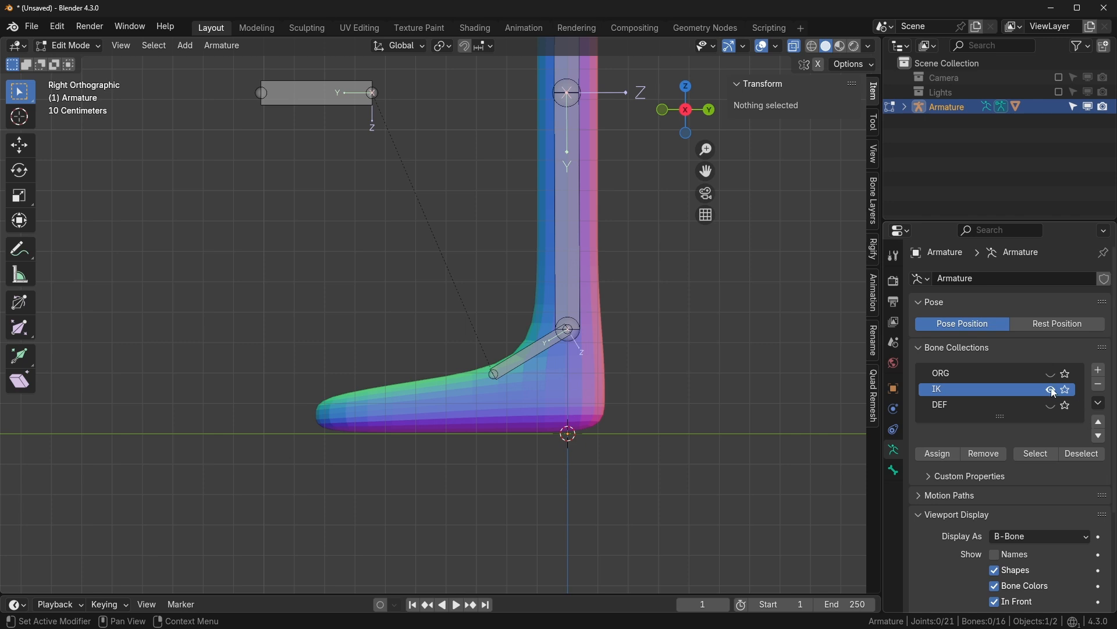
# - Show the DEF bone collection and switch to Pose Mode
pyautogui.click(1052, 406)
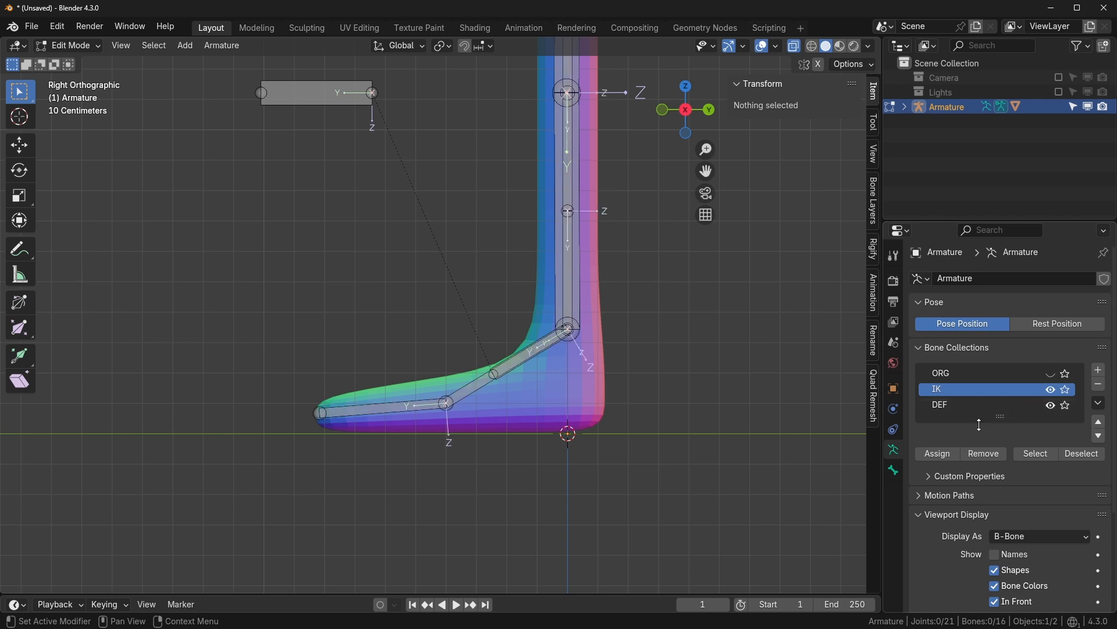
pyautogui.scroll(3, 510, 424)
pyautogui.hotkey('ctrl', 'Tab')
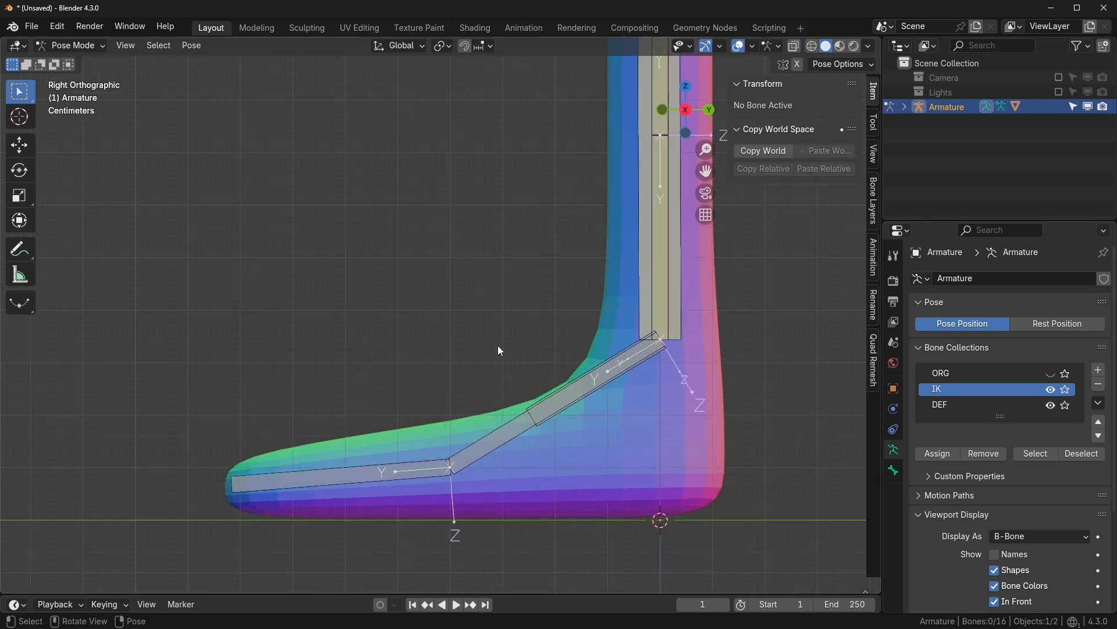
# - Give the IK foot bone a thicker B-Bone display using Quick Favorites
pyautogui.click(554, 388)
pyautogui.press('q')
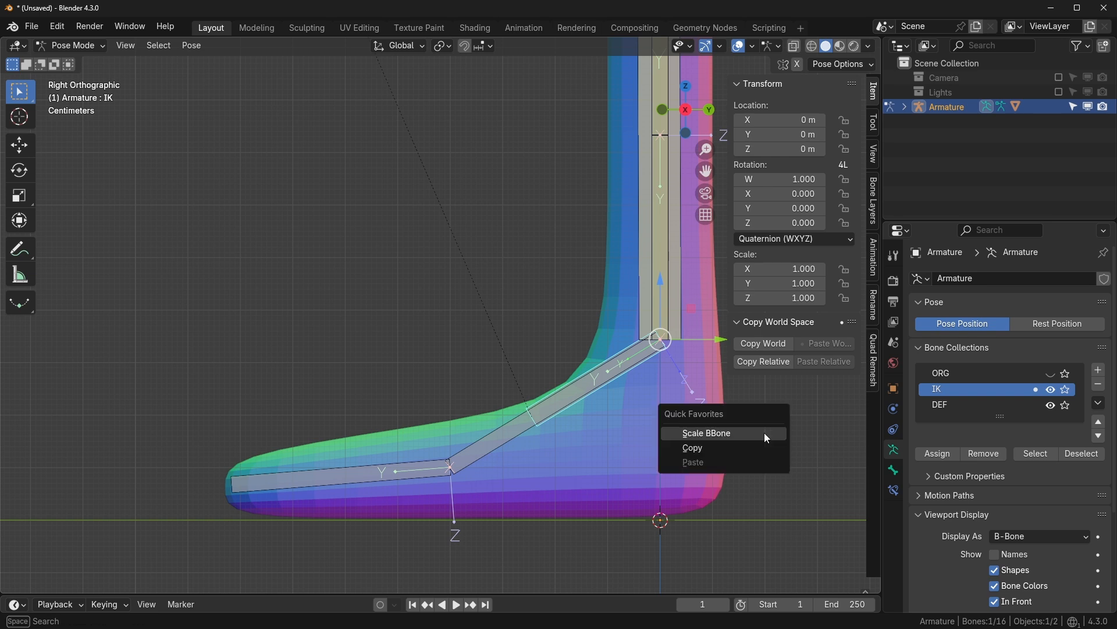
pyautogui.click(765, 434)
pyautogui.click(56, 425)
pyautogui.hotkey('alt', 'a')
pyautogui.click(547, 389)
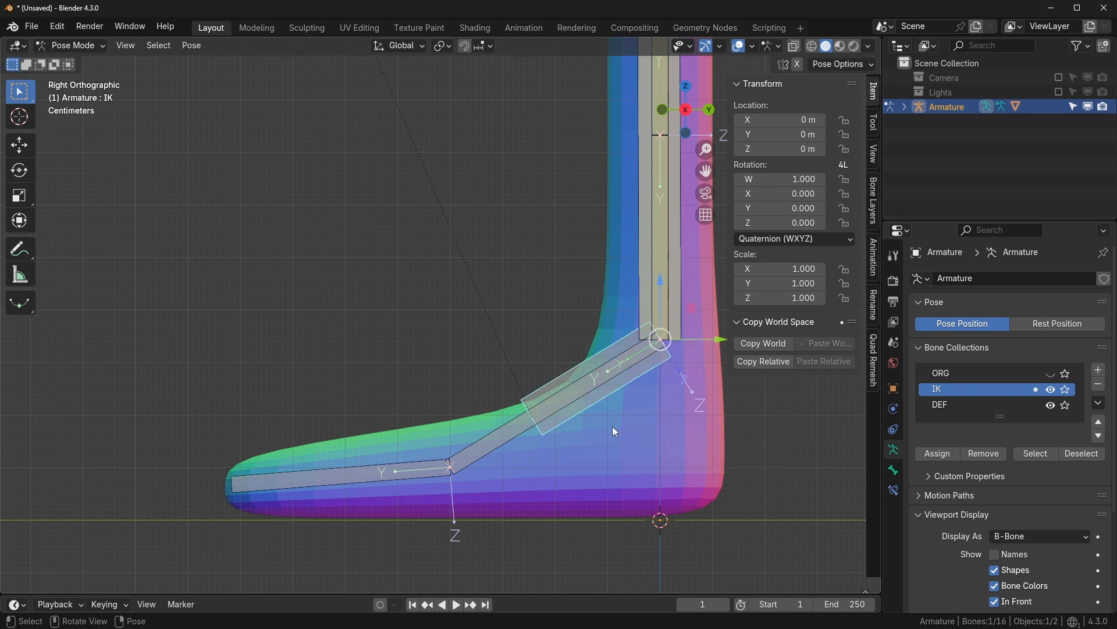
pyautogui.press('g')
pyautogui.press('Escape')
# - Select the IK foot bone and deform foot bone Bone.006, with Bone.006 active
pyautogui.click(509, 424)
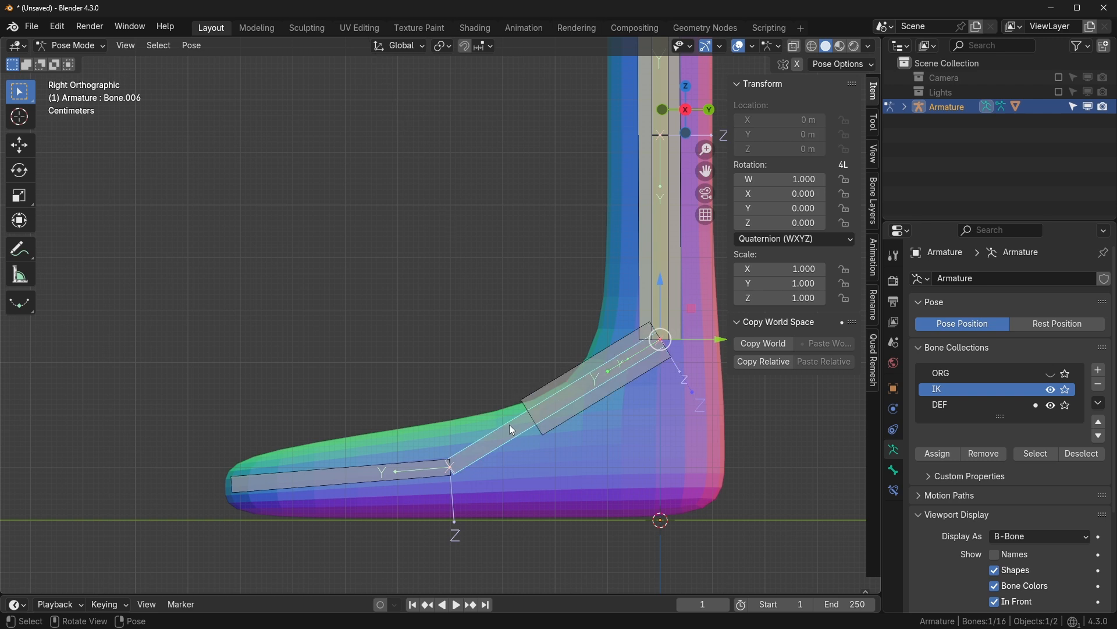
pyautogui.click(544, 398)
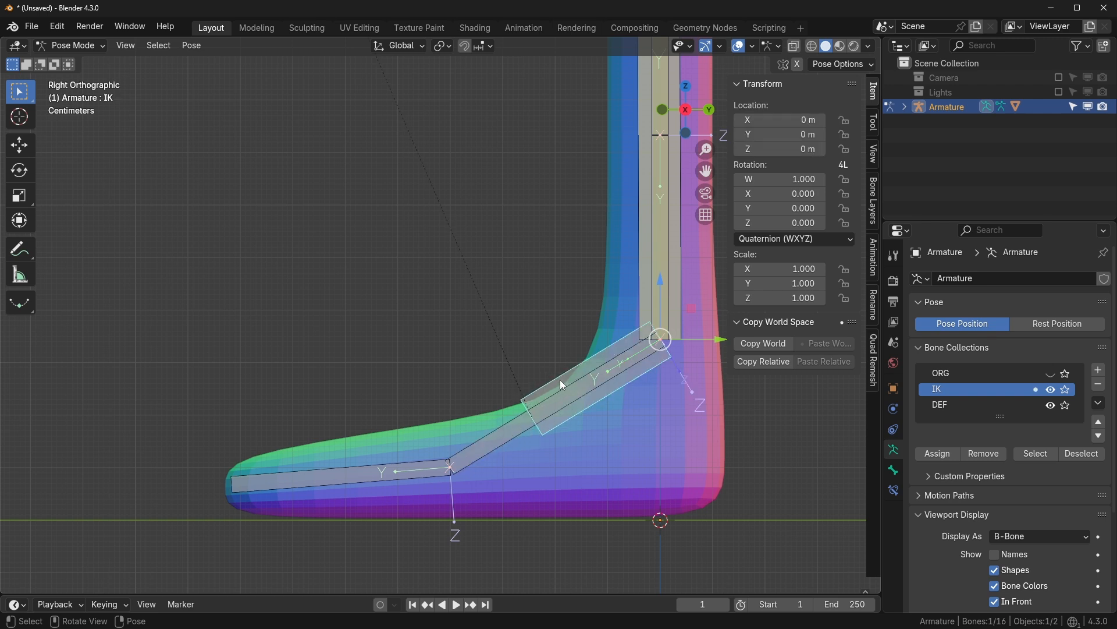
pyautogui.keyDown('shift'); pyautogui.click(504, 435); pyautogui.keyUp('shift')
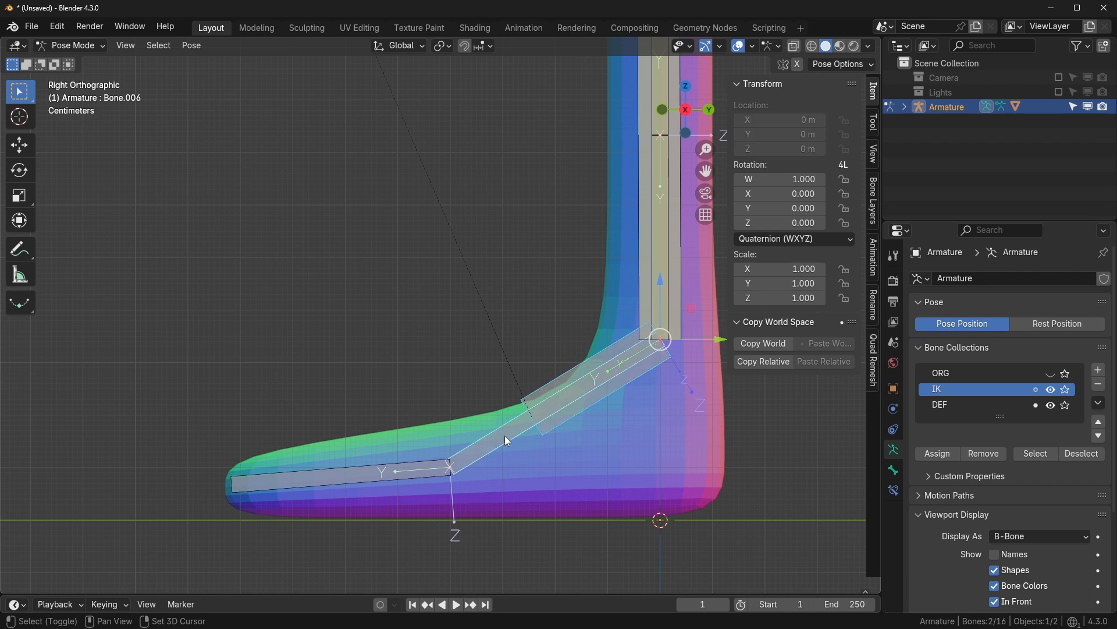
# - Add a Copy Rotation constraint to Bone.006 that targets the IK foot bone
pyautogui.hotkey('shift', 'ctrl', 'c')
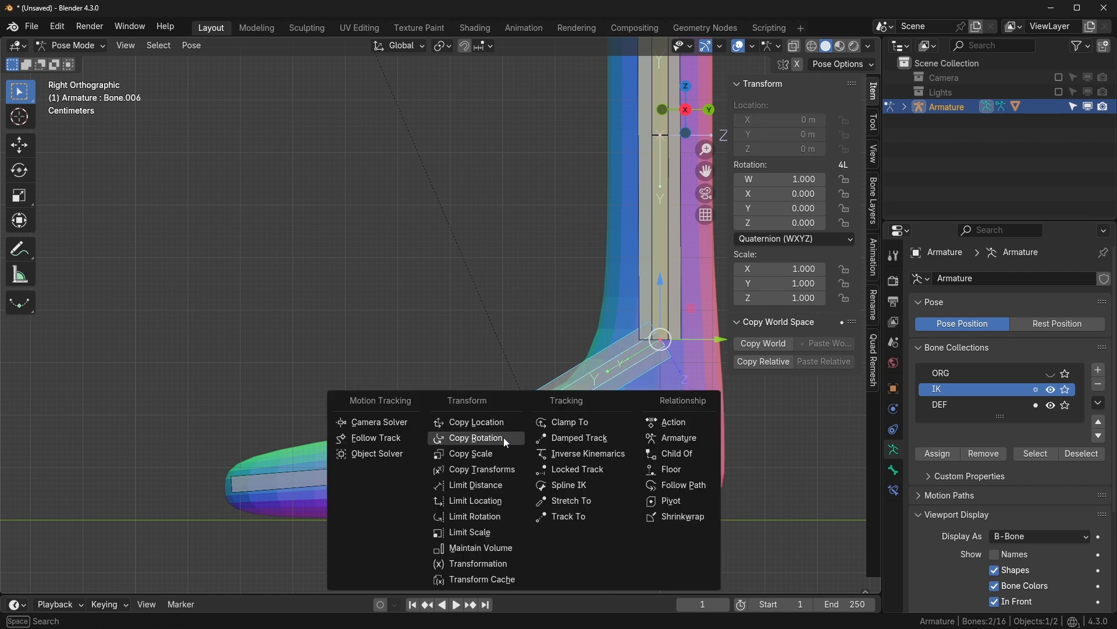
pyautogui.click(504, 438)
pyautogui.click(570, 387)
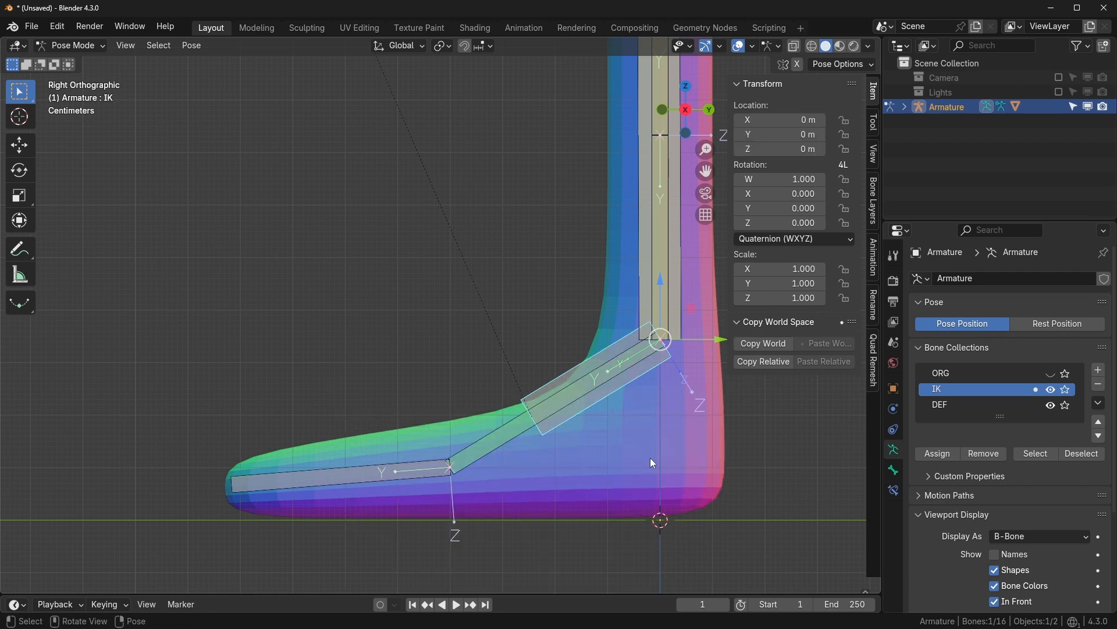
# - Test the foot by rotating and moving the IK foot bone, cancelling both
pyautogui.press('r')
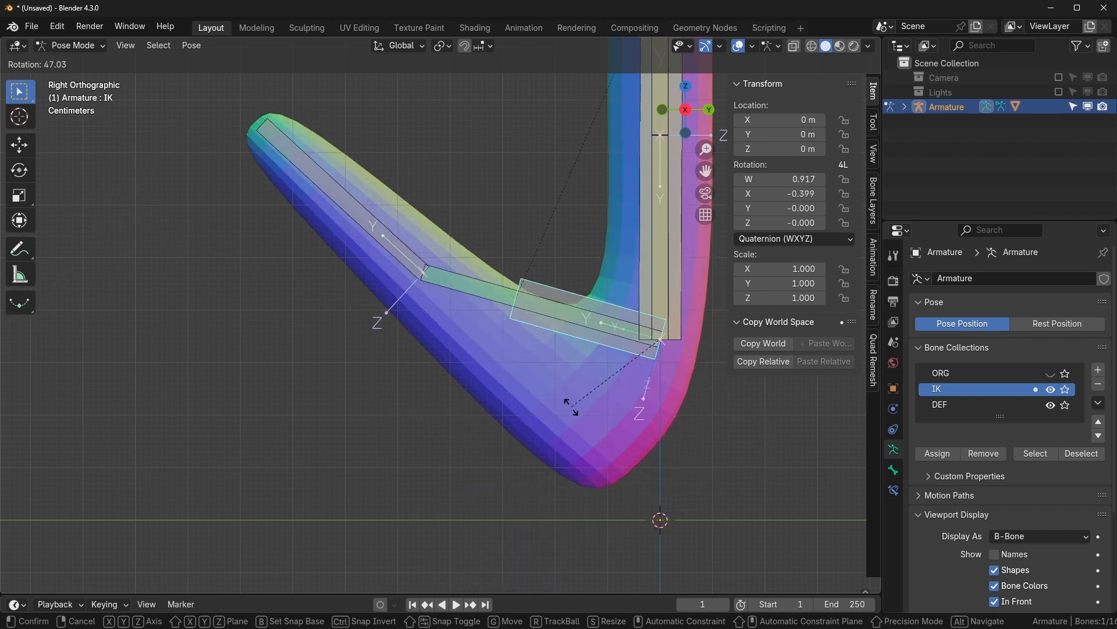
pyautogui.press('Escape')
pyautogui.scroll(-5, 658, 426)
pyautogui.press('g')
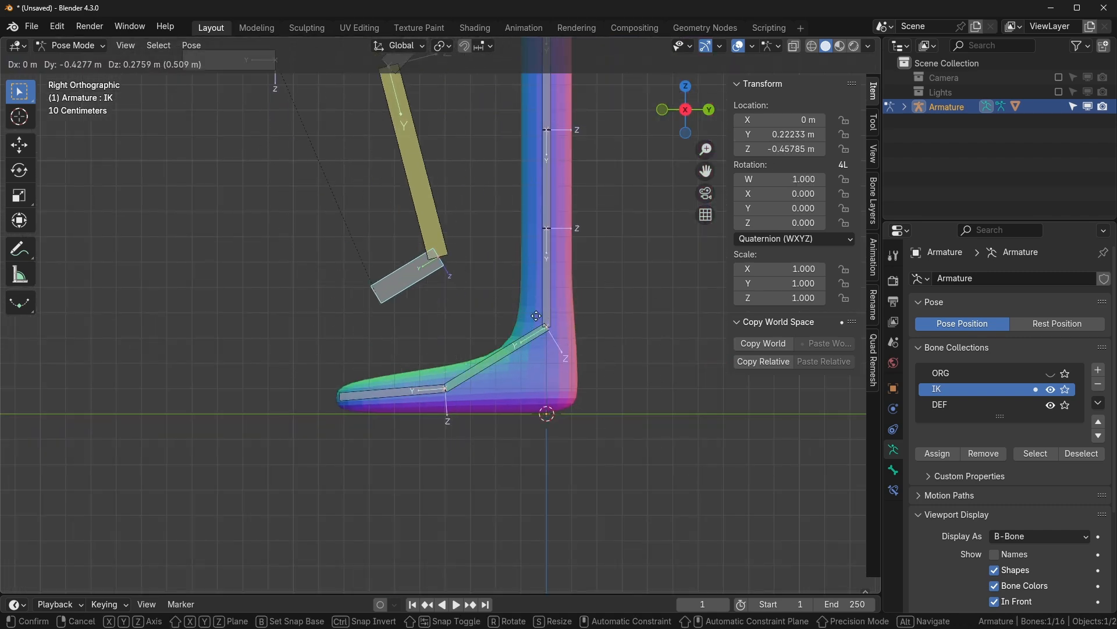
pyautogui.press('Escape')
pyautogui.scroll(2, 592, 364)
pyautogui.scroll(-2, 591, 358)
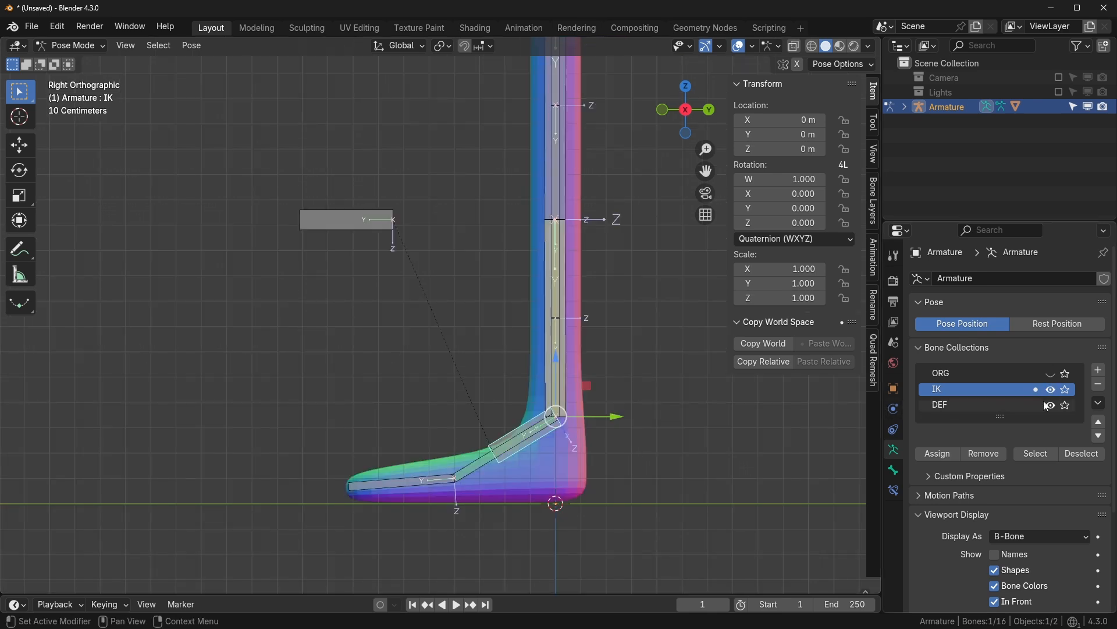
# - Hide the IK and ORG bone collections and show only DEF
pyautogui.click(1051, 375)
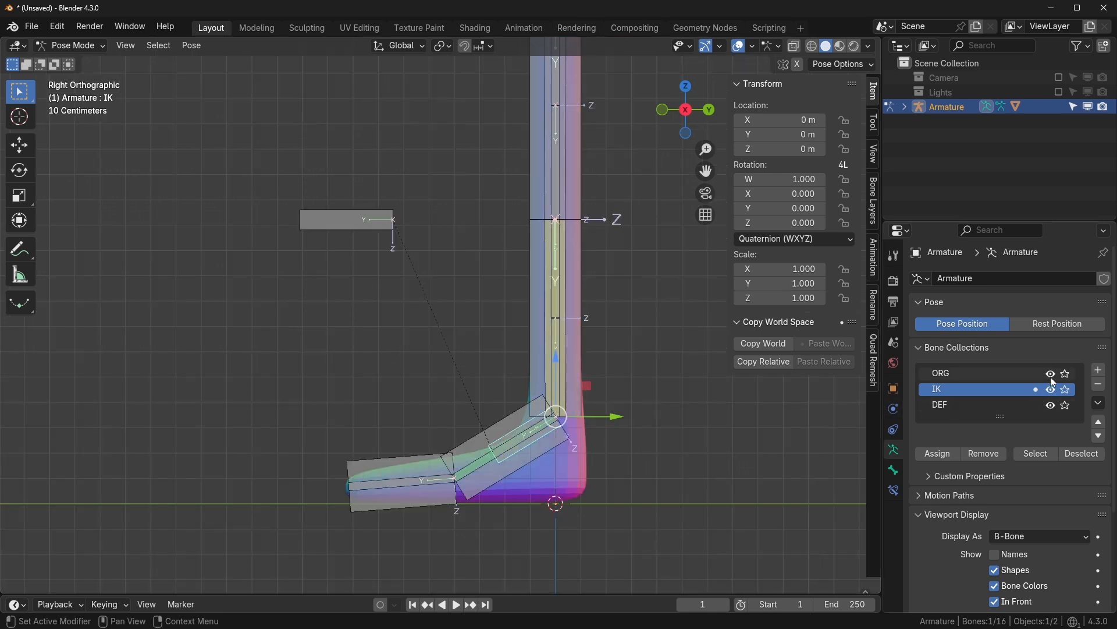
pyautogui.click(1051, 375)
pyautogui.moveTo(1050, 390); pyautogui.dragTo(1049, 406)
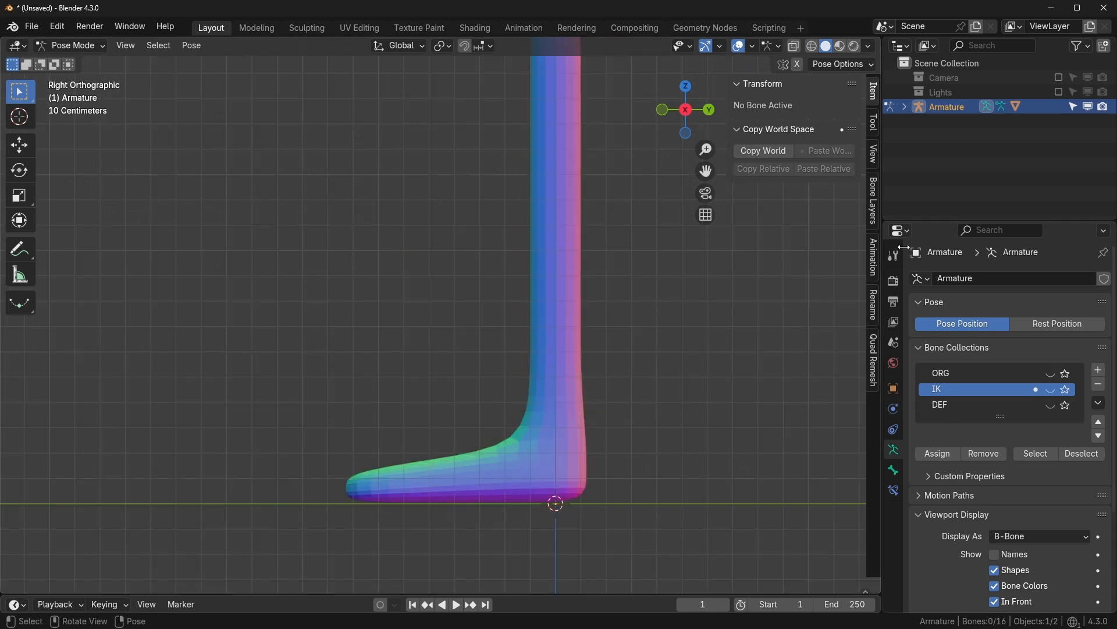
pyautogui.click(1051, 374)
pyautogui.click(1051, 374)
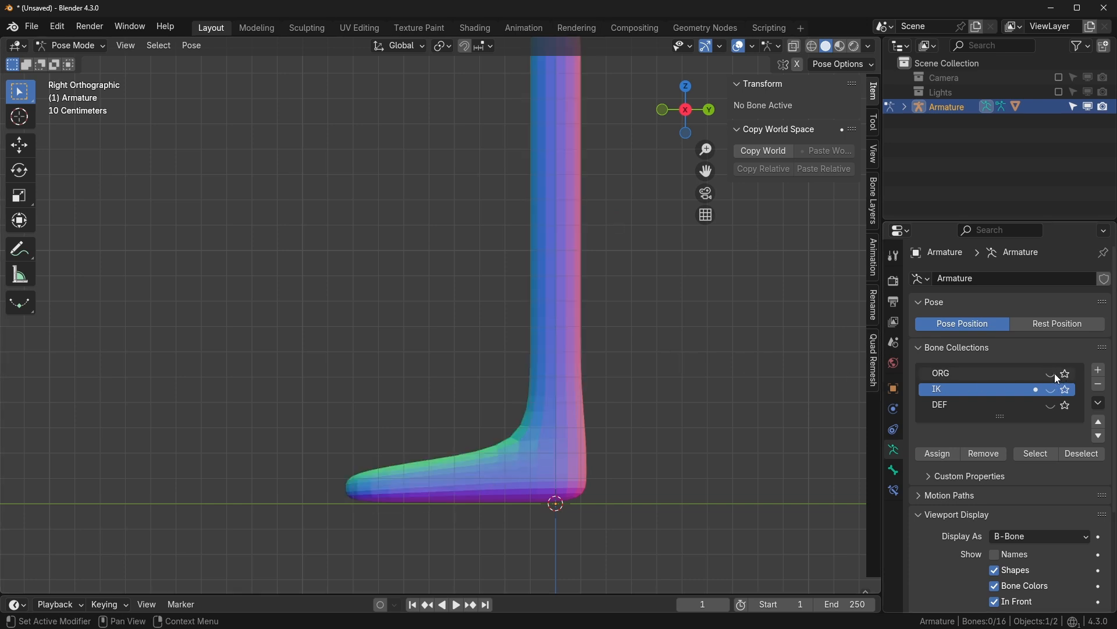
pyautogui.click(1051, 405)
pyautogui.scroll(2, 596, 390)
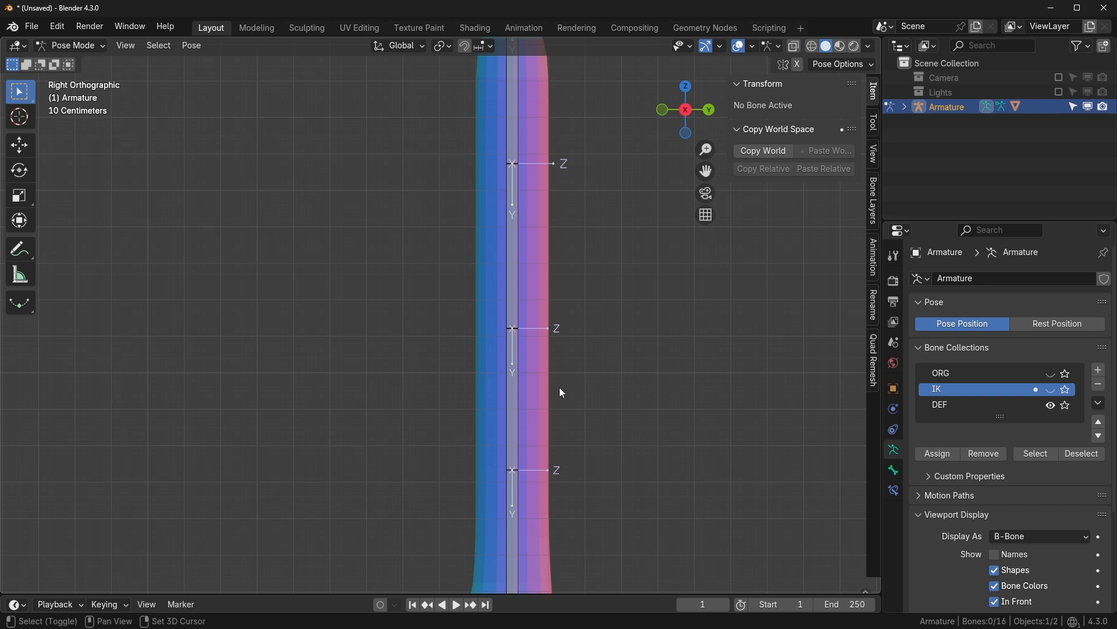
# - Frame the leg, select the upper leg bone and Bone.009, and enter Edit Mode
pyautogui.keyDown('shift'); pyautogui.moveTo(497, 473); pyautogui.dragTo(518, 362, button='middle'); pyautogui.keyUp('shift')
pyautogui.keyDown('shift'); pyautogui.moveTo(563, 429); pyautogui.dragTo(586, 314, button='middle'); pyautogui.keyUp('shift')
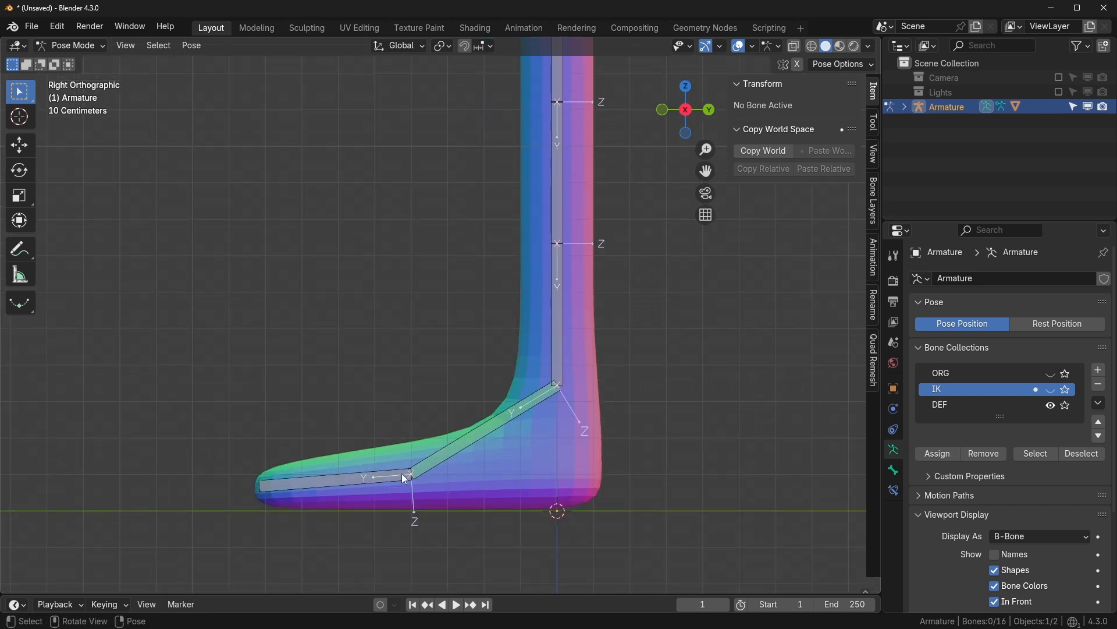
pyautogui.keyDown('shift'); pyautogui.moveTo(479, 411); pyautogui.dragTo(473, 494, button='middle'); pyautogui.keyUp('shift')
pyautogui.scroll(-2, 554, 412)
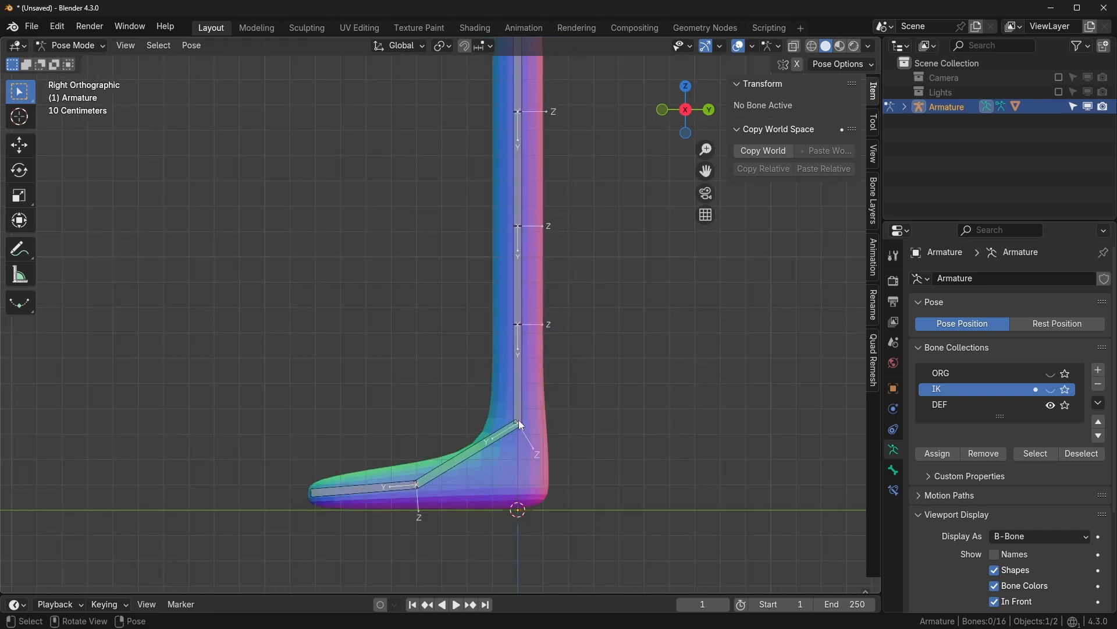
pyautogui.keyDown('shift'); pyautogui.moveTo(503, 256); pyautogui.dragTo(508, 310, button='middle'); pyautogui.keyUp('shift')
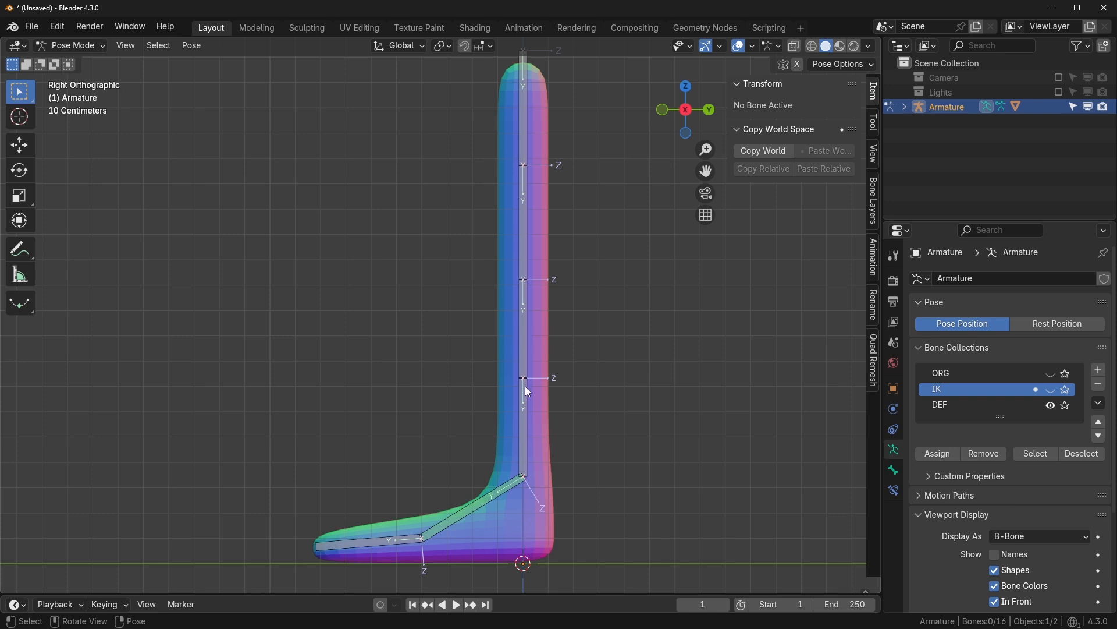
pyautogui.keyDown('shift'); pyautogui.moveTo(554, 277); pyautogui.dragTo(543, 318, button='middle'); pyautogui.keyUp('shift')
pyautogui.scroll(1, 542, 318)
pyautogui.click(527, 163)
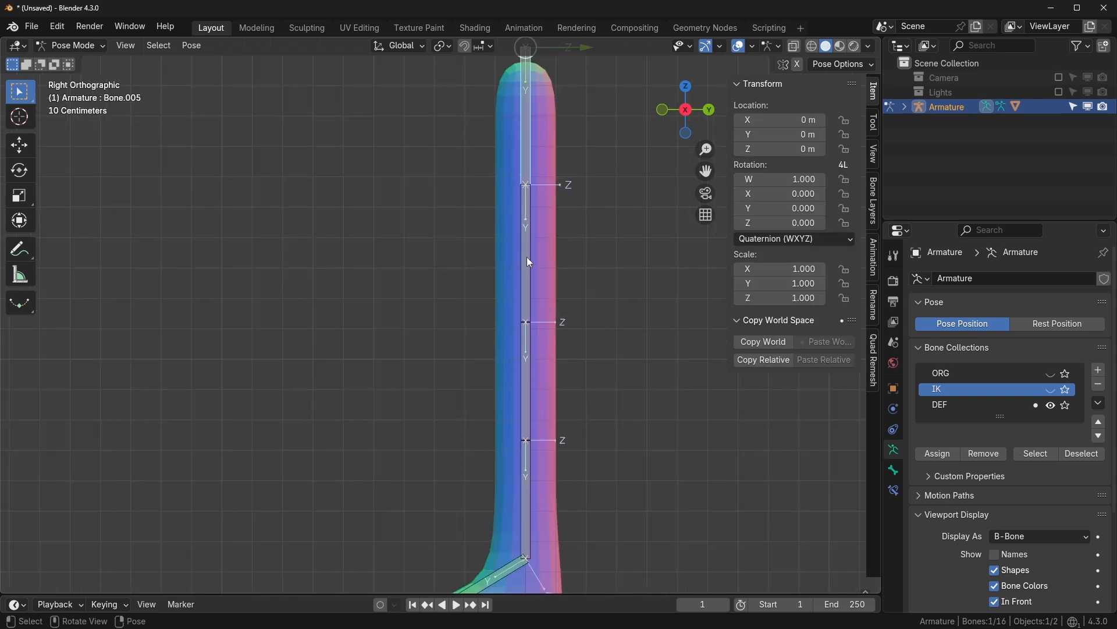
pyautogui.keyDown('shift'); pyautogui.click(526, 259); pyautogui.keyUp('shift')
pyautogui.keyDown('shift'); pyautogui.moveTo(561, 417); pyautogui.dragTo(554, 376, button='middle'); pyautogui.keyUp('shift')
pyautogui.scroll(-2, 554, 375)
pyautogui.keyDown('shift'); pyautogui.moveTo(562, 334); pyautogui.dragTo(571, 350, button='middle'); pyautogui.keyUp('shift')
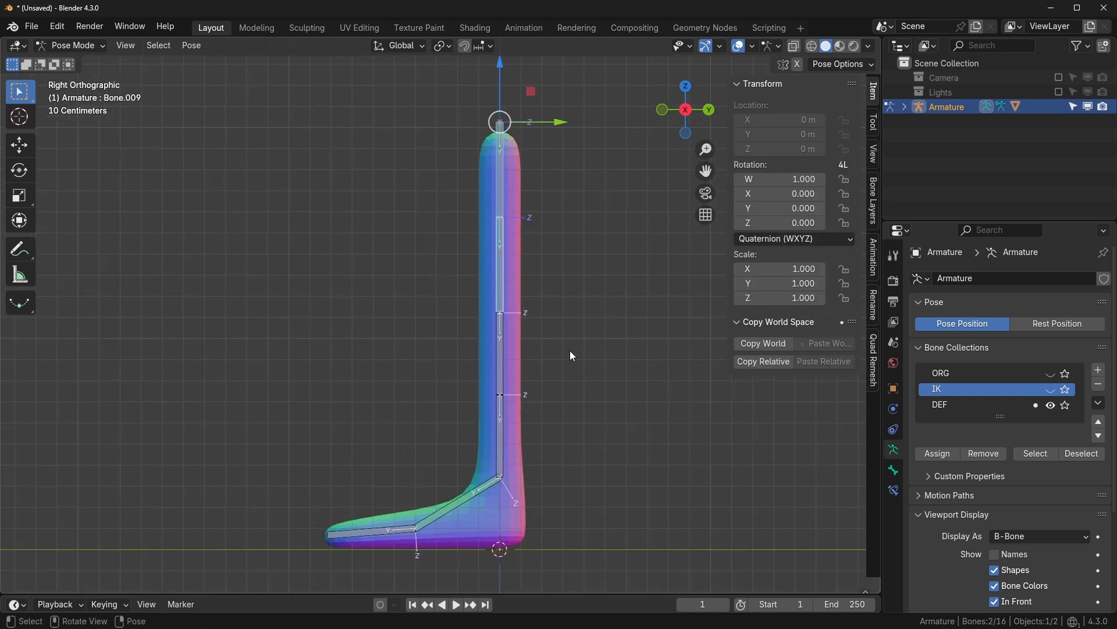
pyautogui.press('Tab')
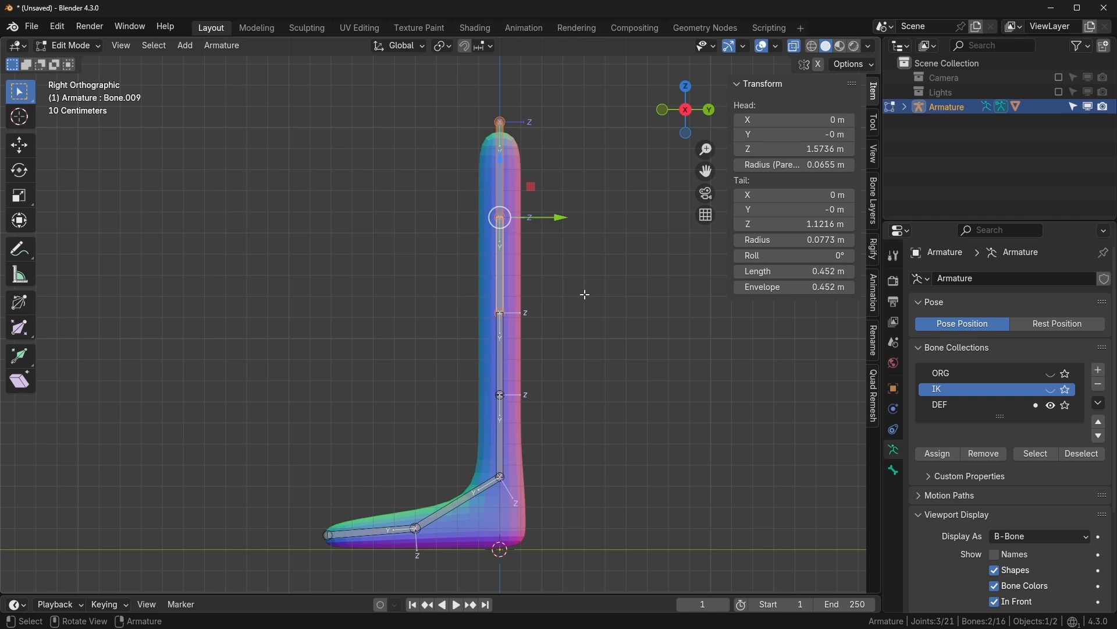
# - Try extruding bones from the selected joints, then undo it
pyautogui.press('e')
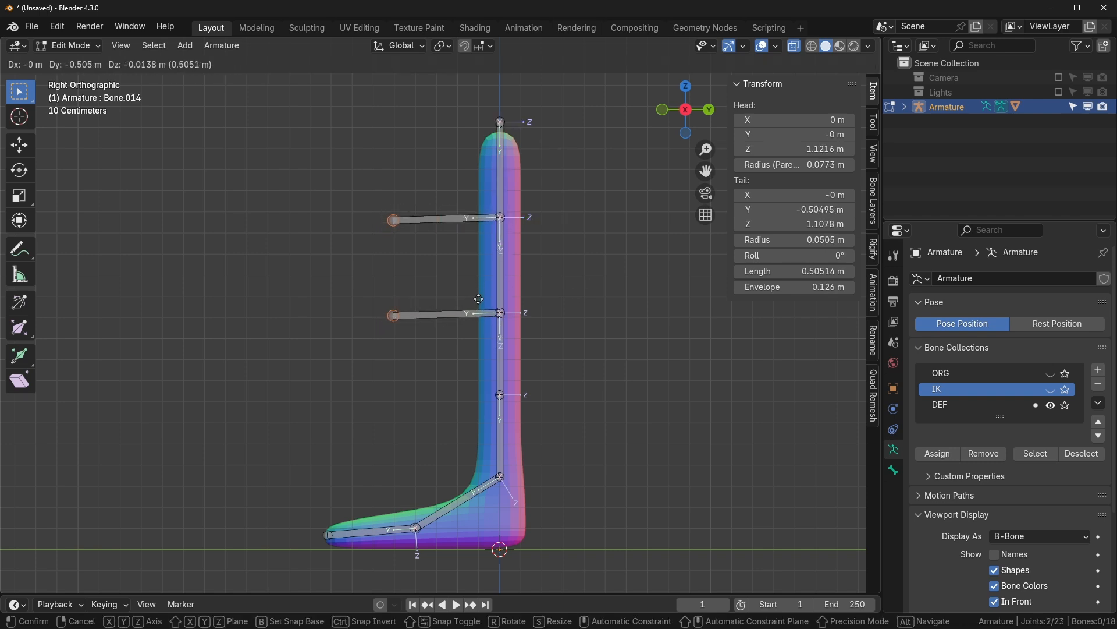
pyautogui.hotkey('ctrl', 'z')
pyautogui.hotkey('ctrl', 'z')
pyautogui.keyDown('shift'); pyautogui.moveTo(575, 344); pyautogui.dragTo(535, 302, button='middle'); pyautogui.keyUp('shift')
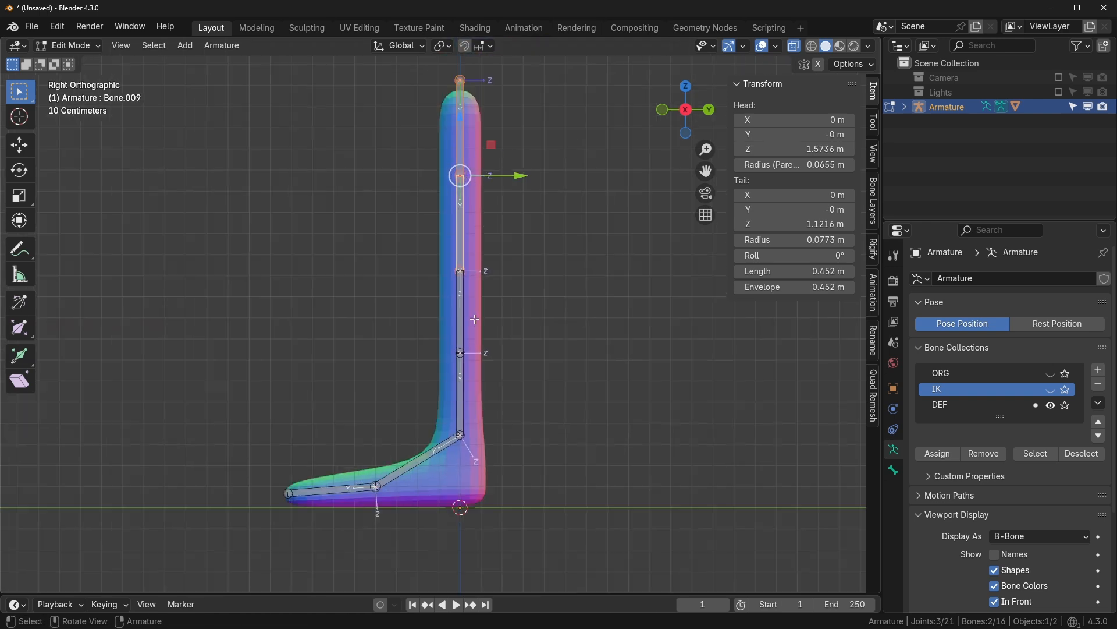
pyautogui.moveTo(358, 161); pyautogui.dragTo(530, 387)
pyautogui.hotkey('ctrl', 'z')
pyautogui.hotkey('ctrl', 'z')
# - Extrude horizontal side bones along Y from the leg chain joints
pyautogui.click(454, 147)
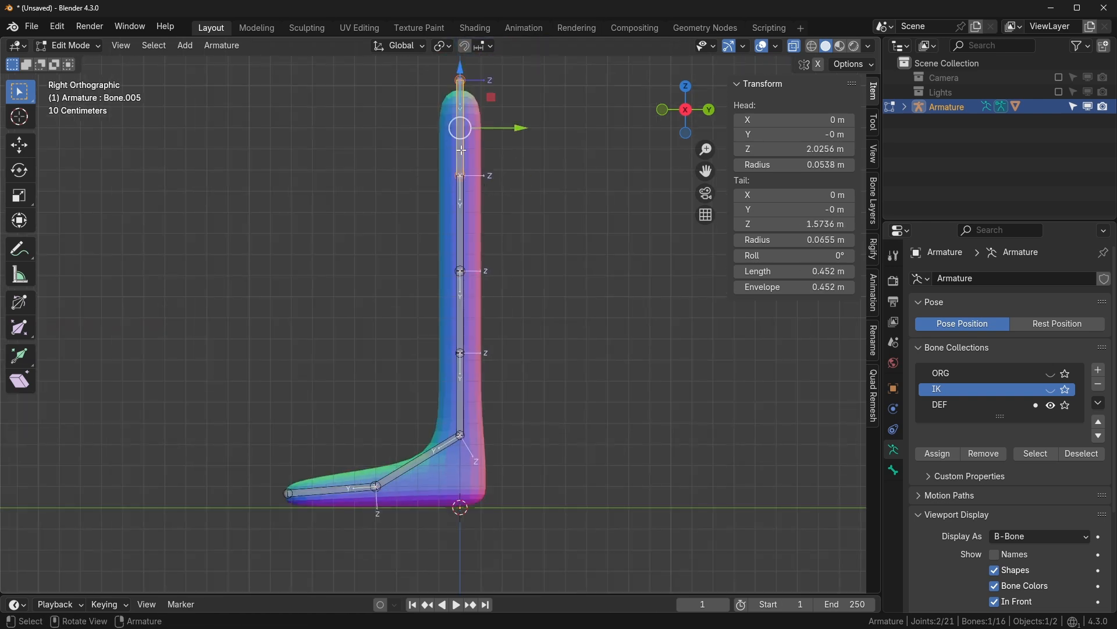
pyautogui.keyDown('shift'); pyautogui.click(458, 224); pyautogui.keyUp('shift')
pyautogui.keyDown('shift'); pyautogui.click(459, 306); pyautogui.keyUp('shift')
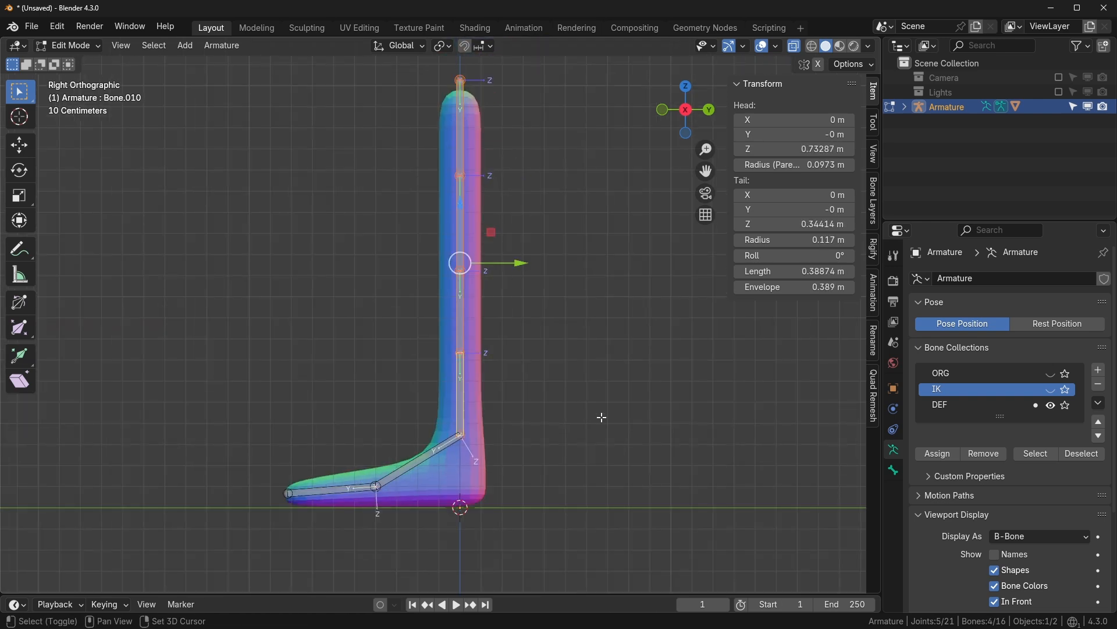
pyautogui.press('e')
pyautogui.press('y')
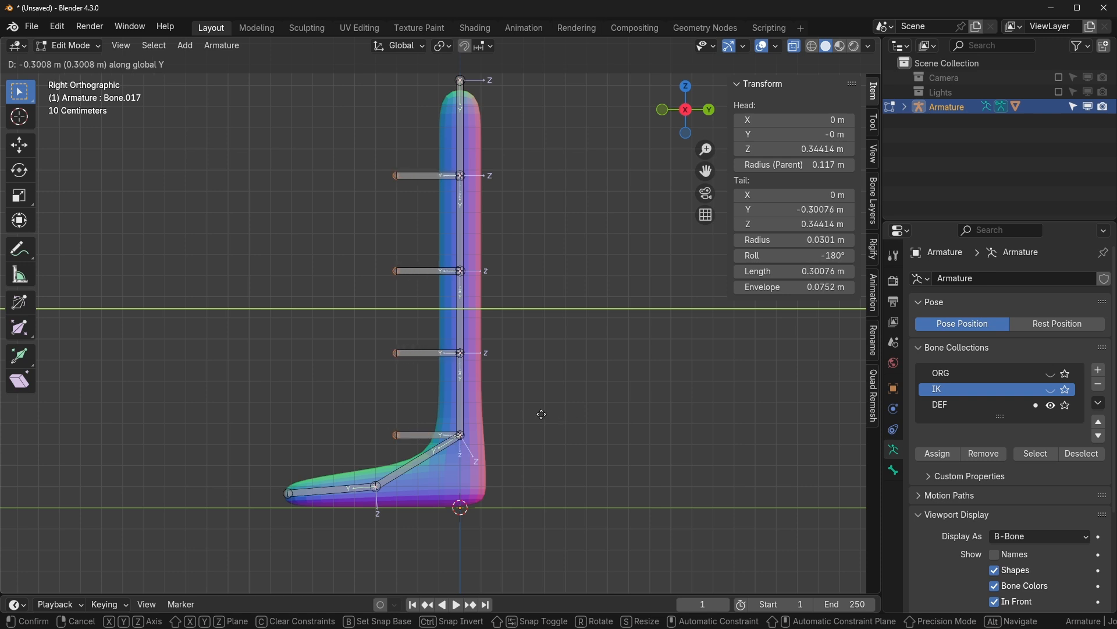
pyautogui.click(561, 419)
pyautogui.scroll(1, 419, 309)
# - Clear the parents of the lowest new side bone and Bone.016
pyautogui.click(443, 461)
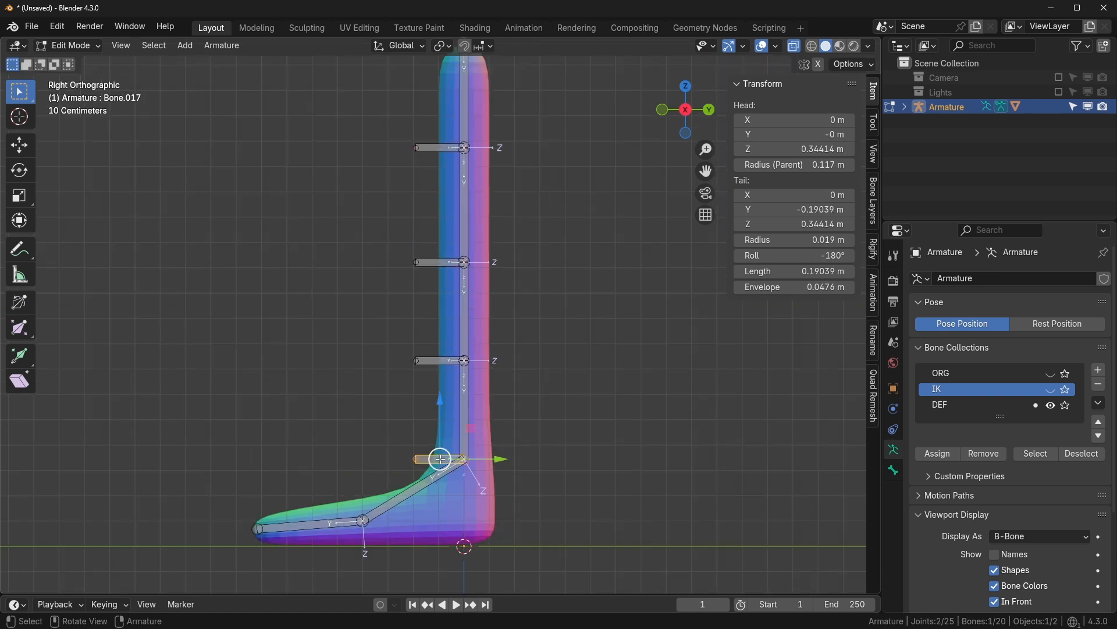
pyautogui.hotkey('alt', 'p')
pyautogui.click(441, 460)
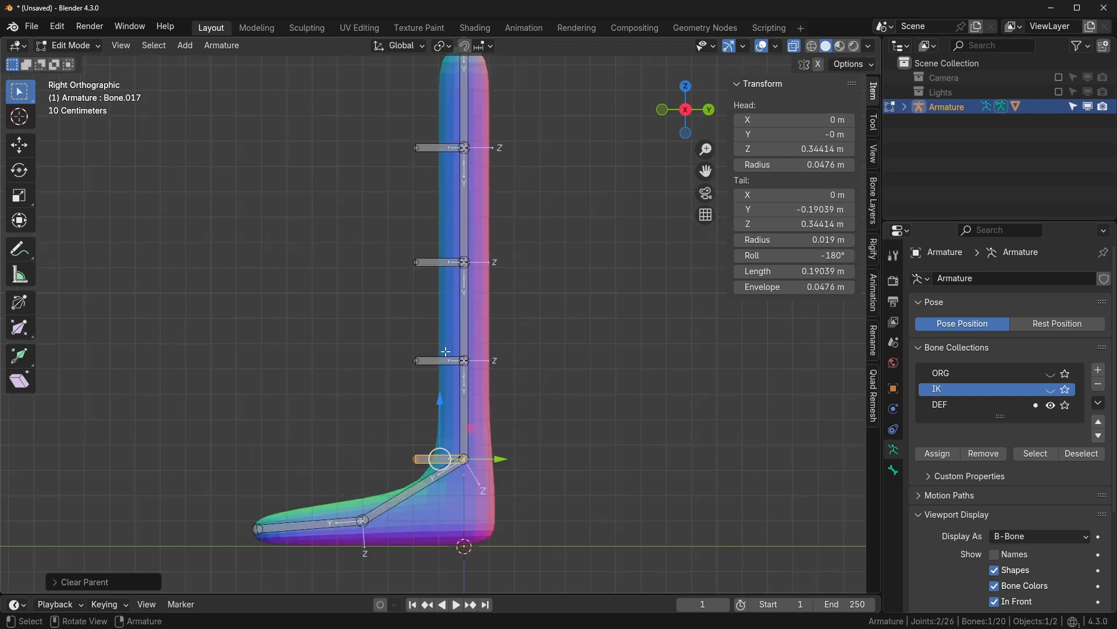
pyautogui.click(445, 361)
pyautogui.hotkey('alt', 'p')
pyautogui.click(448, 365)
# - Clear the parents of Bone.014 and Bone.013, then select the side bones together
pyautogui.click(441, 262)
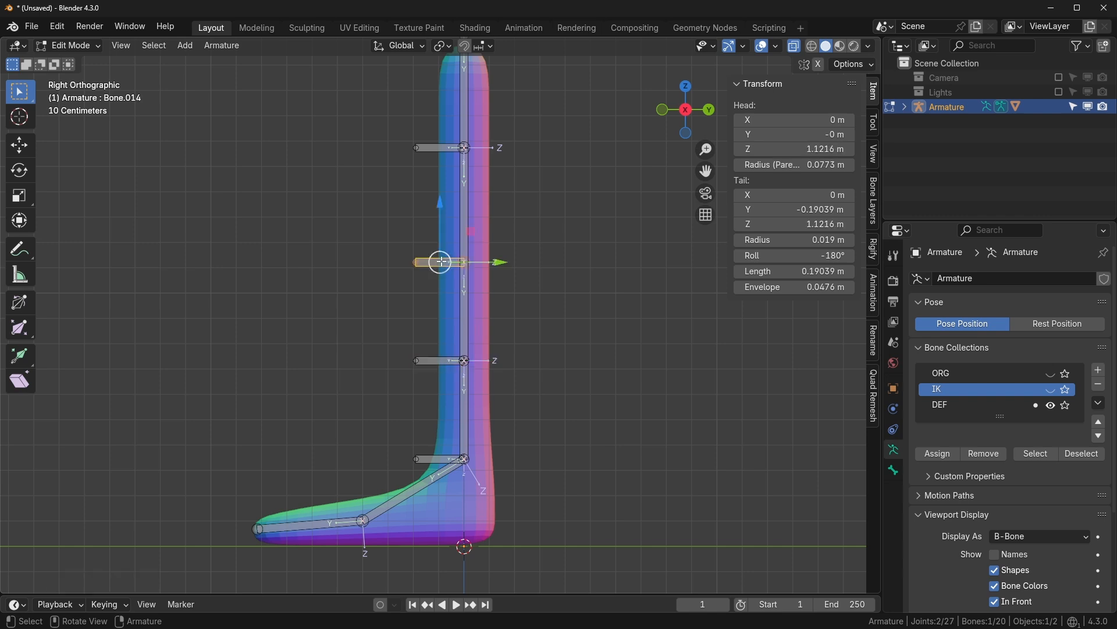
pyautogui.hotkey('alt', 'p')
pyautogui.click(441, 260)
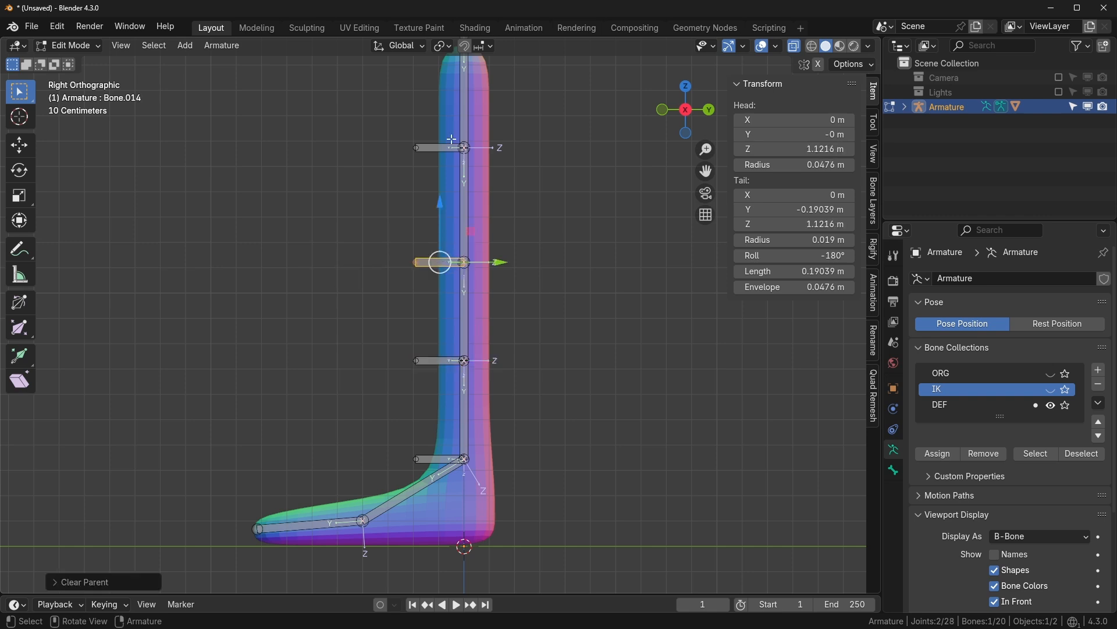
pyautogui.click(440, 148)
pyautogui.hotkey('alt', 'p')
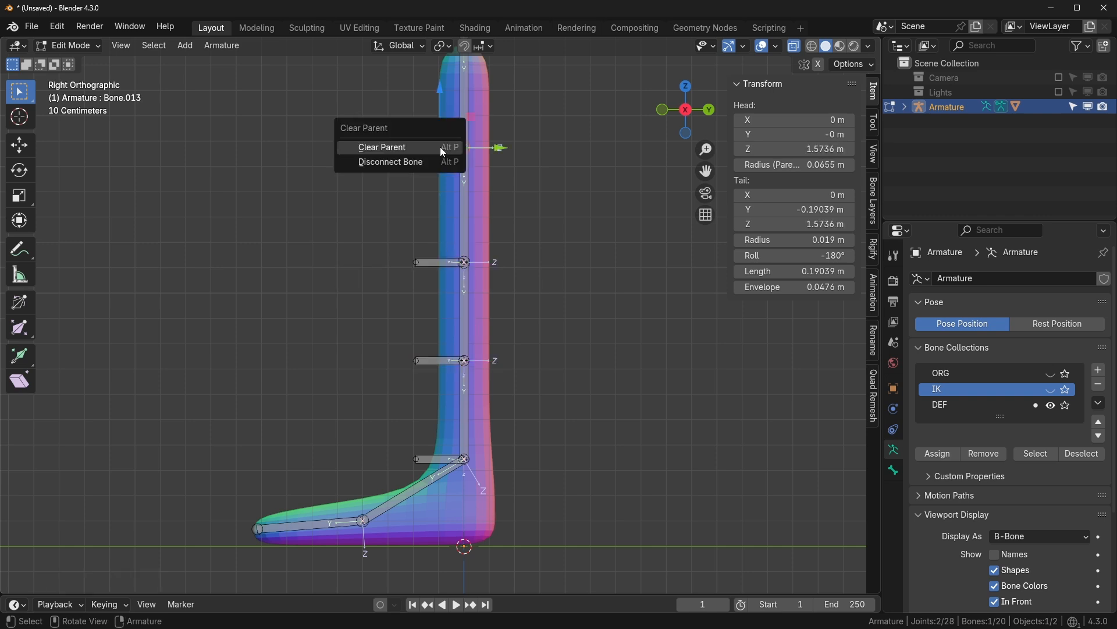
pyautogui.click(440, 147)
pyautogui.keyDown('shift'); pyautogui.click(434, 263); pyautogui.keyUp('shift')
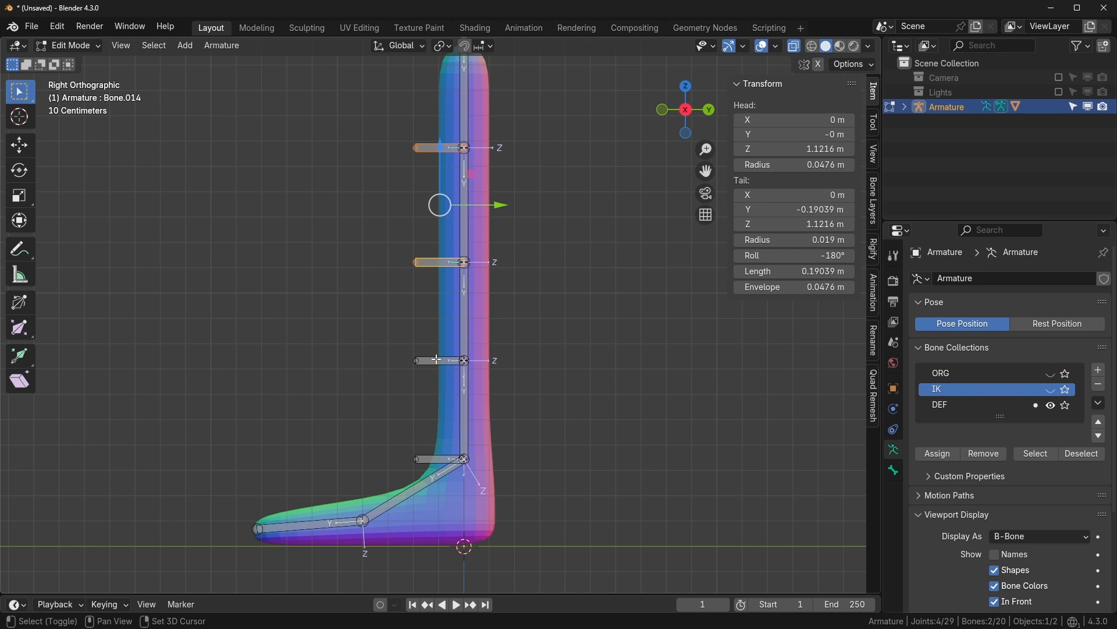
pyautogui.keyDown('shift'); pyautogui.click(437, 360); pyautogui.keyUp('shift')
pyautogui.keyDown('shift'); pyautogui.click(433, 459); pyautogui.keyUp('shift')
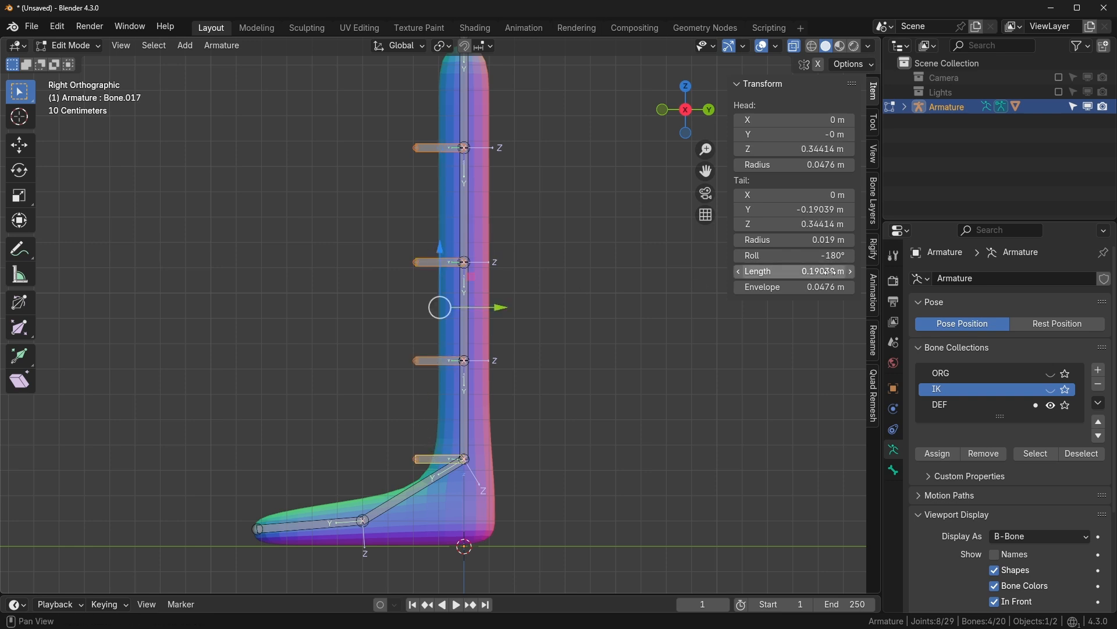
# - Set the selected side bones' Length to 0.1 m
pyautogui.moveTo(799, 274)
pyautogui.mouseDown()
pyautogui.moveTo(748, 273)
pyautogui.moveTo(802, 273)
pyautogui.mouseUp()
pyautogui.rightClick(799, 275)
pyautogui.click(817, 272)
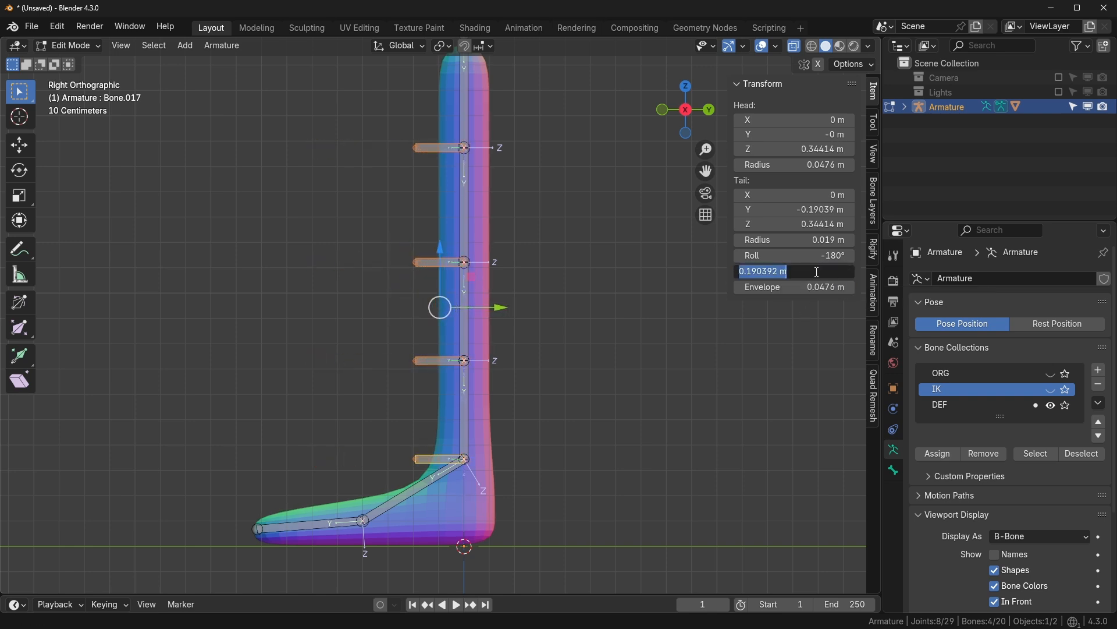
pyautogui.write('.1')
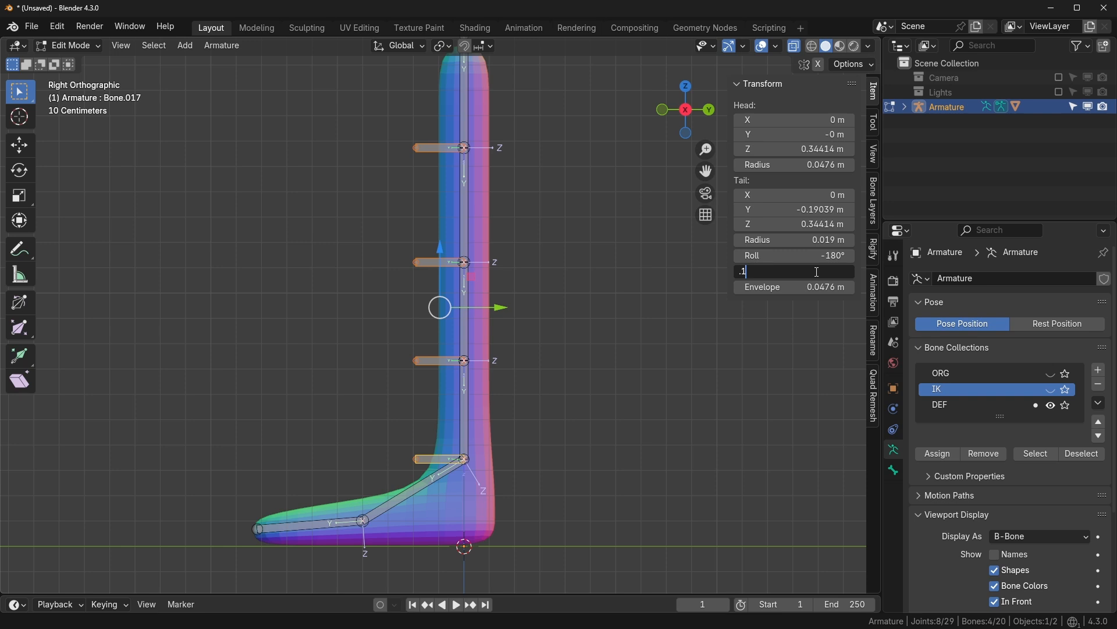
pyautogui.press('Return')
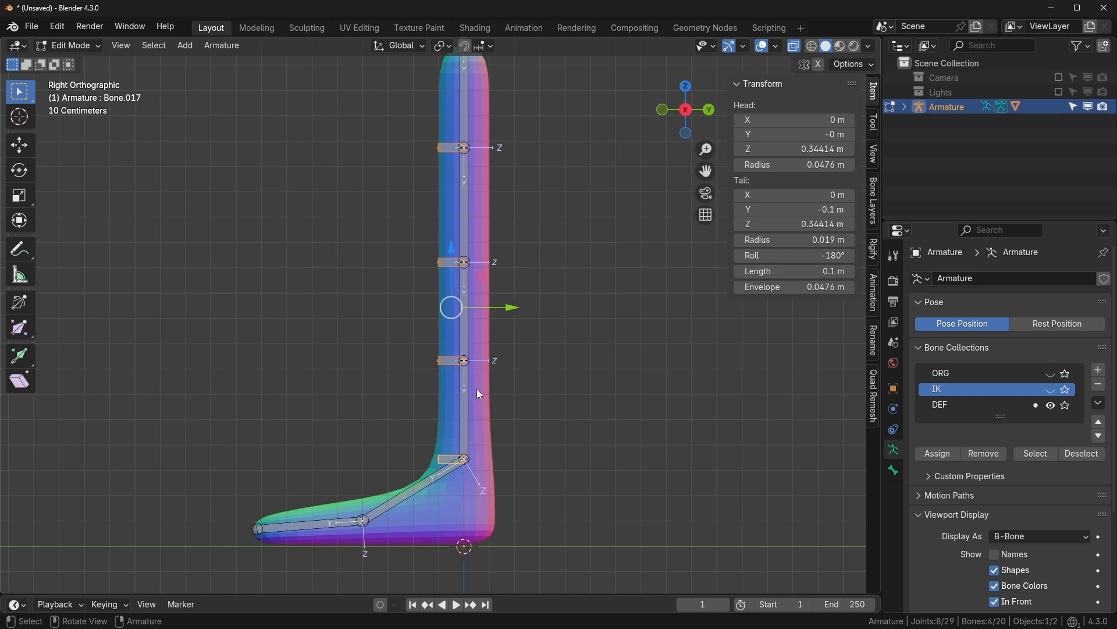
pyautogui.scroll(2, 430, 425)
pyautogui.scroll(-2, 364, 469)
# - Select all four small side bones and add a new bone collection
pyautogui.click(439, 149)
pyautogui.click(451, 262)
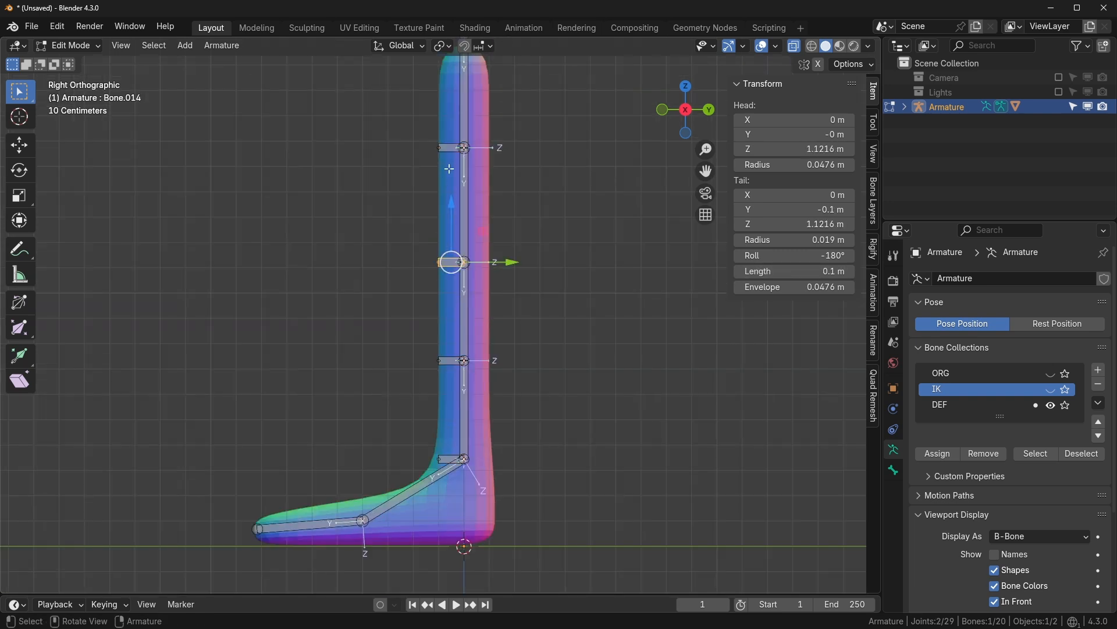
pyautogui.keyDown('shift'); pyautogui.click(449, 148); pyautogui.keyUp('shift')
pyautogui.keyDown('shift'); pyautogui.click(447, 375); pyautogui.keyUp('shift')
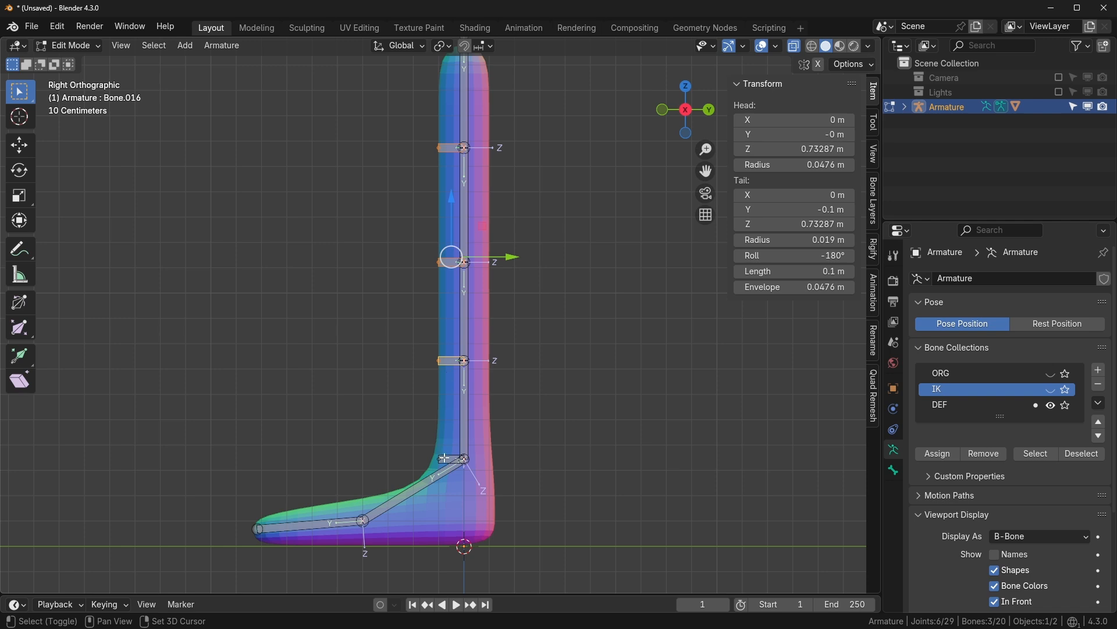
pyautogui.keyDown('shift'); pyautogui.click(443, 458); pyautogui.keyUp('shift')
pyautogui.click(1099, 370)
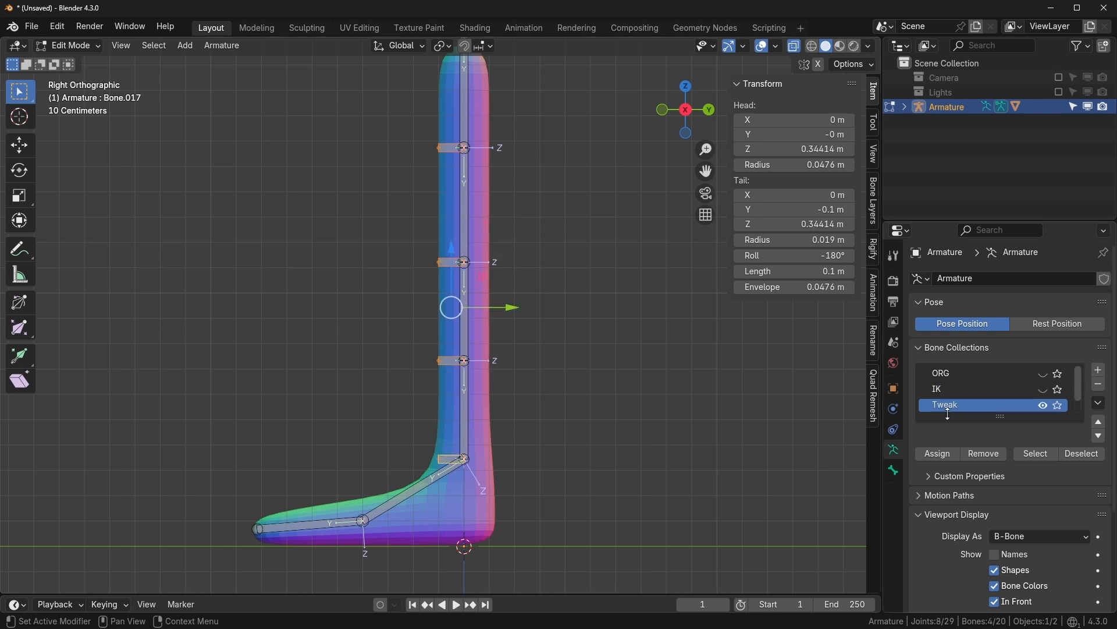
# - Assign the four small side bones to Tweak and remove them from DEF
pyautogui.click(943, 454)
pyautogui.scroll(-1, 1032, 395)
pyautogui.click(972, 403)
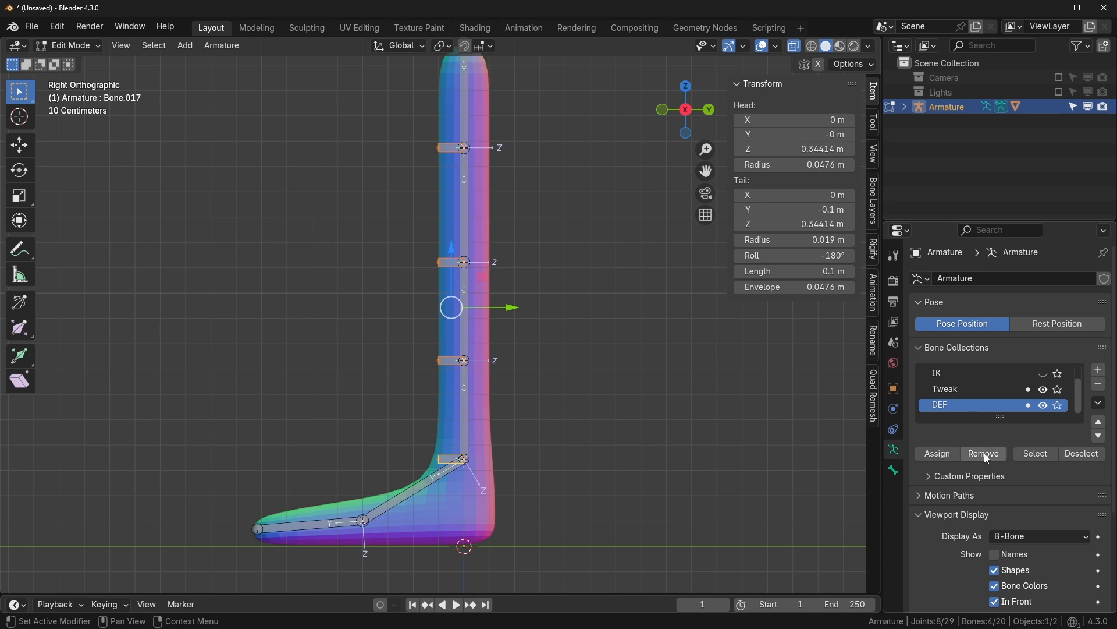
pyautogui.click(984, 453)
pyautogui.scroll(1, 1051, 407)
# - Toggle the DEF visibility to check, then hide all the bone collections
pyautogui.click(1051, 420)
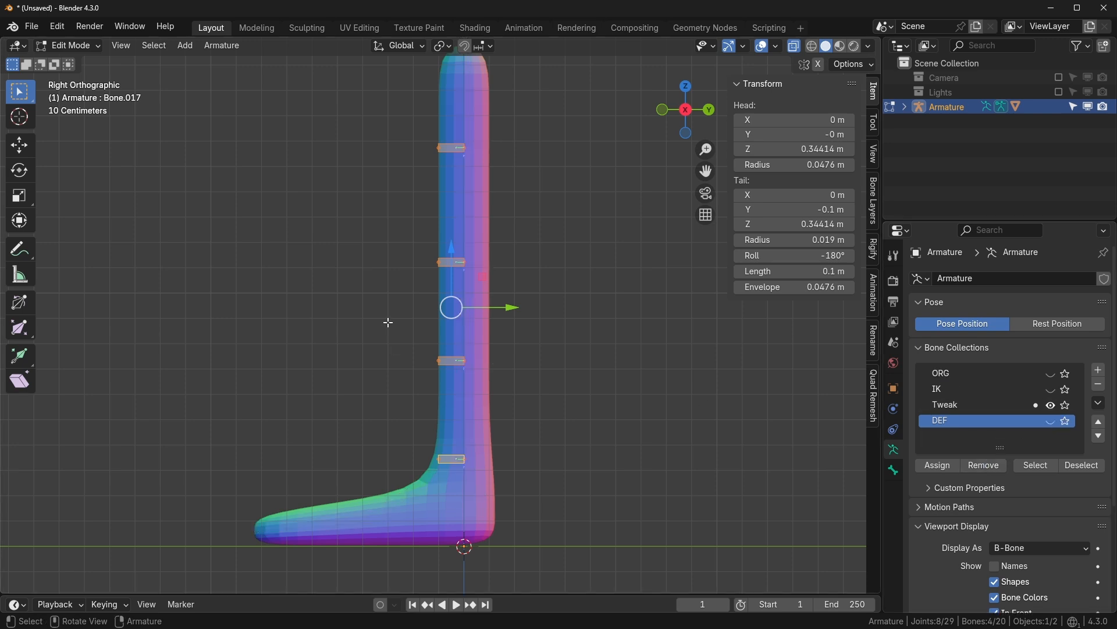
pyautogui.click(1050, 420)
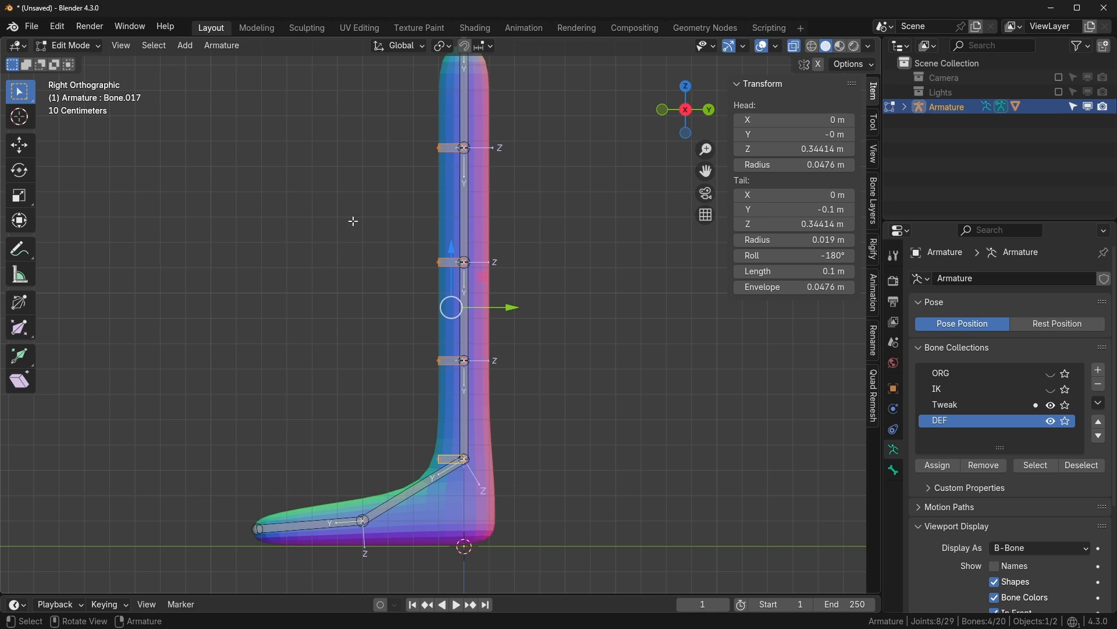
pyautogui.moveTo(1051, 420); pyautogui.dragTo(1051, 404)
pyautogui.click(1050, 390)
# - Show the IK and Tweak collections and parent the first tweak bone to the long leg bone with Keep Offset
pyautogui.click(1051, 390)
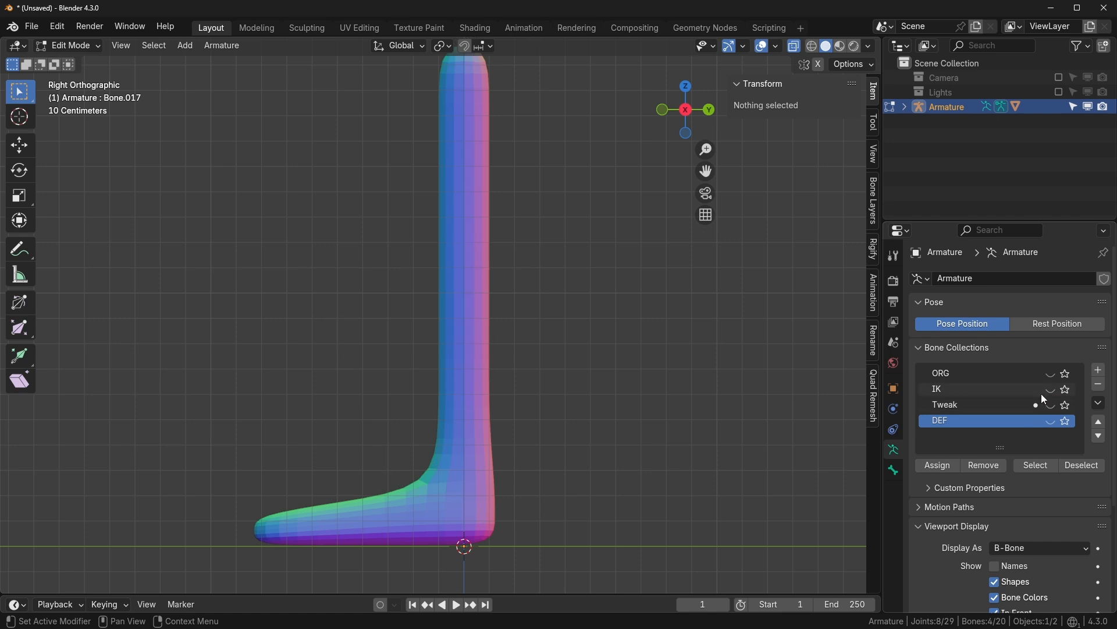
pyautogui.click(1051, 390)
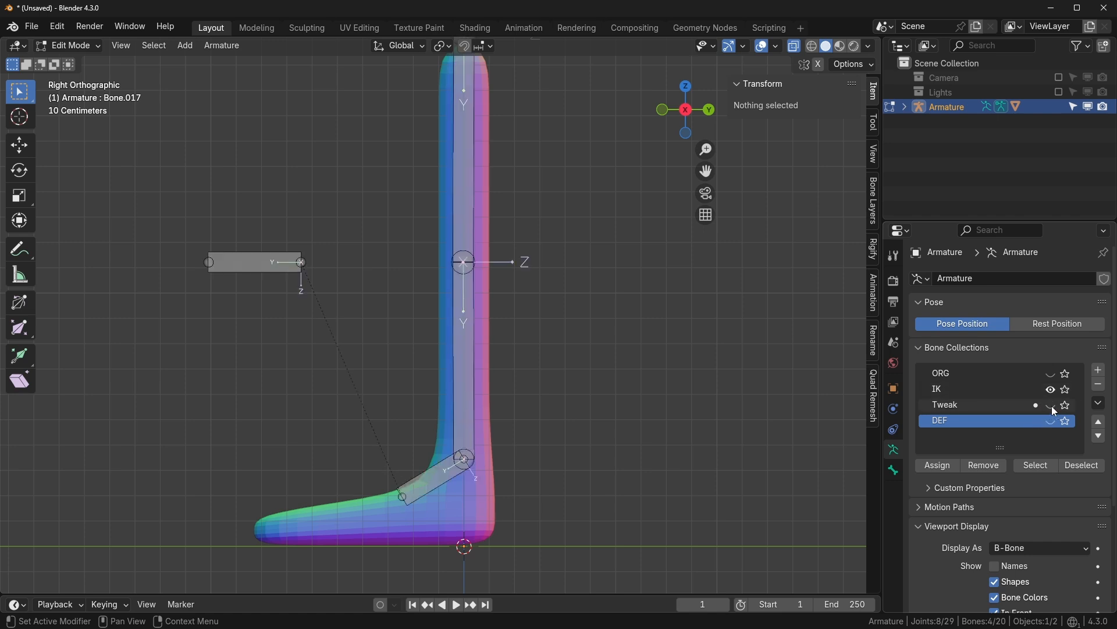
pyautogui.click(1052, 406)
pyautogui.keyDown('shift'); pyautogui.moveTo(548, 379); pyautogui.dragTo(613, 358, button='middle'); pyautogui.keyUp('shift')
pyautogui.scroll(2, 600, 400)
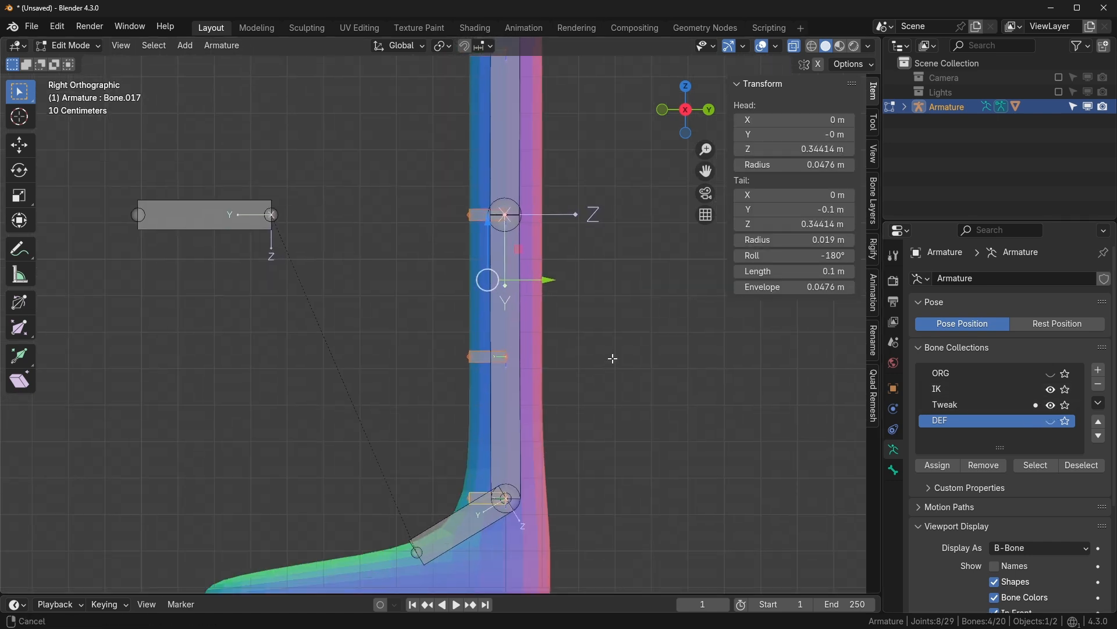
pyautogui.scroll(2, 489, 494)
pyautogui.click(500, 418)
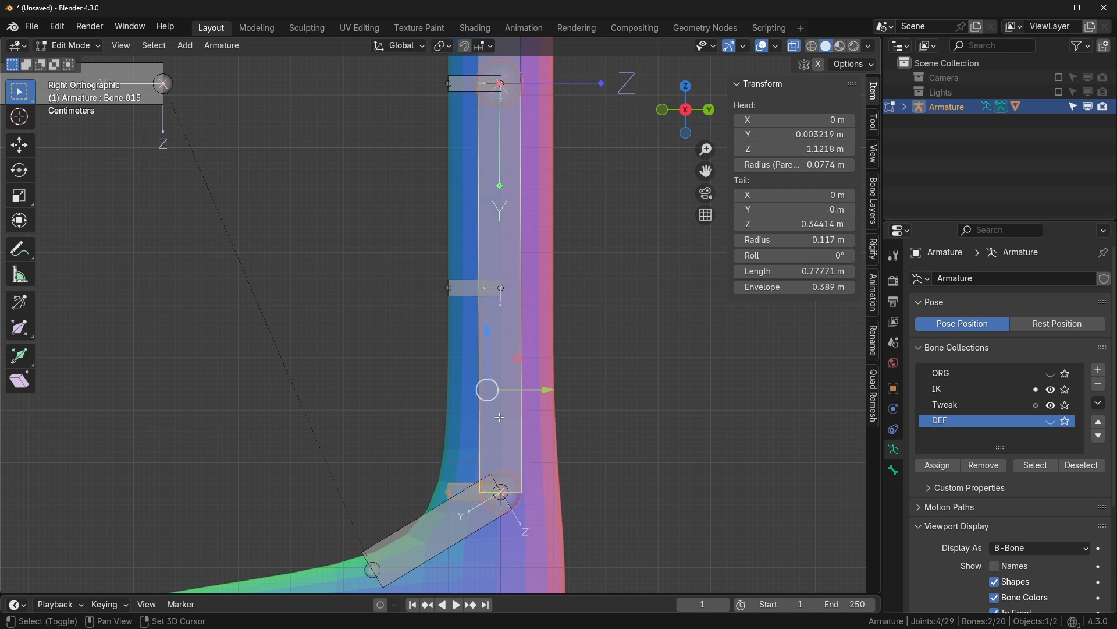
pyautogui.hotkey('ctrl', 'p')
pyautogui.click(500, 418)
pyautogui.scroll(-2, 500, 418)
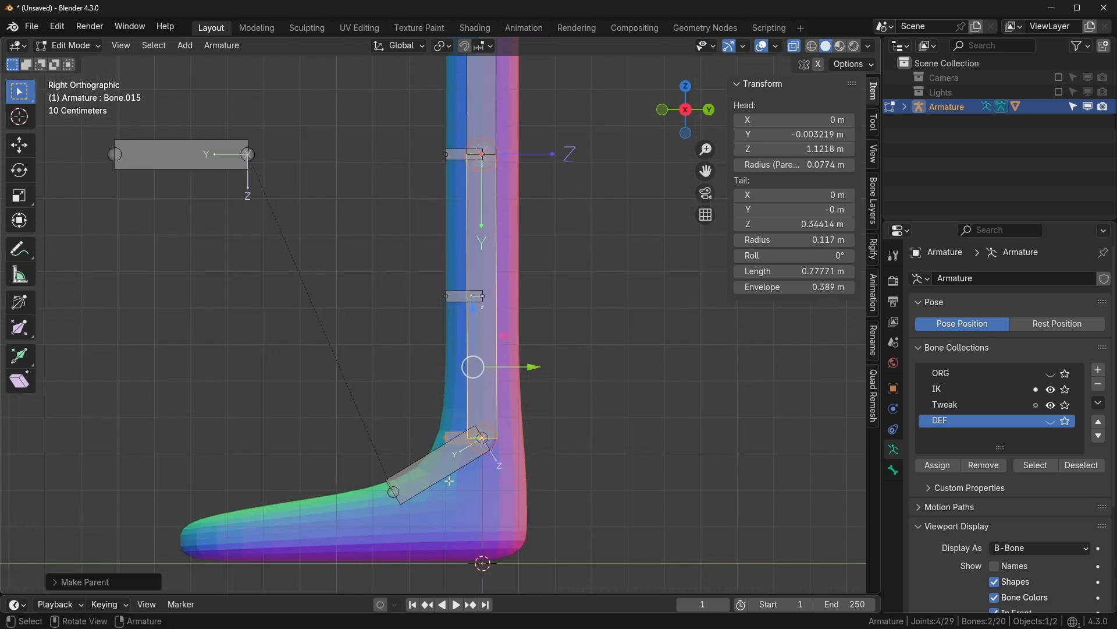
# - Test-move the IK control bone in Pose Mode, cancel it, and return to Edit Mode
pyautogui.hotkey('ctrl', 'Tab')
pyautogui.click(470, 488)
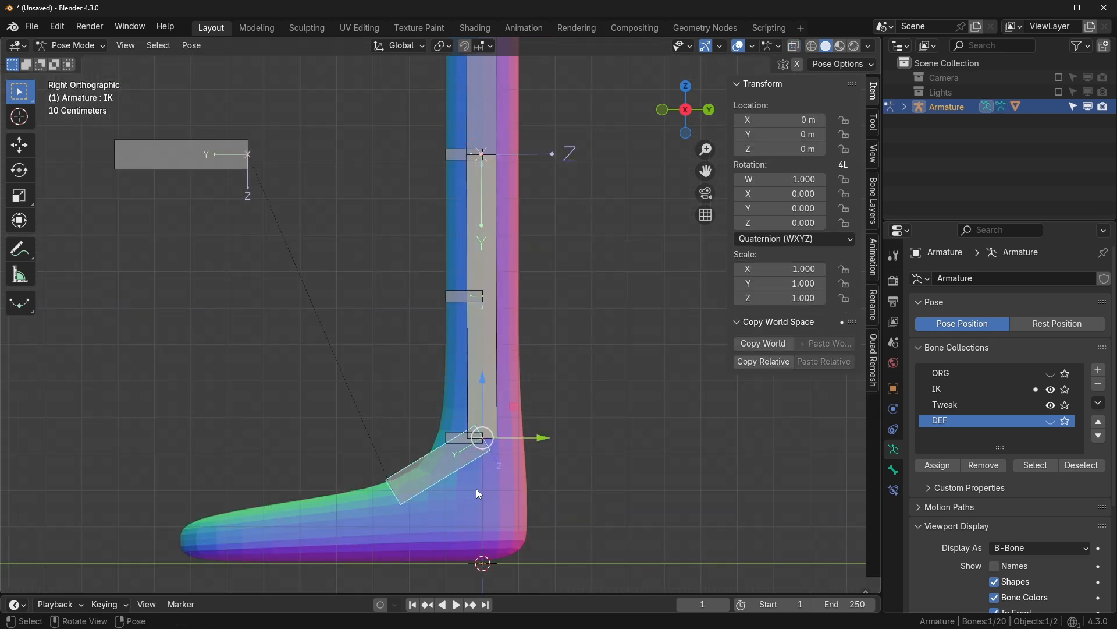
pyautogui.press('g')
pyautogui.rightClick(447, 442)
pyautogui.press('g')
pyautogui.press('Escape')
pyautogui.hotkey('ctrl', 'Tab')
pyautogui.scroll(2, 443, 329)
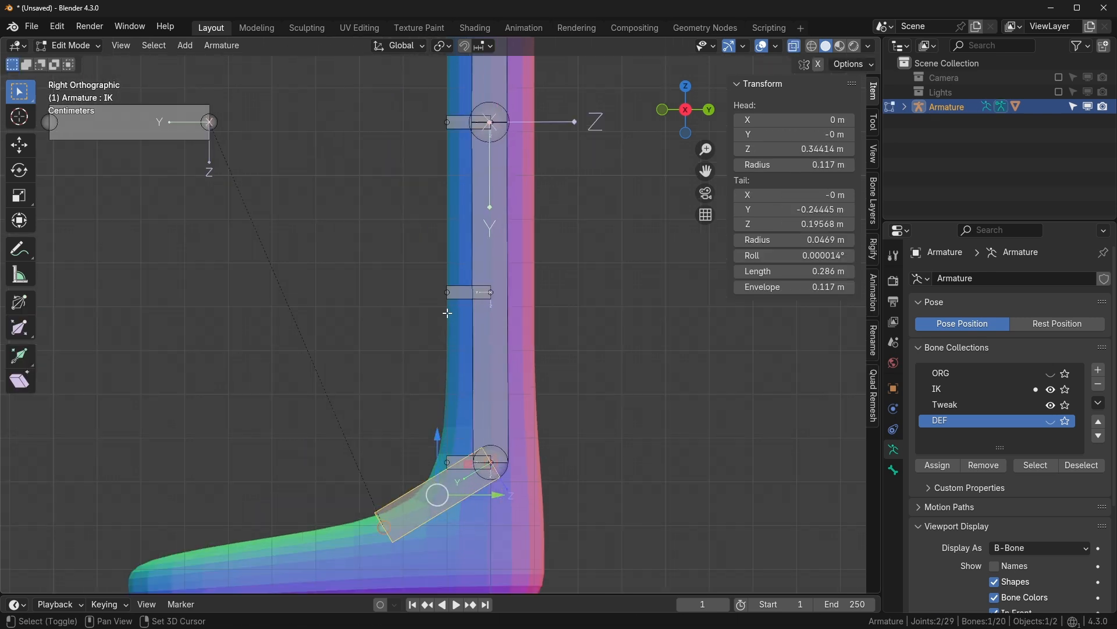
# - Parent the next two tweak bones to the adjacent leg bone and the upper leg bone with Keep Offset
pyautogui.click(442, 333)
pyautogui.keyDown('shift'); pyautogui.click(464, 296); pyautogui.keyUp('shift')
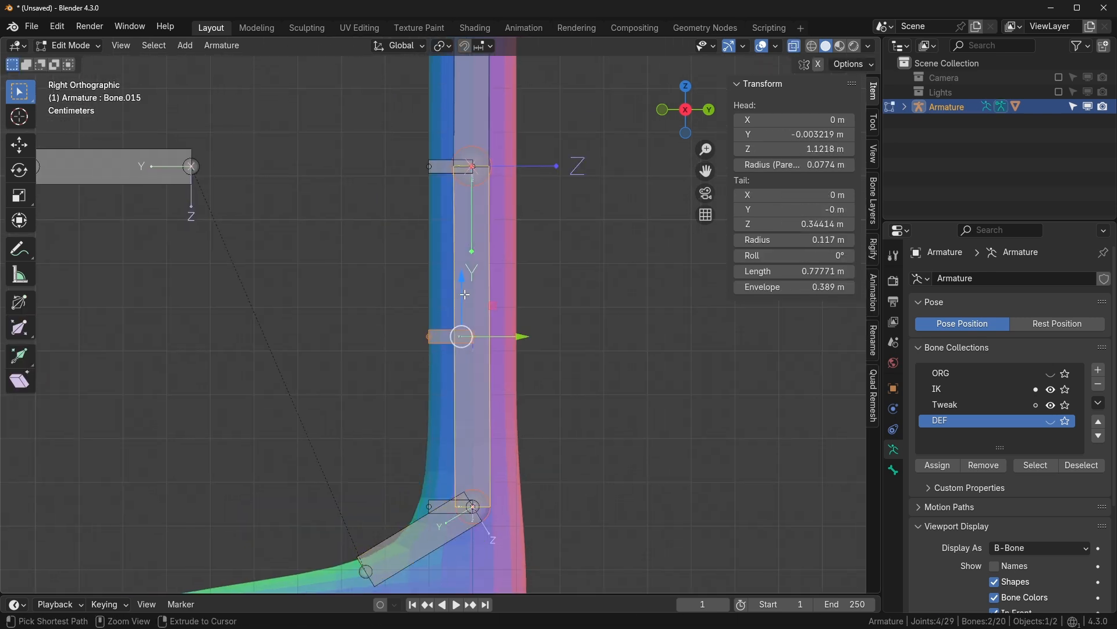
pyautogui.hotkey('ctrl', 'p')
pyautogui.click(465, 295)
pyautogui.click(444, 167)
pyautogui.keyDown('shift'); pyautogui.moveTo(447, 60); pyautogui.dragTo(429, 341, button='middle'); pyautogui.keyUp('shift')
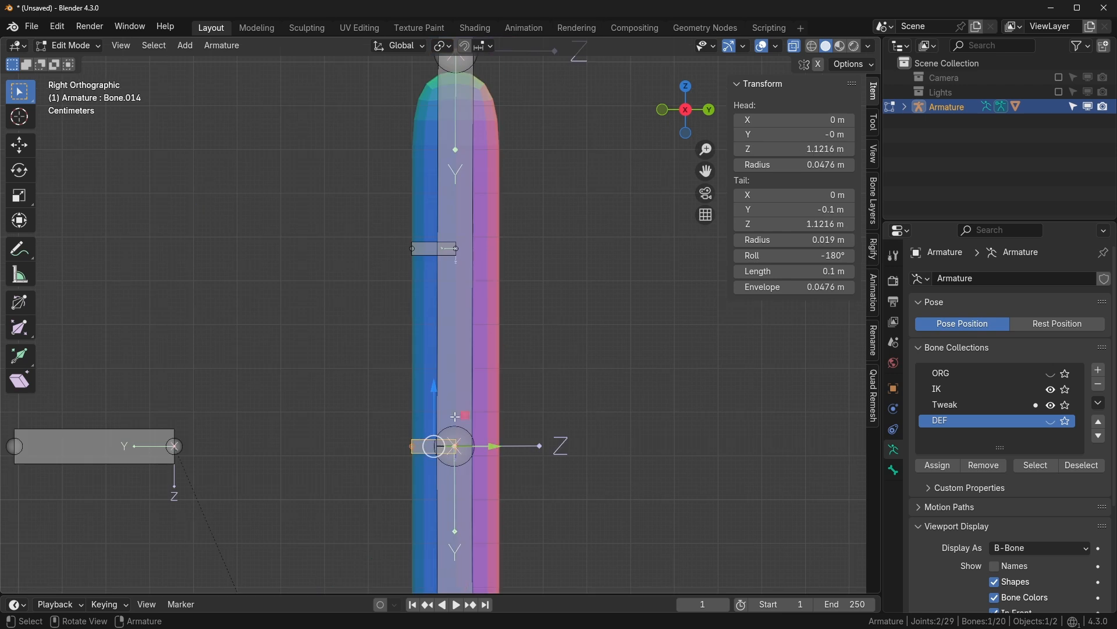
pyautogui.keyDown('shift'); pyautogui.click(464, 366); pyautogui.keyUp('shift')
pyautogui.hotkey('ctrl', 'p')
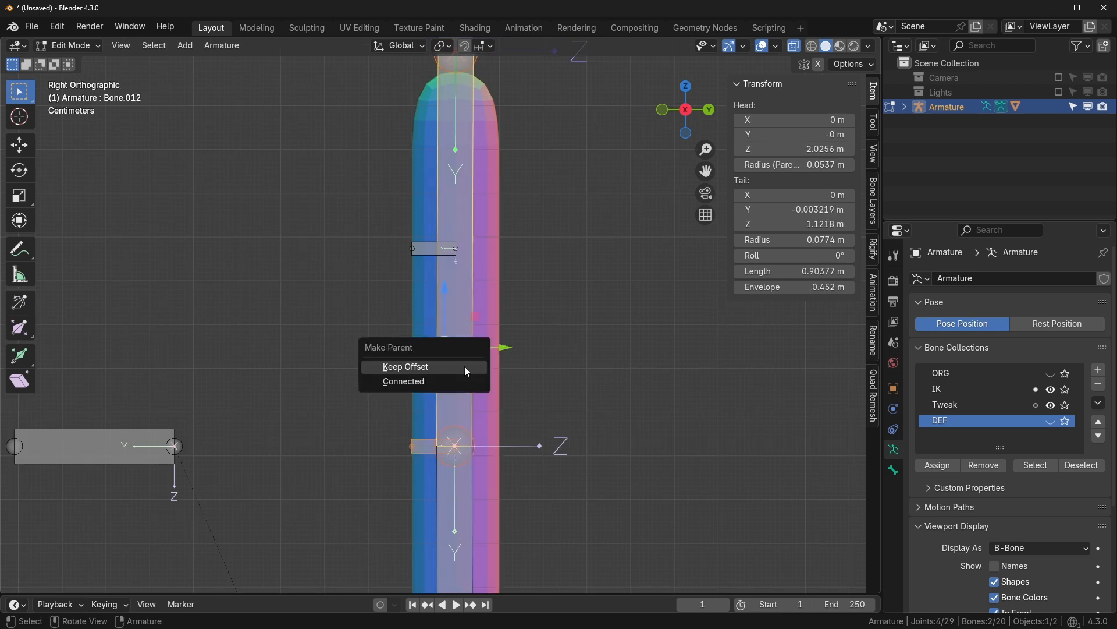
pyautogui.click(464, 367)
# - Parent the top tweak bone to the upper leg bone with Keep Offset, then select the IK control in Pose Mode
pyautogui.keyDown('shift'); pyautogui.moveTo(459, 329); pyautogui.dragTo(456, 492, button='middle'); pyautogui.keyUp('shift')
pyautogui.click(426, 412)
pyautogui.keyDown('shift'); pyautogui.click(464, 379); pyautogui.keyUp('shift')
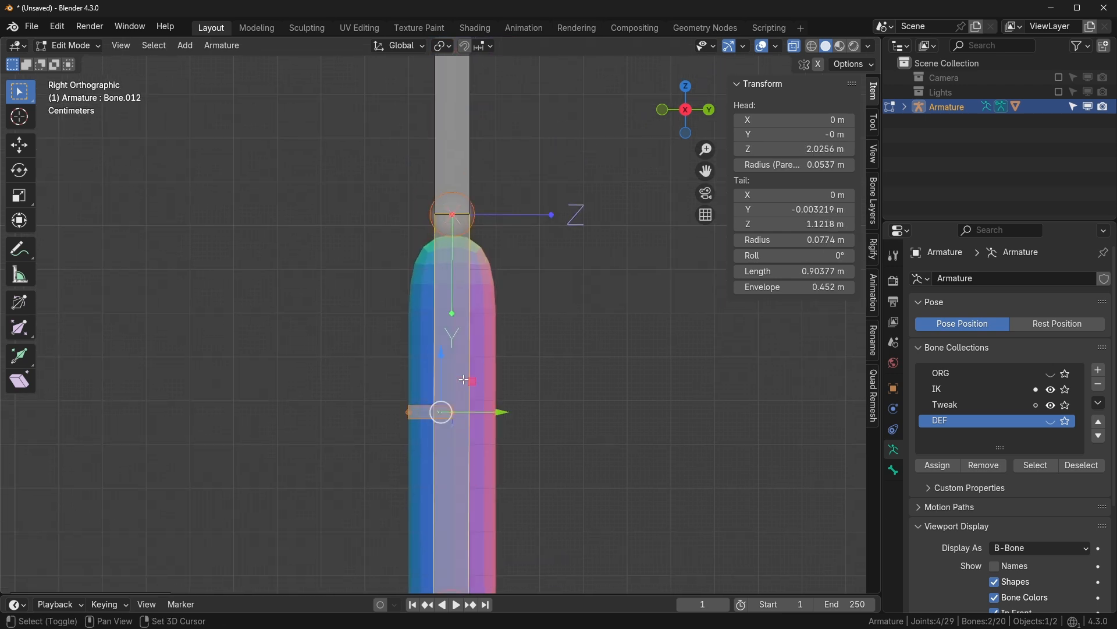
pyautogui.hotkey('ctrl', 'p')
pyautogui.click(463, 379)
pyautogui.scroll(-2, 463, 379)
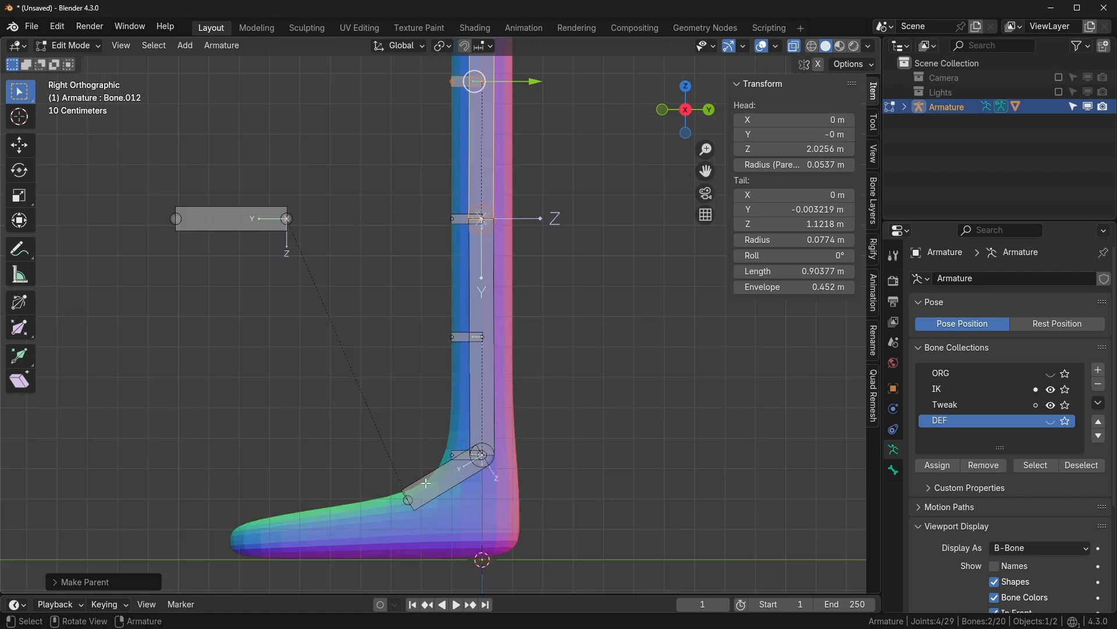
pyautogui.hotkey('ctrl', 'Tab')
pyautogui.click(439, 483)
# - Move the IK control bone to a new position so the leg chain bends
pyautogui.press('g')
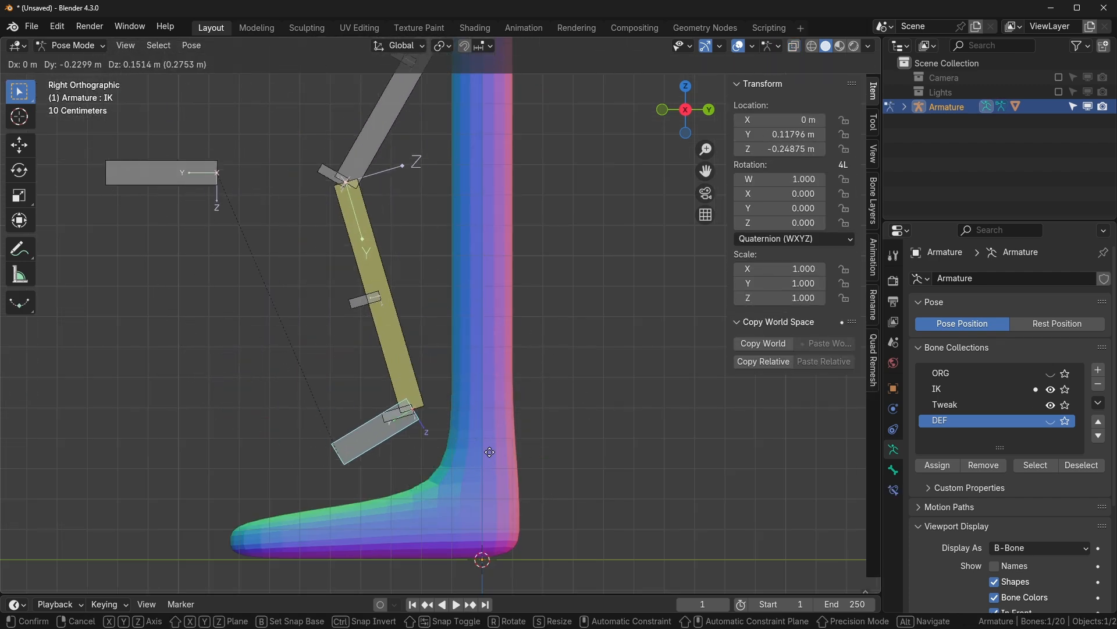
pyautogui.press('Escape')
pyautogui.scroll(-1, 554, 505)
pyautogui.press('g')
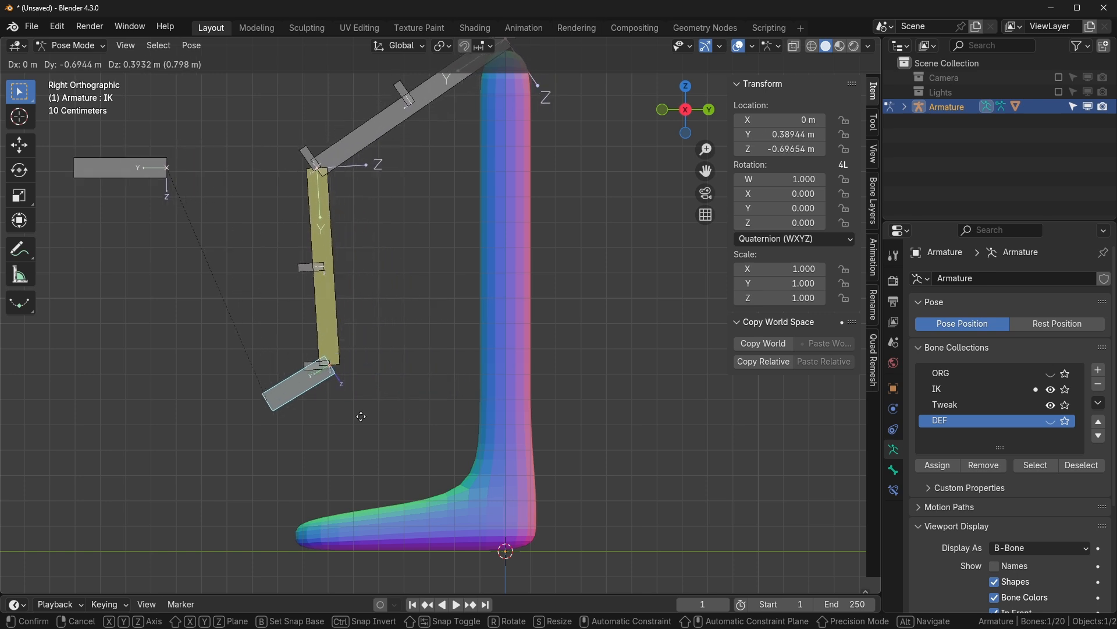
pyautogui.click(475, 443)
# - Hide the IK collection, leaving only the Tweak and deform bones visible
pyautogui.click(1051, 390)
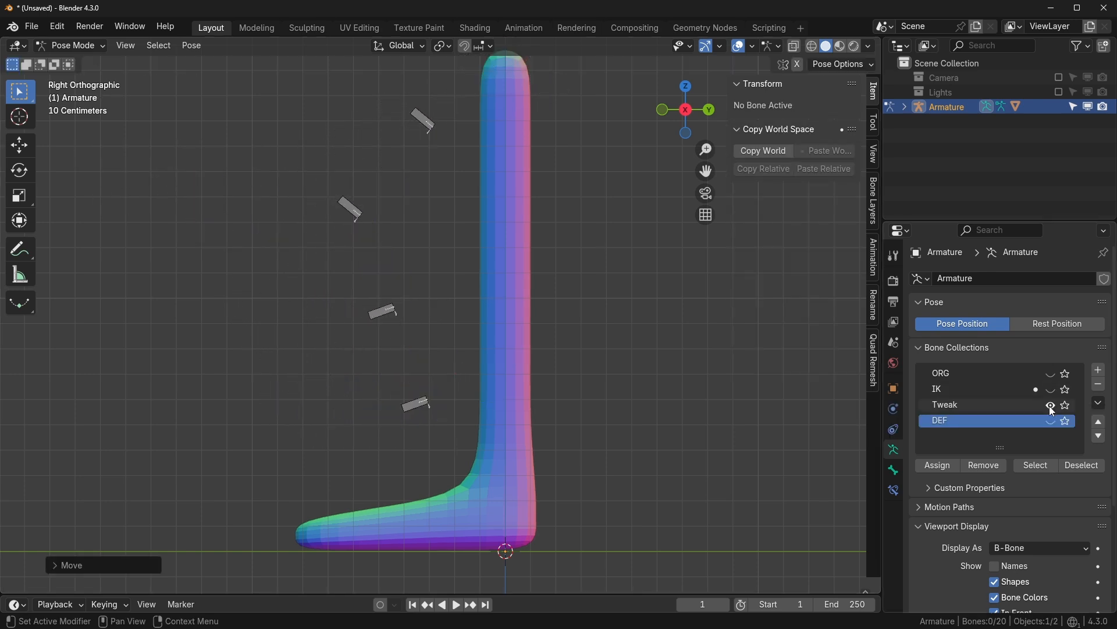
pyautogui.click(1050, 405)
pyautogui.click(1051, 421)
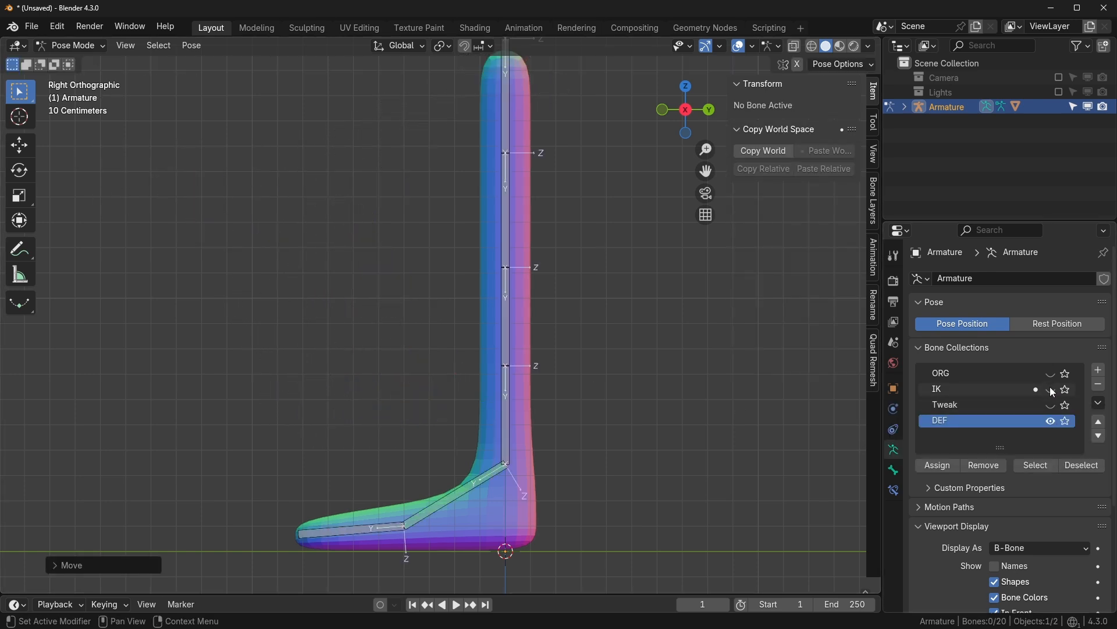
pyautogui.click(1050, 406)
pyautogui.scroll(1, 422, 286)
pyautogui.keyDown('shift'); pyautogui.moveTo(422, 287); pyautogui.dragTo(450, 379, button='middle'); pyautogui.keyUp('shift')
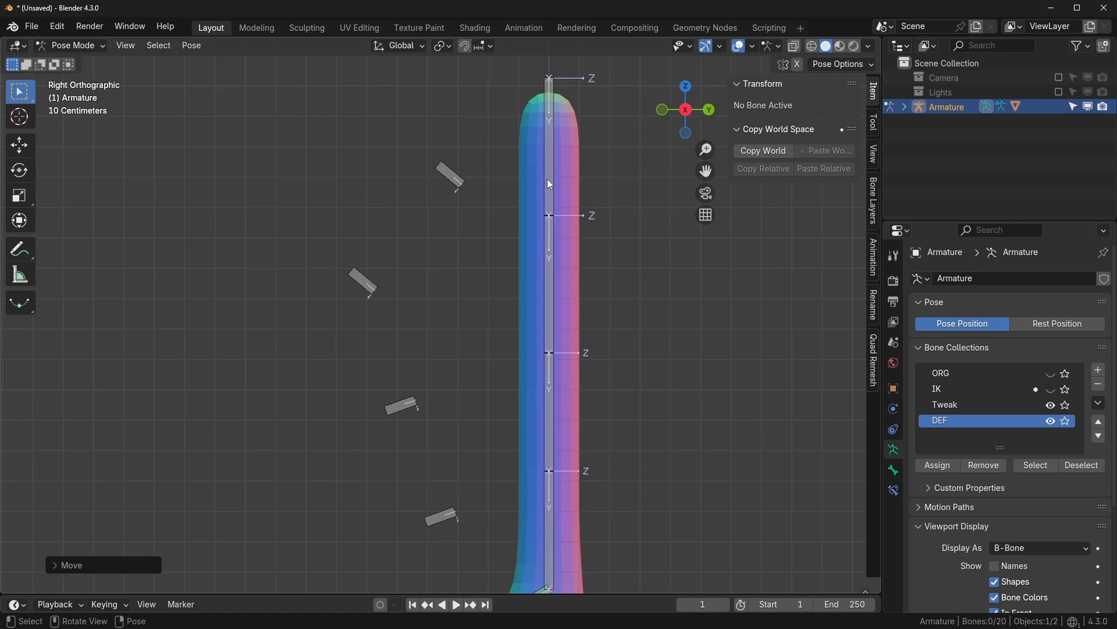
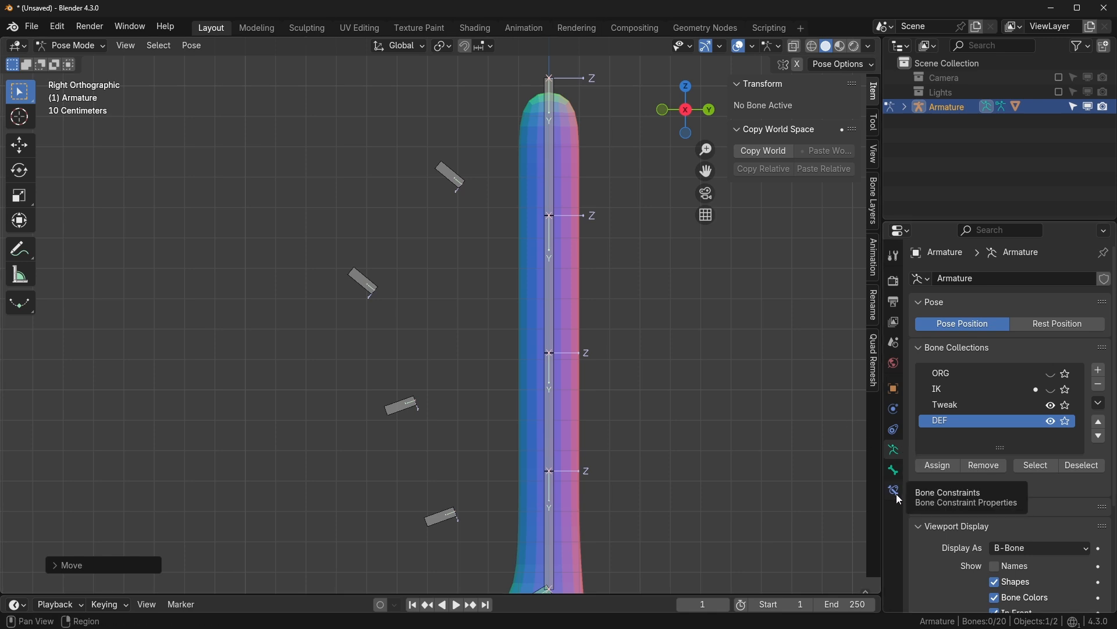
# - Add a Stretch To constraint to leg bone Bone.005 targeting control bone Bone.013
pyautogui.click(897, 430)
pyautogui.click(982, 280)
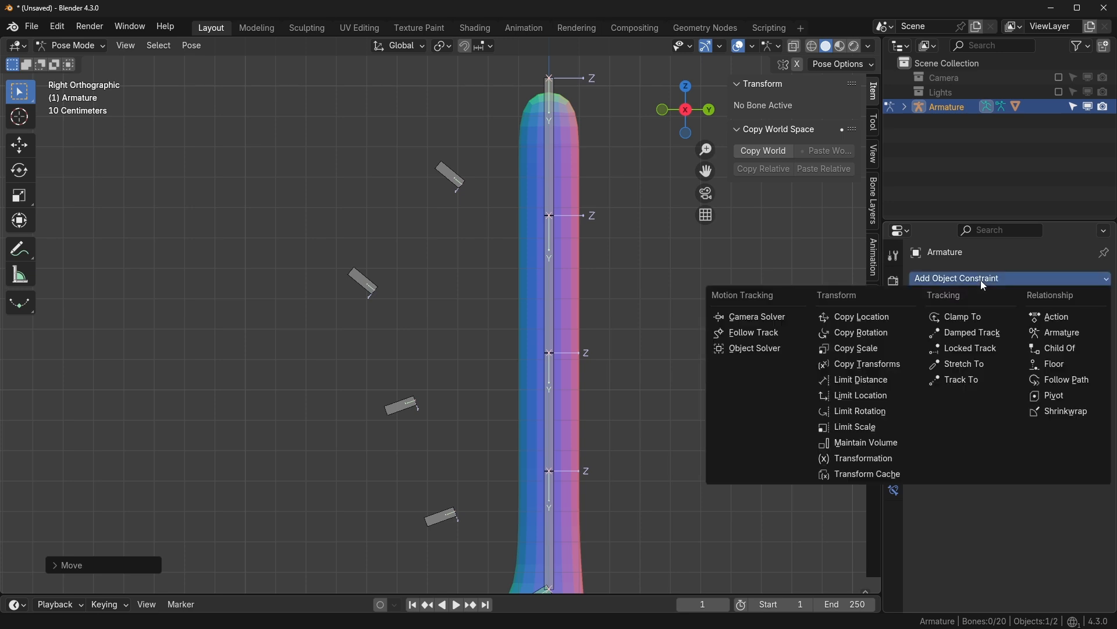
pyautogui.click(895, 490)
pyautogui.click(984, 278)
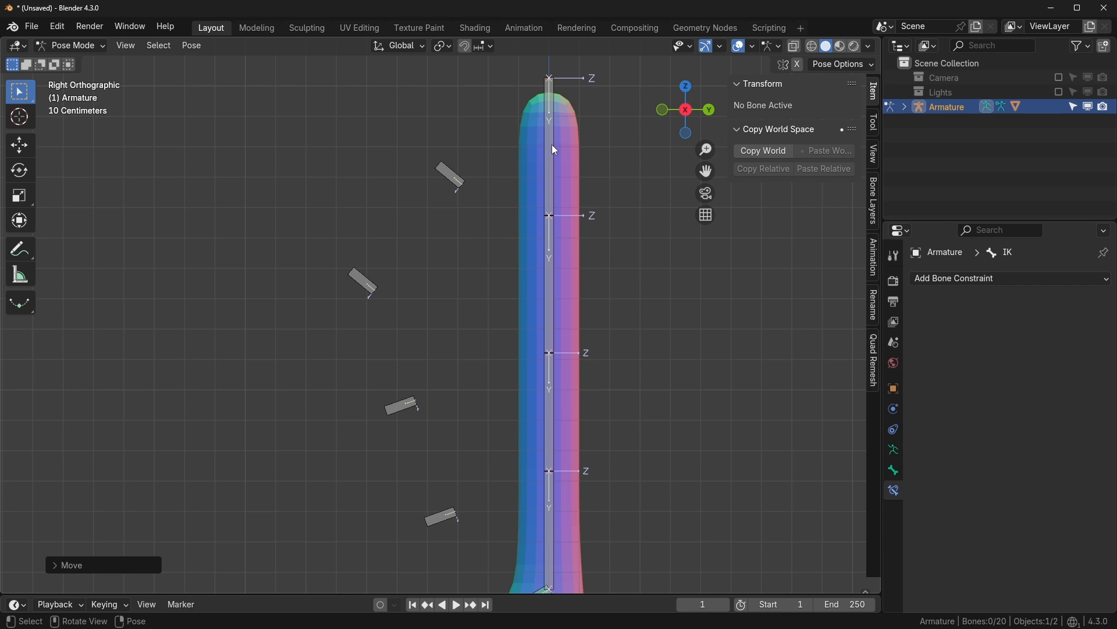
pyautogui.scroll(4, 477, 163)
pyautogui.scroll(-3, 474, 205)
pyautogui.click(449, 223)
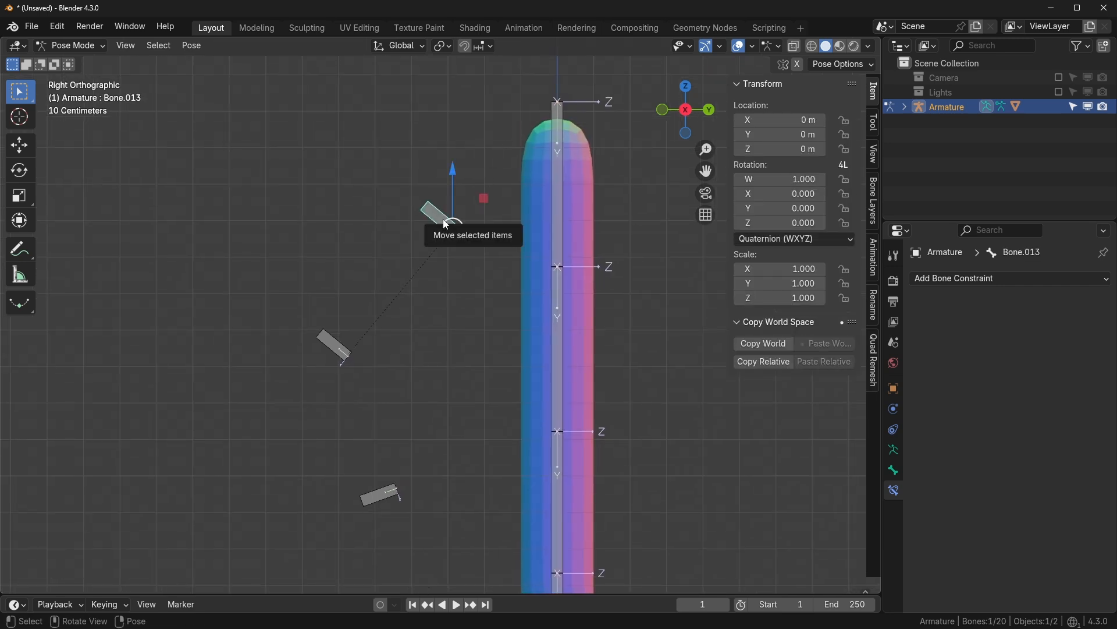
pyautogui.keyDown('shift'); pyautogui.click(559, 184); pyautogui.keyUp('shift')
pyautogui.hotkey('ctrl', 'shift', 'c')
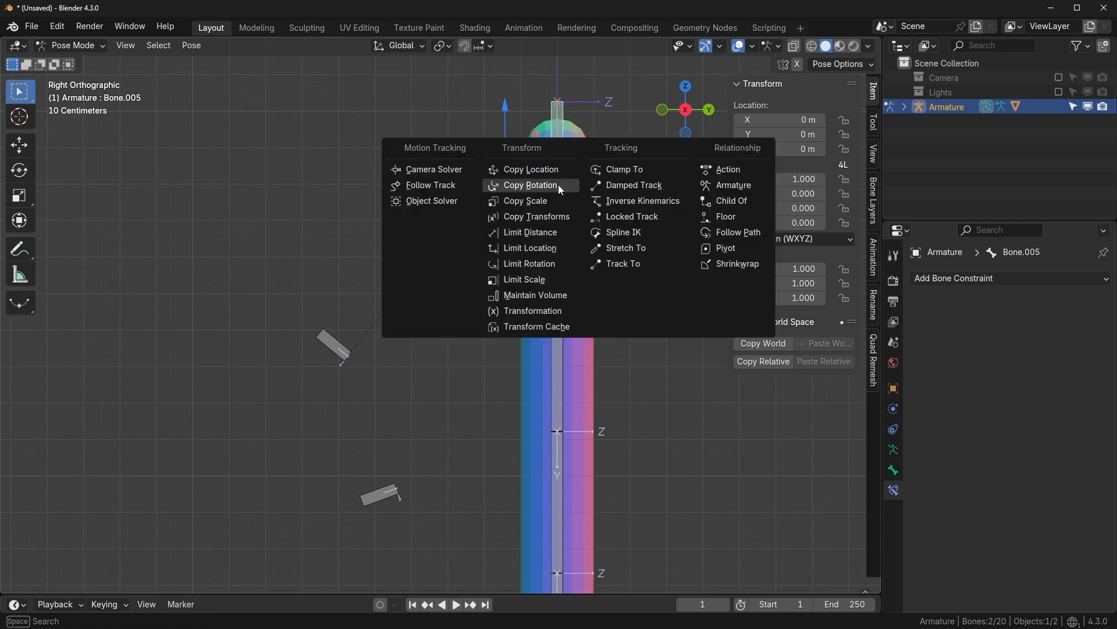
pyautogui.click(644, 243)
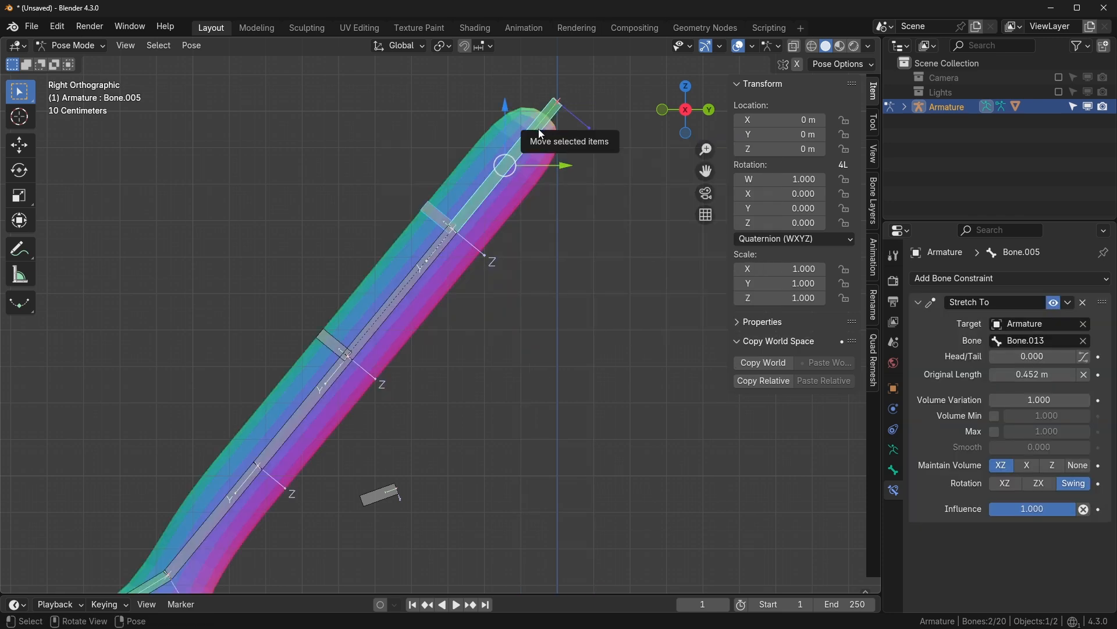
# - Give leg bone Bone.009 a Stretch To constraint aimed at control bone Bone.014
pyautogui.keyDown('shift'); pyautogui.moveTo(454, 321); pyautogui.dragTo(537, 225, button='middle'); pyautogui.keyUp('shift')
pyautogui.scroll(-1, 537, 225)
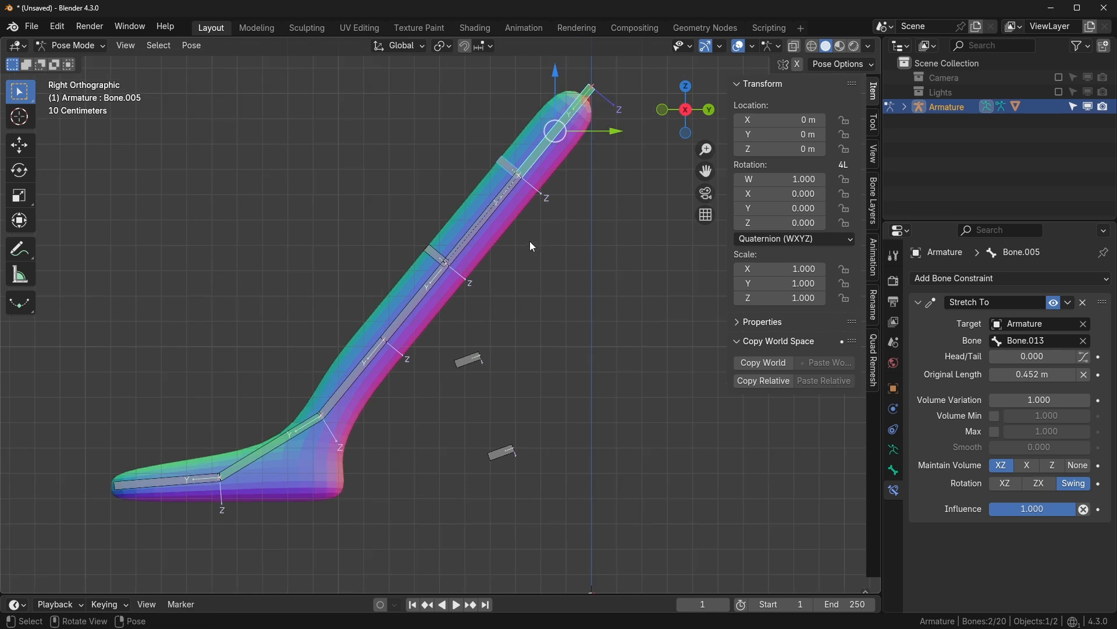
pyautogui.scroll(1, 407, 221)
pyautogui.click(427, 226)
pyautogui.keyDown('shift'); pyautogui.click(497, 186); pyautogui.keyUp('shift')
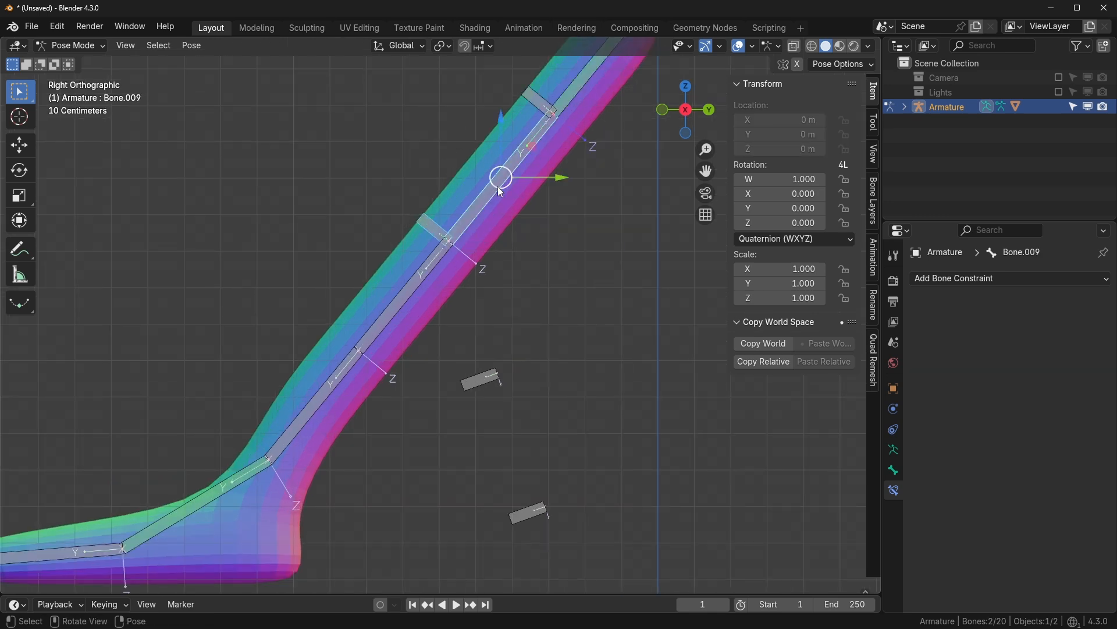
pyautogui.hotkey('ctrl', 'shift', 'c')
pyautogui.click(498, 187)
# - Add Stretch To constraints on Bone.008 toward Bone.016 and on Bone.010 toward Bone.017
pyautogui.keyDown('shift'); pyautogui.moveTo(499, 299); pyautogui.dragTo(523, 222, button='middle'); pyautogui.keyUp('shift')
pyautogui.click(503, 304)
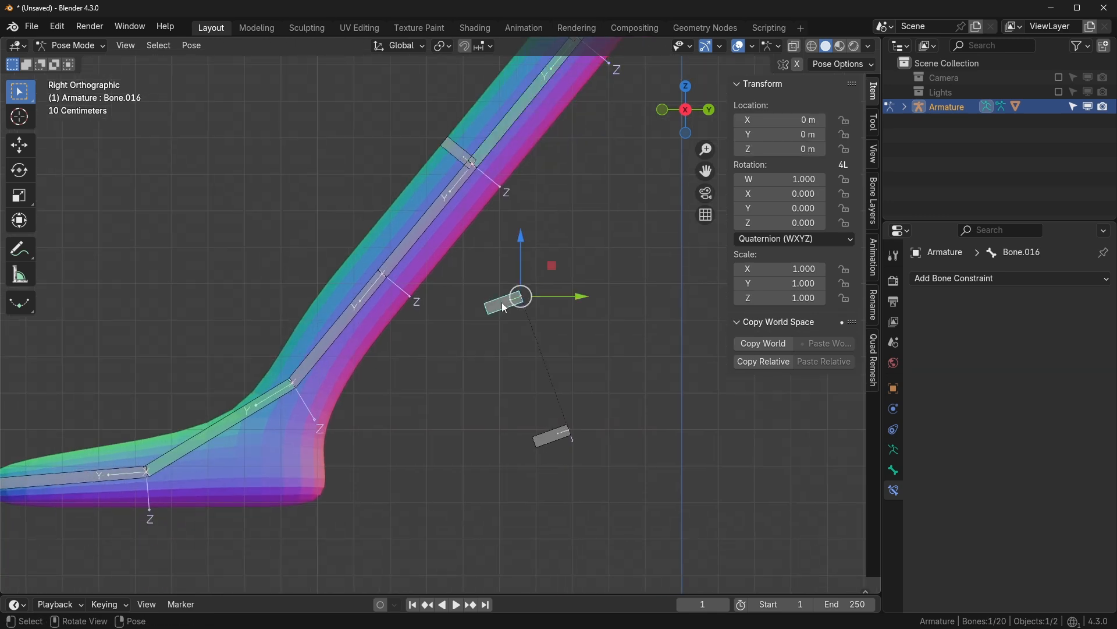
pyautogui.click(419, 233)
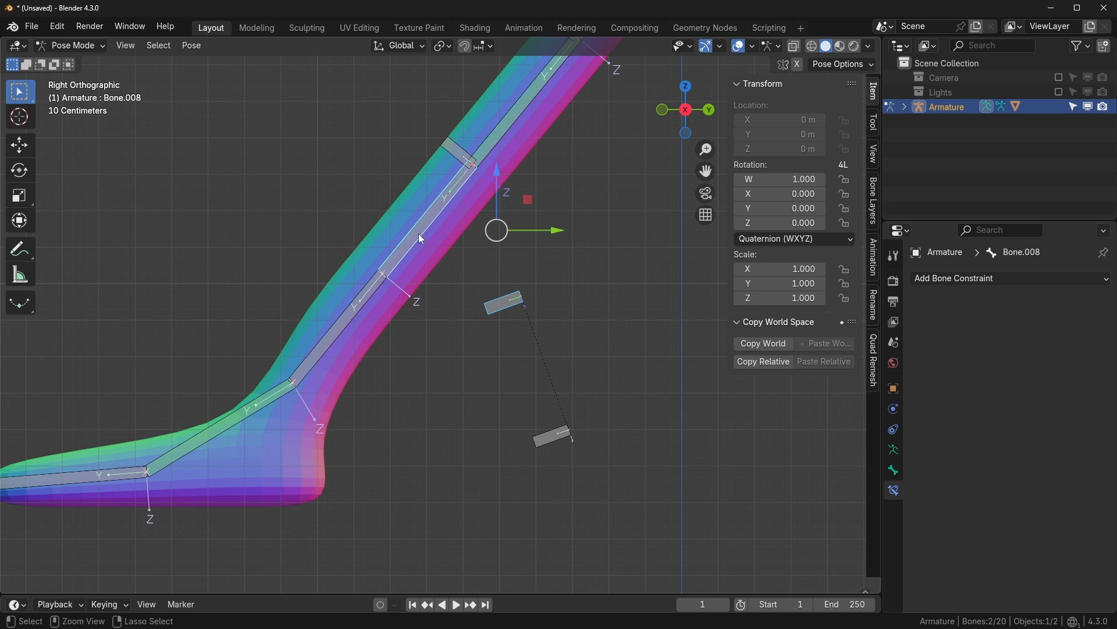
pyautogui.hotkey('ctrl', 'shift', 'c')
pyautogui.click(418, 233)
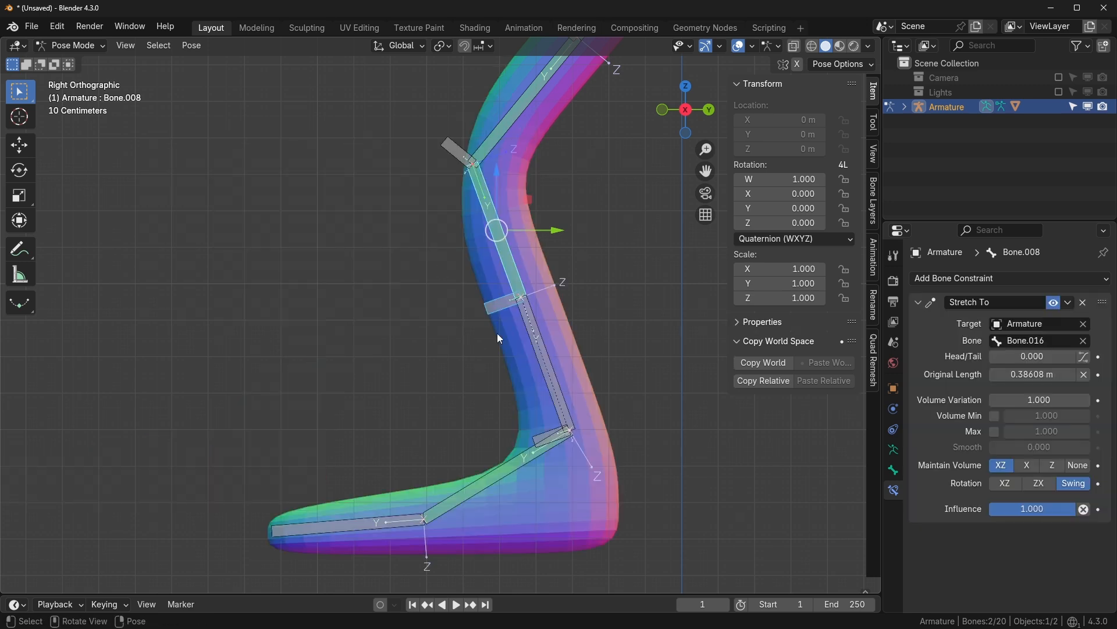
pyautogui.click(522, 364)
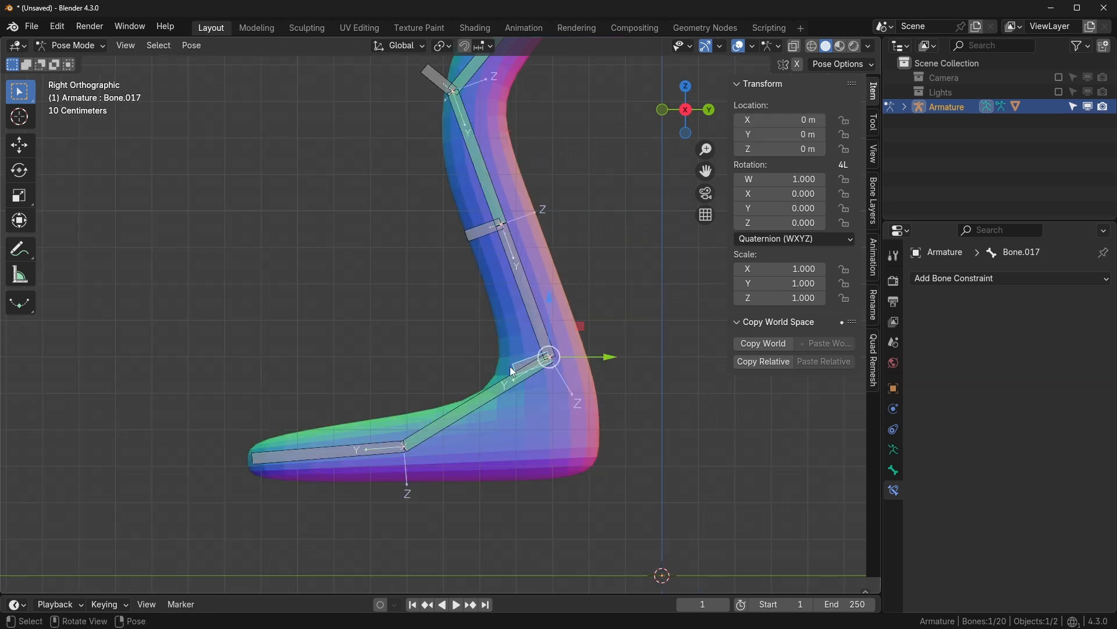
pyautogui.keyDown('shift'); pyautogui.click(531, 317); pyautogui.keyUp('shift')
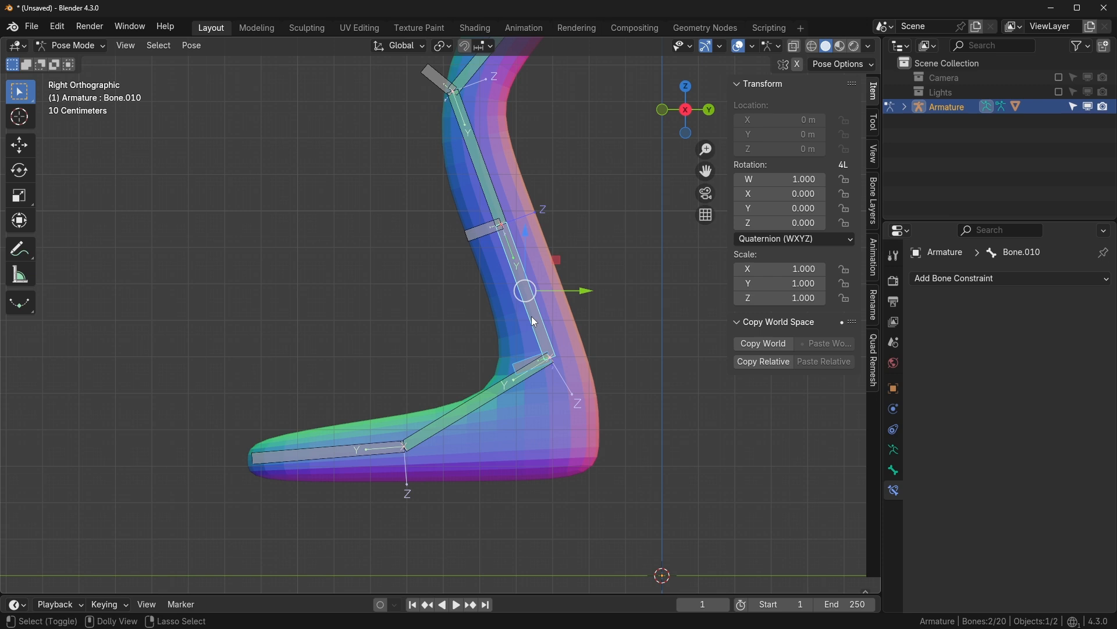
pyautogui.hotkey('ctrl', 'shift', 'c')
pyautogui.click(531, 317)
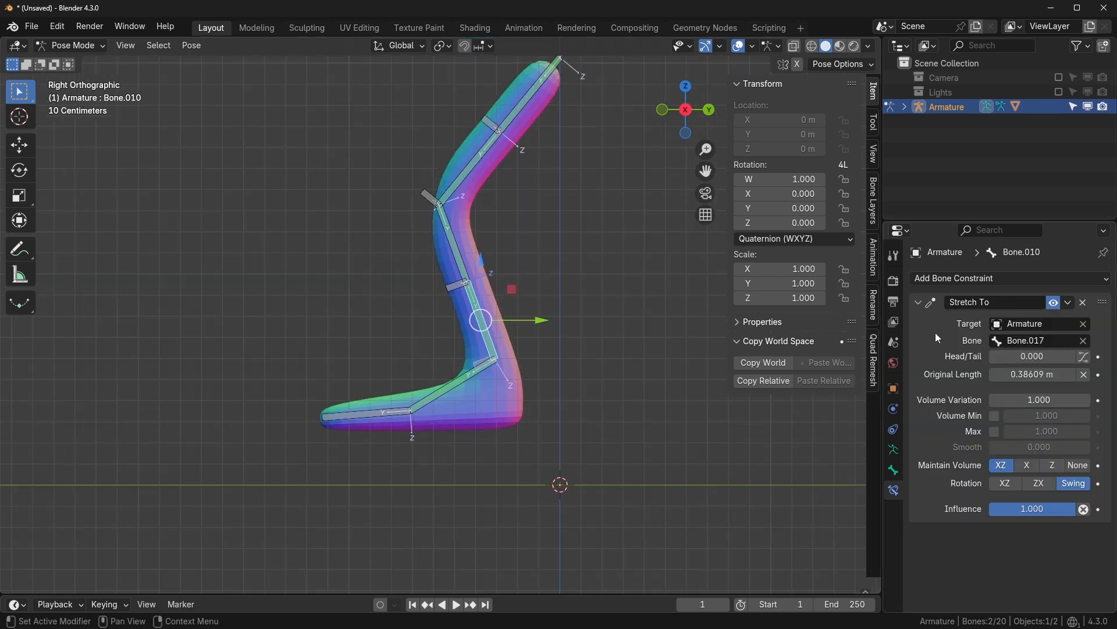
pyautogui.click(894, 448)
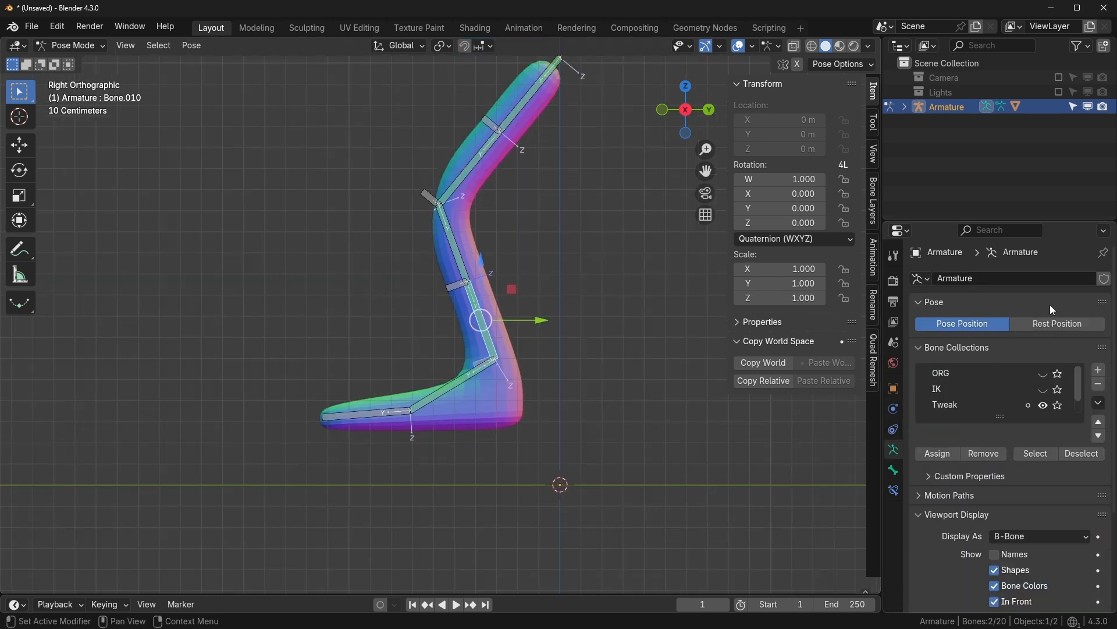
# - Show the IK and Tweak bone collections and hide the DEF collection
pyautogui.moveTo(1003, 417); pyautogui.dragTo(1004, 477)
pyautogui.click(1052, 405)
pyautogui.click(1052, 422)
pyautogui.click(1050, 391)
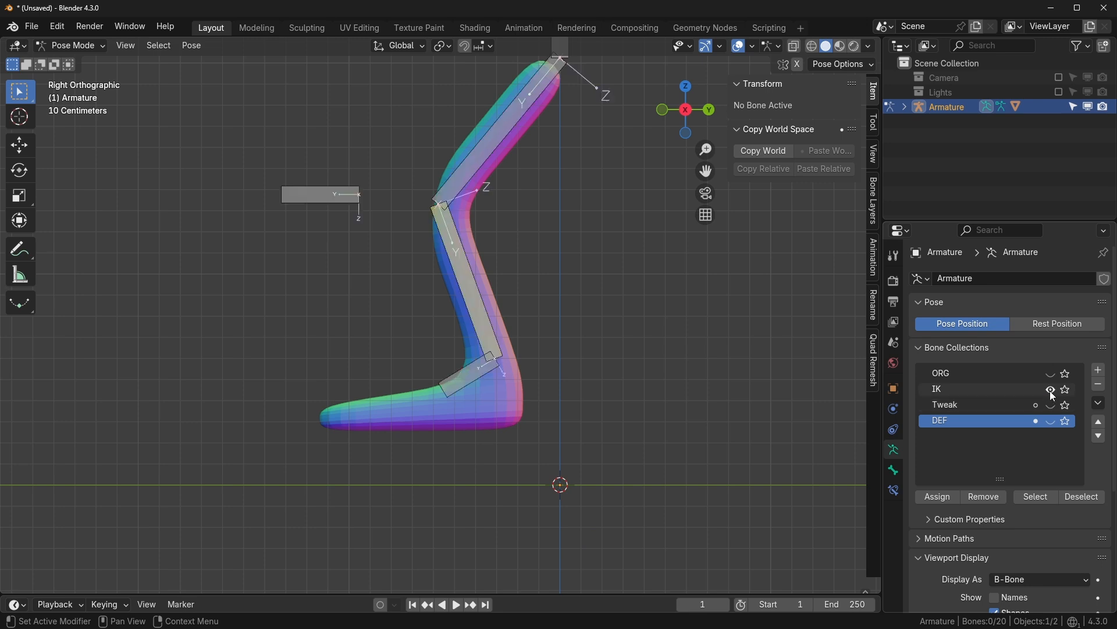
pyautogui.click(1050, 406)
# - Move the IK foot control down-left so the leg stretches after it
pyautogui.click(484, 382)
pyautogui.press('g')
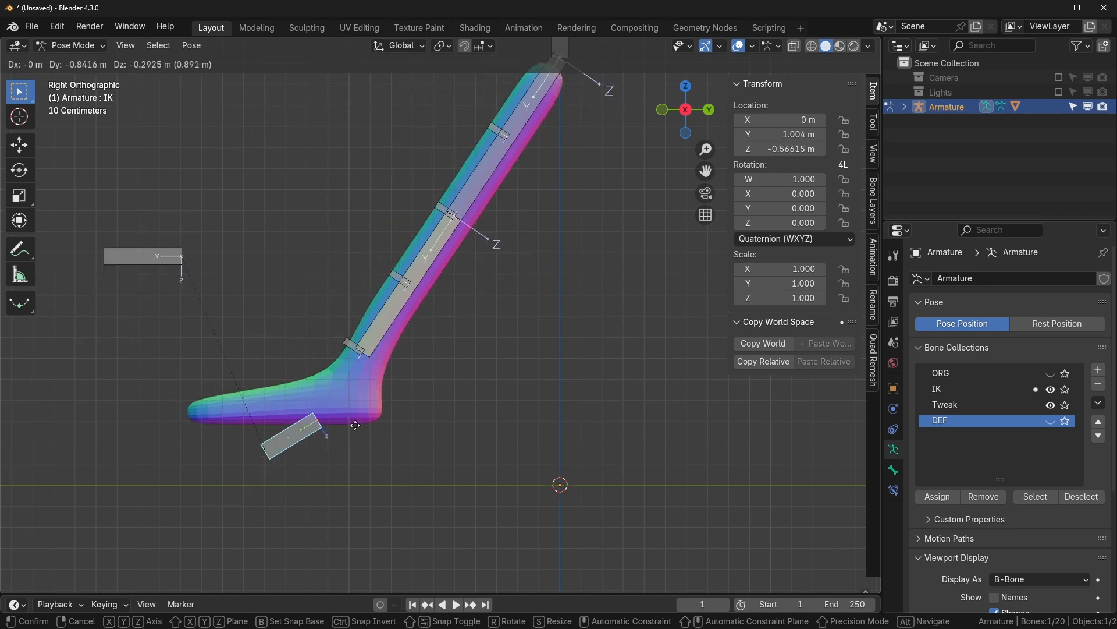
pyautogui.click(283, 482)
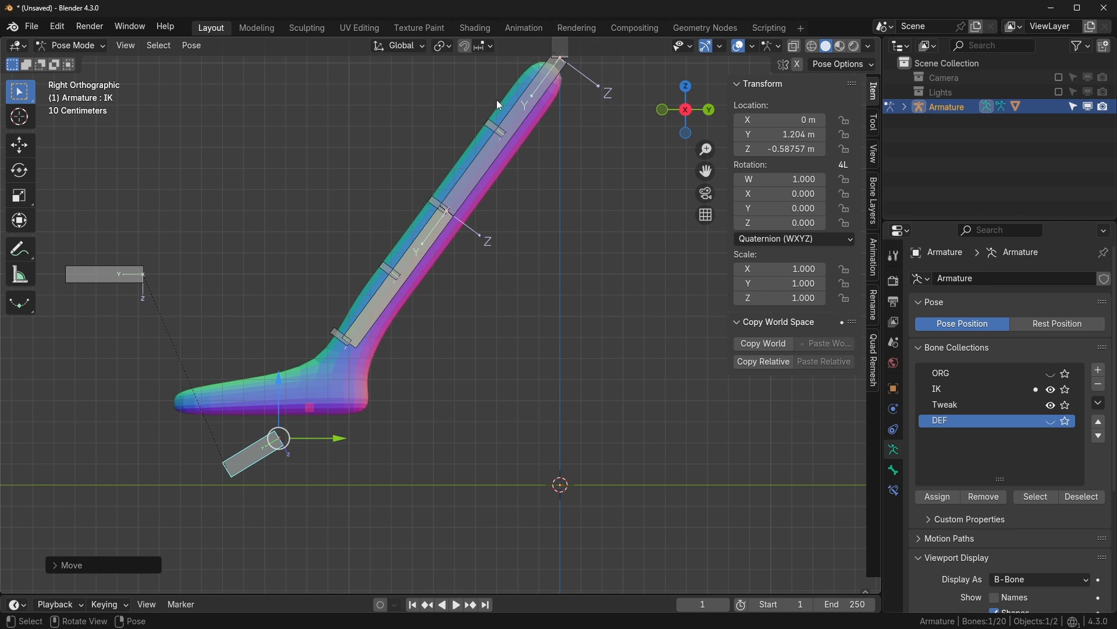
pyautogui.click(387, 312)
pyautogui.keyDown('shift'); pyautogui.moveTo(405, 316); pyautogui.dragTo(469, 319, button='middle'); pyautogui.keyUp('shift')
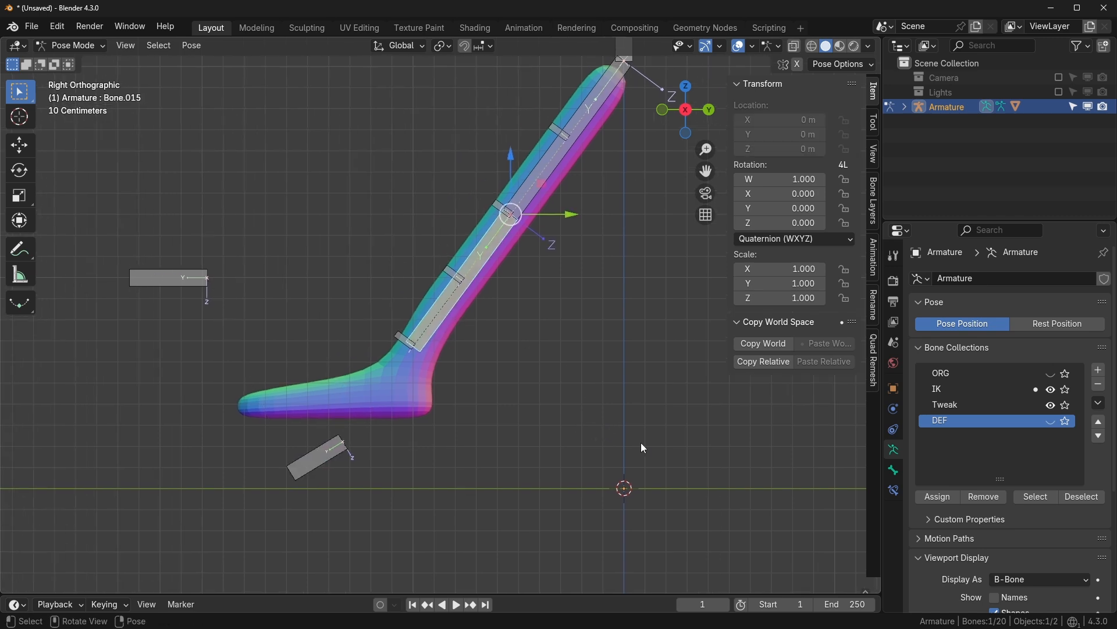
pyautogui.keyDown('shift'); pyautogui.moveTo(590, 401); pyautogui.dragTo(580, 426, button='middle'); pyautogui.keyUp('shift')
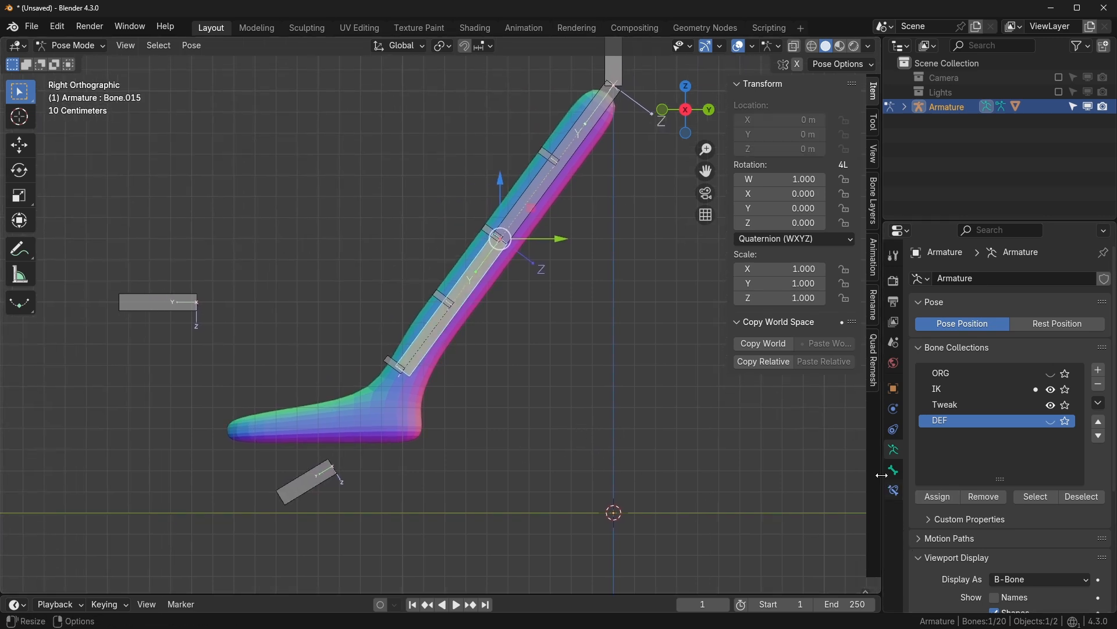
# - Set IK Stretch to 0.100 for leg bones Bone.012 and Bone.015
pyautogui.click(894, 471)
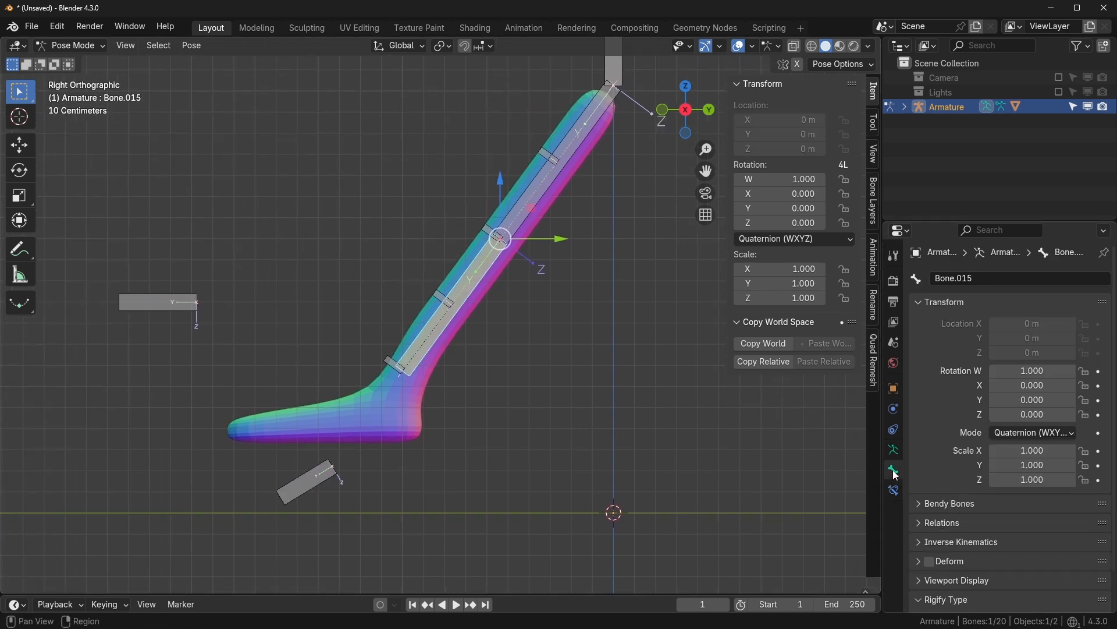
pyautogui.click(931, 301)
pyautogui.click(924, 360)
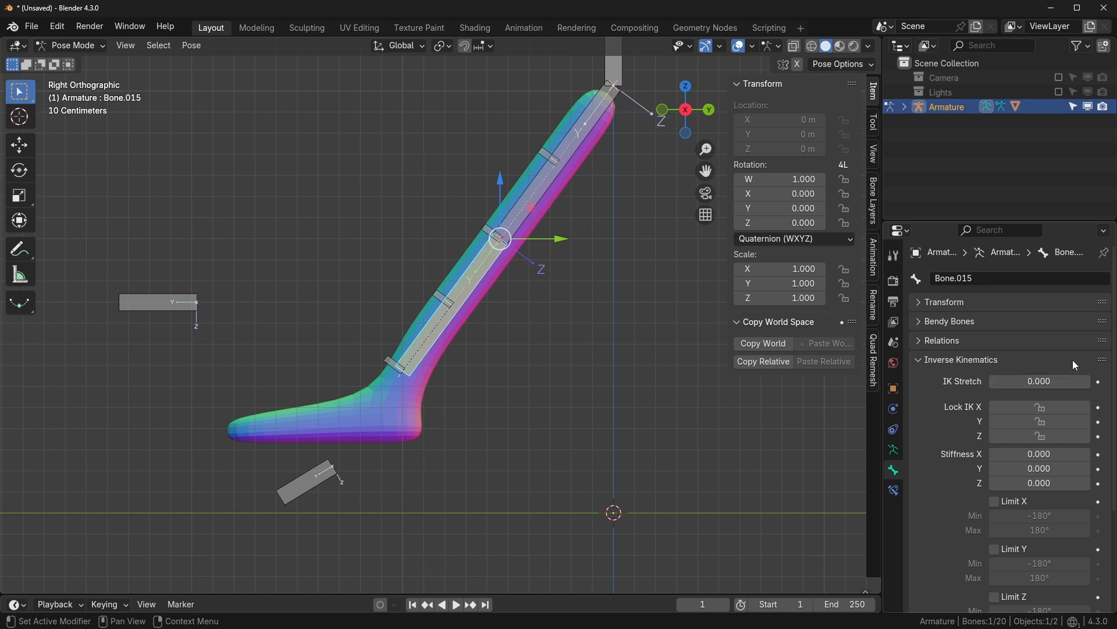
pyautogui.moveTo(1034, 378); pyautogui.dragTo(990, 380)
pyautogui.click(518, 213)
pyautogui.keyDown('shift'); pyautogui.click(480, 267); pyautogui.keyUp('shift')
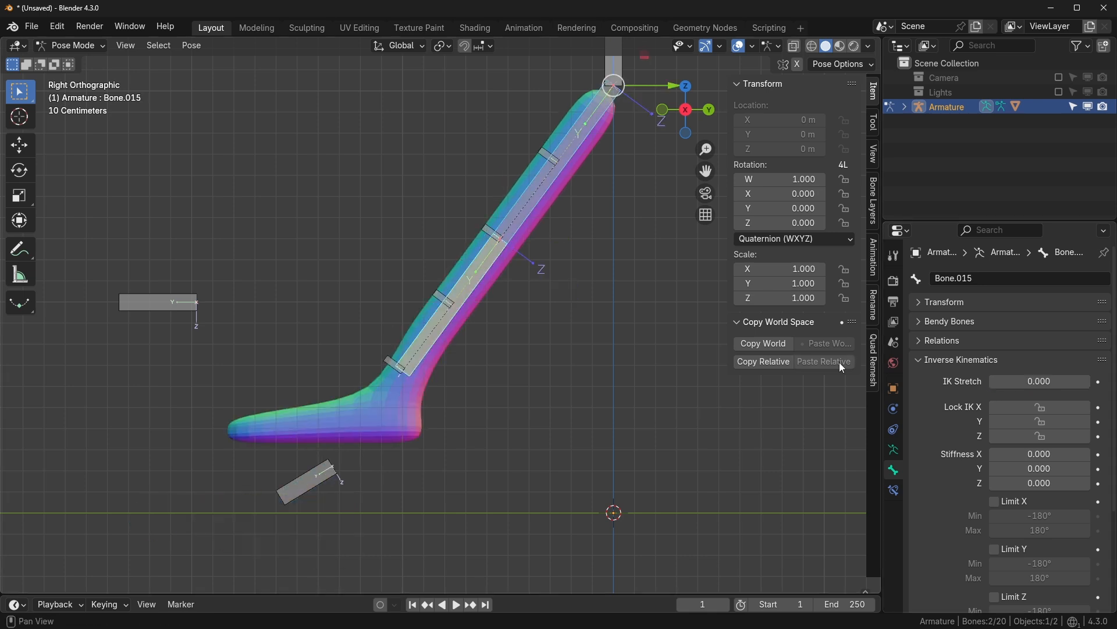
pyautogui.click(1035, 382)
pyautogui.press('BackSpace')
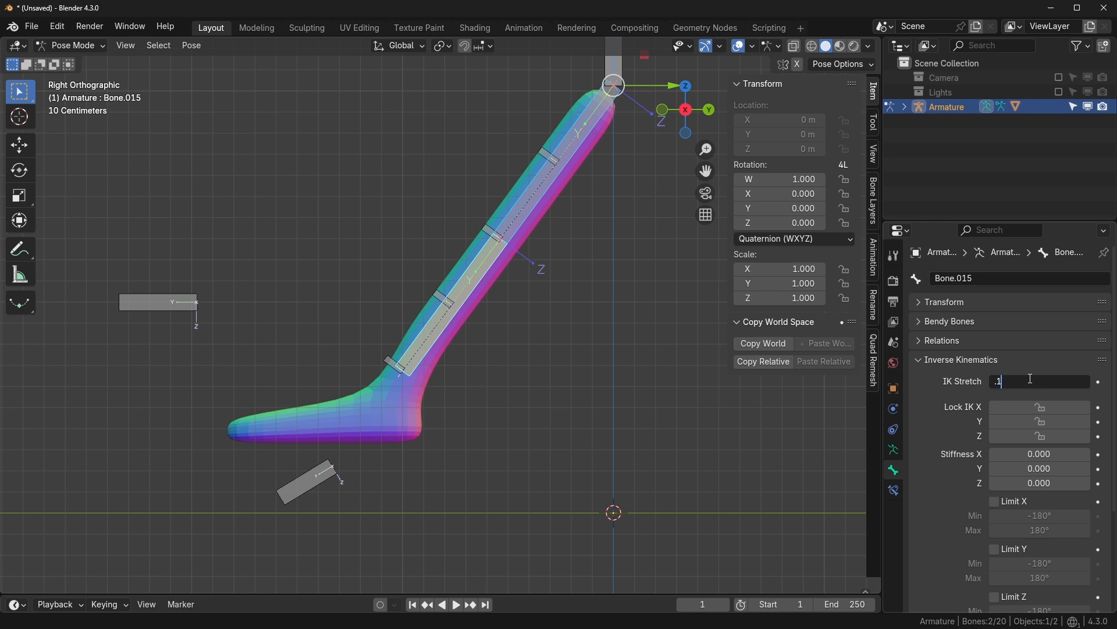
pyautogui.press('Return')
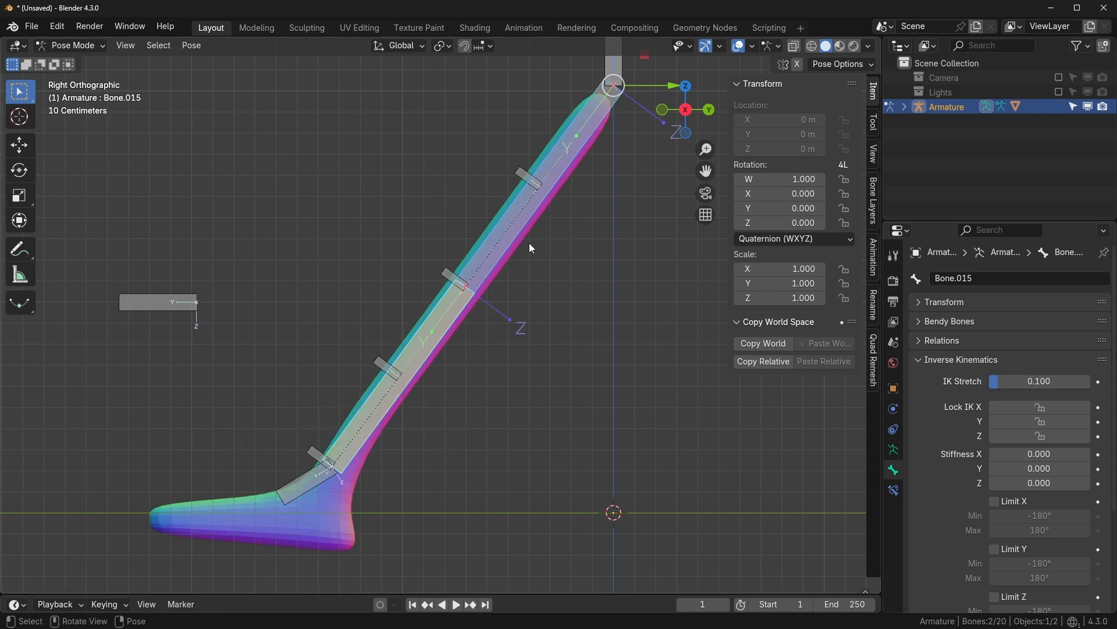
# - Hide the Tweak bone collection and return to the leg bones' Bone properties
pyautogui.click(448, 339)
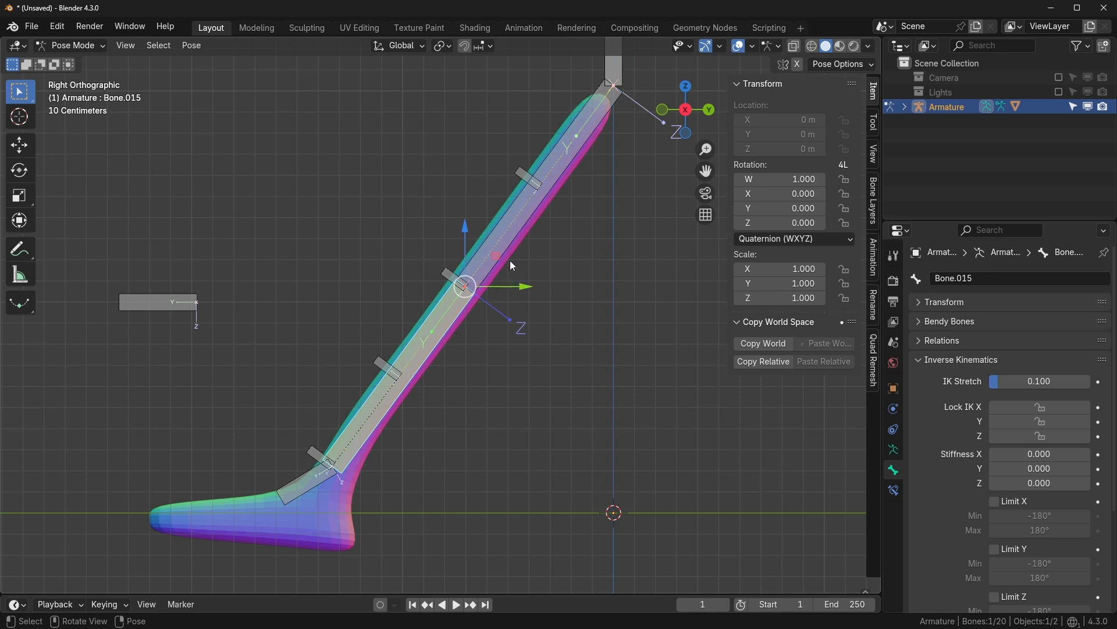
pyautogui.click(893, 449)
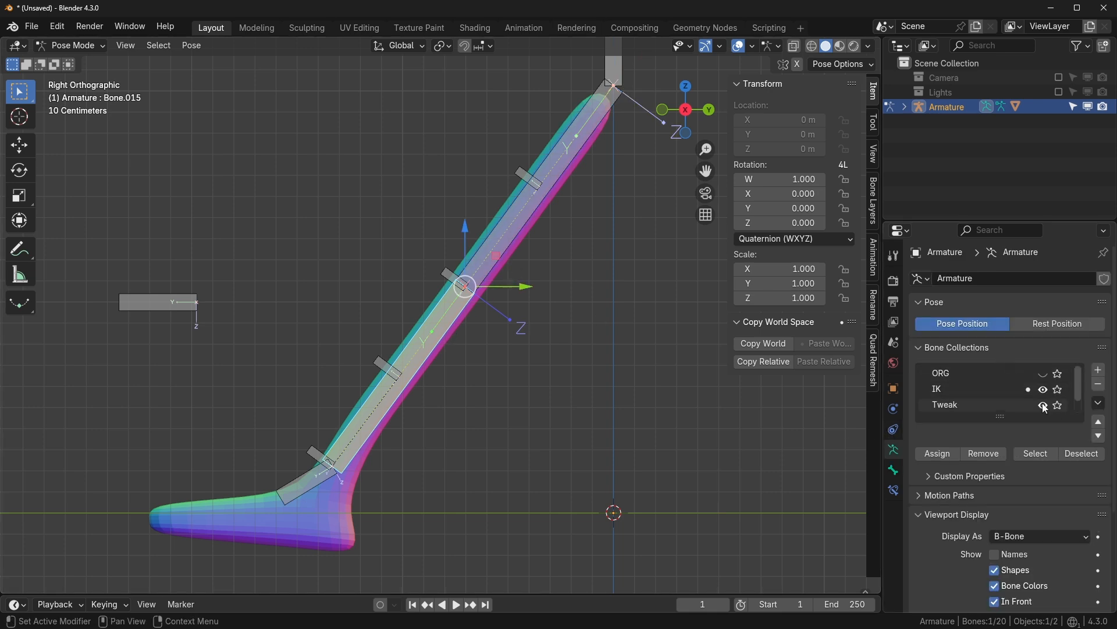
pyautogui.click(1042, 405)
pyautogui.click(488, 262)
pyautogui.click(488, 262)
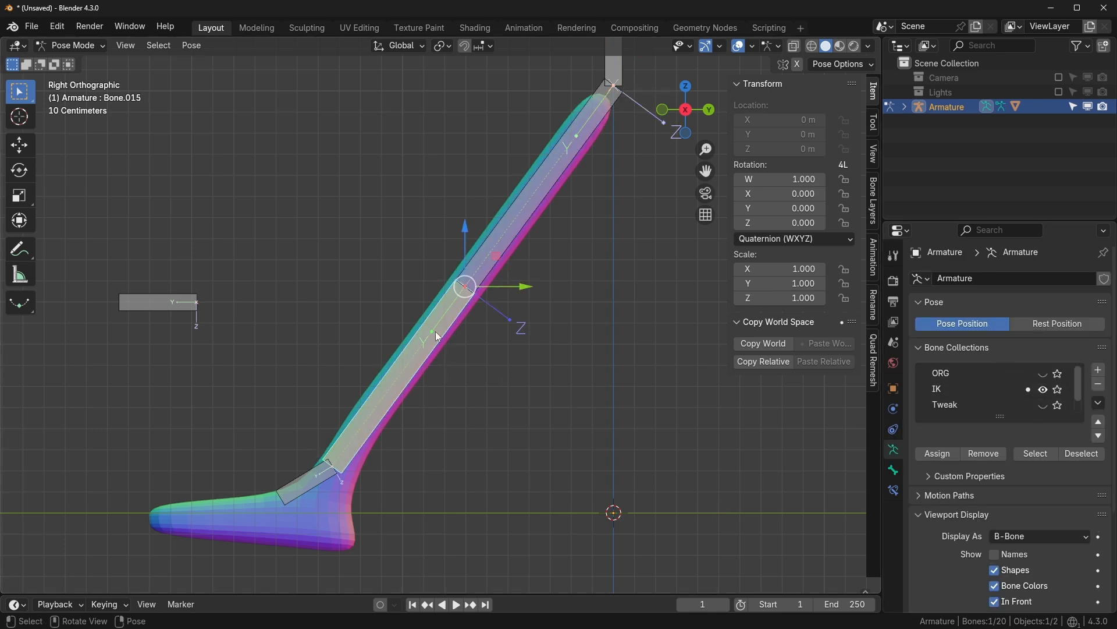
pyautogui.click(893, 470)
pyautogui.scroll(-5, 983, 492)
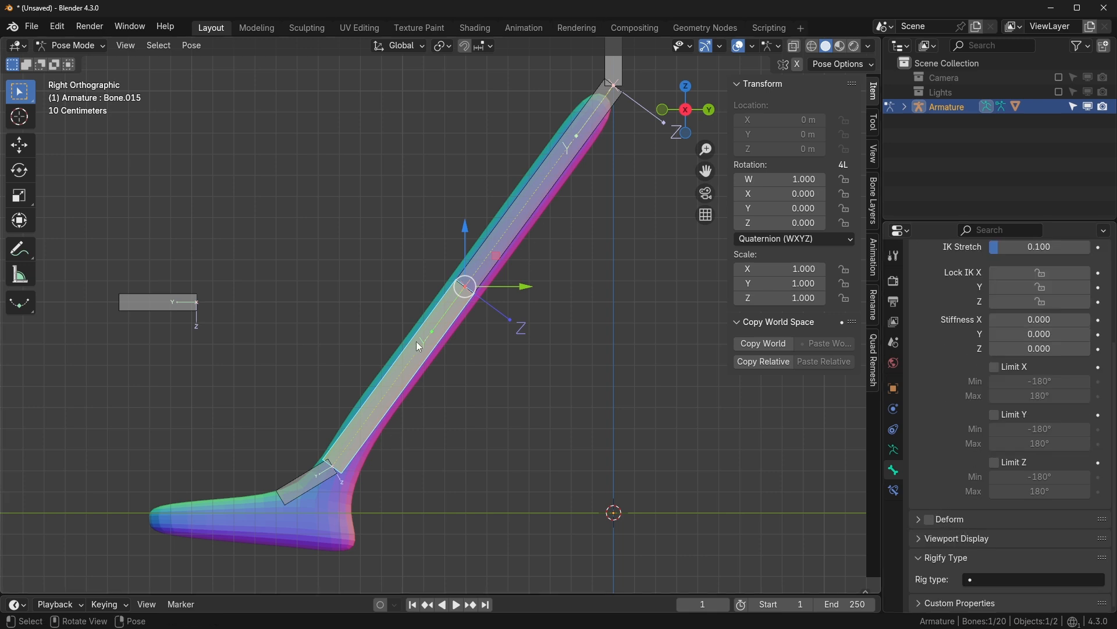
# - Hide the IK collection, show the DEF bones, and cancel a trial scale of four deform bones
pyautogui.click(894, 449)
pyautogui.click(1043, 373)
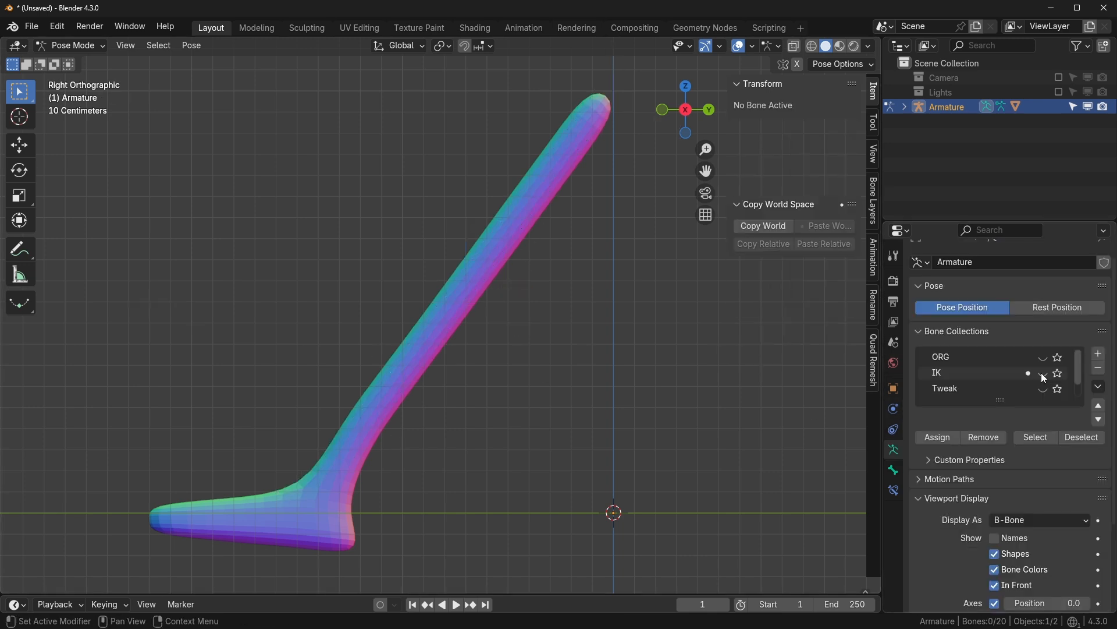
pyautogui.scroll(-1, 1042, 377)
pyautogui.click(1043, 389)
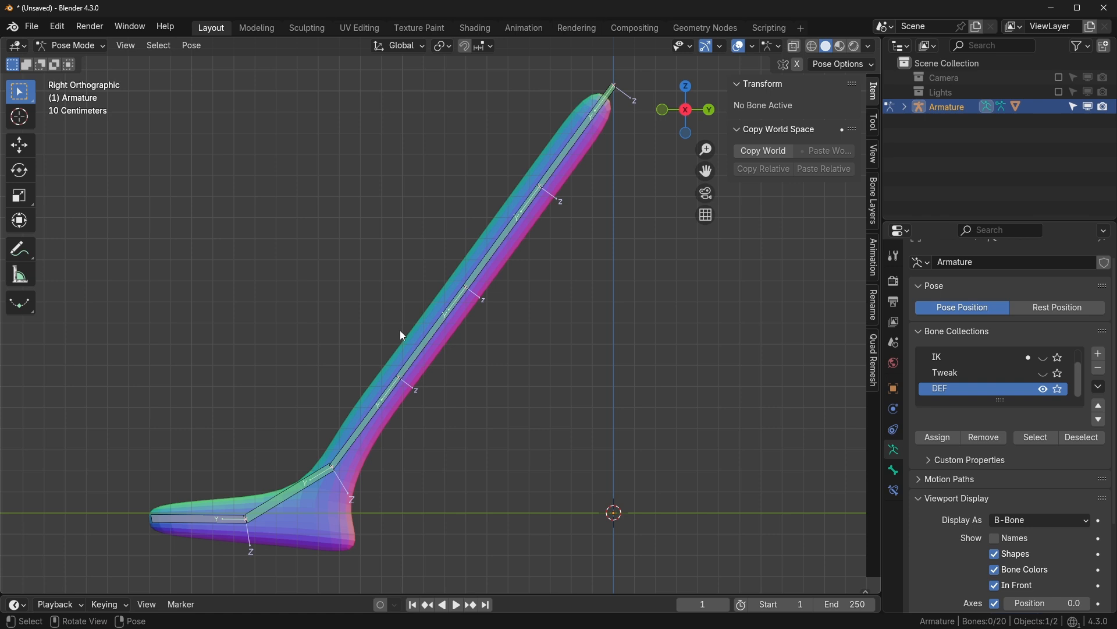
pyautogui.click(401, 392)
pyautogui.moveTo(565, 162); pyautogui.dragTo(383, 403)
pyautogui.press('s')
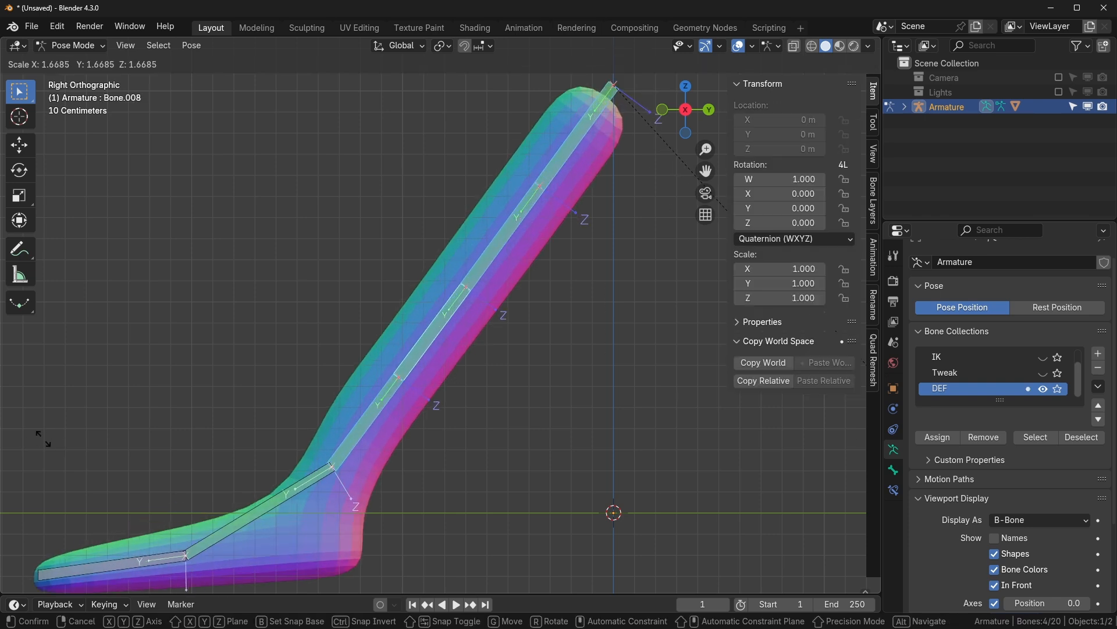
pyautogui.rightClick(371, 553)
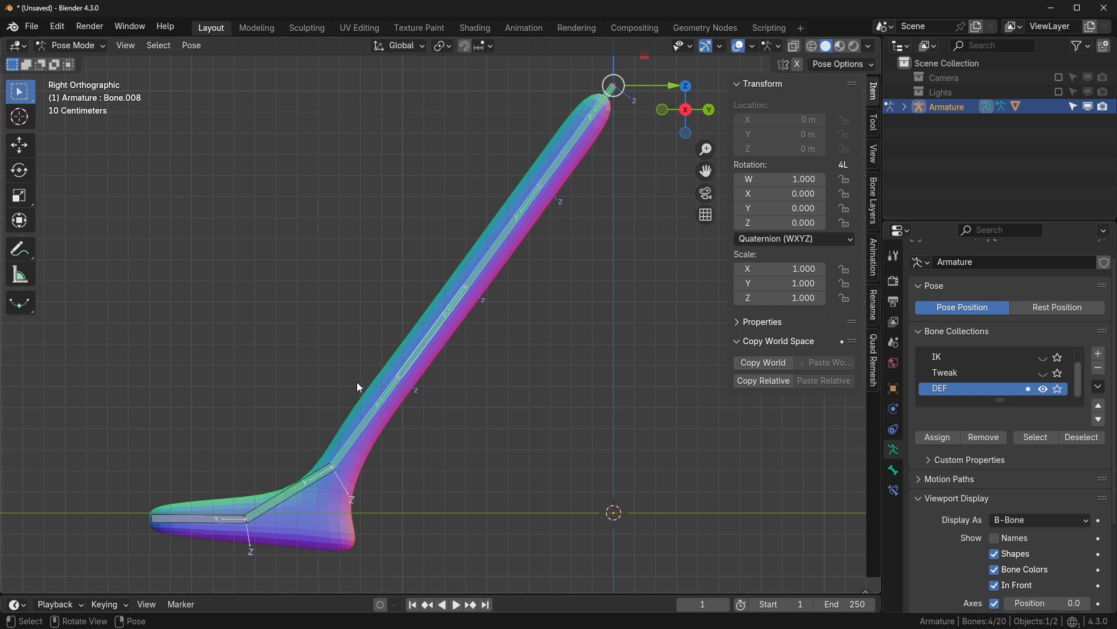
# - Inspect Bone.010's Stretch To constraint and make the IK collection visible again
pyautogui.click(380, 399)
pyautogui.click(894, 491)
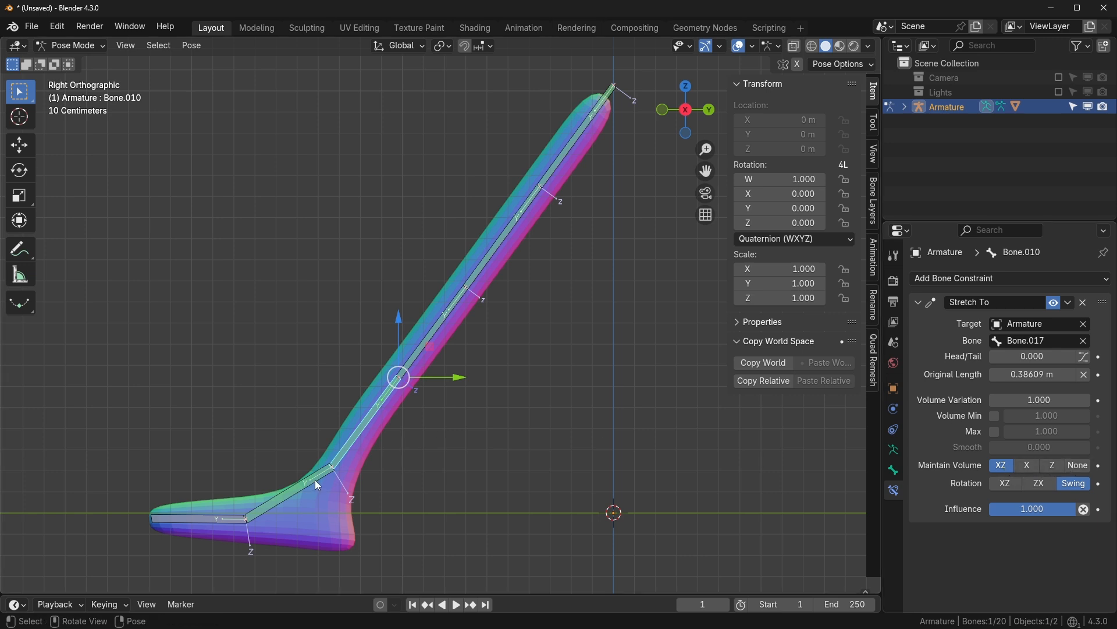
pyautogui.click(893, 449)
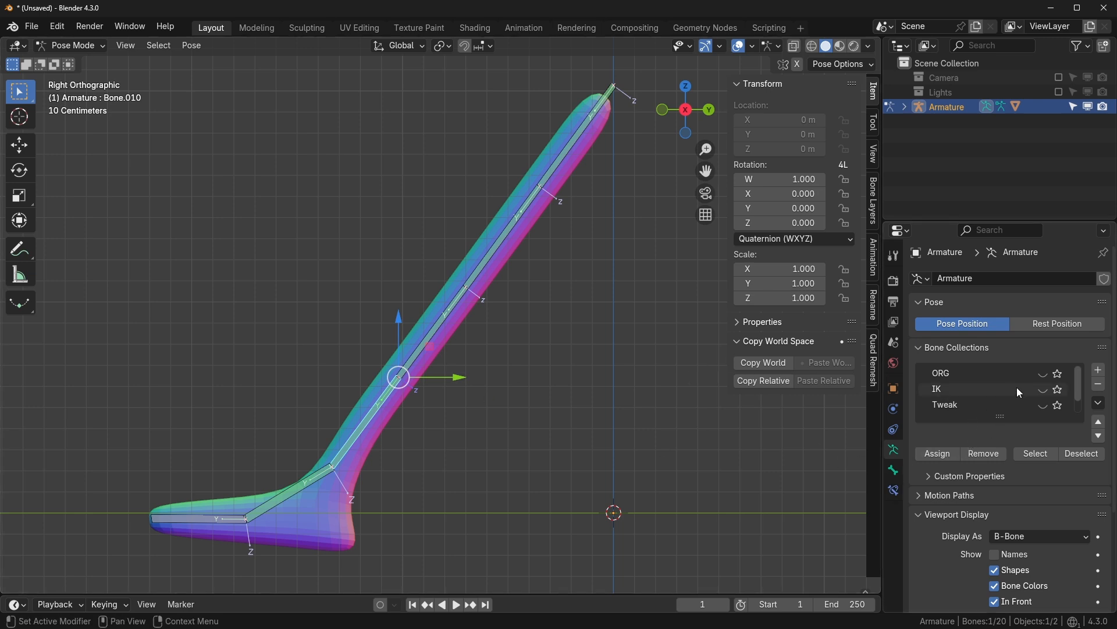
pyautogui.click(1044, 390)
# - Check Bone.015's IK Stretch and test-move the IK foot control, cancelling the move
pyautogui.click(893, 470)
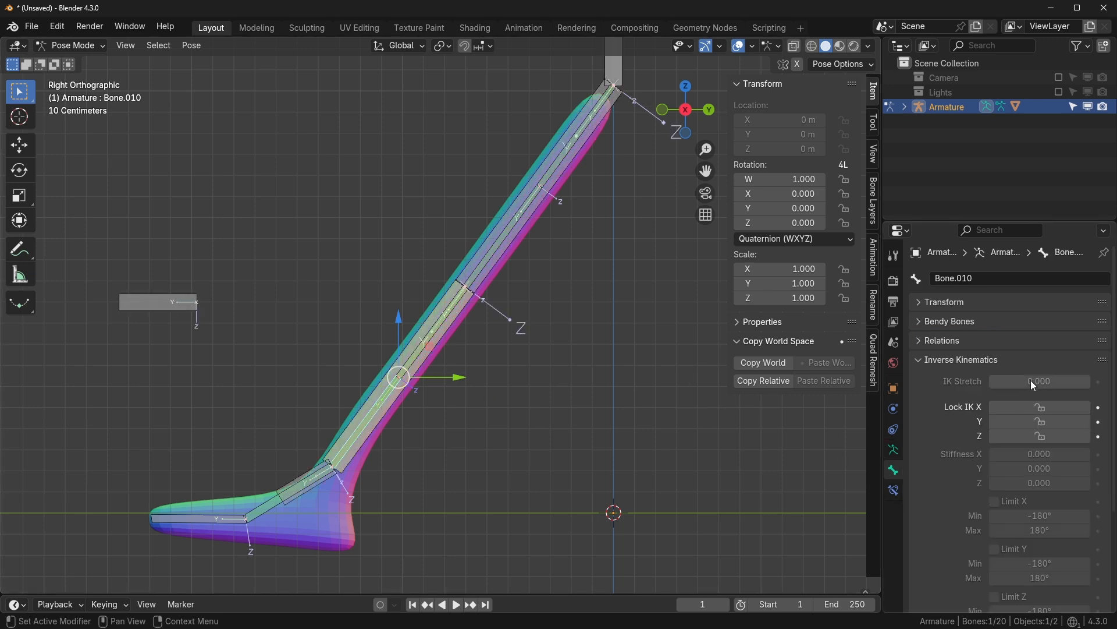
pyautogui.click(411, 377)
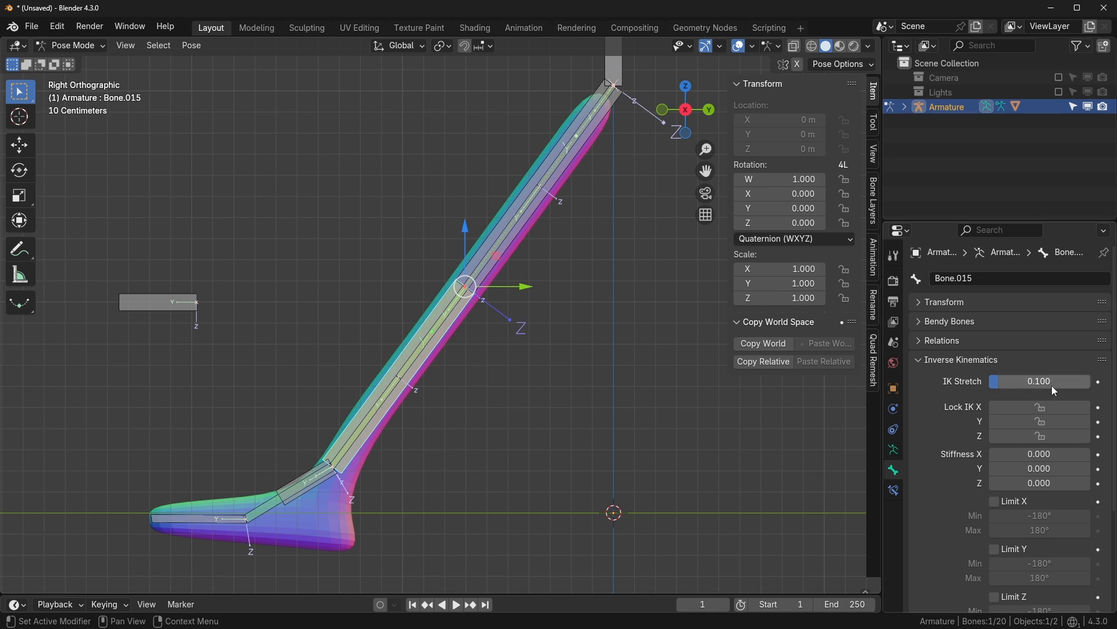
pyautogui.scroll(-1, 613, 406)
pyautogui.scroll(1, 594, 390)
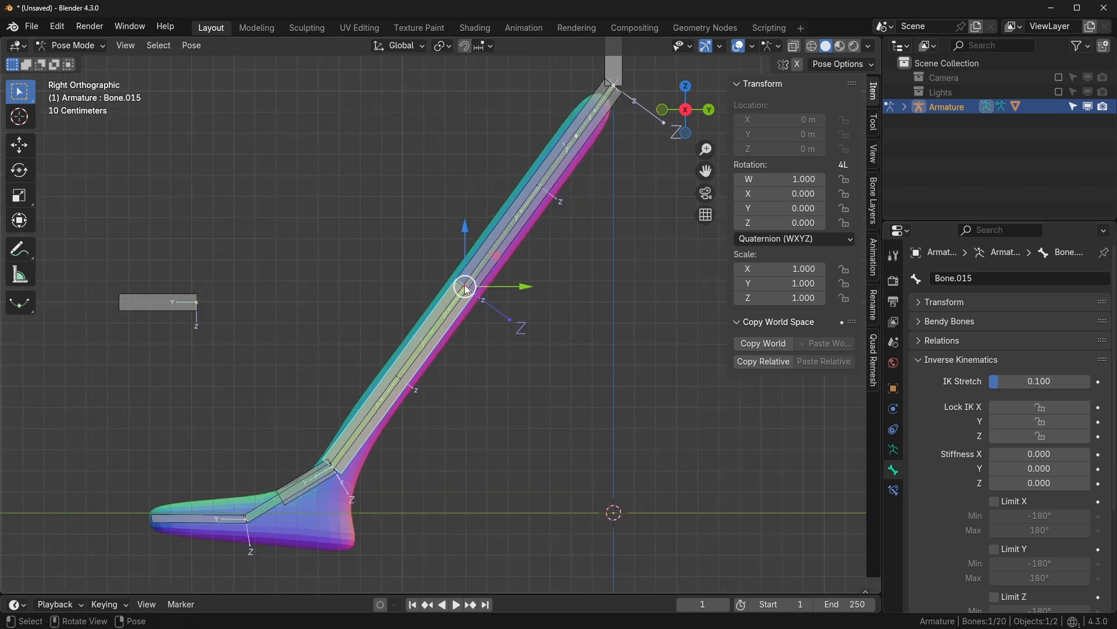
pyautogui.click(476, 269)
pyautogui.click(457, 309)
pyautogui.moveTo(1078, 382); pyautogui.dragTo(1087, 382)
pyautogui.click(308, 493)
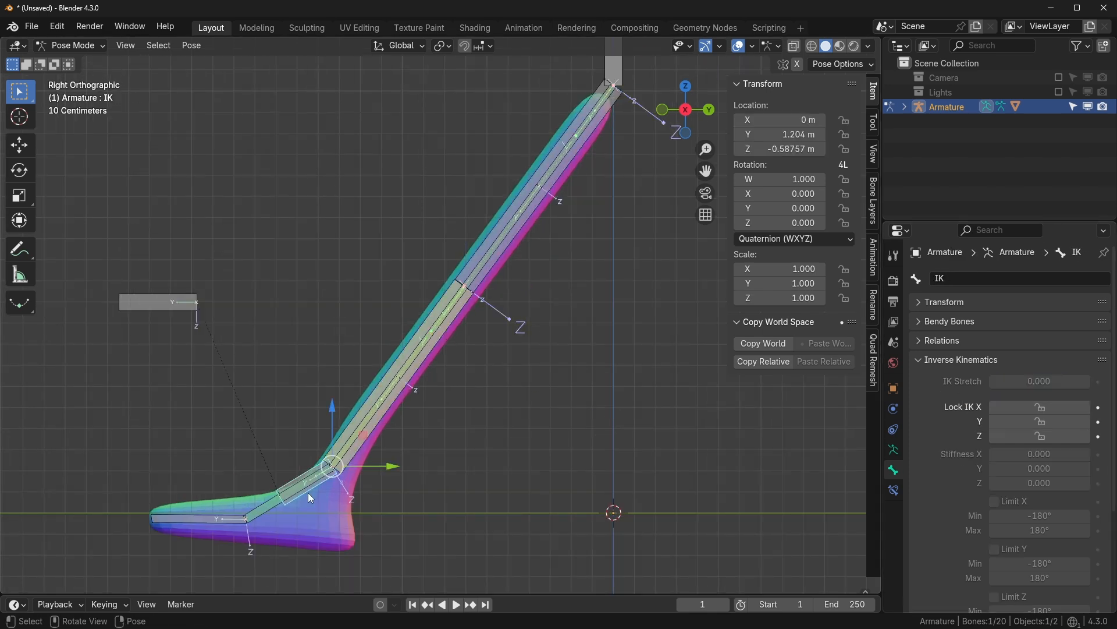
pyautogui.press('g')
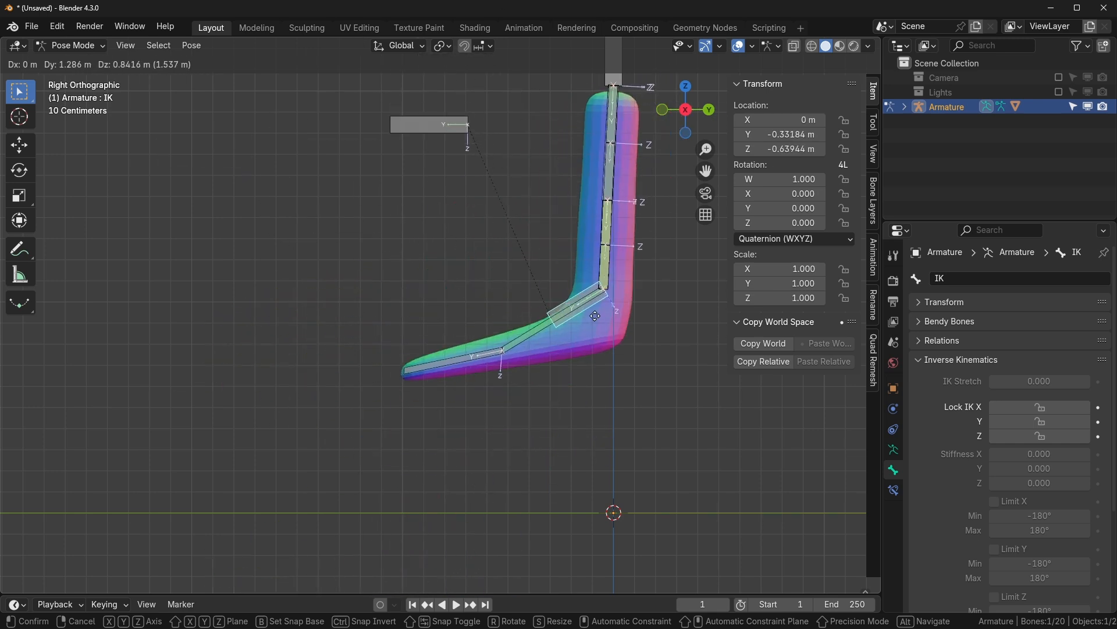
pyautogui.press('Escape')
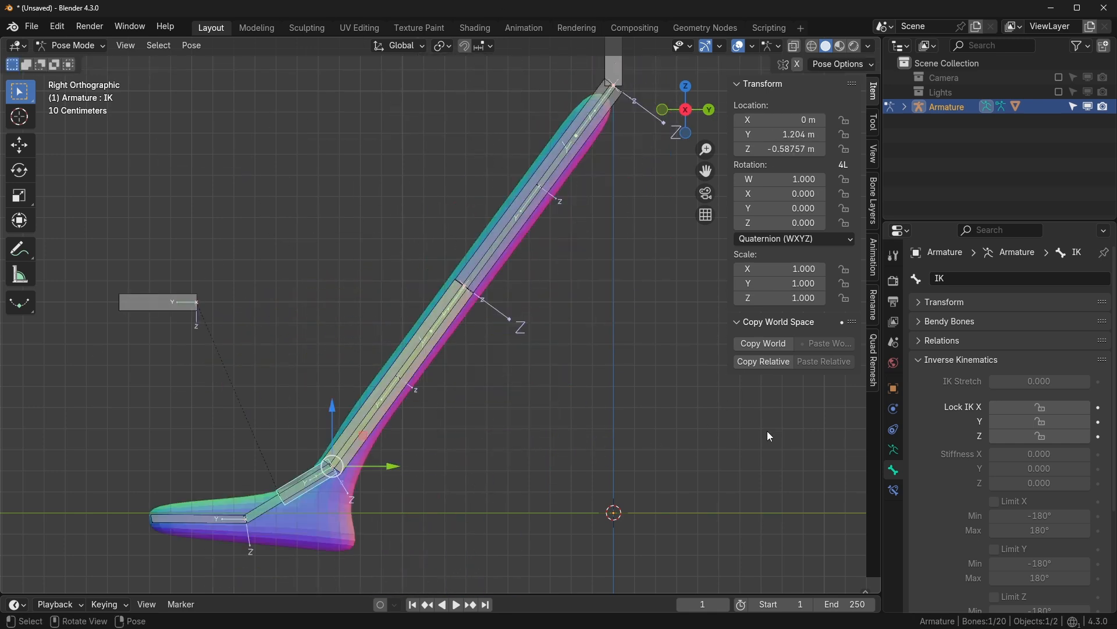
# - Set upper leg bone Bone.012's IK Stretch to 0.100
pyautogui.click(433, 378)
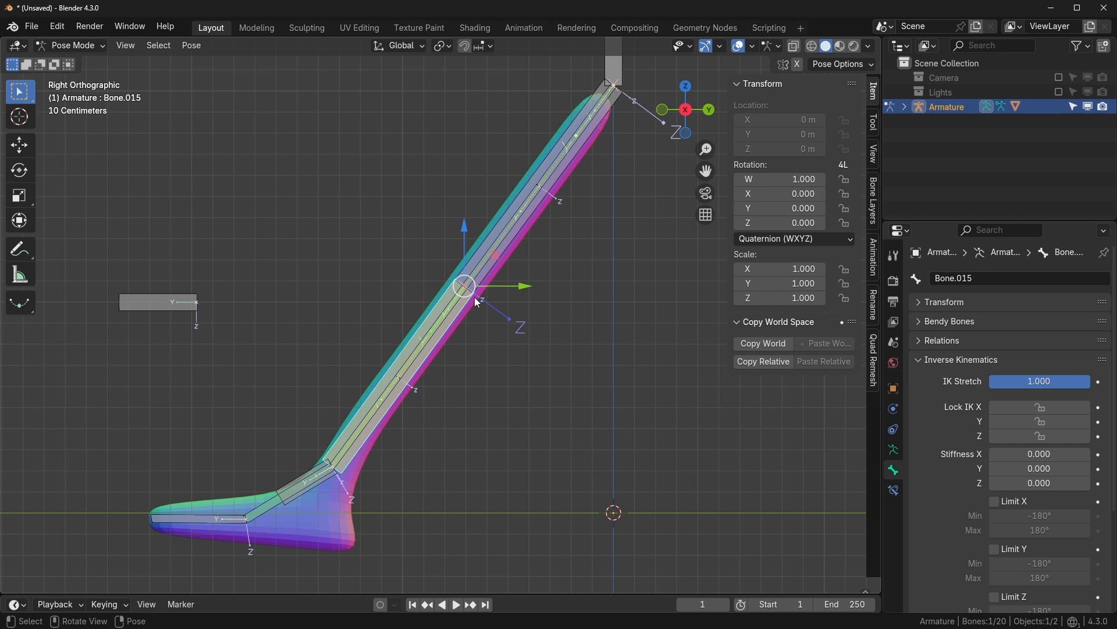
pyautogui.click(1032, 380)
pyautogui.write('.1')
pyautogui.press('Return')
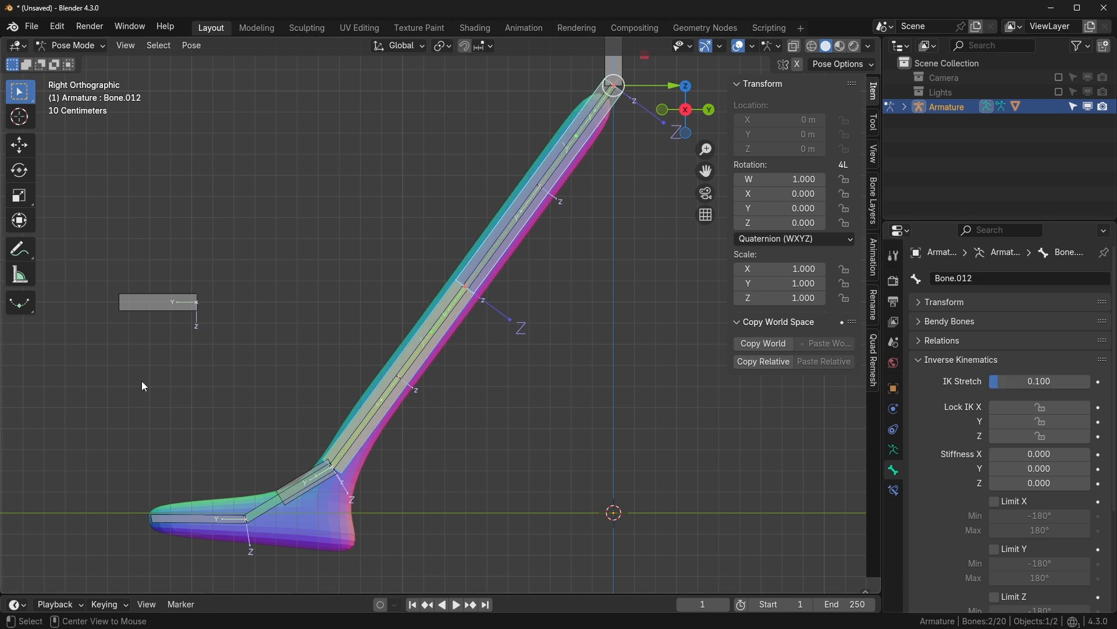
# - Test the leg stretch by moving the IK foot control, then reset it to rest
pyautogui.scroll(-3, 448, 472)
pyautogui.keyDown('shift'); pyautogui.moveTo(449, 472); pyautogui.dragTo(493, 385, button='middle'); pyautogui.keyUp('shift')
pyautogui.click(378, 351)
pyautogui.scroll(-1, 454, 381)
pyautogui.press('g')
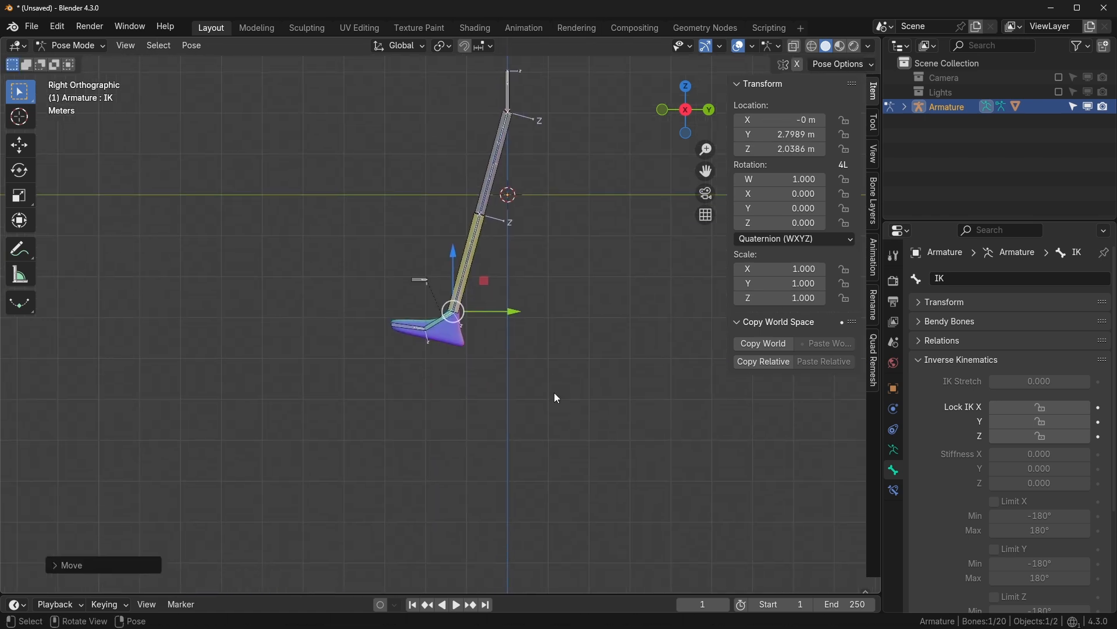
pyautogui.press('g')
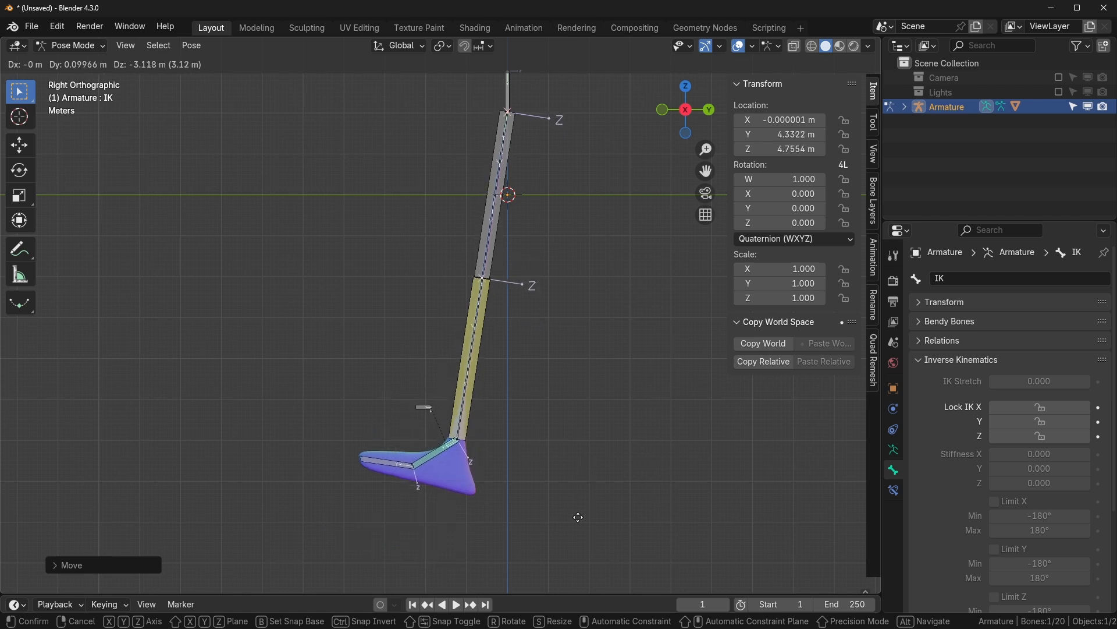
pyautogui.click(564, 344)
pyautogui.hotkey('alt', 'g')
pyautogui.press('KP_Decimal')
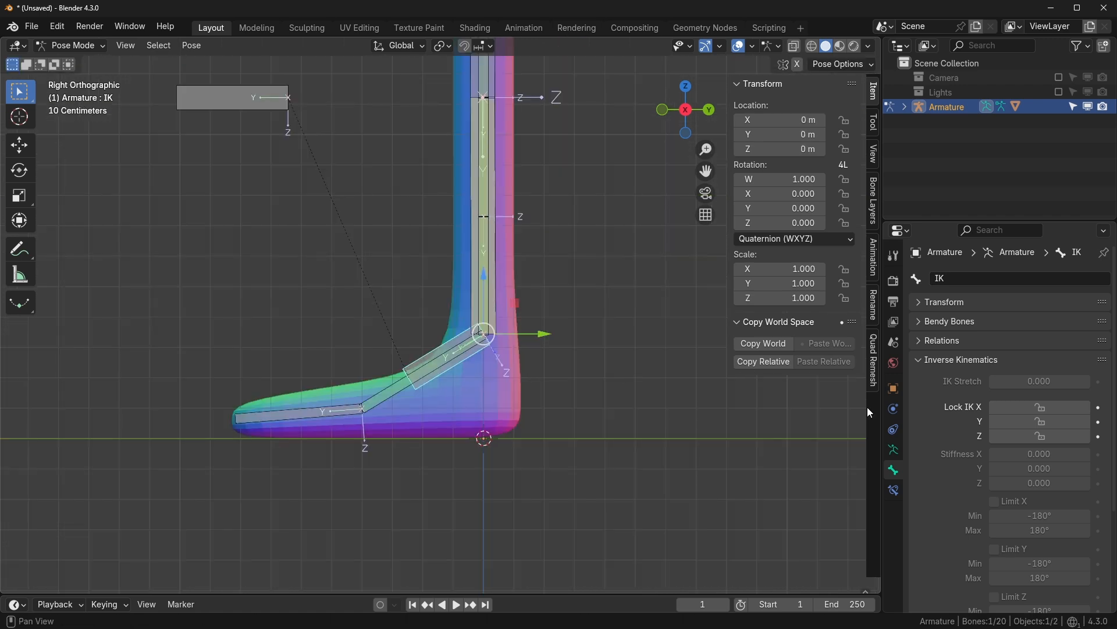
pyautogui.scroll(-2, 493, 370)
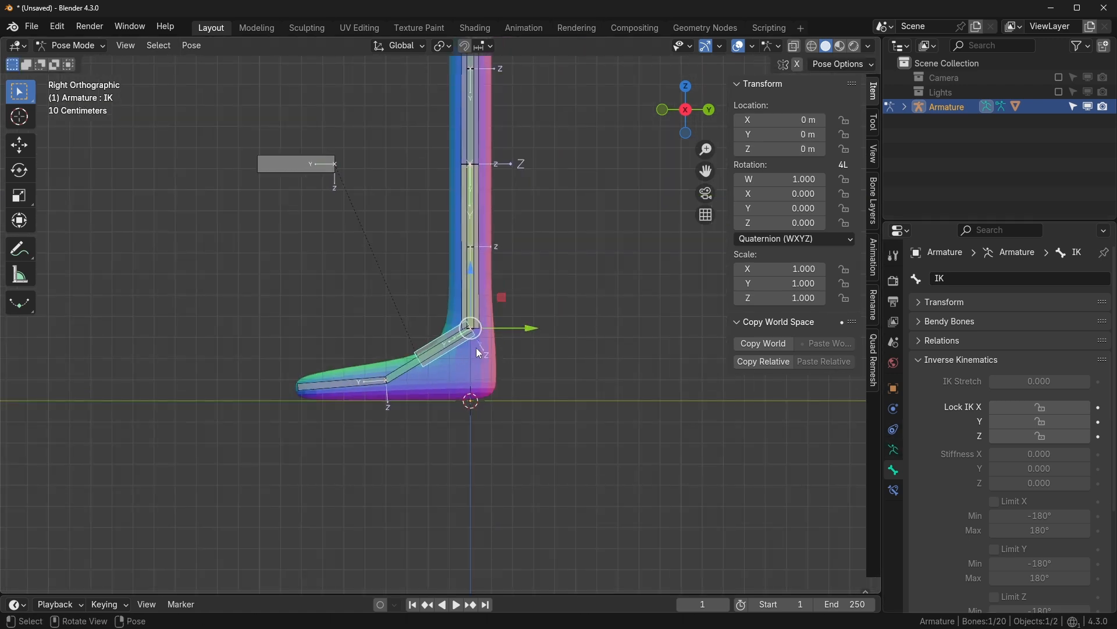
pyautogui.click(411, 363)
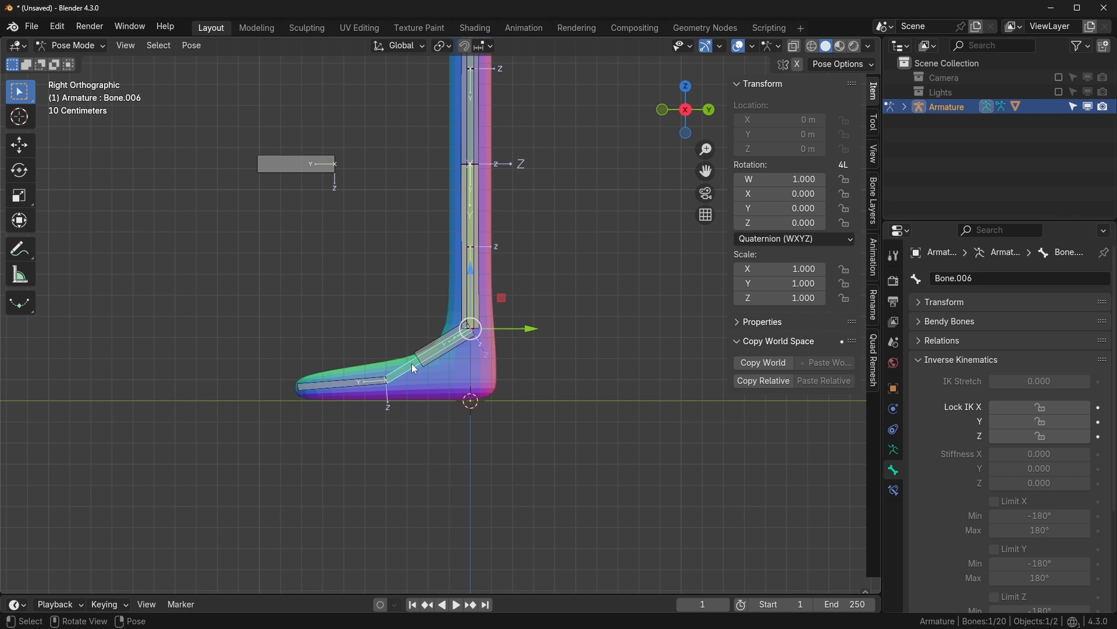
# - Hide the IK bone collection
pyautogui.click(894, 450)
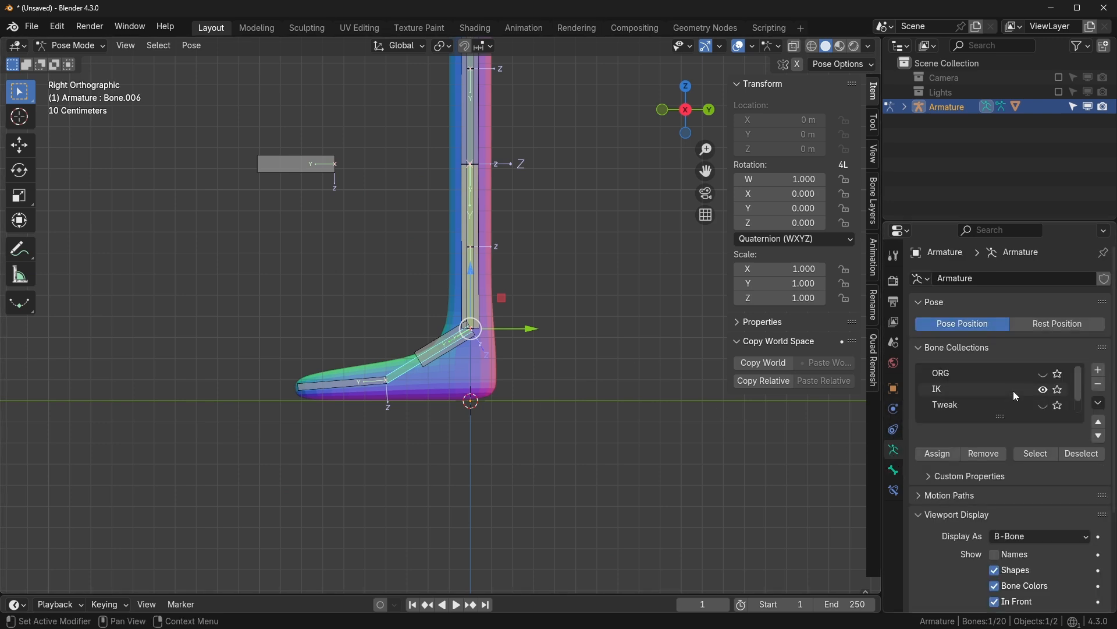
pyautogui.scroll(-1, 1024, 388)
pyautogui.click(1043, 373)
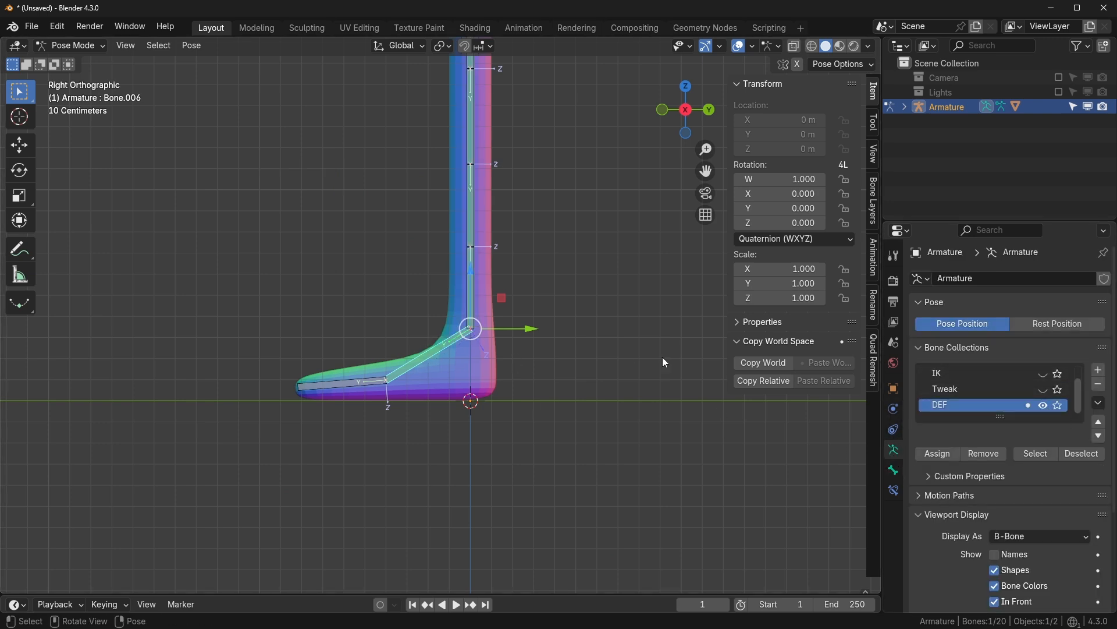
# - Set foot bone Bone.006's Inherit Scale to None under Relations
pyautogui.click(894, 470)
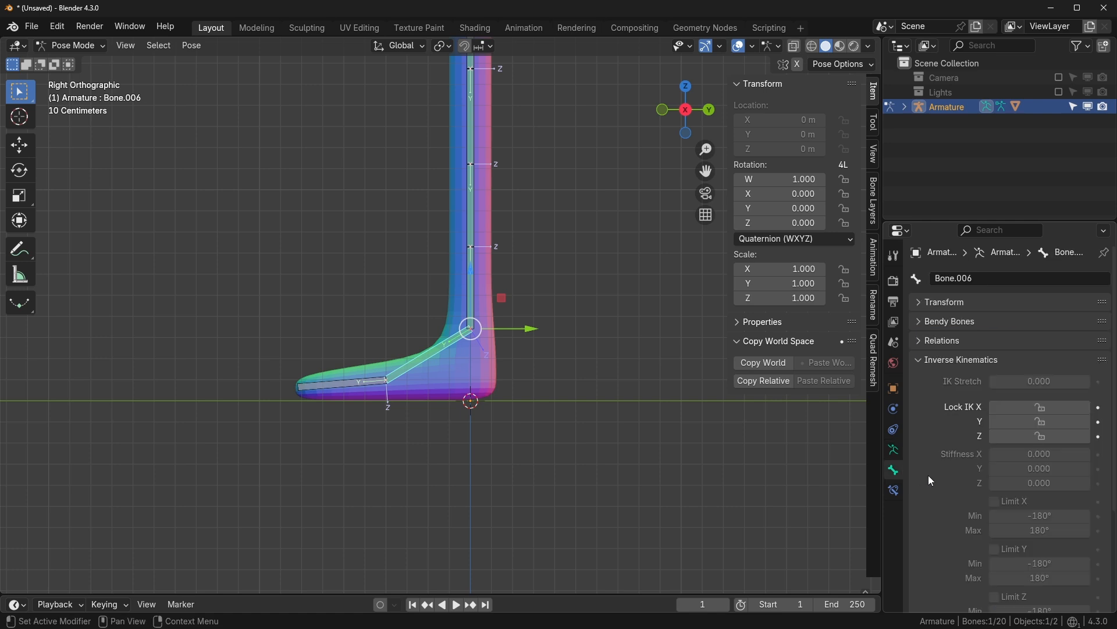
pyautogui.scroll(-5, 929, 473)
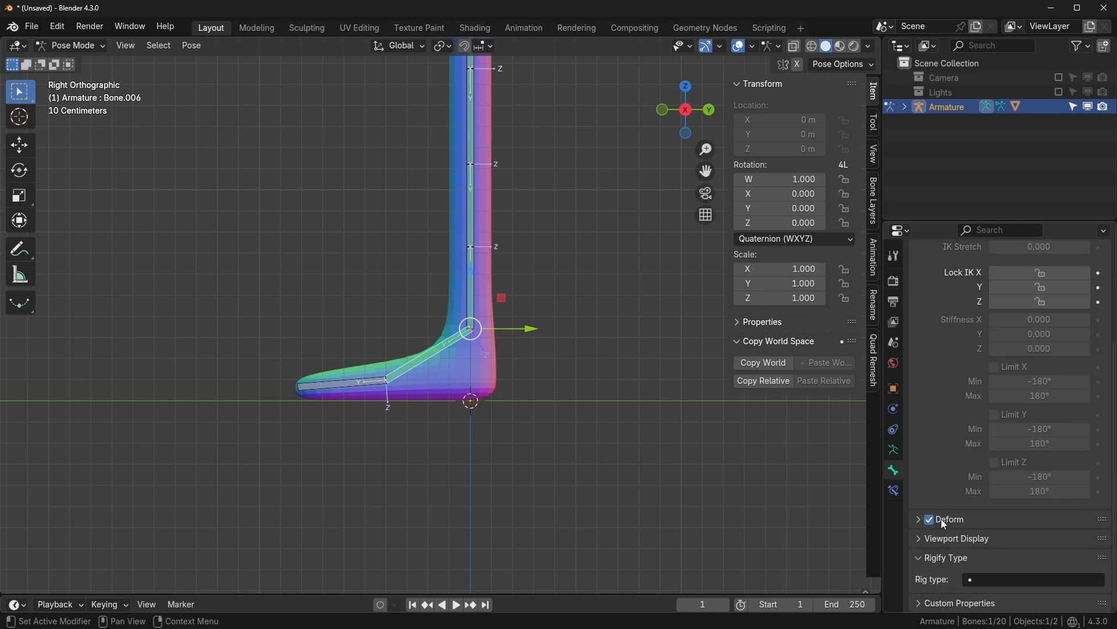
pyautogui.scroll(6, 1000, 410)
pyautogui.click(919, 360)
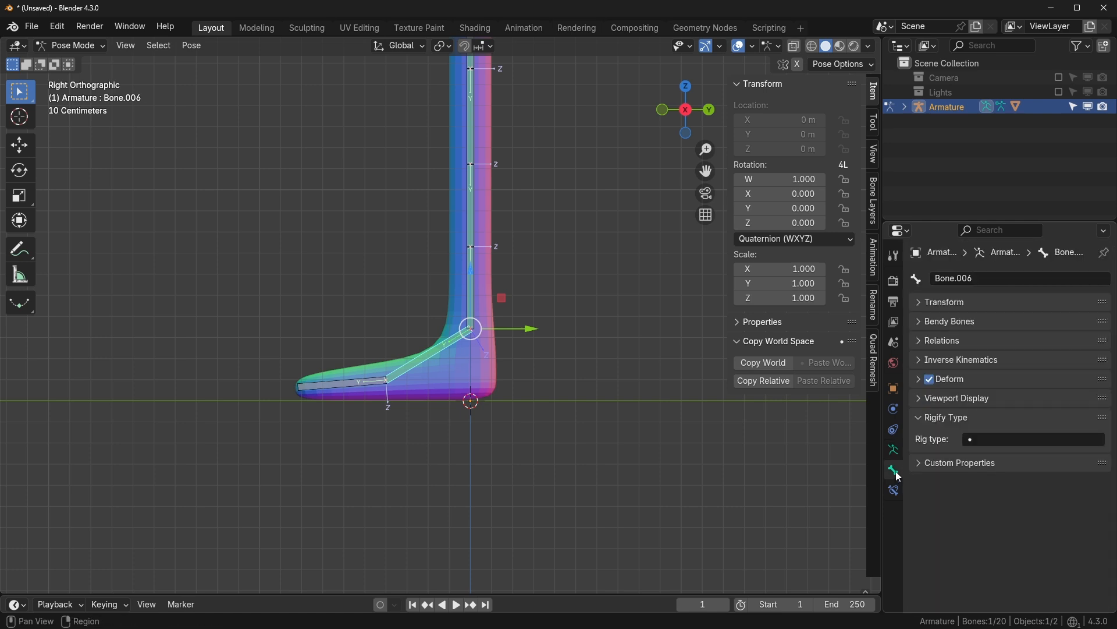
pyautogui.click(920, 417)
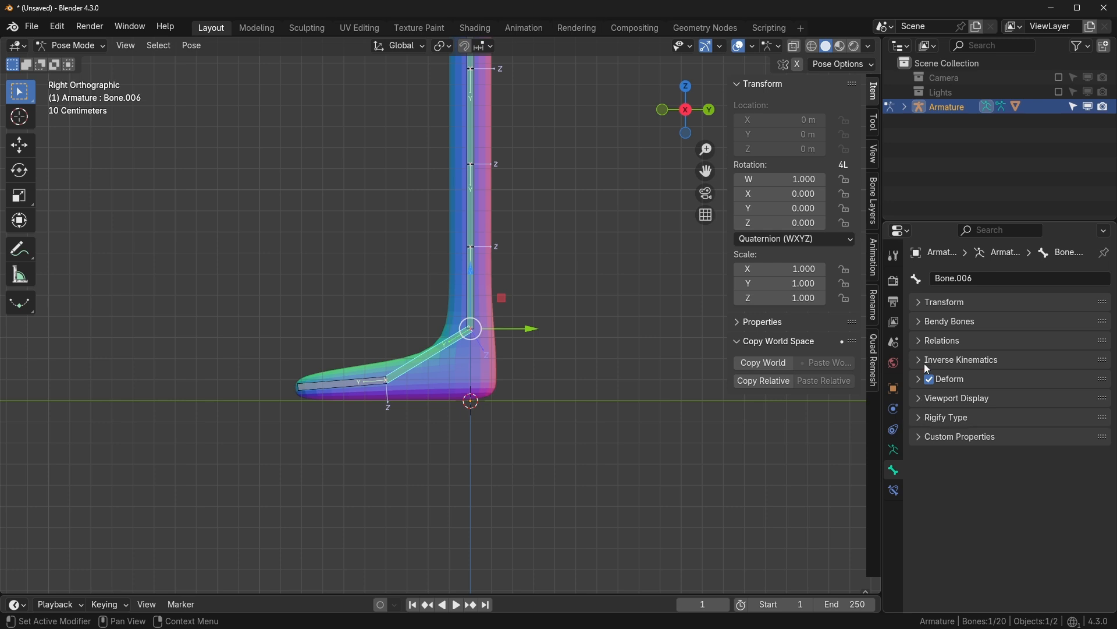
pyautogui.click(924, 340)
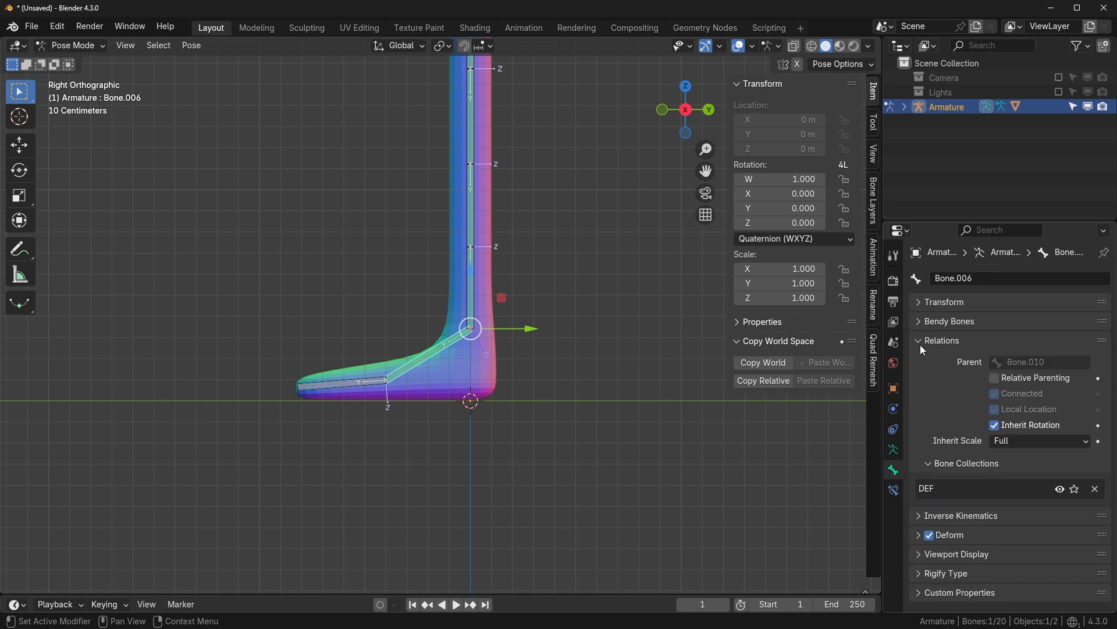
pyautogui.click(1064, 442)
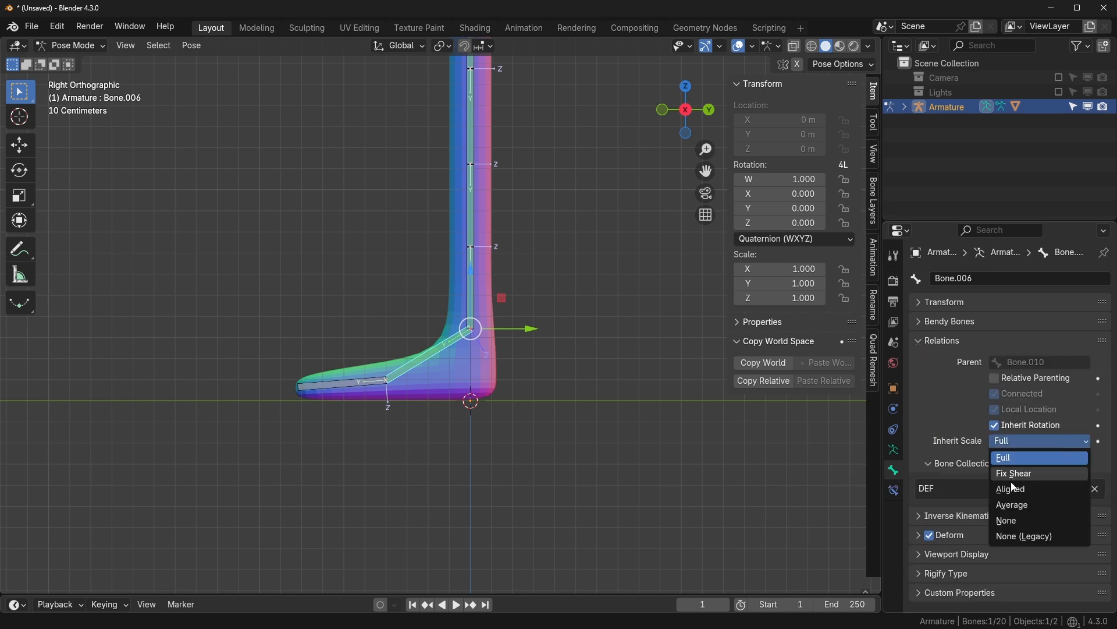
pyautogui.click(1020, 520)
# - Test the foot's behaviour by scaling shin bone Bone.010, then cancel
pyautogui.scroll(3, 480, 359)
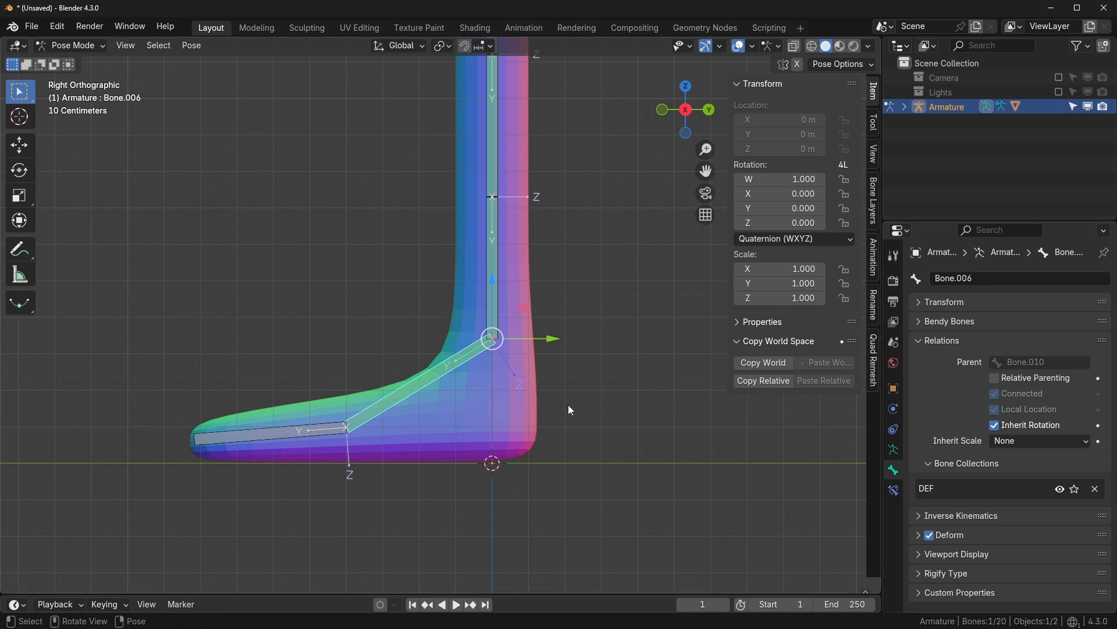
pyautogui.press('Tab')
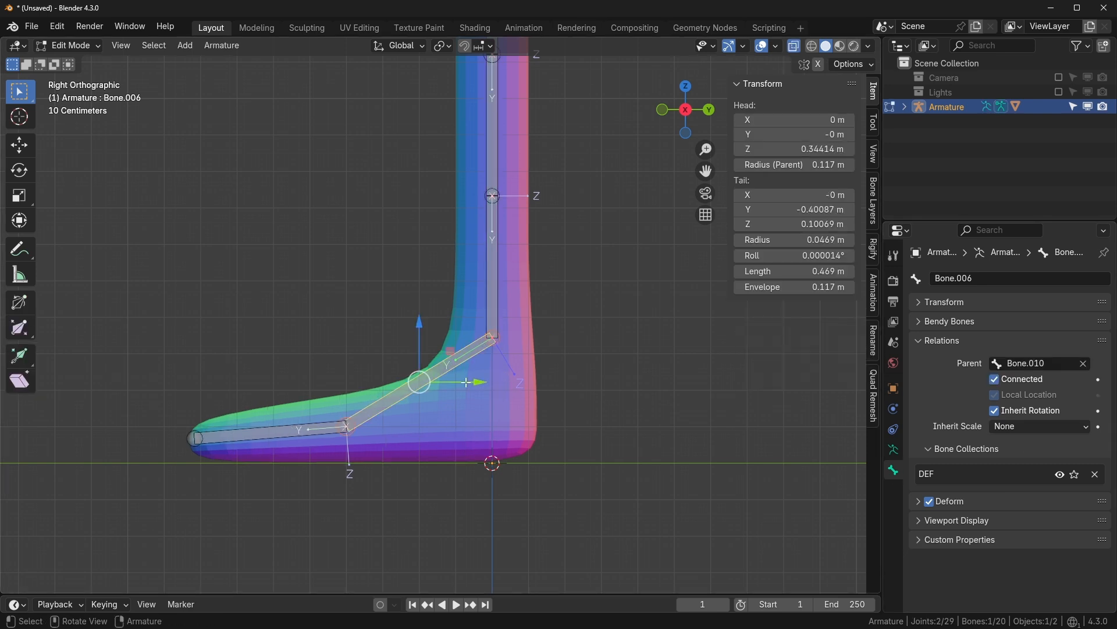
pyautogui.click(494, 283)
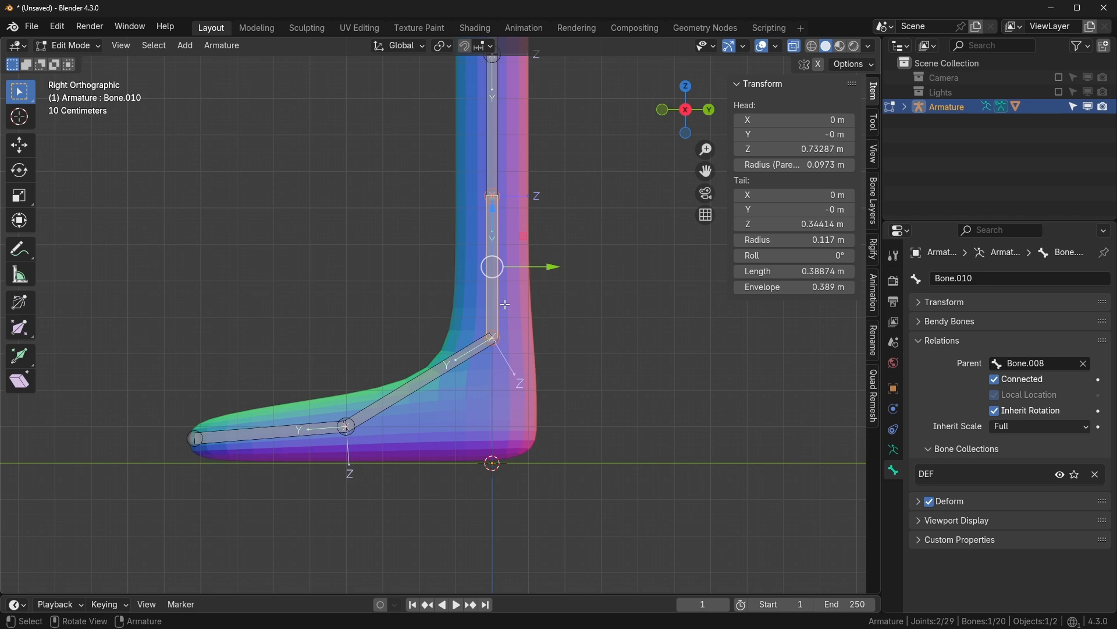
pyautogui.press('Tab')
pyautogui.press('s')
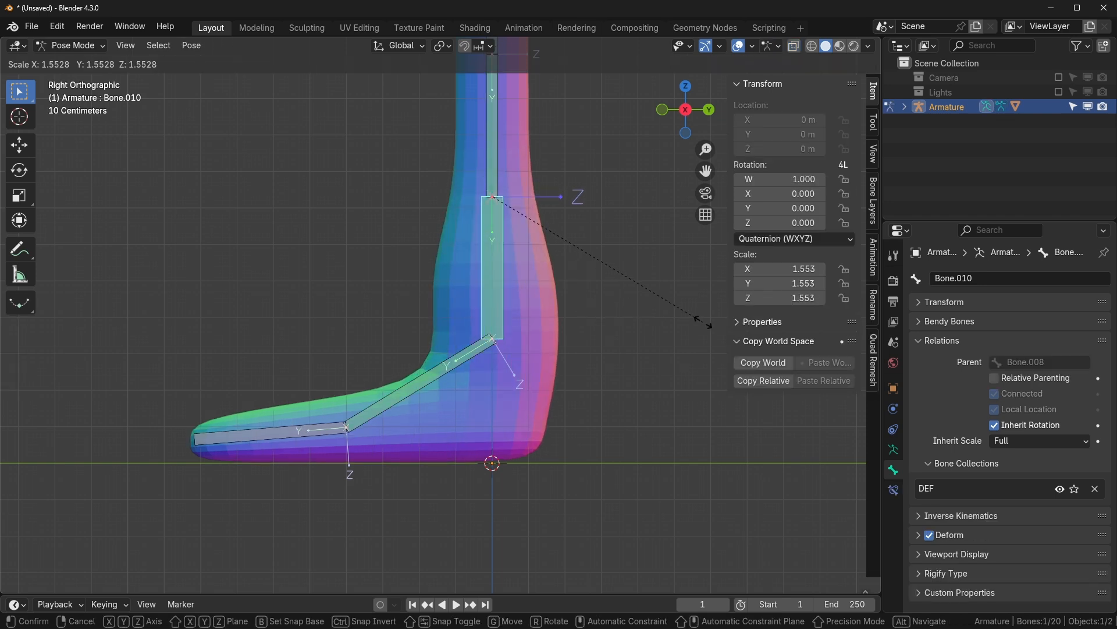
pyautogui.press('Escape')
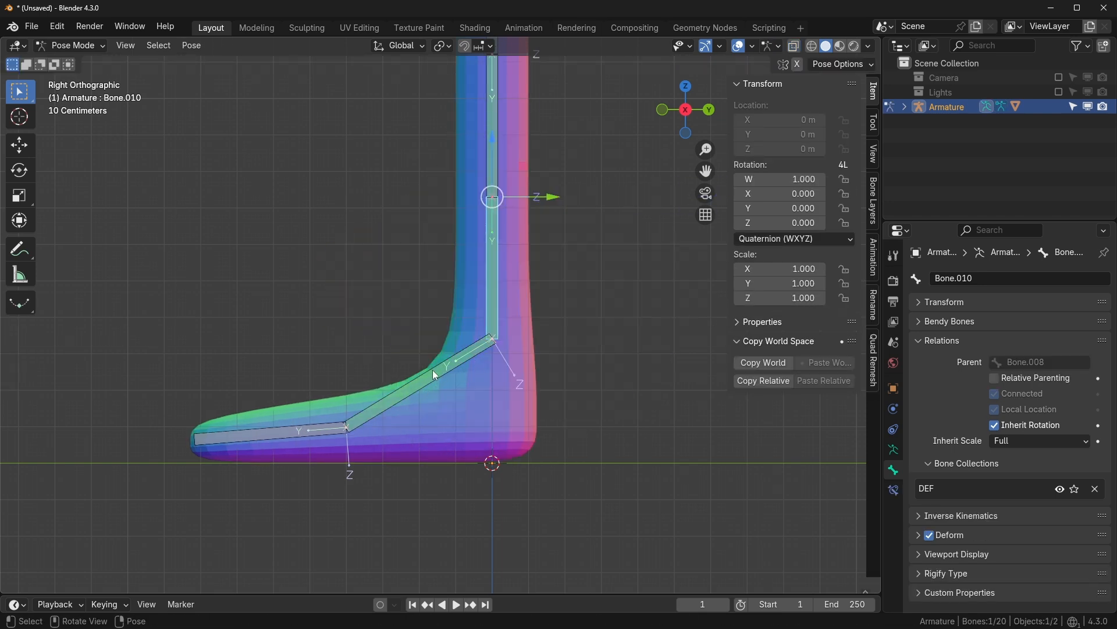
# - Compare with Bone.006's Inherit Scale at Full, then set it back to None
pyautogui.click(434, 373)
pyautogui.click(1025, 443)
pyautogui.click(1025, 456)
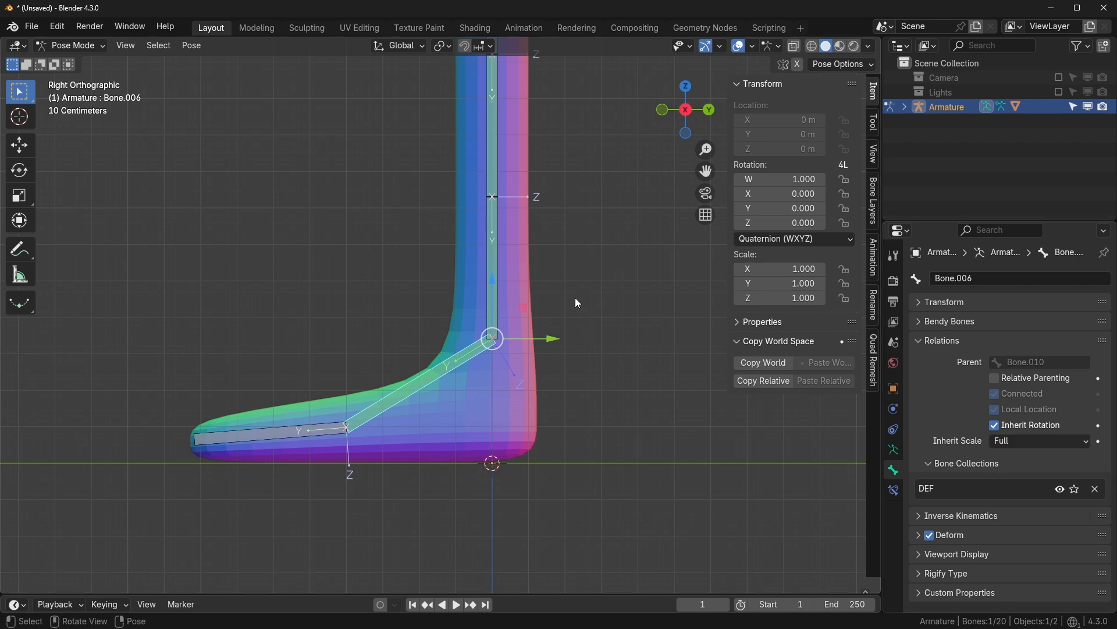
pyautogui.click(494, 284)
pyautogui.press('s')
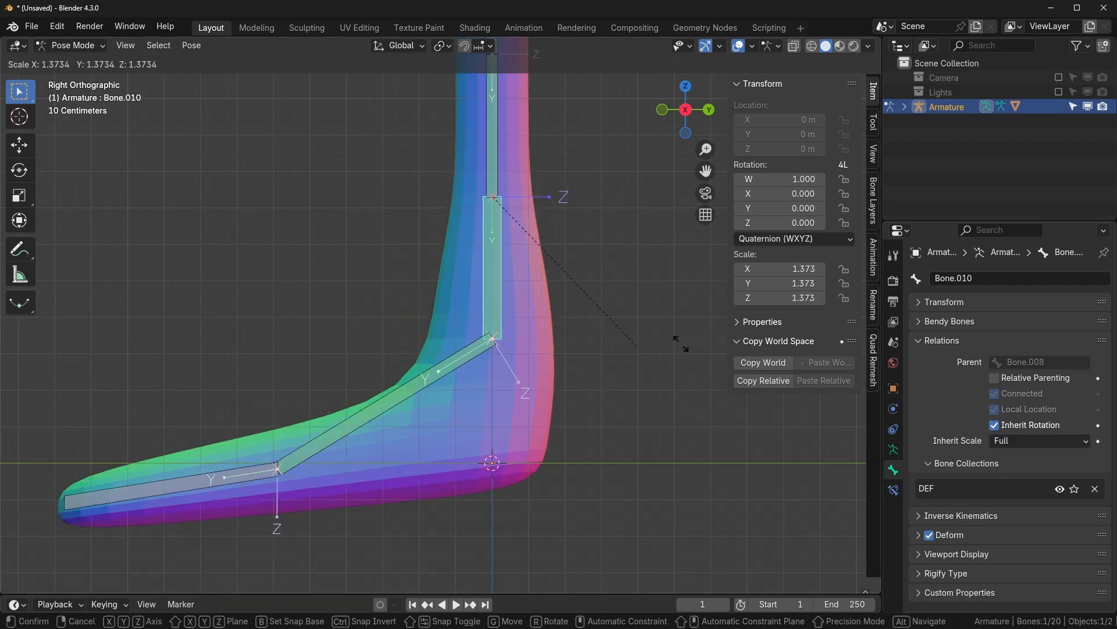
pyautogui.rightClick(567, 346)
pyautogui.click(448, 365)
pyautogui.click(1049, 438)
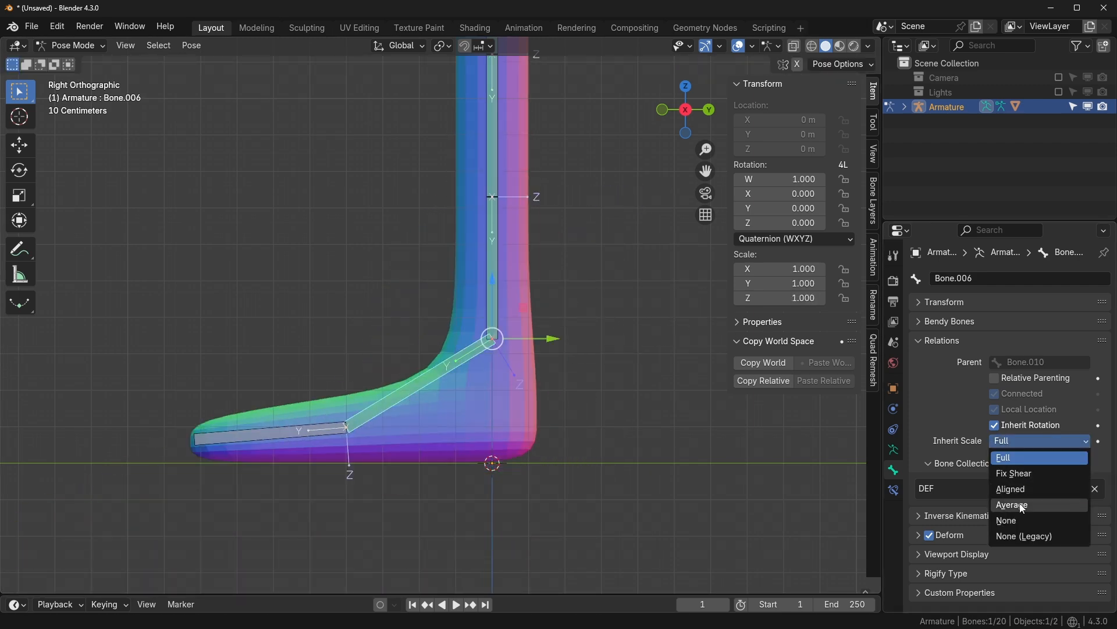
pyautogui.click(1022, 521)
pyautogui.scroll(-3, 516, 351)
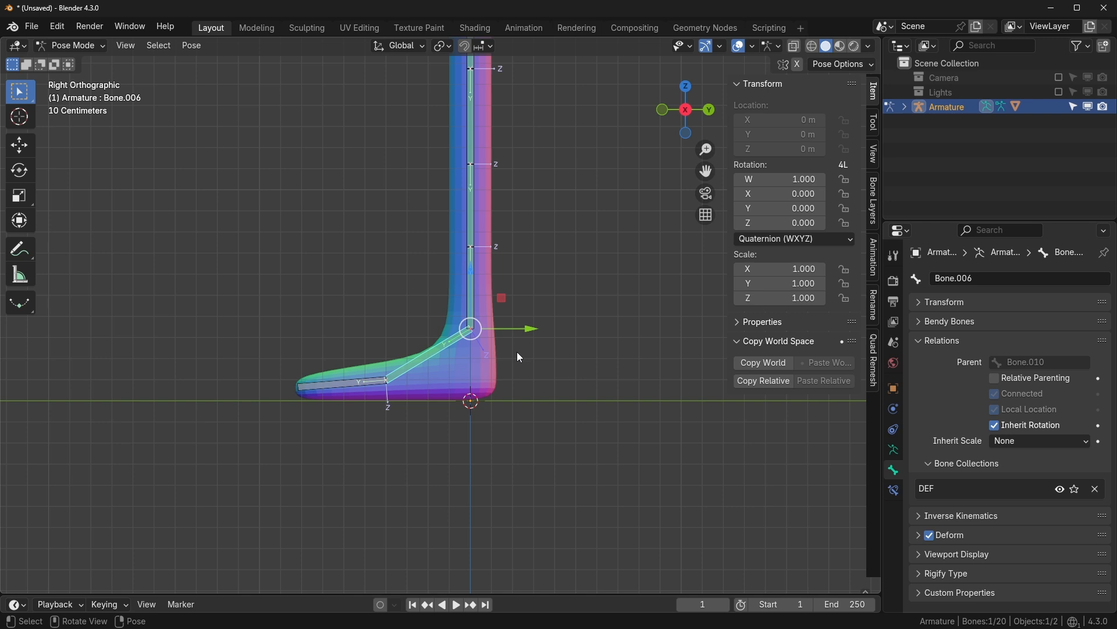
# - Frame the whole leg and inspect Bone.006's Copy Rotation constraint settings
pyautogui.scroll(-1, 517, 352)
pyautogui.keyDown('shift'); pyautogui.moveTo(517, 351); pyautogui.dragTo(521, 433, button='middle'); pyautogui.keyUp('shift')
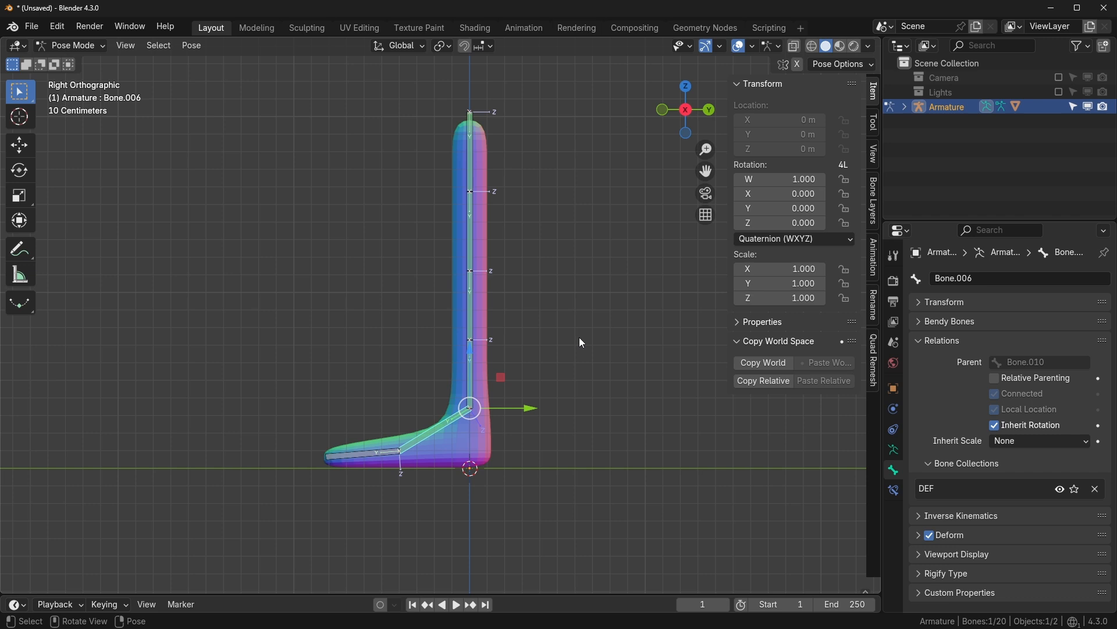
pyautogui.scroll(1, 578, 337)
pyautogui.keyDown('shift'); pyautogui.moveTo(578, 338); pyautogui.dragTo(613, 356, button='middle'); pyautogui.keyUp('shift')
pyautogui.click(894, 490)
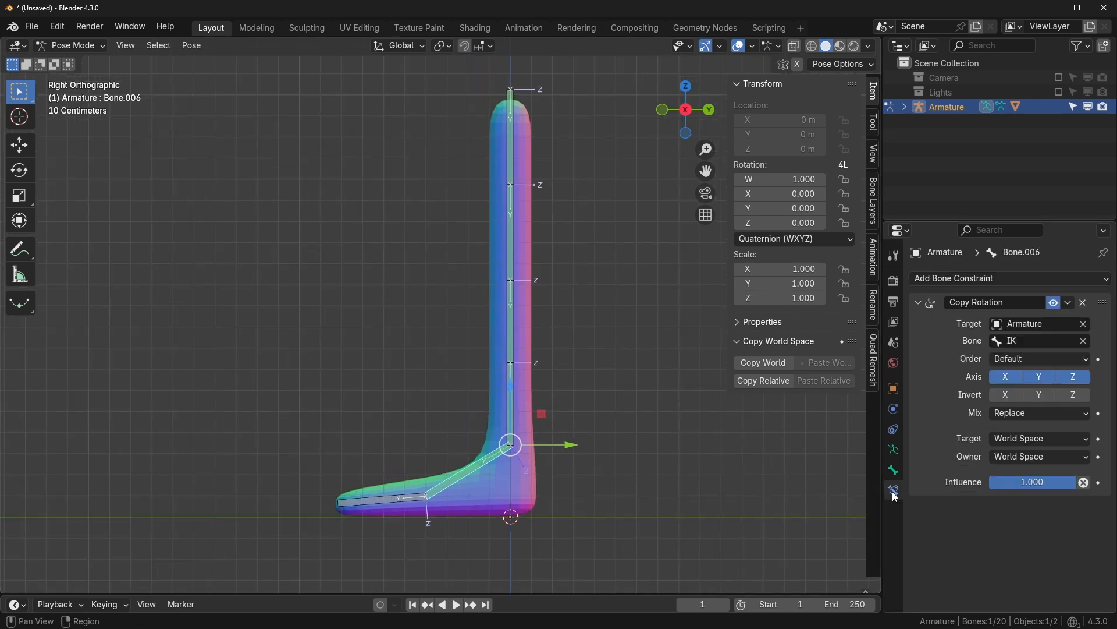
pyautogui.click(976, 279)
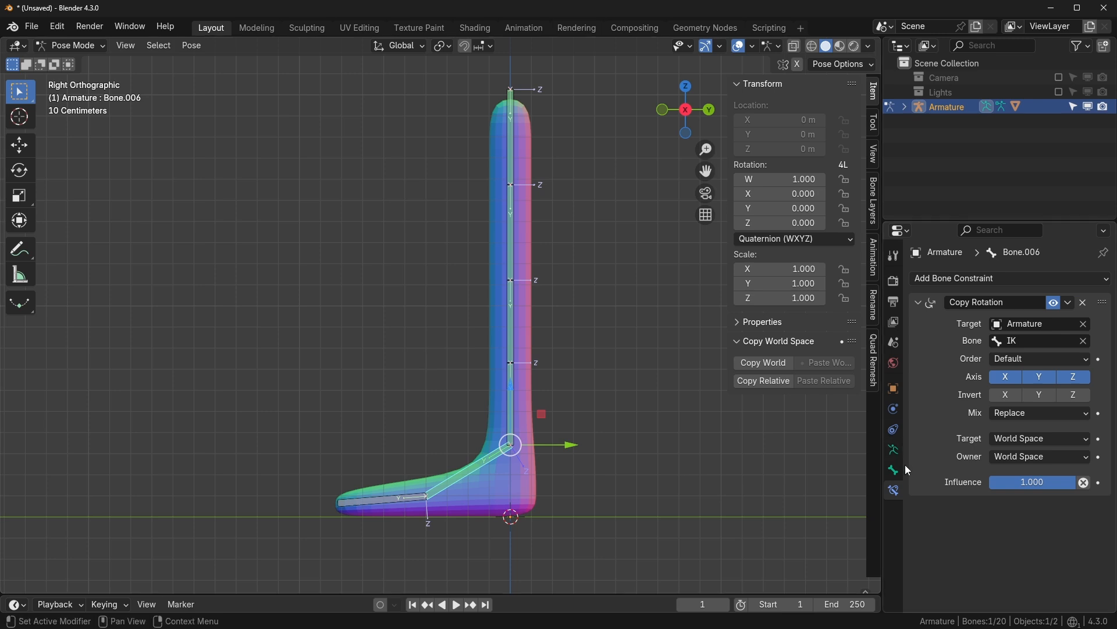
# - Reveal the IK and ORG bone collections and select Bone.011 at the top of the leg
pyautogui.click(899, 453)
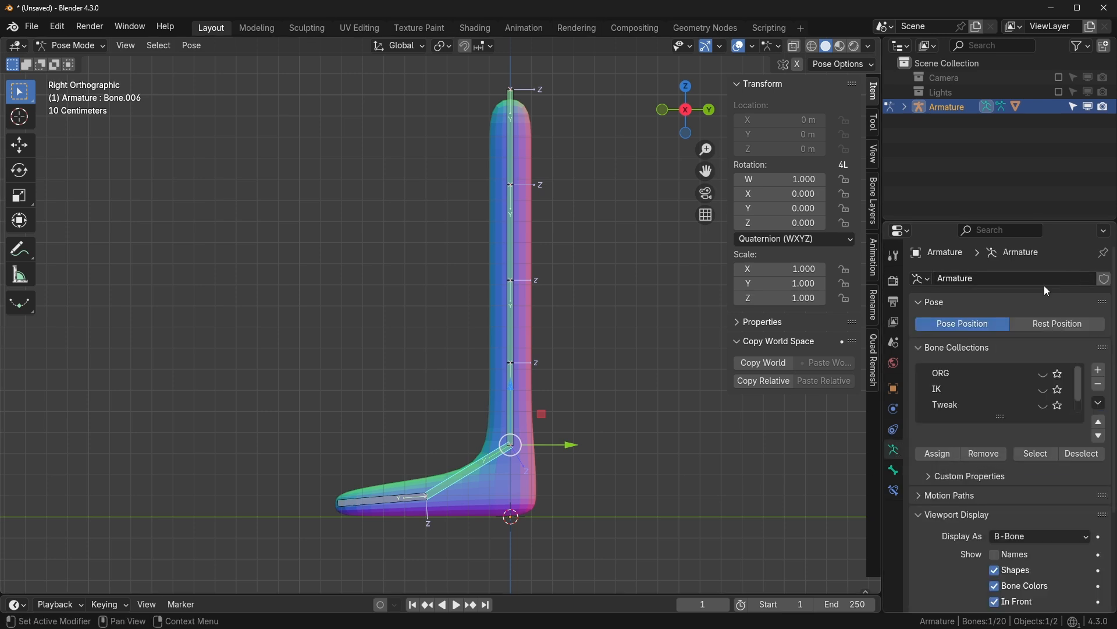
pyautogui.click(1044, 374)
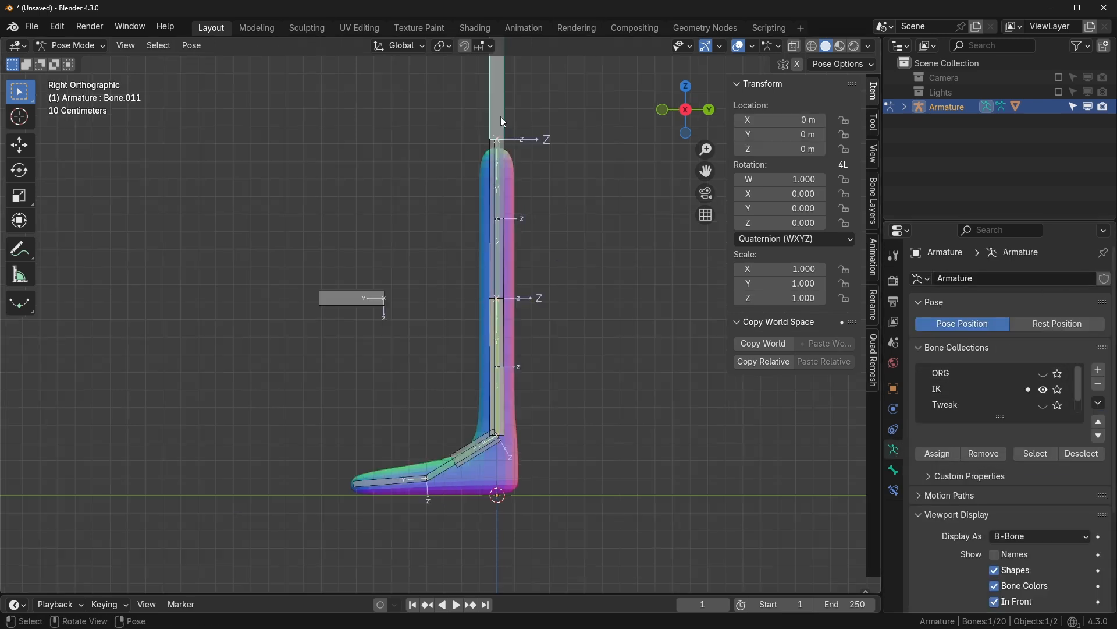
pyautogui.keyDown('shift'); pyautogui.moveTo(555, 170); pyautogui.dragTo(568, 232, button='middle'); pyautogui.keyUp('shift')
pyautogui.scroll(1, 623, 291)
pyautogui.keyDown('shift'); pyautogui.moveTo(640, 318); pyautogui.dragTo(633, 359, button='middle'); pyautogui.keyUp('shift')
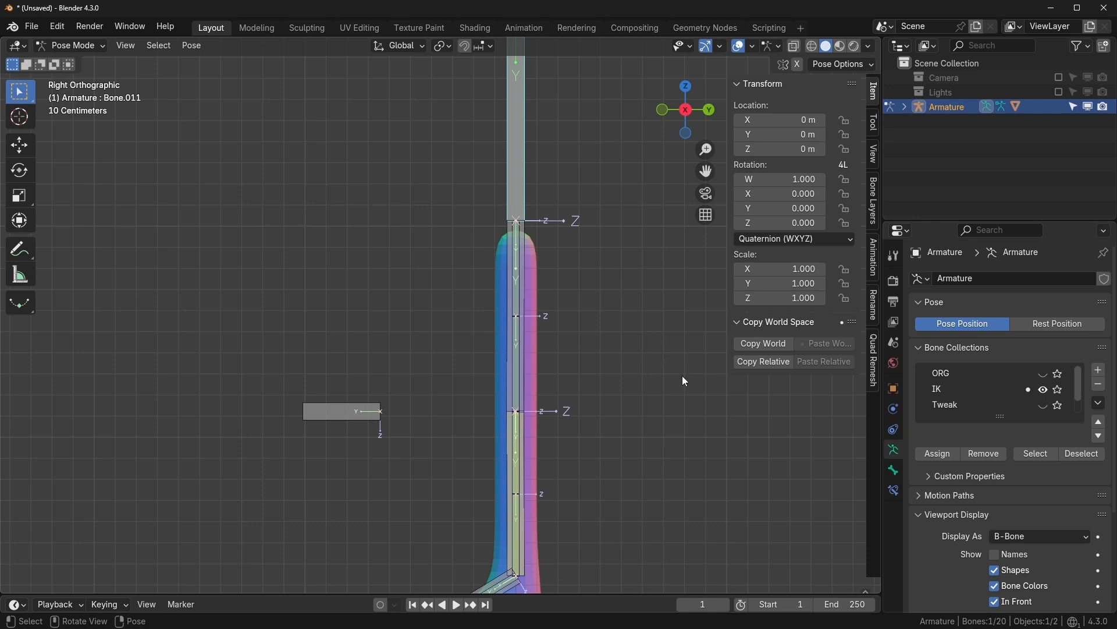
pyautogui.click(522, 184)
pyautogui.click(964, 374)
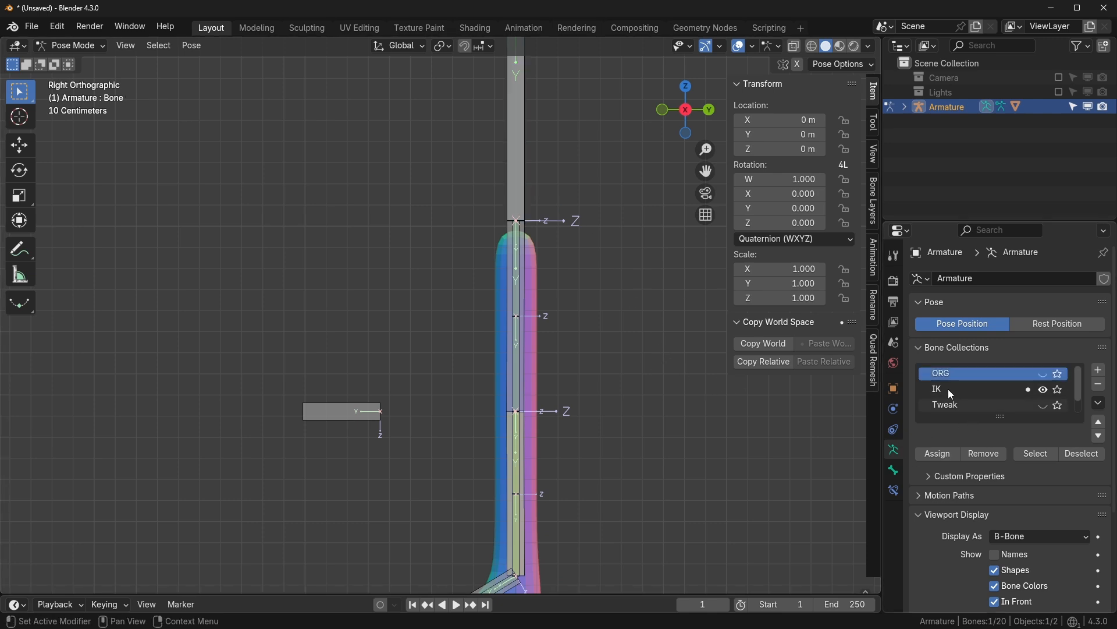
pyautogui.click(520, 193)
# - Test bending the leg by moving the IK foot control
pyautogui.scroll(-2, 558, 349)
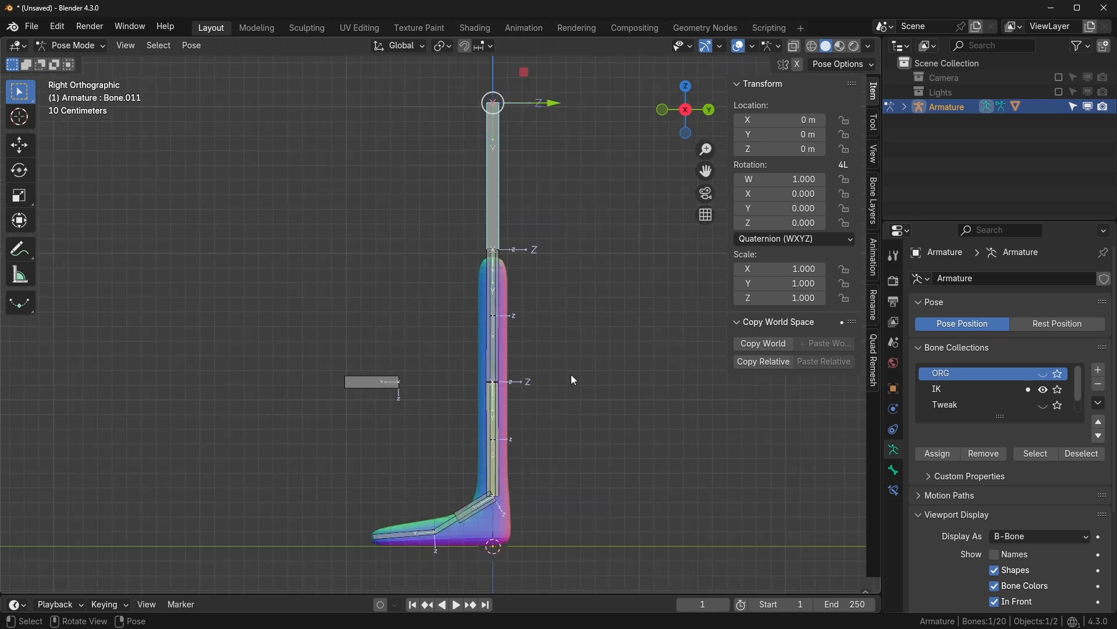
pyautogui.keyDown('shift'); pyautogui.moveTo(556, 399); pyautogui.dragTo(578, 302, button='middle'); pyautogui.keyUp('shift')
pyautogui.scroll(2, 570, 319)
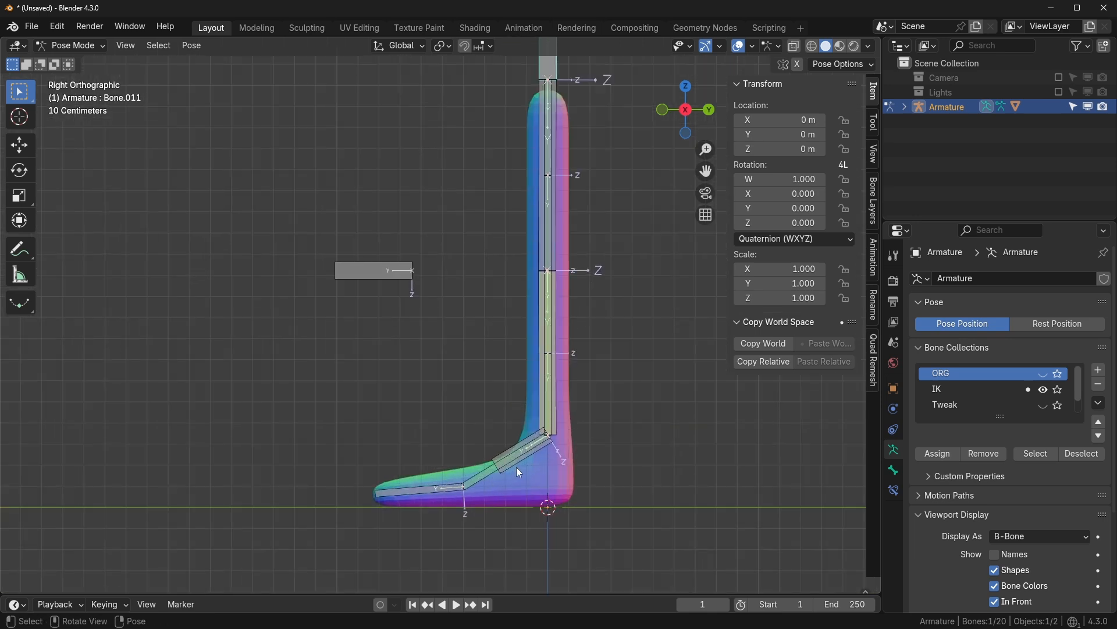
pyautogui.click(516, 467)
pyautogui.press('g')
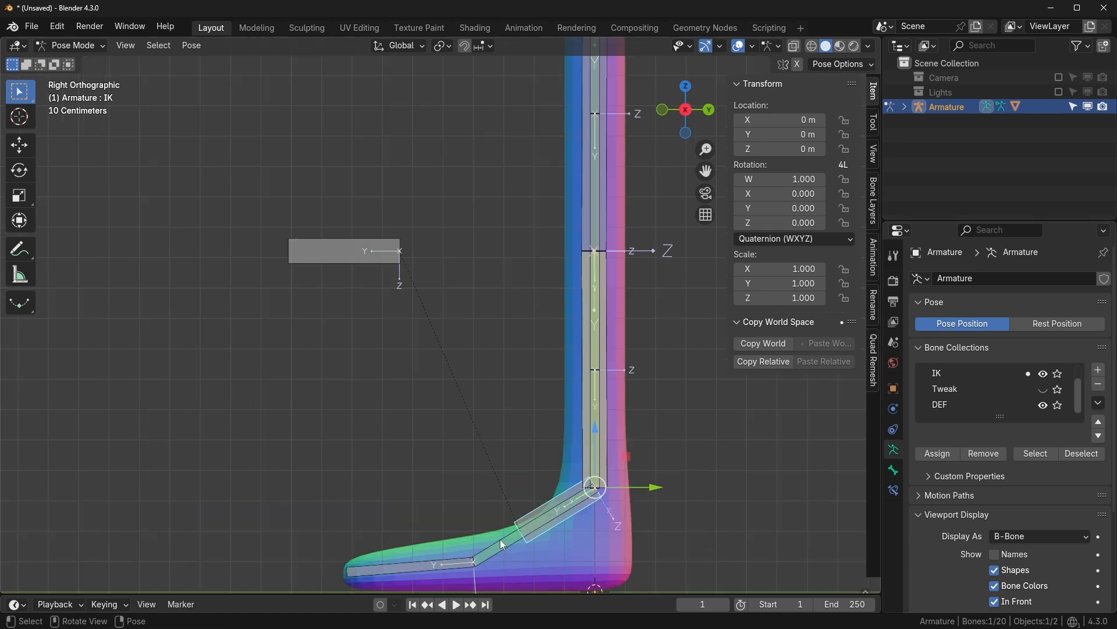
# - Add a Copy Scale constraint to Bone.006 targeting Bone.011
pyautogui.click(501, 540)
pyautogui.scroll(-4, 544, 436)
pyautogui.click(518, 233)
pyautogui.keyDown('shift'); pyautogui.moveTo(571, 317); pyautogui.dragTo(601, 254, button='middle'); pyautogui.keyUp('shift')
pyautogui.scroll(4, 582, 326)
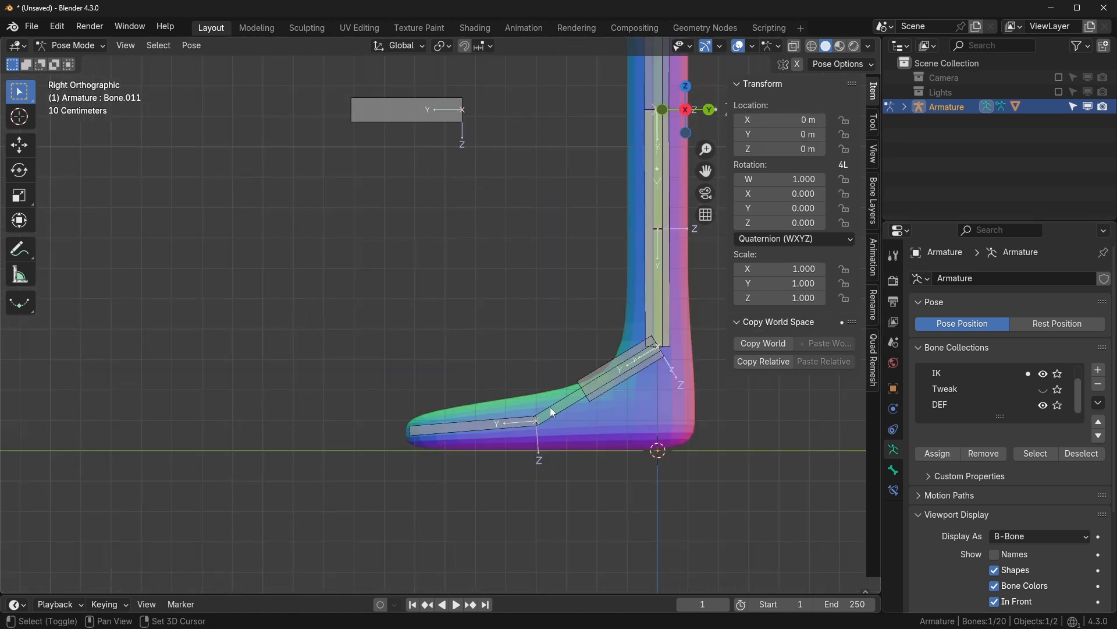
pyautogui.keyDown('shift'); pyautogui.click(554, 407); pyautogui.keyUp('shift')
pyautogui.hotkey('shift', 'ctrl', 'c')
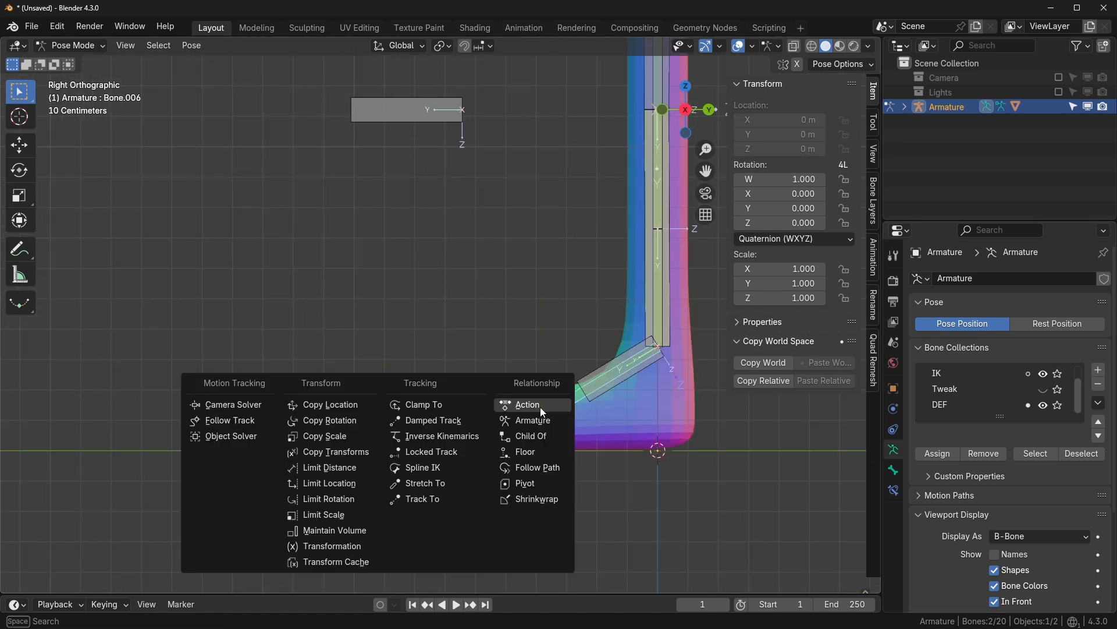
pyautogui.click(342, 441)
# - Test-scale the topmost bone to stretch the leg, cancelling both attempts
pyautogui.scroll(-3, 567, 430)
pyautogui.click(575, 142)
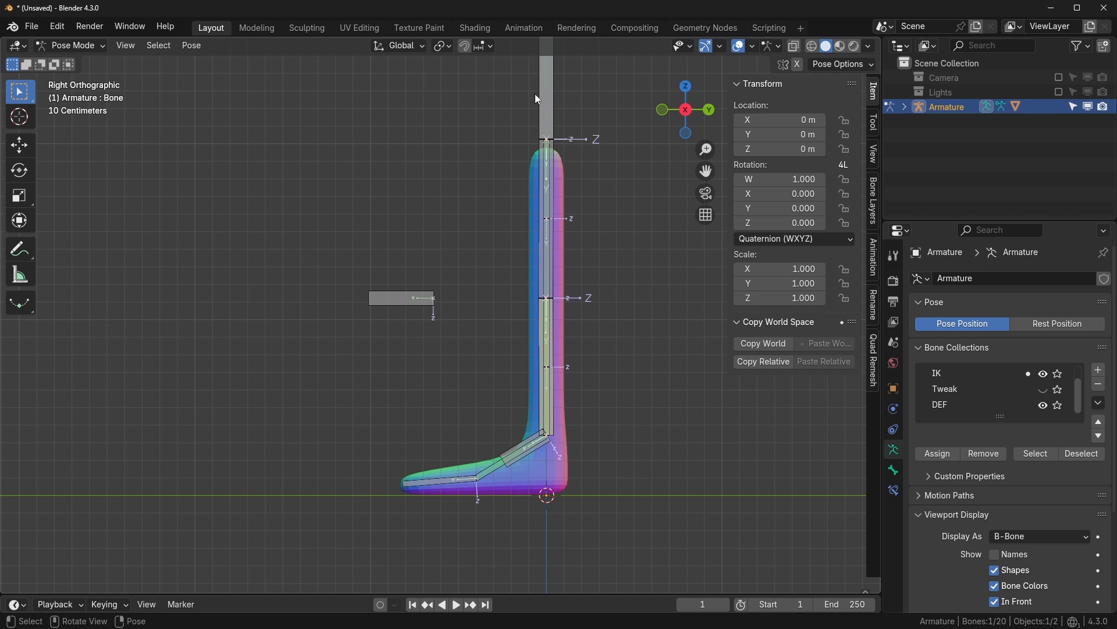
pyautogui.press('s')
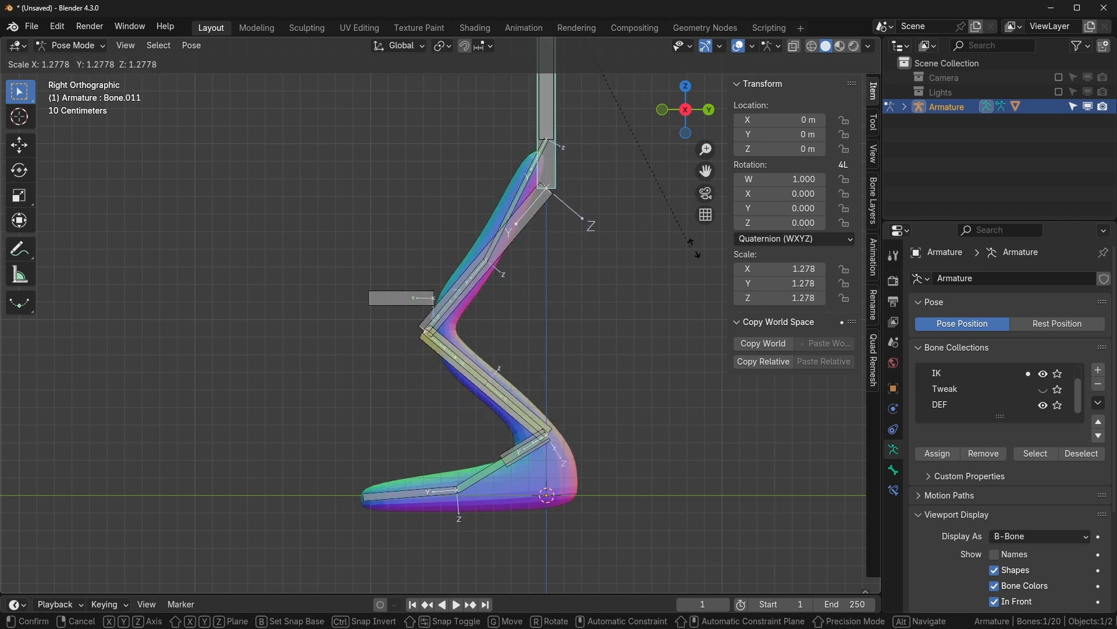
pyautogui.rightClick(694, 249)
pyautogui.press('s')
pyautogui.rightClick(801, 469)
pyautogui.scroll(1, 641, 350)
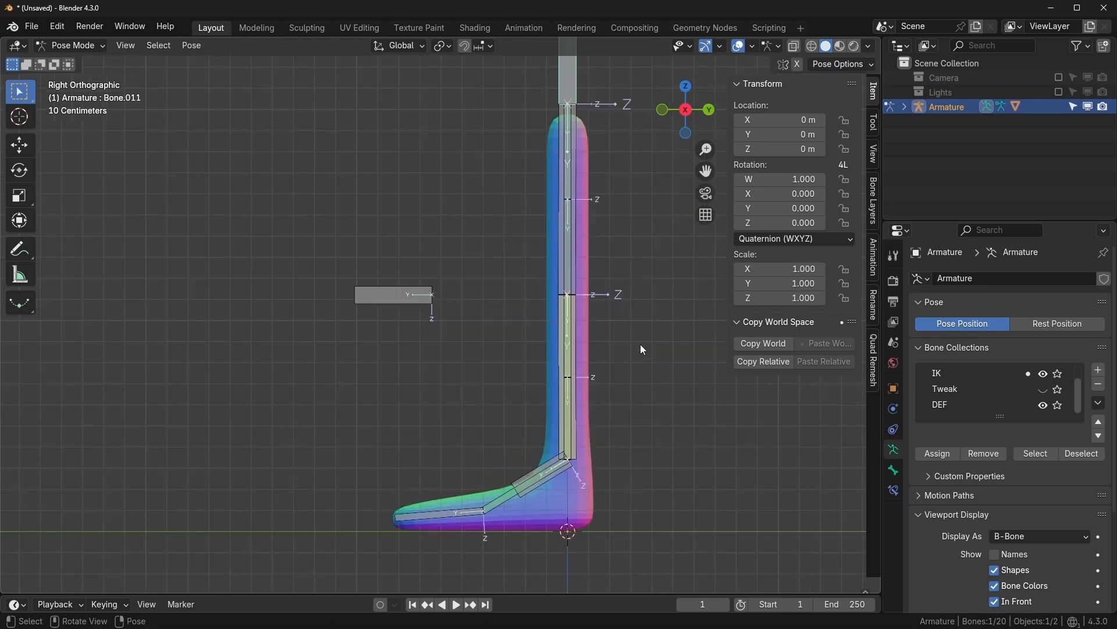
pyautogui.keyDown('shift'); pyautogui.moveTo(586, 371); pyautogui.dragTo(561, 360, button='middle'); pyautogui.keyUp('shift')
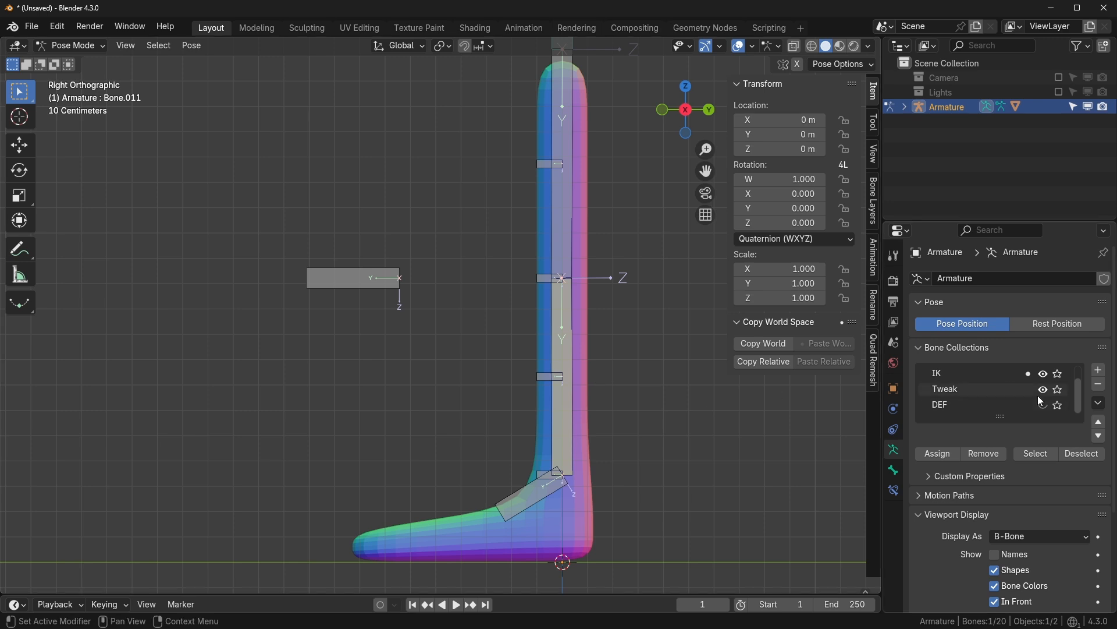
# - Test-move the Bone.016 tweak bone, then toggle the DEF and Tweak collections
pyautogui.click(547, 376)
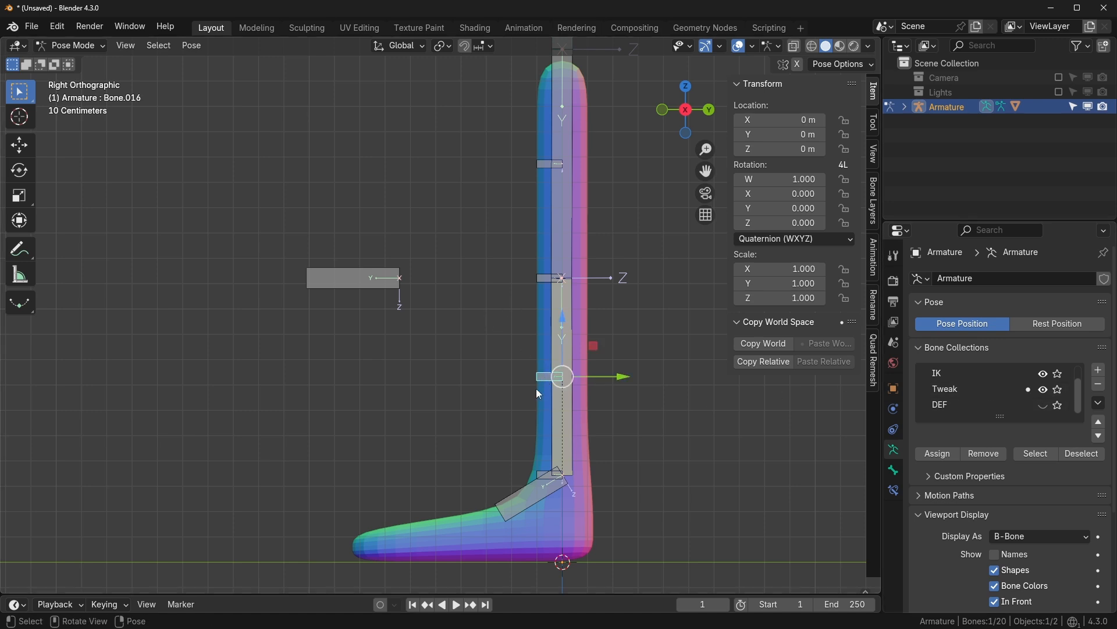
pyautogui.press('g')
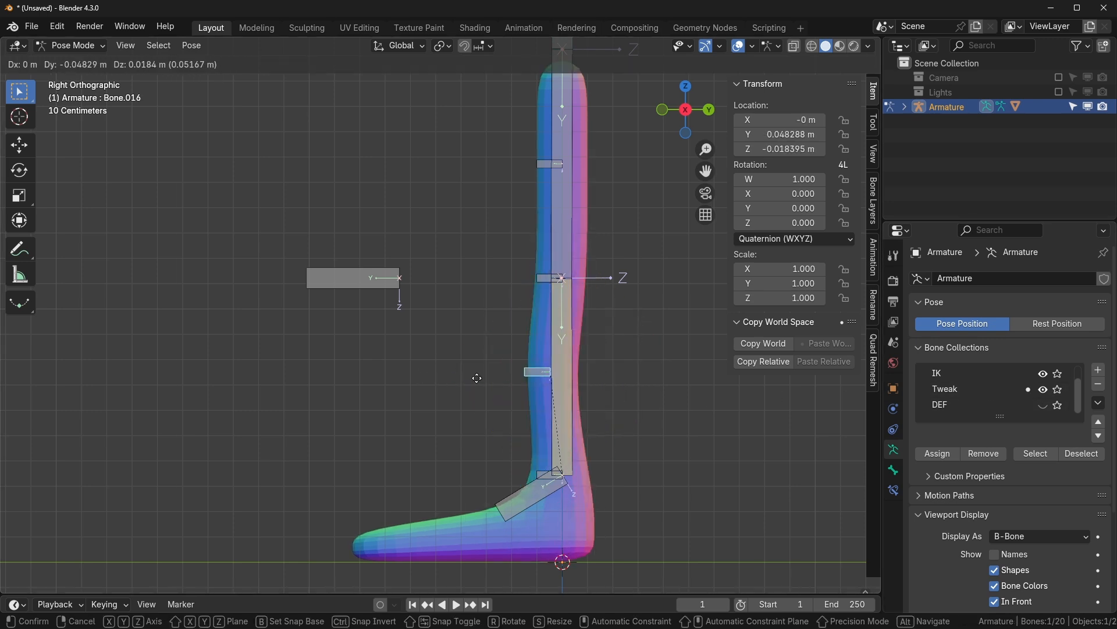
pyautogui.click(1043, 389)
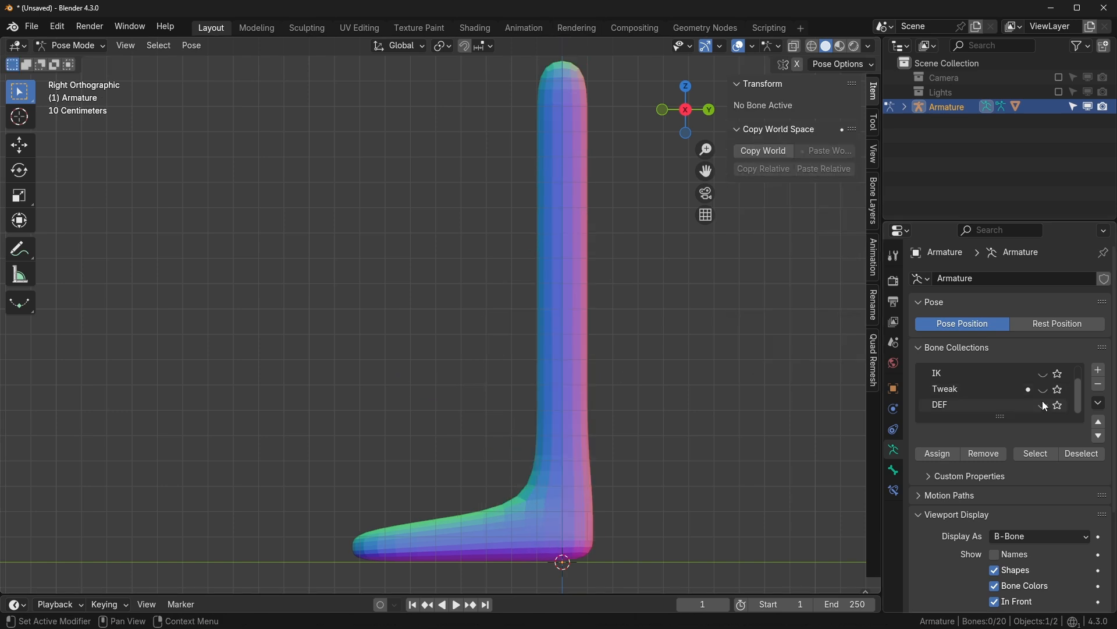
pyautogui.click(1042, 401)
pyautogui.click(1044, 390)
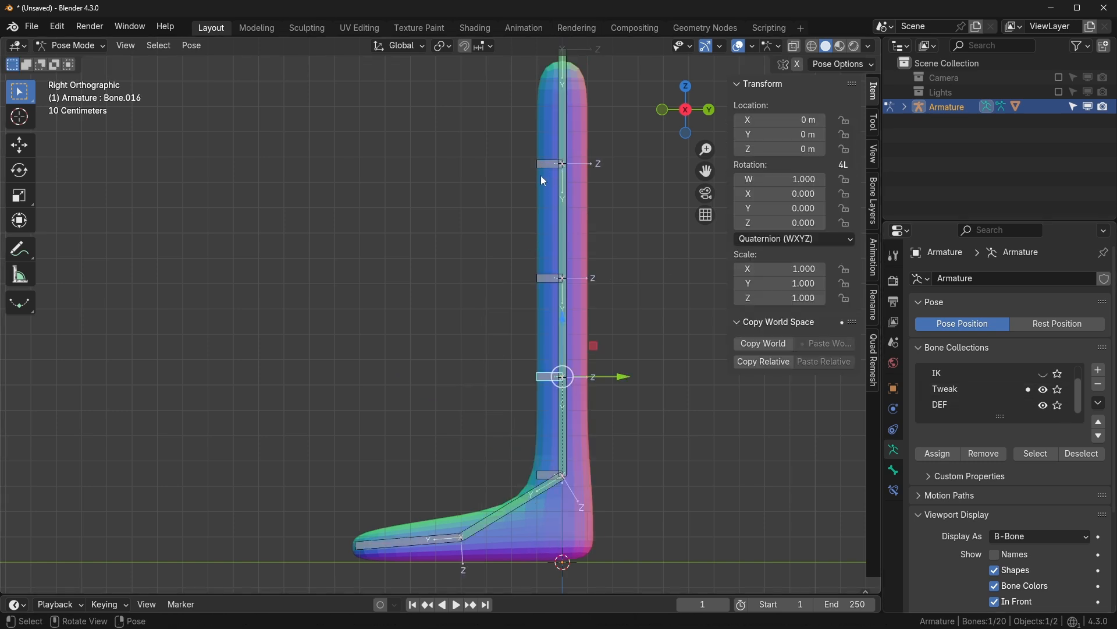
# - Trial-move Bone.013 and inspect Bone.005's Stretch To constraint, cancelling the moves
pyautogui.click(550, 165)
pyautogui.press('g')
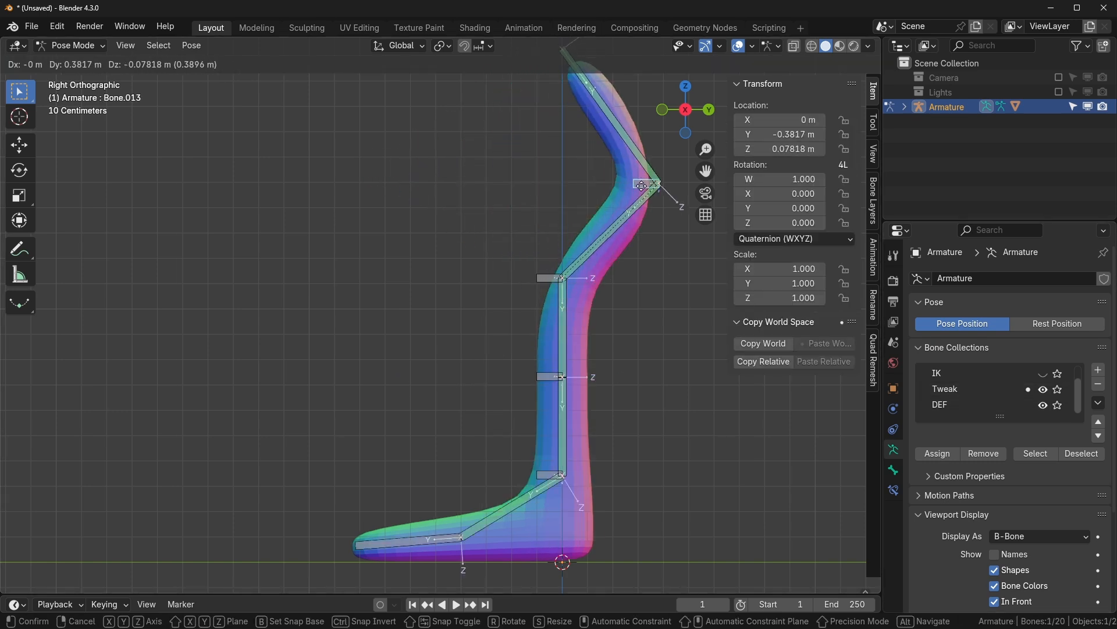
pyautogui.rightClick(516, 125)
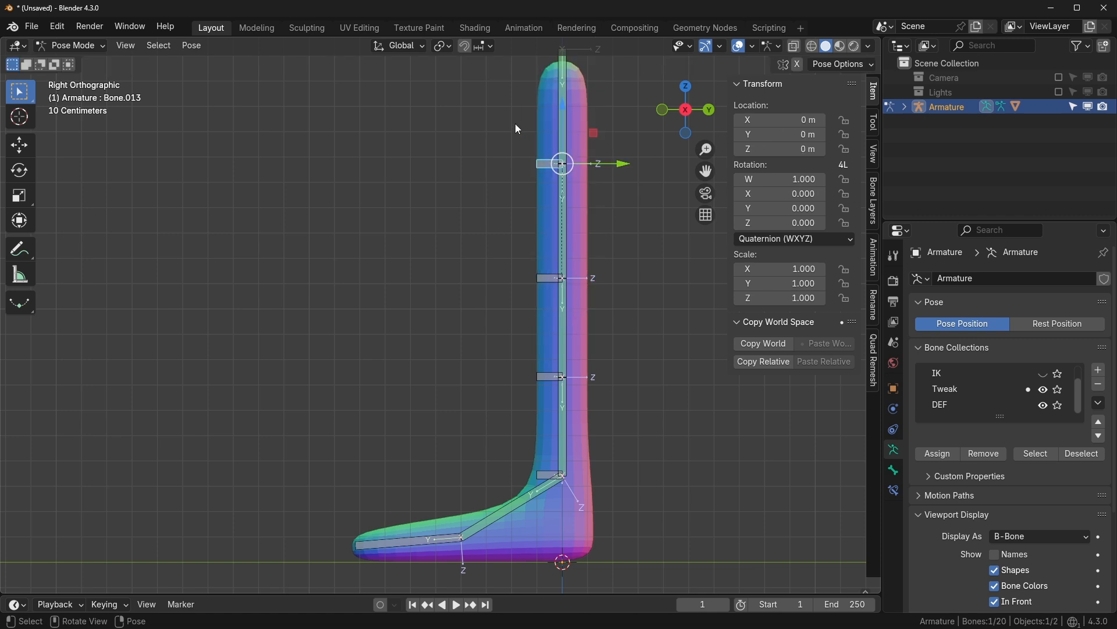
pyautogui.click(566, 118)
pyautogui.click(894, 490)
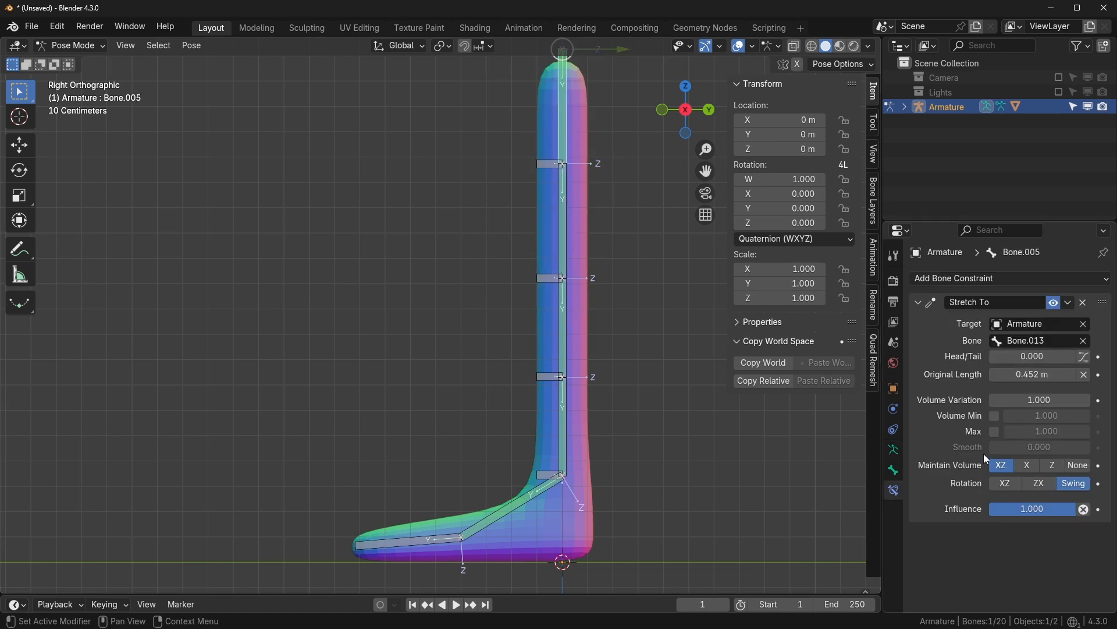
pyautogui.click(894, 449)
pyautogui.click(545, 162)
pyautogui.press('g')
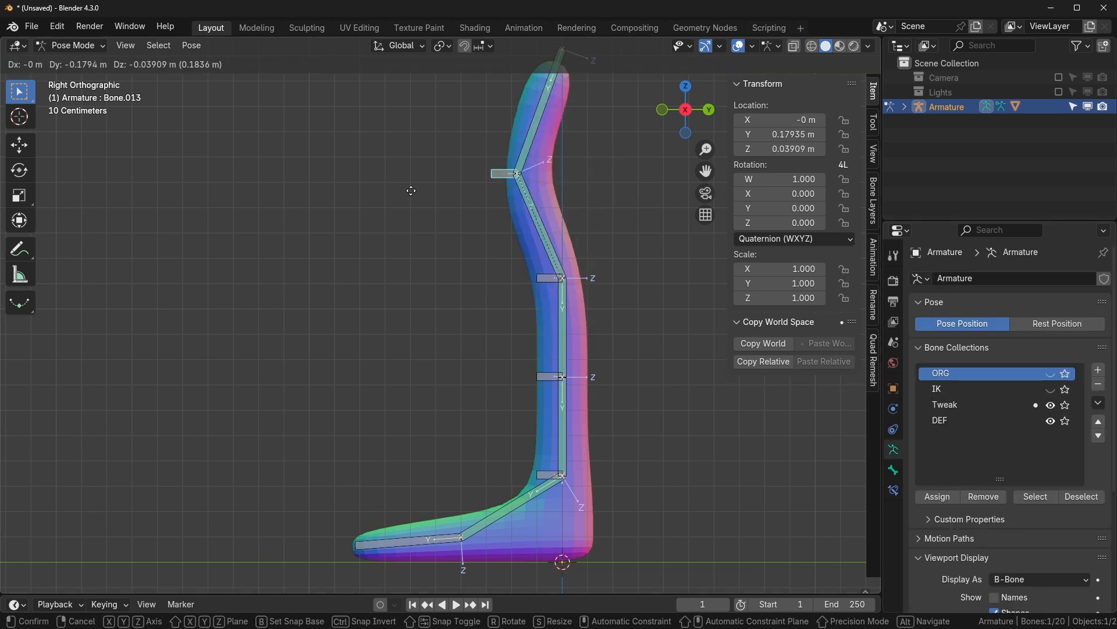
pyautogui.rightClick(502, 194)
# - Toggle the Tweak and DEF collections and move the IK foot control to bend the leg
pyautogui.moveTo(1050, 409); pyautogui.dragTo(1050, 421)
pyautogui.click(1051, 389)
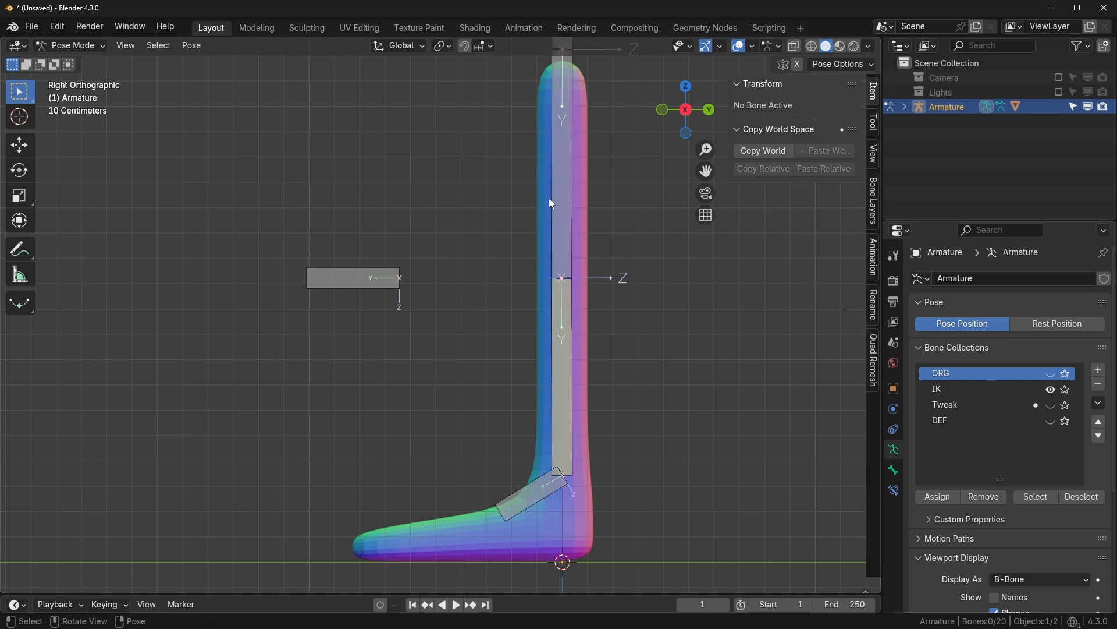
pyautogui.click(1051, 404)
pyautogui.click(547, 493)
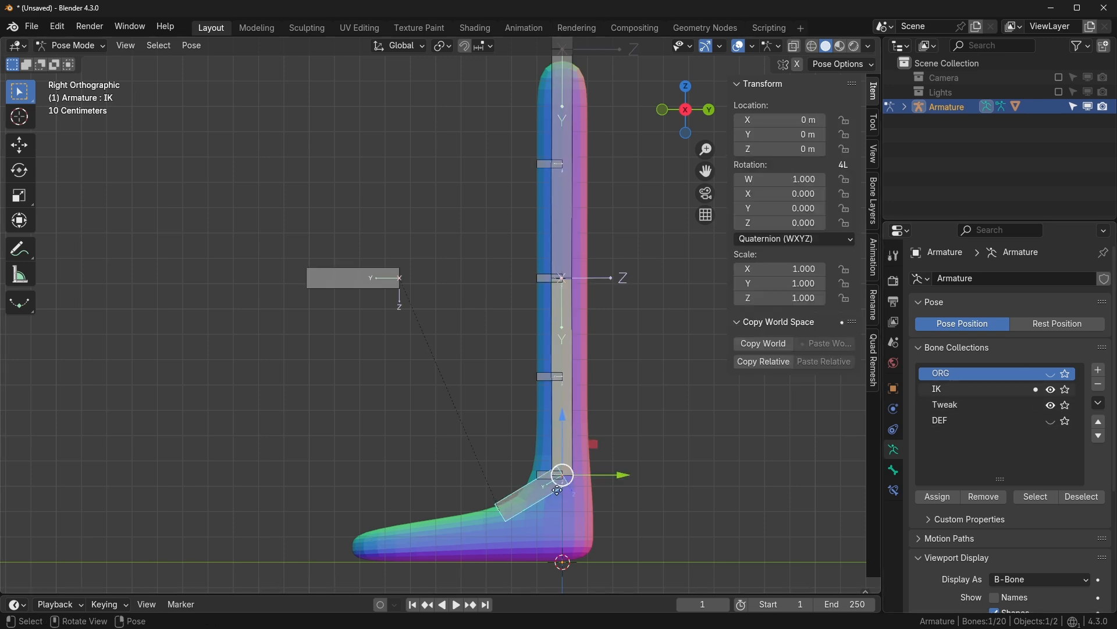
pyautogui.press('g')
pyautogui.click(472, 416)
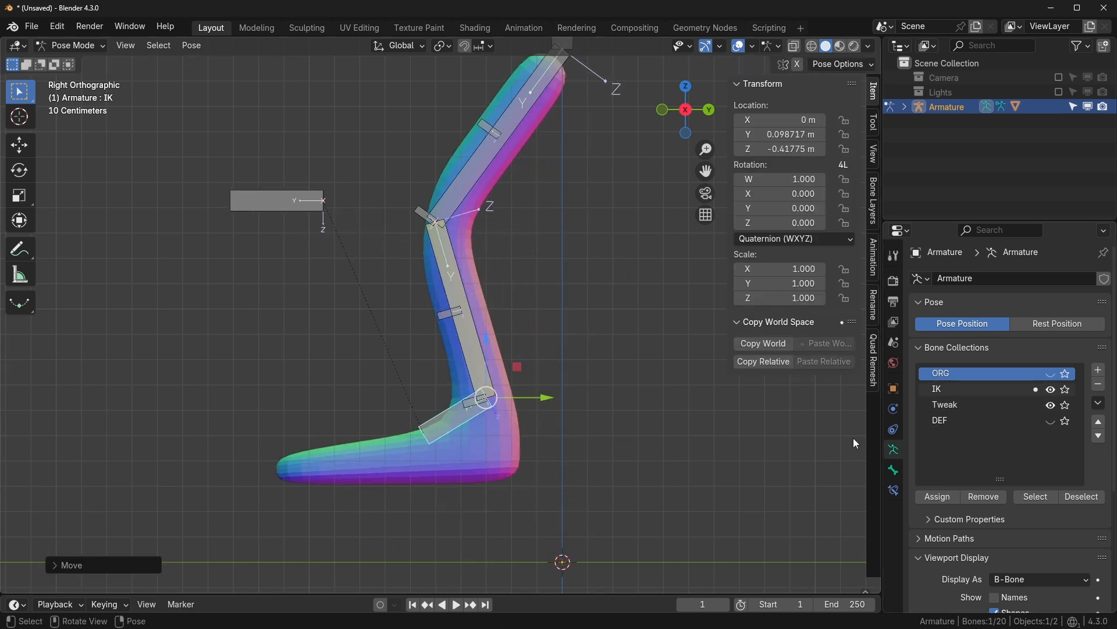
# - Show the deform bones, reorder the IK and Tweak collections, and bend the leg further
pyautogui.click(1050, 421)
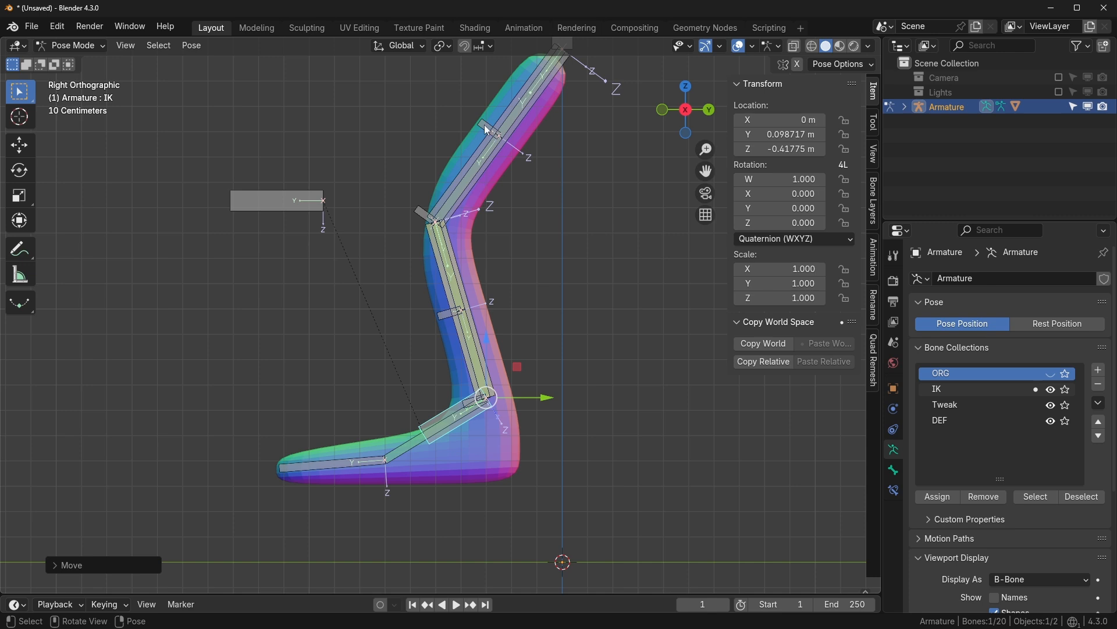
pyautogui.moveTo(989, 388); pyautogui.dragTo(1017, 418)
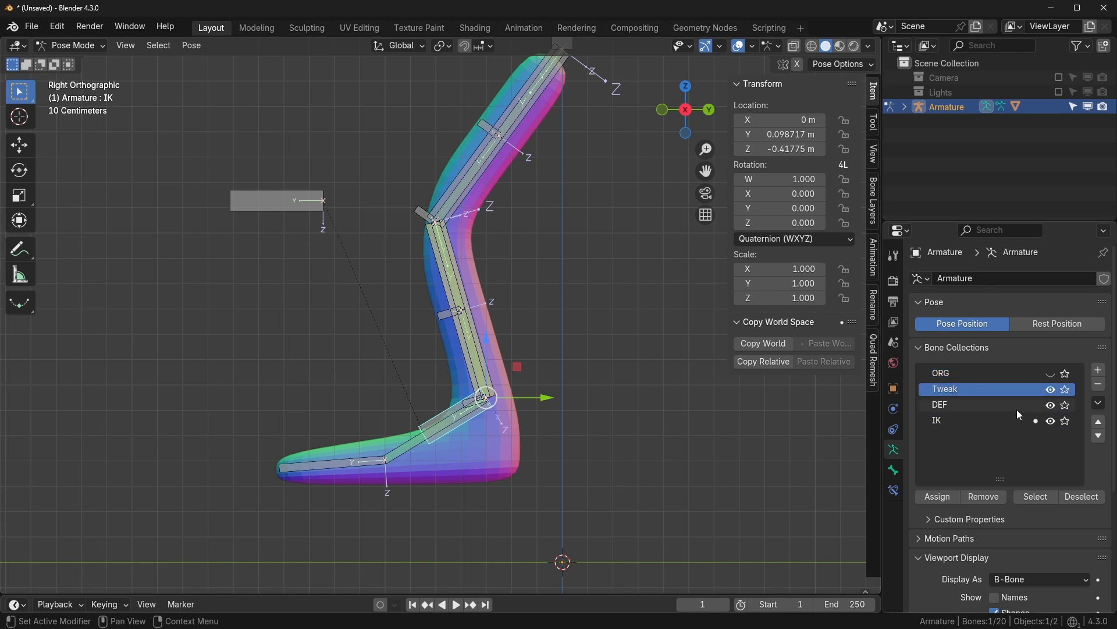
pyautogui.click(1098, 435)
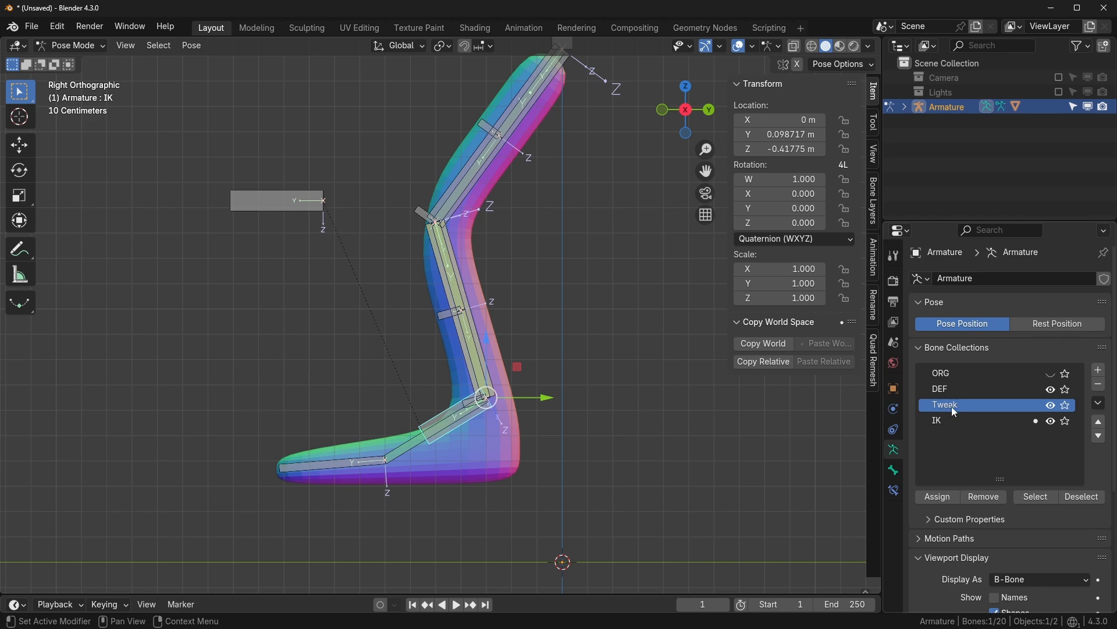
pyautogui.press('g')
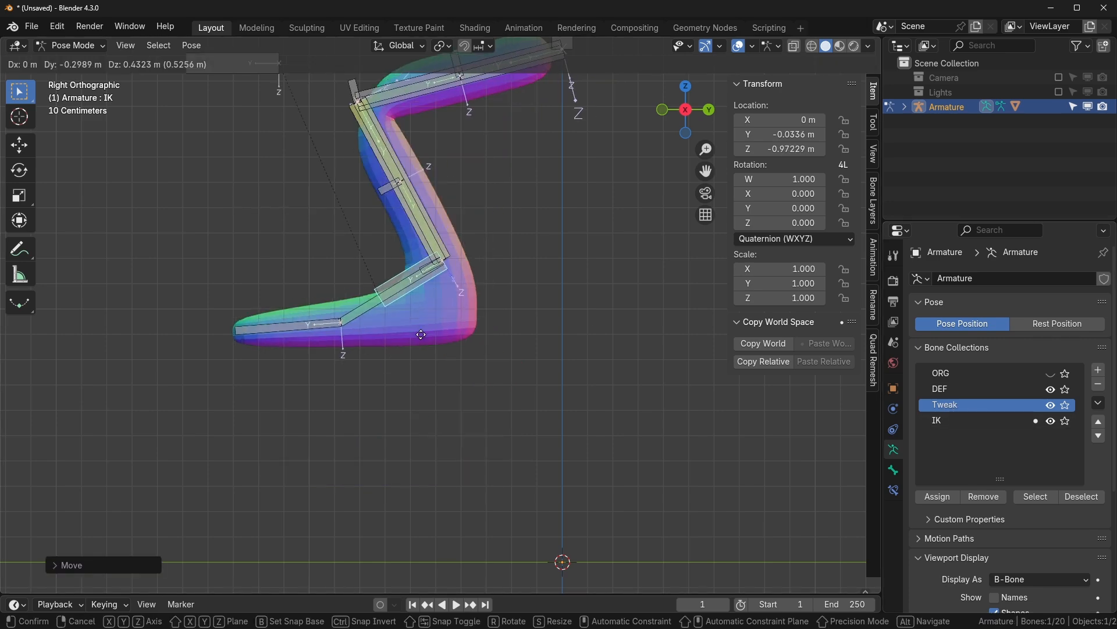
pyautogui.click(466, 274)
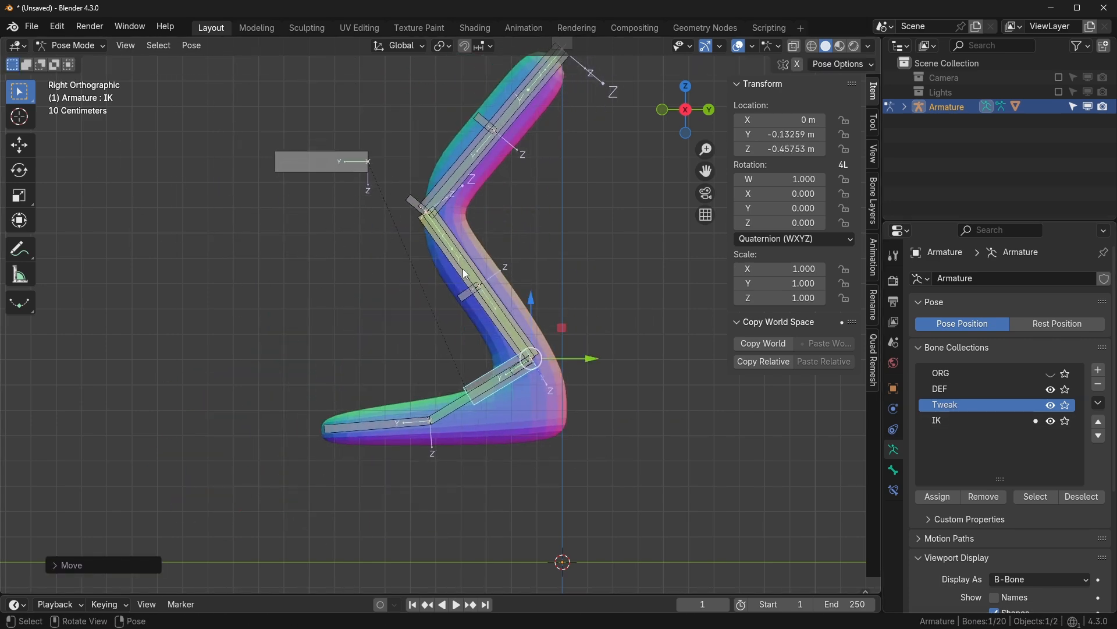
# - Trial-move the knee, shin and thigh tweak bones, keeping only the thigh tweak's new position
pyautogui.click(412, 202)
pyautogui.press('g')
pyautogui.rightClick(531, 211)
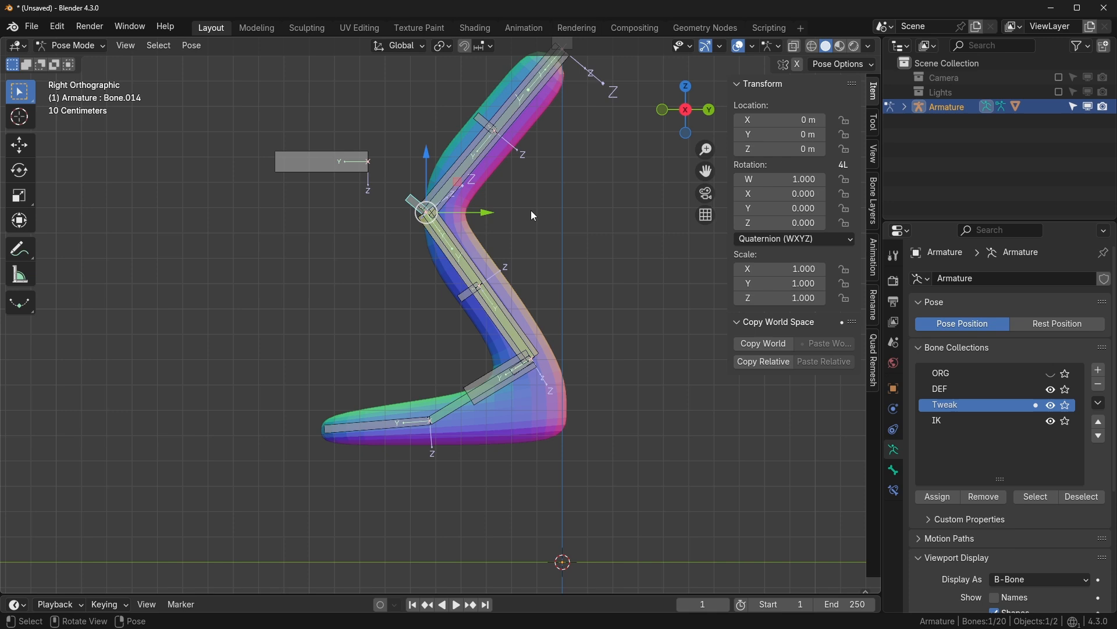
pyautogui.click(463, 295)
pyautogui.press('g')
pyautogui.rightClick(344, 355)
pyautogui.click(479, 116)
pyautogui.press('g')
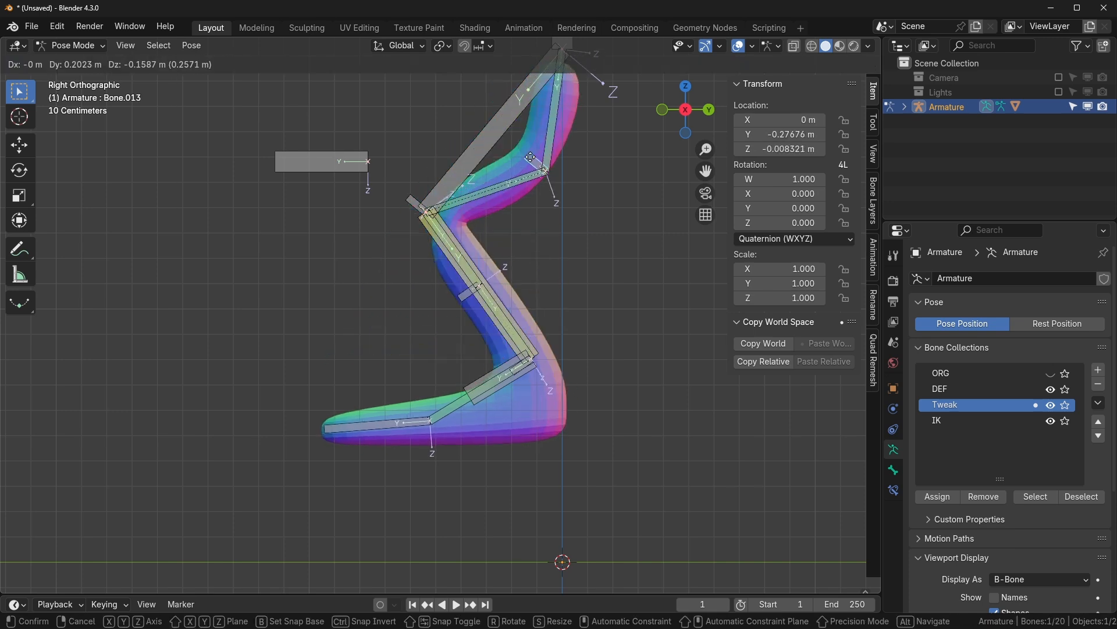
pyautogui.click(530, 157)
pyautogui.click(460, 299)
pyautogui.press('g')
pyautogui.rightClick(380, 311)
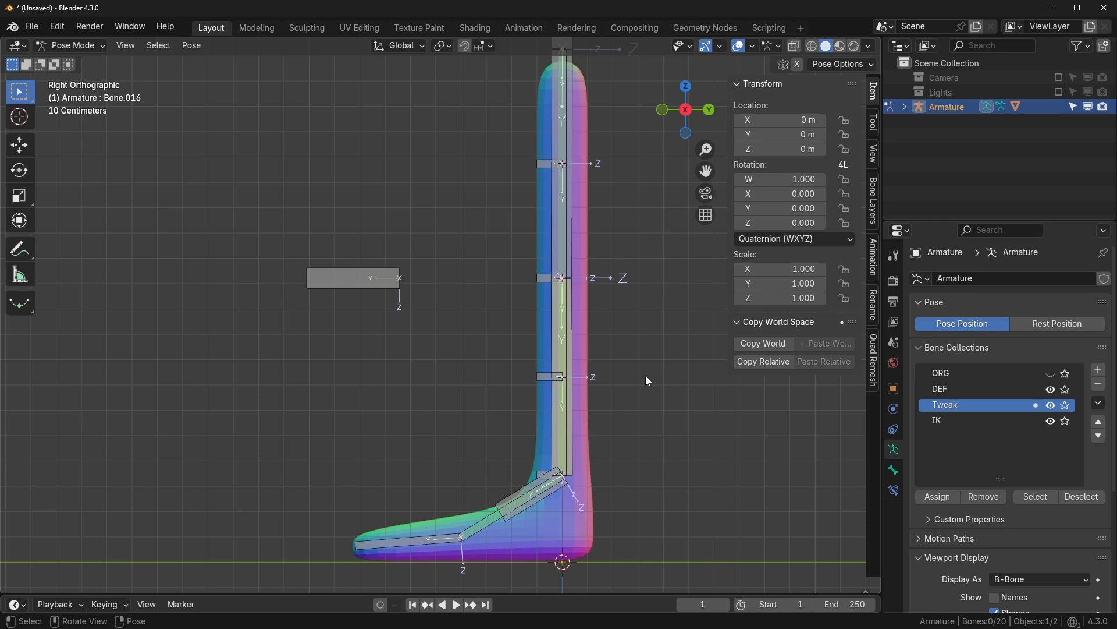
# - Show the IK and ORG collections and move the IK foot control into a raised pose
pyautogui.scroll(-1, 645, 376)
pyautogui.keyDown('shift'); pyautogui.moveTo(643, 379); pyautogui.dragTo(637, 420, button='middle'); pyautogui.keyUp('shift')
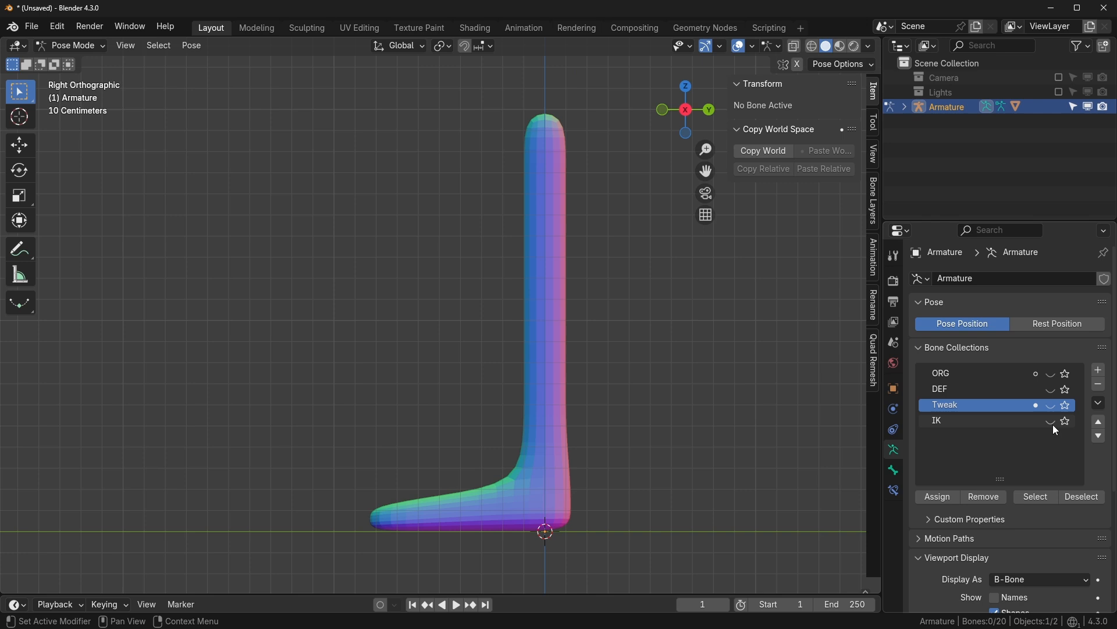
pyautogui.click(1051, 422)
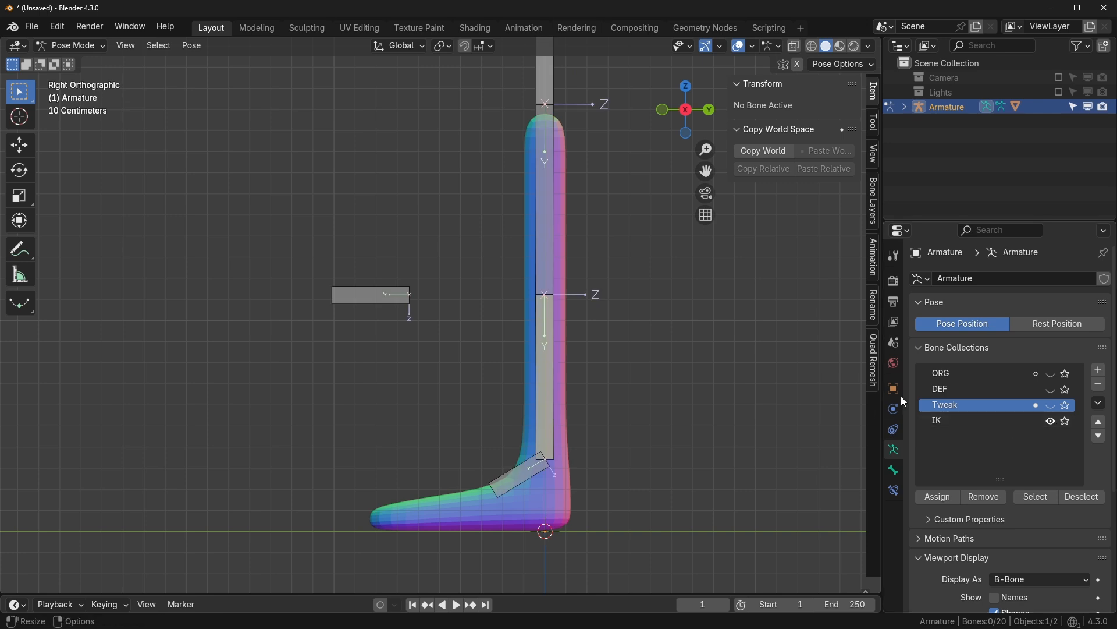
pyautogui.click(1051, 374)
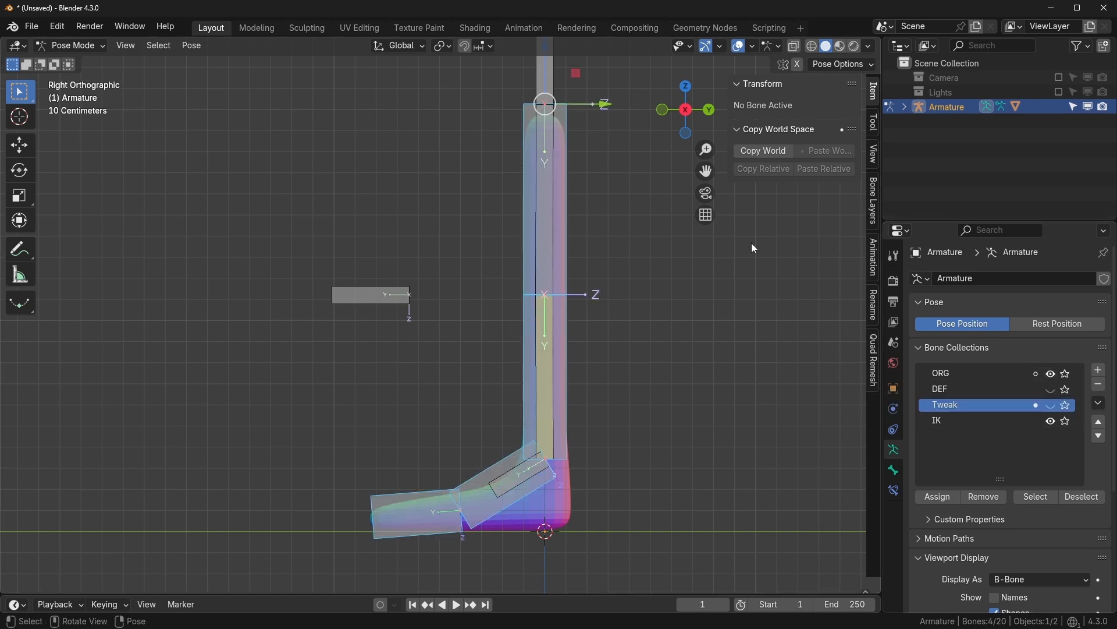
pyautogui.click(523, 490)
pyautogui.press('g')
pyautogui.click(404, 362)
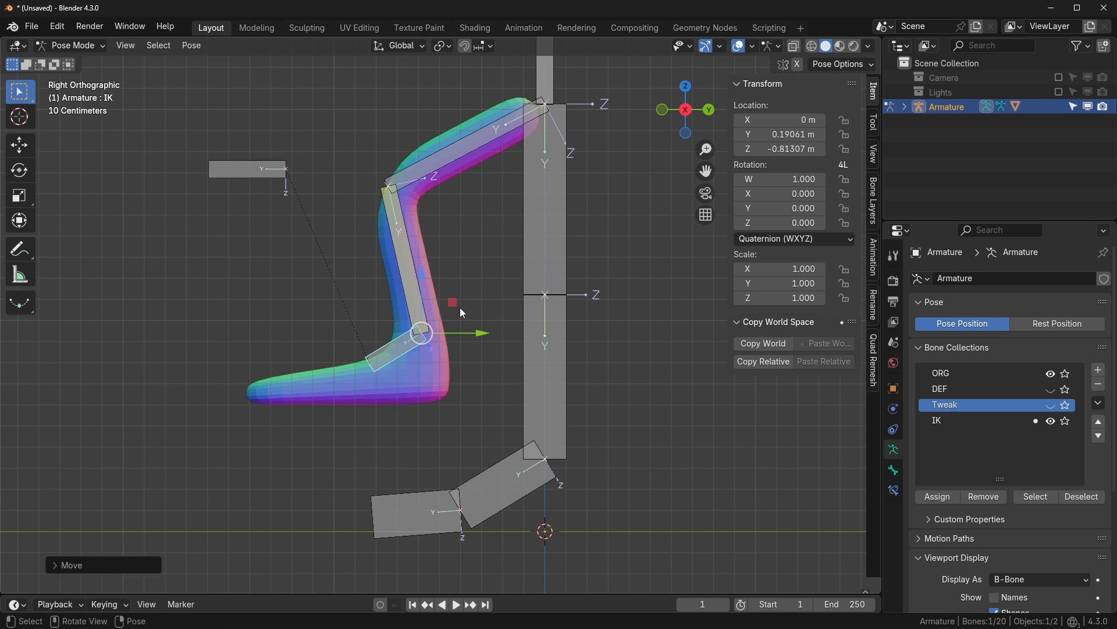
# - Hide the ORG and IK collections, show DEF, and select a shin deform bone
pyautogui.click(1051, 374)
pyautogui.click(1051, 420)
pyautogui.click(1051, 389)
pyautogui.click(400, 224)
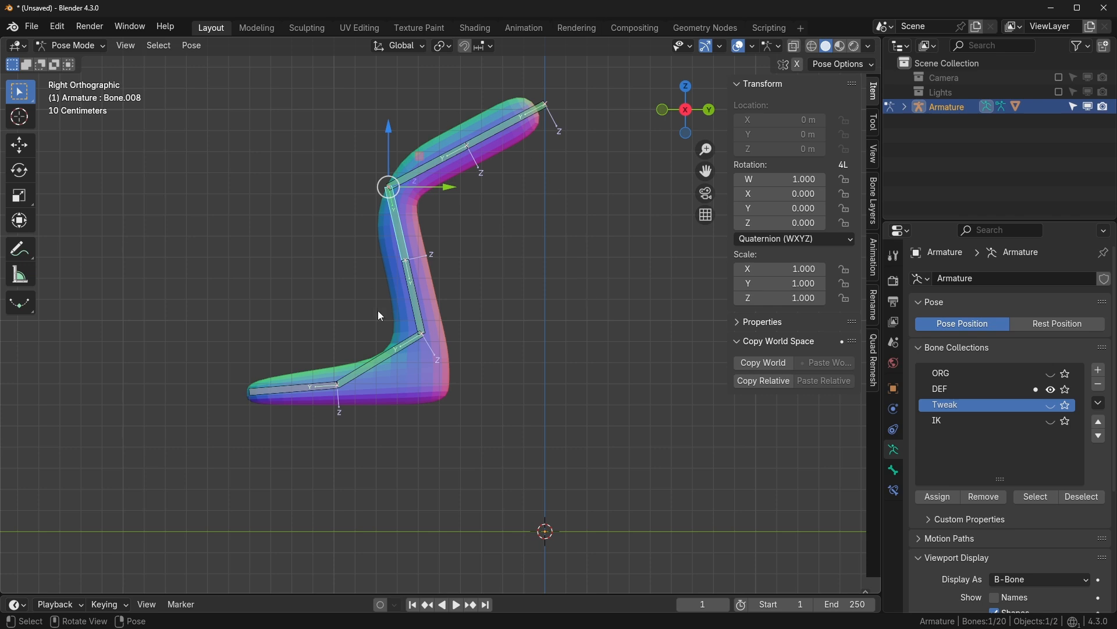
# - Hide DEF, show IK, and inspect lower leg Bone.015's IK constraint settings
pyautogui.click(1051, 389)
pyautogui.click(1053, 421)
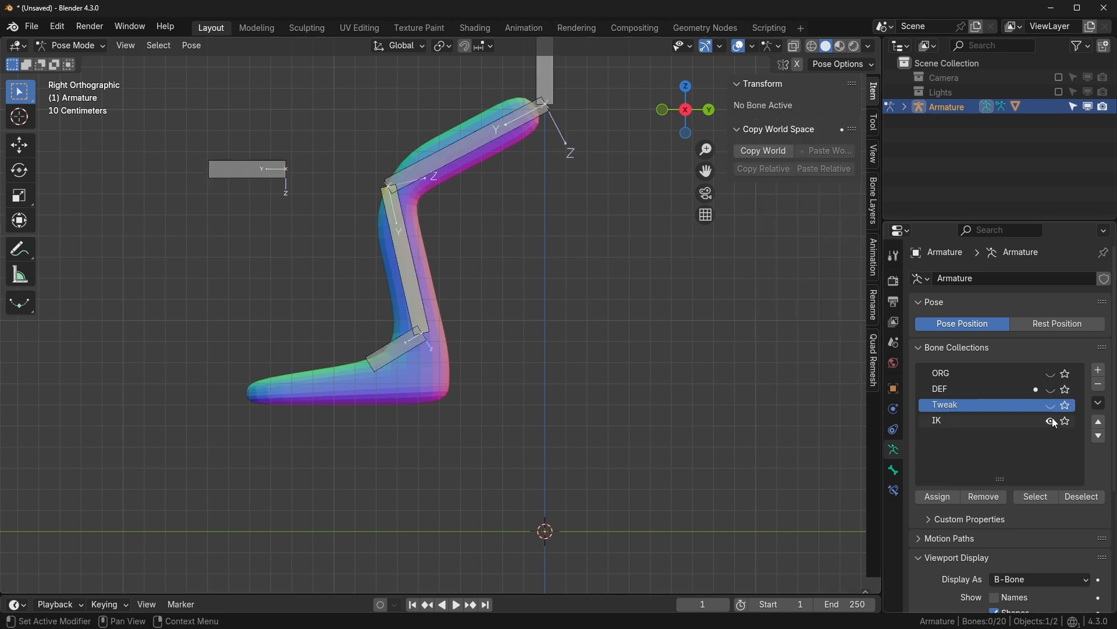
pyautogui.click(405, 259)
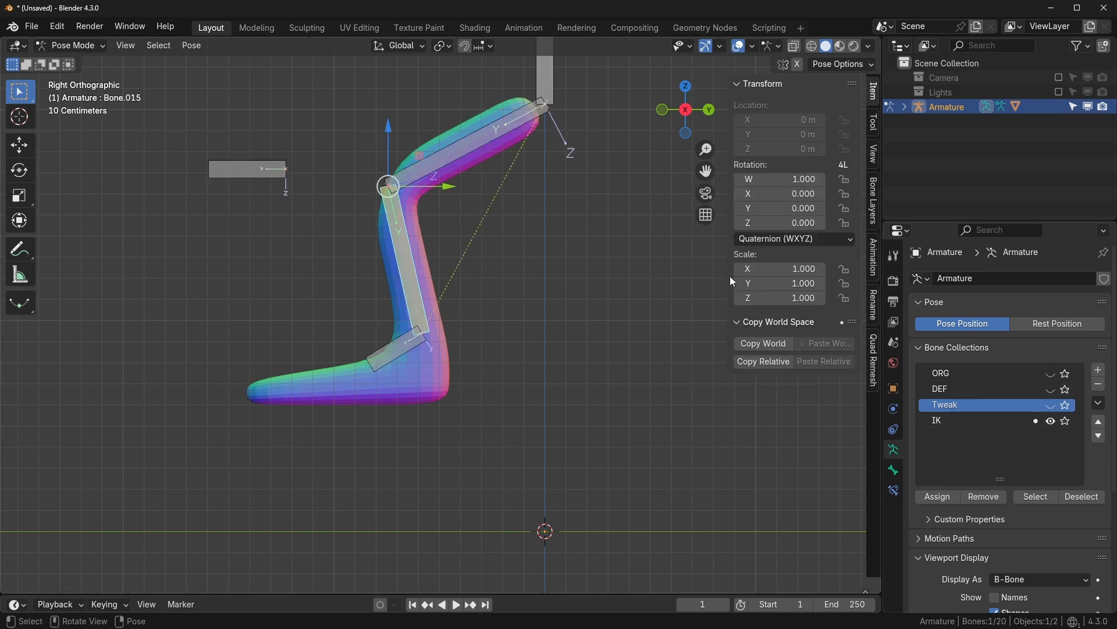
pyautogui.click(895, 490)
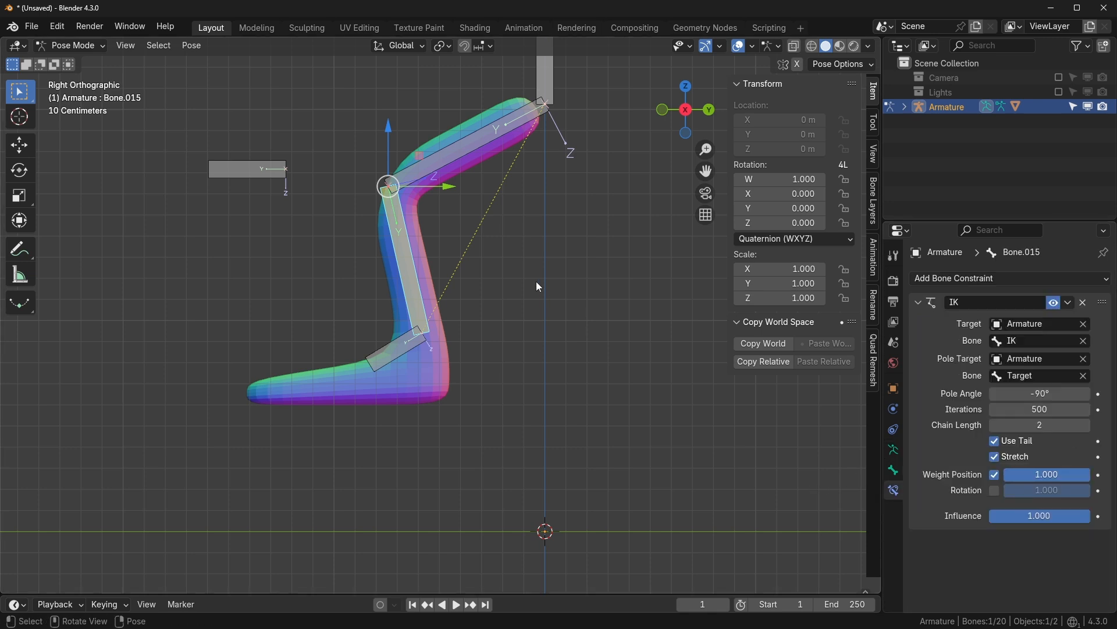
pyautogui.moveTo(537, 281)
pyautogui.keyDown('shift'); pyautogui.mouseDown(button='middle')
pyautogui.moveTo(531, 344)
pyautogui.moveTo(526, 296)
pyautogui.mouseUp(button='middle'); pyautogui.keyUp('shift')
pyautogui.click(898, 458)
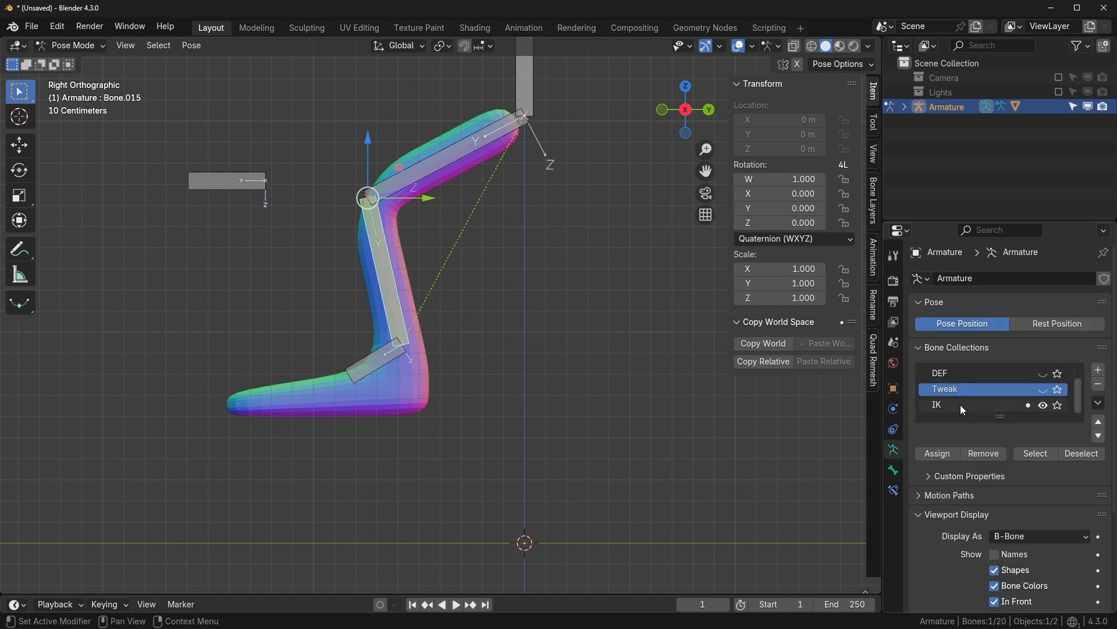
# - Rename the ORG bone collection to 'FK', then show DEF and hide FK
pyautogui.doubleClick(956, 374)
pyautogui.write('FK')
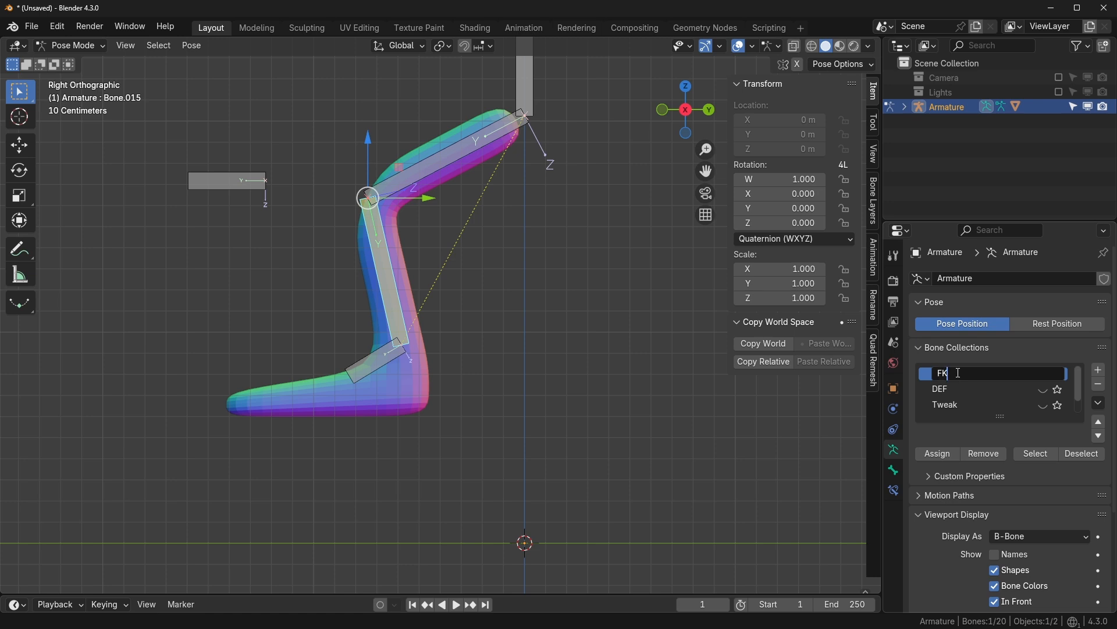
pyautogui.press('Return')
pyautogui.scroll(-1, 977, 386)
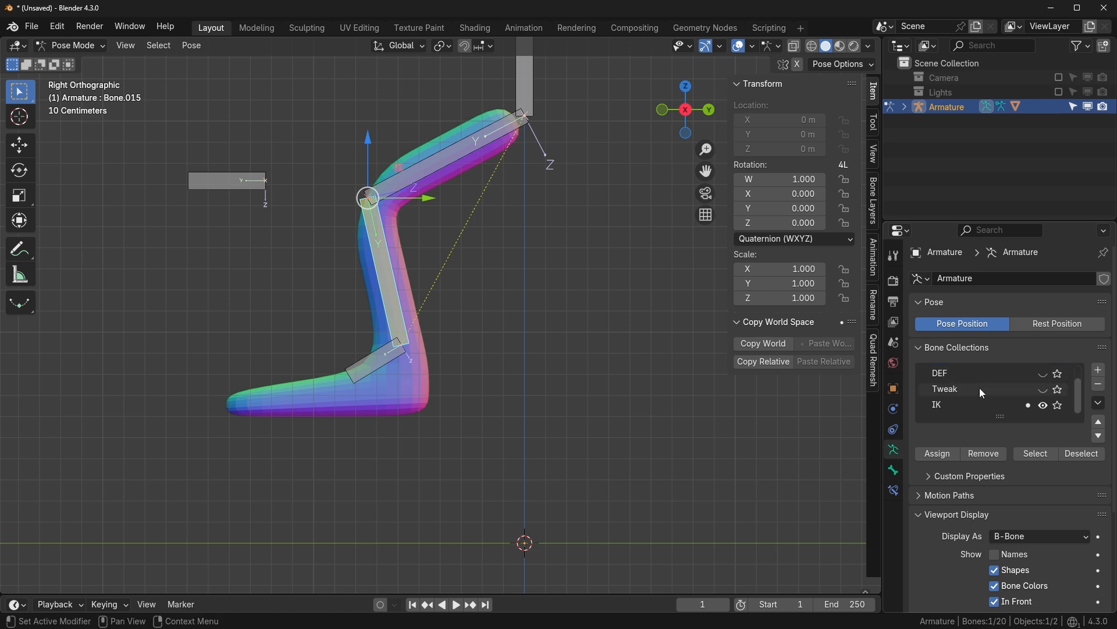
pyautogui.scroll(1, 1035, 383)
pyautogui.click(1042, 373)
pyautogui.scroll(-1, 590, 319)
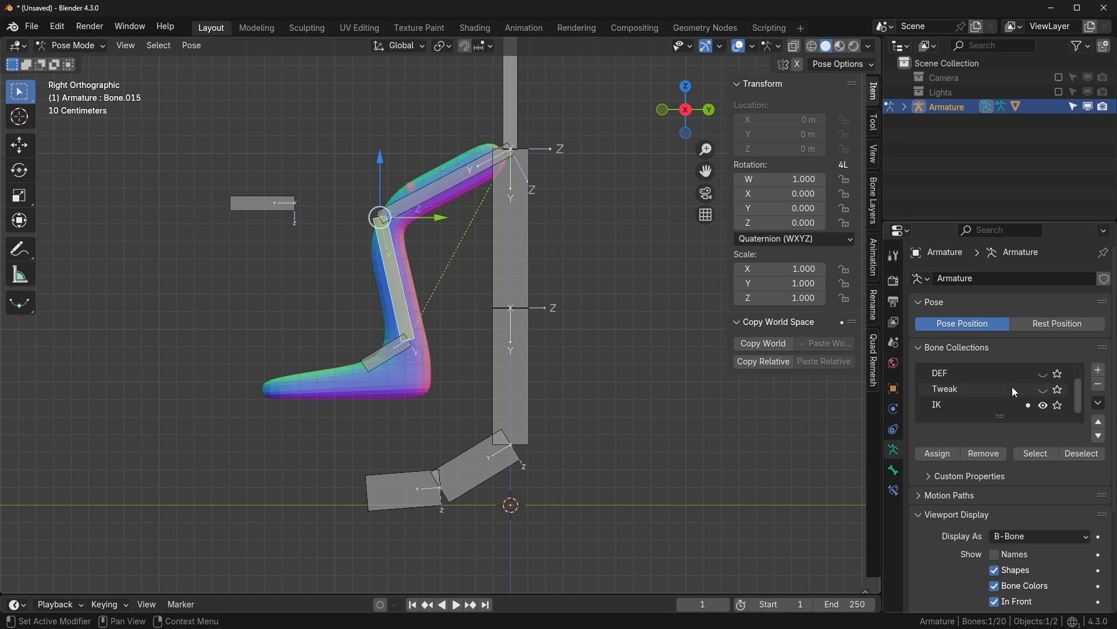
pyautogui.click(1044, 390)
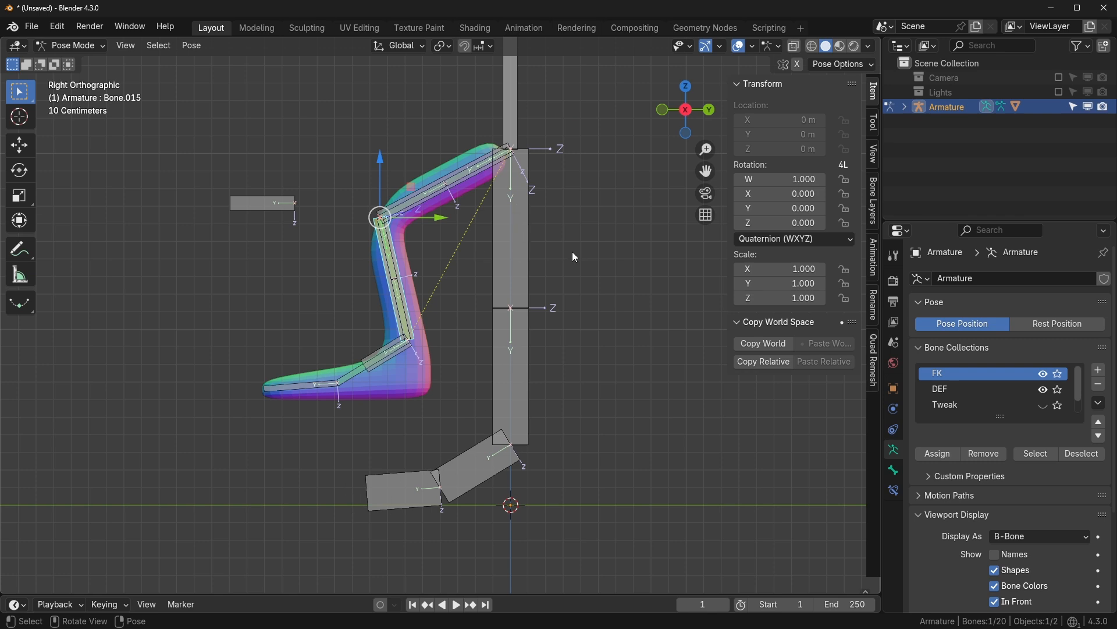
pyautogui.click(1044, 374)
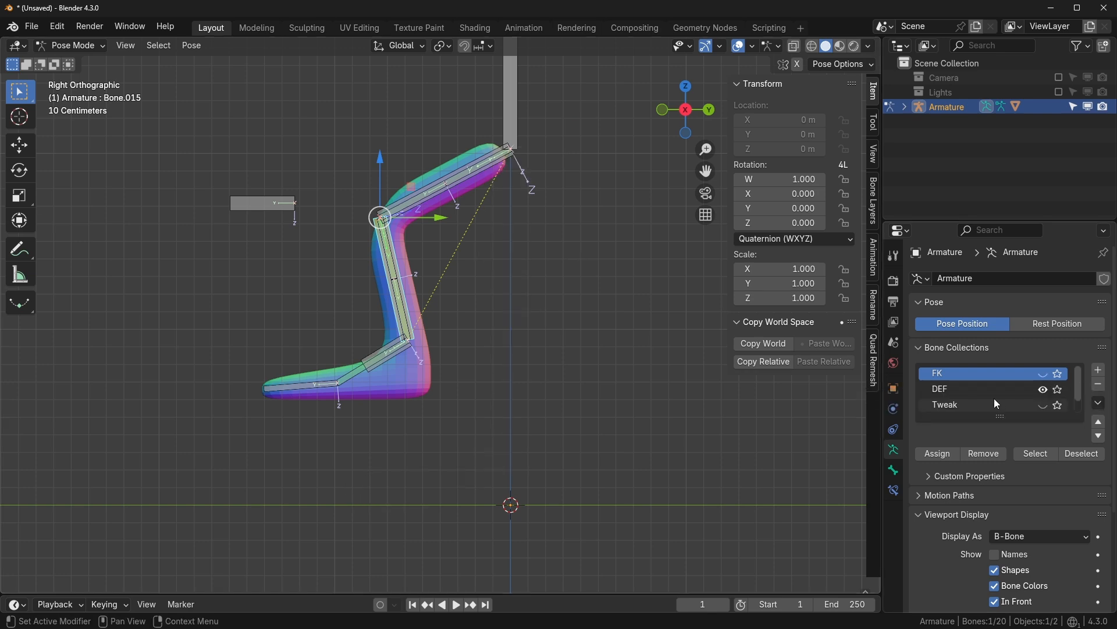
# - Make IK the active collection and drop Bone.015's IK influence to 0, straightening the leg
pyautogui.moveTo(1002, 417); pyautogui.dragTo(1001, 464)
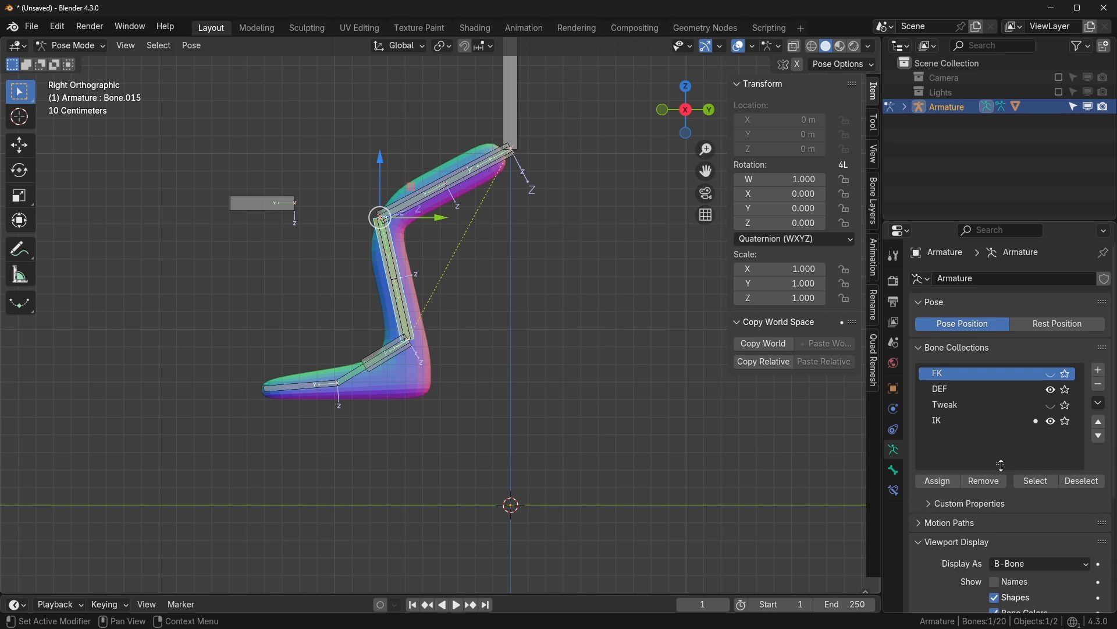
pyautogui.click(960, 420)
pyautogui.click(1051, 389)
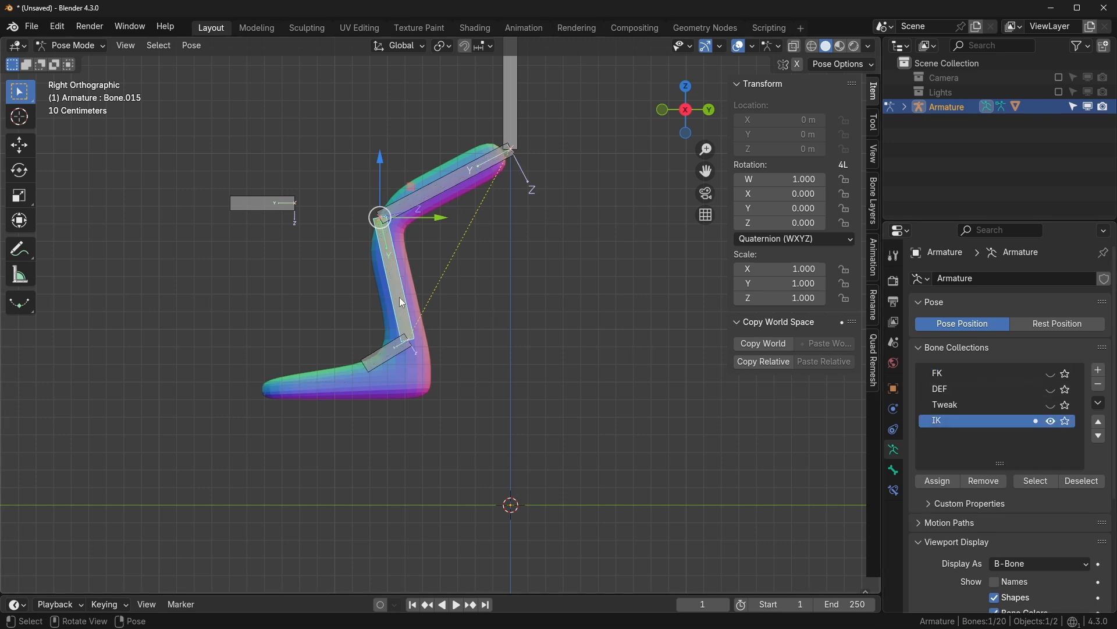
pyautogui.click(894, 490)
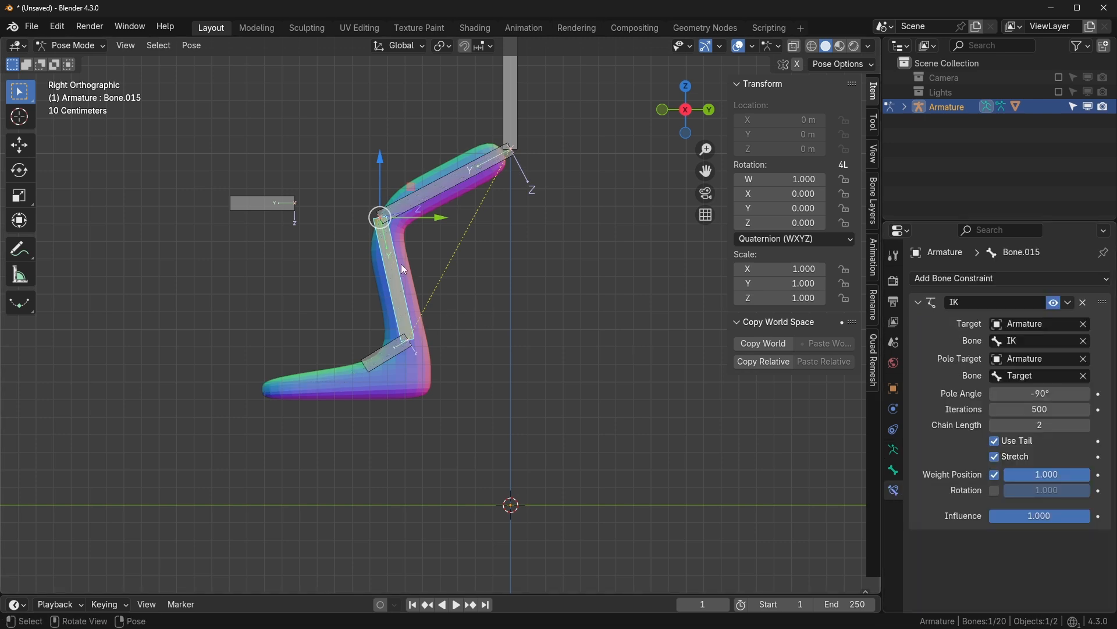
pyautogui.moveTo(1069, 518); pyautogui.dragTo(989, 515)
pyautogui.scroll(2, 508, 427)
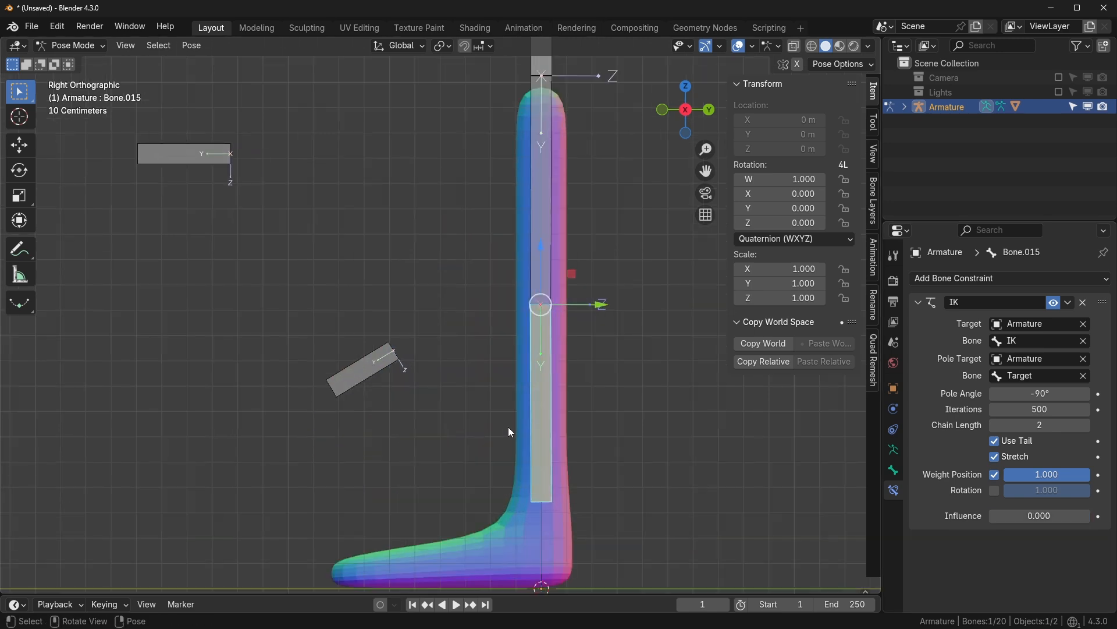
pyautogui.keyDown('shift'); pyautogui.moveTo(508, 427); pyautogui.dragTo(510, 385, button='middle'); pyautogui.keyUp('shift')
pyautogui.scroll(-1, 519, 193)
# - Test-rotate upper leg Bone.012 and test-move the IK foot control, cancelling both
pyautogui.click(519, 194)
pyautogui.press('r')
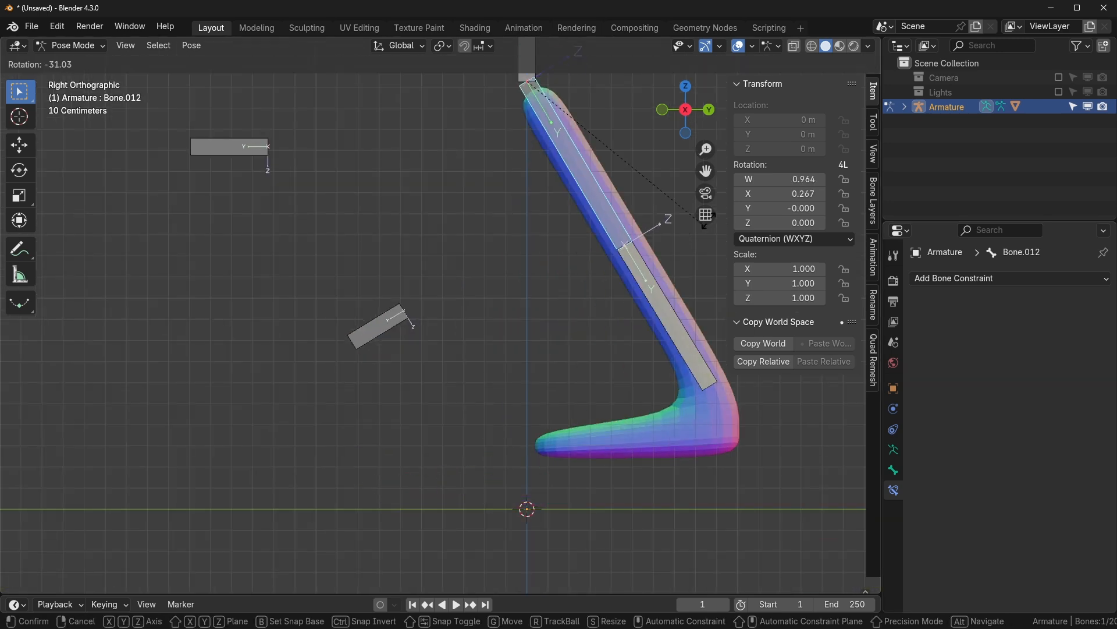
pyautogui.press('Escape')
pyautogui.click(527, 330)
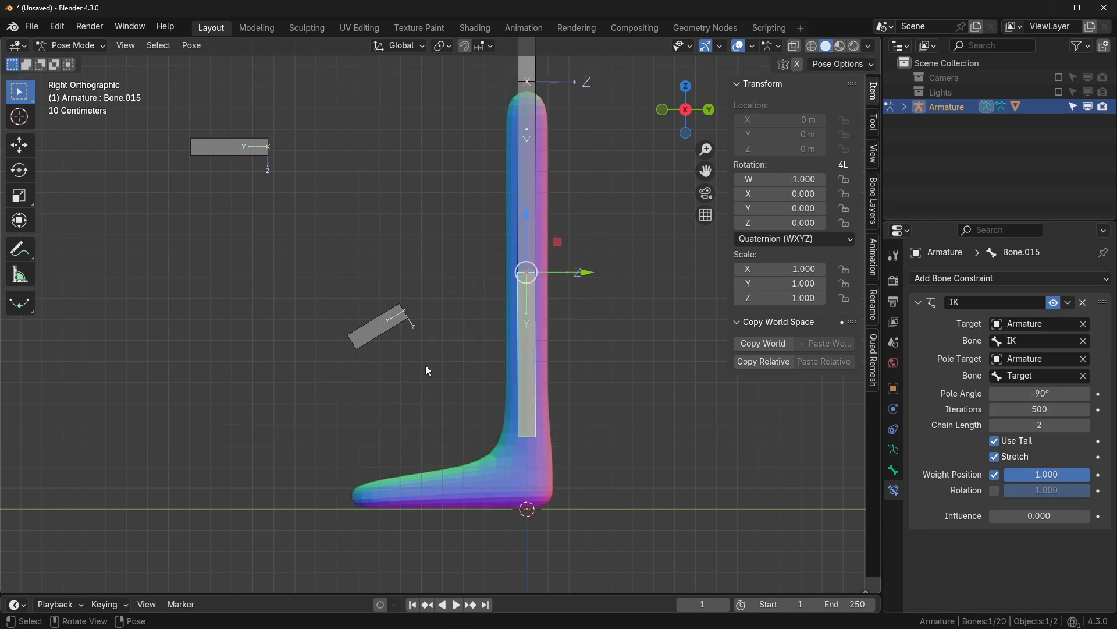
pyautogui.click(389, 333)
pyautogui.press('g')
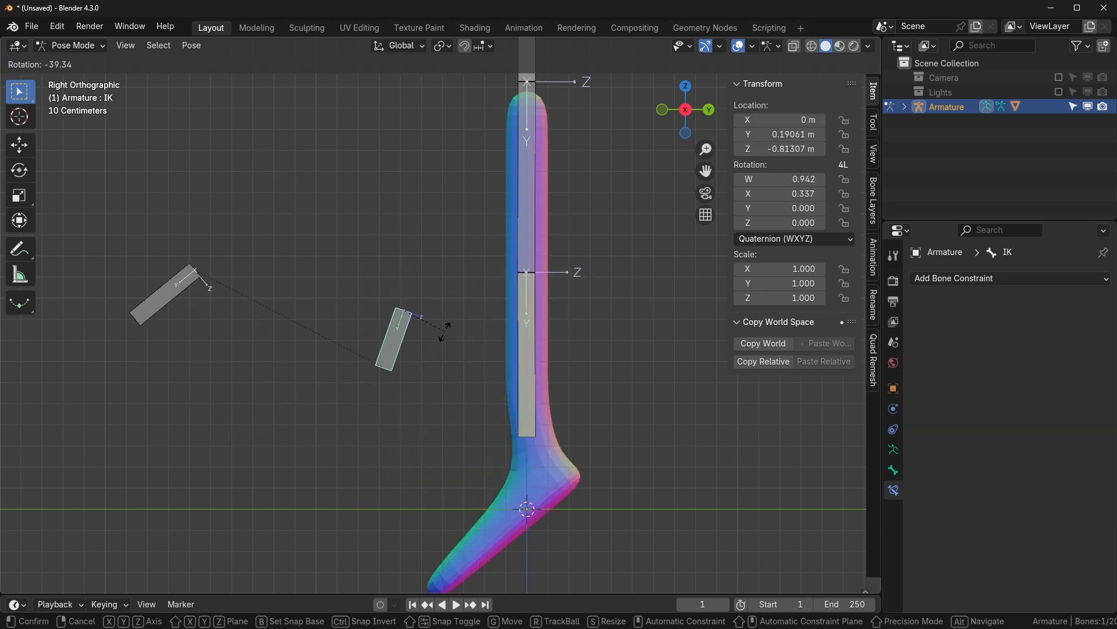
pyautogui.press('Escape')
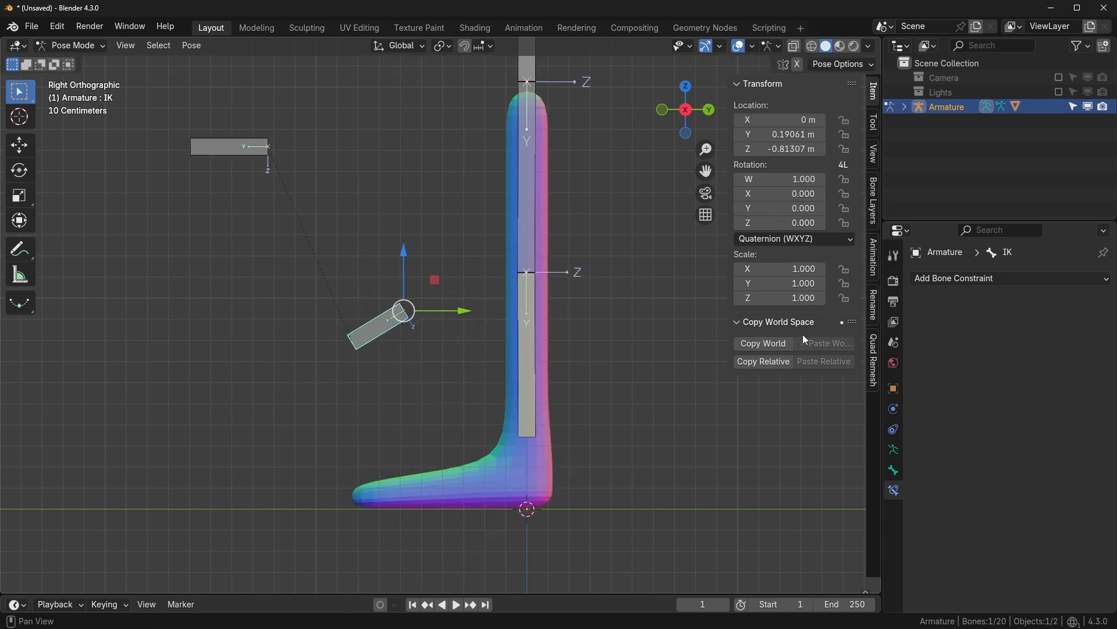
pyautogui.click(893, 449)
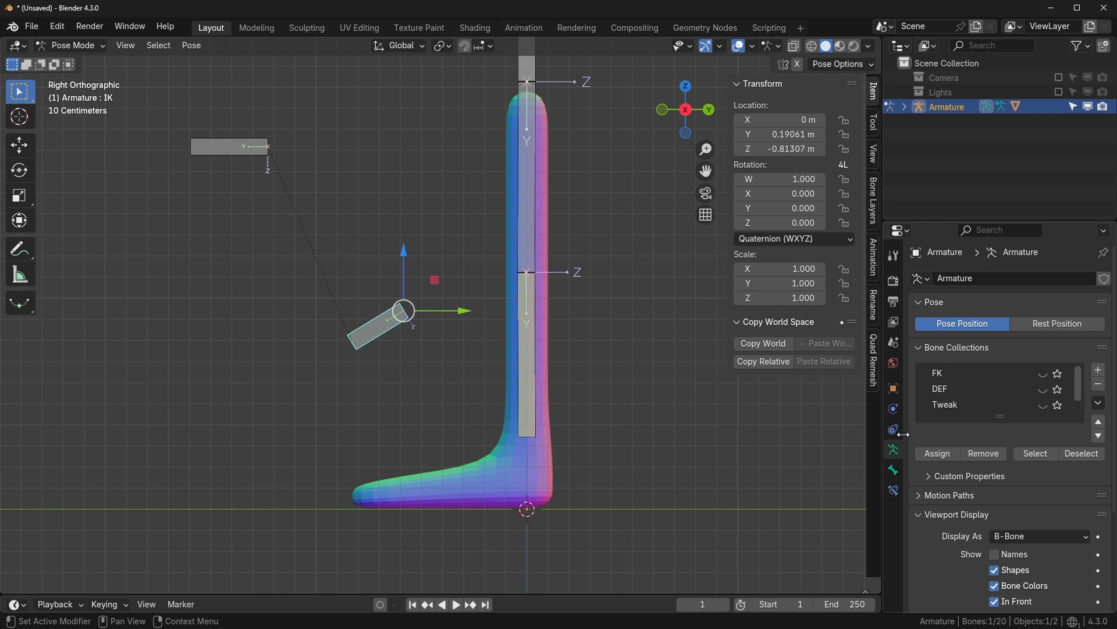
pyautogui.scroll(-1, 976, 412)
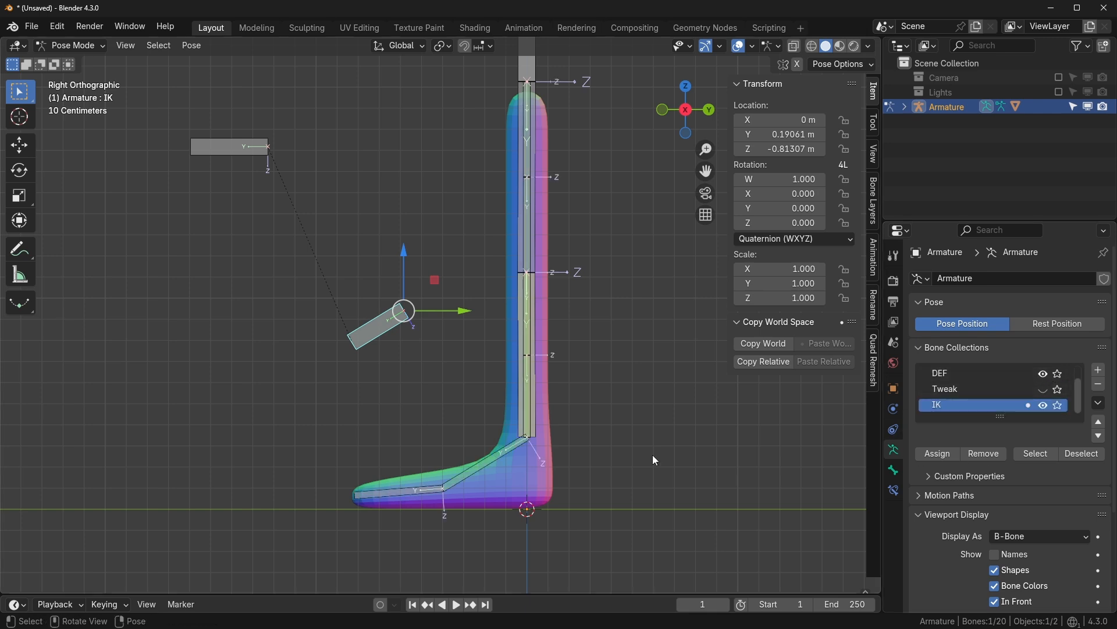
# - Check Bone.006's Copy Rotation influence by dropping it to 0 and restoring it to 1
pyautogui.click(495, 456)
pyautogui.click(893, 490)
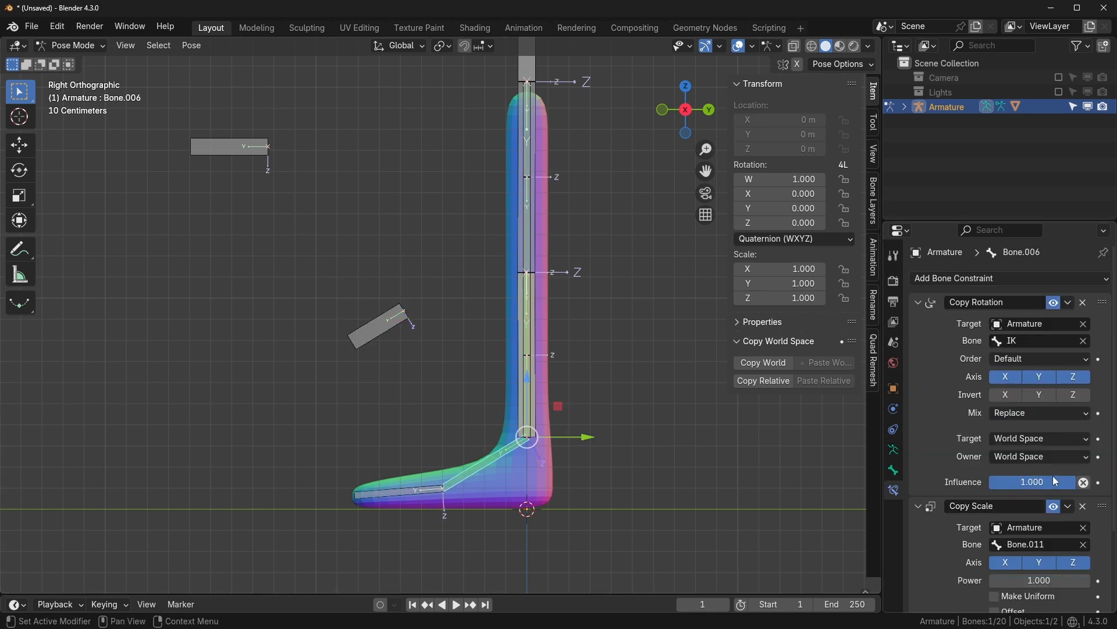
pyautogui.moveTo(1053, 479); pyautogui.dragTo(959, 481)
pyautogui.moveTo(1030, 482); pyautogui.dragTo(1106, 482)
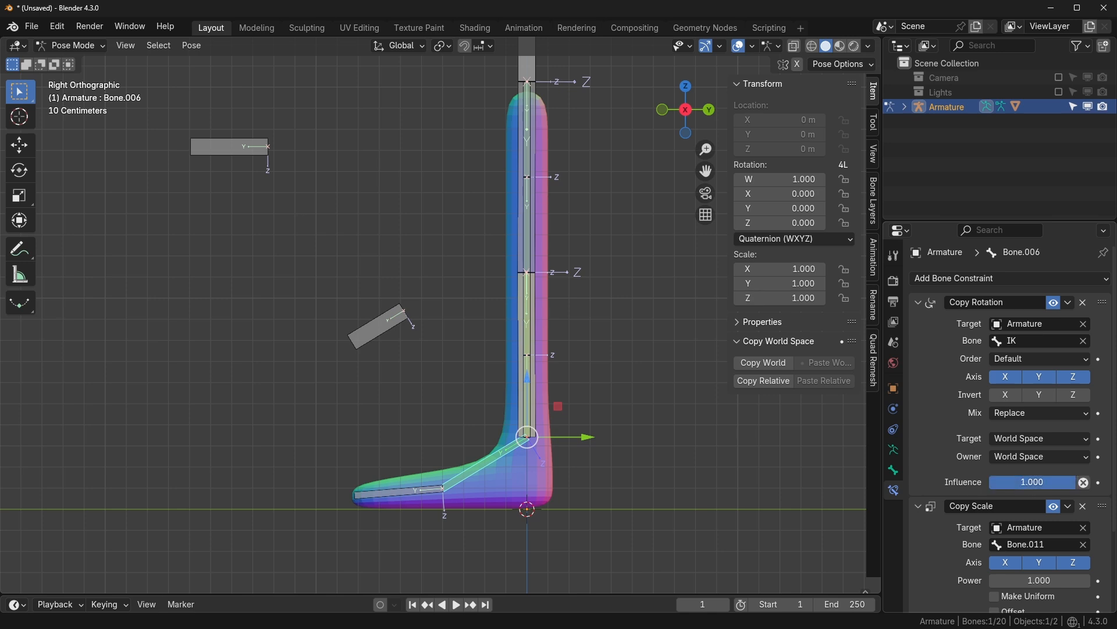
pyautogui.scroll(-1, 643, 379)
pyautogui.keyDown('shift'); pyautogui.moveTo(643, 380); pyautogui.dragTo(615, 383, button='middle'); pyautogui.keyUp('shift')
pyautogui.click(616, 379)
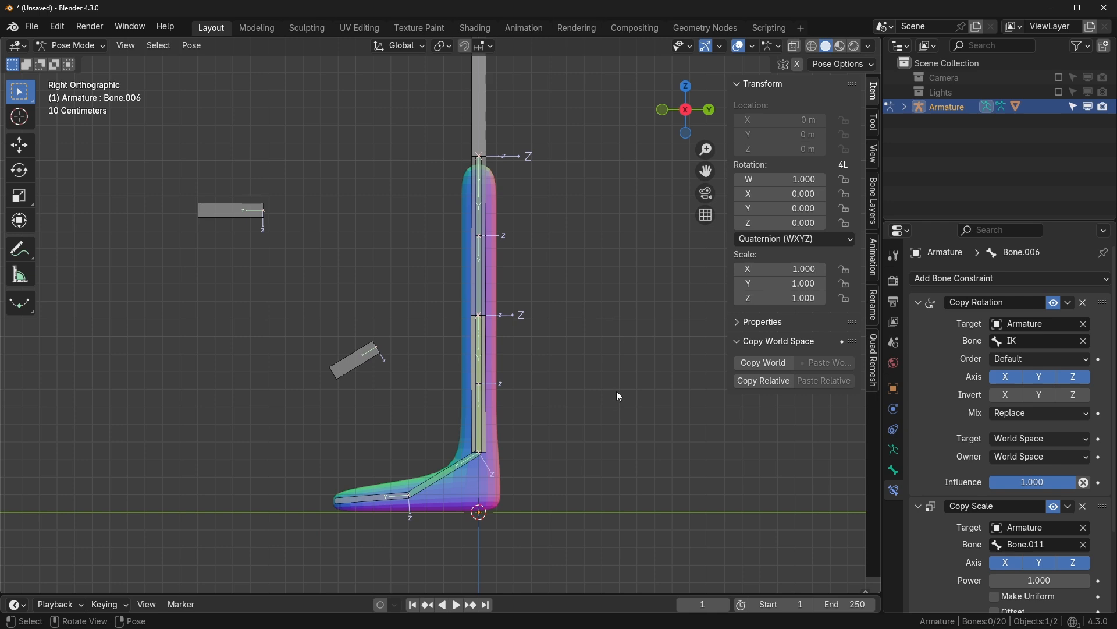
# - Select Bone.015 and raise its IK constraint influence back to 1.000
pyautogui.click(484, 402)
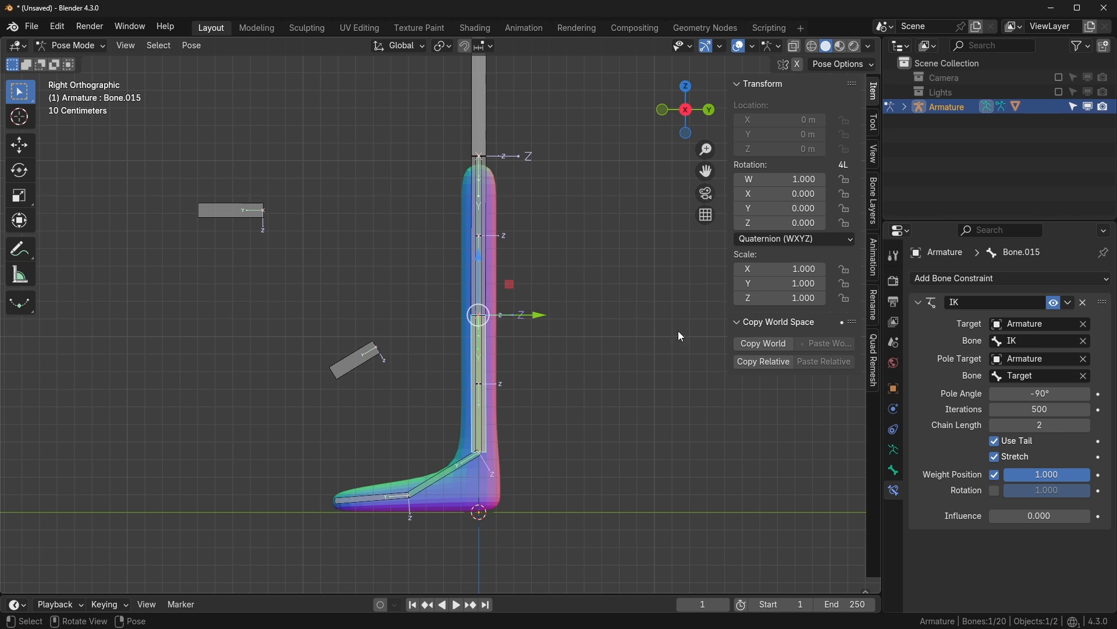
pyautogui.scroll(-1, 628, 344)
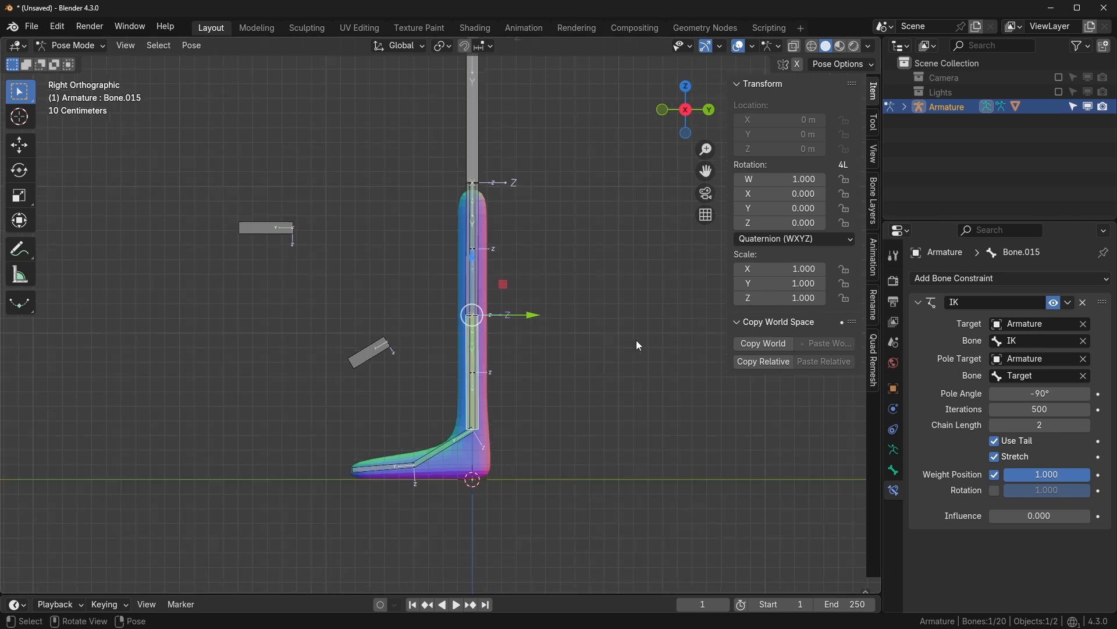
pyautogui.click(640, 342)
pyautogui.moveTo(1016, 515); pyautogui.dragTo(1087, 515)
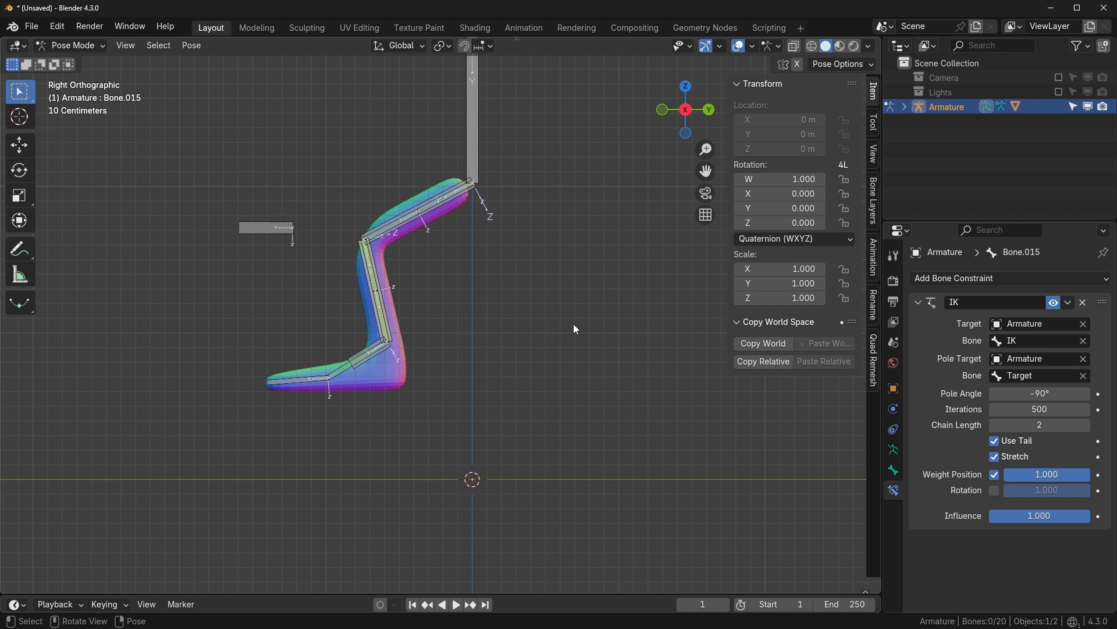
# - Enter Edit Mode and try nesting the IK bone collection under Tweak, then undo it
pyautogui.press('Tab')
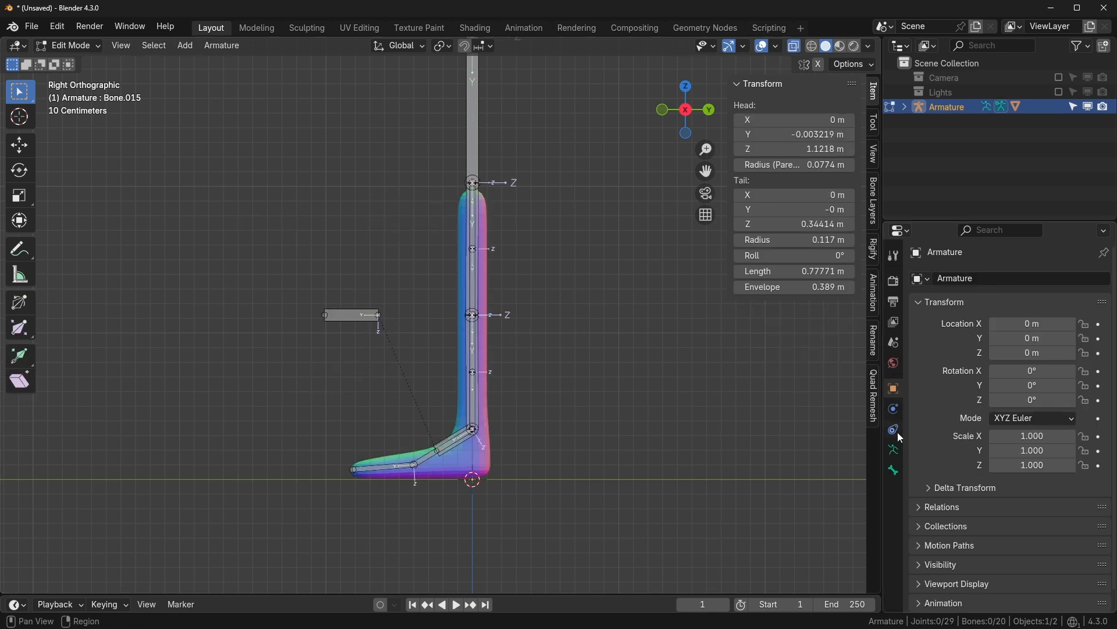
pyautogui.click(894, 450)
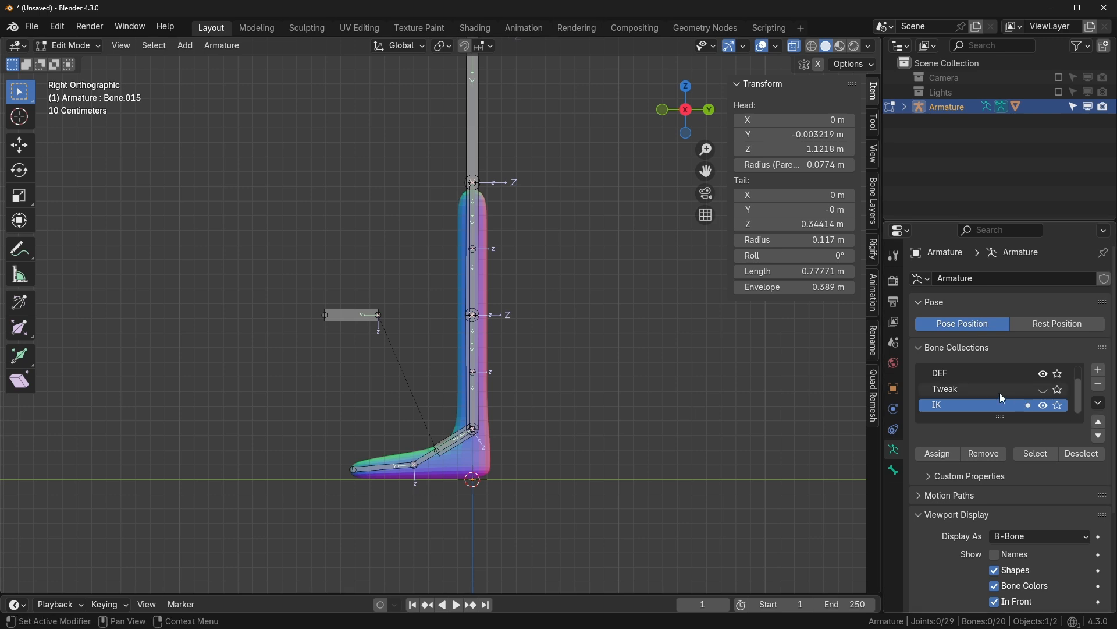
pyautogui.scroll(1, 999, 393)
pyautogui.scroll(-1, 979, 373)
pyautogui.moveTo(965, 408); pyautogui.dragTo(952, 389)
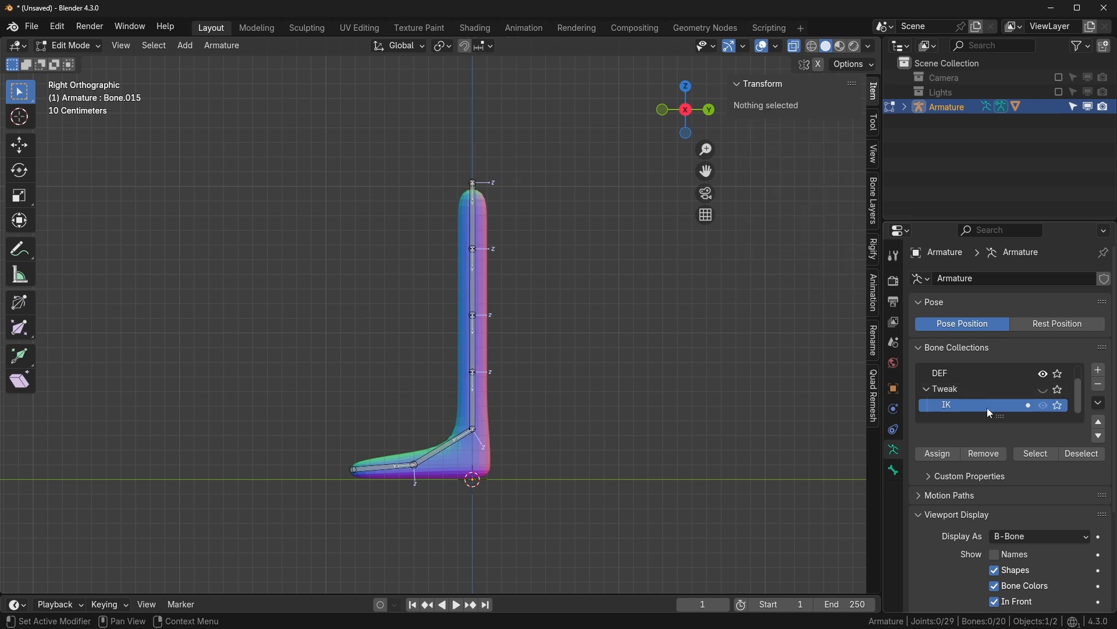
pyautogui.hotkey('ctrl', 'z')
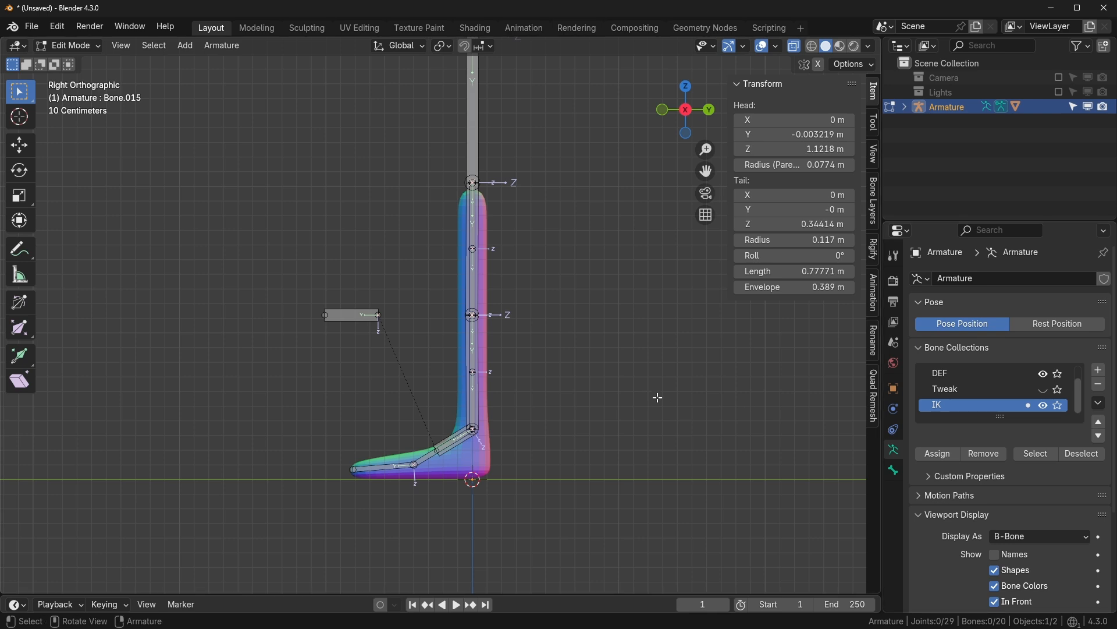
# - Add a new bone, place it up beside the leg, and name it Switch
pyautogui.hotkey('shift', 'a')
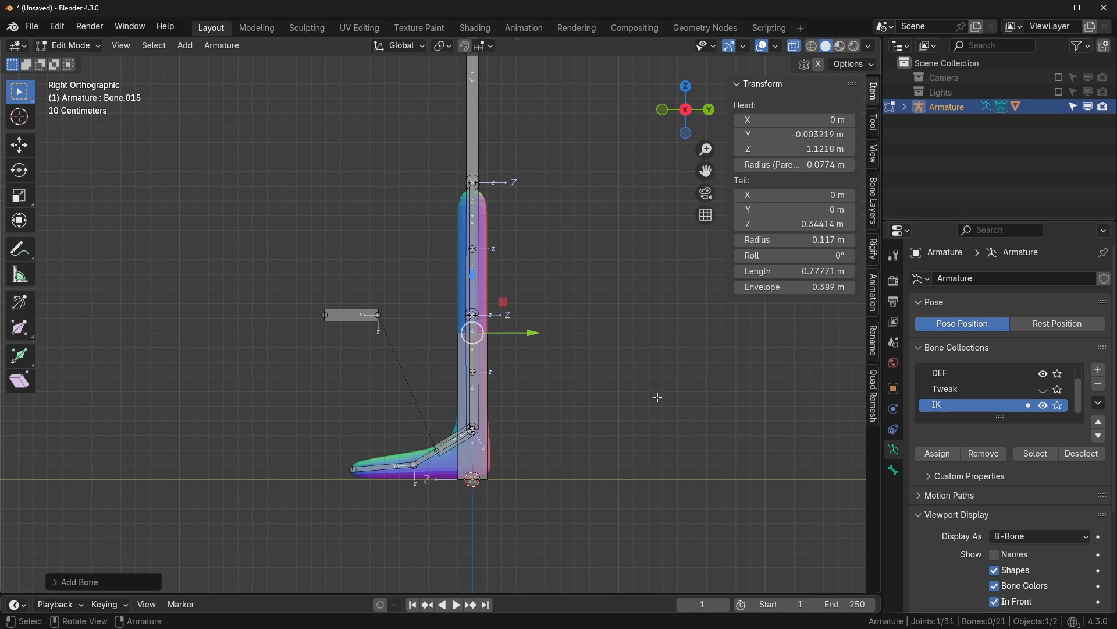
pyautogui.click(481, 445)
pyautogui.moveTo(505, 374); pyautogui.dragTo(660, 141)
pyautogui.keyDown('shift'); pyautogui.moveTo(660, 187); pyautogui.dragTo(655, 237, button='middle'); pyautogui.keyUp('shift')
pyautogui.press('F2')
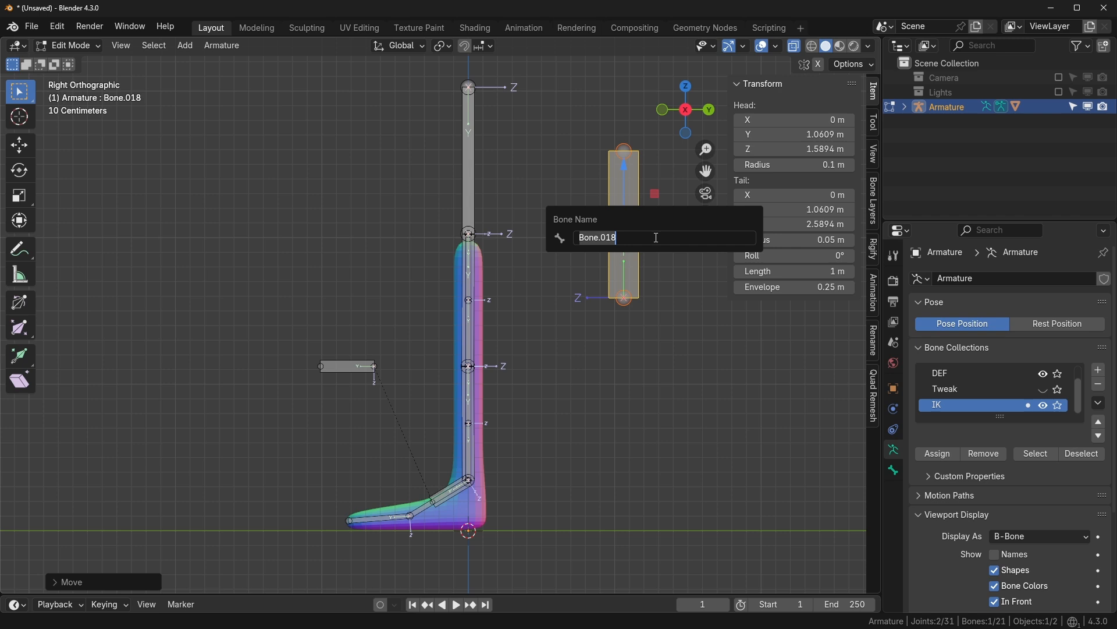
pyautogui.write('Switch')
pyautogui.press('Return')
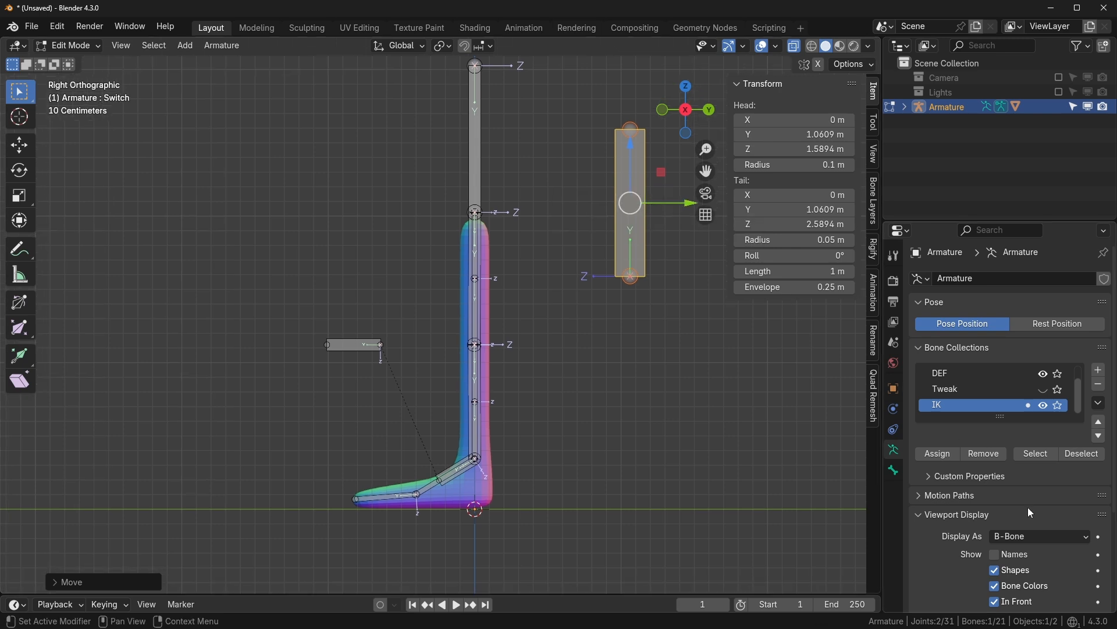
pyautogui.click(894, 470)
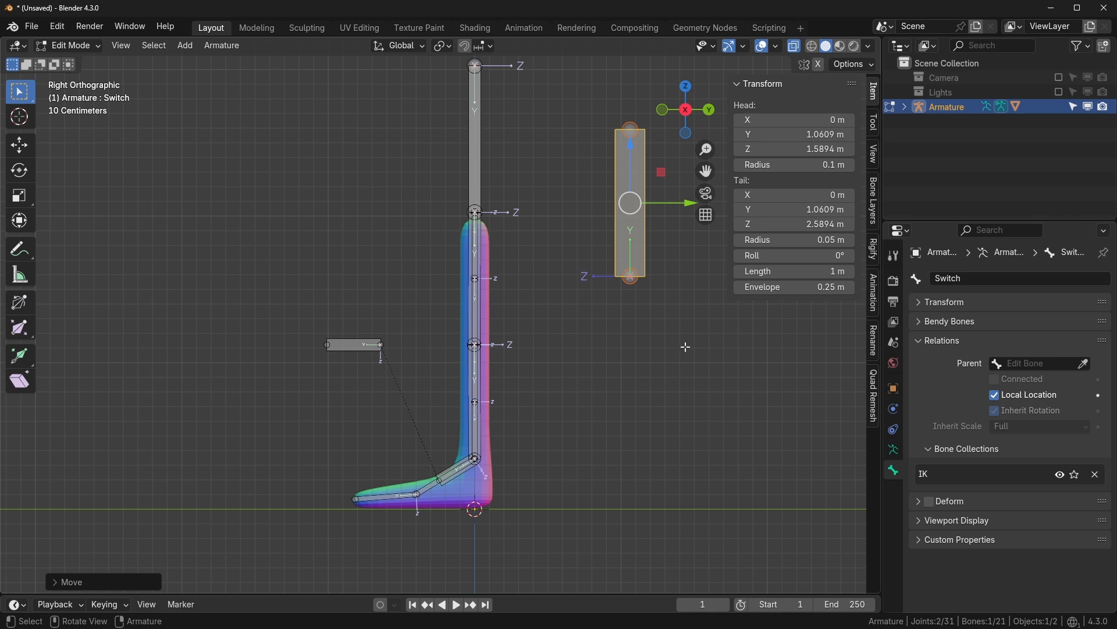
pyautogui.moveTo(661, 174); pyautogui.dragTo(657, 112)
# - In Pose Mode, select the shin bone Bone.015 and show its bone constraints
pyautogui.press('Tab')
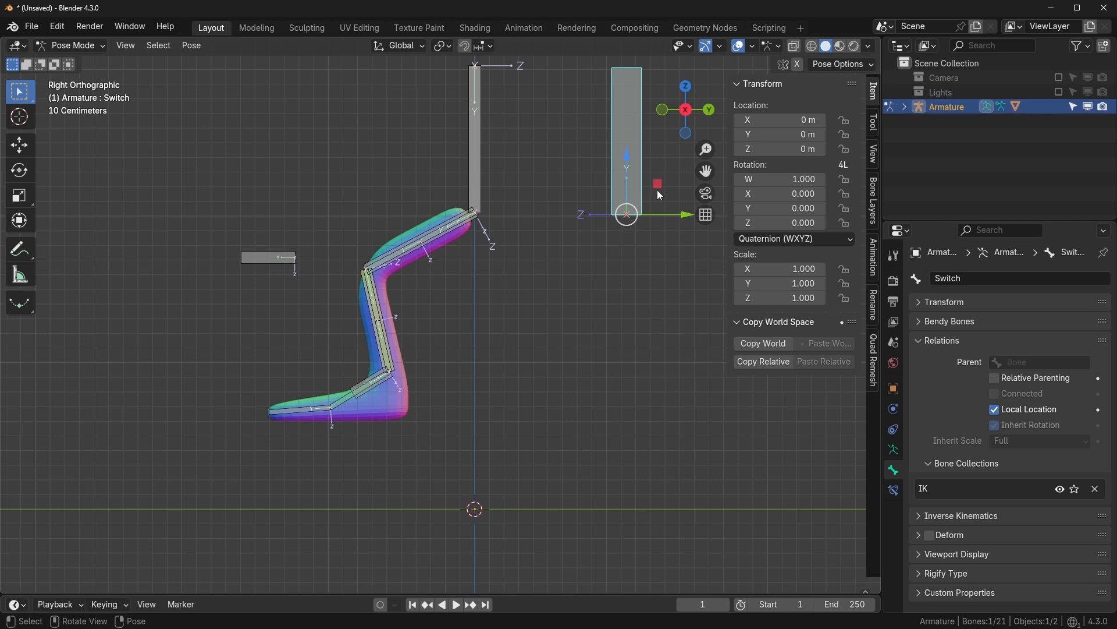
pyautogui.keyDown('shift'); pyautogui.moveTo(679, 225); pyautogui.dragTo(592, 226, button='middle'); pyautogui.keyUp('shift')
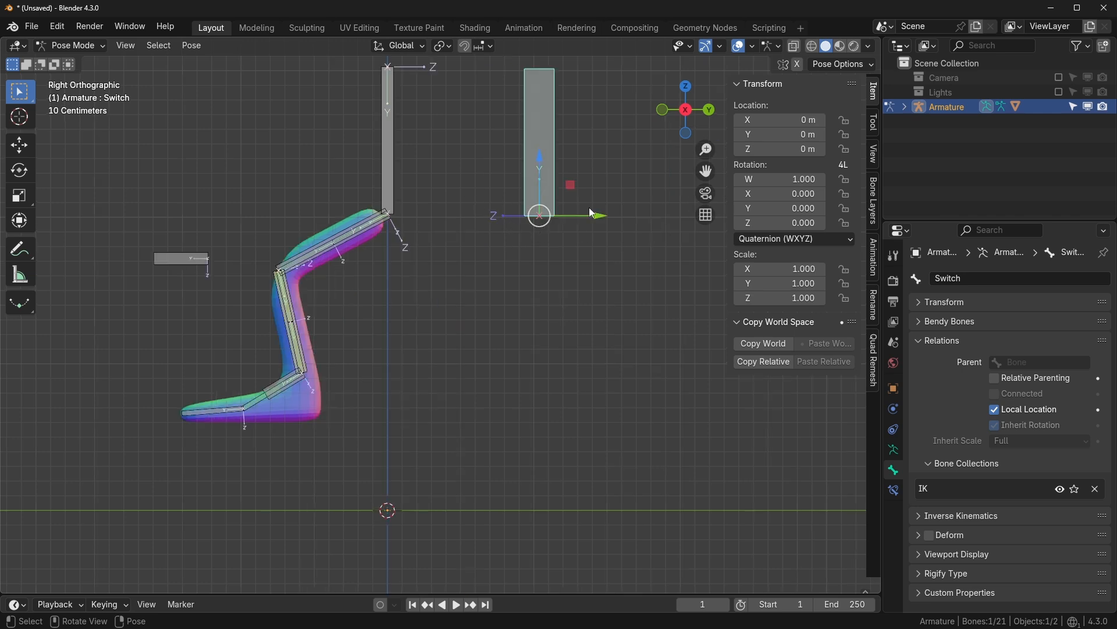
pyautogui.scroll(1, 439, 269)
pyautogui.keyDown('shift'); pyautogui.moveTo(248, 342); pyautogui.dragTo(294, 340, button='middle'); pyautogui.keyUp('shift')
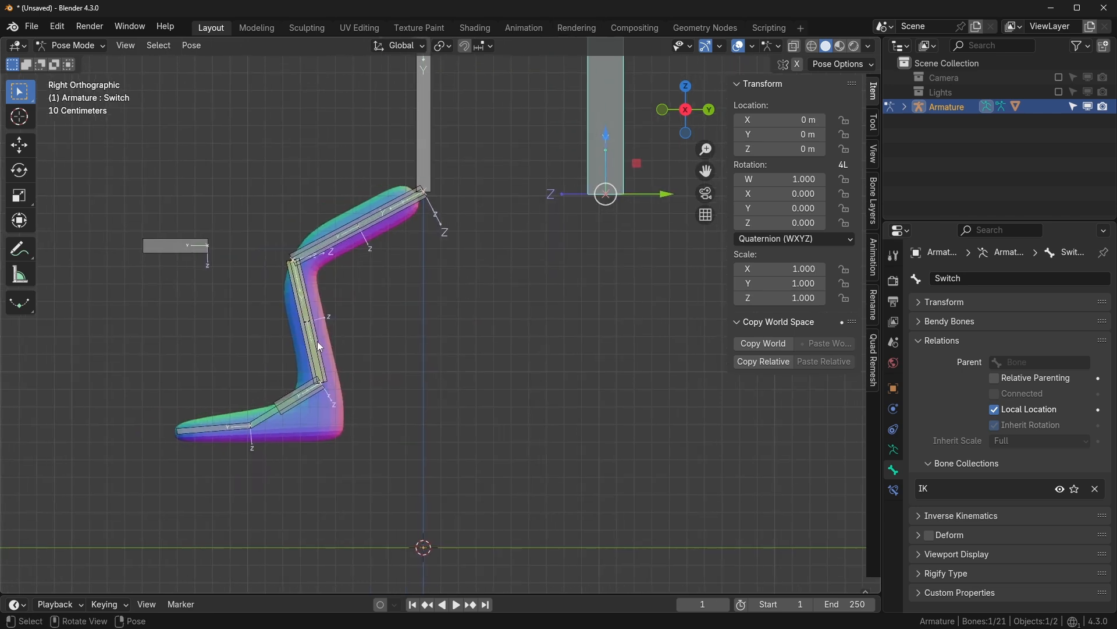
pyautogui.click(319, 348)
pyautogui.scroll(3, 420, 293)
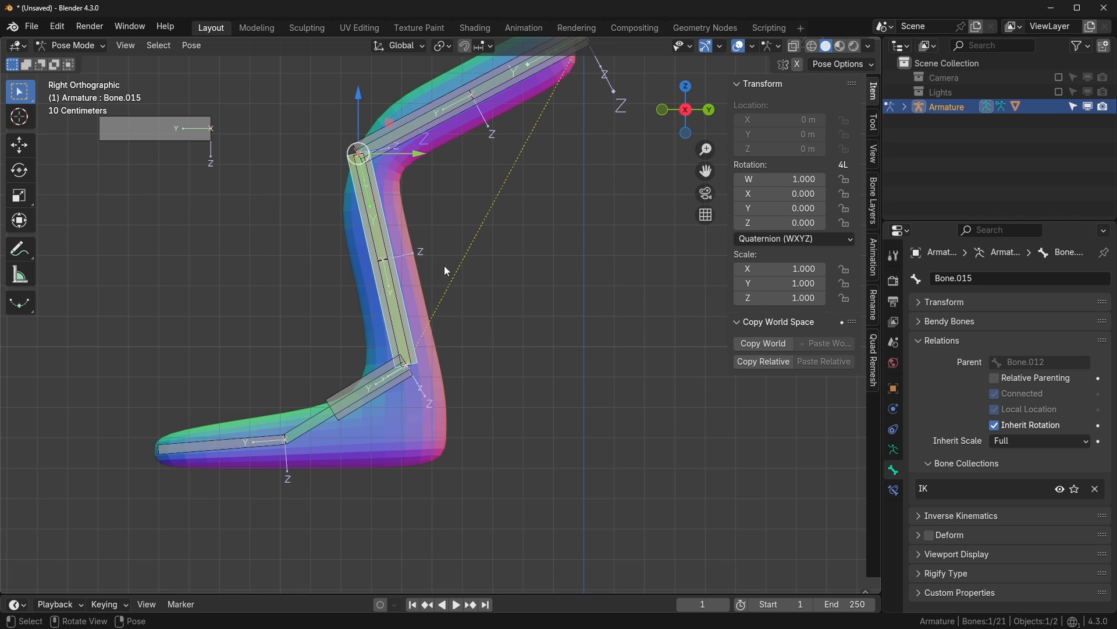
pyautogui.click(895, 490)
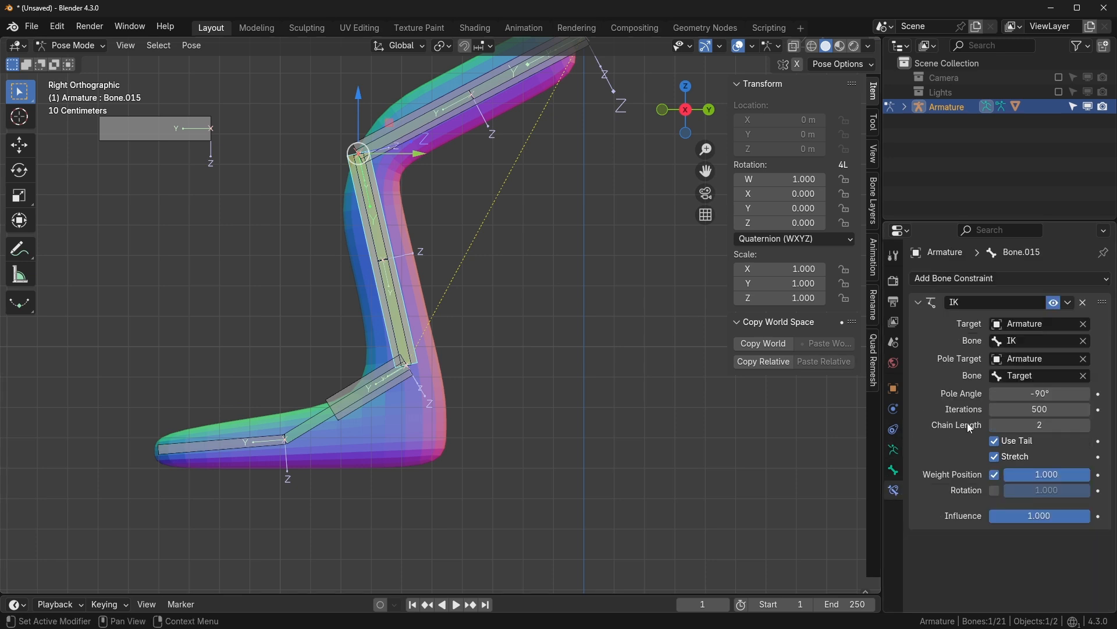
# - Add a driver to the IK influence using the Armature's Switch bone in Local Space
pyautogui.rightClick(1032, 517)
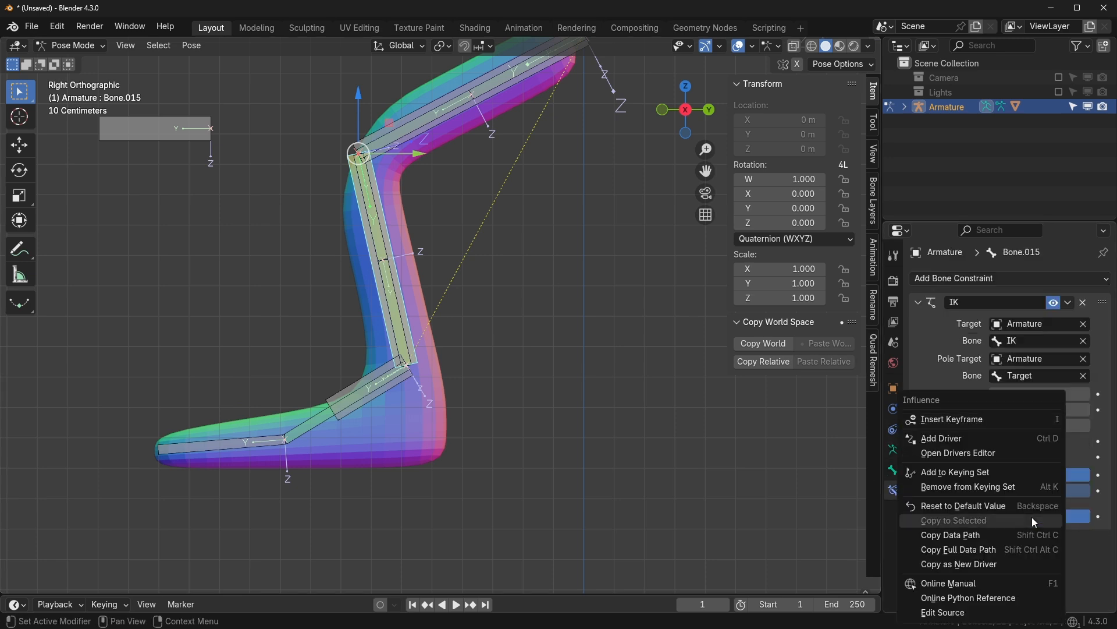
pyautogui.click(987, 443)
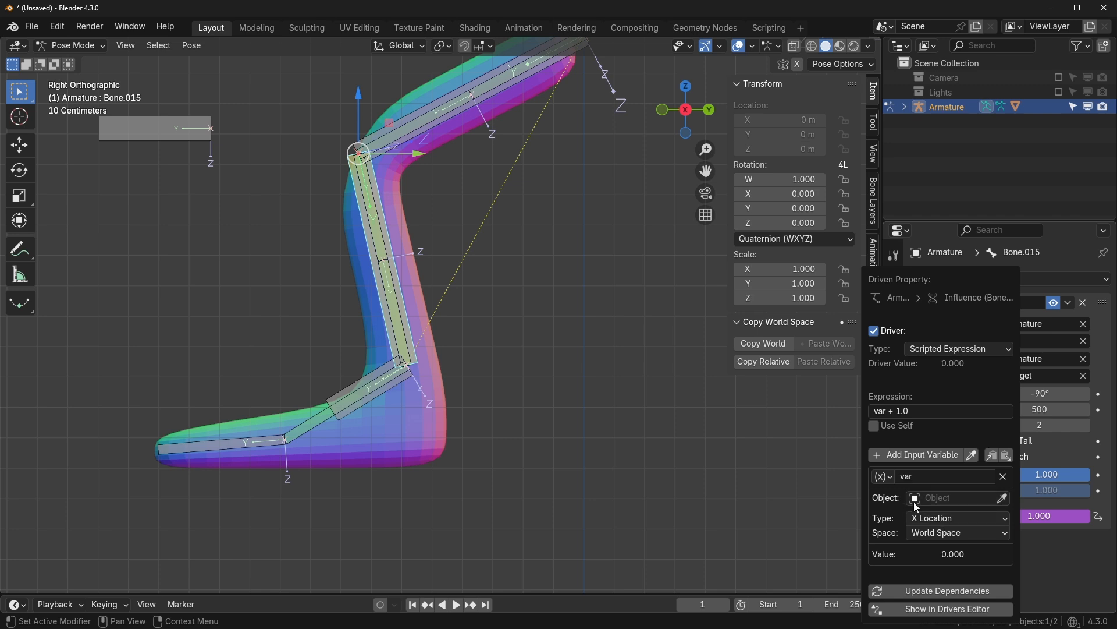
pyautogui.click(953, 498)
pyautogui.click(931, 359)
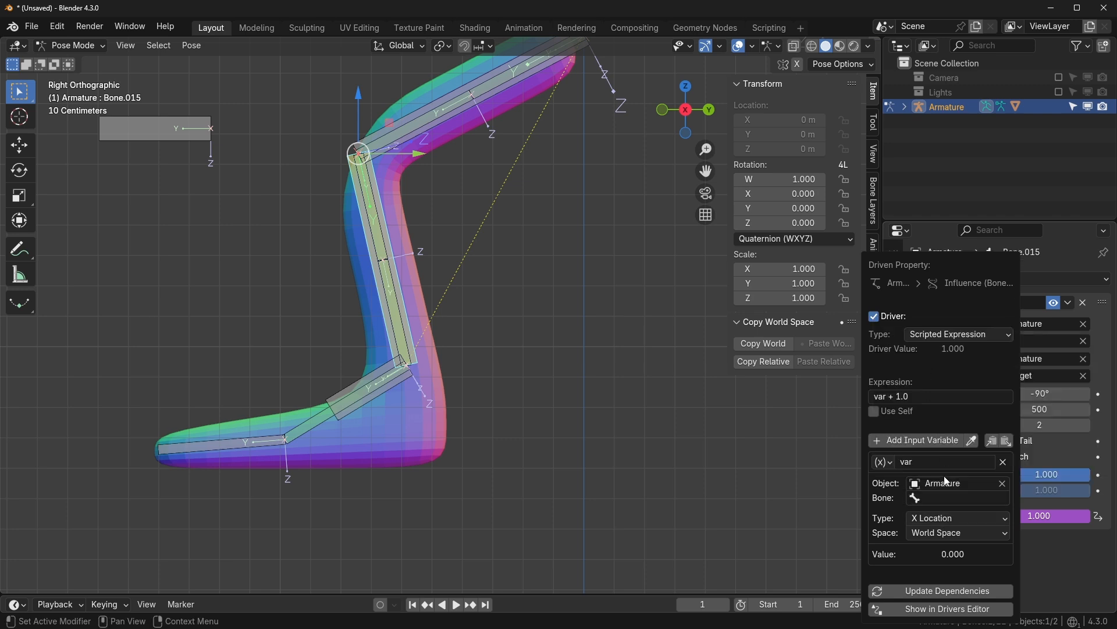
pyautogui.click(946, 498)
pyautogui.write('swit')
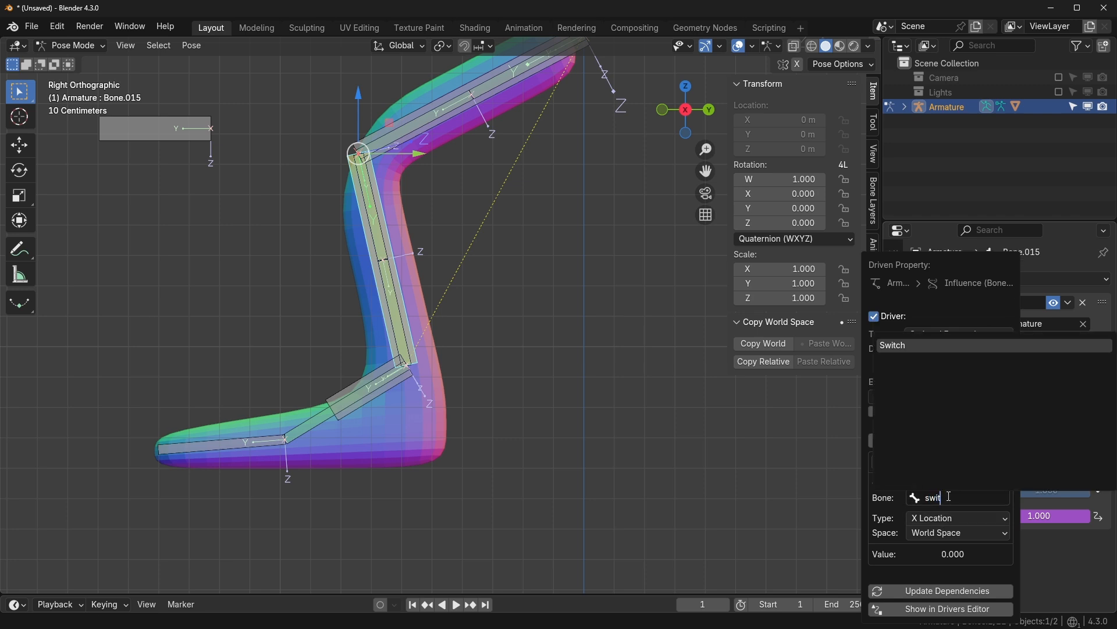
pyautogui.click(899, 347)
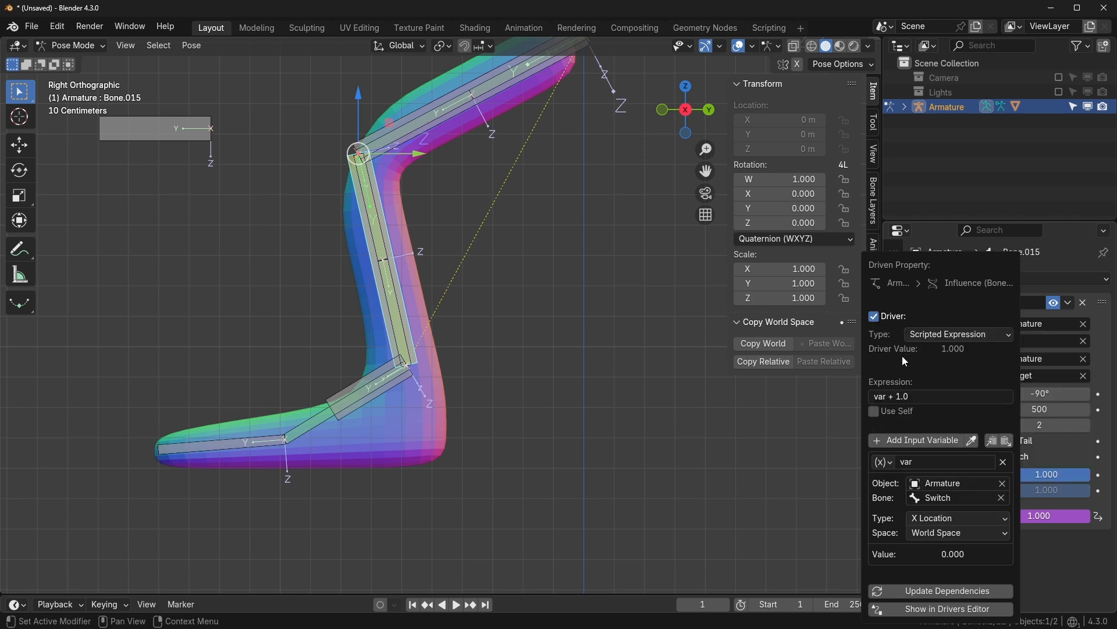
pyautogui.click(941, 533)
pyautogui.click(939, 580)
# - Test the driver by moving the Switch bone, undo it, and reselect Bone.015
pyautogui.press('Home')
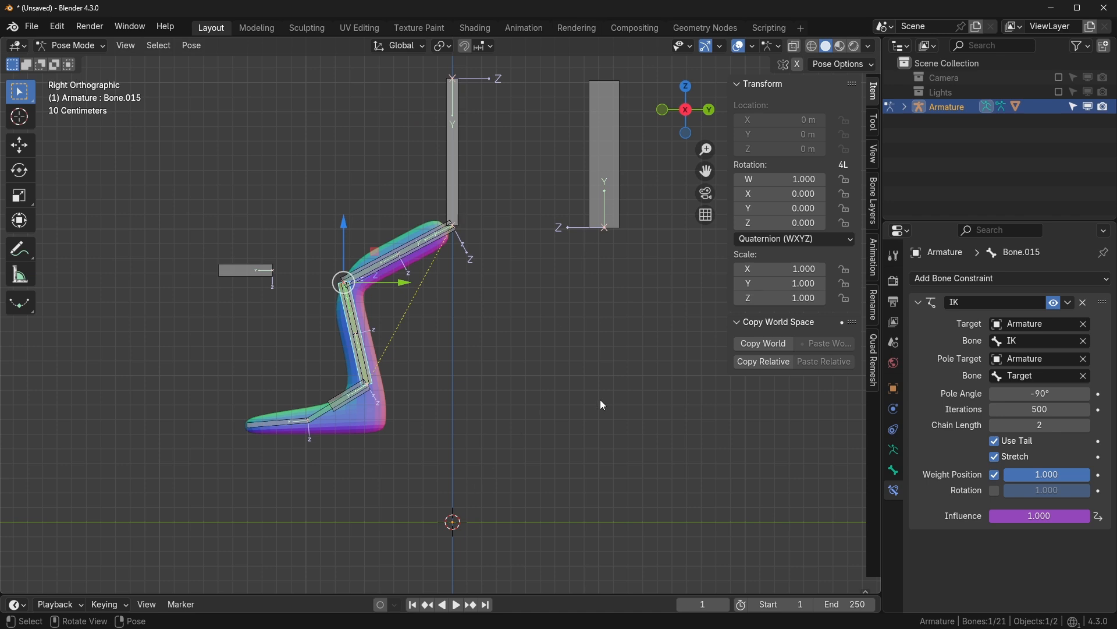
pyautogui.press('Tab')
pyautogui.click(562, 225)
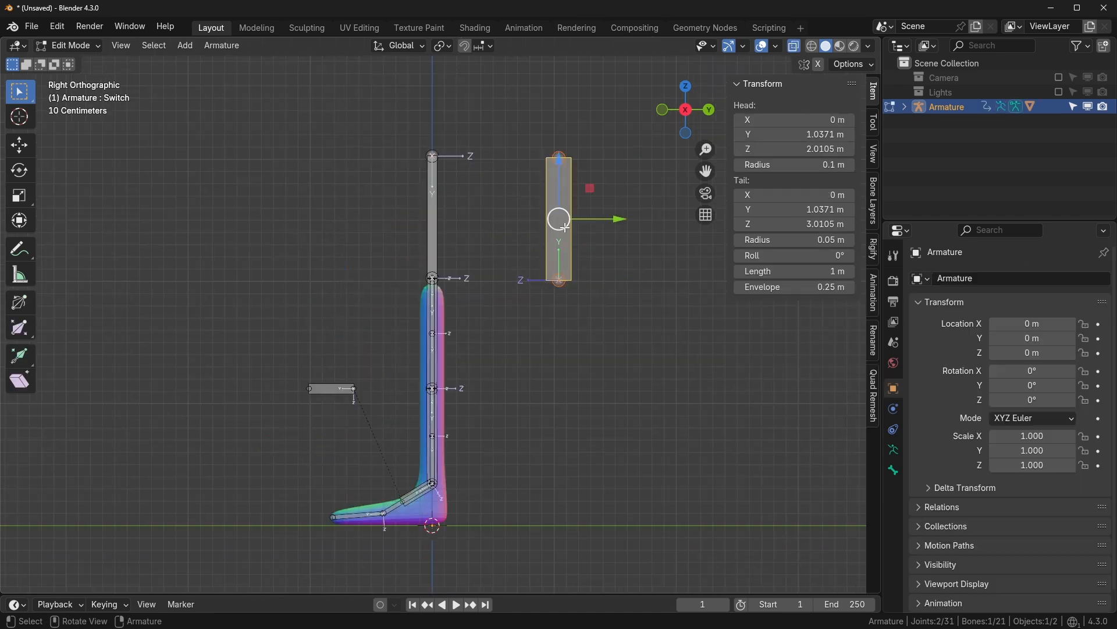
pyautogui.press('Tab')
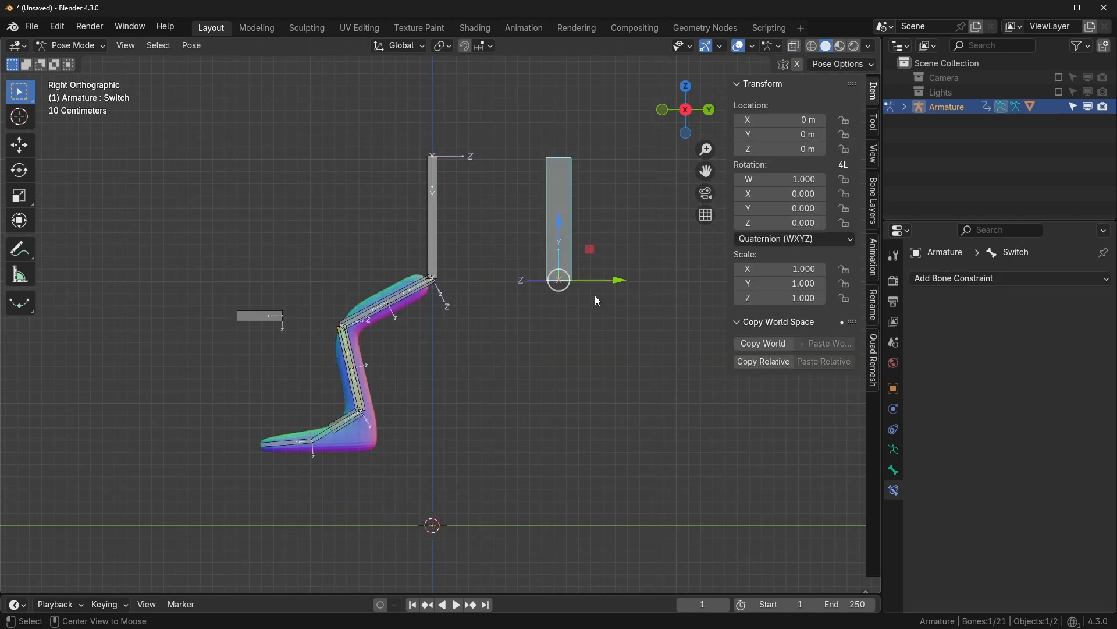
pyautogui.press('g')
pyautogui.click(634, 327)
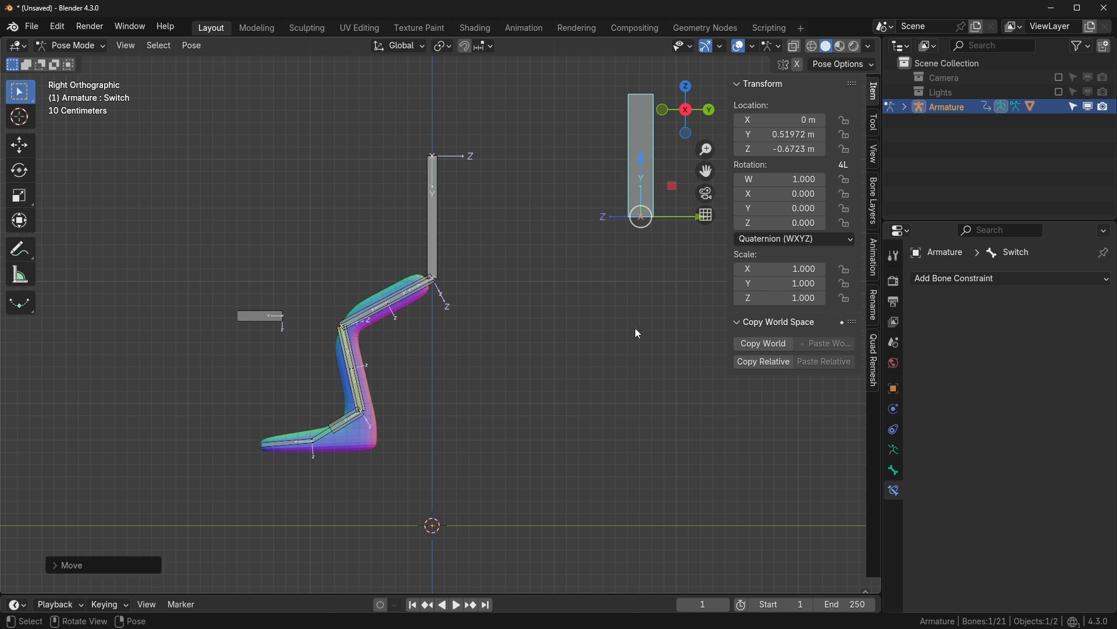
pyautogui.hotkey('ctrl', 'z')
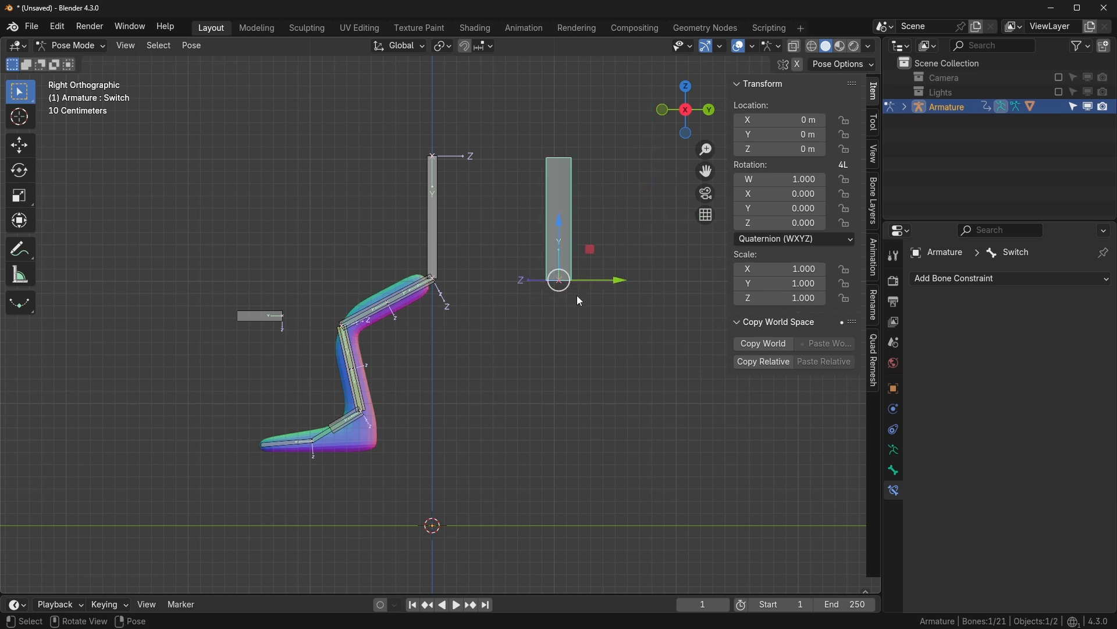
pyautogui.scroll(1, 567, 305)
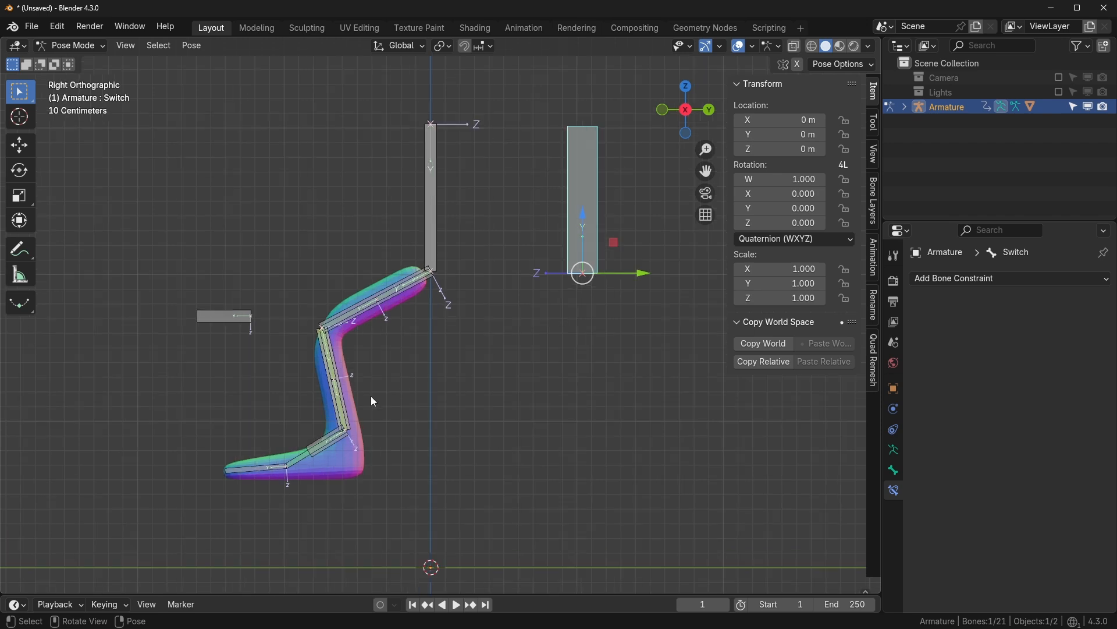
pyautogui.click(339, 419)
# - Make the IK influence driver read Y location, then test-move the Switch bone along Y
pyautogui.rightClick(989, 516)
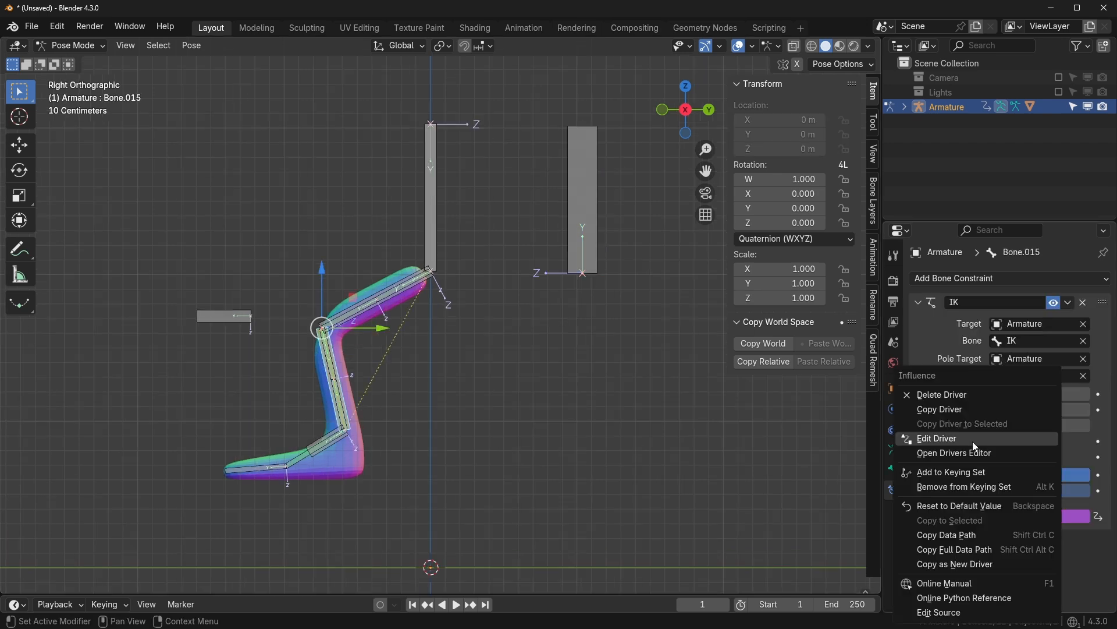
pyautogui.click(976, 447)
pyautogui.click(938, 519)
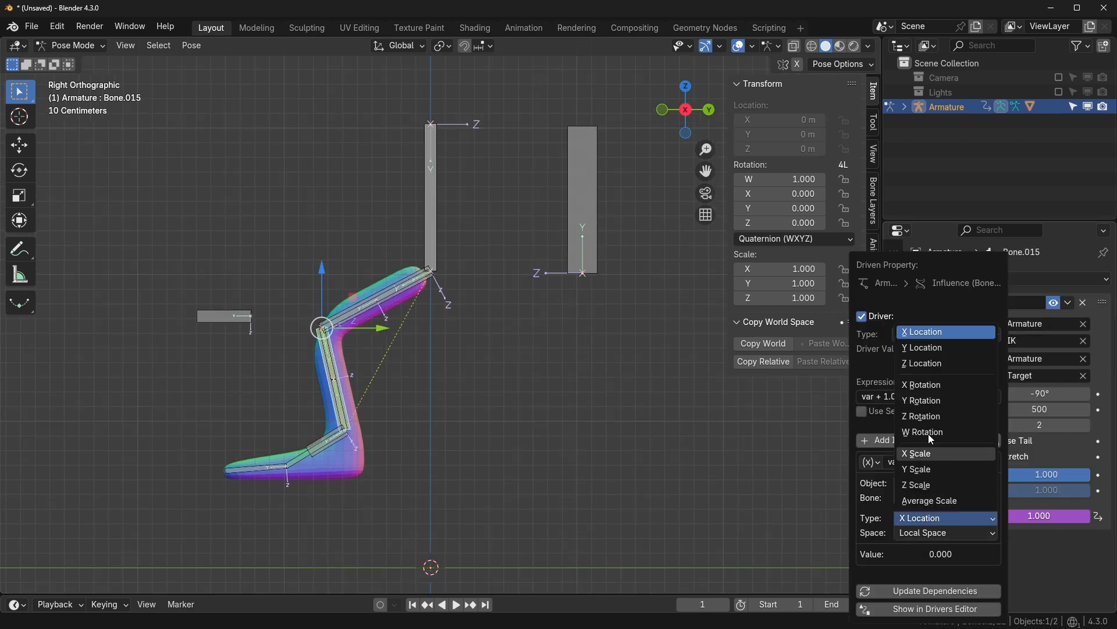
pyautogui.click(931, 348)
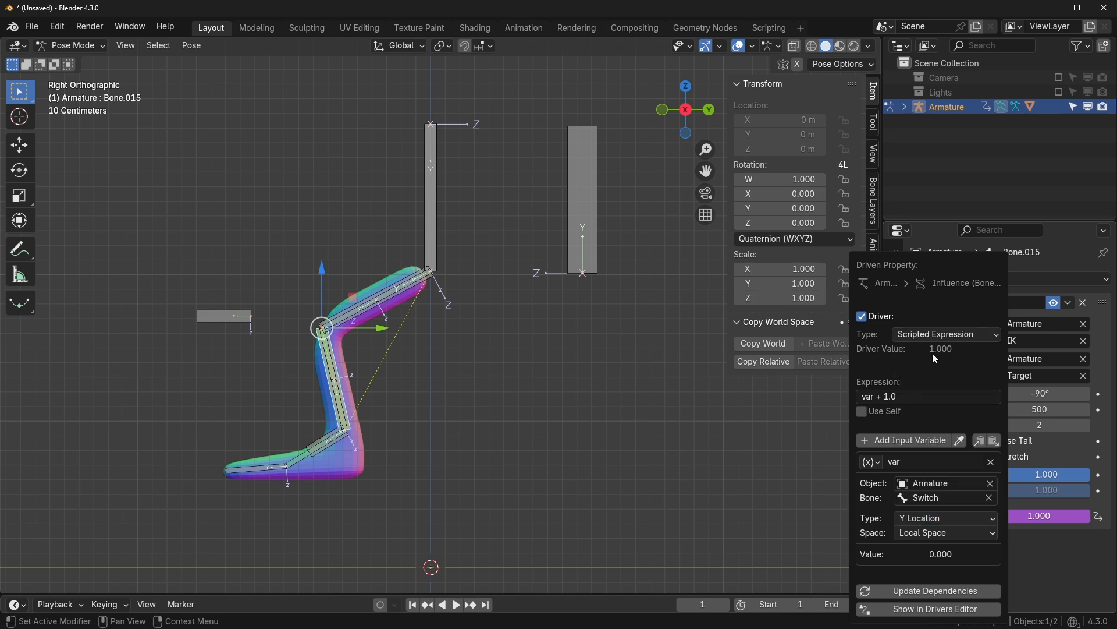
pyautogui.click(585, 248)
pyautogui.press('g')
pyautogui.press('y')
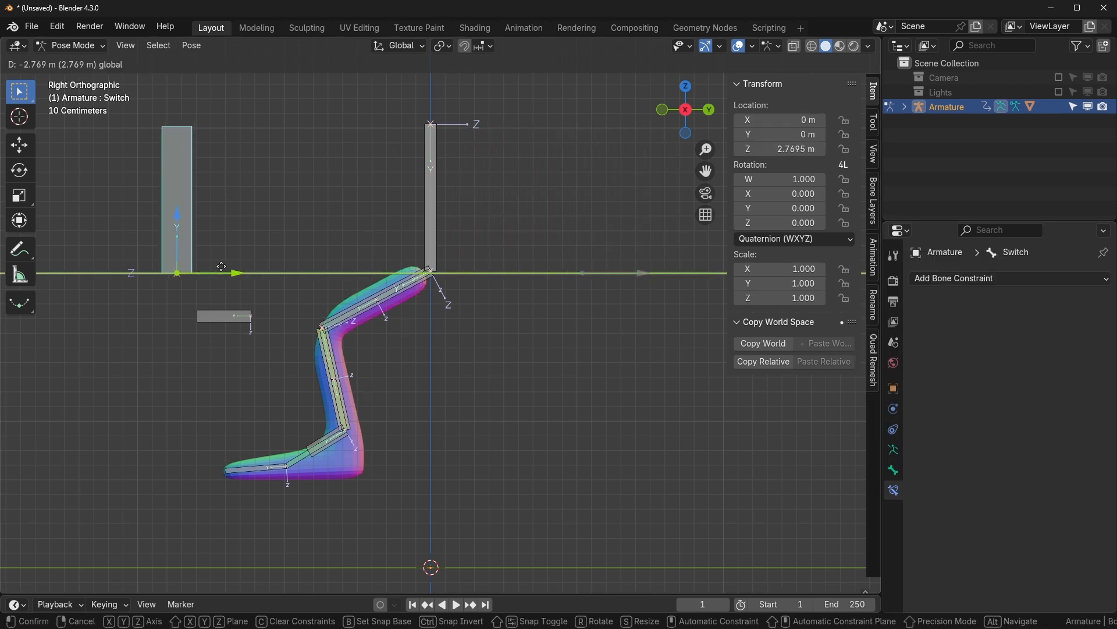
pyautogui.press('Escape')
# - Reselect Bone.015 and shorten its IK influence driver expression to just 'var'
pyautogui.click(352, 417)
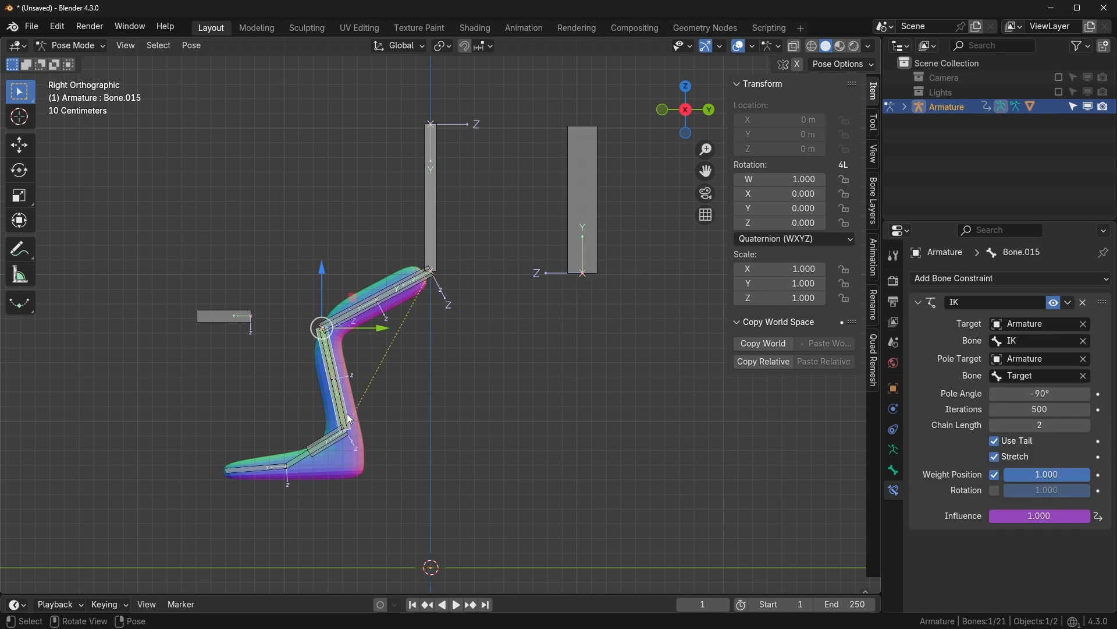
pyautogui.click(327, 393)
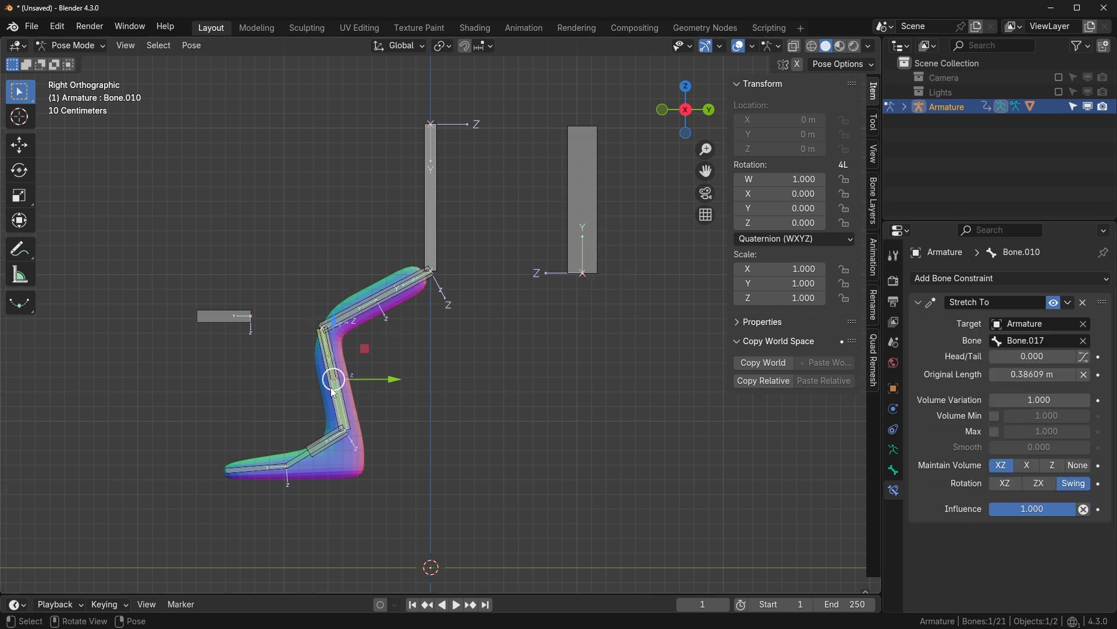
pyautogui.click(326, 393)
pyautogui.rightClick(1010, 515)
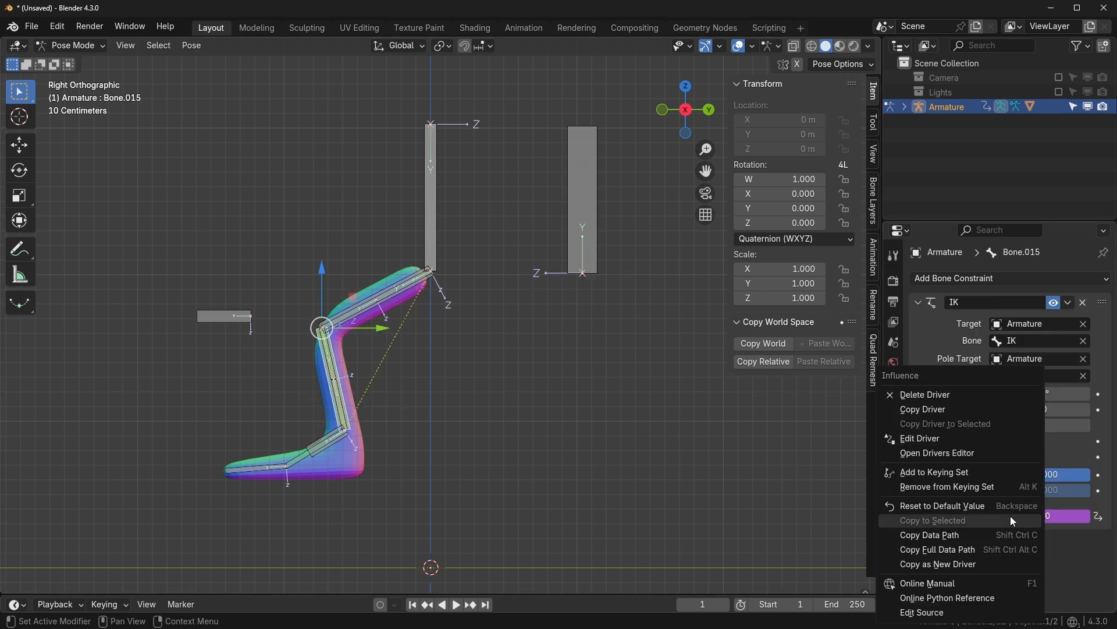
pyautogui.click(945, 440)
pyautogui.doubleClick(891, 397)
pyautogui.press('BackSpace')
pyautogui.press('BackSpace')
pyautogui.press('BackSpace')
pyautogui.press('BackSpace')
pyautogui.press('BackSpace')
pyautogui.press('BackSpace')
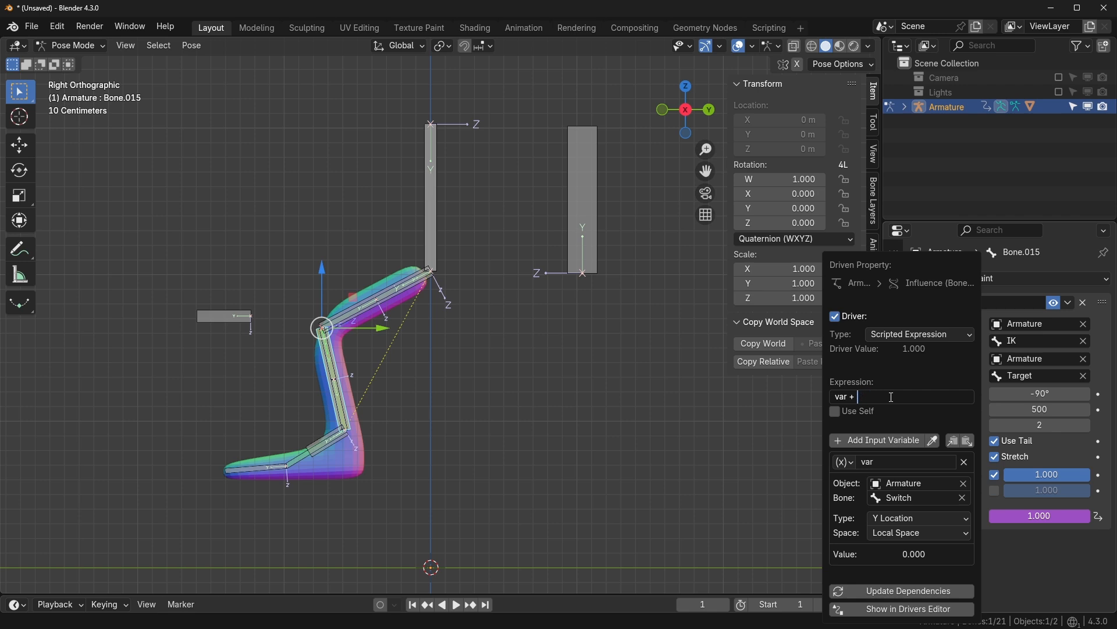
pyautogui.press('Return')
# - Test-slide the Switch bone, cancel, and frame the rig in right orthographic view
pyautogui.click(568, 213)
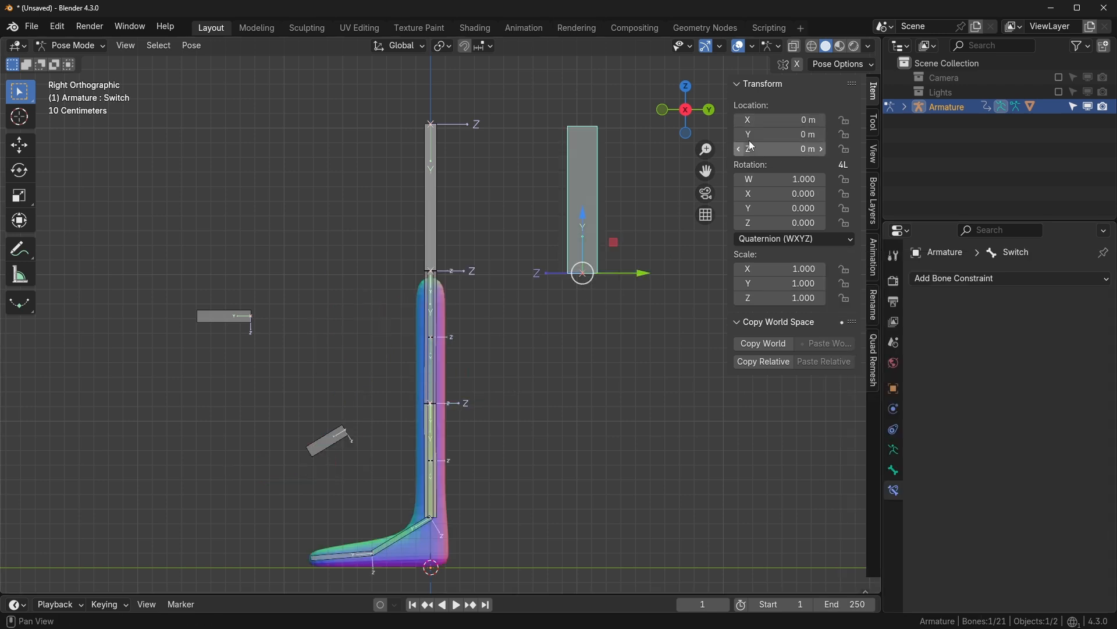
pyautogui.moveTo(645, 272)
pyautogui.mouseDown()
pyautogui.moveTo(701, 276)
pyautogui.moveTo(642, 278)
pyautogui.mouseUp()
pyautogui.rightClick(637, 271)
pyautogui.rightClick(641, 278)
pyautogui.moveTo(663, 309); pyautogui.dragTo(675, 372, button='middle')
pyautogui.moveTo(644, 282); pyautogui.dragTo(630, 285)
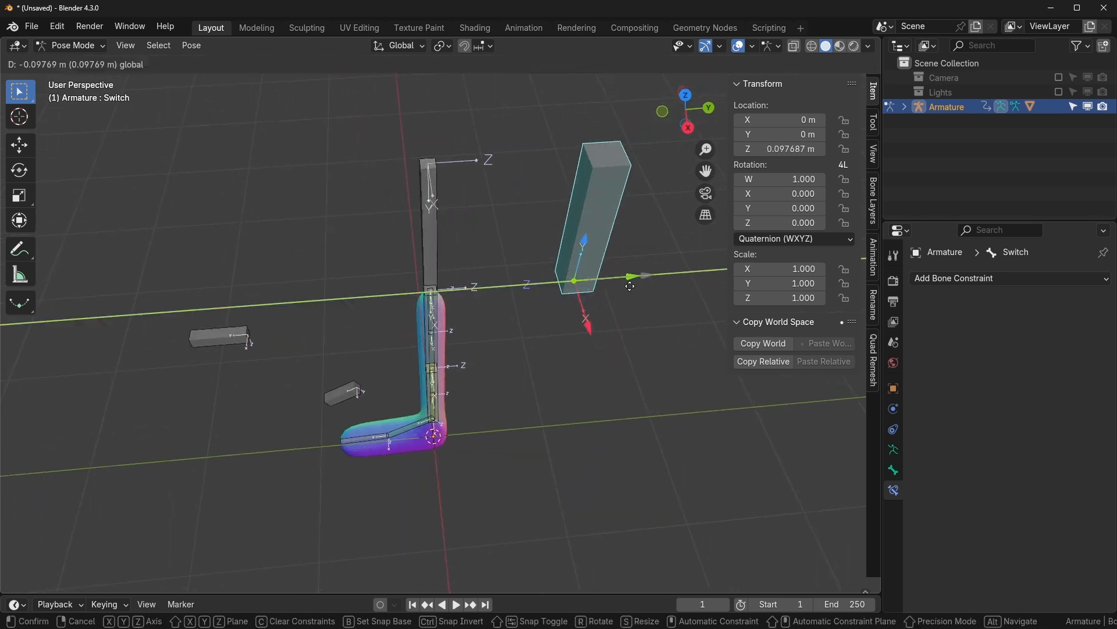
pyautogui.rightClick(630, 286)
pyautogui.moveTo(618, 318); pyautogui.dragTo(527, 285, button='middle')
pyautogui.scroll(1, 527, 286)
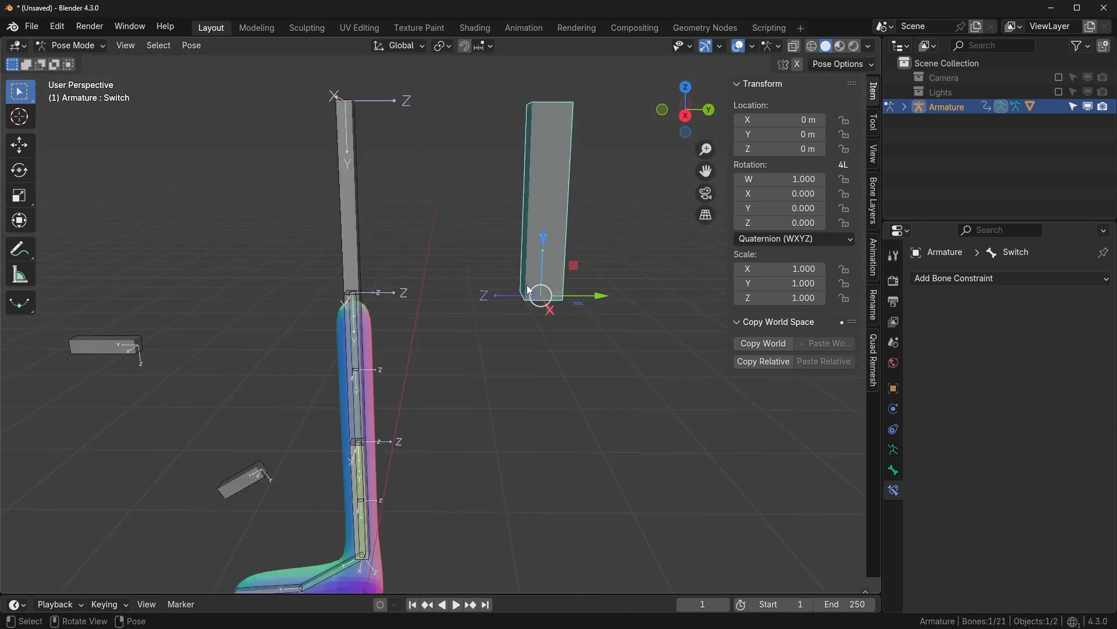
pyautogui.press('KP_1')
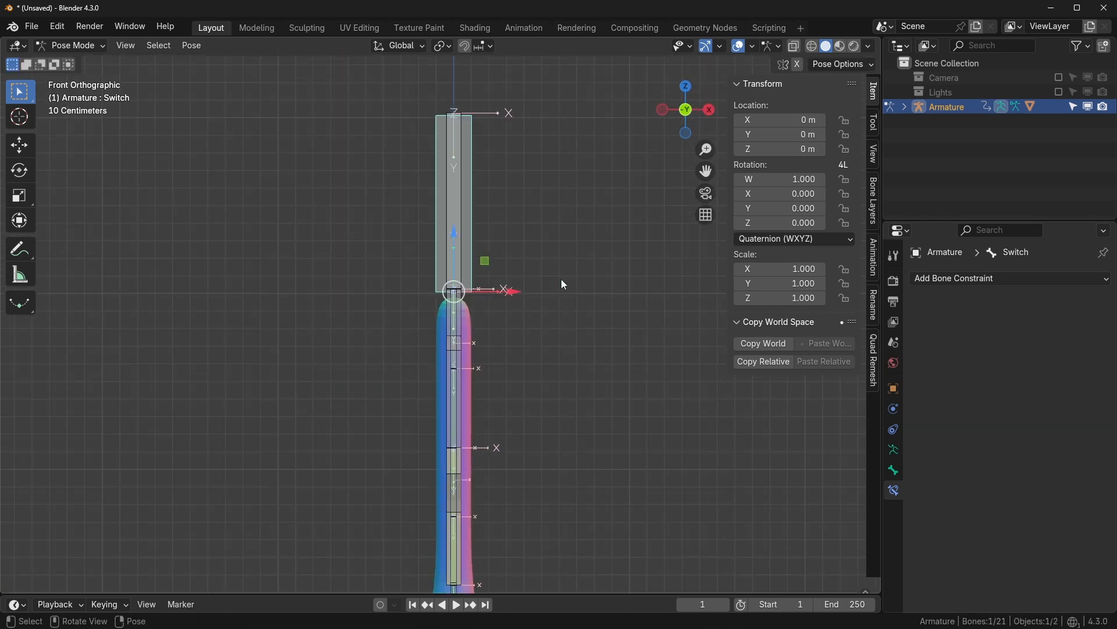
pyautogui.press('KP_3')
pyautogui.keyDown('shift'); pyautogui.moveTo(561, 279); pyautogui.dragTo(584, 238, button='middle'); pyautogui.keyUp('shift')
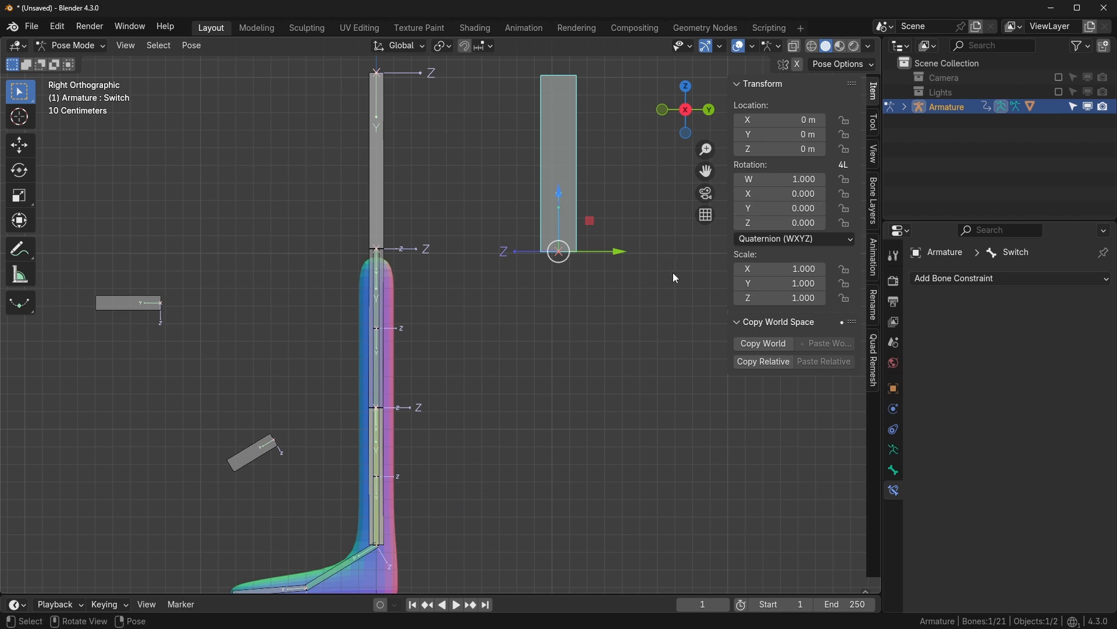
# - Set the Switch bone's roll to -90° in Edit Mode and return to Pose Mode
pyautogui.press('Tab')
pyautogui.click(796, 256)
pyautogui.write('90')
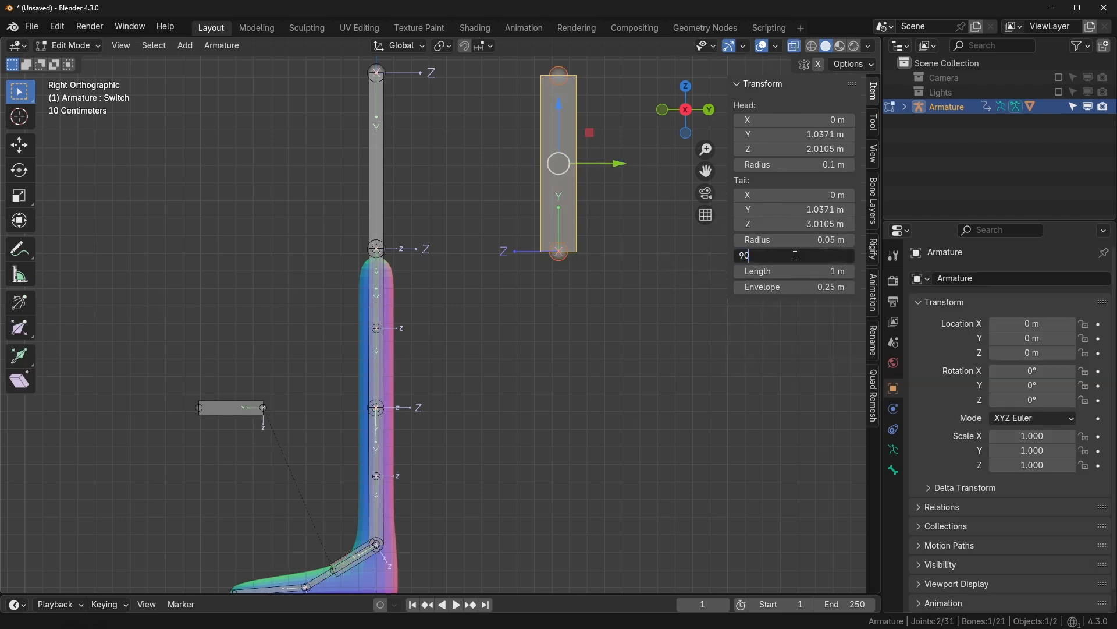
pyautogui.press('Return')
pyautogui.click(795, 255)
pyautogui.write('-90')
pyautogui.press('Return')
pyautogui.press('Tab')
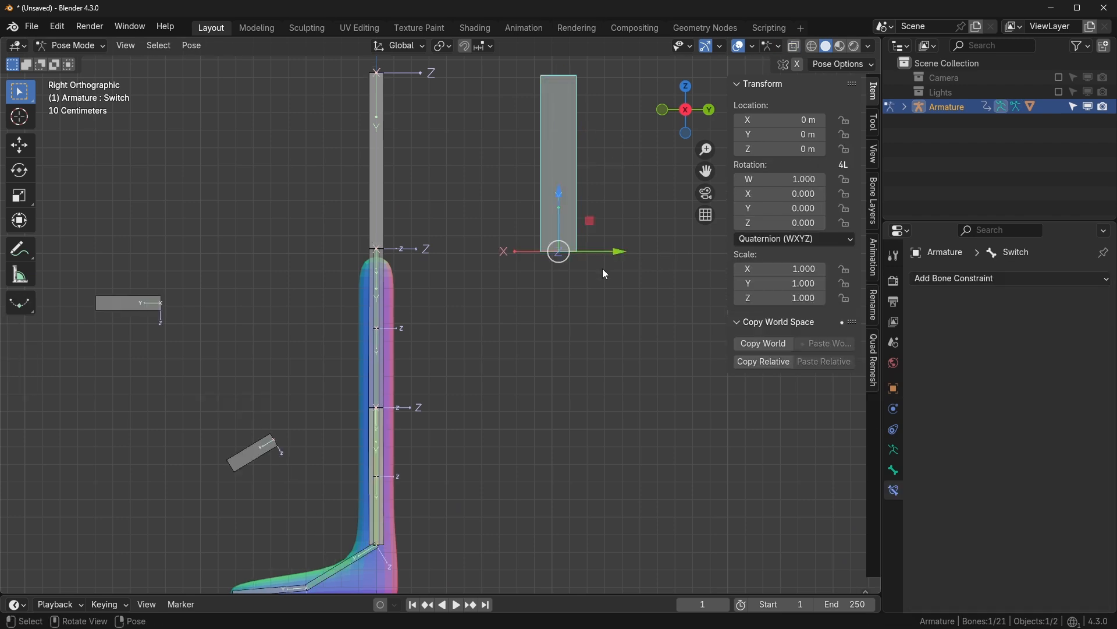
pyautogui.keyDown('shift'); pyautogui.moveTo(539, 286); pyautogui.dragTo(557, 240, button='middle'); pyautogui.keyUp('shift')
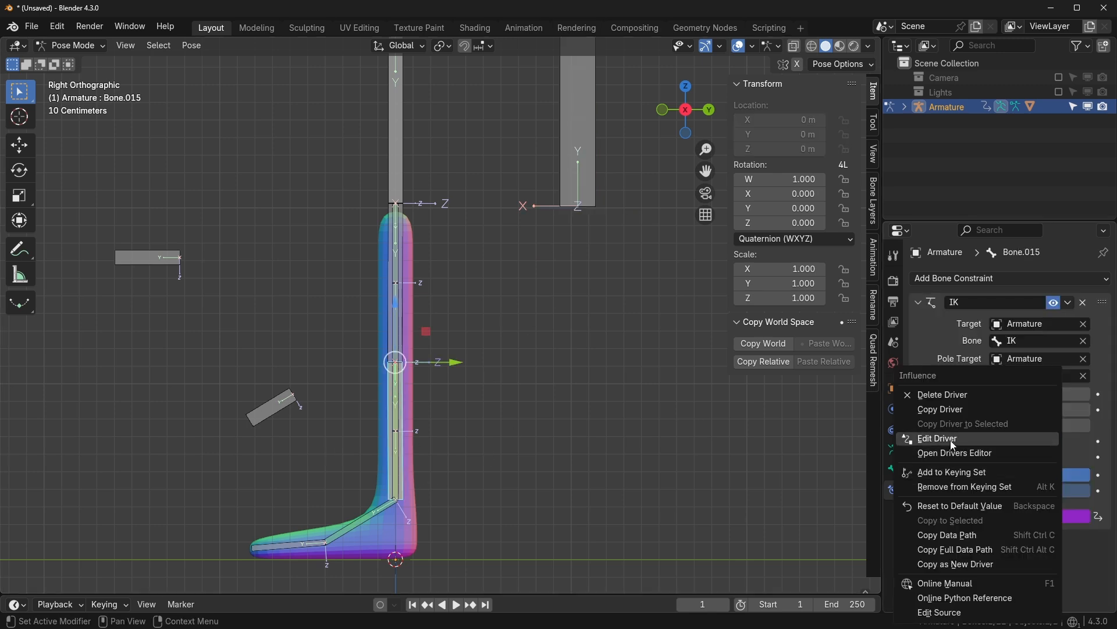
pyautogui.click(931, 438)
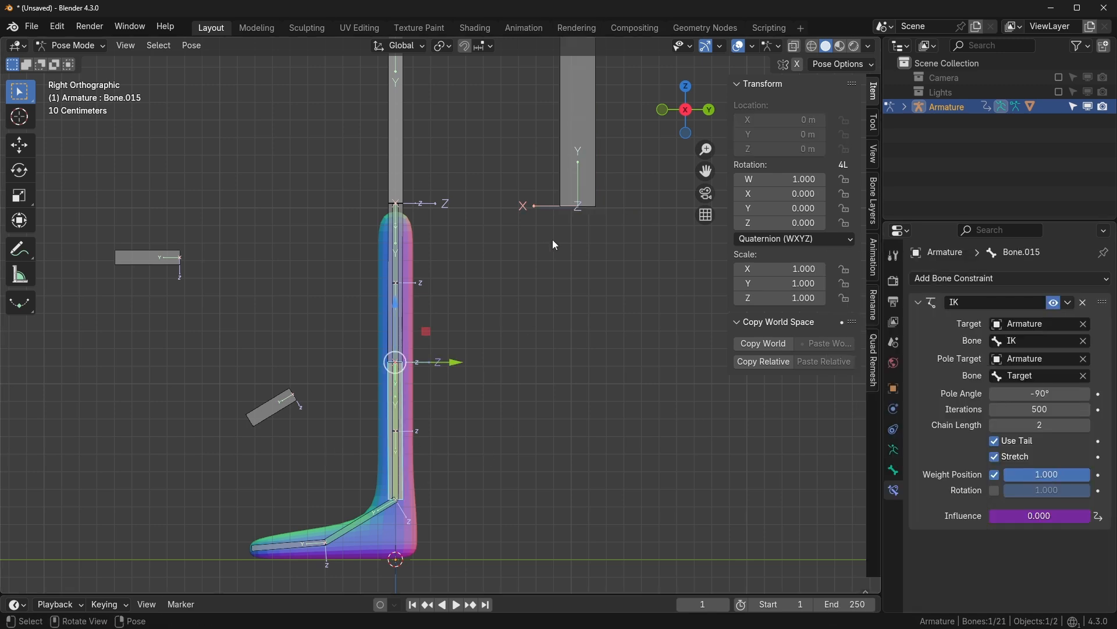
# - Test-move the Switch bone along Y twice, cancelling each move
pyautogui.click(576, 192)
pyautogui.press('g')
pyautogui.press('y')
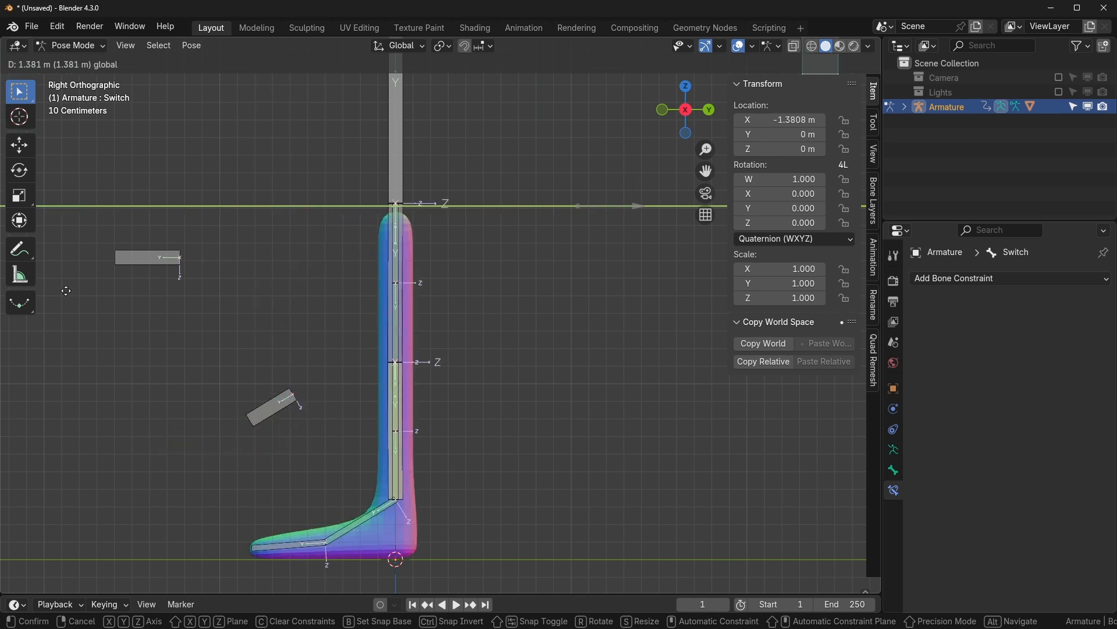
pyautogui.press('Escape')
pyautogui.press('g')
pyautogui.press('y')
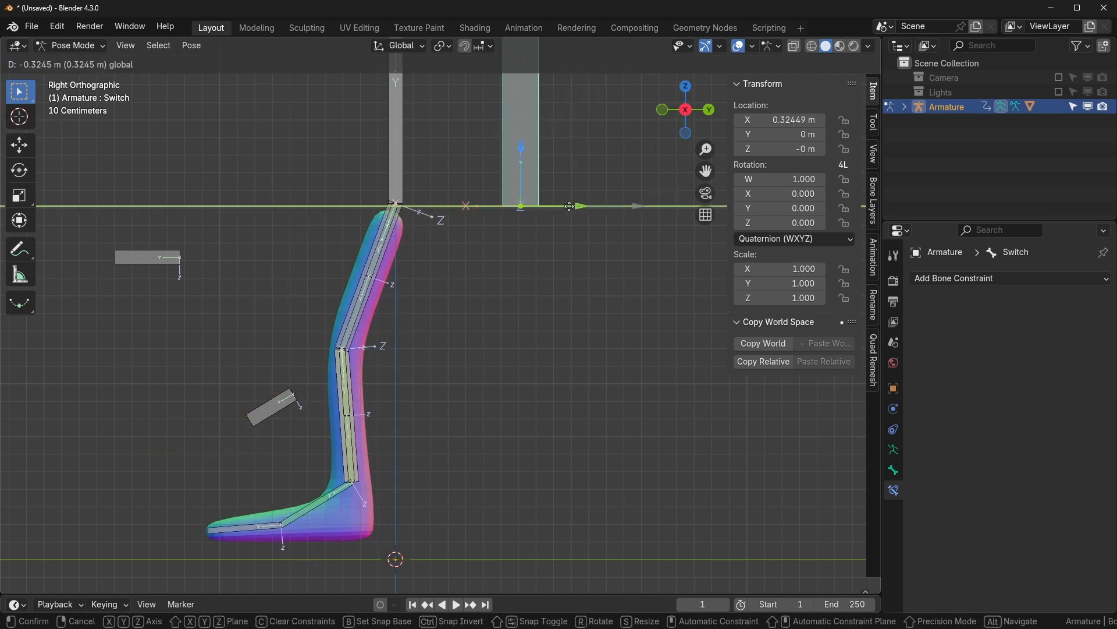
pyautogui.press('Escape')
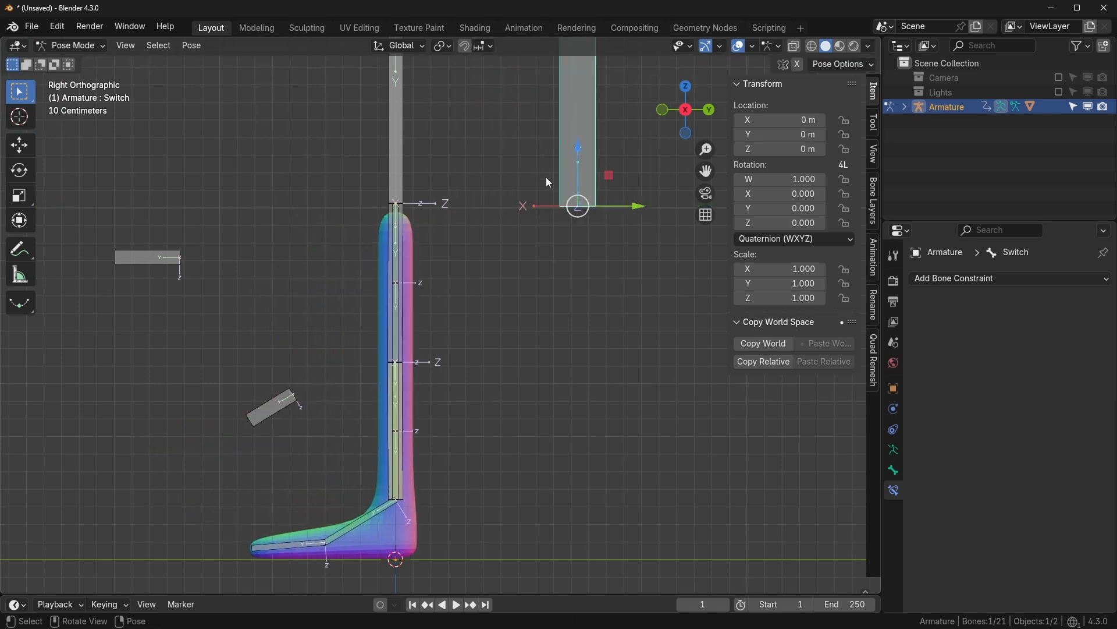
# - Set the Switch bone's X location to 0.2 m
pyautogui.click(404, 398)
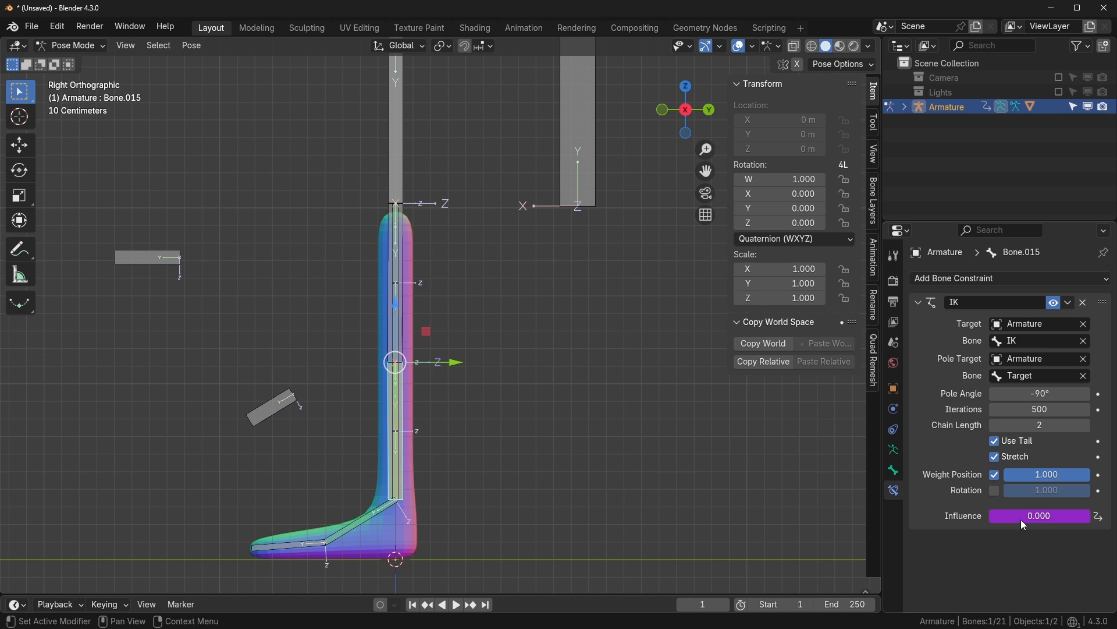
pyautogui.click(559, 187)
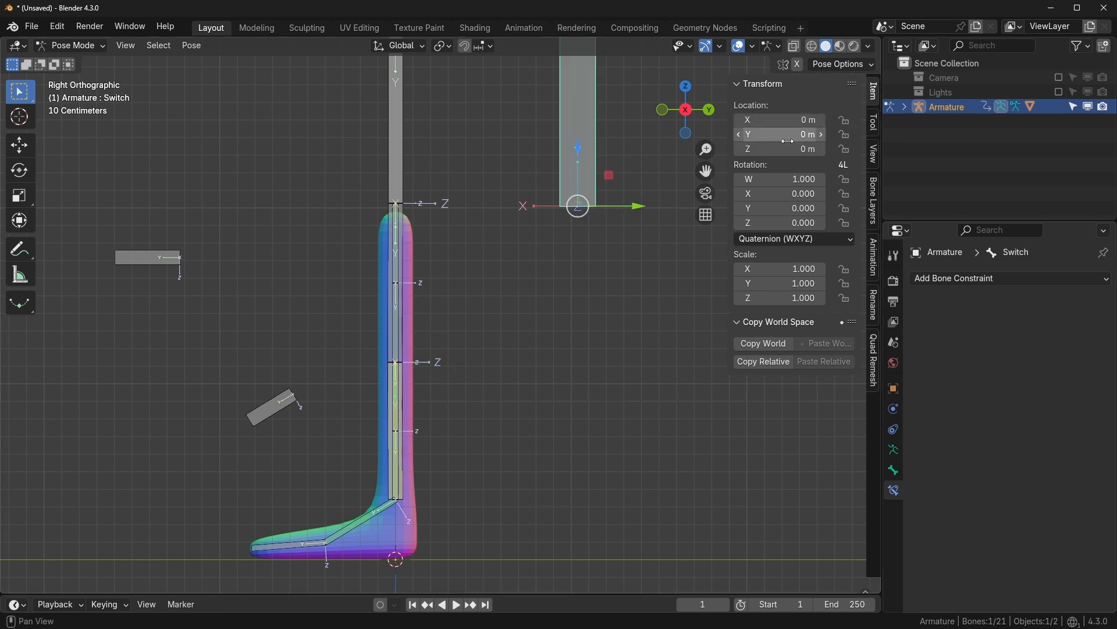
pyautogui.moveTo(790, 121); pyautogui.dragTo(799, 121)
pyautogui.click(749, 120)
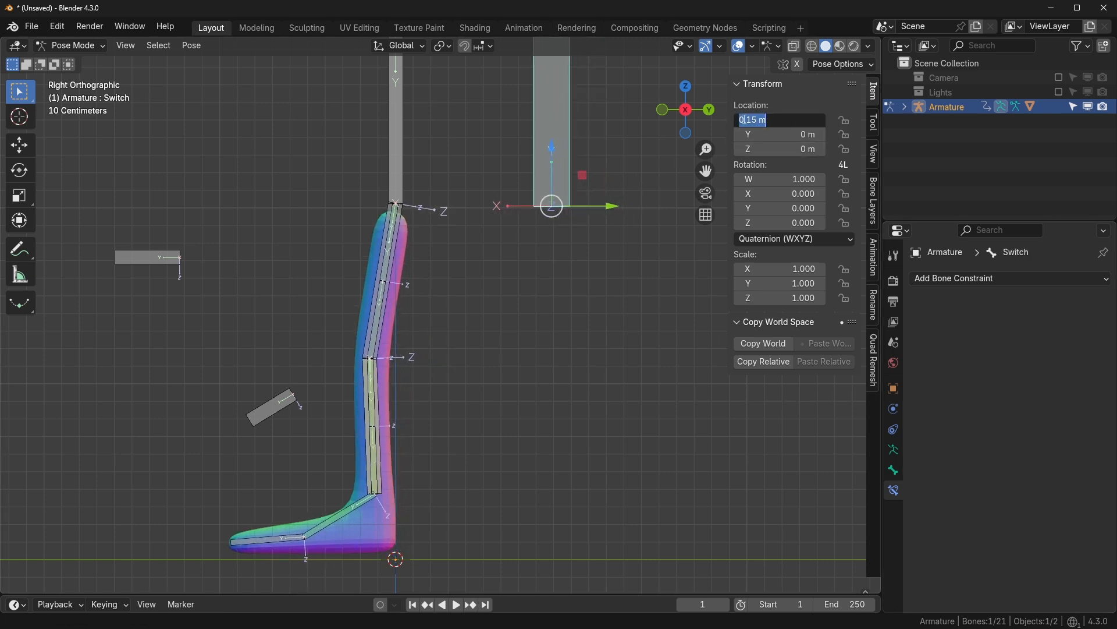
pyautogui.write('.2')
pyautogui.press('Return')
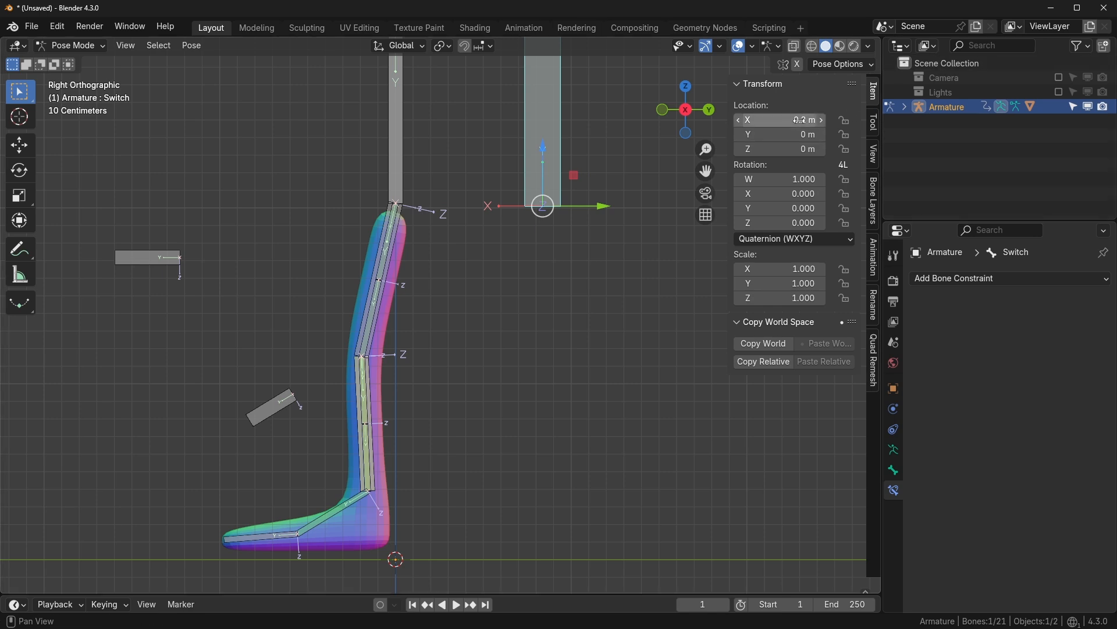
# - Change Bone.015's IK influence driver expression to 'var * 5' and test-slide the Switch bone
pyautogui.click(372, 438)
pyautogui.rightClick(1036, 514)
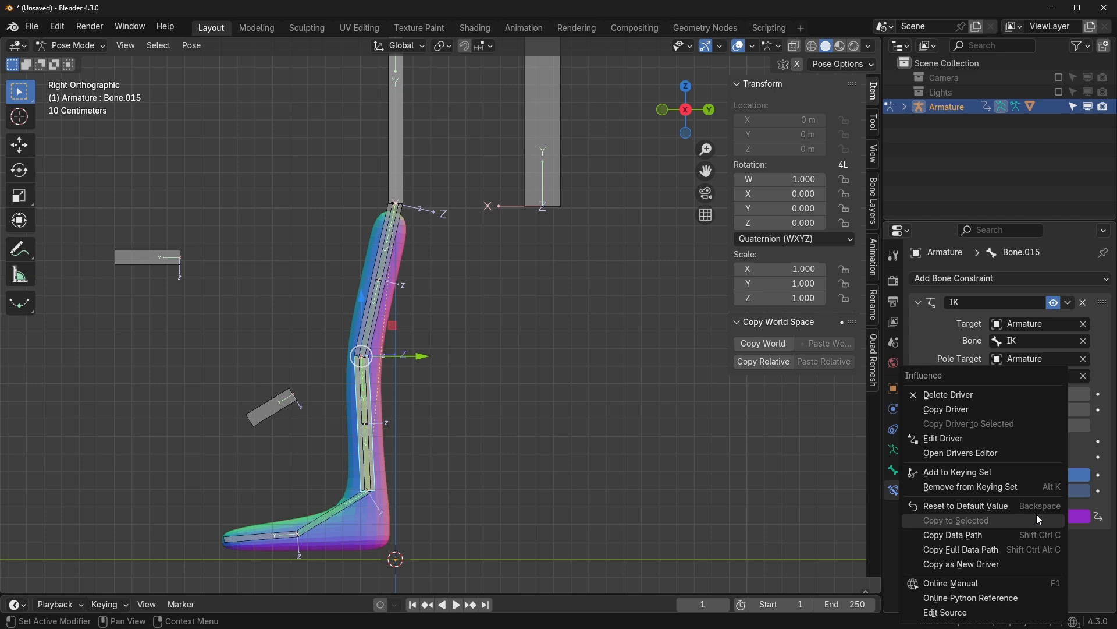
pyautogui.click(973, 437)
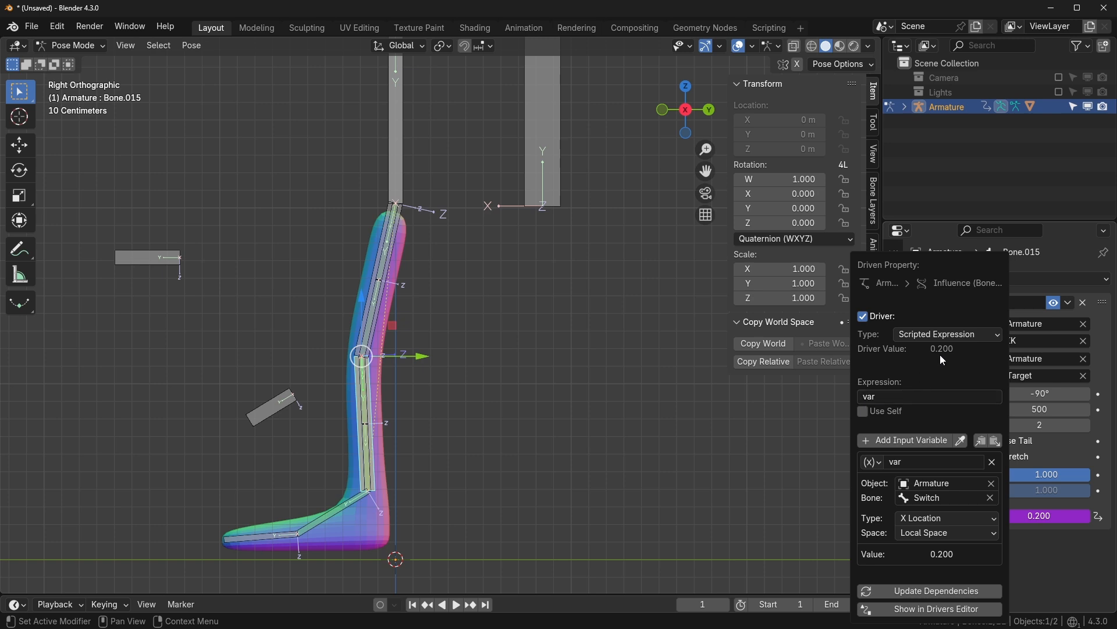
pyautogui.click(899, 398)
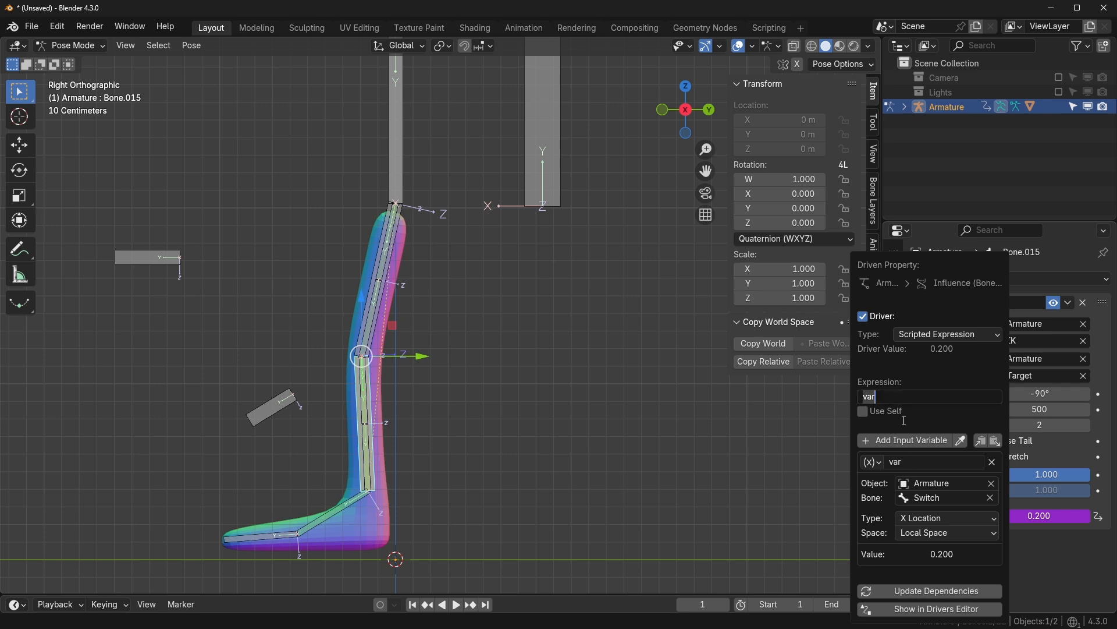
pyautogui.click(901, 398)
pyautogui.press('Return')
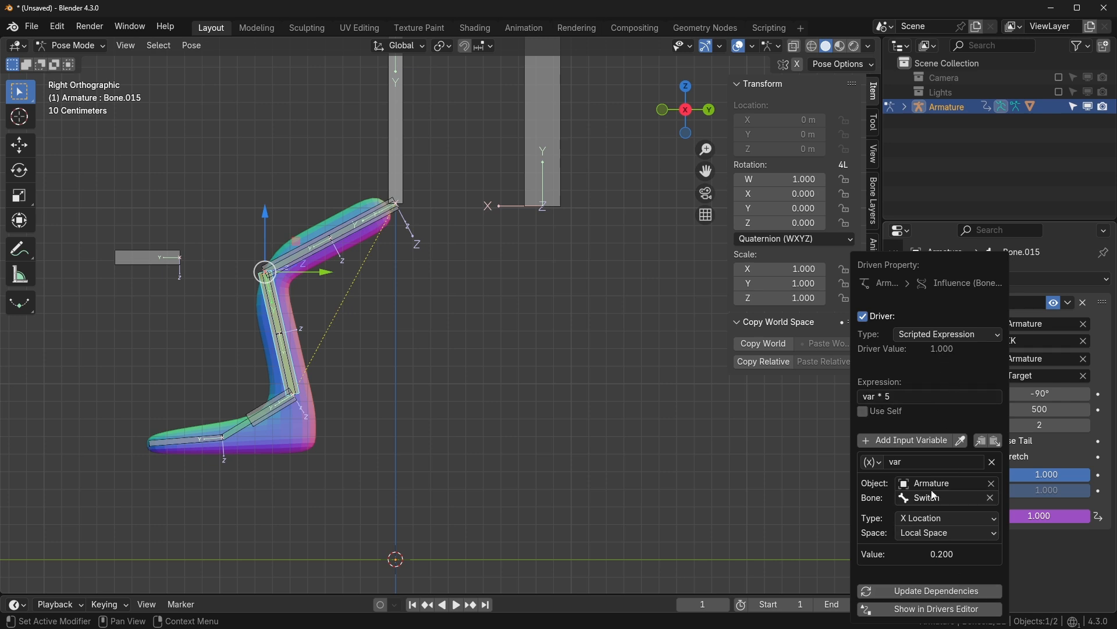
pyautogui.click(562, 191)
pyautogui.moveTo(594, 206); pyautogui.dragTo(508, 229)
pyautogui.rightClick(508, 228)
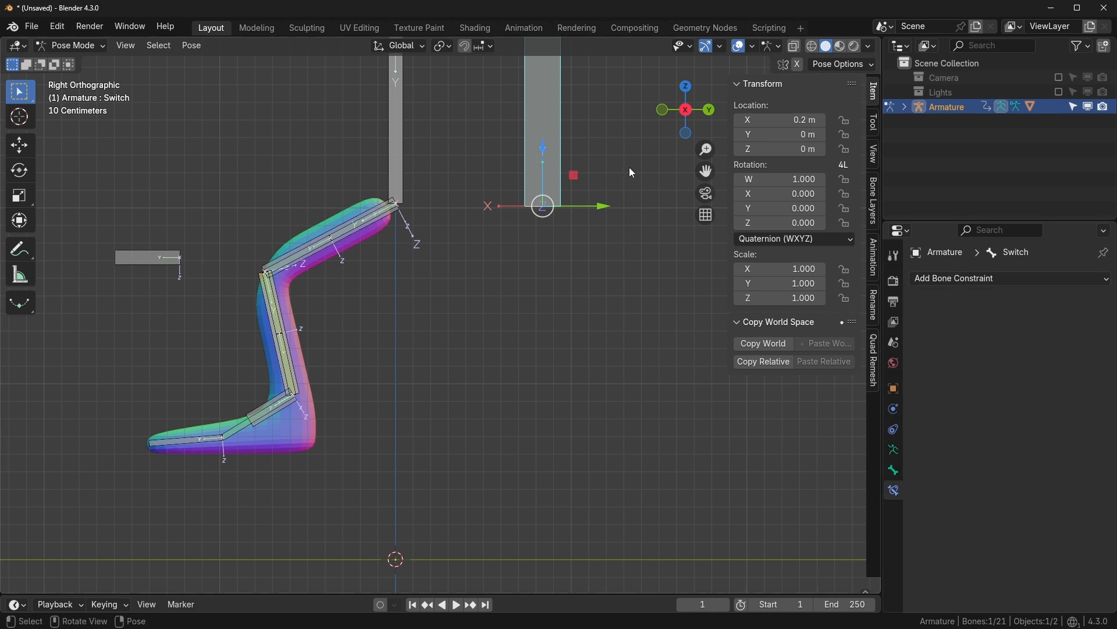
# - Lock the Switch bone's scale and try rotating, scaling and moving it, cancelling each
pyautogui.click(845, 298)
pyautogui.press('r')
pyautogui.press('s')
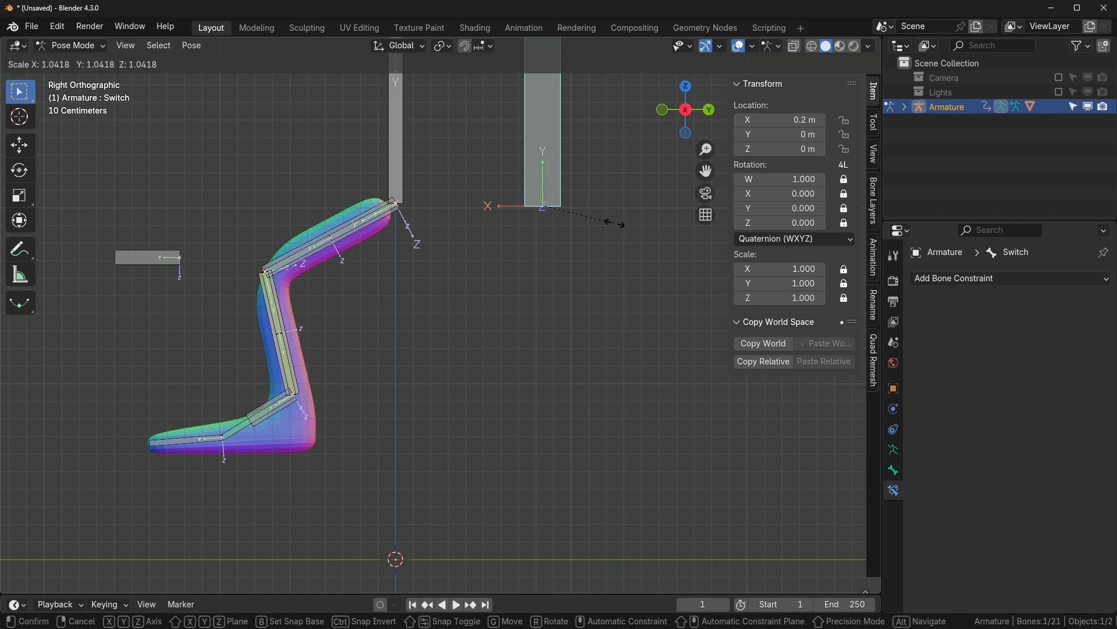
pyautogui.rightClick(626, 226)
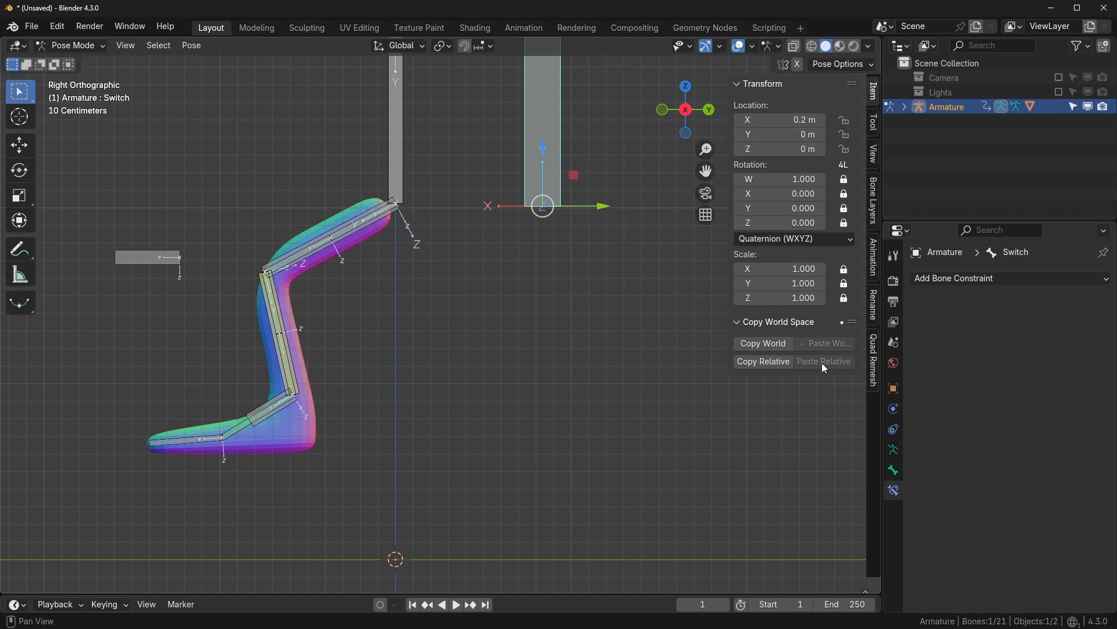
pyautogui.press('g')
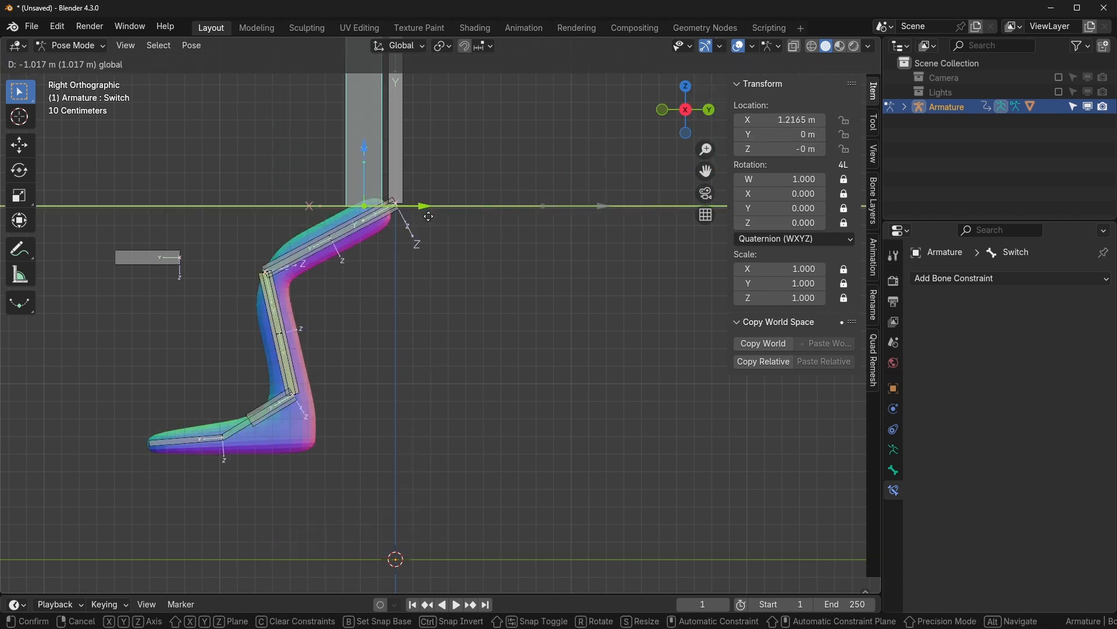
pyautogui.rightClick(601, 255)
# - Add a Limit Location constraint with min/max X enabled, Local Space, and max X 0.2 m
pyautogui.click(973, 280)
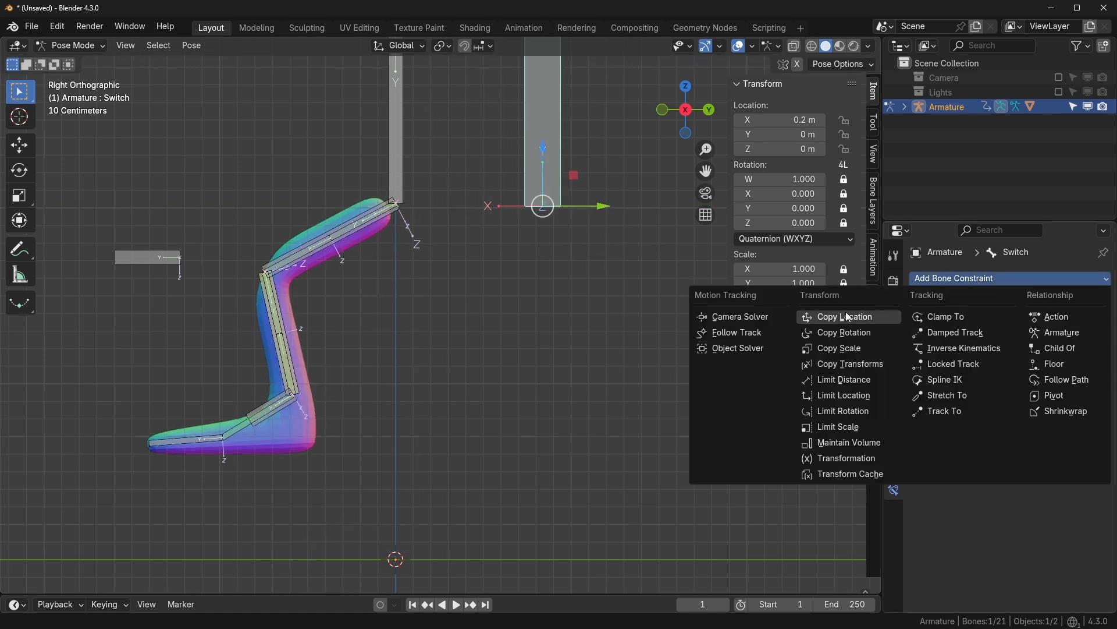
pyautogui.click(837, 400)
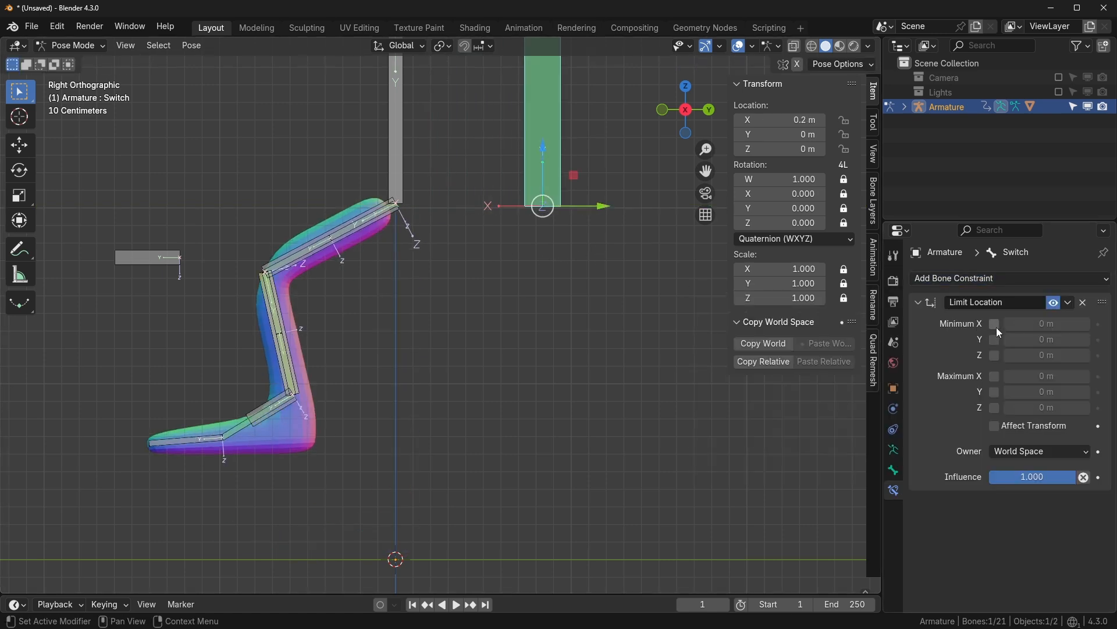
pyautogui.click(995, 324)
pyautogui.click(995, 376)
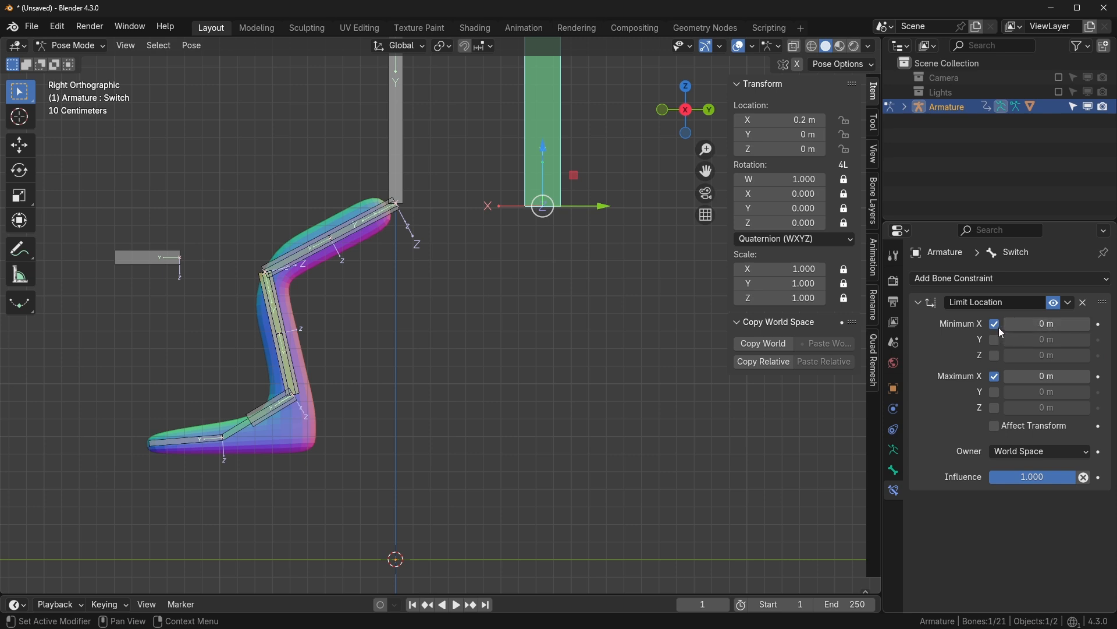
pyautogui.moveTo(614, 210); pyautogui.dragTo(483, 180)
pyautogui.click(1040, 451)
pyautogui.click(1015, 535)
pyautogui.rightClick(483, 181)
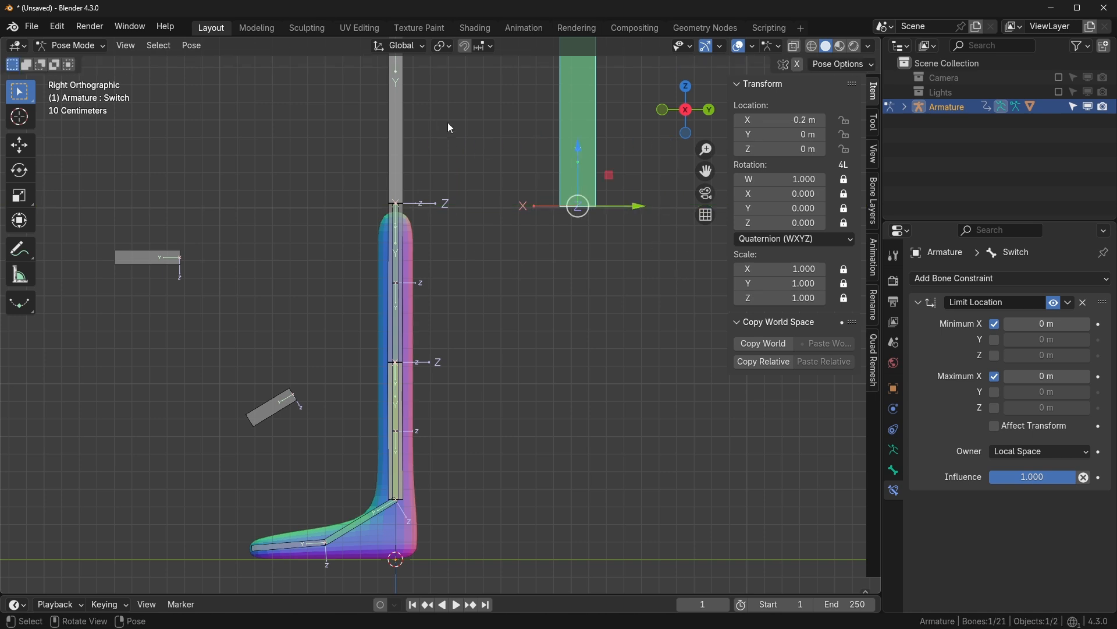
pyautogui.click(1047, 376)
pyautogui.write('.2')
pyautogui.press('Return')
# - Test the Switch bone's limited sliding range, then reset its location
pyautogui.moveTo(603, 207); pyautogui.dragTo(512, 208)
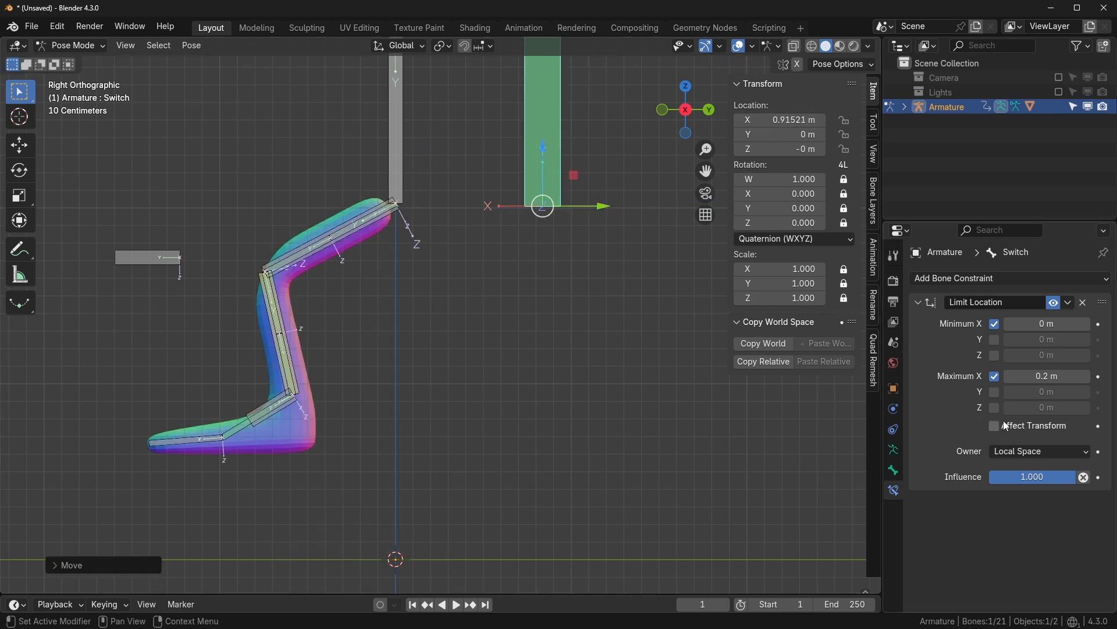
pyautogui.moveTo(606, 209); pyautogui.dragTo(497, 209)
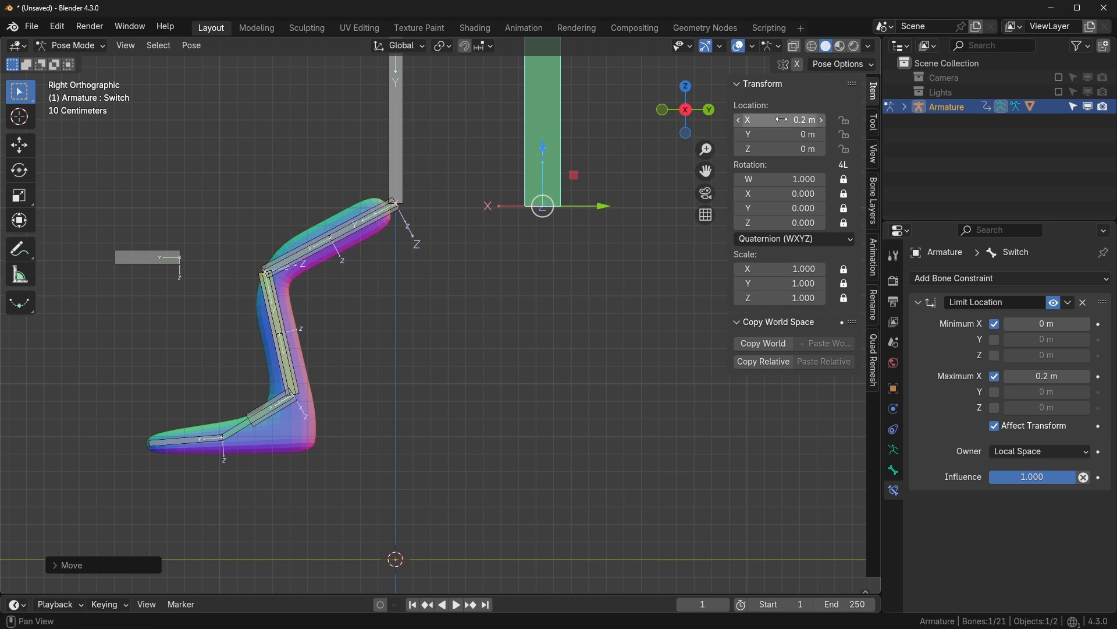
pyautogui.moveTo(599, 207); pyautogui.dragTo(514, 233)
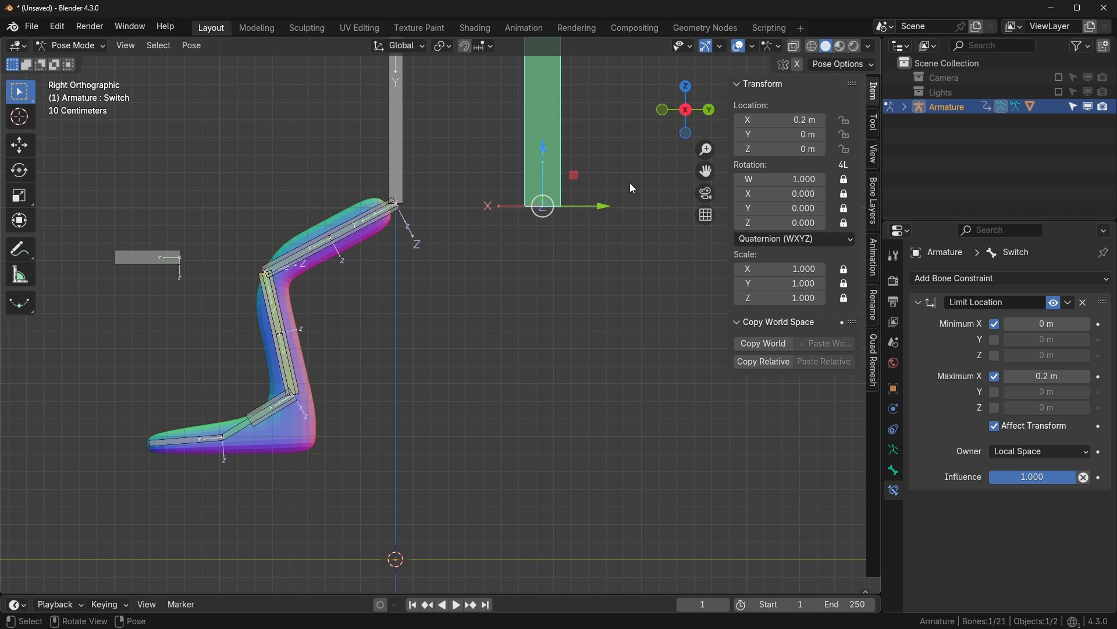
pyautogui.hotkey('alt', 'g')
pyautogui.press('Tab')
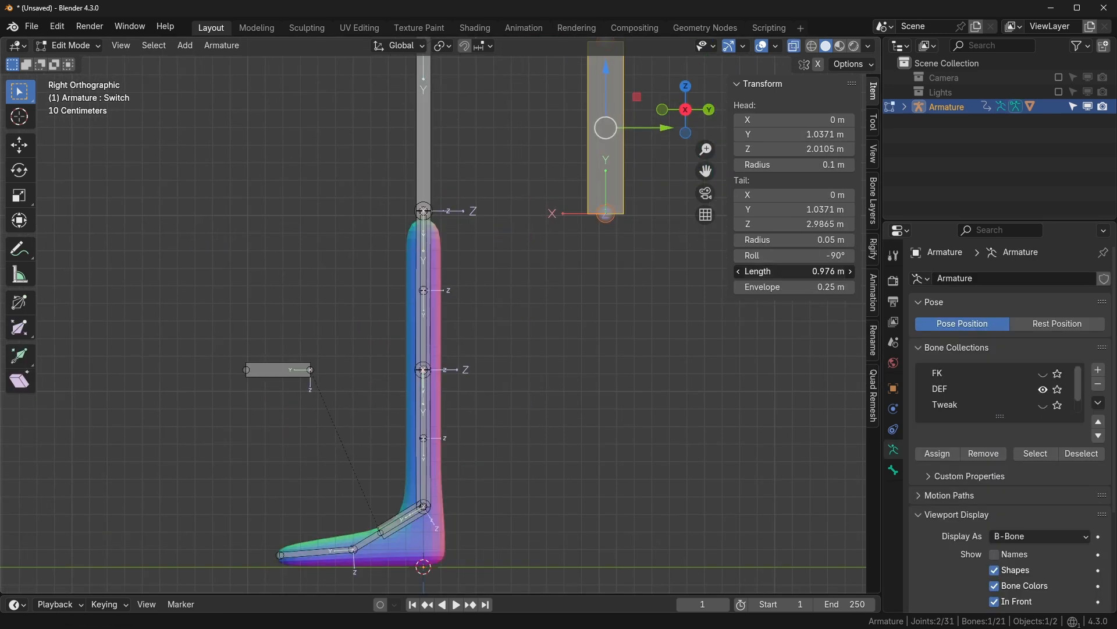
pyautogui.press('Tab')
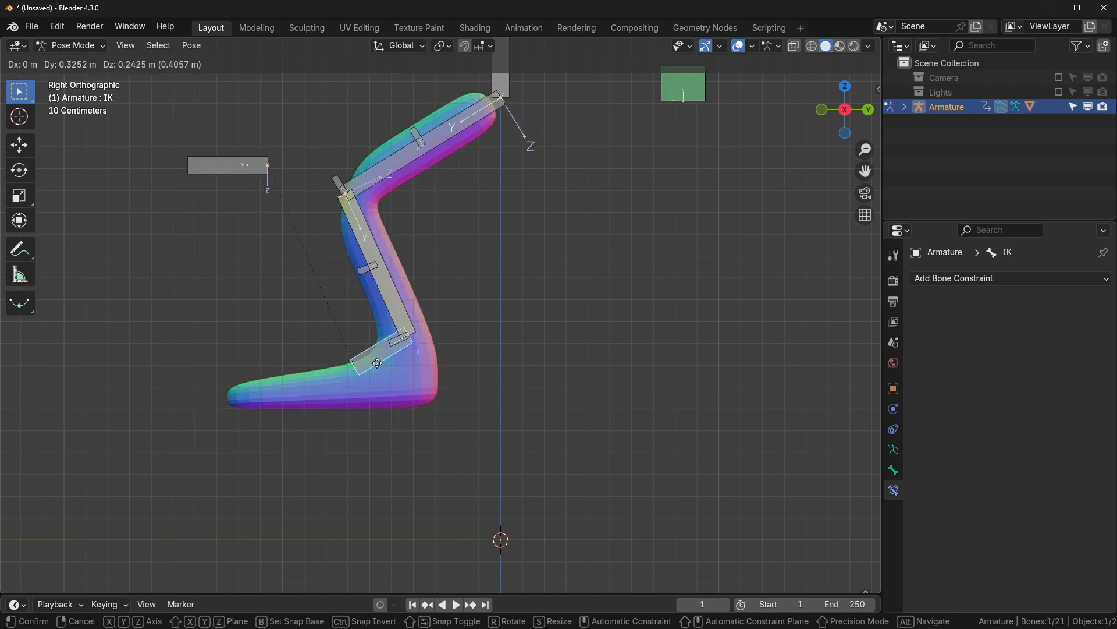
pyautogui.click(682, 92)
pyautogui.hotkey('ctrl', 'z')
pyautogui.hotkey('ctrl', 'z')
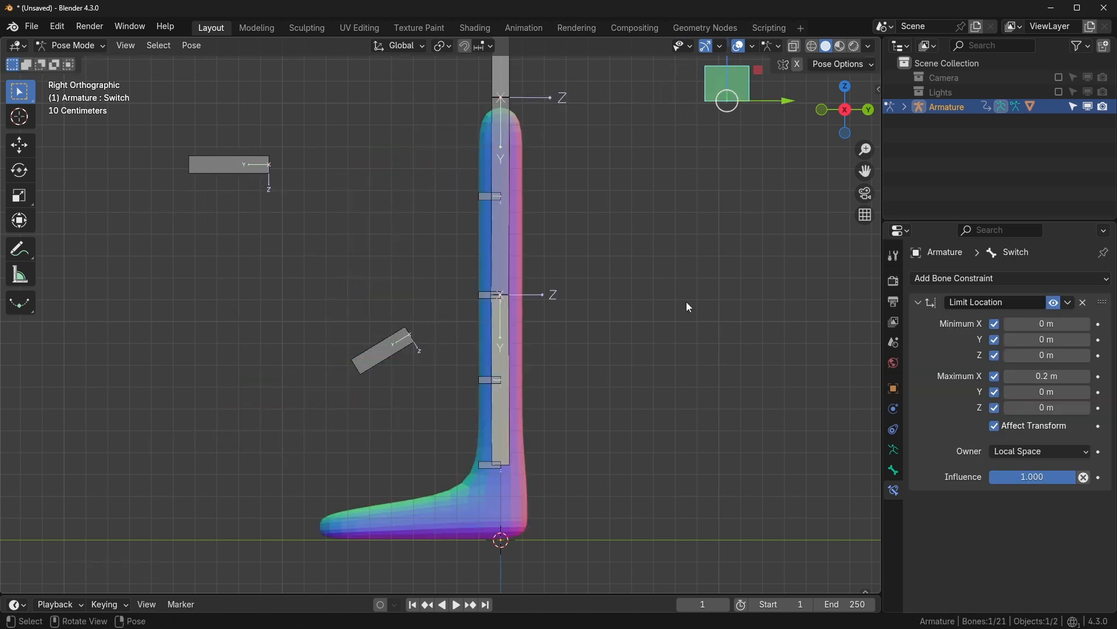
# - Edit Bone.015's IK influence driver expression to read 1 - (var * 5)
pyautogui.click(501, 465)
pyautogui.rightClick(1040, 516)
pyautogui.click(969, 436)
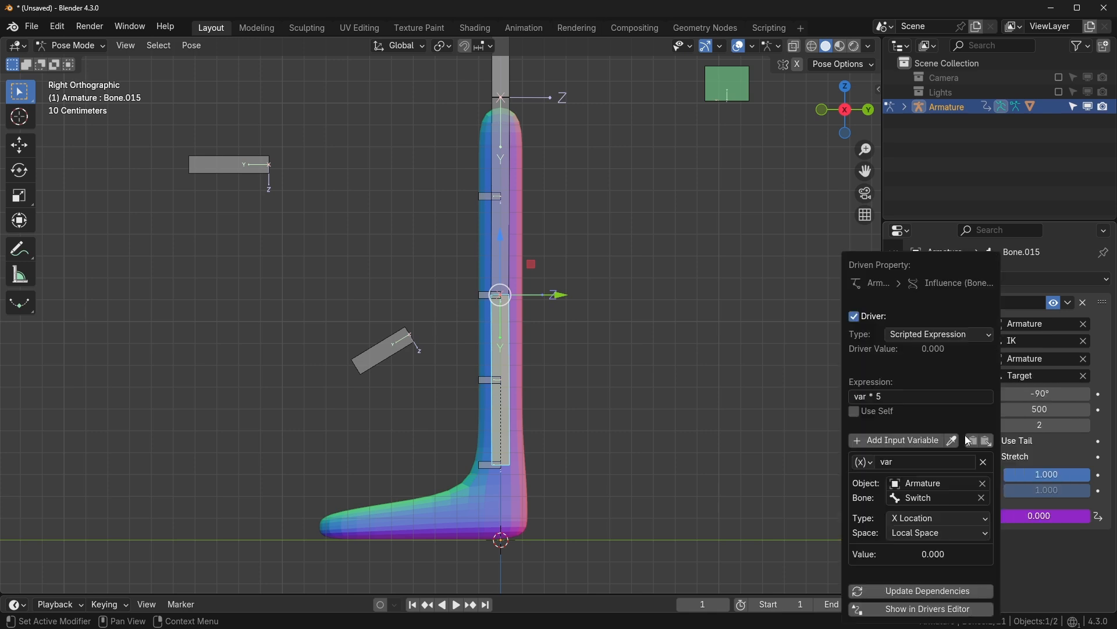
pyautogui.click(906, 399)
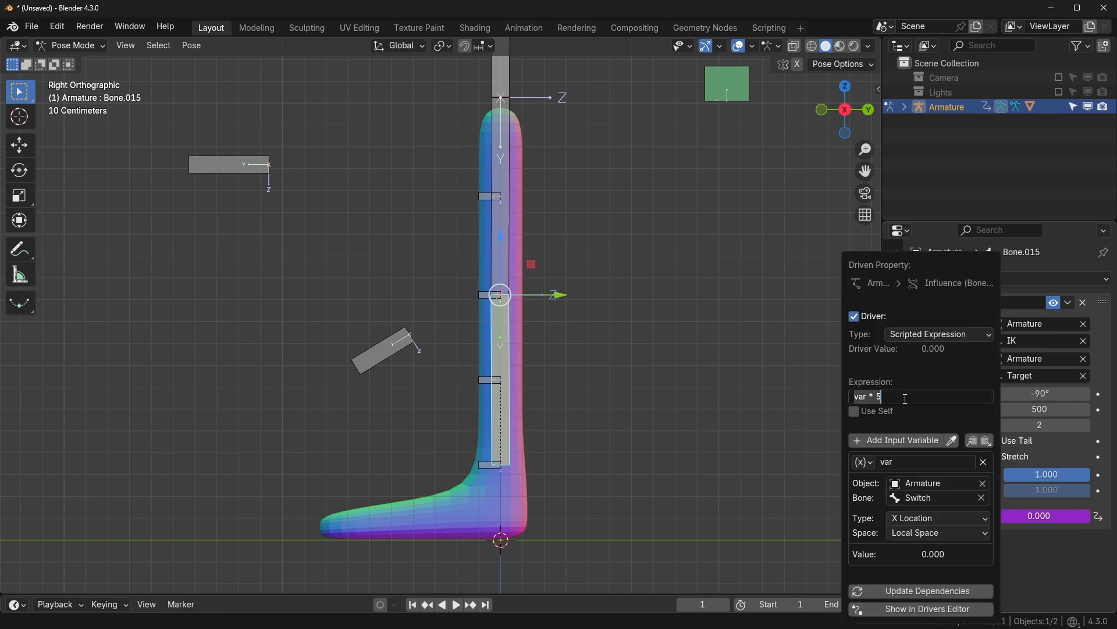
pyautogui.click(906, 399)
pyautogui.press('Home')
pyautogui.write('(')
pyautogui.write('1 -')
pyautogui.press('Return')
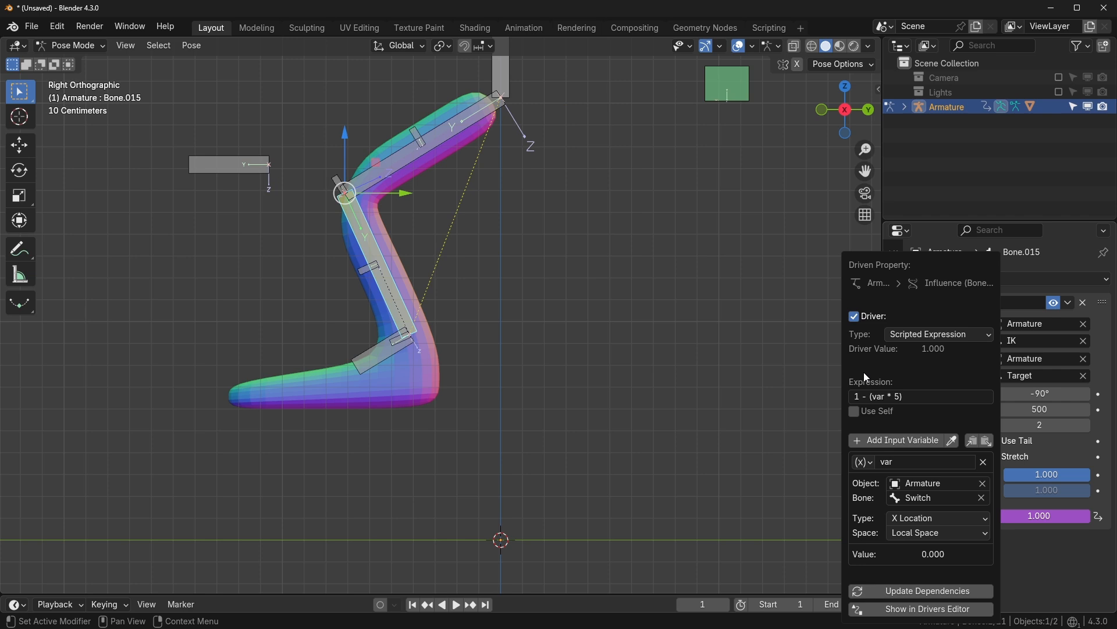
# - Slide the Switch bone to straighten the leg, then back to bend it
pyautogui.click(745, 99)
pyautogui.moveTo(793, 103); pyautogui.dragTo(701, 99)
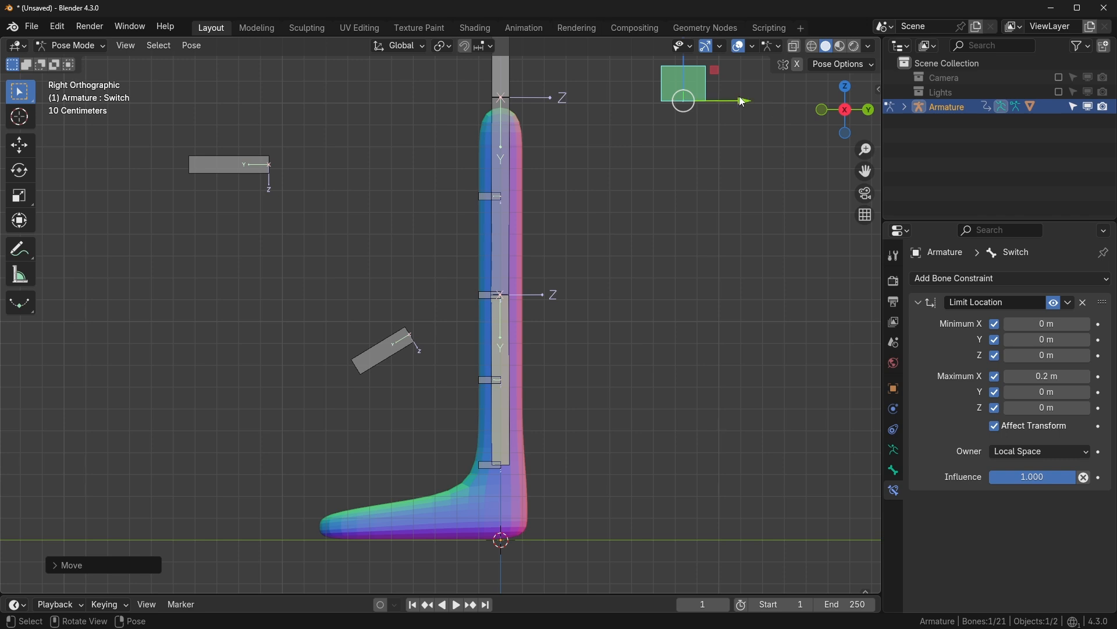
pyautogui.moveTo(743, 102); pyautogui.dragTo(787, 101)
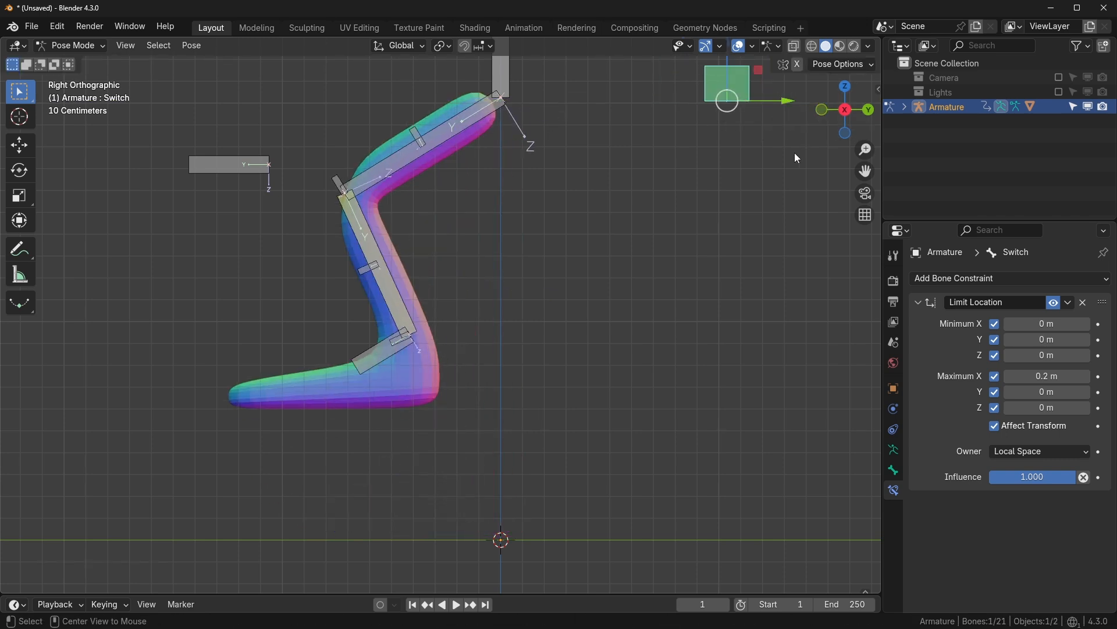
# - Inspect the driver on Bone.015's IK constraint influence and test-rotate the IK bone
pyautogui.click(895, 450)
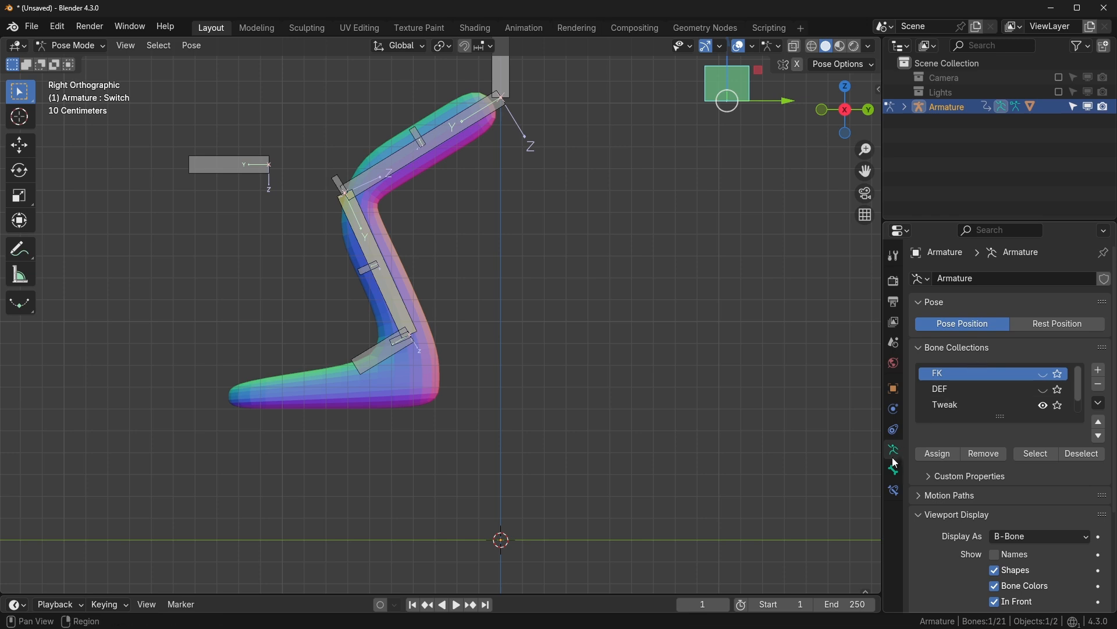
pyautogui.click(401, 319)
pyautogui.click(894, 471)
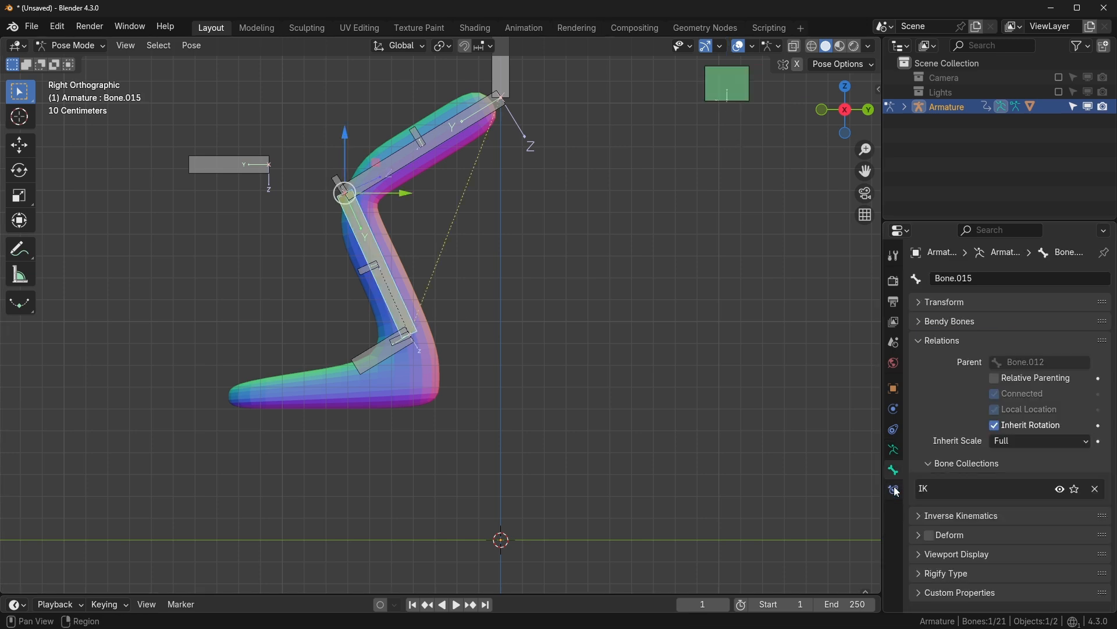
pyautogui.click(894, 490)
pyautogui.rightClick(955, 517)
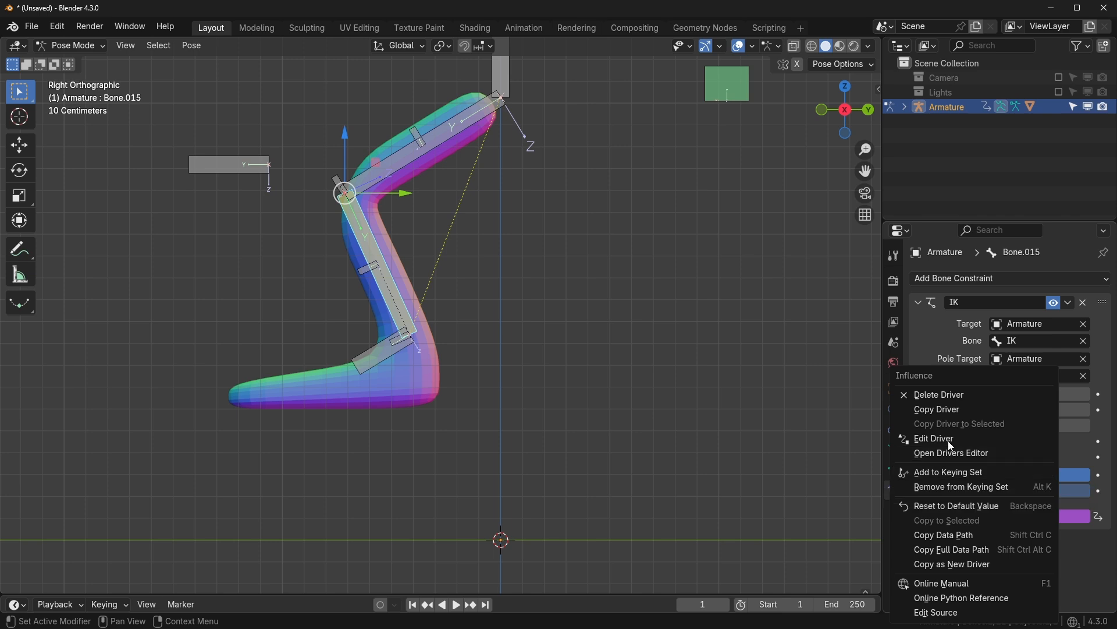
pyautogui.click(925, 438)
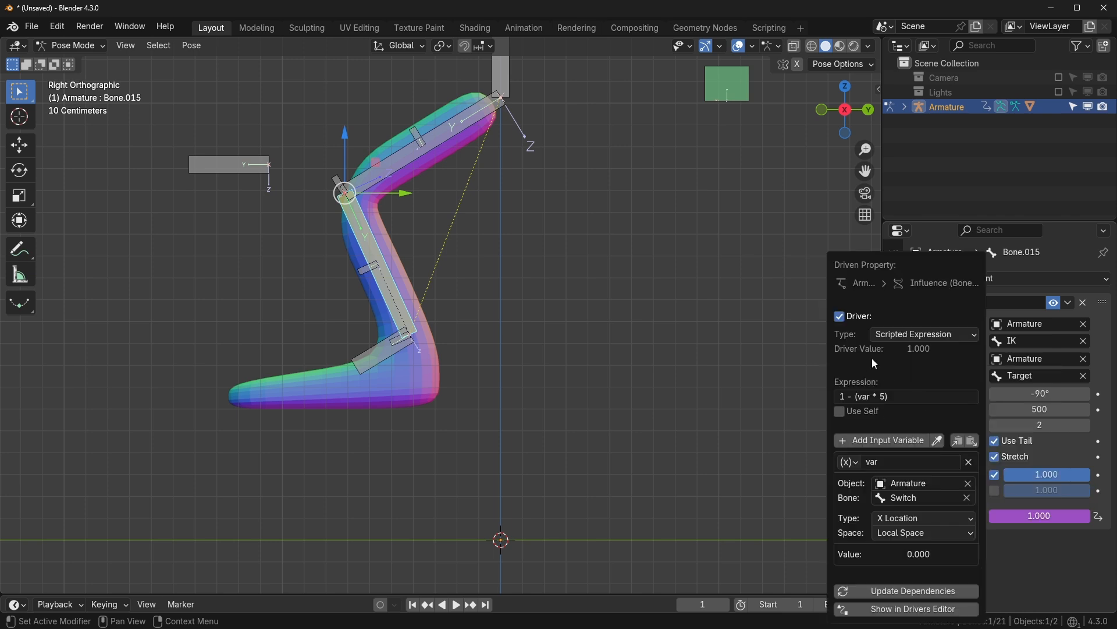
pyautogui.click(382, 345)
pyautogui.press('r')
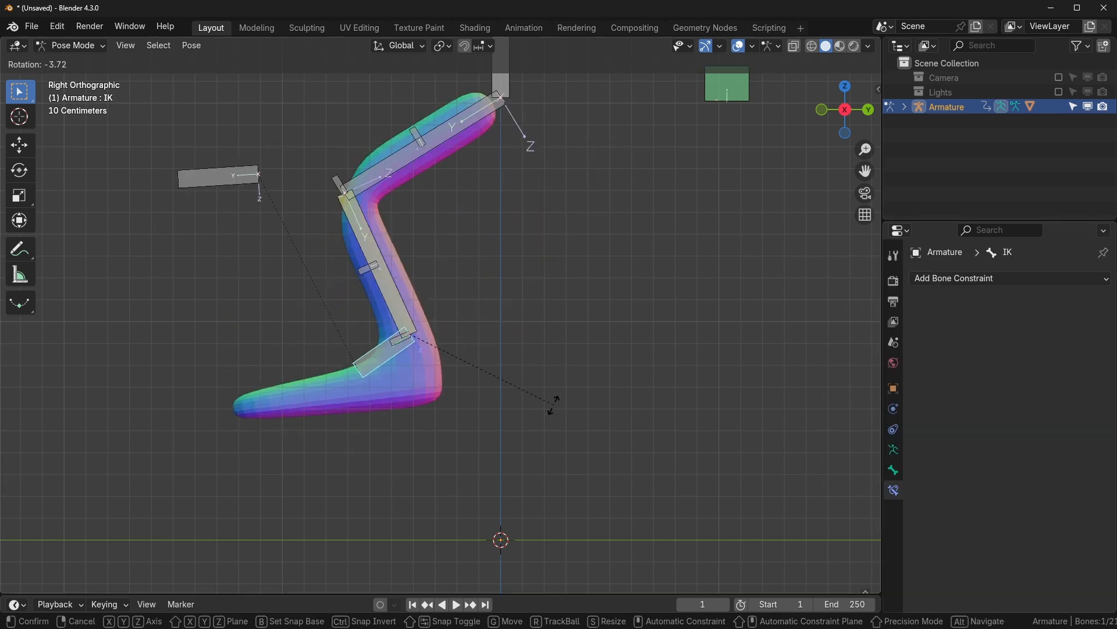
pyautogui.press('Escape')
# - Copy the Switch driver from Bone.015's IK influence
pyautogui.click(722, 92)
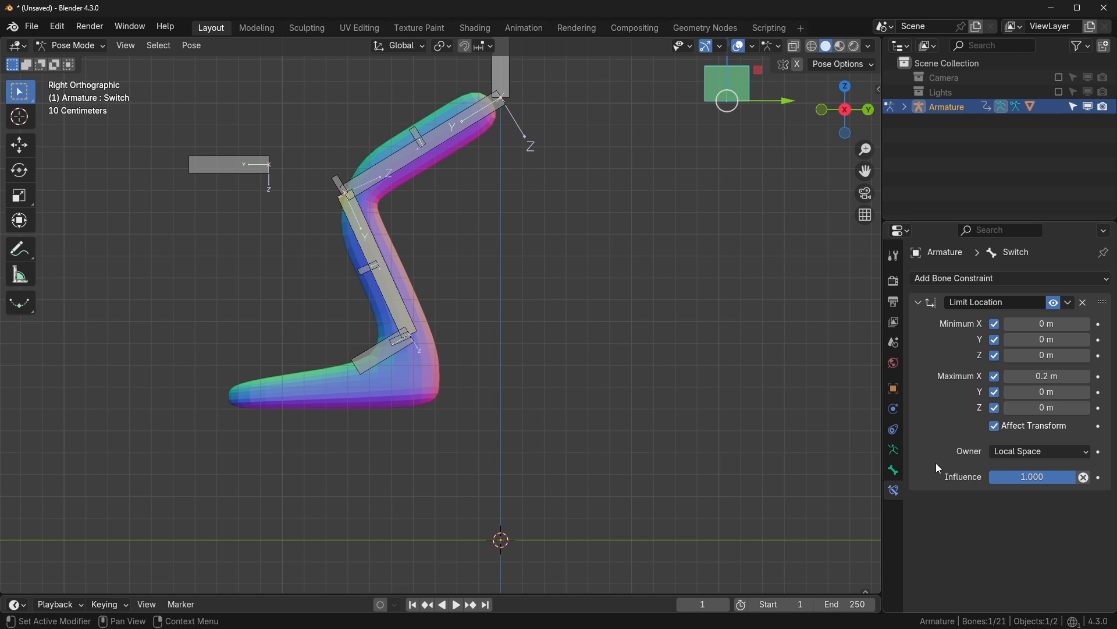
pyautogui.rightClick(1029, 482)
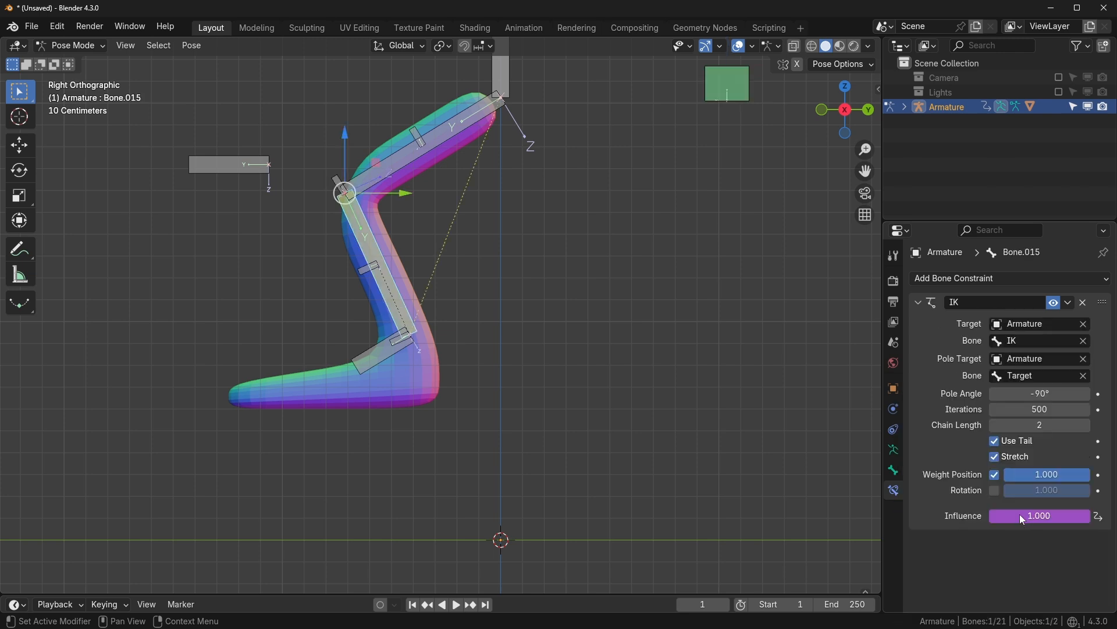
pyautogui.rightClick(1022, 518)
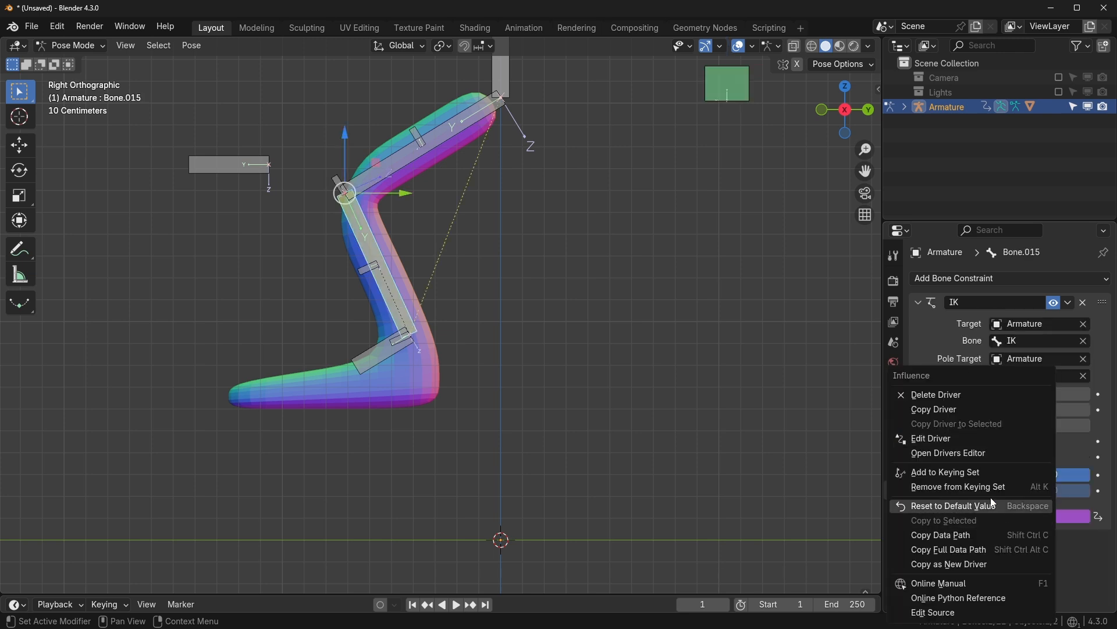
pyautogui.click(954, 415)
# - Show the DEF bone collection and paste the driver onto Bone.006's Copy Rotation influence
pyautogui.click(894, 450)
pyautogui.click(1048, 390)
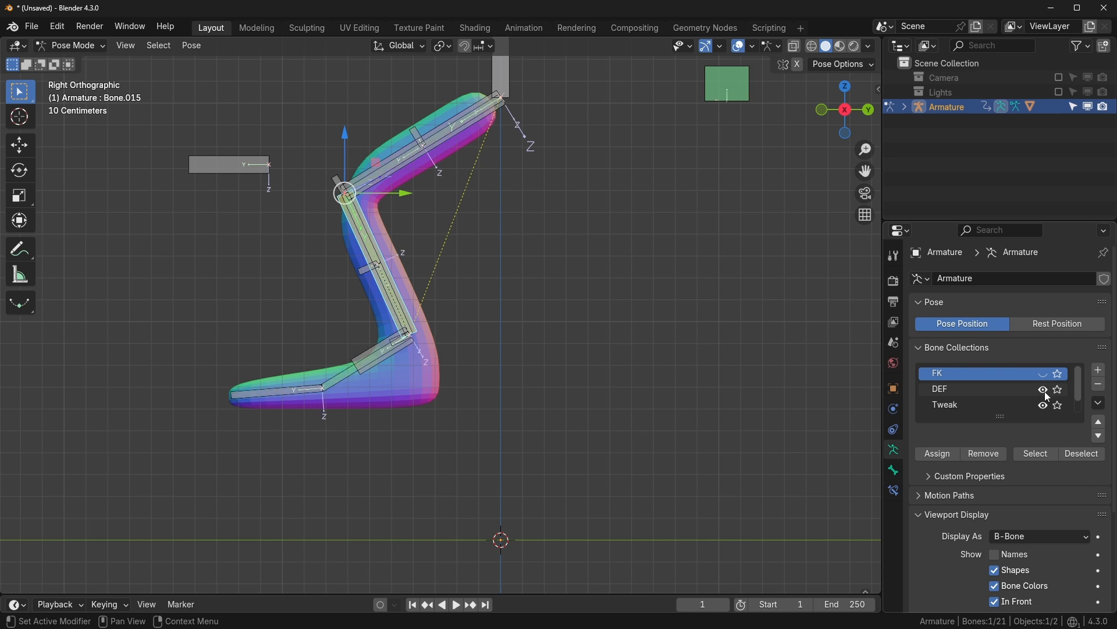
pyautogui.click(339, 383)
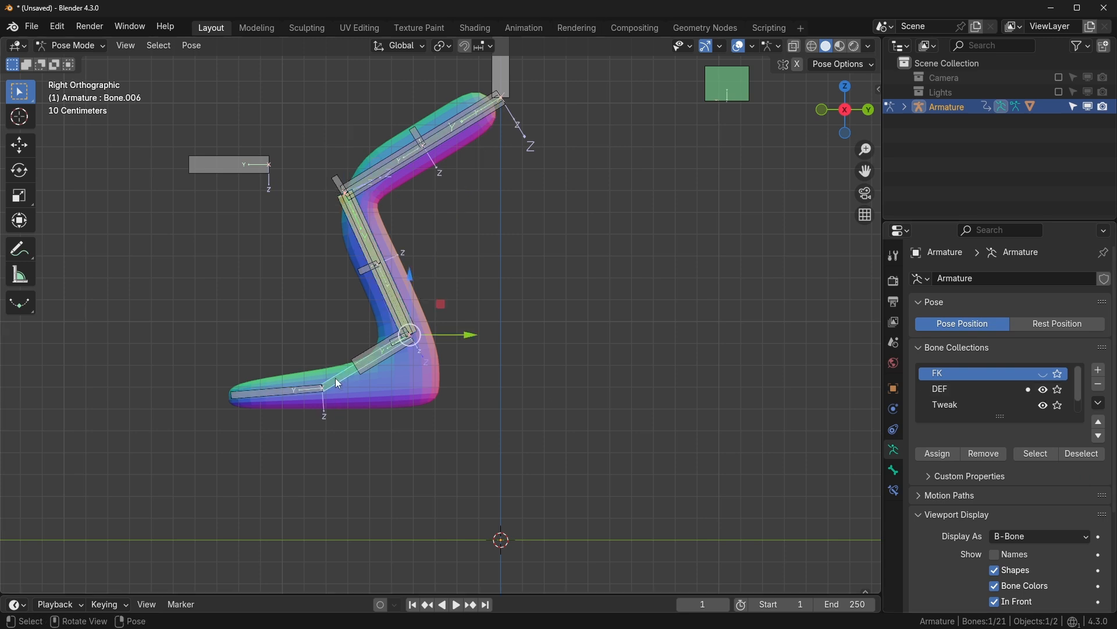
pyautogui.click(894, 492)
pyautogui.scroll(-2, 958, 431)
pyautogui.rightClick(1019, 423)
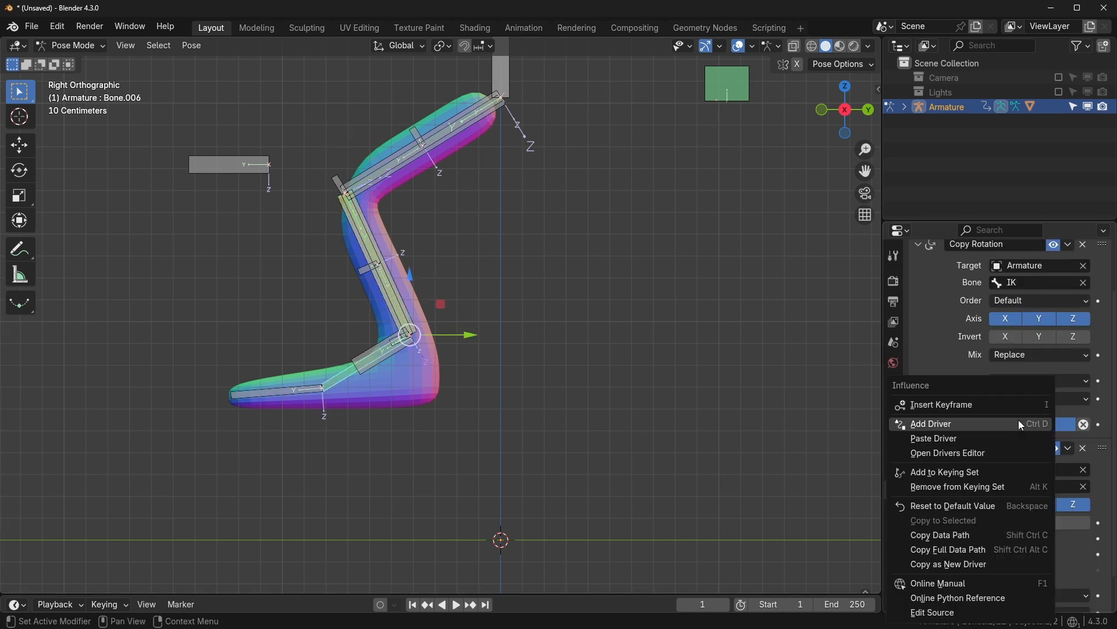
pyautogui.click(938, 439)
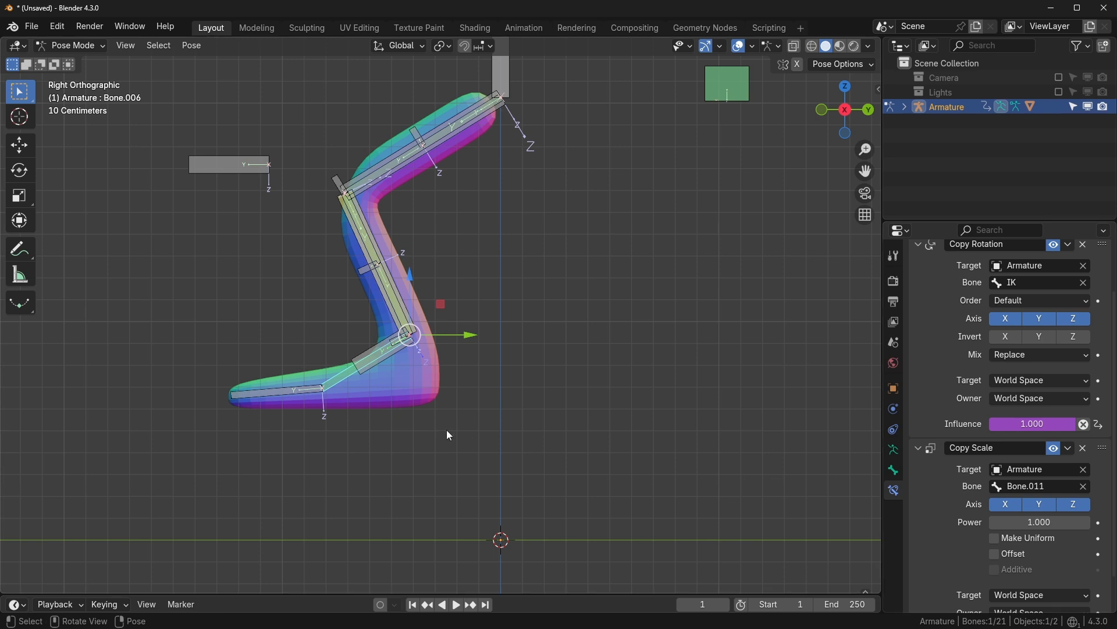
# - Move the Switch bone to straighten the leg into FK, then test-rotate the IK and foot bones
pyautogui.click(362, 365)
pyautogui.press('r')
pyautogui.rightClick(648, 211)
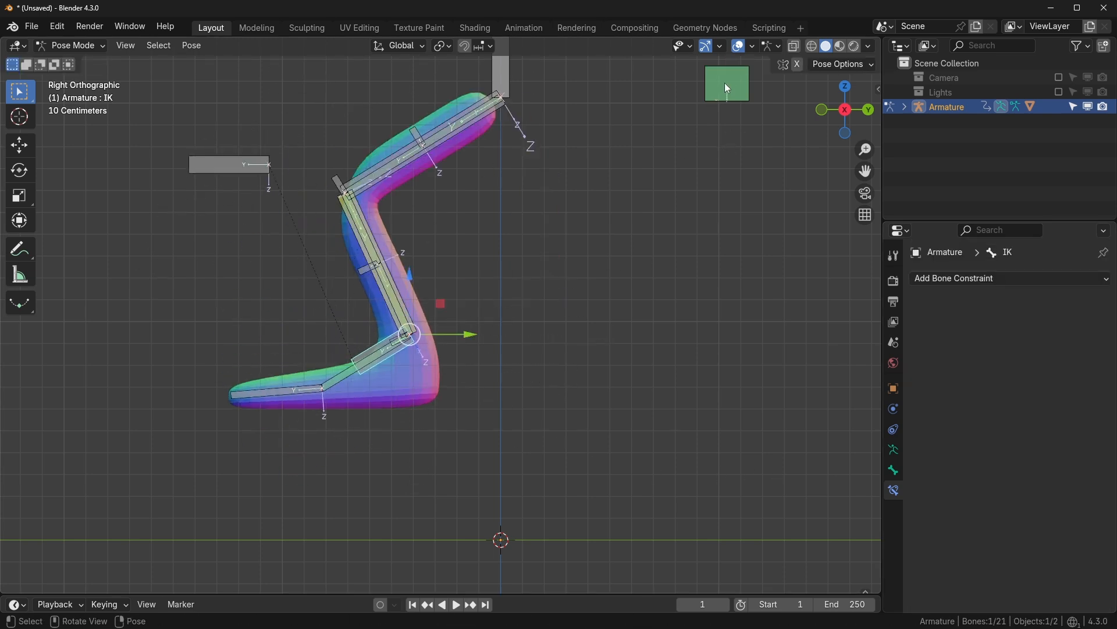
pyautogui.click(727, 88)
pyautogui.press('g')
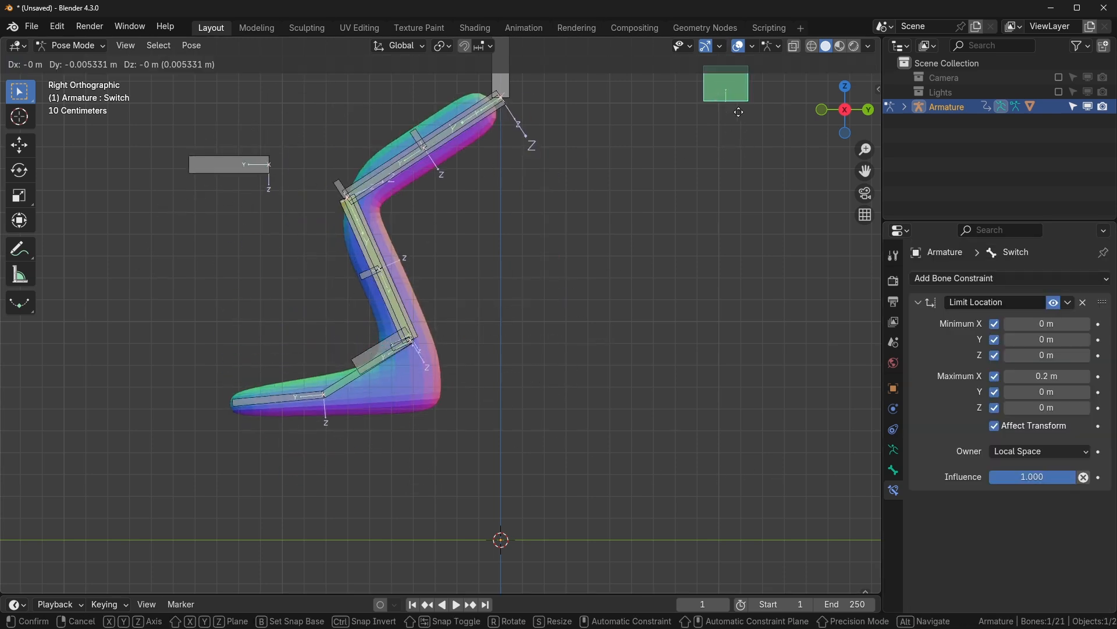
pyautogui.click(682, 381)
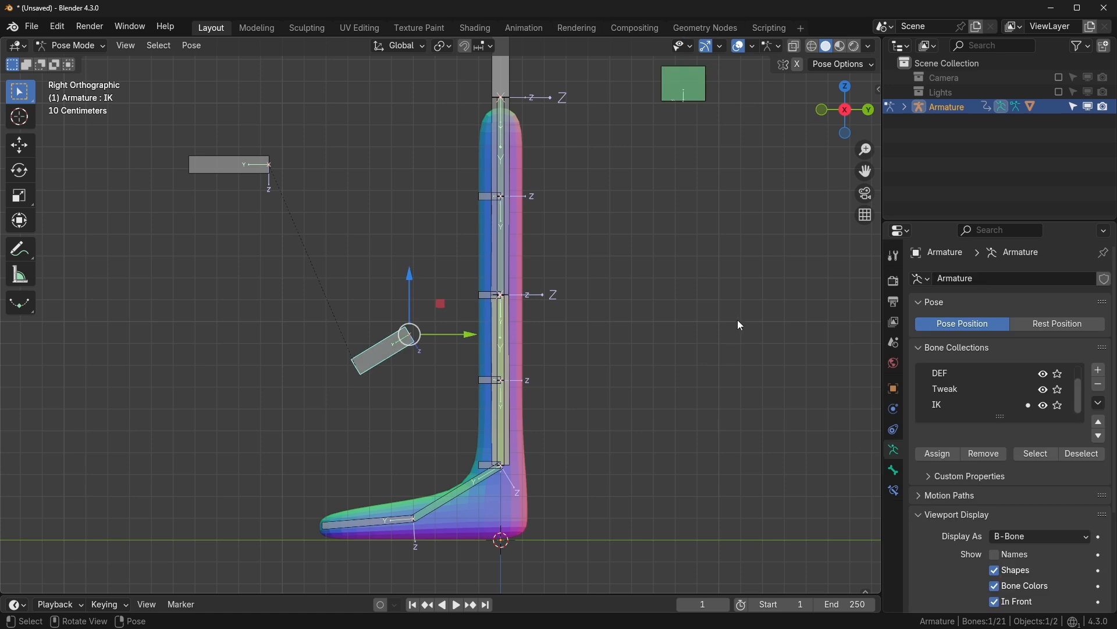
pyautogui.press('r')
pyautogui.rightClick(716, 279)
pyautogui.click(459, 481)
pyautogui.press('r')
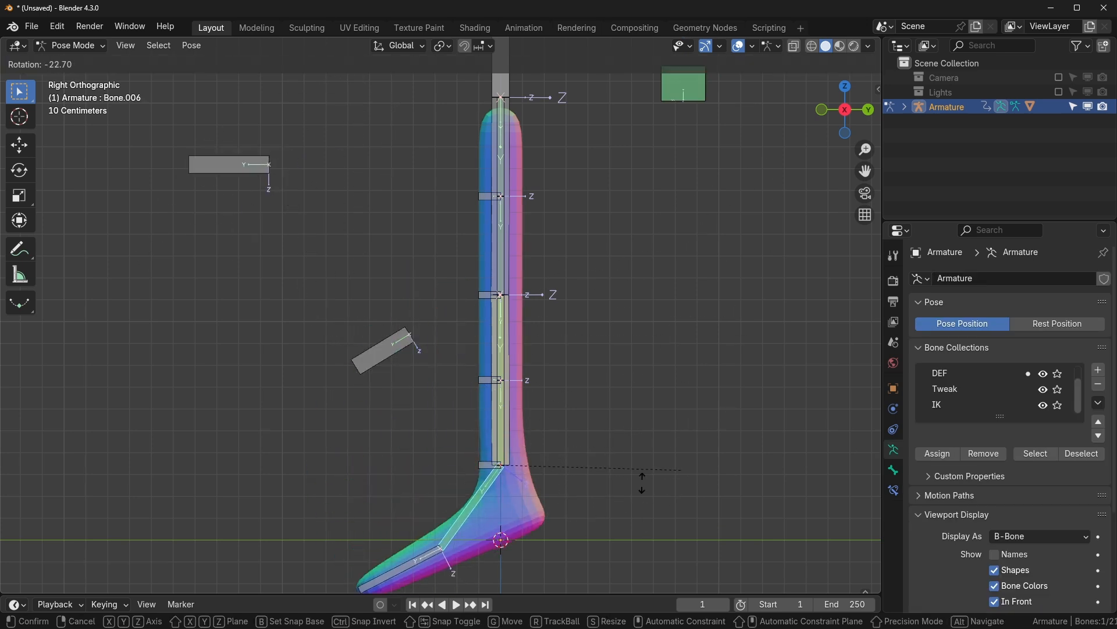
# - Add a new bone collection named 'CTRL' at the top of the list
pyautogui.rightClick(719, 460)
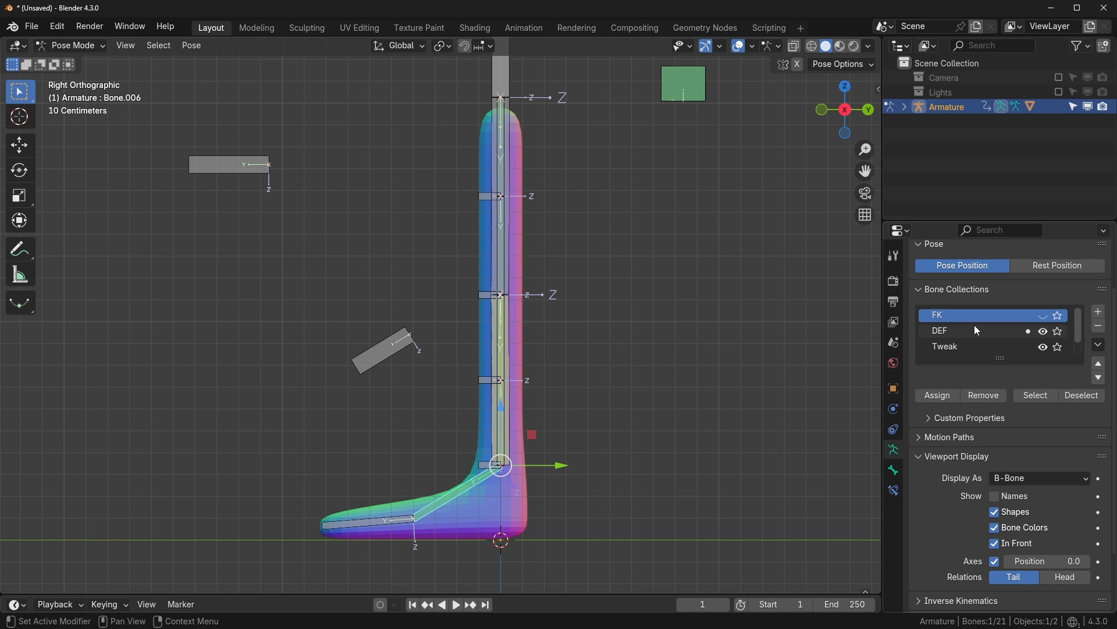
pyautogui.click(1099, 311)
pyautogui.moveTo(968, 316); pyautogui.dragTo(967, 310)
pyautogui.doubleClick(954, 320)
pyautogui.write('CTR')
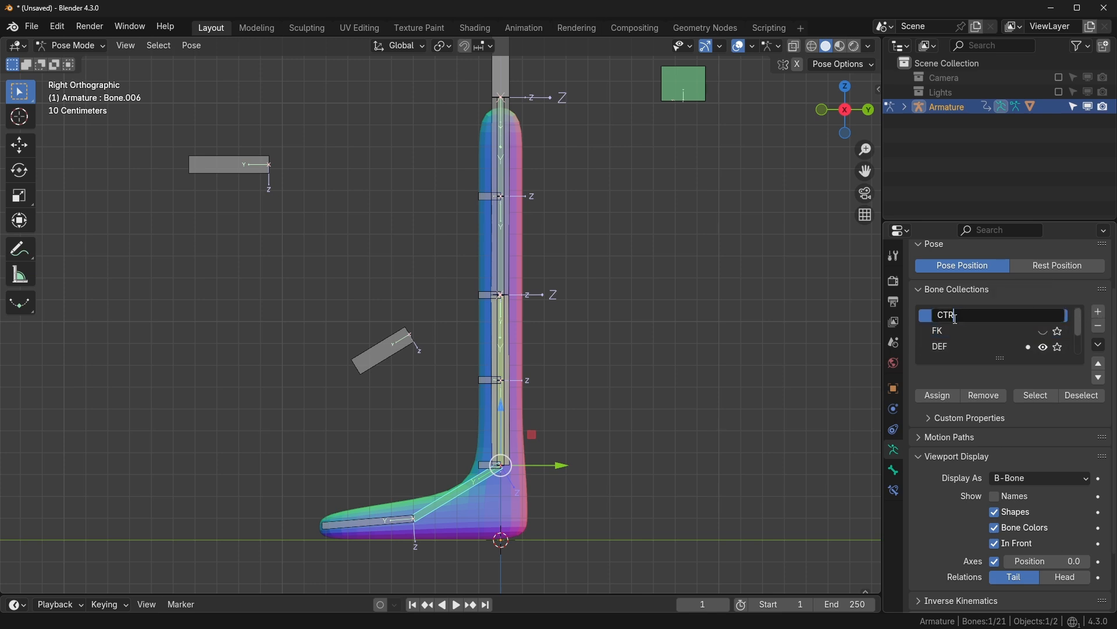
pyautogui.write('L')
pyautogui.press('Return')
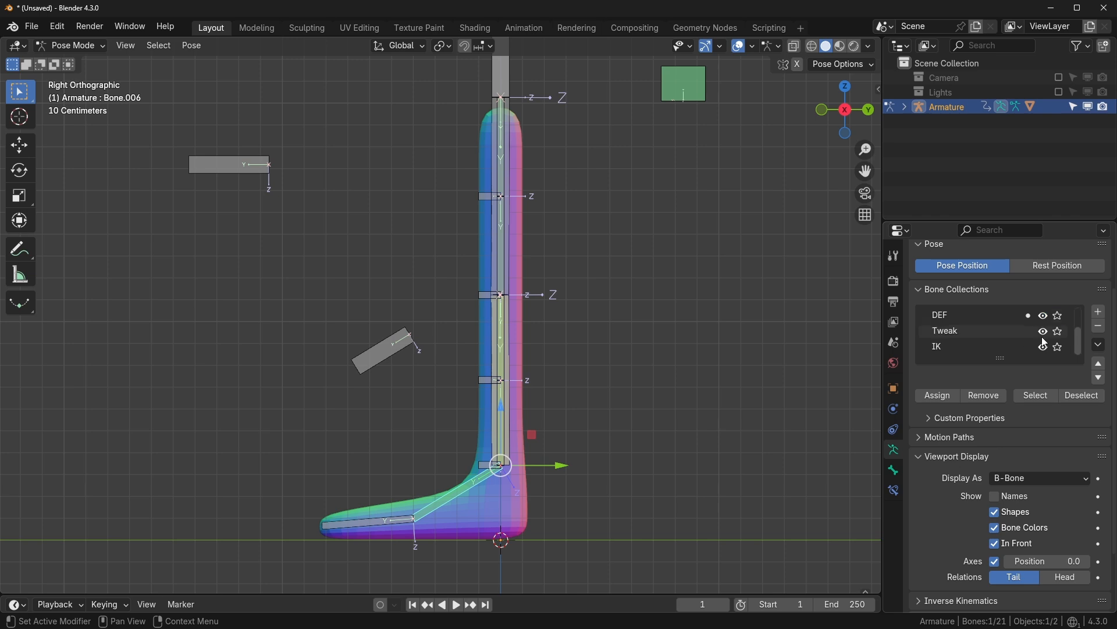
pyautogui.click(1045, 348)
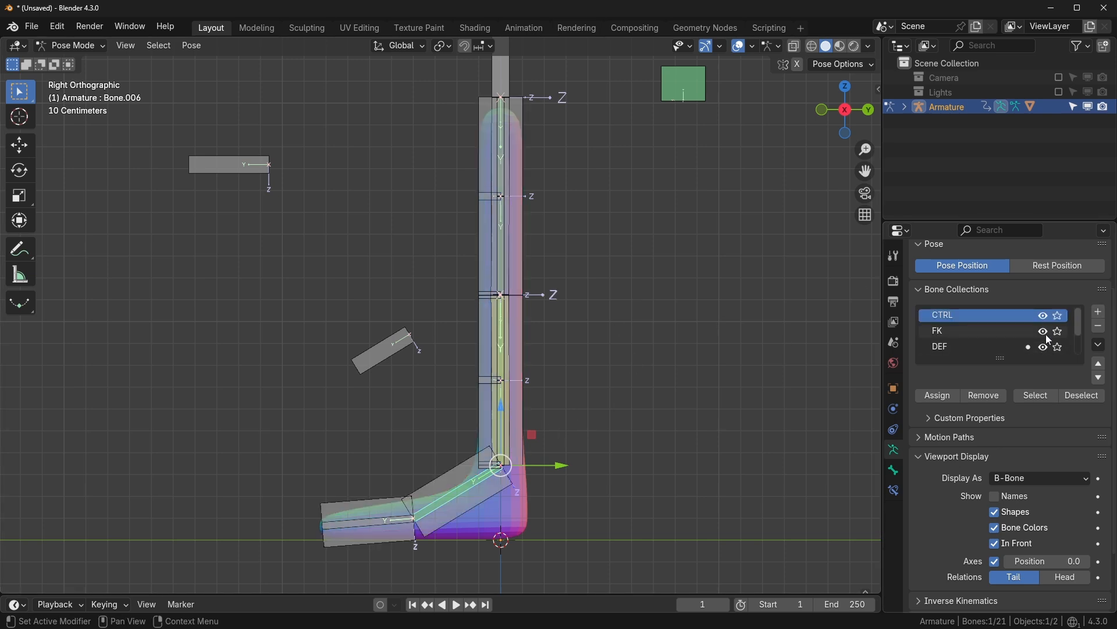
pyautogui.click(1046, 349)
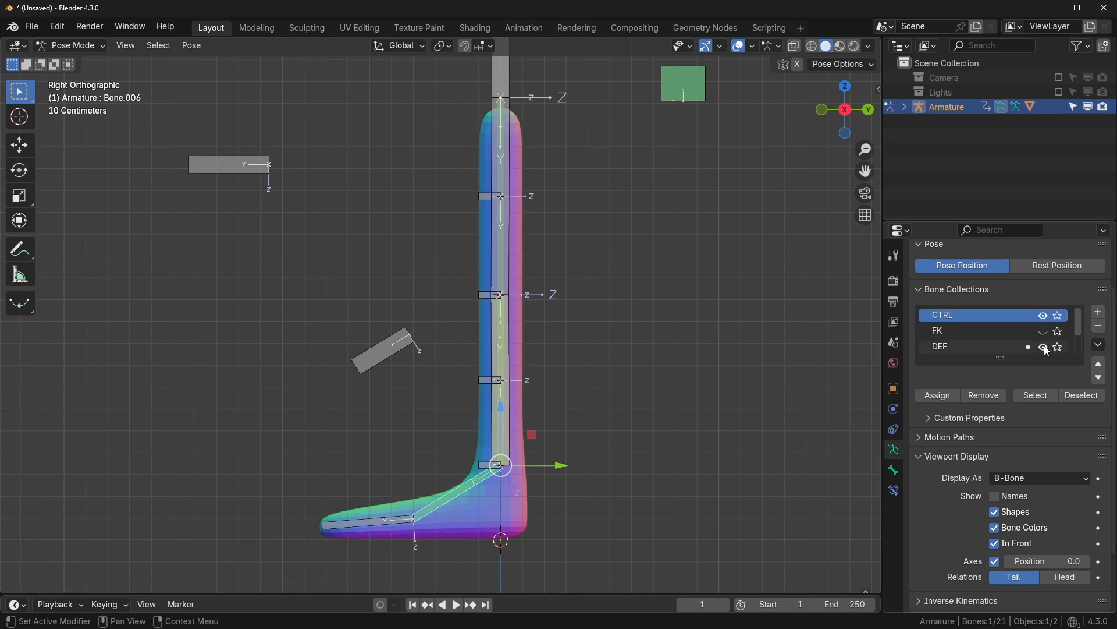
# - Assign the four leg control bones, starting with Bone.017, to CTRL
pyautogui.click(498, 464)
pyautogui.keyDown('shift'); pyautogui.click(476, 381); pyautogui.keyUp('shift')
pyautogui.keyDown('shift'); pyautogui.click(481, 294); pyautogui.keyUp('shift')
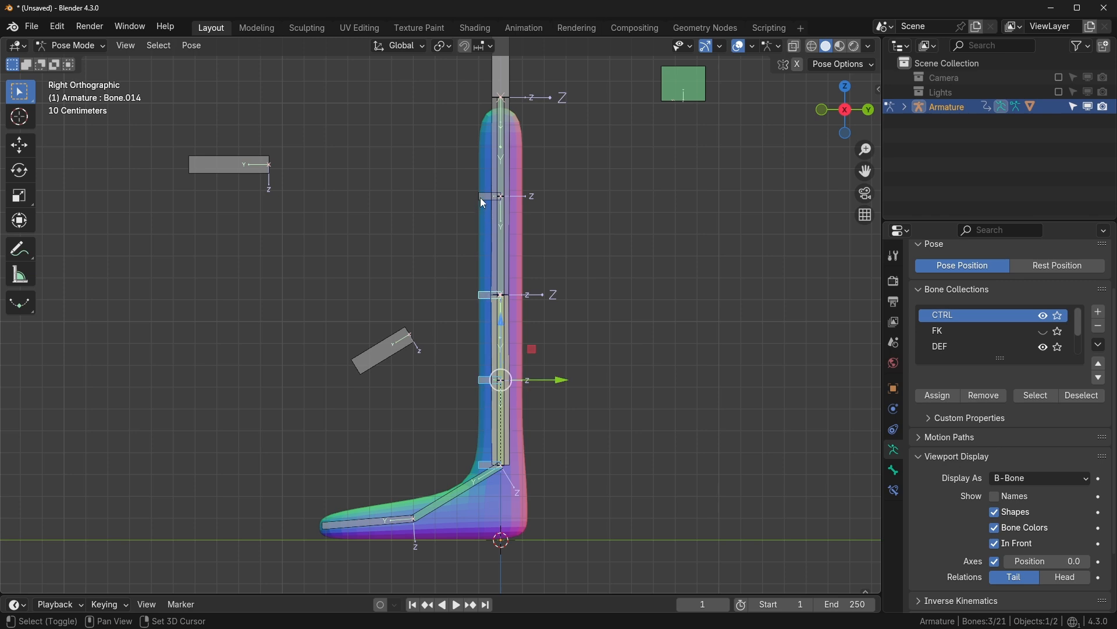
pyautogui.keyDown('shift'); pyautogui.click(480, 198); pyautogui.keyUp('shift')
pyautogui.click(943, 401)
# - Assign the IK, Target, toe, Switch and Bone.011 bones to CTRL, then solo CTRL
pyautogui.scroll(-2, 1005, 331)
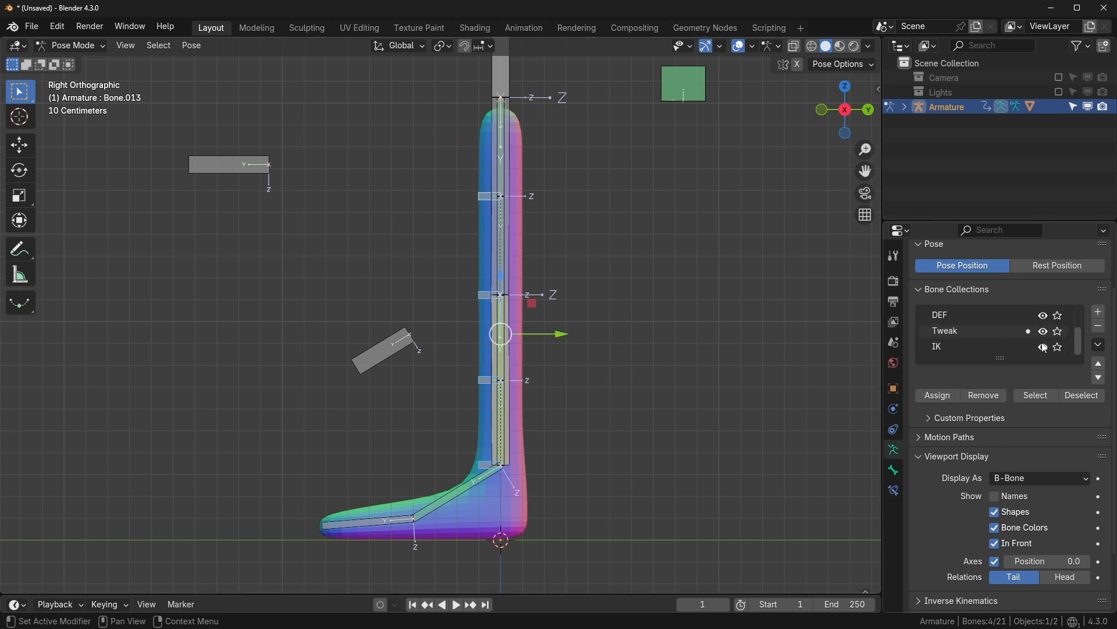
pyautogui.click(387, 364)
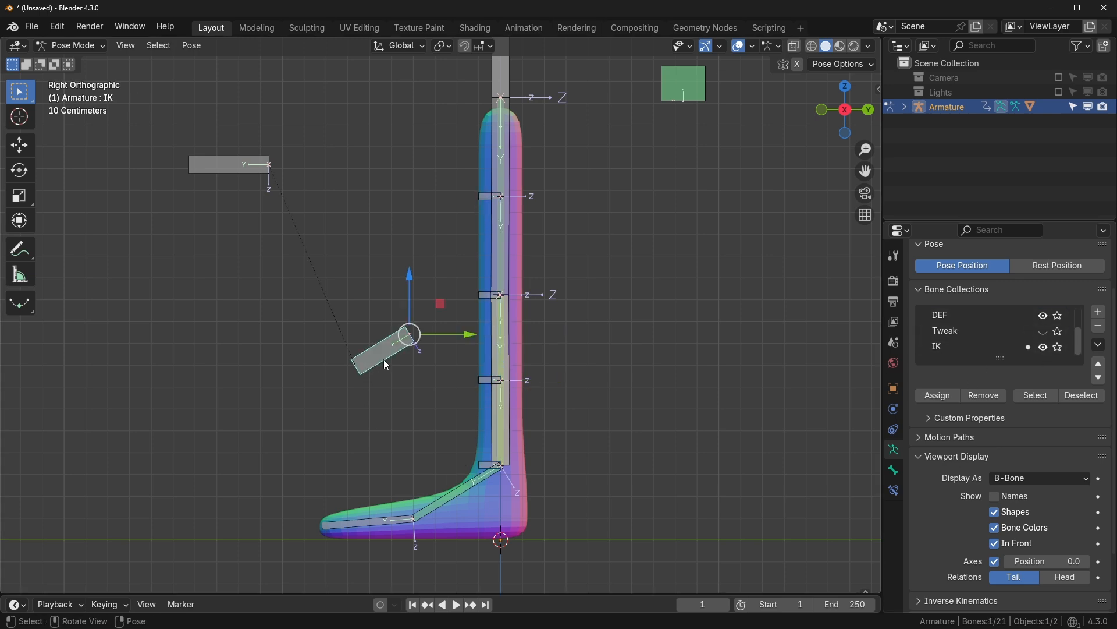
pyautogui.click(223, 166)
pyautogui.keyDown('shift'); pyautogui.click(448, 494); pyautogui.keyUp('shift')
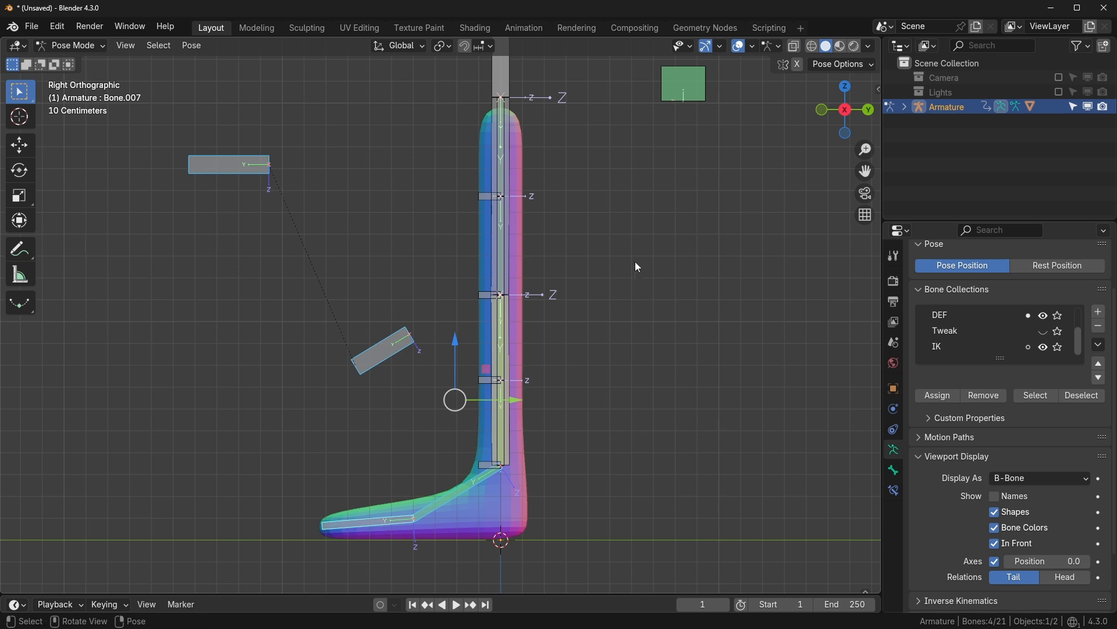
pyautogui.keyDown('shift'); pyautogui.moveTo(635, 260); pyautogui.dragTo(618, 288, button='middle'); pyautogui.keyUp('shift')
pyautogui.keyDown('shift'); pyautogui.click(703, 211); pyautogui.keyUp('shift')
pyautogui.keyDown('shift'); pyautogui.click(514, 150); pyautogui.keyUp('shift')
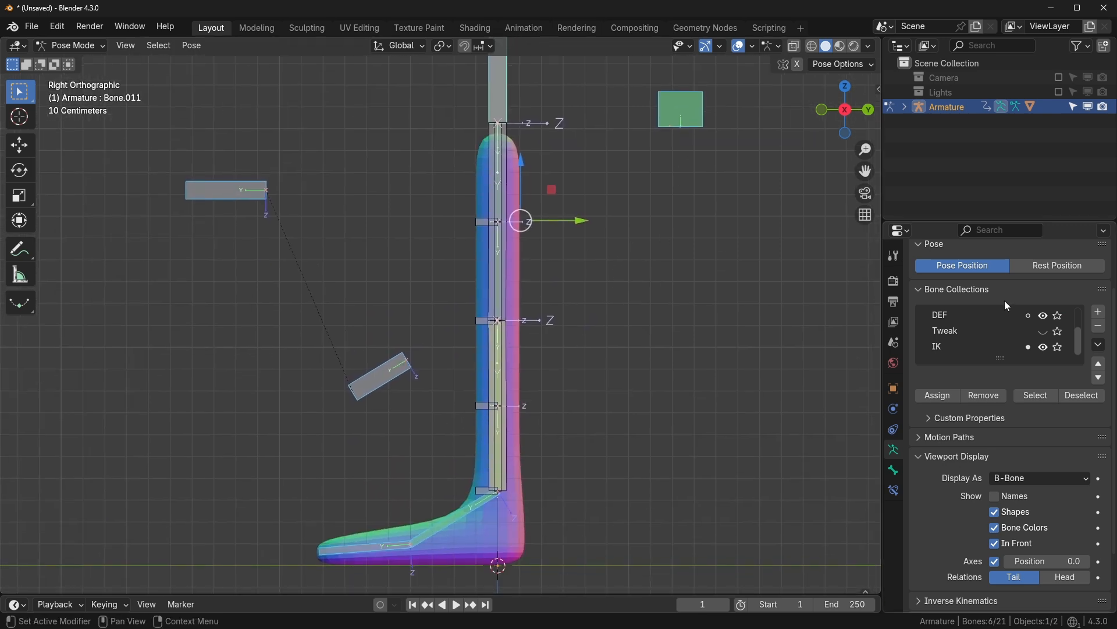
pyautogui.scroll(2, 1001, 332)
pyautogui.click(943, 398)
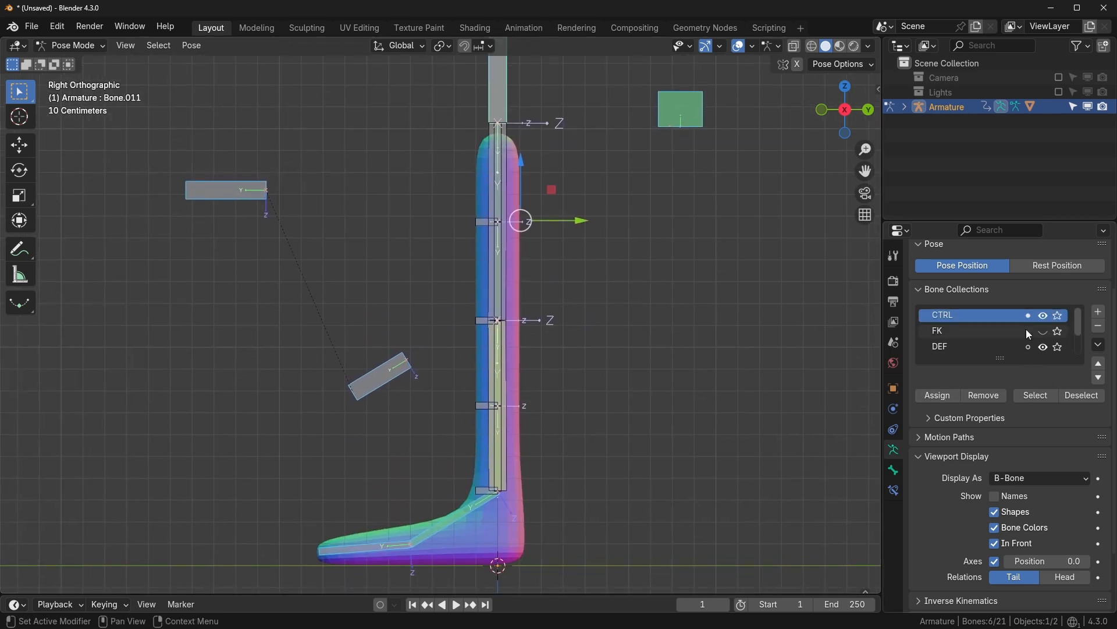
pyautogui.scroll(-2, 1025, 329)
pyautogui.scroll(2, 1028, 330)
pyautogui.click(1058, 315)
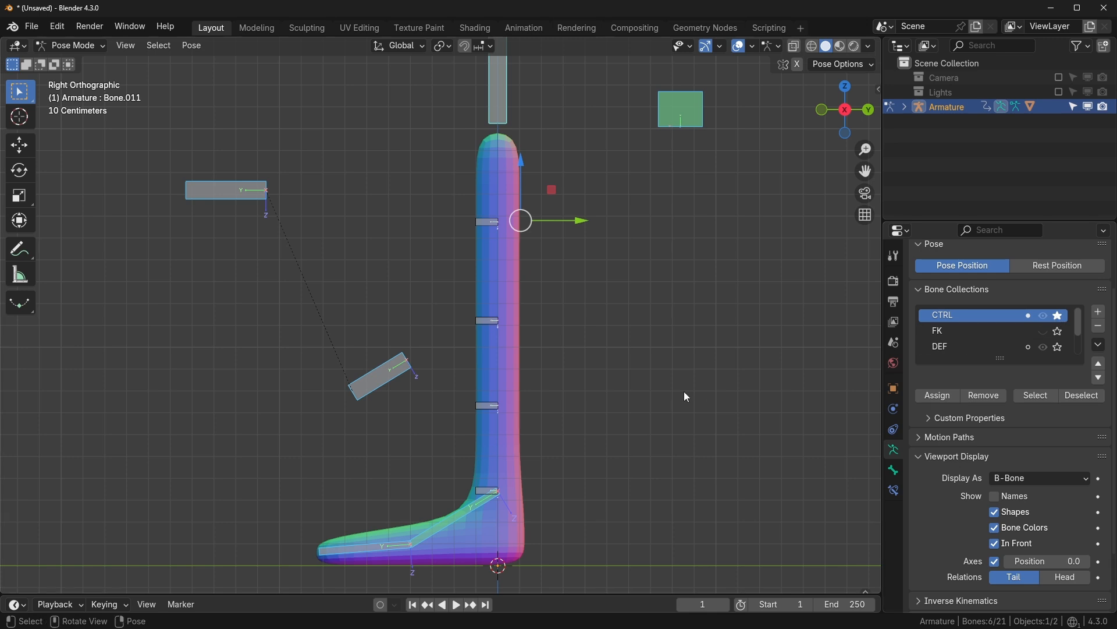
pyautogui.keyDown('shift'); pyautogui.moveTo(683, 391); pyautogui.dragTo(599, 403, button='middle'); pyautogui.keyUp('shift')
pyautogui.keyDown('shift'); pyautogui.moveTo(698, 423); pyautogui.dragTo(558, 451, button='middle'); pyautogui.keyUp('shift')
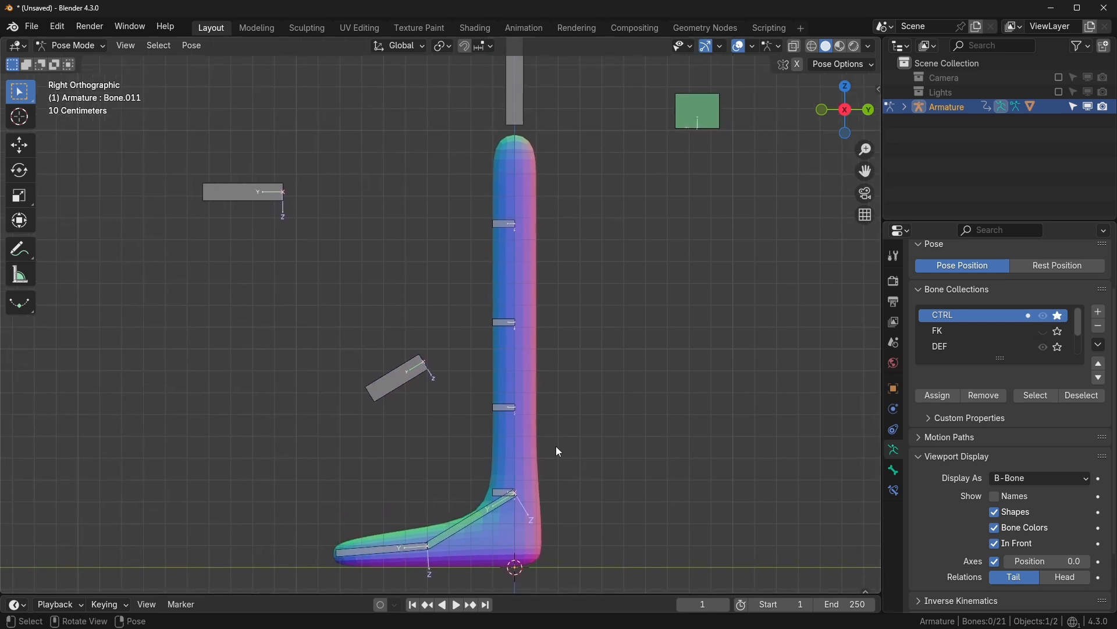
pyautogui.click(484, 513)
pyautogui.press('r')
pyautogui.rightClick(595, 509)
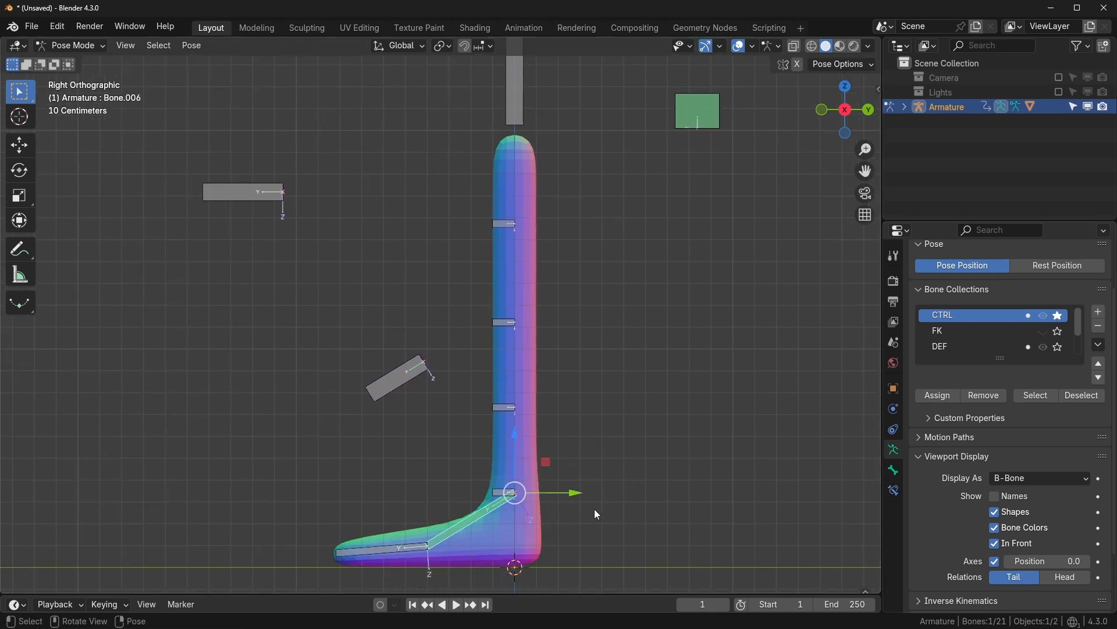
pyautogui.keyDown('shift'); pyautogui.moveTo(594, 509); pyautogui.dragTo(606, 470, button='middle'); pyautogui.keyUp('shift')
pyautogui.click(399, 524)
pyautogui.press('r')
pyautogui.press('Escape')
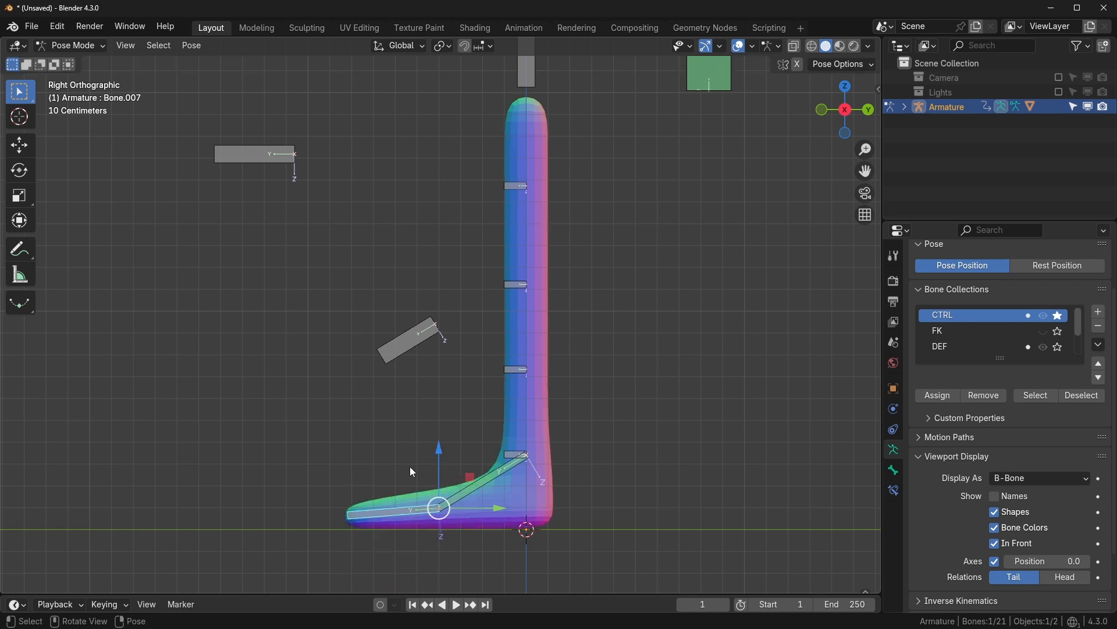
pyautogui.scroll(-1, 718, 156)
pyautogui.click(682, 108)
pyautogui.hotkey('alt', 'g')
pyautogui.scroll(1, 477, 394)
pyautogui.keyDown('shift'); pyautogui.moveTo(478, 394); pyautogui.dragTo(493, 416, button='middle'); pyautogui.keyUp('shift')
pyautogui.click(380, 401)
pyautogui.press('r')
pyautogui.press('Escape')
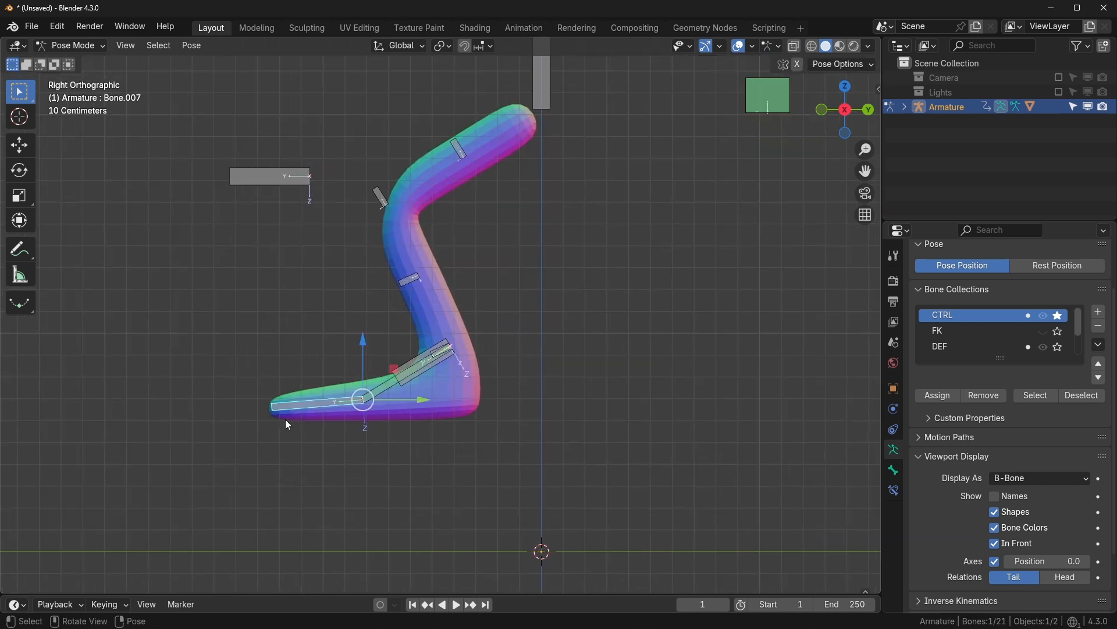
pyautogui.press('r')
pyautogui.press('Escape')
pyautogui.press('r')
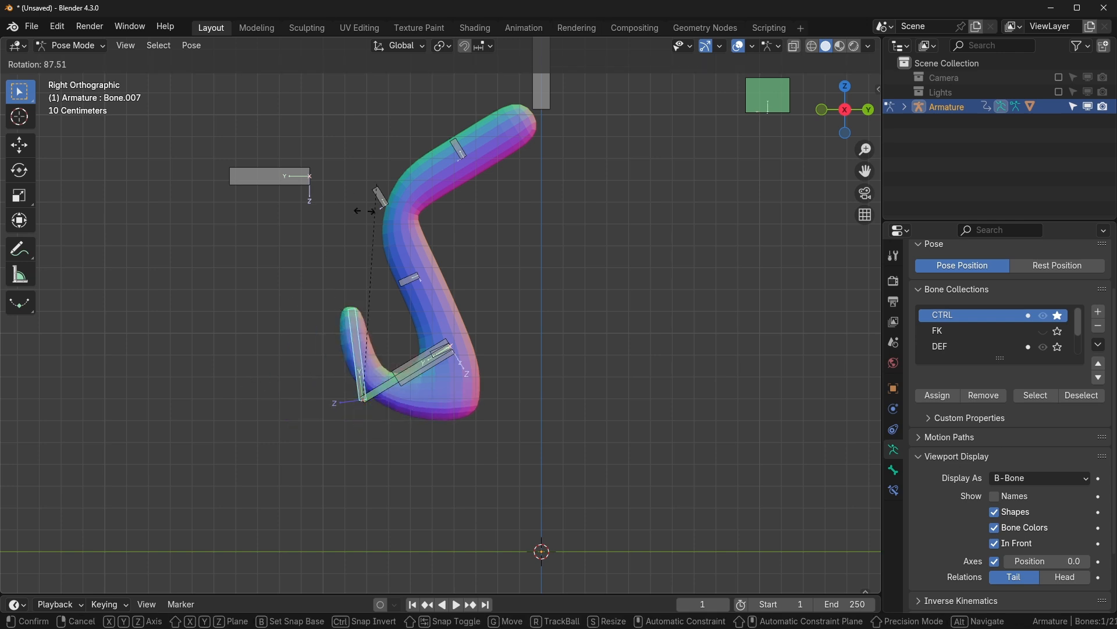
pyautogui.press('Escape')
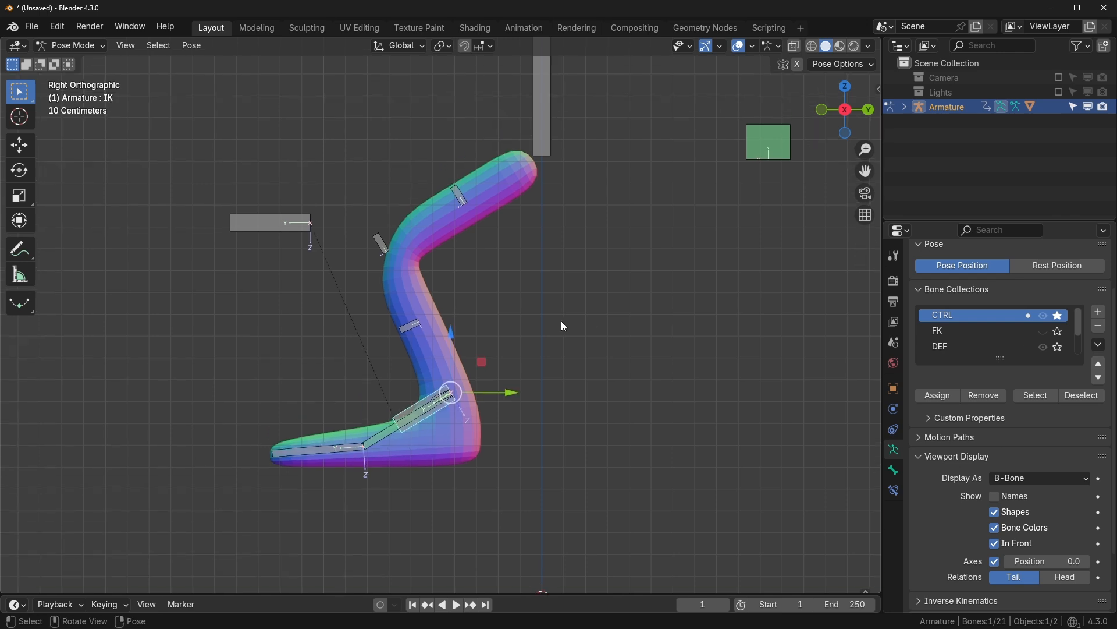
pyautogui.press('g')
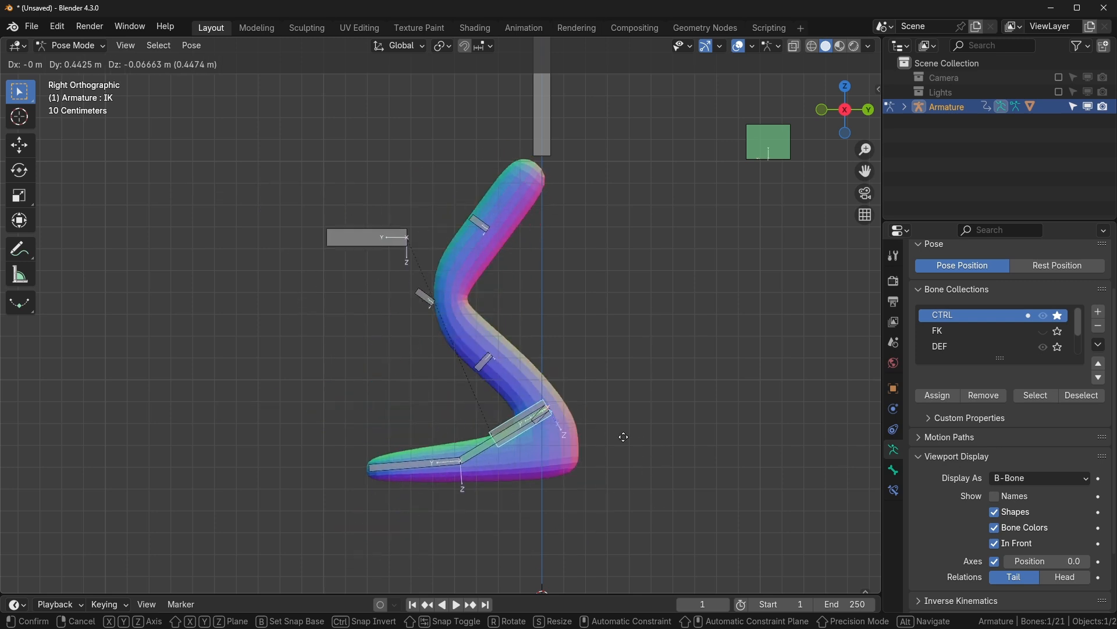
pyautogui.click(509, 436)
pyautogui.moveTo(510, 441); pyautogui.dragTo(570, 478, button='middle')
pyautogui.click(380, 298)
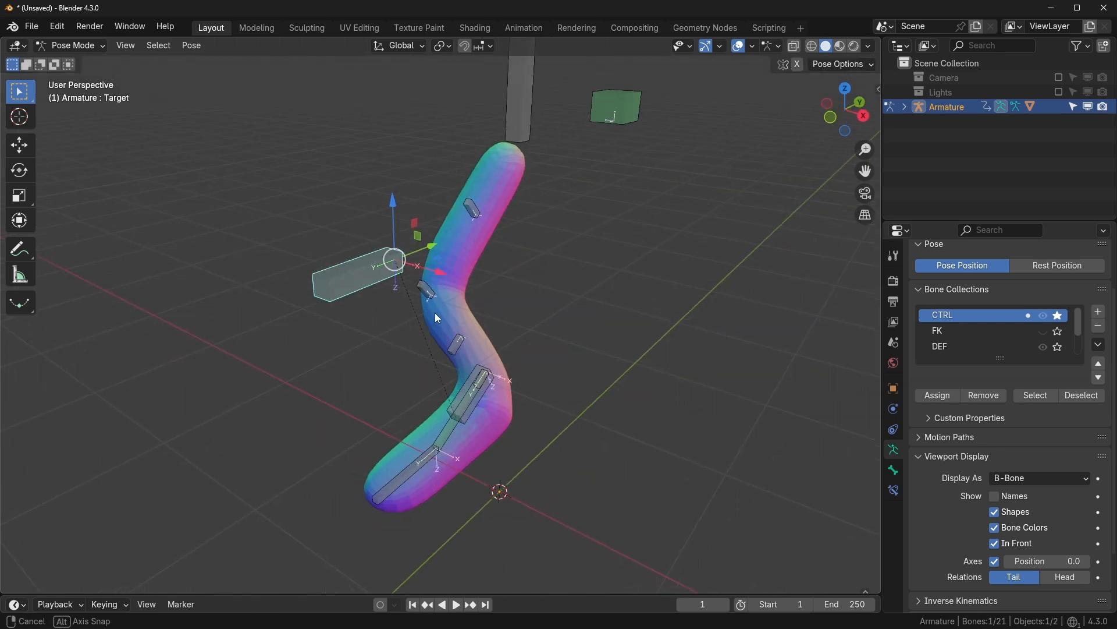
pyautogui.press('g')
pyautogui.rightClick(500, 349)
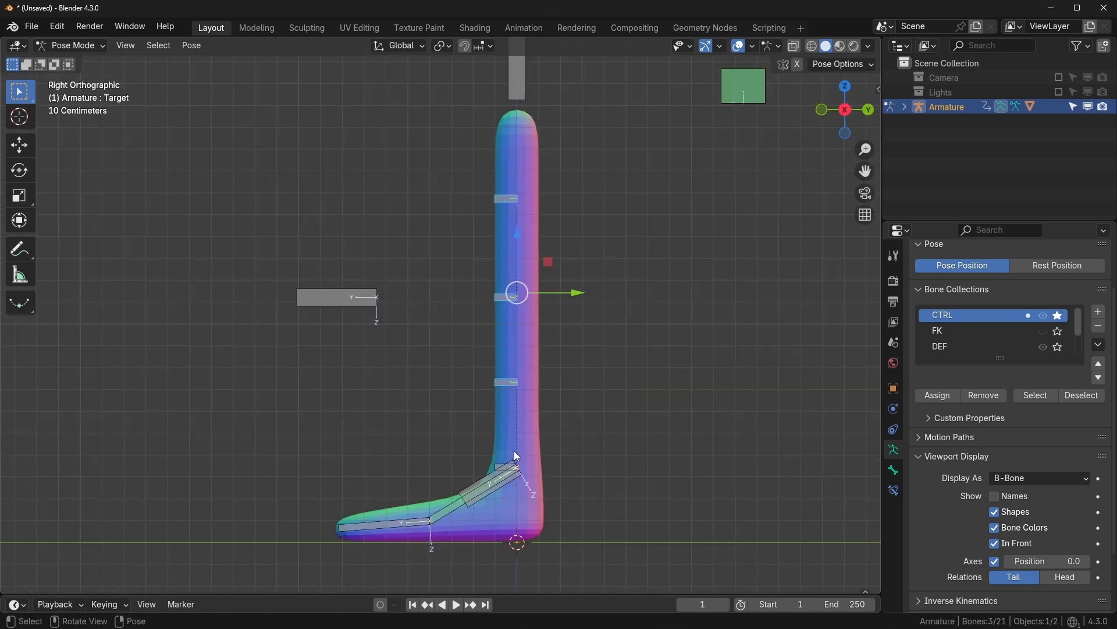
pyautogui.keyDown('shift'); pyautogui.click(497, 462); pyautogui.keyUp('shift')
pyautogui.press('g')
pyautogui.rightClick(575, 435)
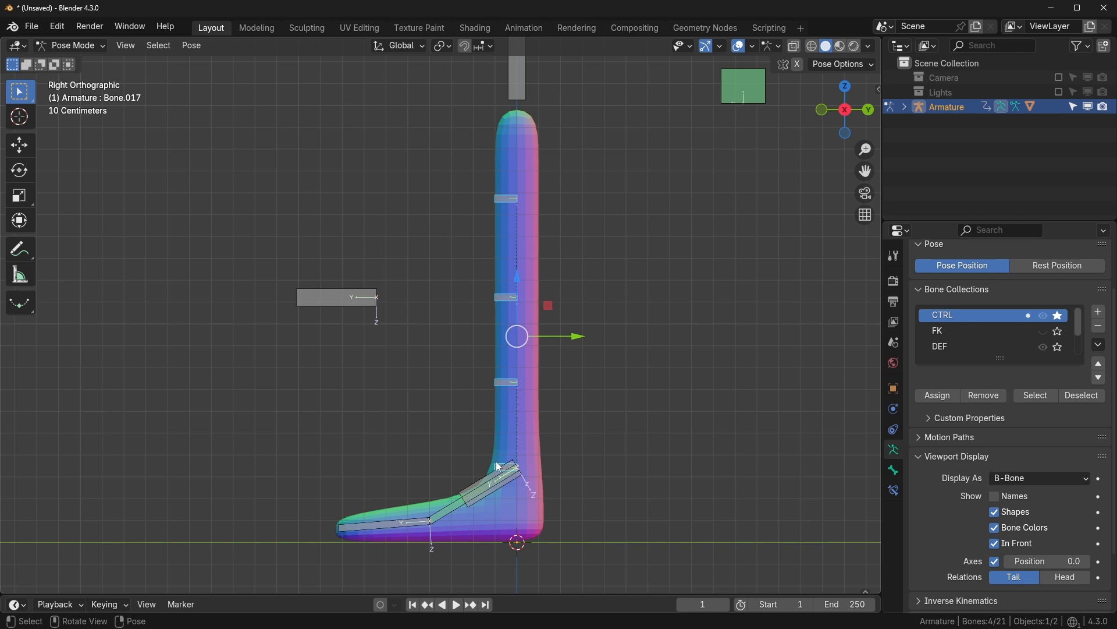
pyautogui.press('g')
pyautogui.rightClick(515, 402)
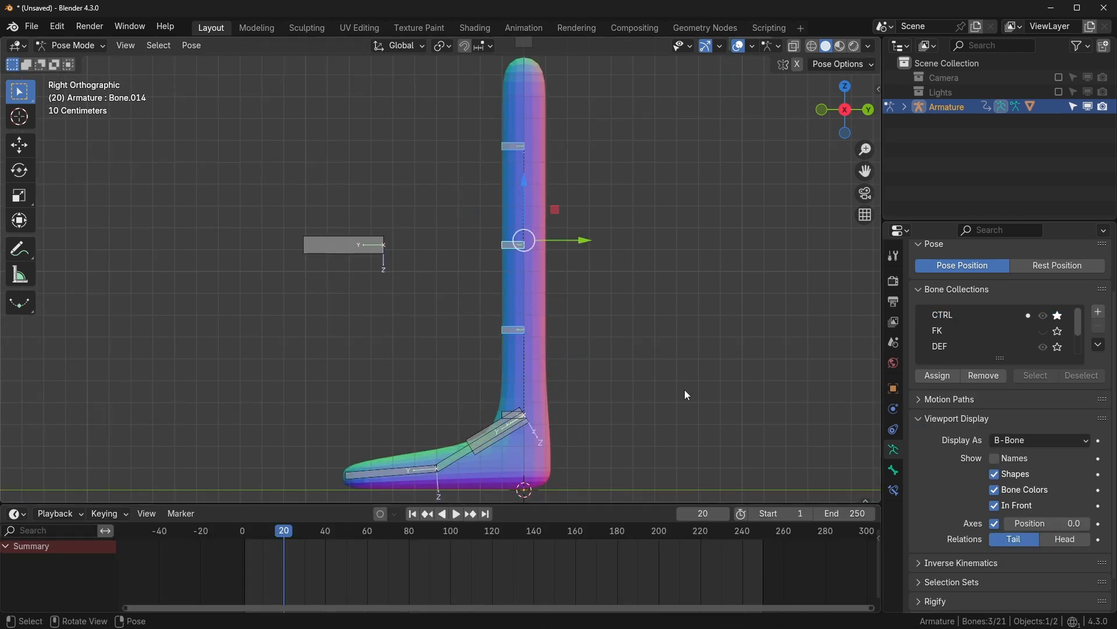
# - Key the leg bent along Y at frame 0 and bent the opposite way at frame 20
pyautogui.hotkey('ctrl', 'z')
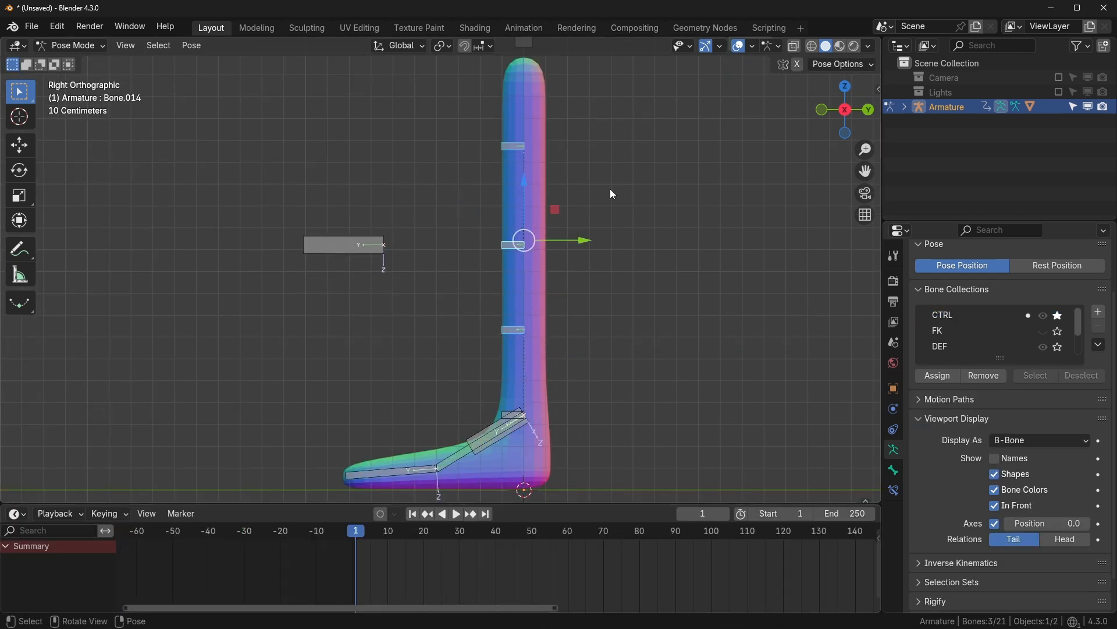
pyautogui.scroll(2, 501, 543)
pyautogui.press('Left')
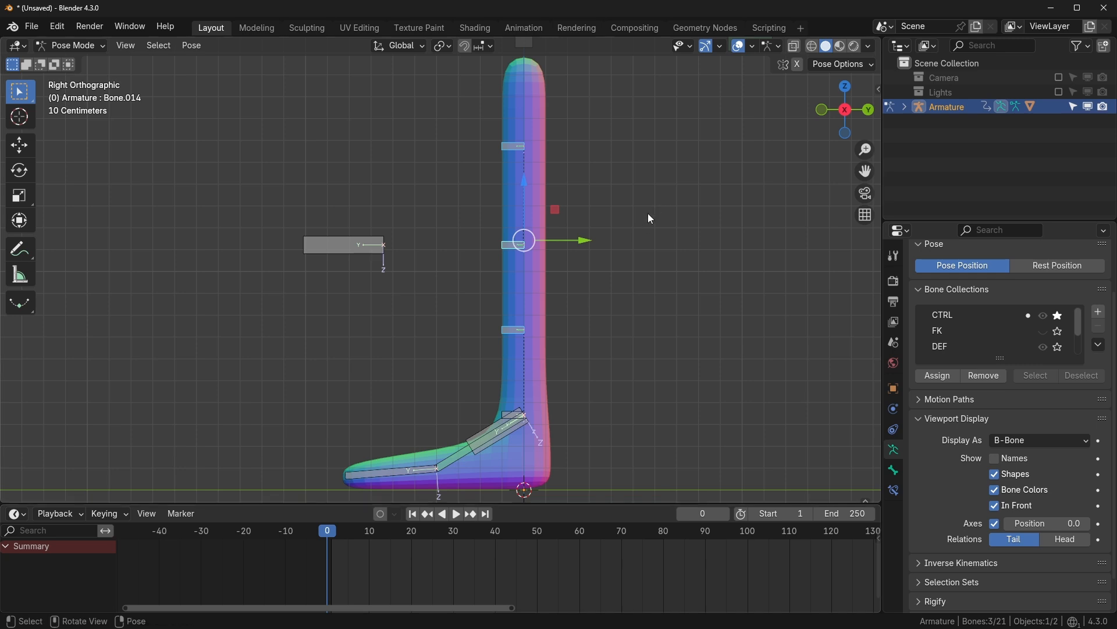
pyautogui.press('g')
pyautogui.press('y')
pyautogui.click(522, 257)
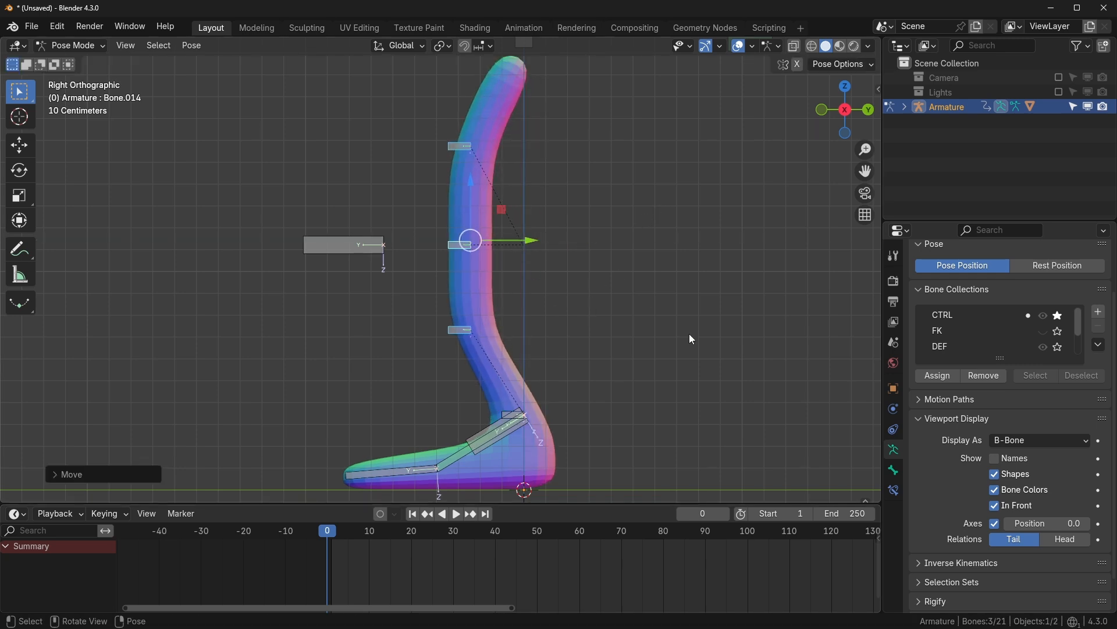
pyautogui.press('i')
pyautogui.press('space')
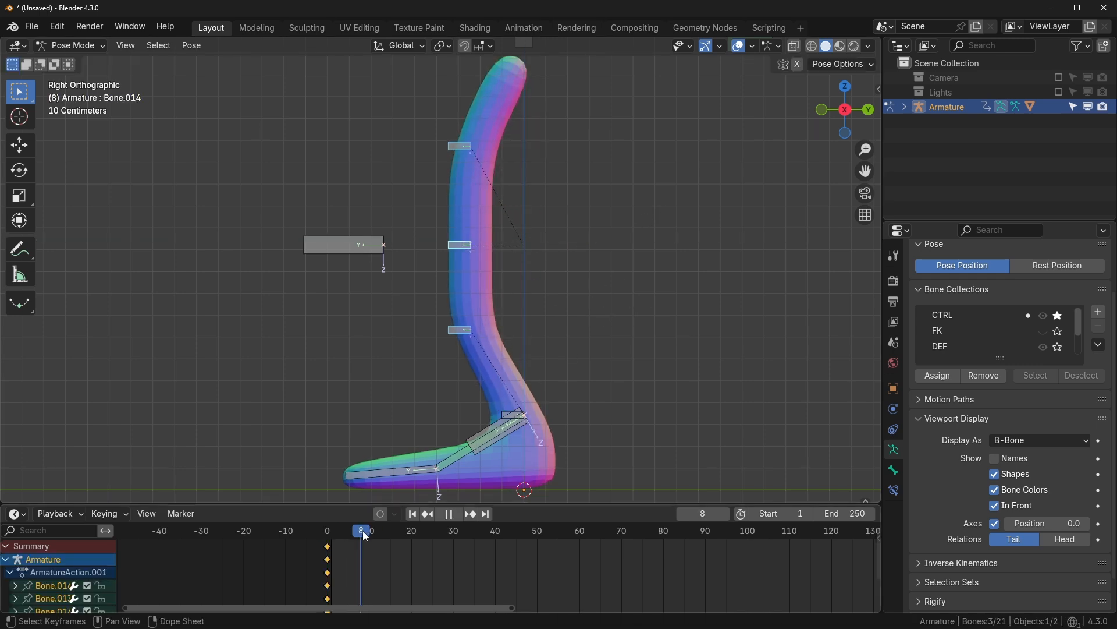
pyautogui.press('space')
pyautogui.moveTo(530, 246); pyautogui.dragTo(655, 248)
pyautogui.press('i')
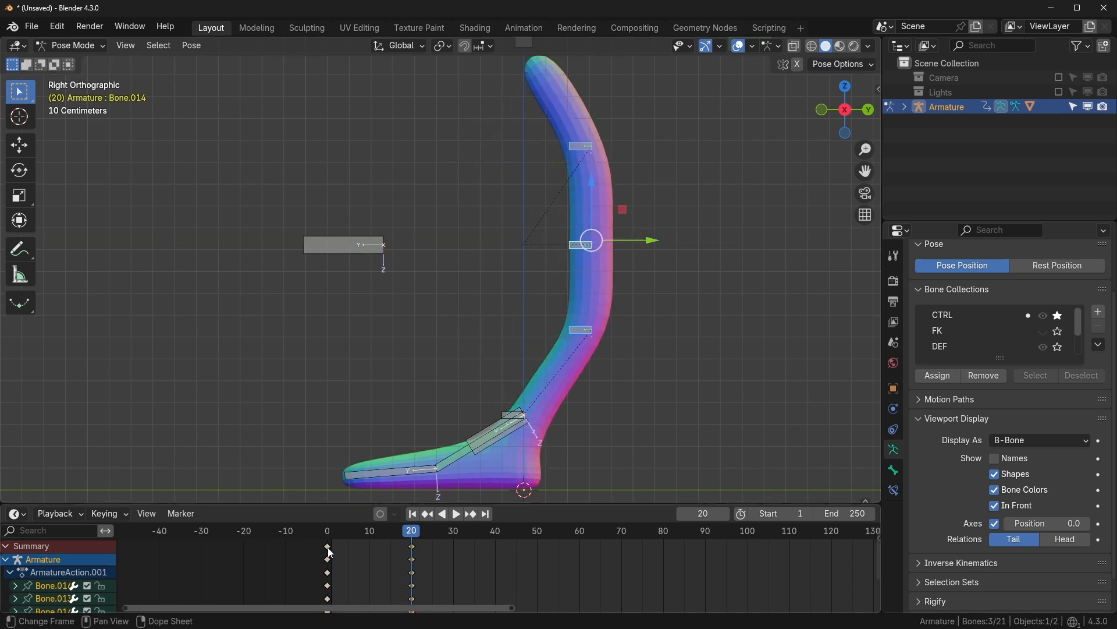
# - Duplicate the frame-0 keys to frame 40 and make the curves cyclic
pyautogui.hotkey('shift', 'd')
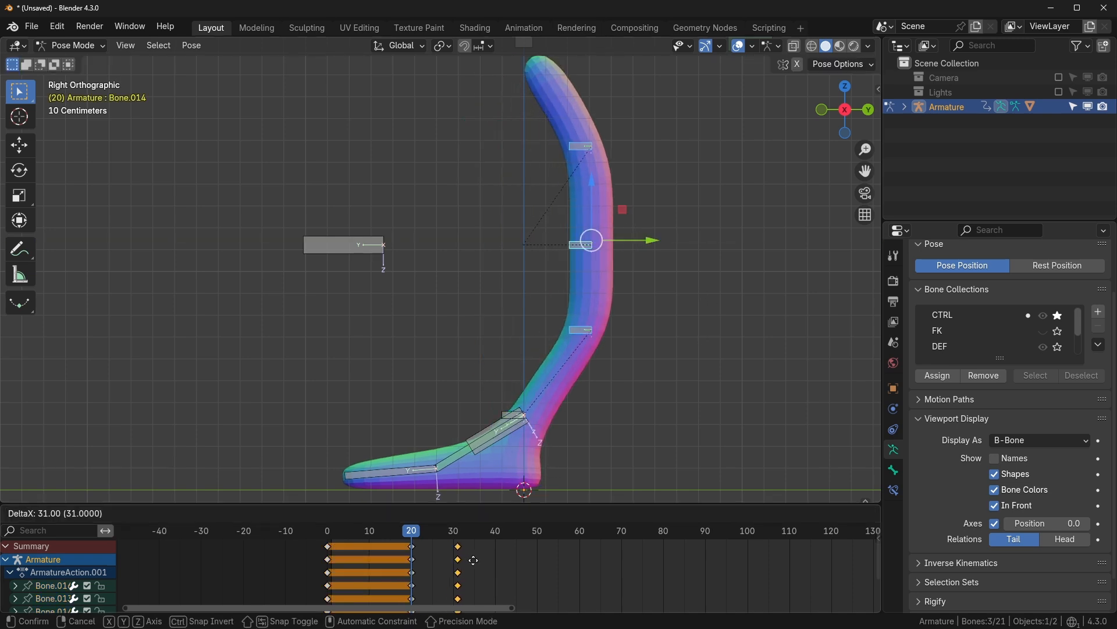
pyautogui.click(508, 561)
pyautogui.moveTo(413, 530); pyautogui.dragTo(453, 559)
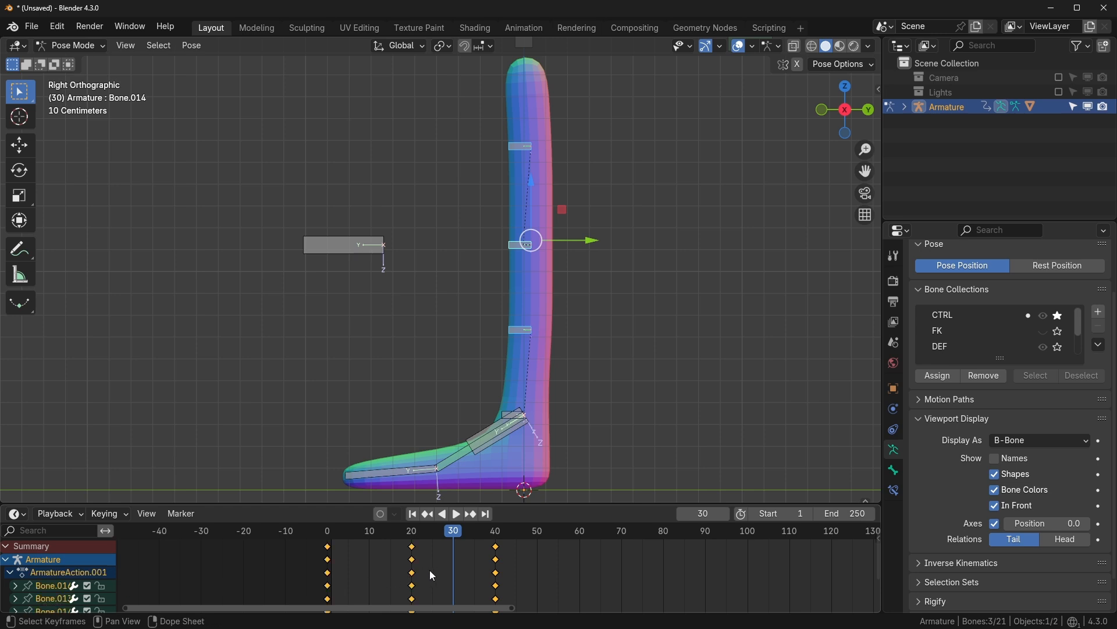
pyautogui.hotkey('shift', 'e')
pyautogui.click(364, 569)
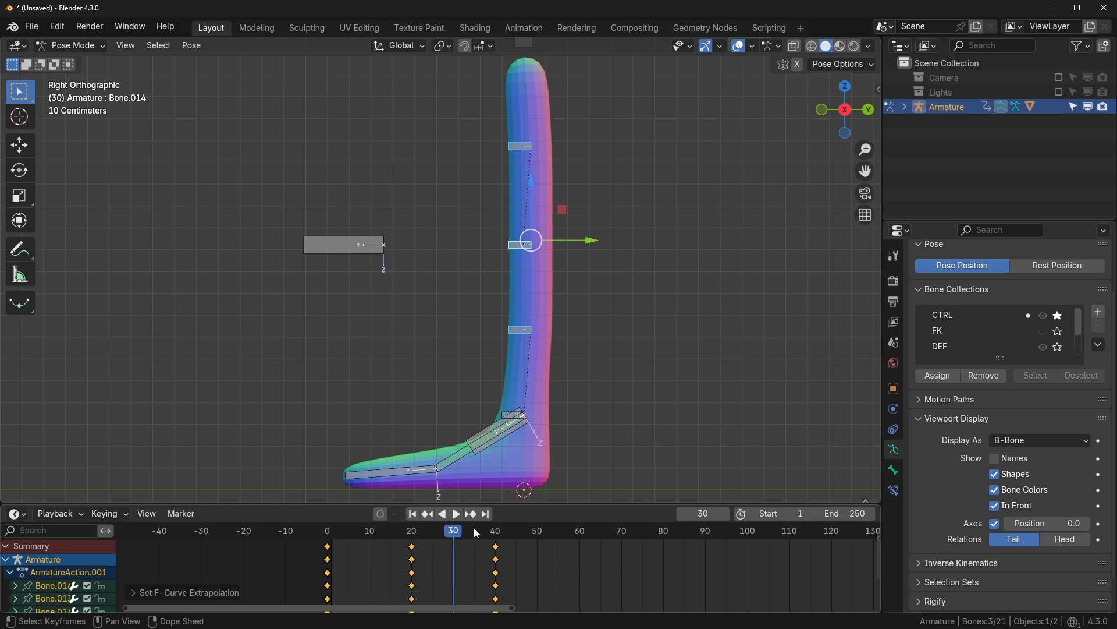
pyautogui.press('space')
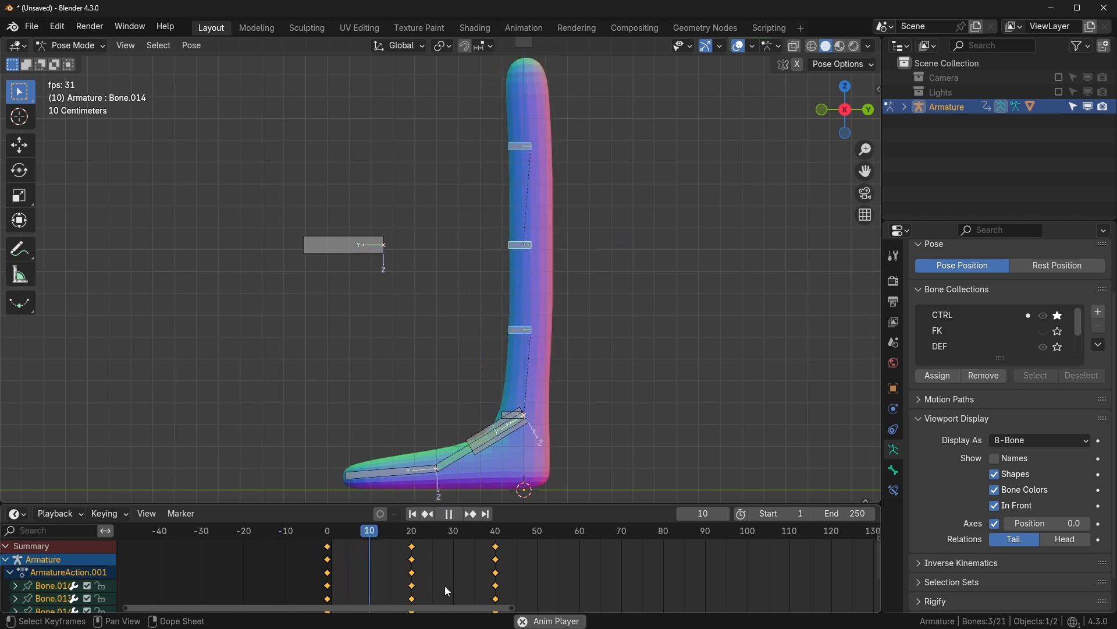
pyautogui.press('space')
# - Shift two bones' keyframes 5 frames later, and the middle leg bone's 5 more
pyautogui.moveTo(492, 530); pyautogui.dragTo(403, 552)
pyautogui.moveTo(668, 207); pyautogui.dragTo(479, 344)
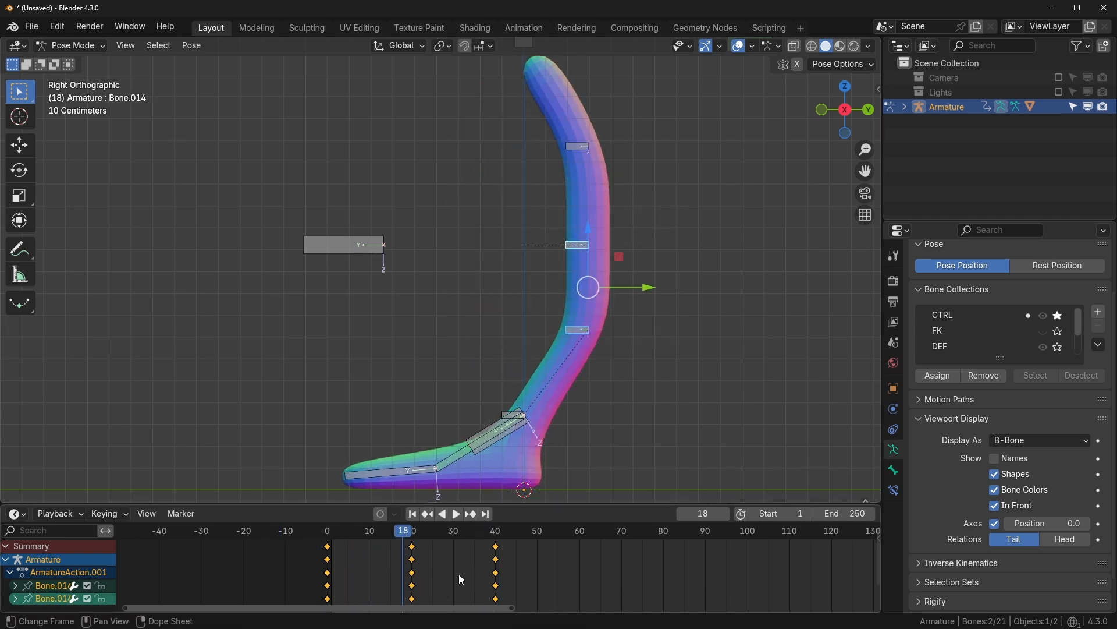
pyautogui.press('g')
pyautogui.press('5')
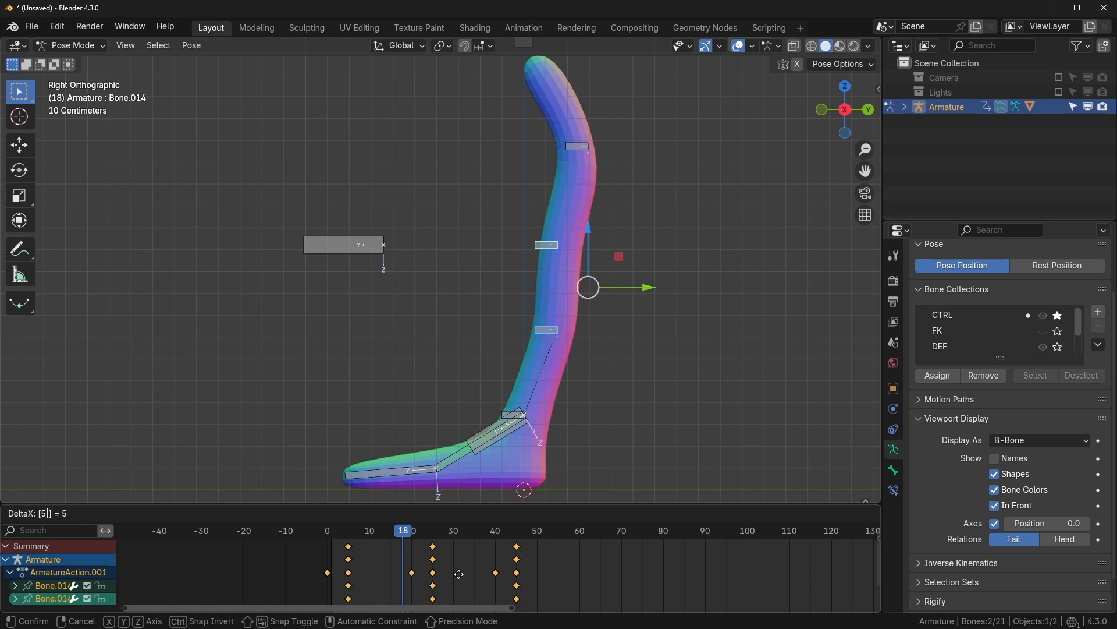
pyautogui.click(458, 574)
pyautogui.click(547, 330)
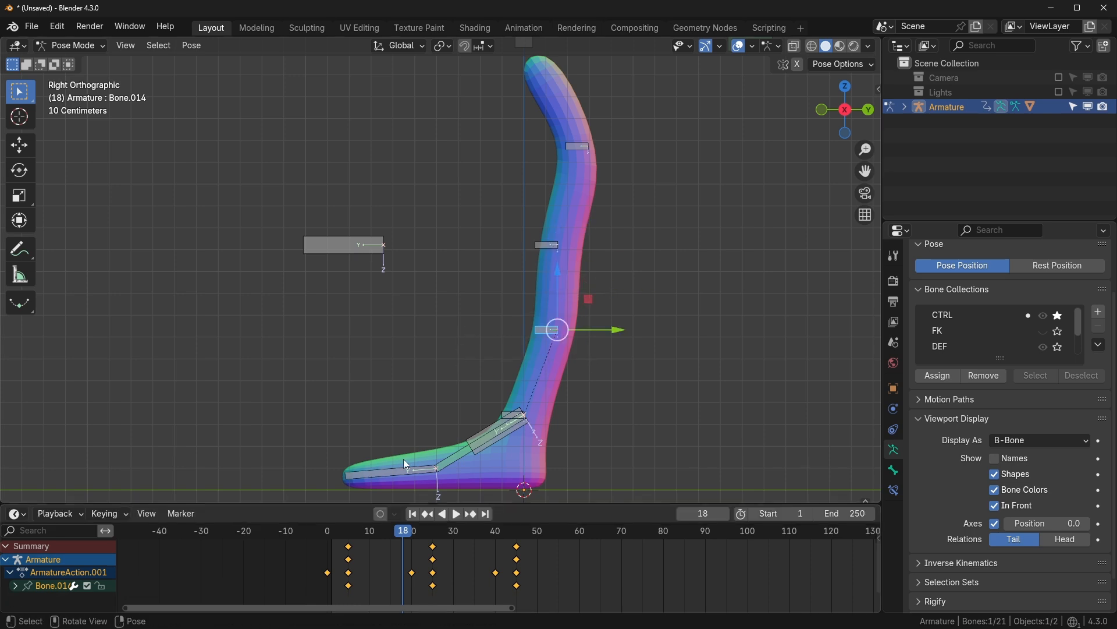
pyautogui.press('g')
pyautogui.press('5')
pyautogui.click(446, 545)
pyautogui.moveTo(397, 531)
pyautogui.mouseDown()
pyautogui.moveTo(334, 532)
pyautogui.moveTo(397, 546)
pyautogui.mouseUp()
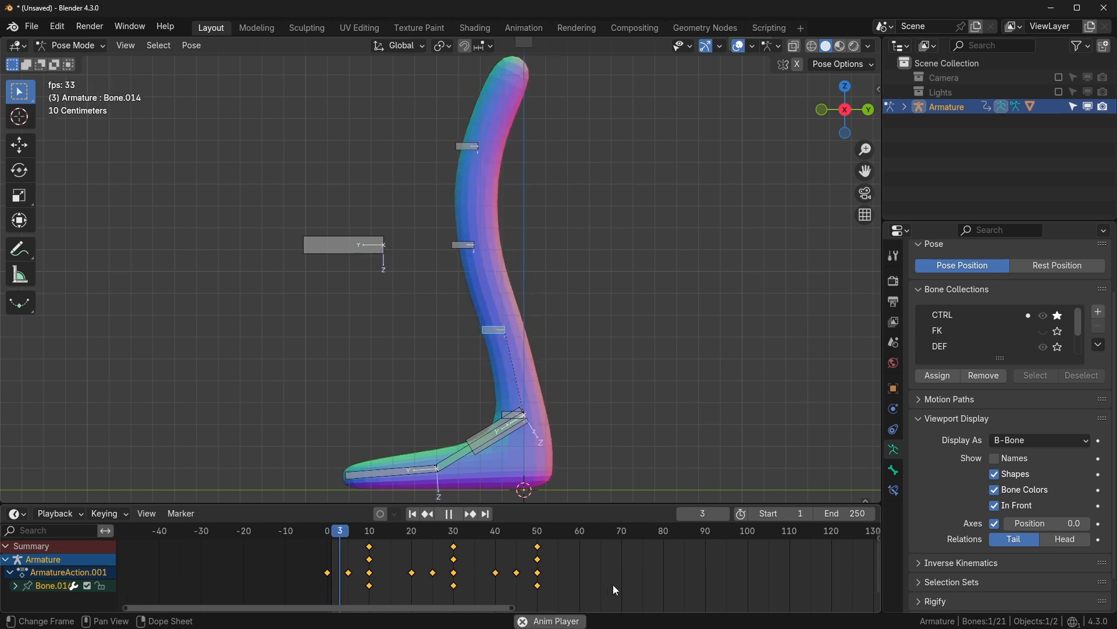
pyautogui.click(472, 432)
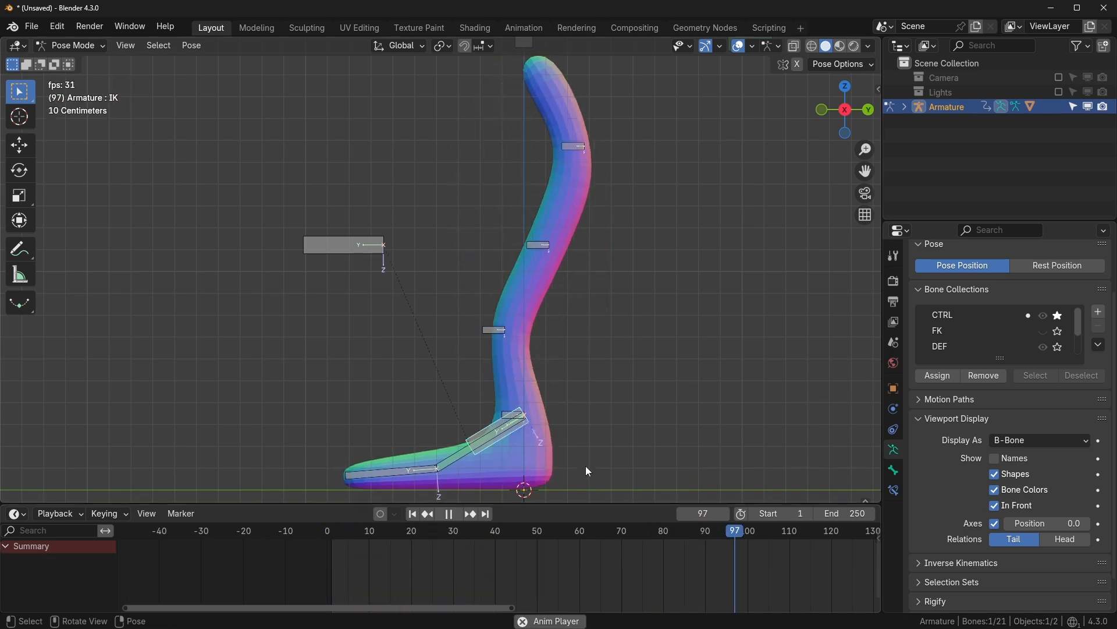
# - Try dragging the IK bone during the loop, cancel both moves, and stop playback at frame 91
pyautogui.press('g')
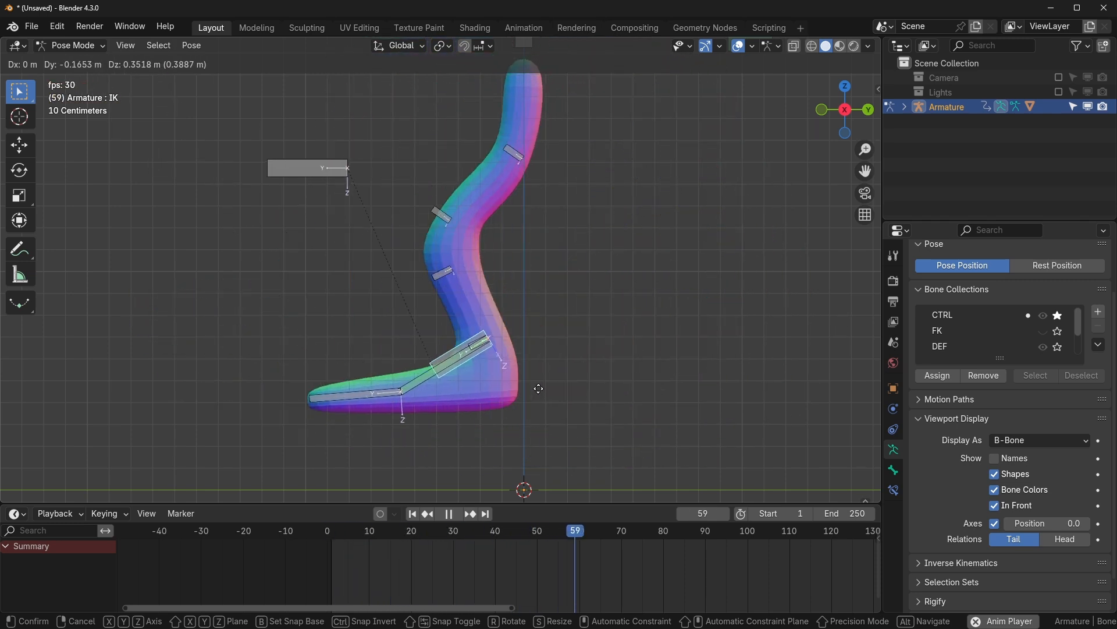
pyautogui.rightClick(484, 410)
pyautogui.scroll(-5, 493, 387)
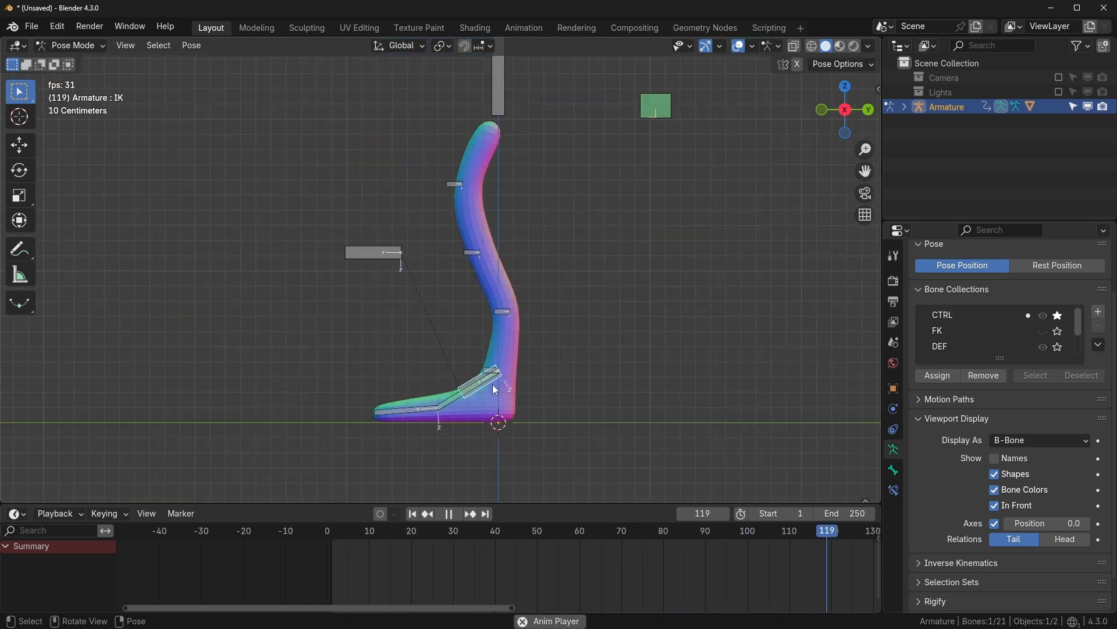
pyautogui.press('g')
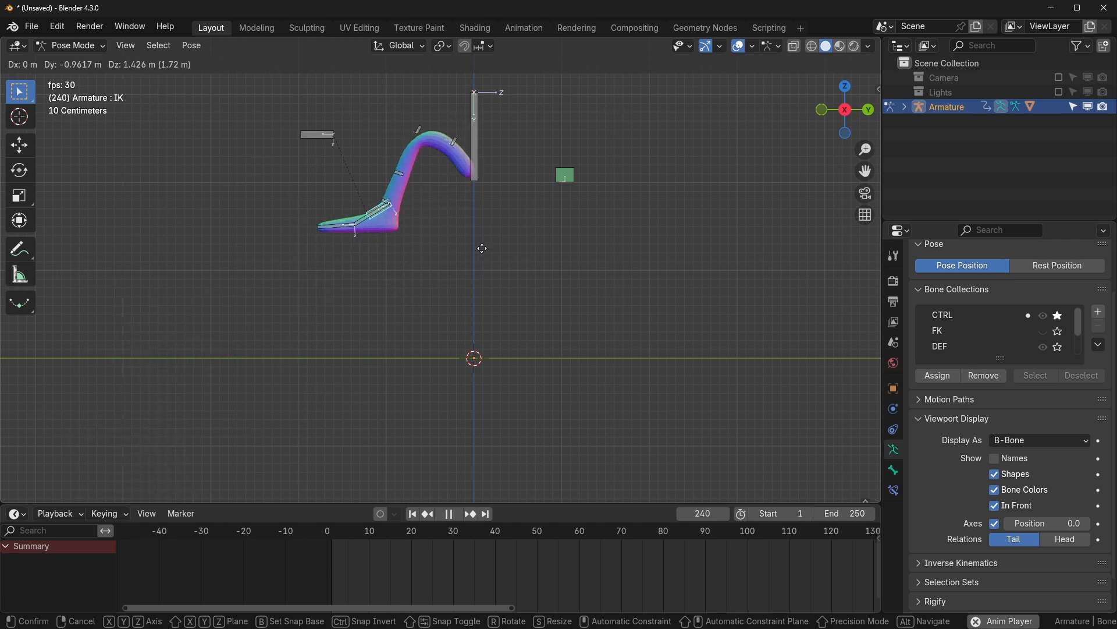
pyautogui.rightClick(537, 328)
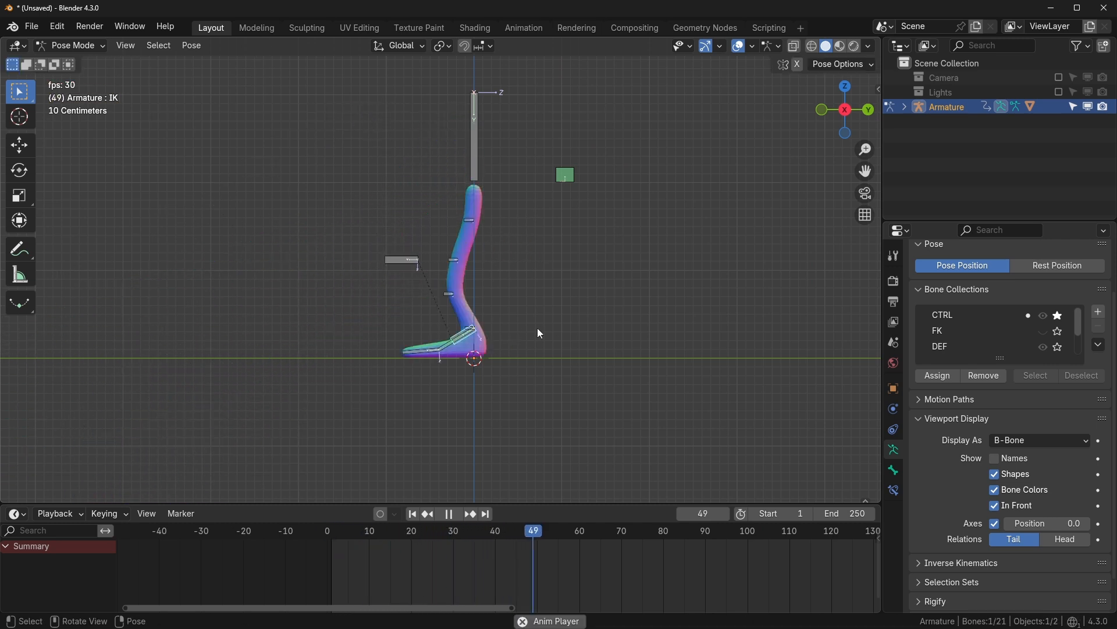
pyautogui.scroll(3, 546, 381)
pyautogui.keyDown('shift'); pyautogui.moveTo(544, 381); pyautogui.dragTo(548, 352, button='middle'); pyautogui.keyUp('shift')
pyautogui.scroll(2, 561, 342)
pyautogui.press('space')
# - Box-select two leg control bones and shift their keyframes 5 frames later
pyautogui.scroll(-2, 547, 324)
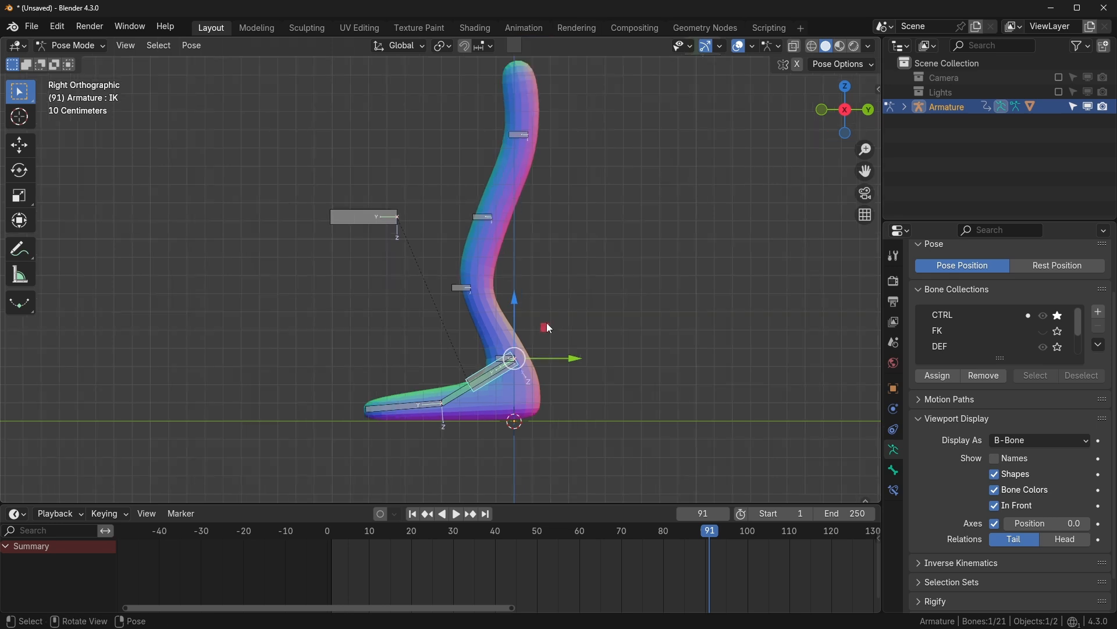
pyautogui.keyDown('shift'); pyautogui.moveTo(505, 186); pyautogui.dragTo(470, 222, button='middle'); pyautogui.keyUp('shift')
pyautogui.moveTo(469, 248); pyautogui.dragTo(400, 323)
pyautogui.keyDown('shift'); pyautogui.moveTo(511, 300); pyautogui.dragTo(507, 263, button='middle'); pyautogui.keyUp('shift')
pyautogui.scroll(1, 507, 263)
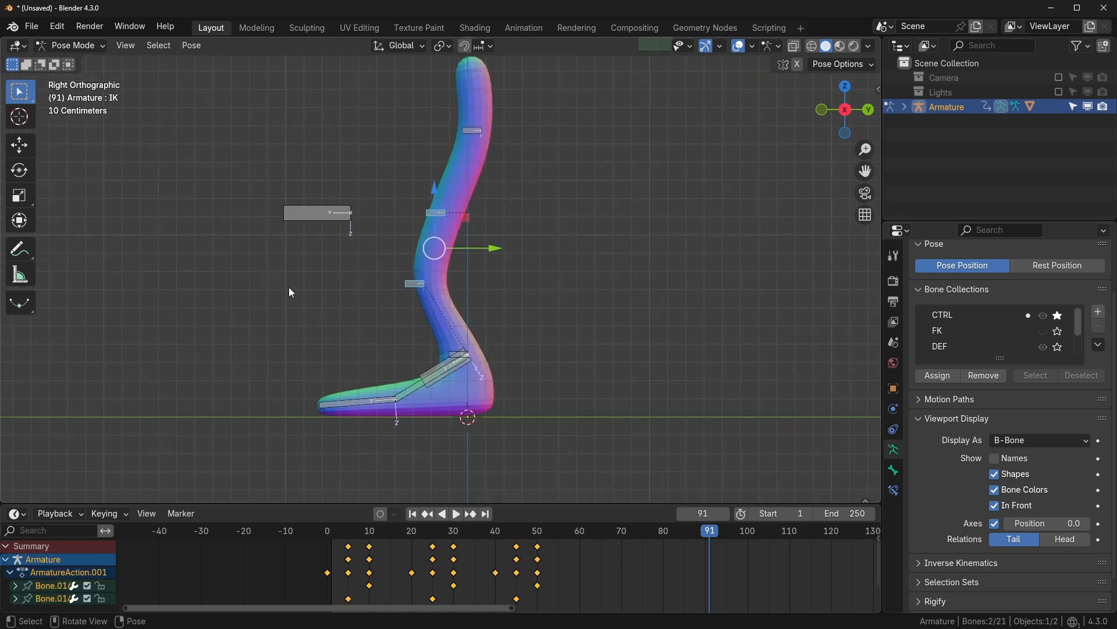
pyautogui.write('g5')
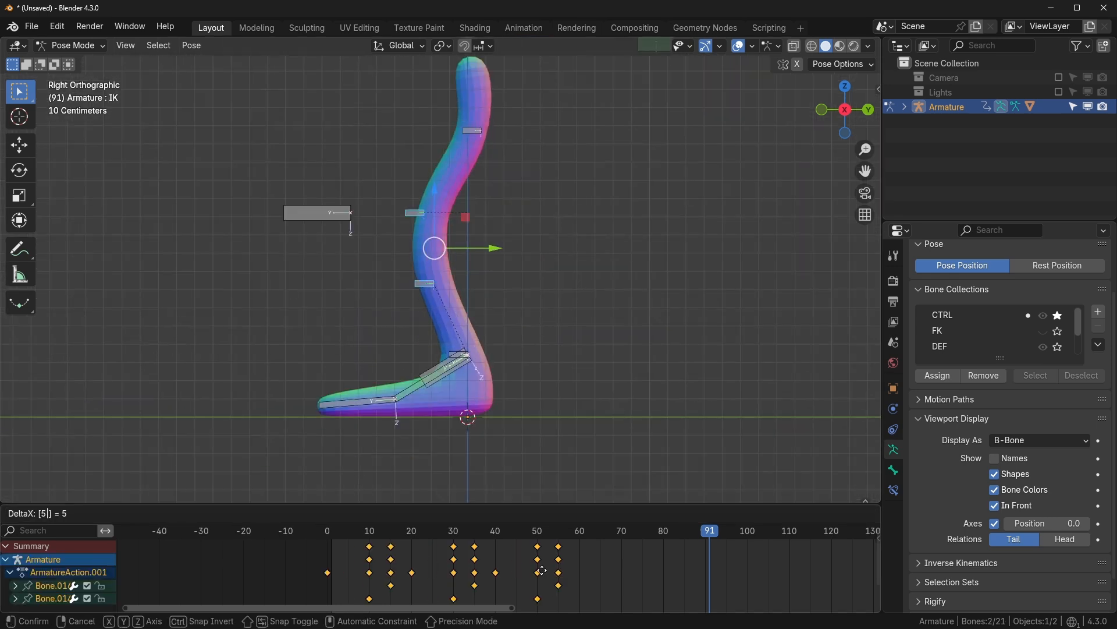
pyautogui.press('Return')
# - Shift one leg control bone's keyframes 5 frames later, undoing an accidental bone move
pyautogui.click(448, 301)
pyautogui.write('gx5')
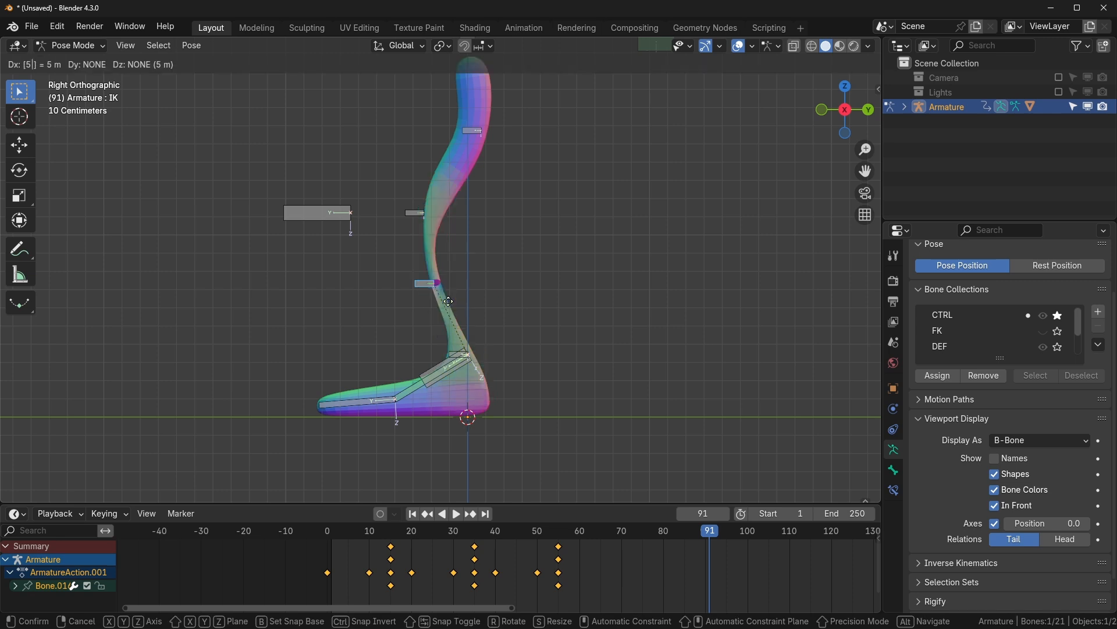
pyautogui.press('Escape')
pyautogui.hotkey('ctrl', 'z')
pyautogui.hotkey('ctrl', 'z')
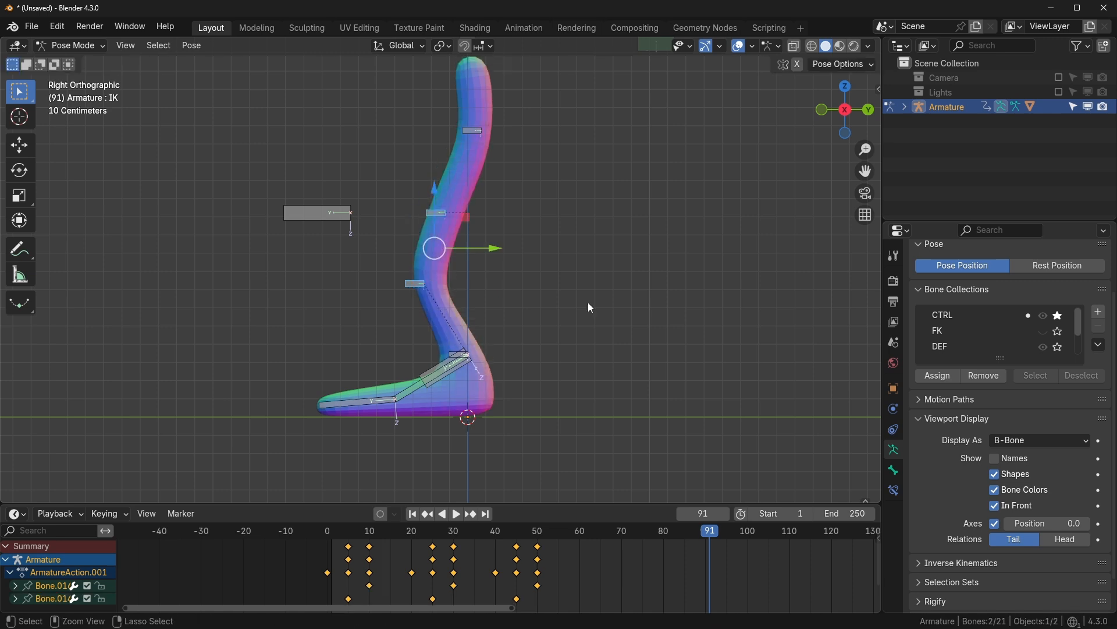
pyautogui.write('g5')
pyautogui.press('Return')
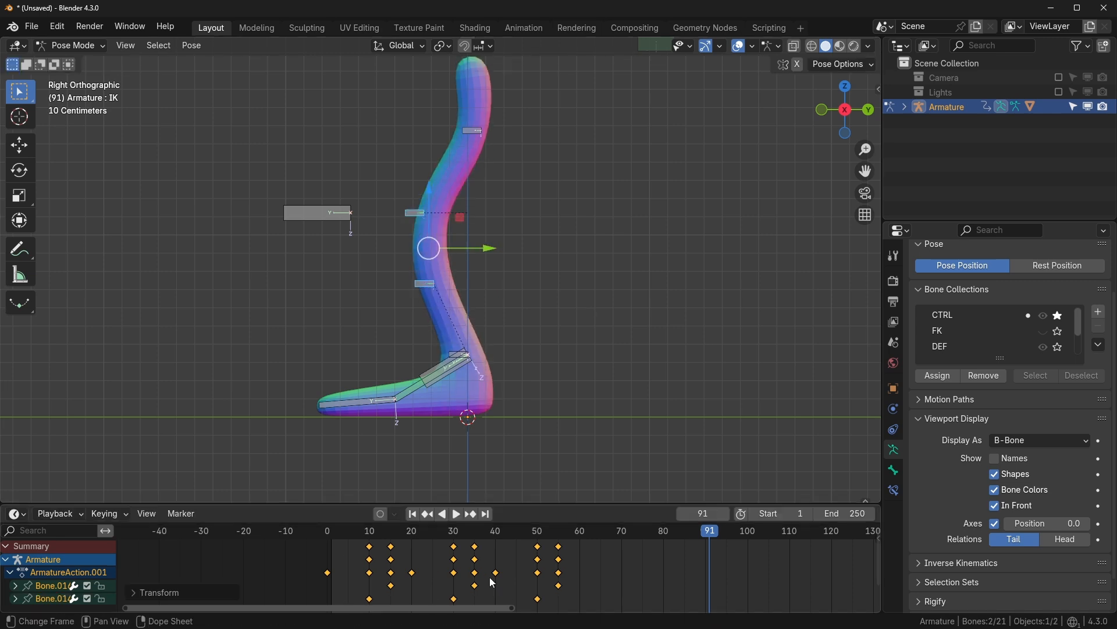
# - Move another control bone's keys to frames 20, 40 and 60, then replay from the start
pyautogui.moveTo(357, 321); pyautogui.dragTo(456, 270)
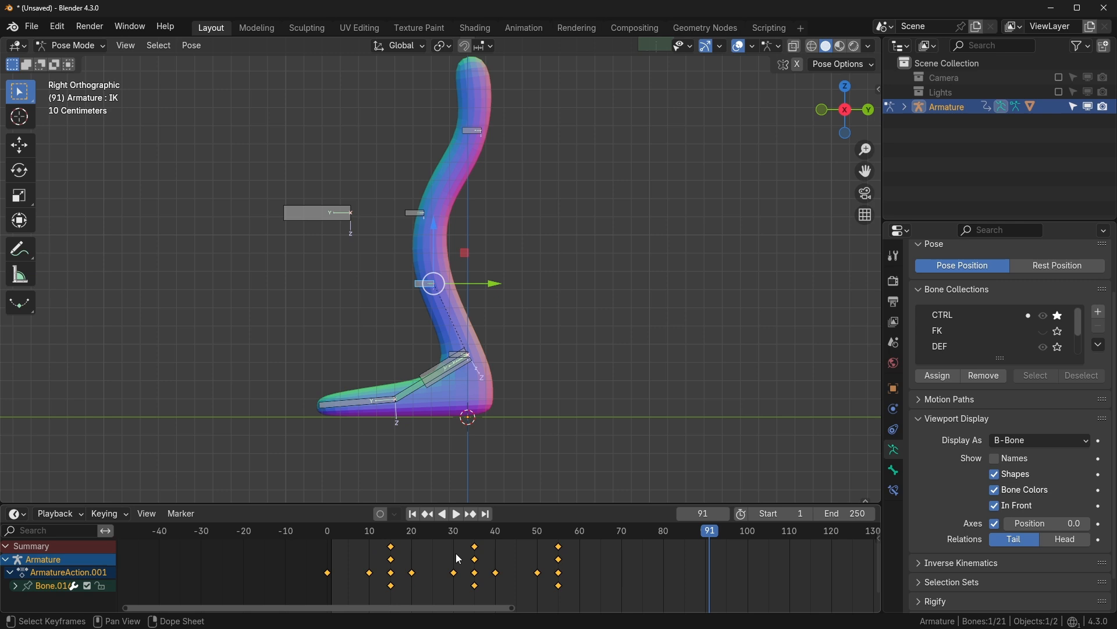
pyautogui.write('g5')
pyautogui.press('Return')
pyautogui.hotkey('shift', 'Left')
pyautogui.press('space')
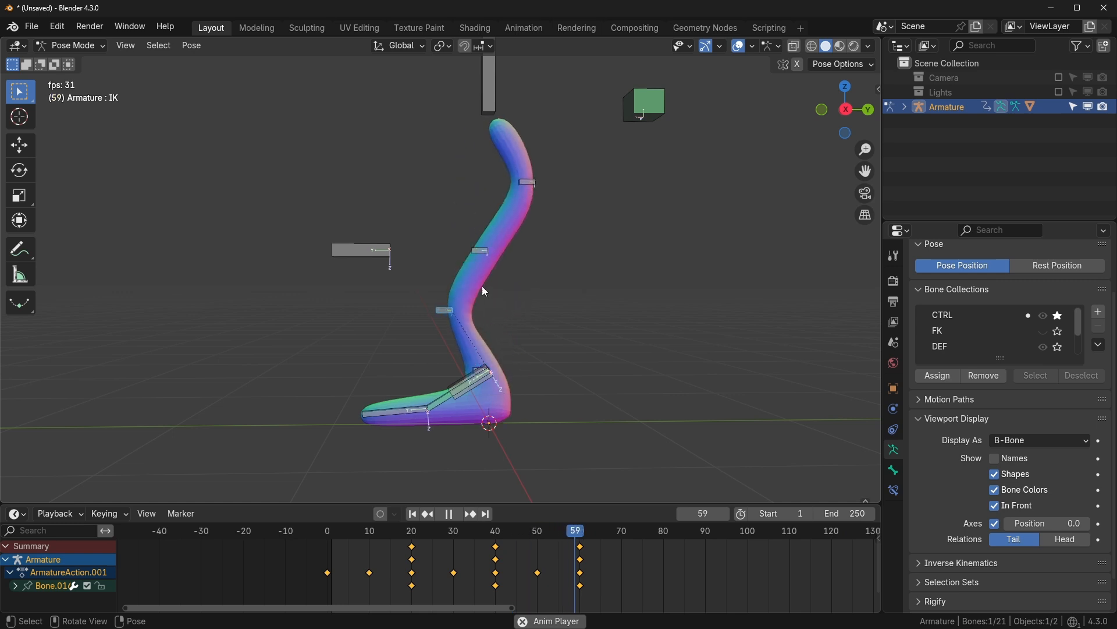
# - Make the DEF bones visible and box-select the four upper deform bones
pyautogui.click(1043, 330)
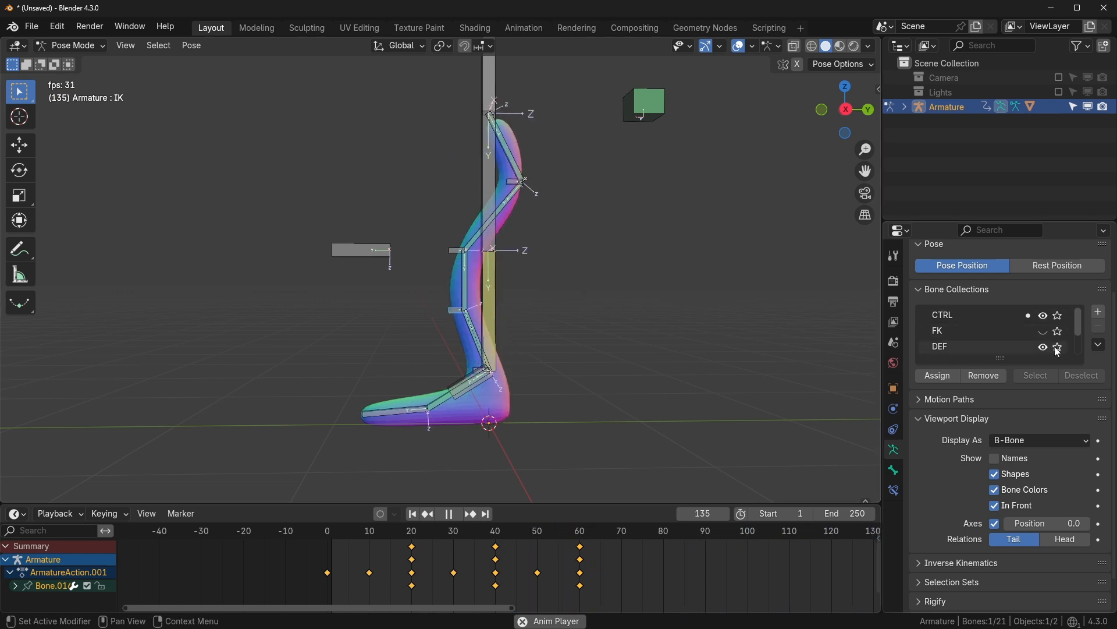
pyautogui.scroll(-1, 1051, 329)
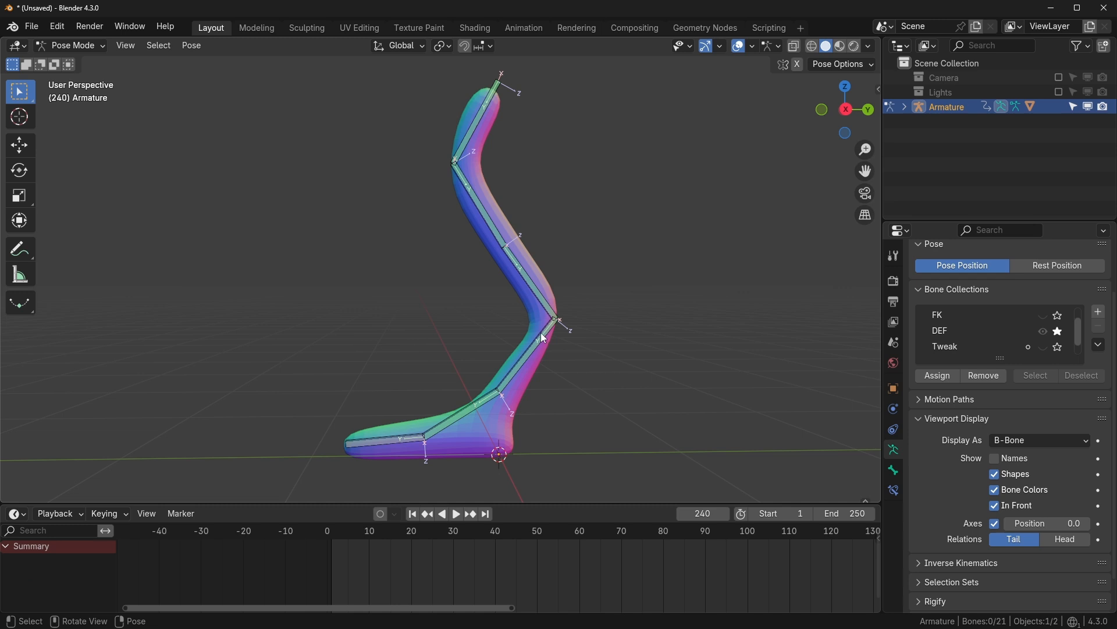
pyautogui.click(478, 194)
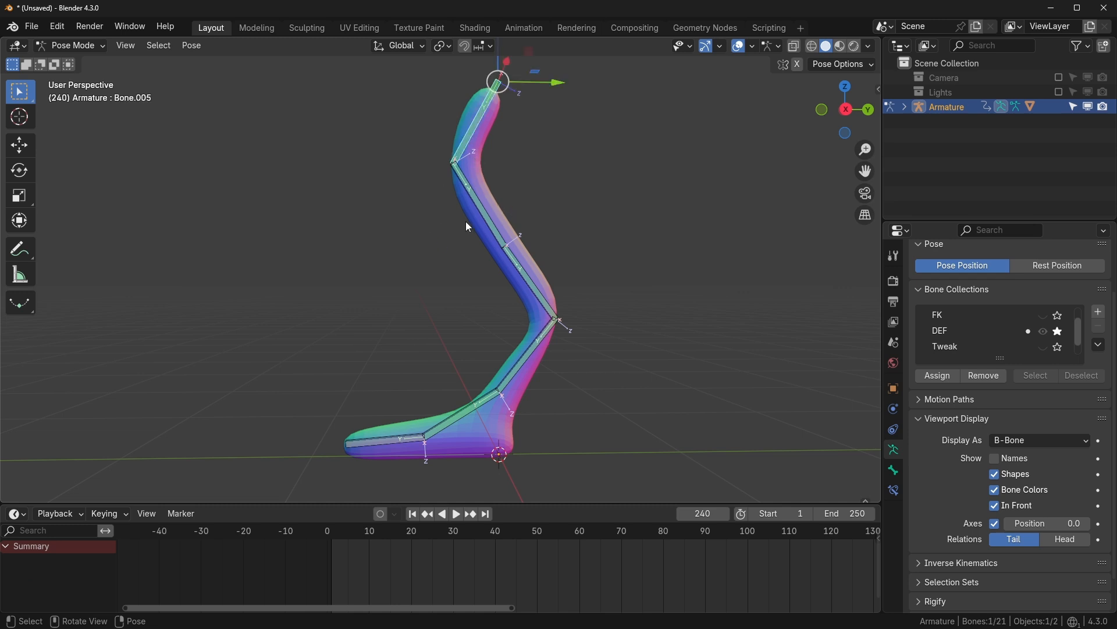
pyautogui.moveTo(388, 131); pyautogui.dragTo(599, 353)
pyautogui.press('Tab')
pyautogui.press('Tab')
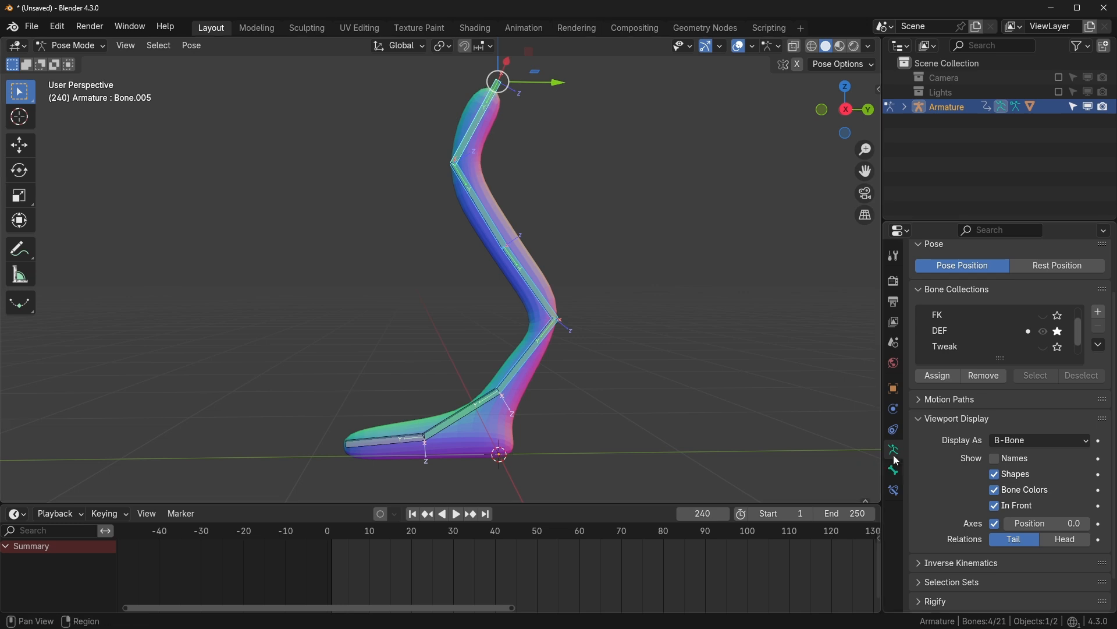
pyautogui.moveTo(410, 136); pyautogui.dragTo(600, 349)
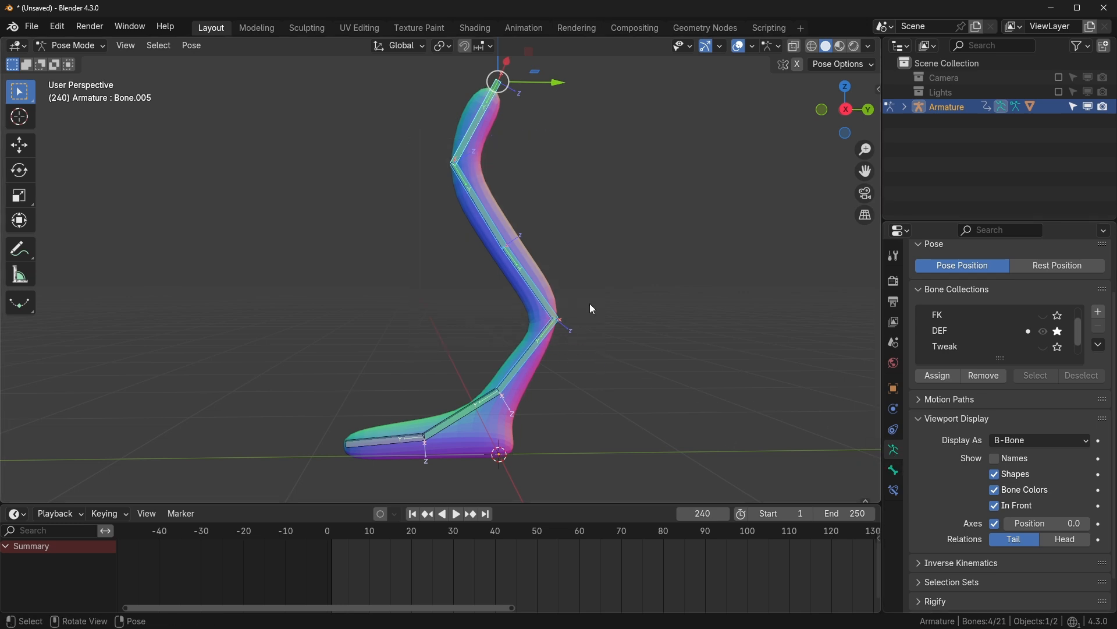
# - Set the selected bones' Bendy Bones Segments to 10 and play the loop to check the curve
pyautogui.click(895, 469)
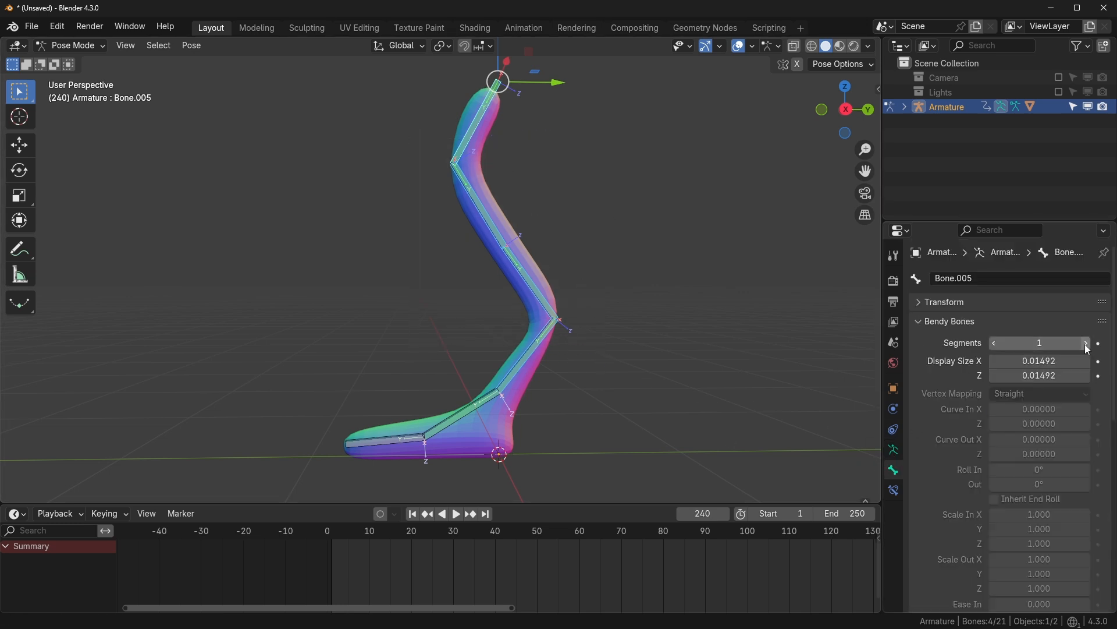
pyautogui.keyDown('alt'); pyautogui.click(1086, 344); pyautogui.keyUp('alt')
pyautogui.keyDown('alt'); pyautogui.click(1086, 345); pyautogui.keyUp('alt')
pyautogui.keyDown('alt'); pyautogui.click(1085, 344); pyautogui.keyUp('alt')
pyautogui.keyDown('alt'); pyautogui.click(1086, 345); pyautogui.keyUp('alt')
pyautogui.keyDown('alt'); pyautogui.click(1085, 345); pyautogui.keyUp('alt')
pyautogui.keyDown('alt'); pyautogui.click(1086, 344); pyautogui.keyUp('alt')
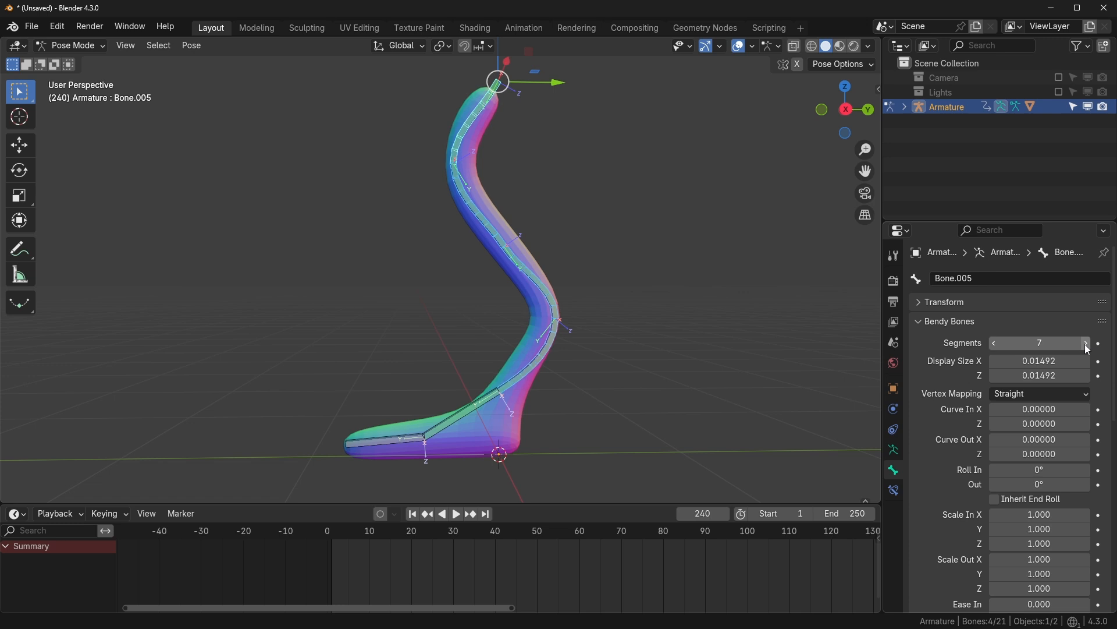
pyautogui.press('space')
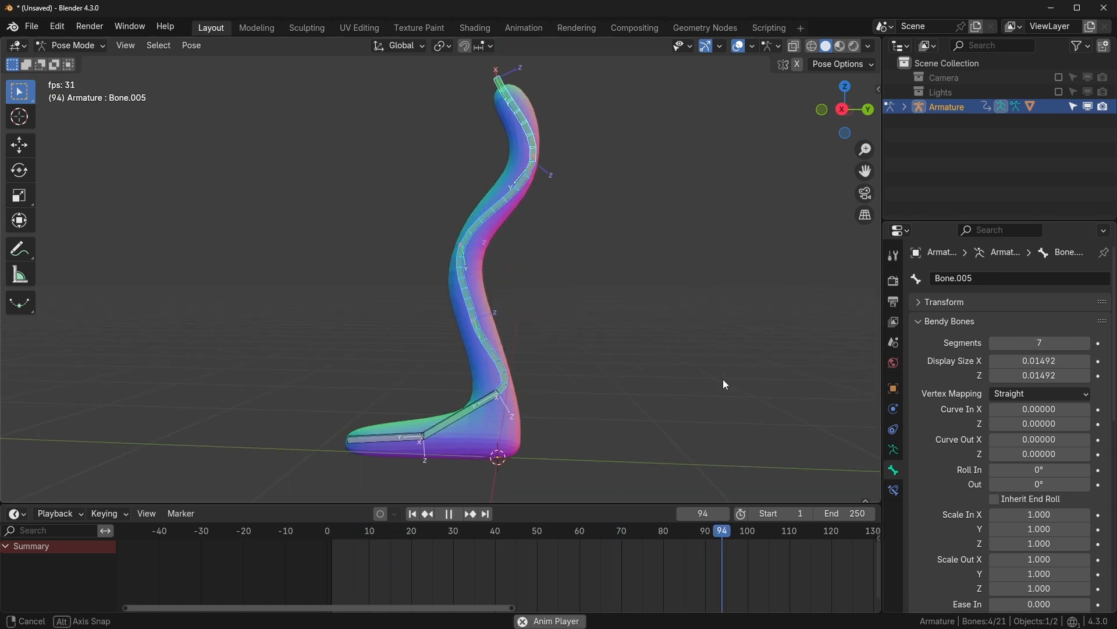
pyautogui.moveTo(1048, 344)
pyautogui.keyDown('alt'); pyautogui.mouseDown()
pyautogui.moveTo(1009, 344)
pyautogui.moveTo(1063, 344)
pyautogui.mouseUp(); pyautogui.keyUp('alt')
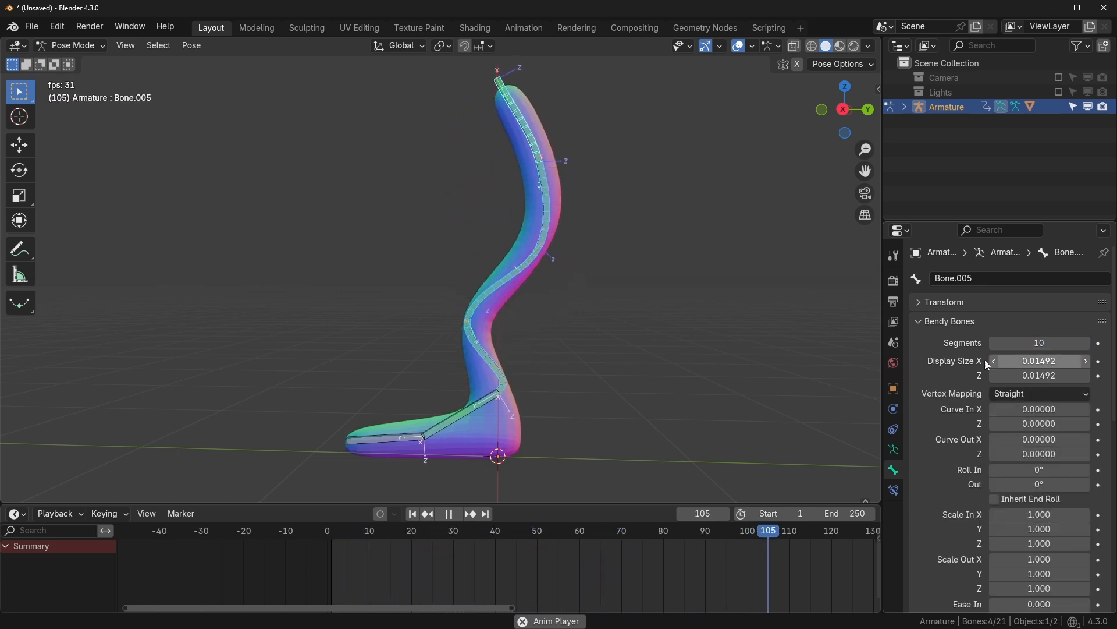
pyautogui.scroll(-2, 641, 365)
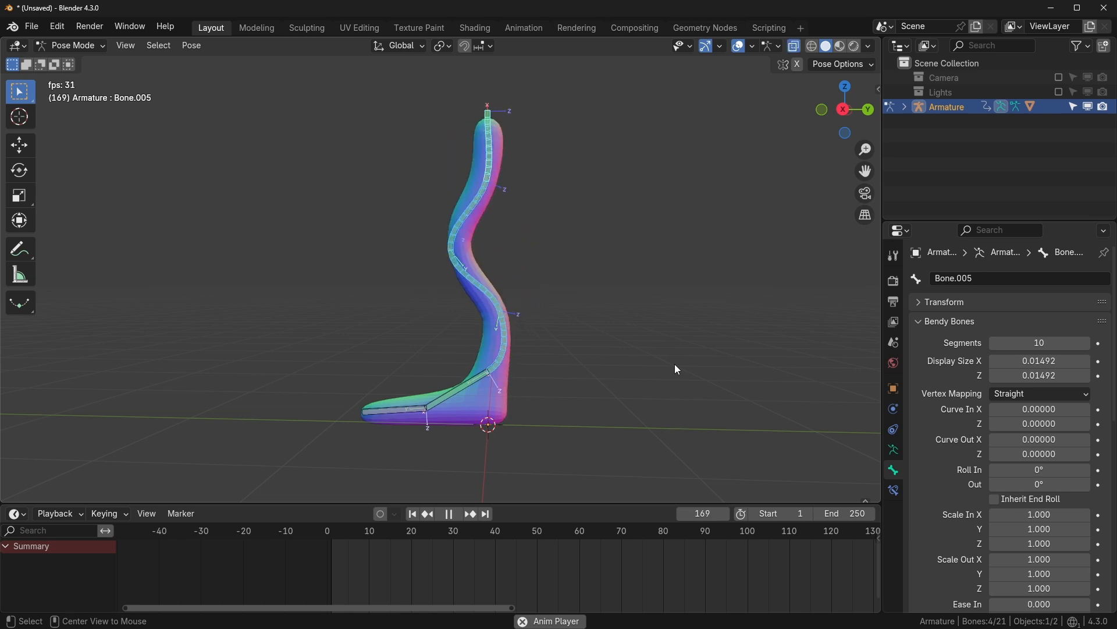
pyautogui.moveTo(675, 365)
pyautogui.mouseDown(button='middle')
pyautogui.moveTo(681, 352)
pyautogui.moveTo(666, 351)
pyautogui.mouseUp(button='middle')
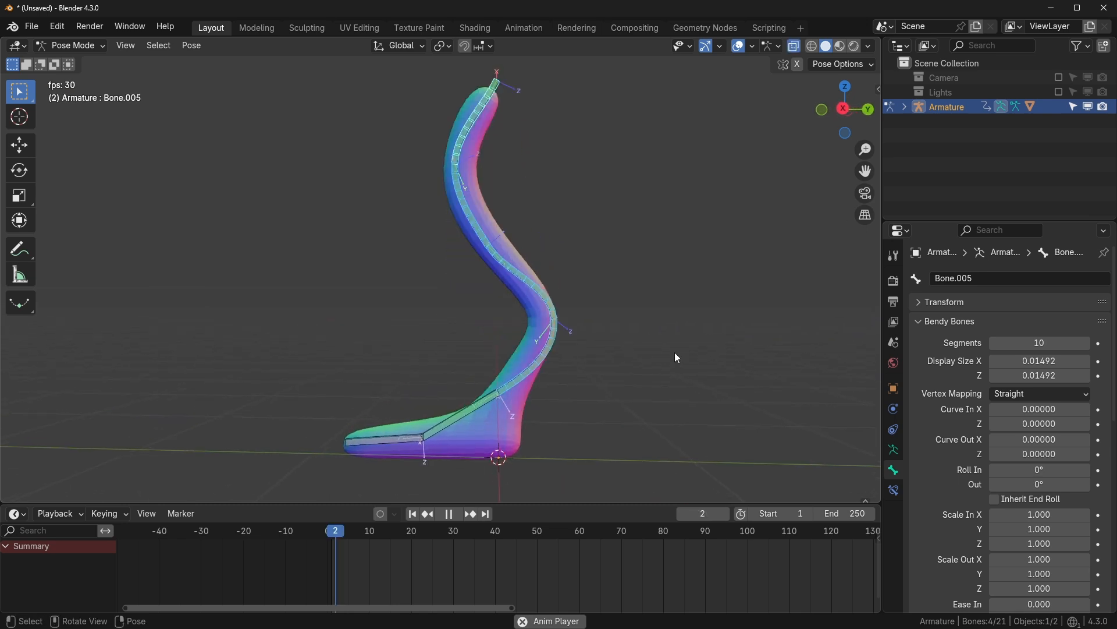
pyautogui.press('space')
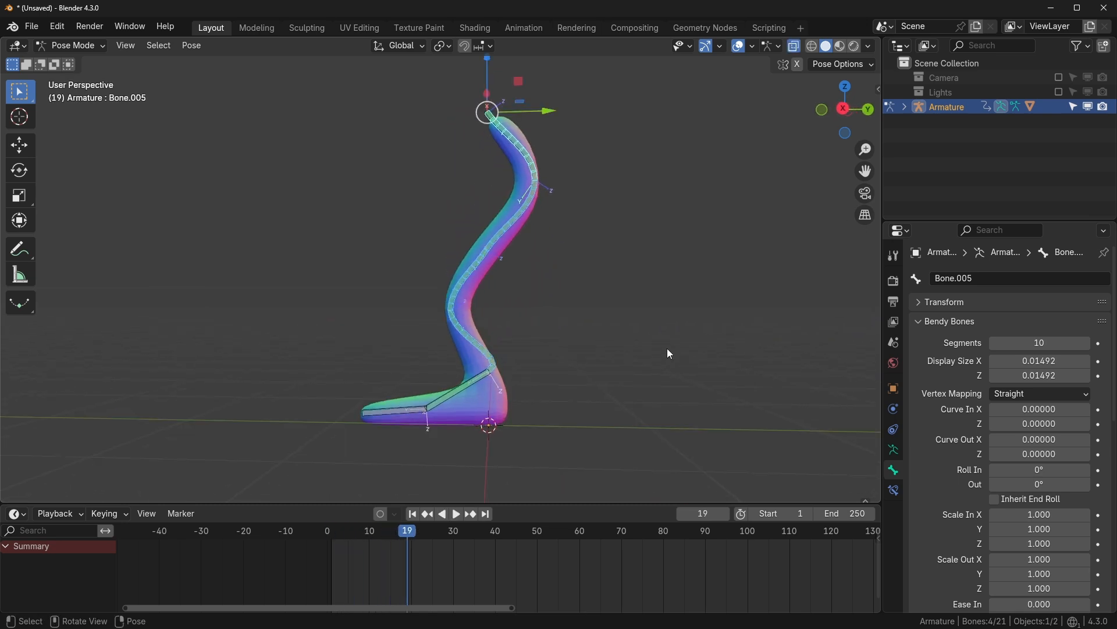
# - Deselect all bones and return to the armature's bone collection settings
pyautogui.click(741, 376)
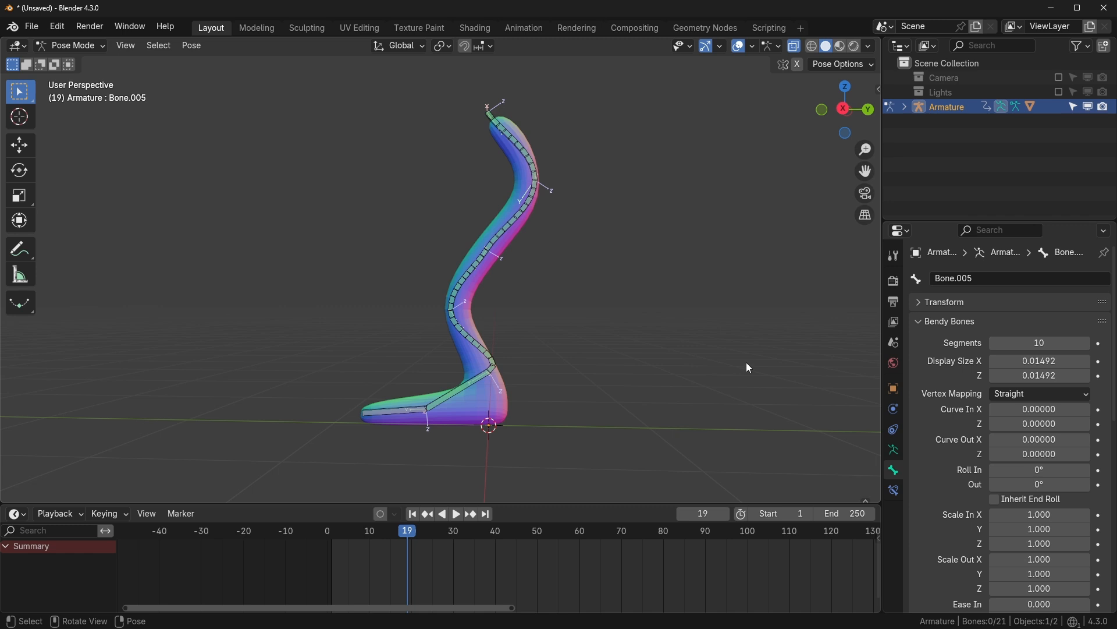
pyautogui.click(894, 451)
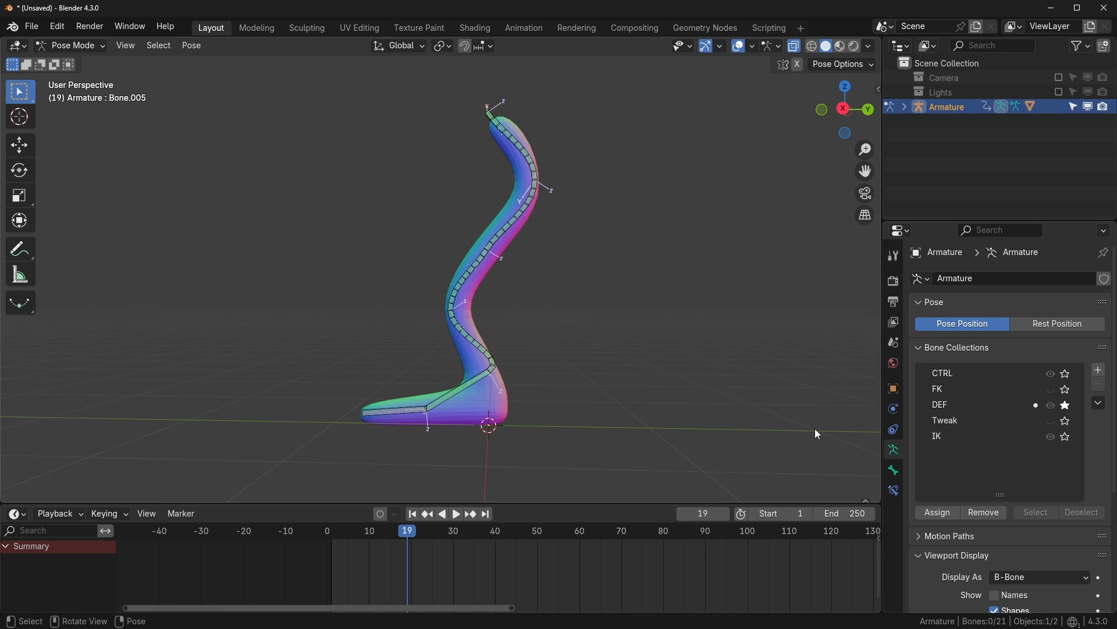
pyautogui.scroll(2, 549, 318)
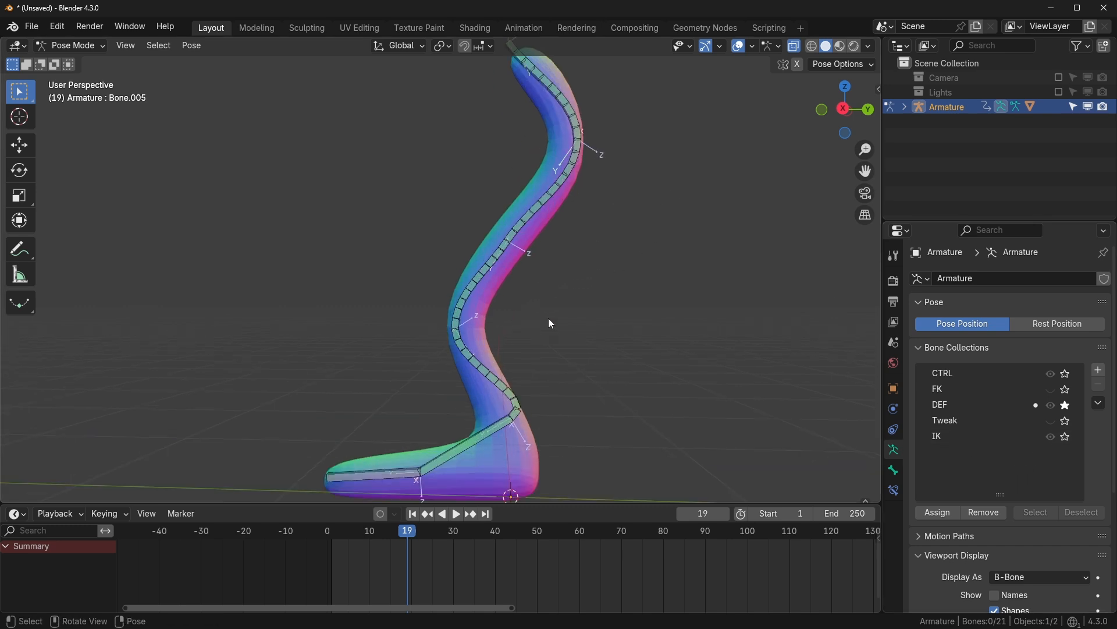
pyautogui.scroll(-1, 557, 316)
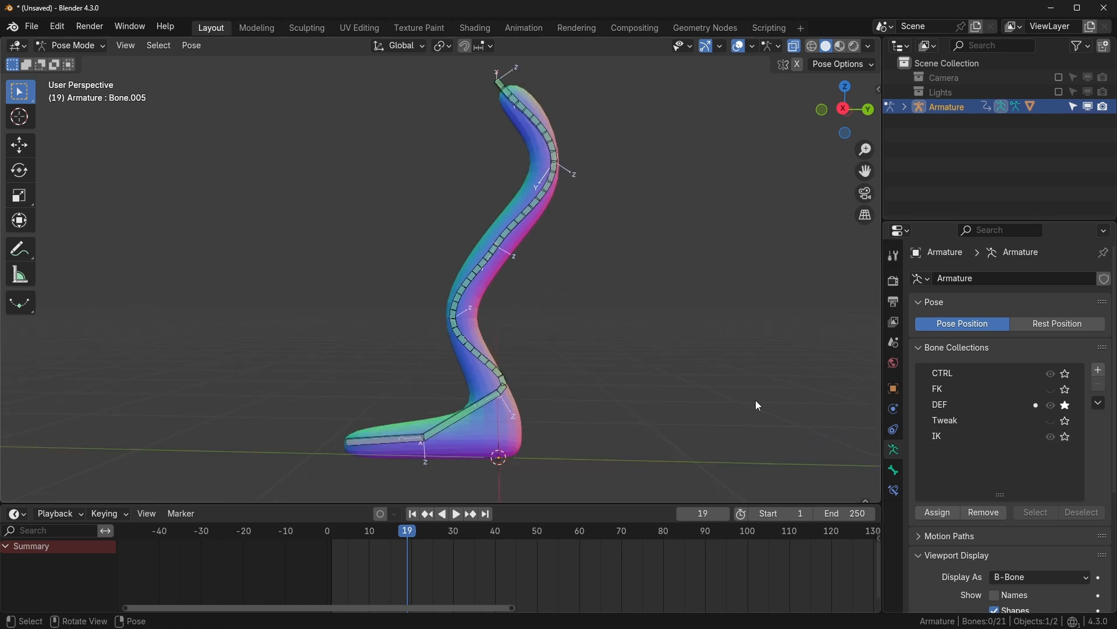